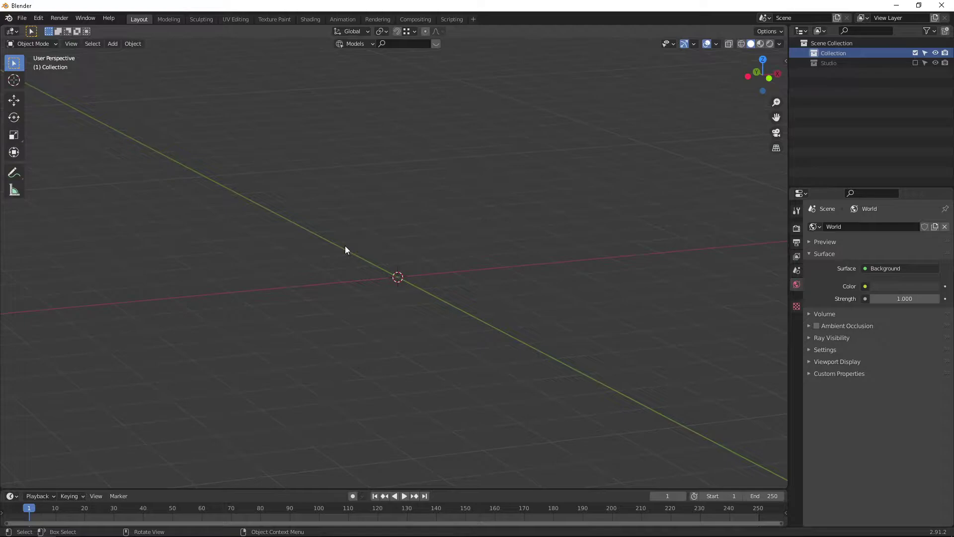
Step: Add a mesh cube at the scene origin
middle_drag(403, 328, 390, 329)
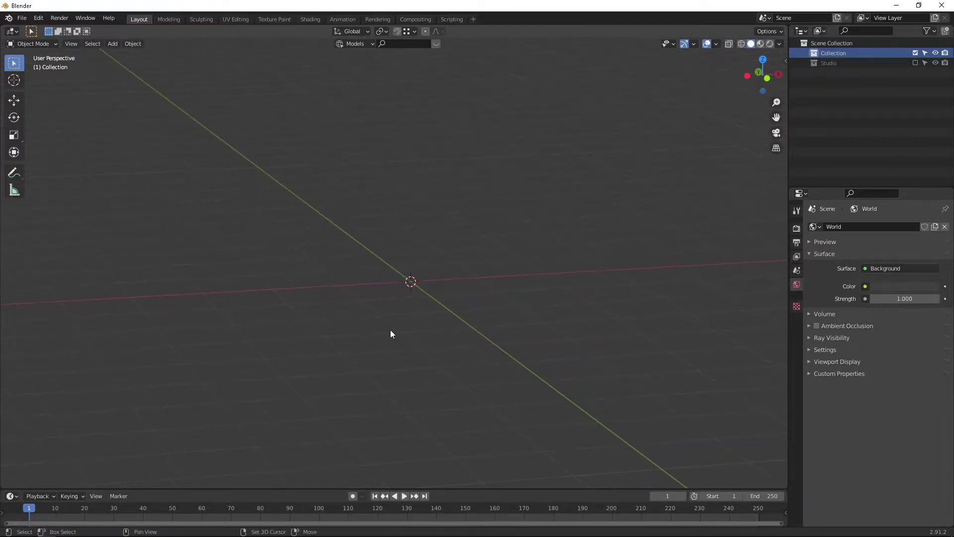
key(shift+a)
mouse_move(389, 330)
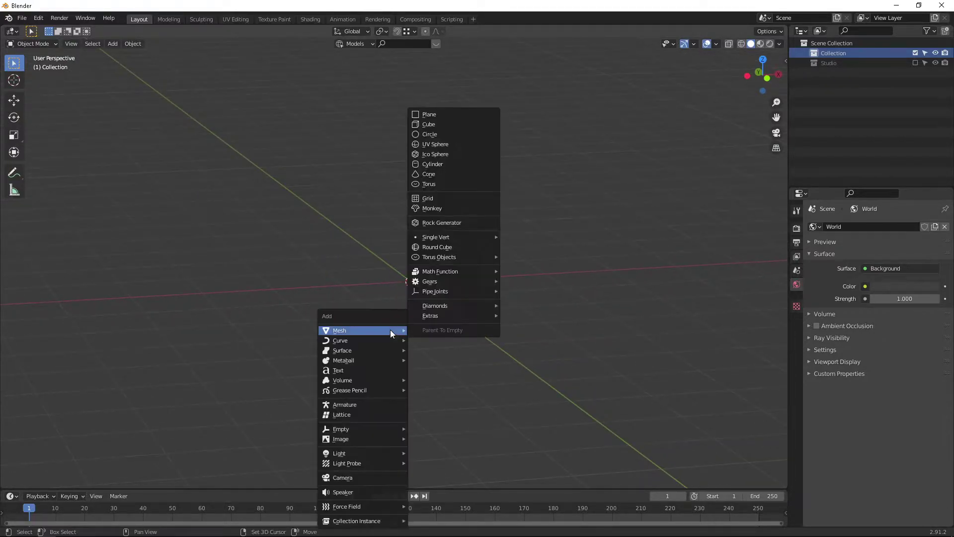
click(430, 124)
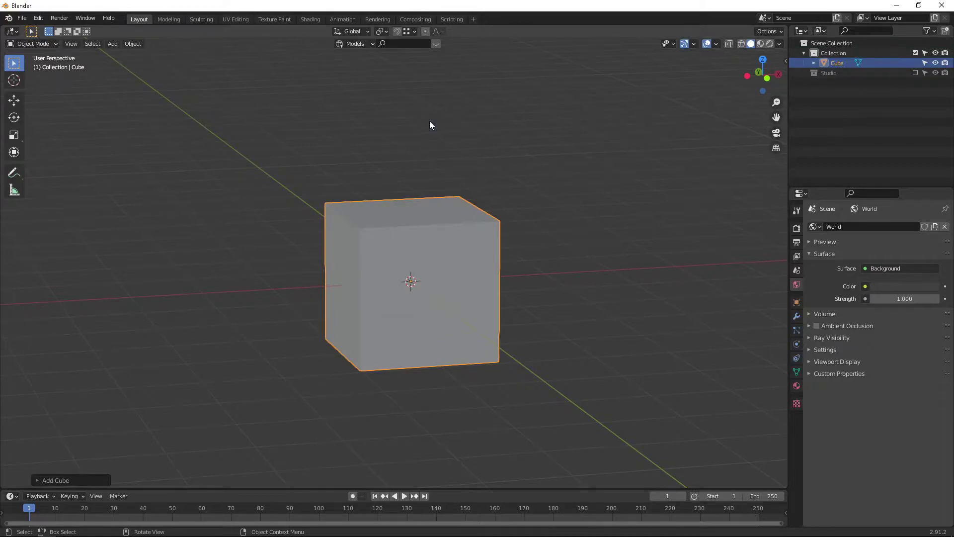
Step: Scale the cube along the Y axis so it is slightly longer than it is tall
key(KP_3)
scroll(449, 211, down, 2)
shift+middle_drag(422, 259, 365, 259)
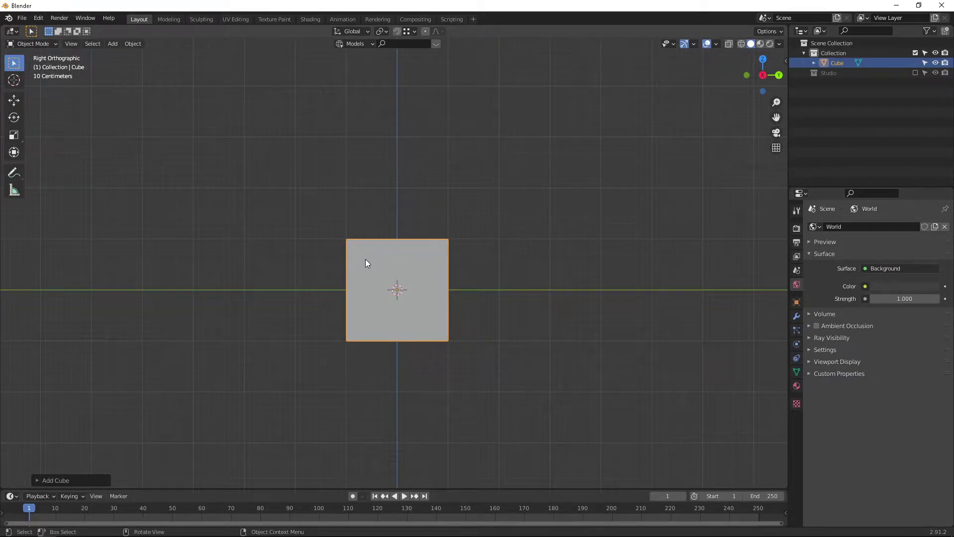
key(s)
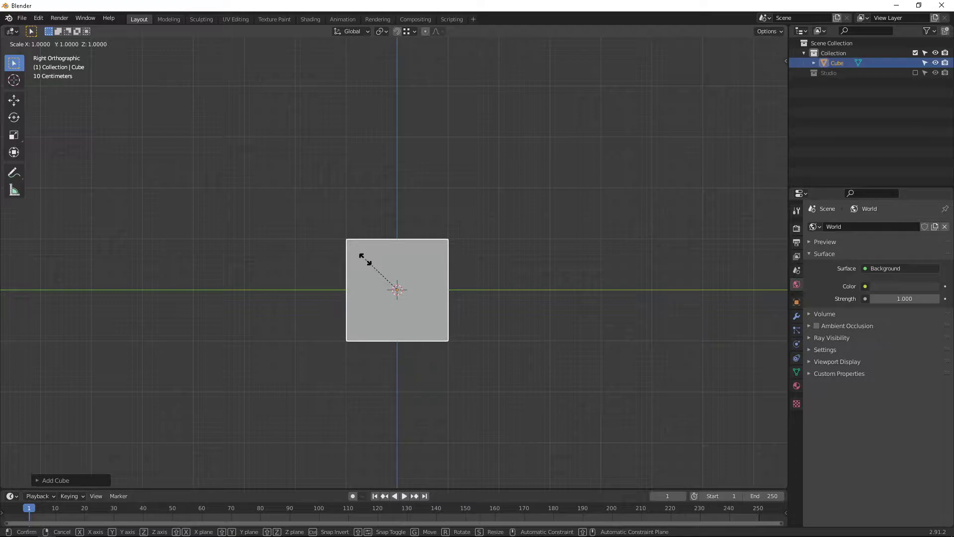
key(y)
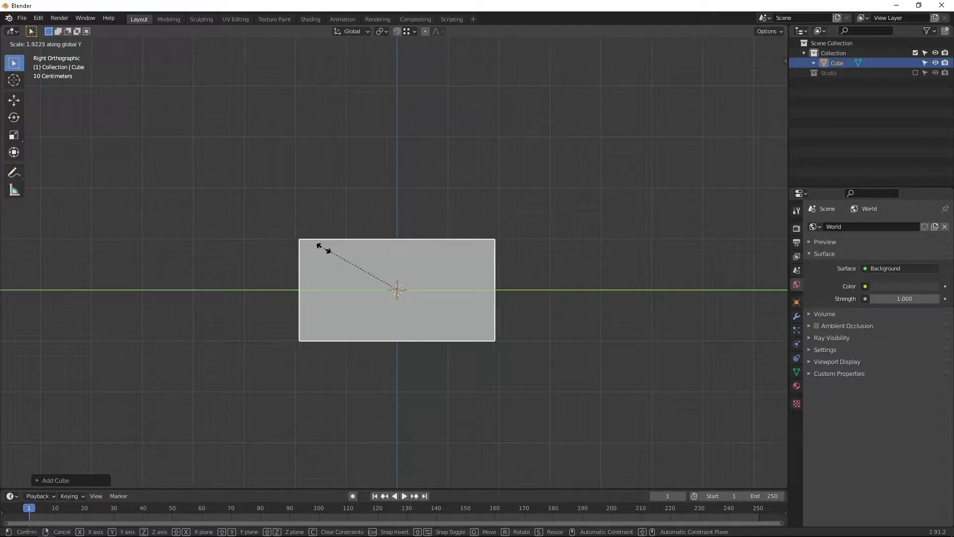
click(351, 267)
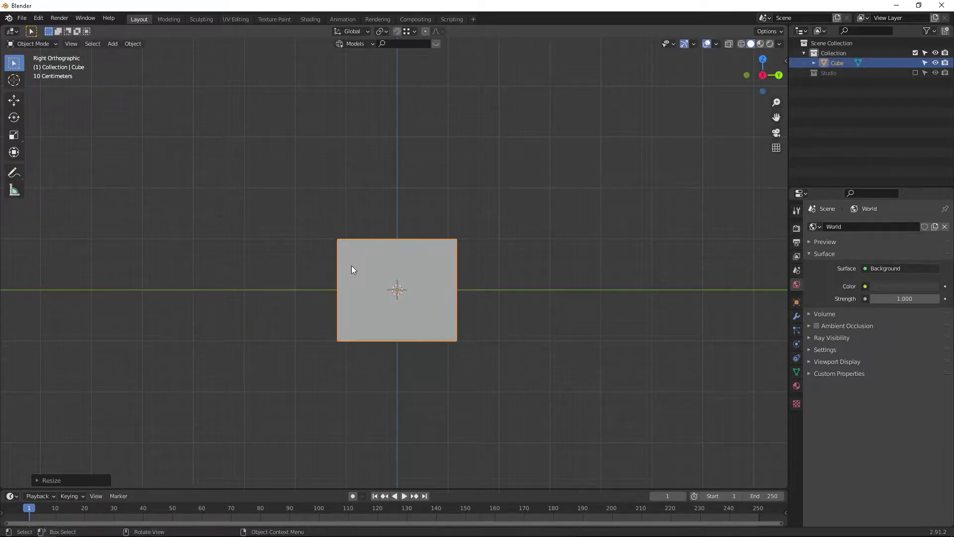
Step: Apply the object transform to the resized cube
key(KP_7)
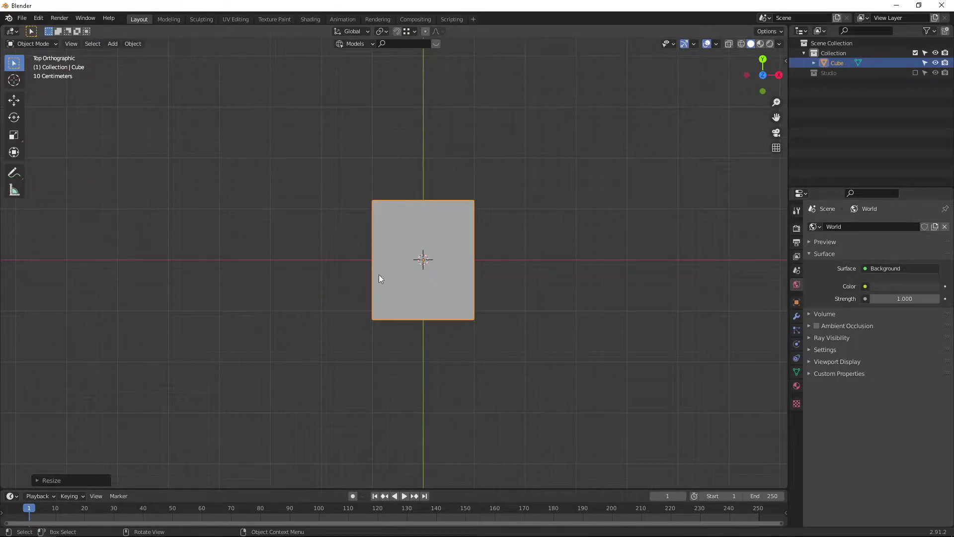
middle_drag(445, 258, 420, 292)
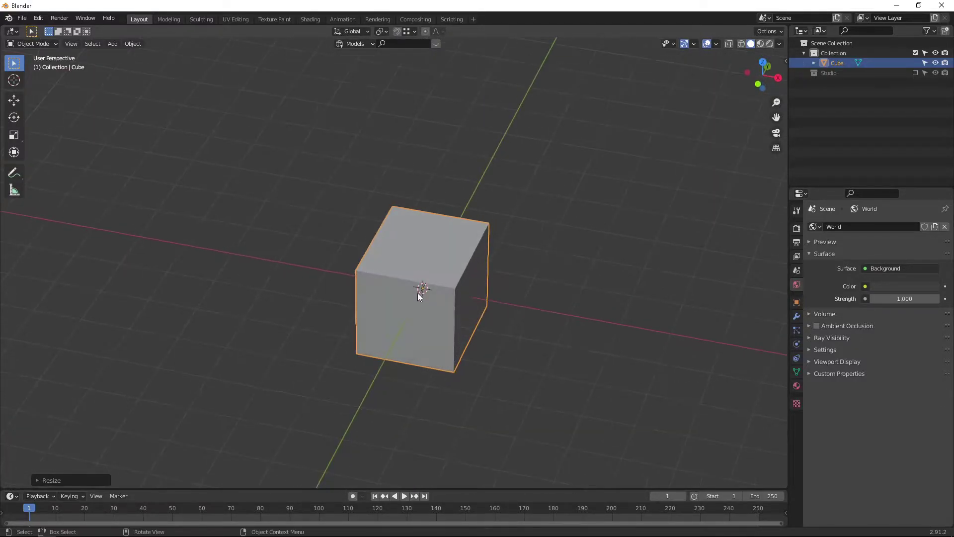
key(Tab)
key(Tab)
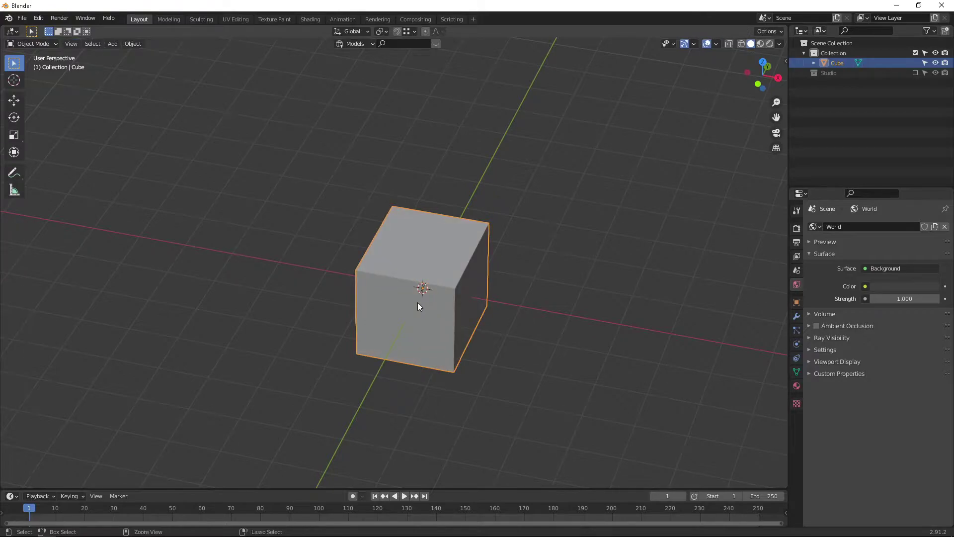
key(ctrl+a)
click(397, 323)
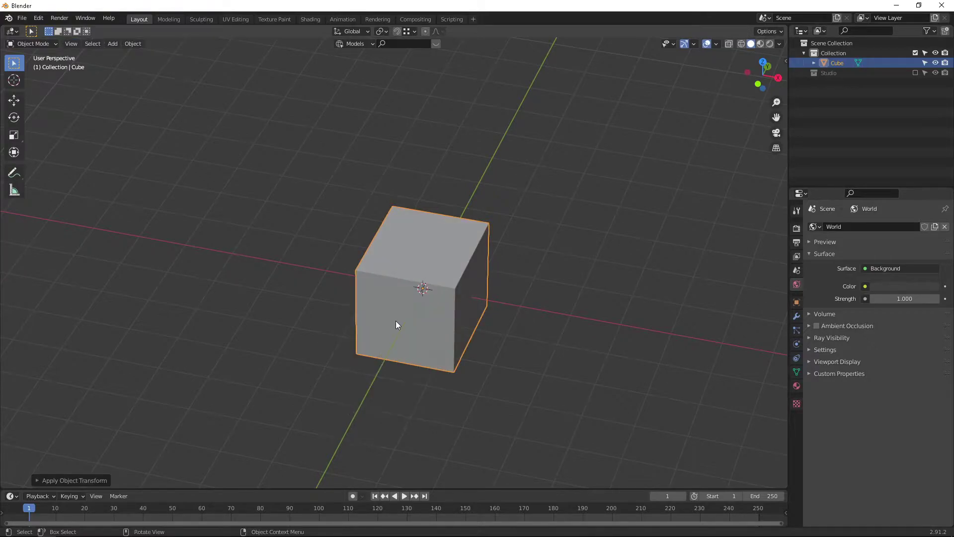
Step: In Edit Mode, add a centred loop cut that splits the cube into two halves along the X axis
key(Tab)
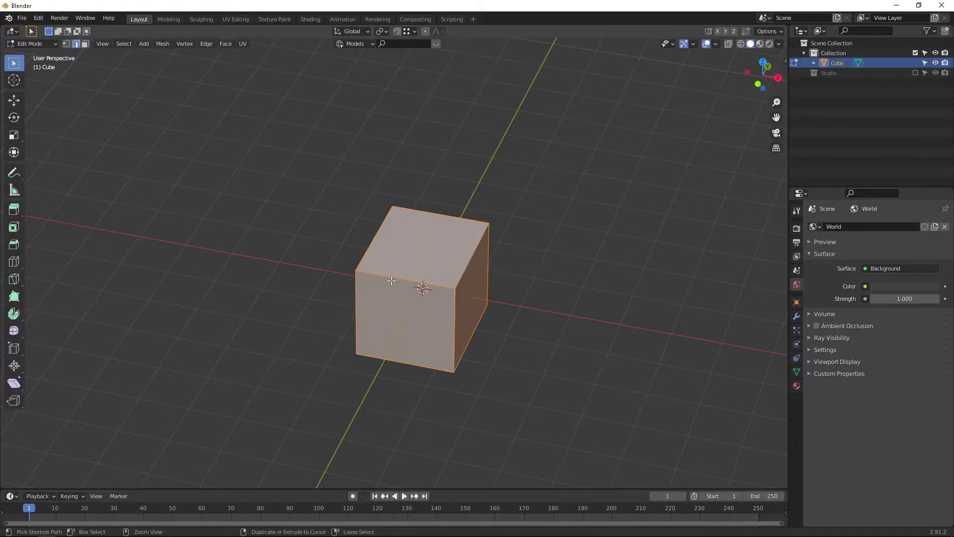
key(ctrl+e)
key(Escape)
key(ctrl+r)
click(393, 280)
right_click(392, 280)
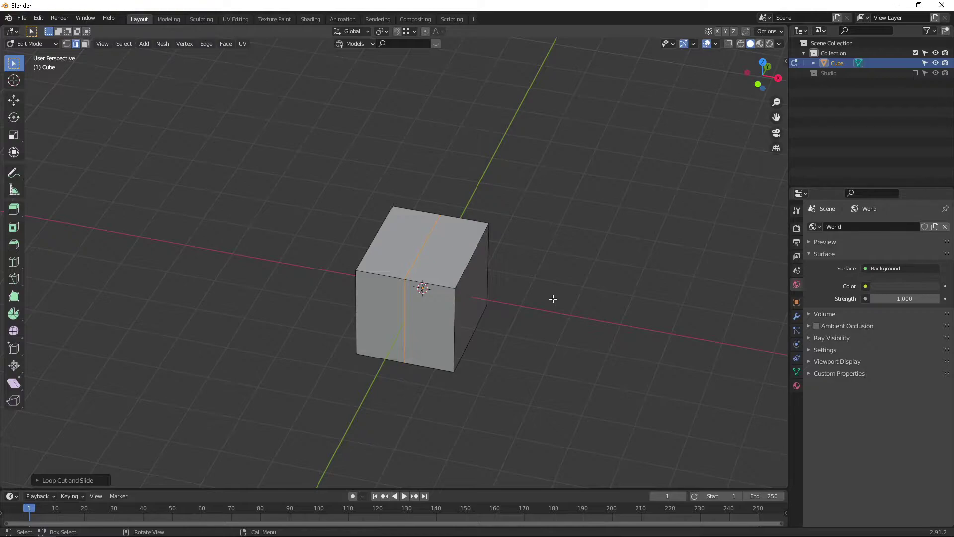
Step: Start the Shortcut VUr key display and hide its settings again
key(n)
click(783, 219)
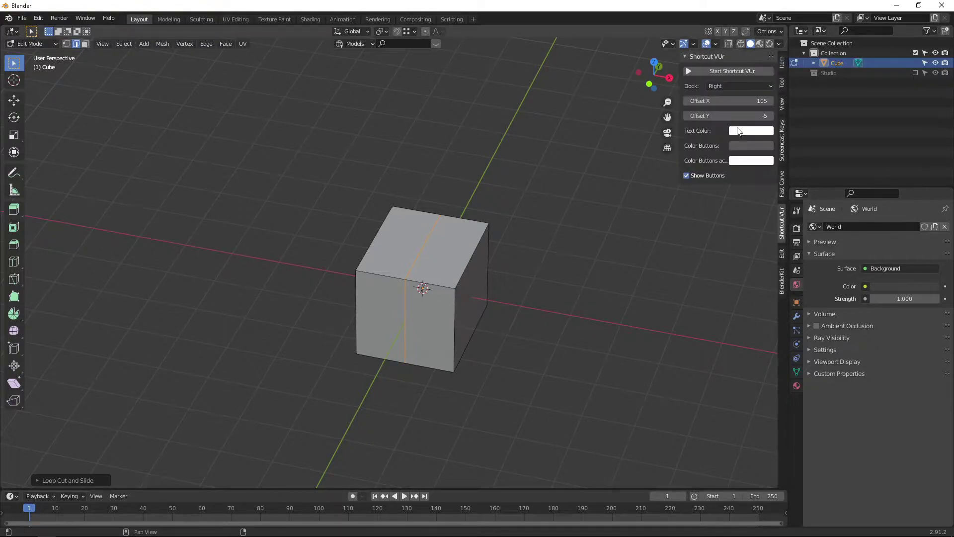
click(695, 72)
key(n)
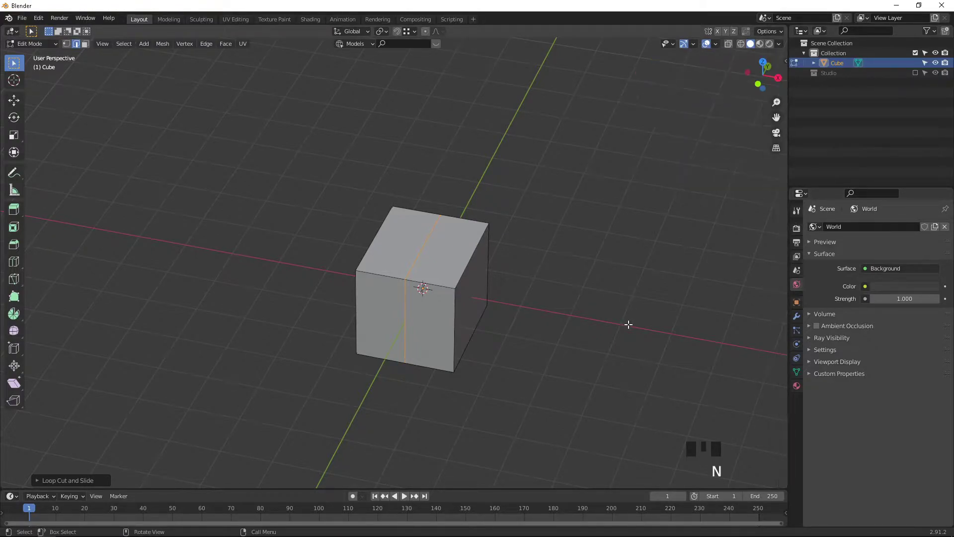
Step: Delete the outer vertices of the cube's negative X half, using wireframe display to select them all
middle_drag(419, 283, 377, 254)
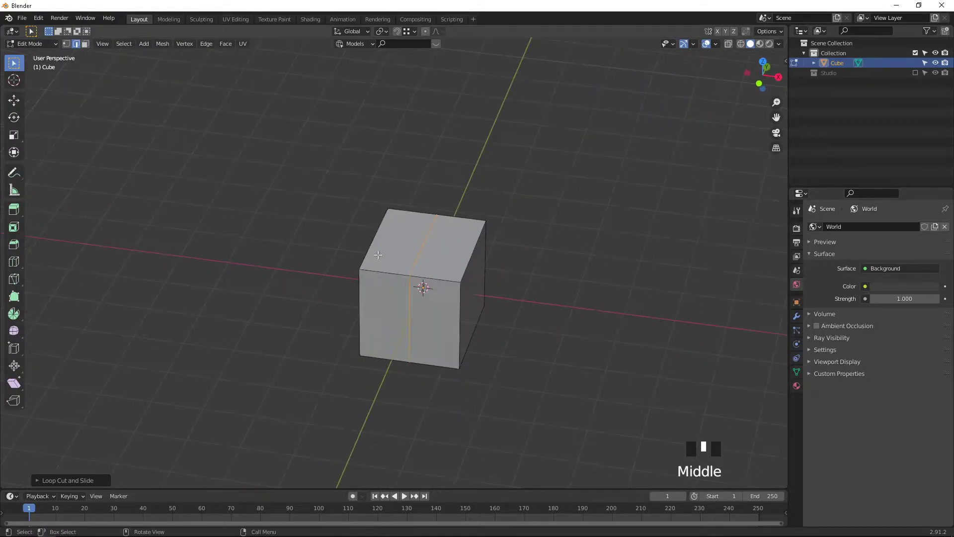
key(1)
key(shift+z)
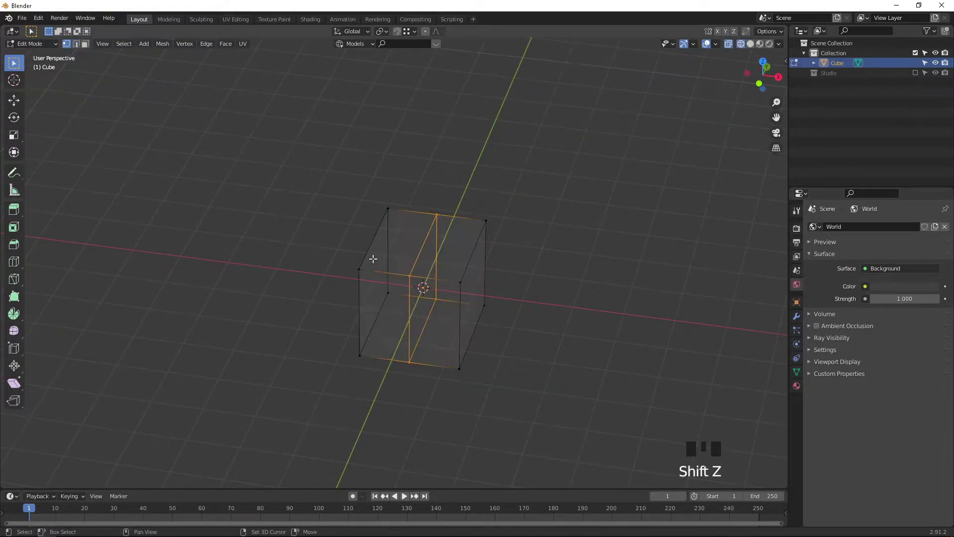
mouse_move(366, 213)
middle_down()
mouse_move(405, 199)
mouse_move(349, 190)
middle_up()
drag(338, 195, 394, 409)
key(x)
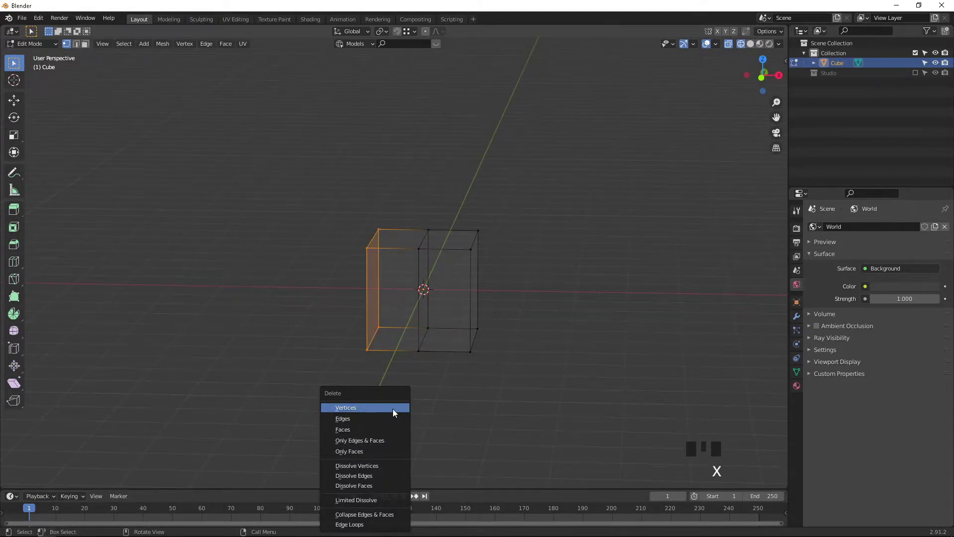
click(393, 409)
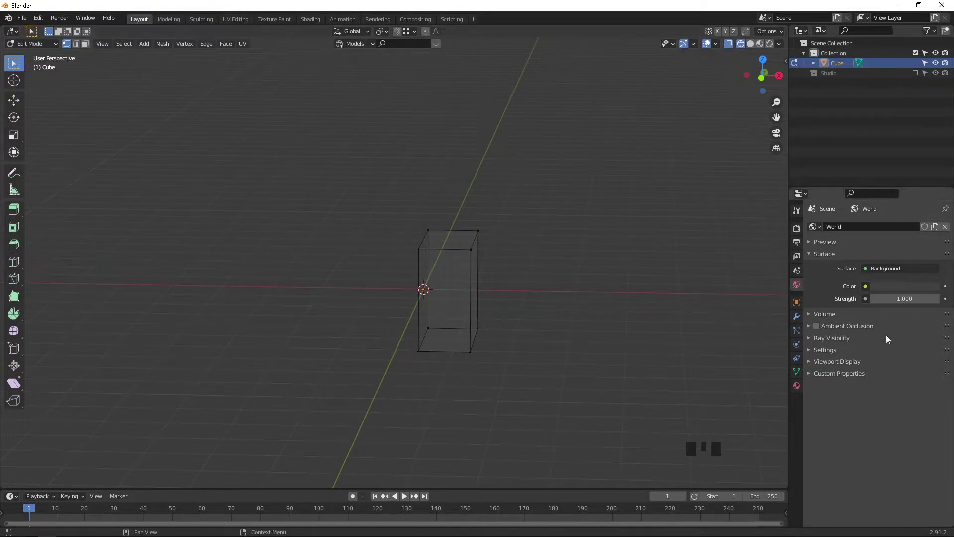
Step: Add a Mirror modifier on the X axis with Clipping enabled to the half cube
click(797, 316)
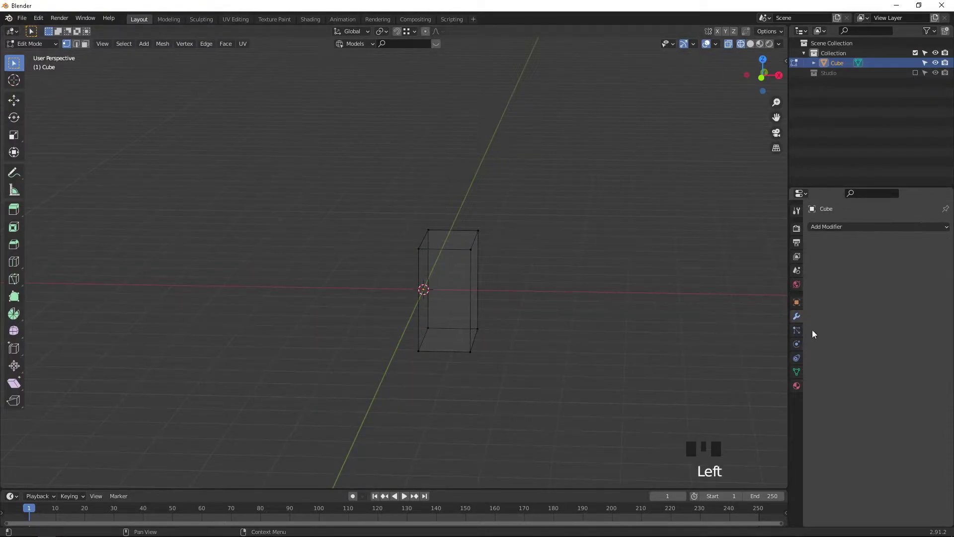
click(858, 226)
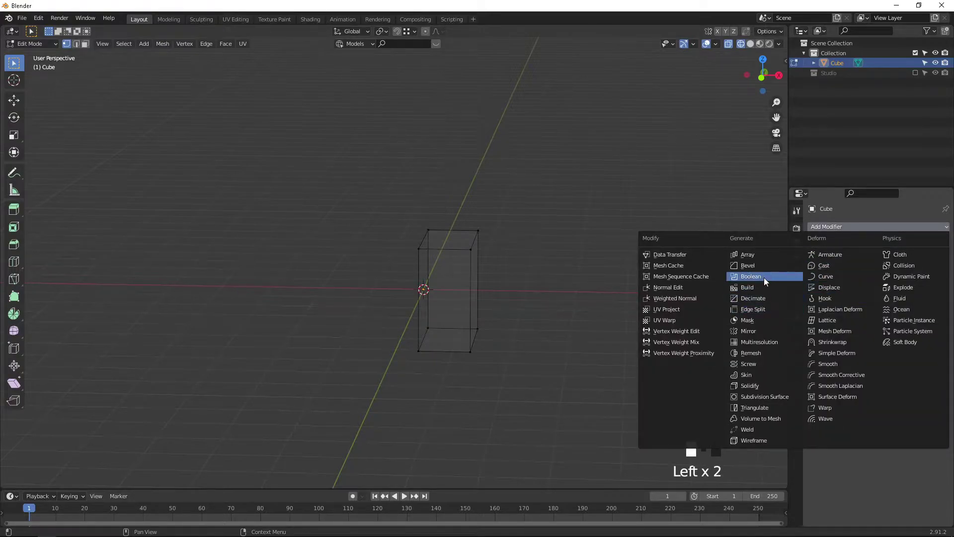
click(756, 330)
middle_drag(493, 272, 464, 306)
click(866, 307)
scroll(278, 324, up, 2)
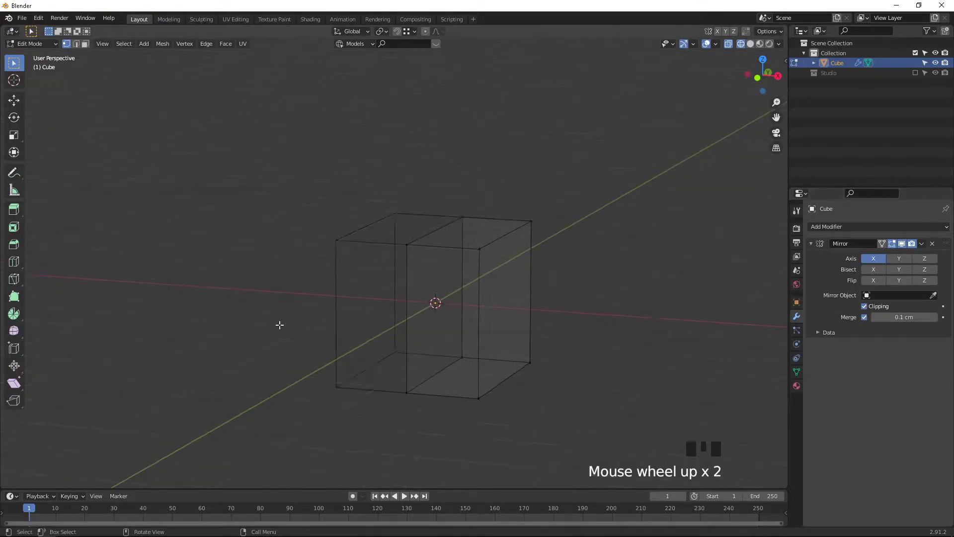
Step: Return to solid display and add a centred horizontal loop cut around the mirrored block at mid-height
mouse_move(451, 315)
middle_down()
mouse_move(412, 322)
mouse_move(344, 272)
mouse_move(393, 294)
mouse_move(390, 310)
middle_up()
key(shift+z)
key(3)
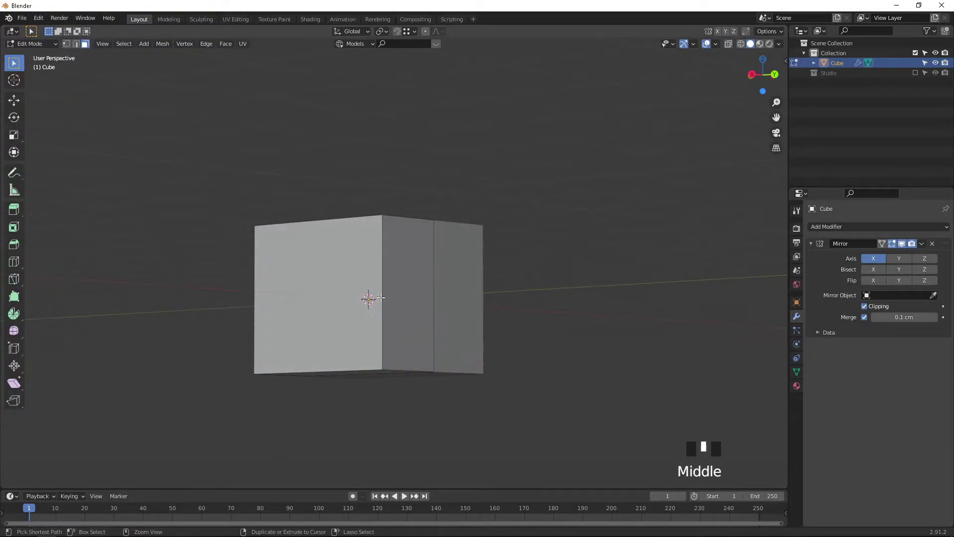
key(ctrl+r)
click(381, 297)
right_click(381, 298)
middle_drag(382, 298, 401, 328)
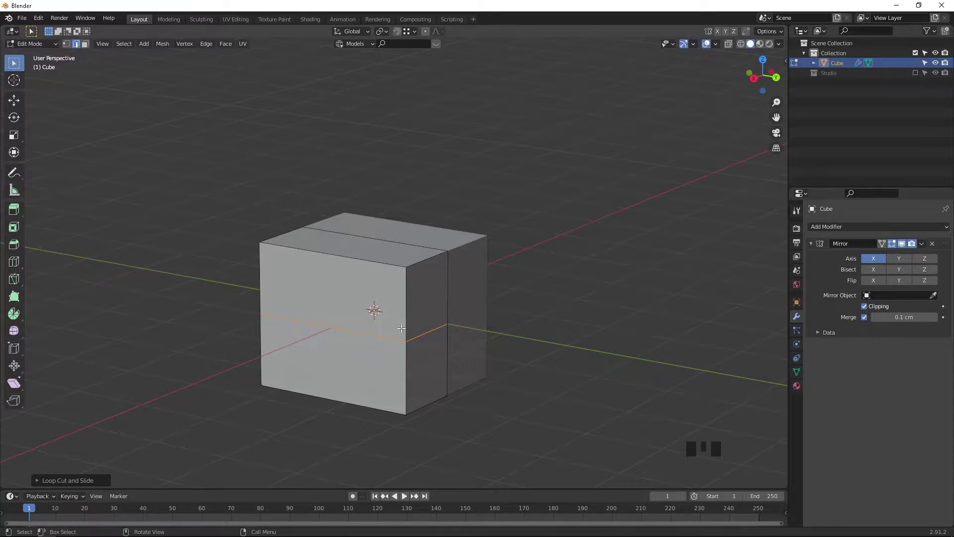
Step: Select the upper and lower faces on the block's positive Y end and extrude them outward by one short segment
middle_drag(378, 321, 438, 295)
key(3)
click(429, 273)
shift+click(431, 344)
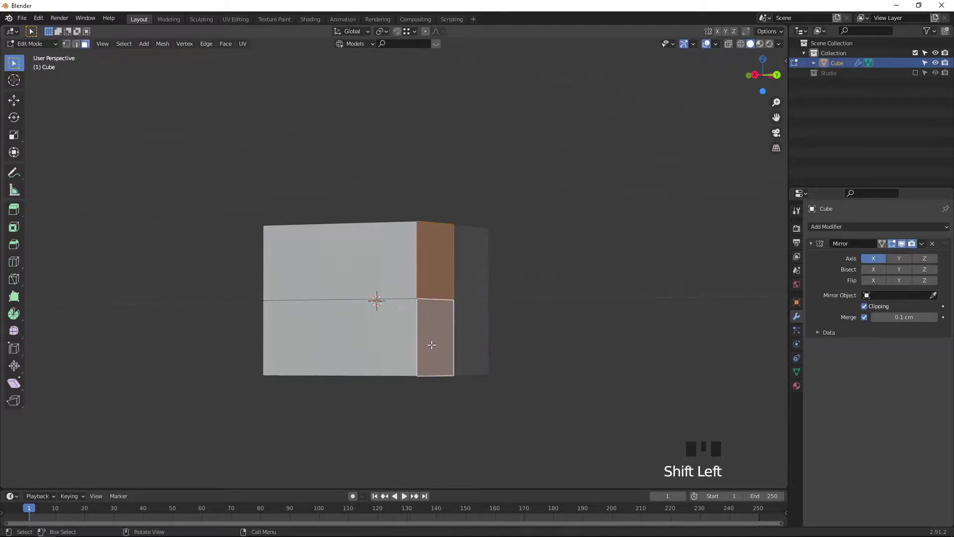
key(KP_3)
scroll(496, 356, down, 2)
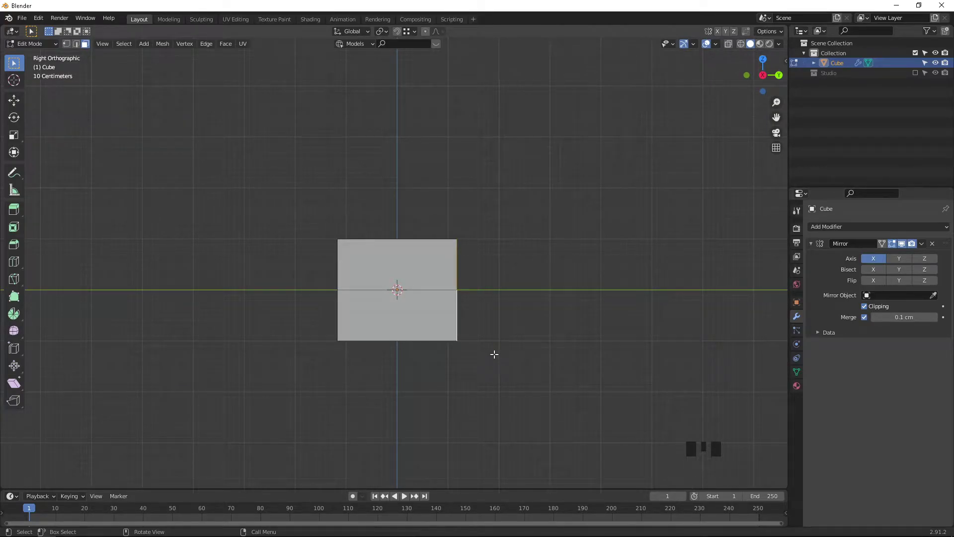
key(e)
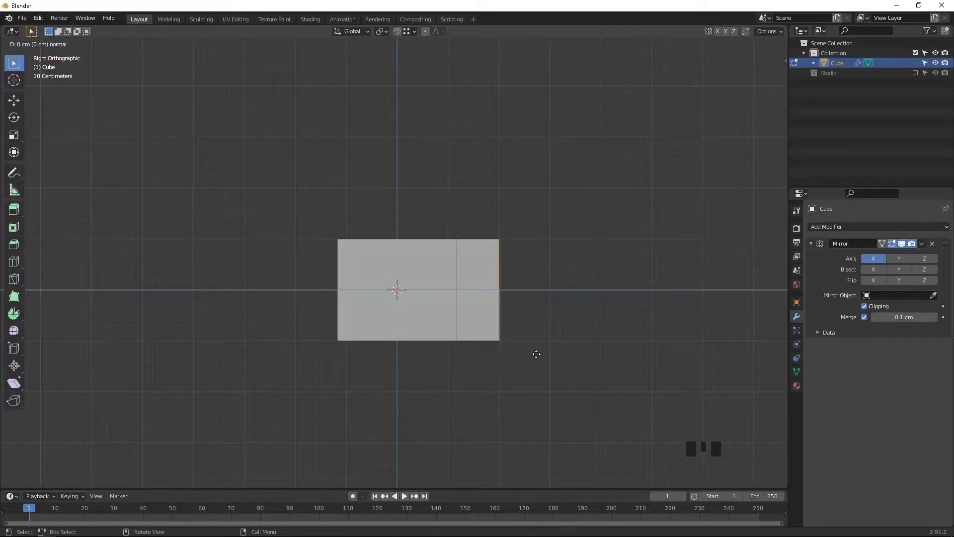
click(538, 354)
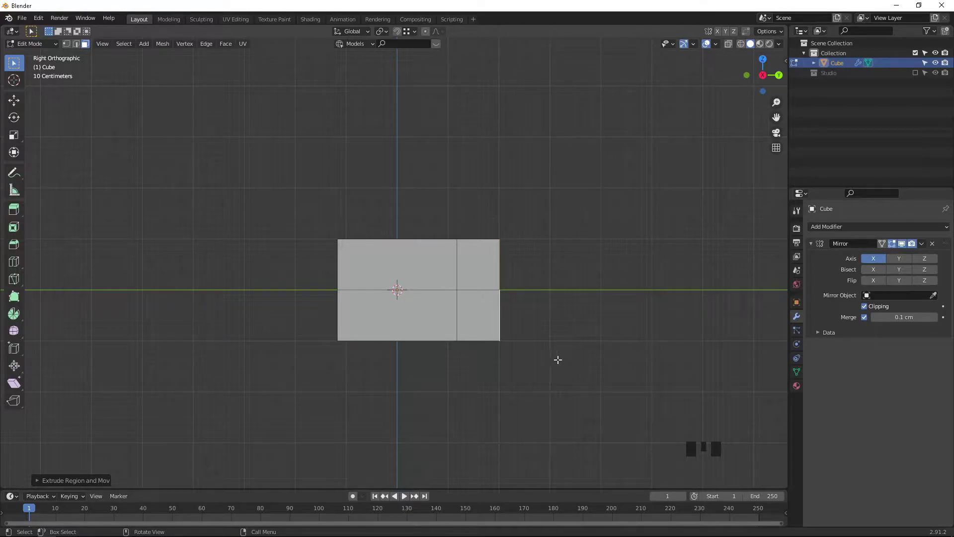
Step: Extrude the positive Y end faces by a second segment and scale them down slightly to begin a taper
key(e)
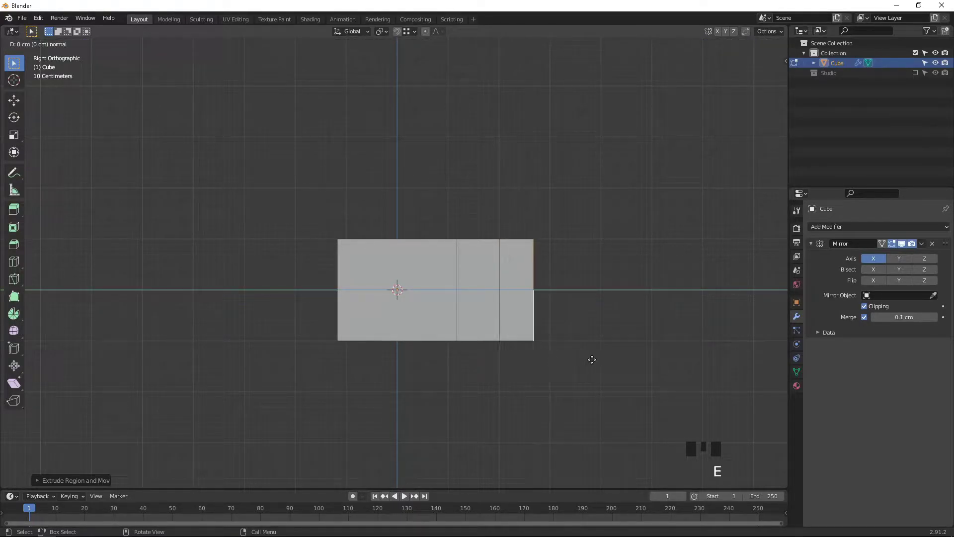
click(605, 359)
key(s)
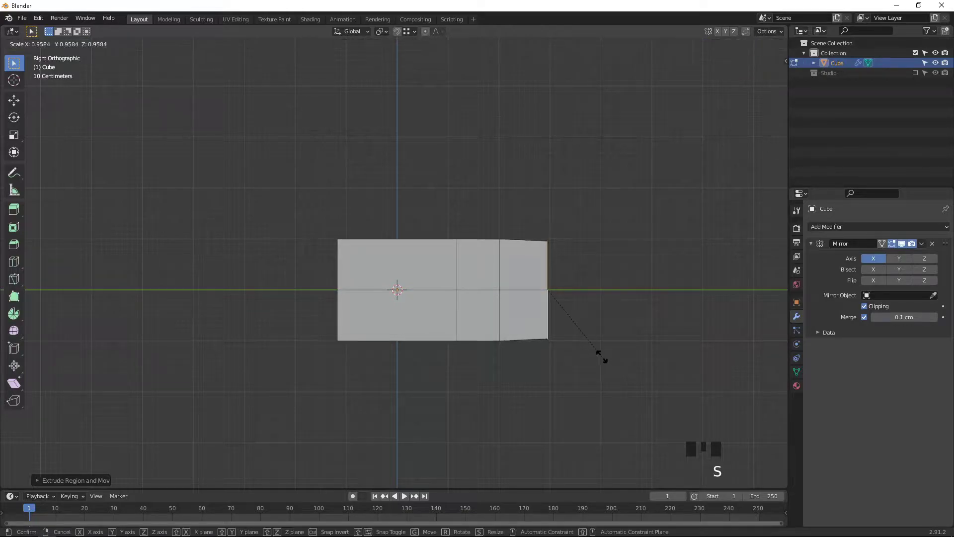
click(595, 343)
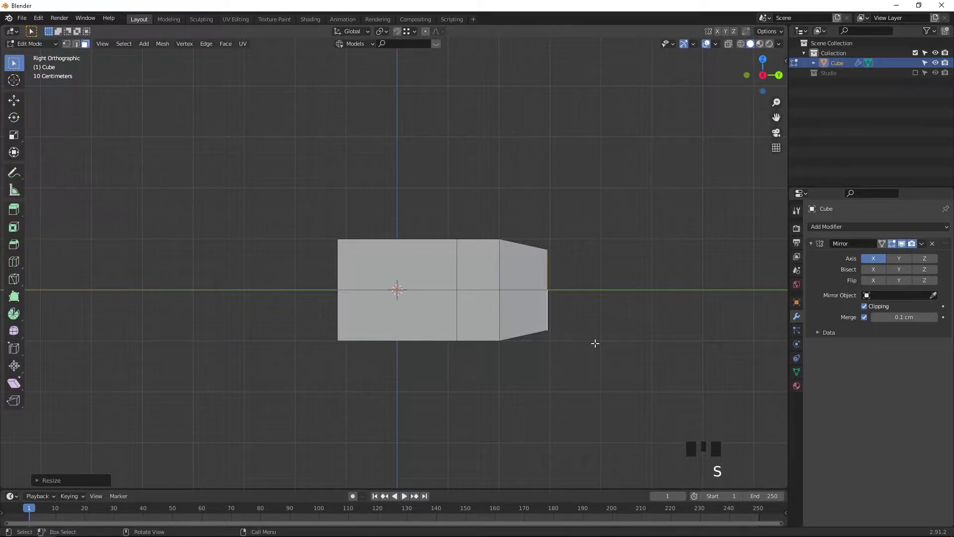
Step: Extrude the tapered end by a third segment and scale its faces down to continue the straight taper
key(e)
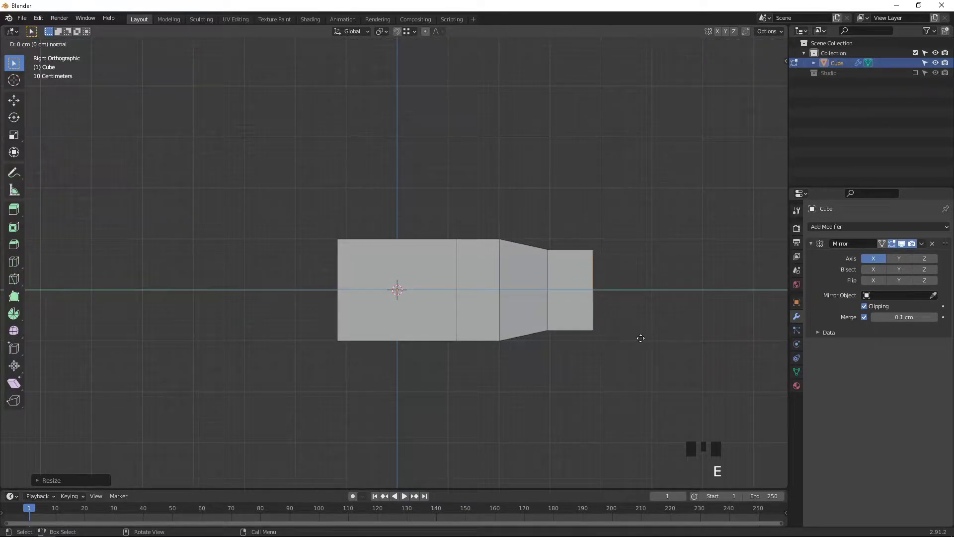
click(646, 336)
key(s)
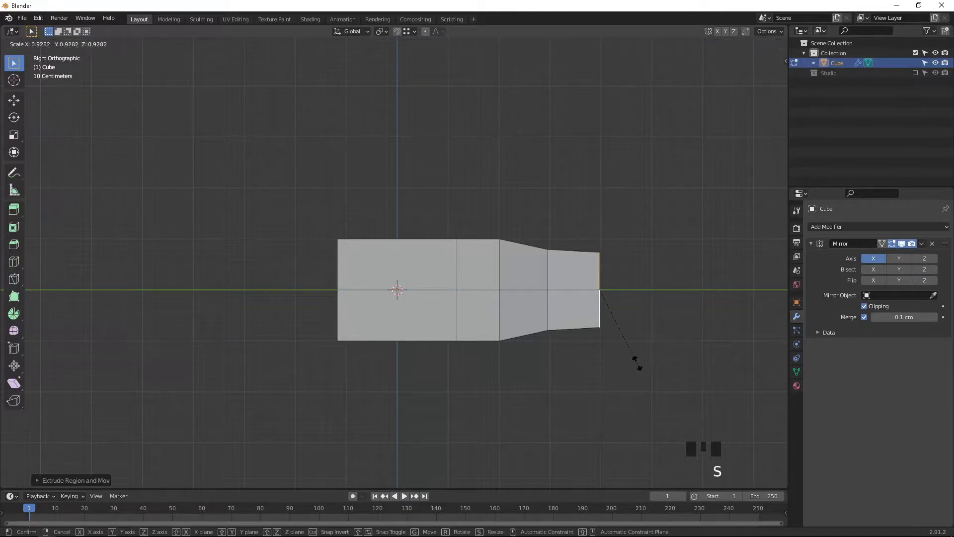
click(633, 344)
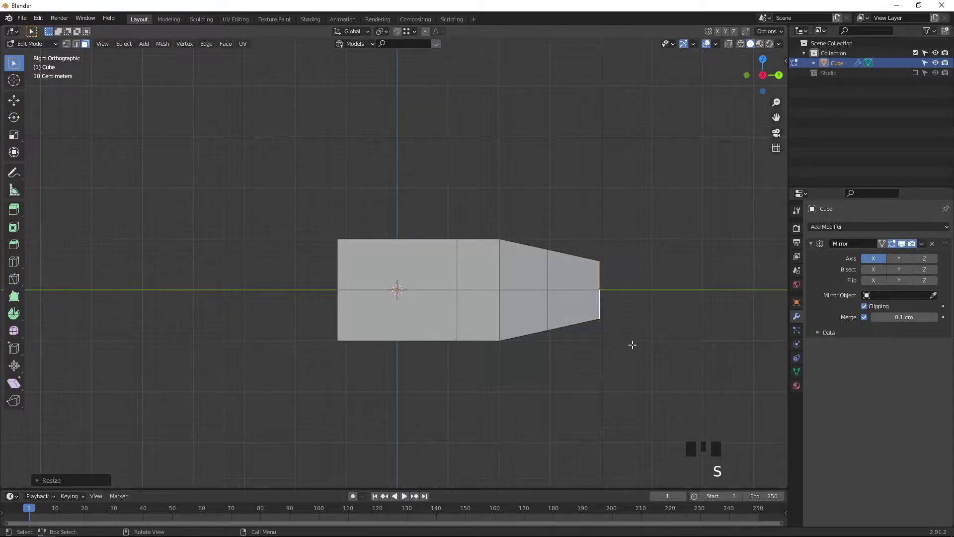
key(KP_7)
shift+middle_drag(554, 166, 536, 335)
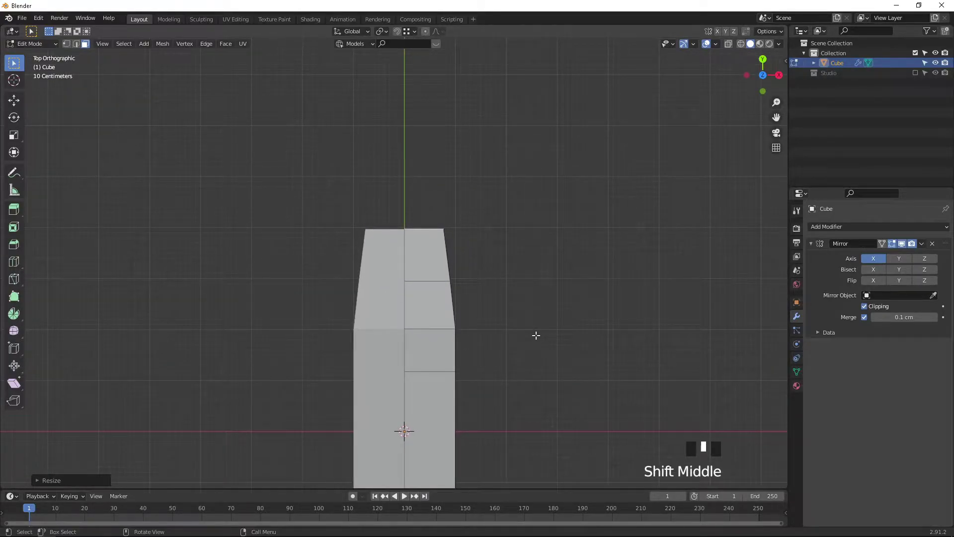
Step: Extrude the tapered end by a fourth segment along Y and scale its faces down to continue the taper
key(KP_3)
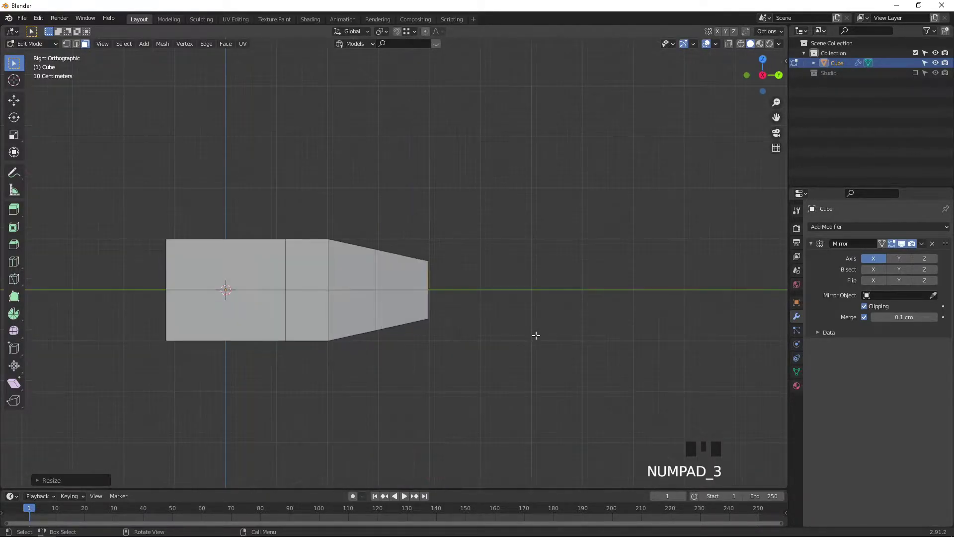
key(e)
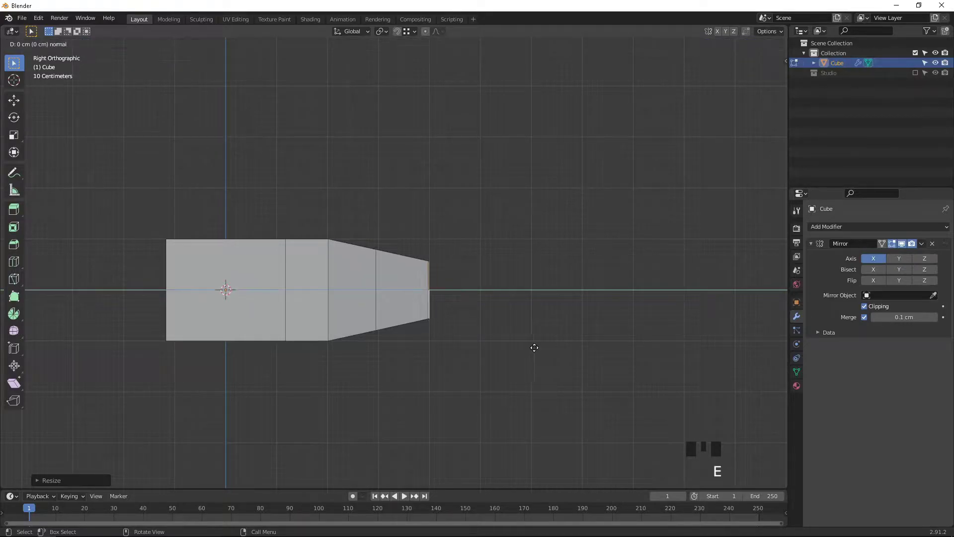
click(578, 343)
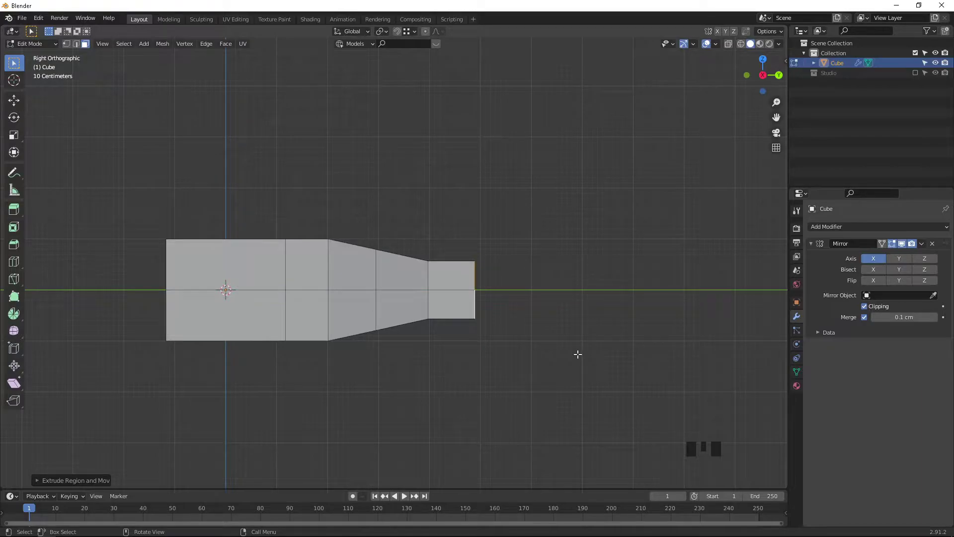
key(s)
click(553, 338)
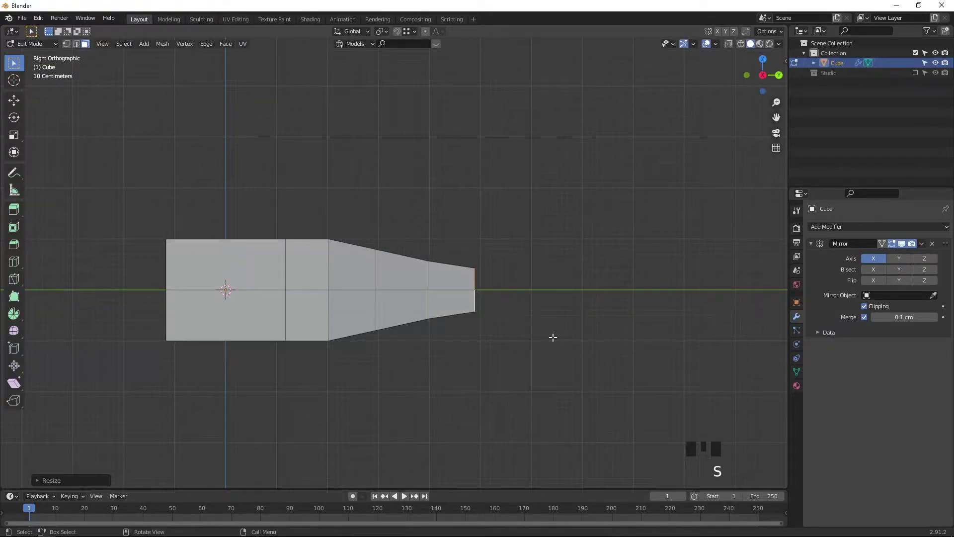
Step: Tilt the end faces slightly upward in the side view and extrude them by a short segment of about 12.6 cm
key(r)
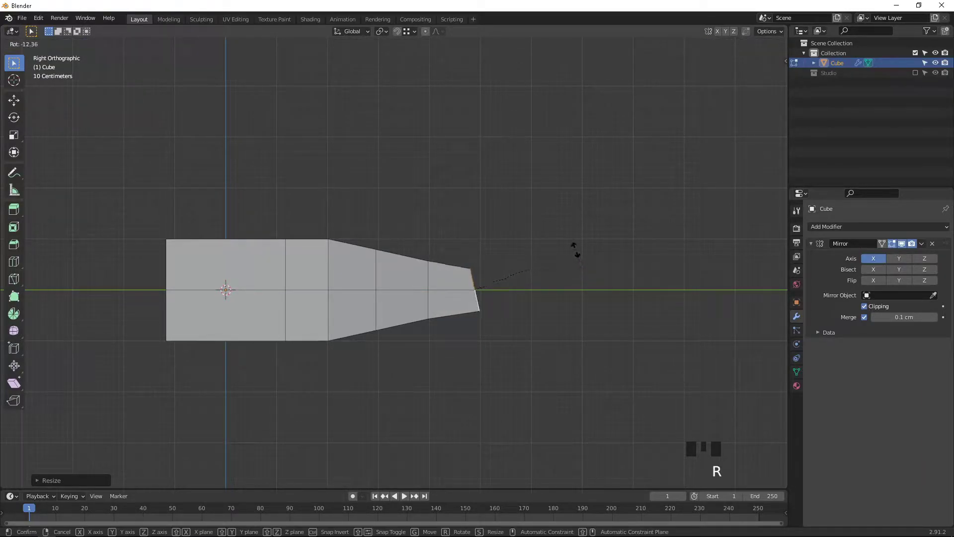
click(572, 249)
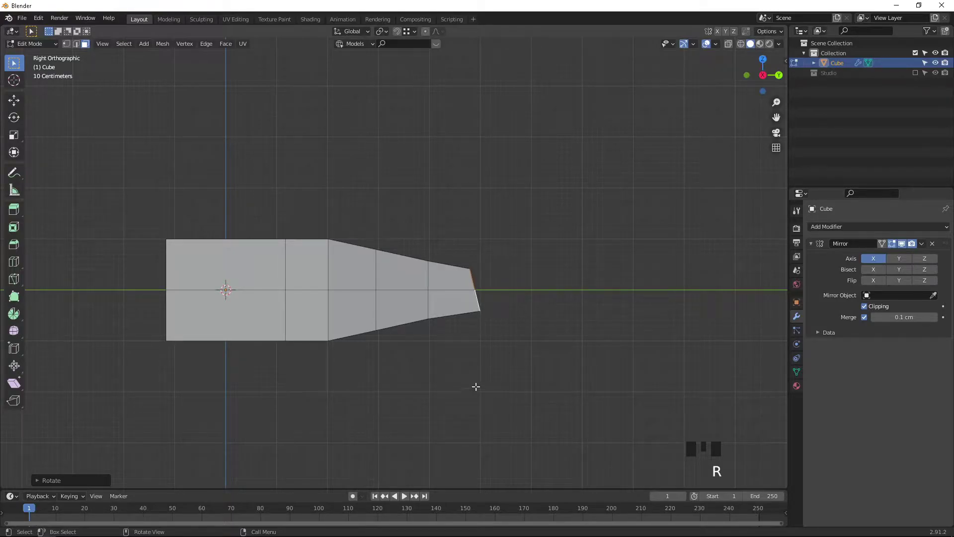
key(KP_7)
shift+middle_drag(509, 215, 494, 325)
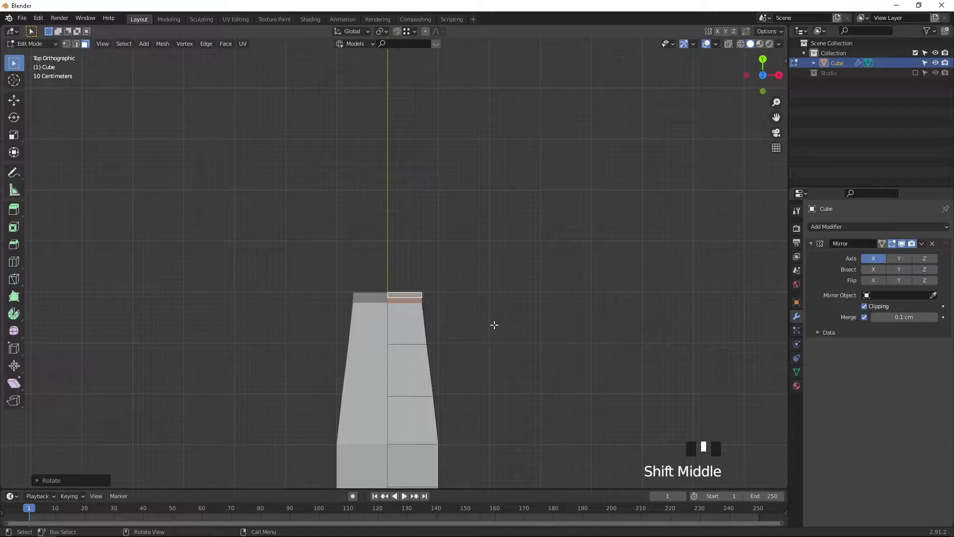
key(e)
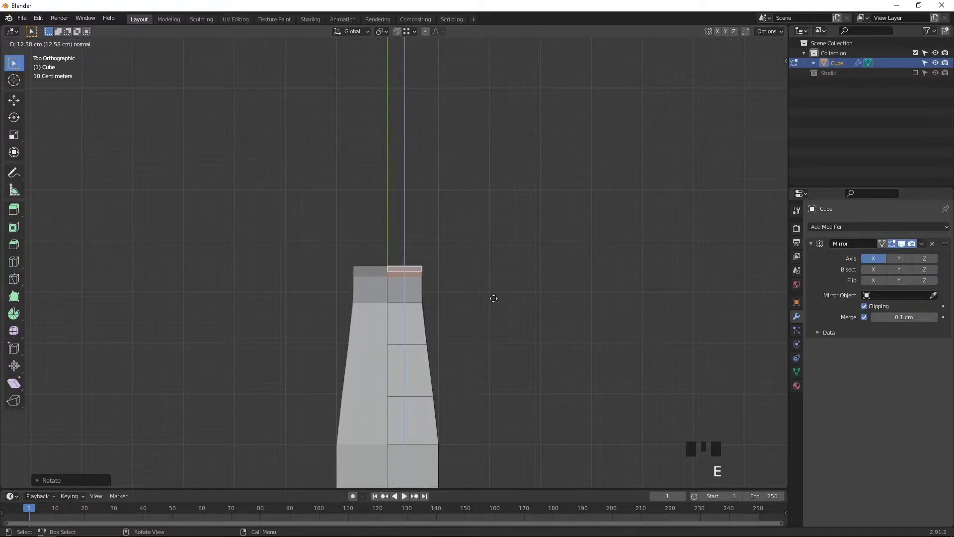
click(494, 298)
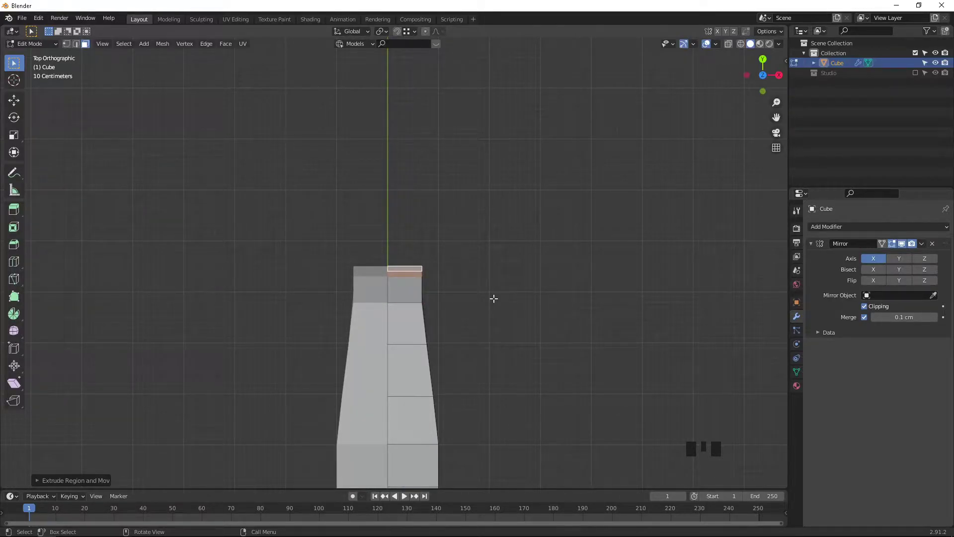
key(g)
key(x)
right_click(497, 297)
key(g)
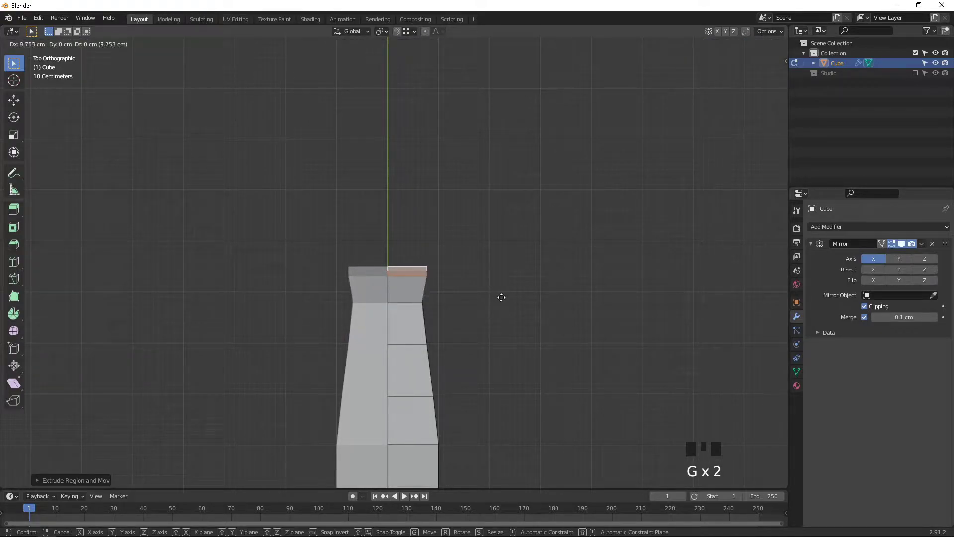
right_click(503, 298)
middle_drag(515, 362, 406, 289)
scroll(418, 244, down, 1)
scroll(401, 288, up, 2)
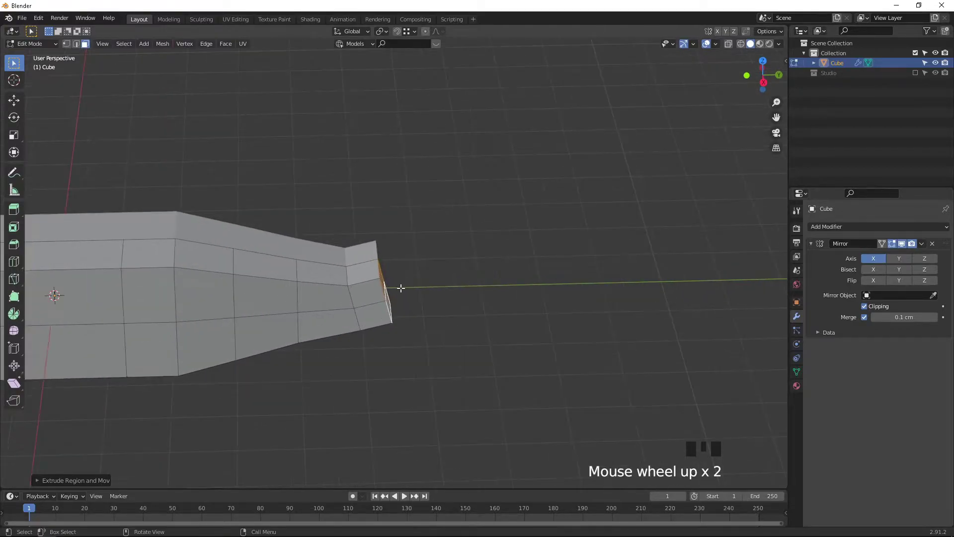
Step: Rotate the end faces further upward in the side view to steepen the bend
key(KP_3)
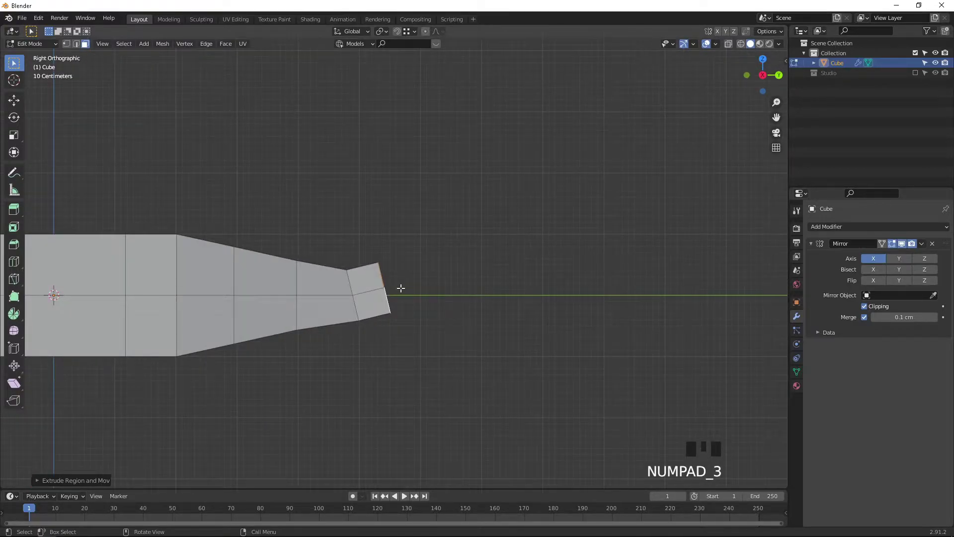
key(e)
right_click(442, 273)
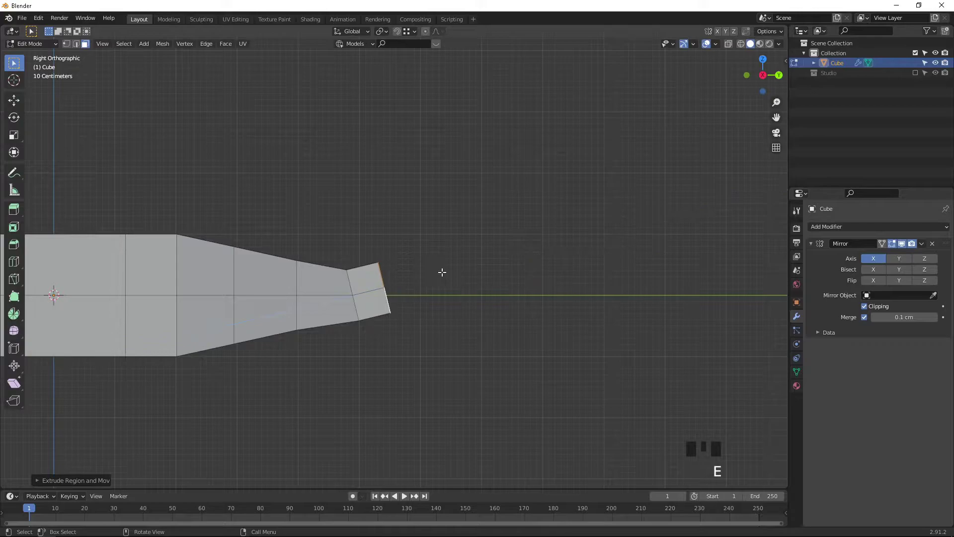
key(ctrl+z)
key(r)
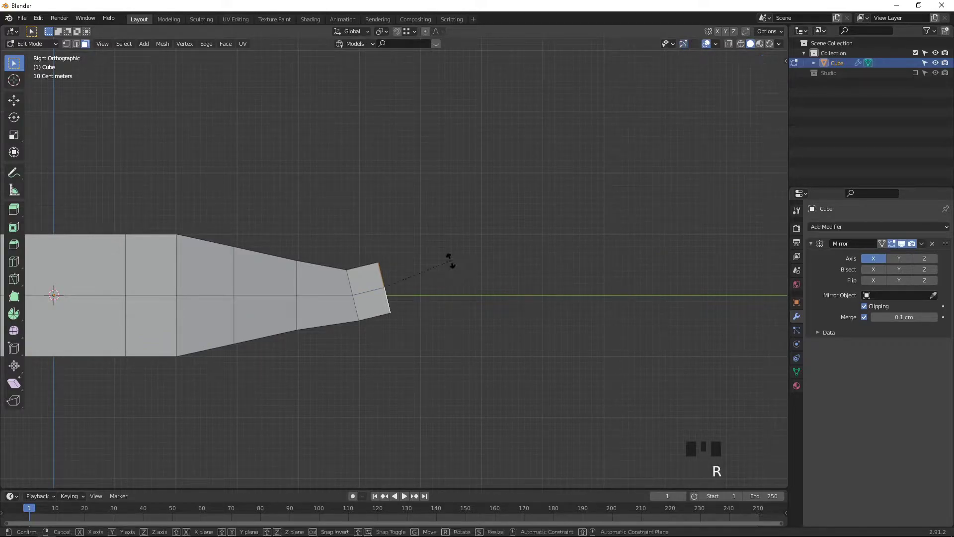
click(454, 244)
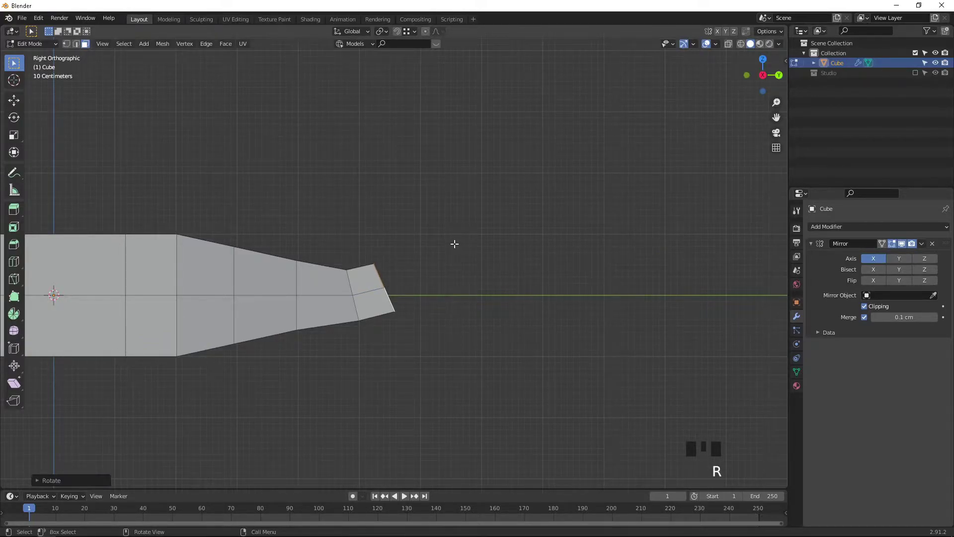
Step: Extrude the tilted end faces along the upward bend and scale them down to about 0.78
key(e)
click(504, 228)
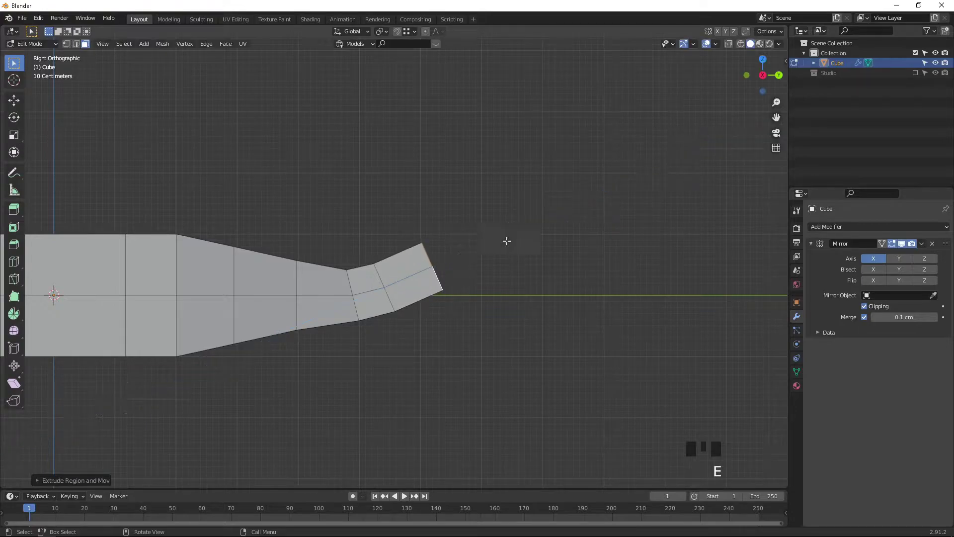
key(s)
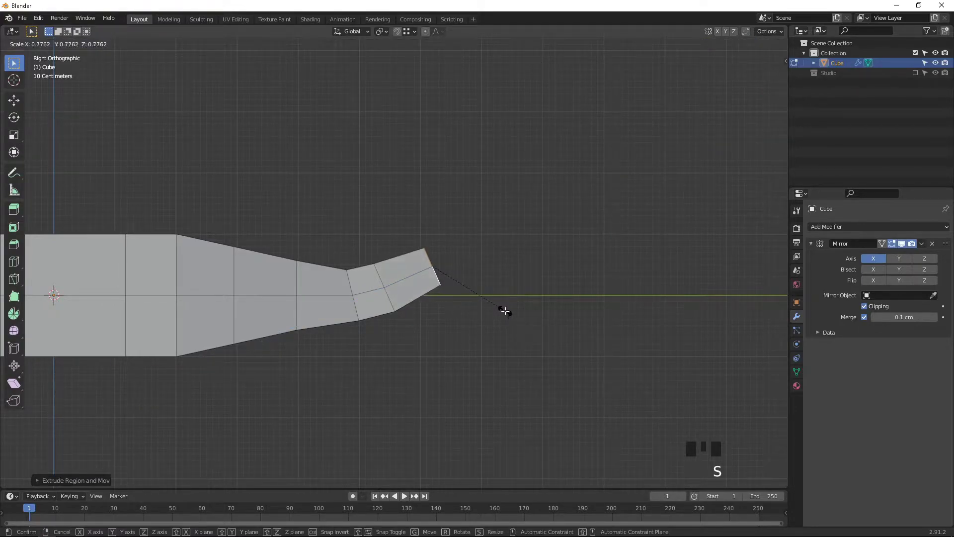
click(503, 311)
Step: Extrude the upward-angled end by one more segment and scale its faces down in two passes
key(e)
click(567, 313)
key(s)
click(553, 301)
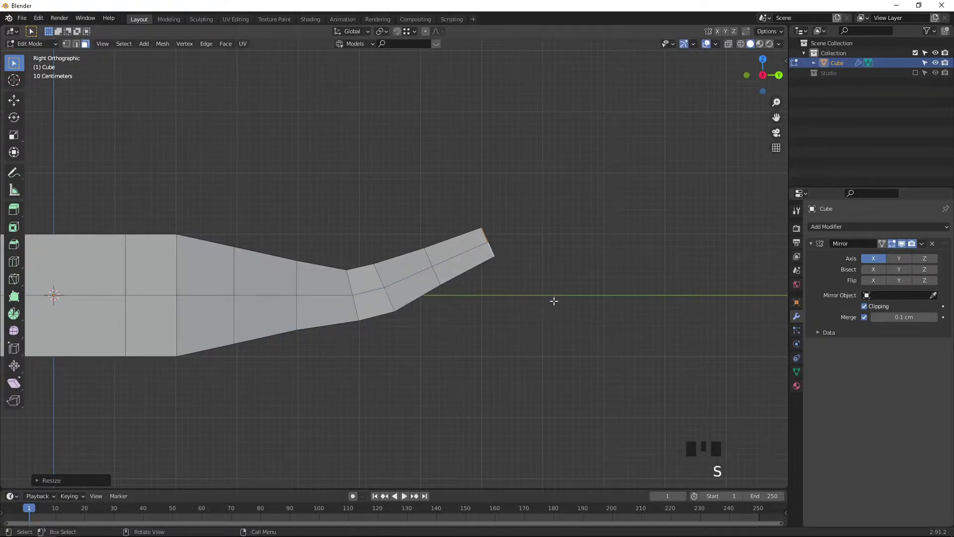
key(s)
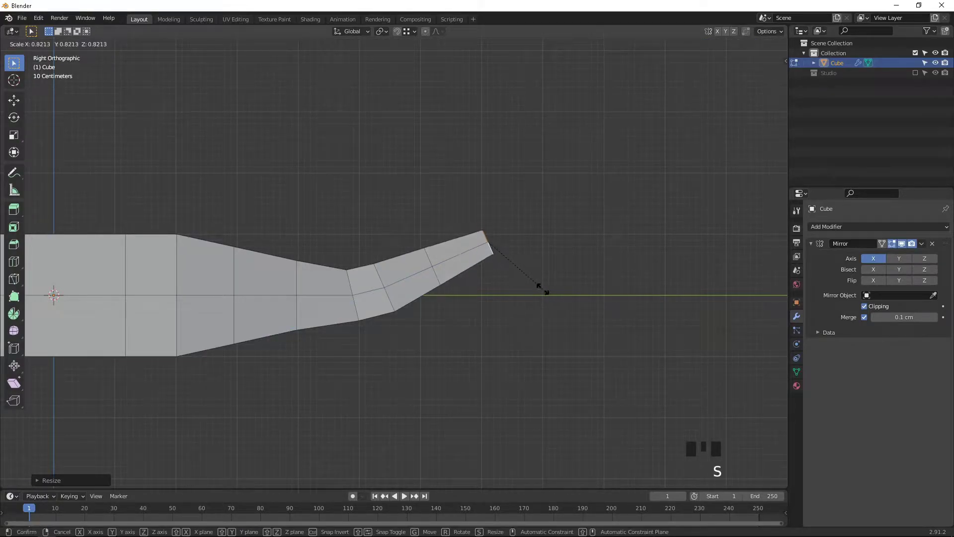
click(539, 283)
Step: Switch to vertex selection and wireframe display, and try to scale the outer vertices at the start of the bend along X
middle_drag(372, 276, 264, 292)
middle_drag(390, 307, 398, 303)
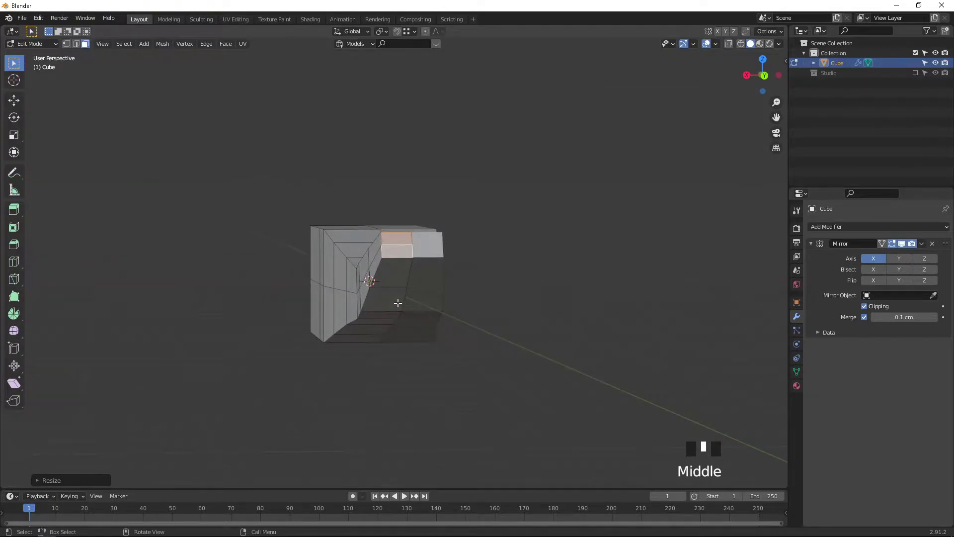
key(1)
click(382, 228)
middle_drag(364, 288, 369, 357)
click(352, 264)
key(KP_7)
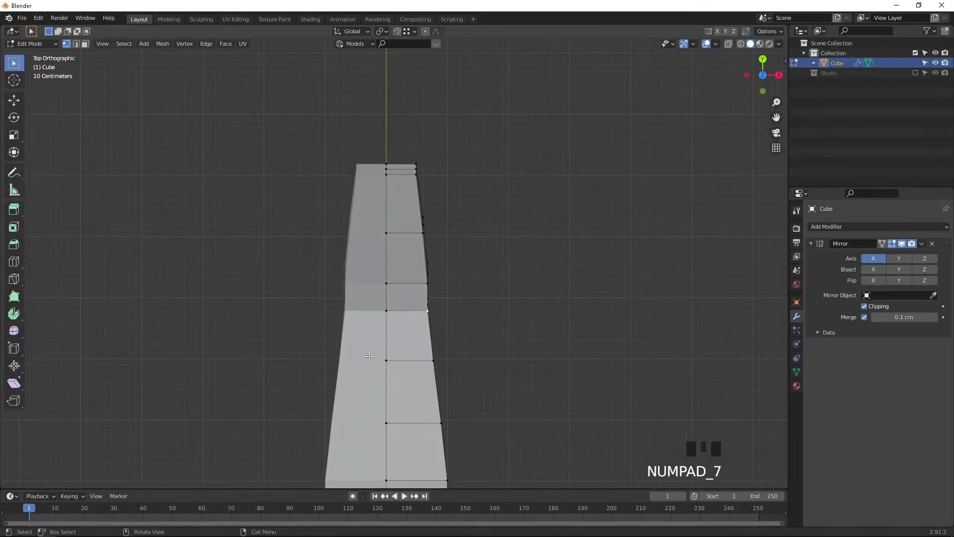
key(shift+z)
click(430, 300)
drag(421, 292, 468, 304)
key(s)
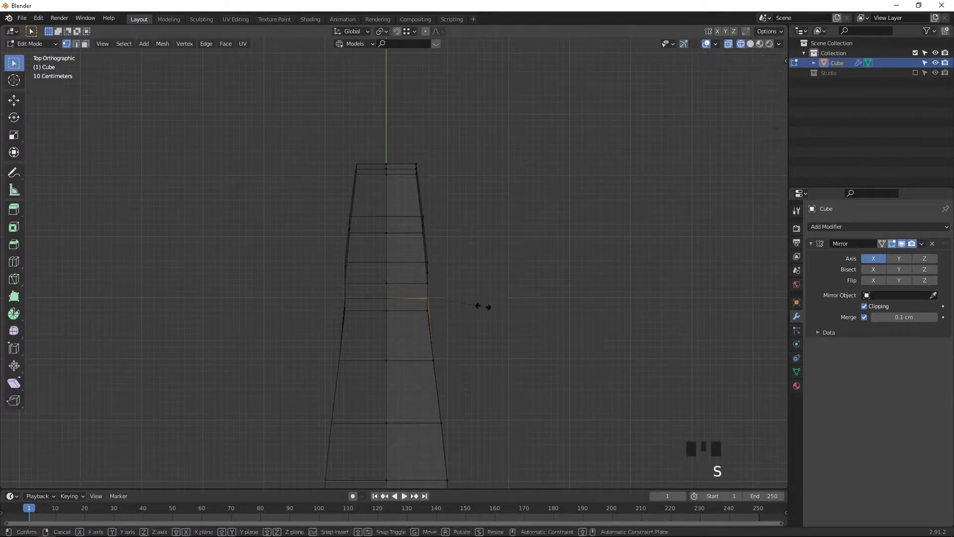
key(x)
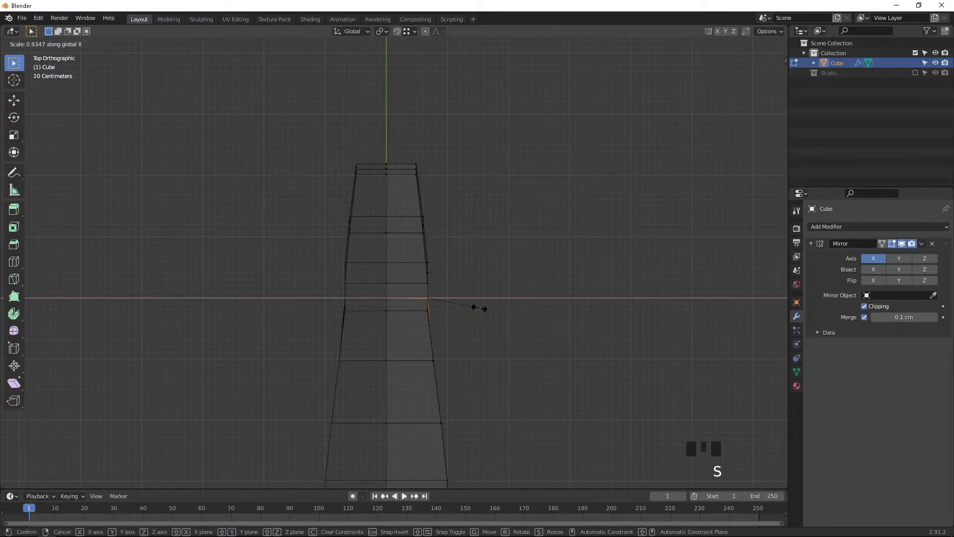
click(469, 305)
Step: Select all outer side vertices of the ring where the bend starts and move them inward along X by about 12.7 cm
scroll(462, 307, up, 3)
shift+middle_drag(475, 315, 351, 328)
click(328, 333)
drag(292, 286, 351, 372)
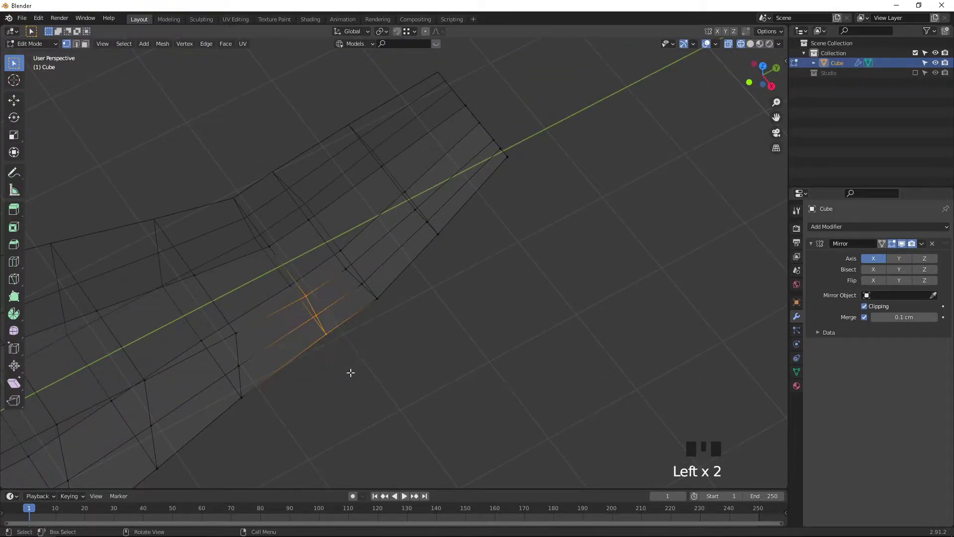
key(KP_7)
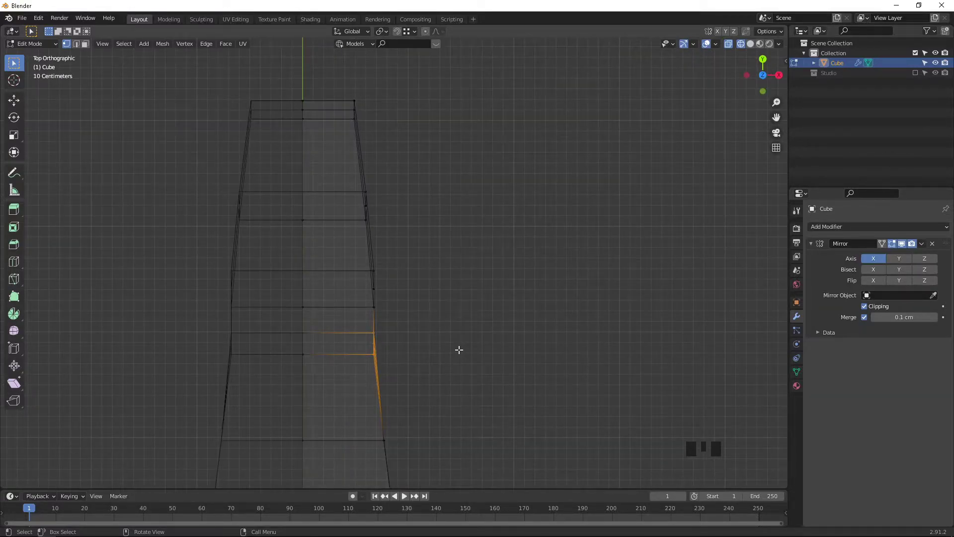
key(g)
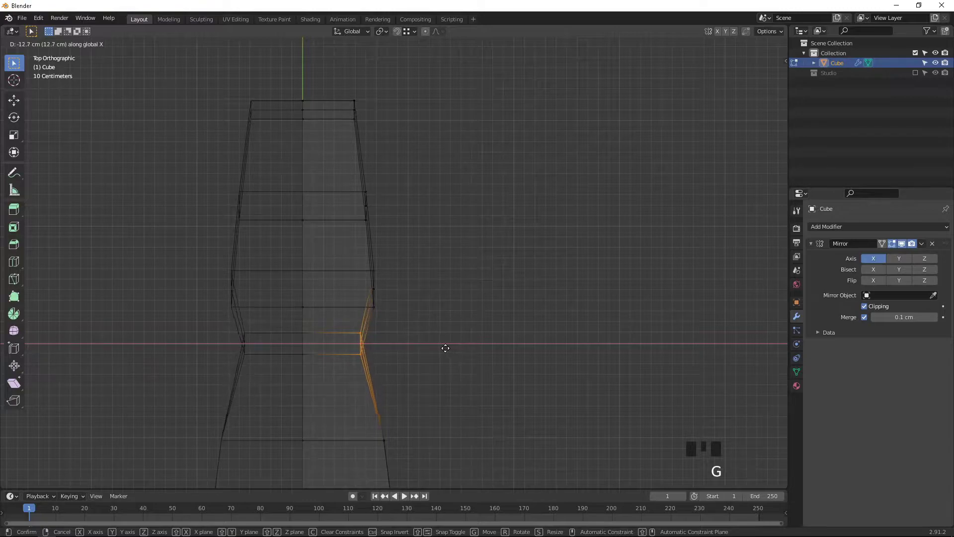
click(445, 348)
Step: Select the outer vertices of the next ring toward the tip and move them inward along X by about 22.6 cm
drag(351, 268, 412, 335)
click(405, 303)
drag(320, 244, 417, 321)
middle_drag(456, 337, 371, 276)
key(KP_7)
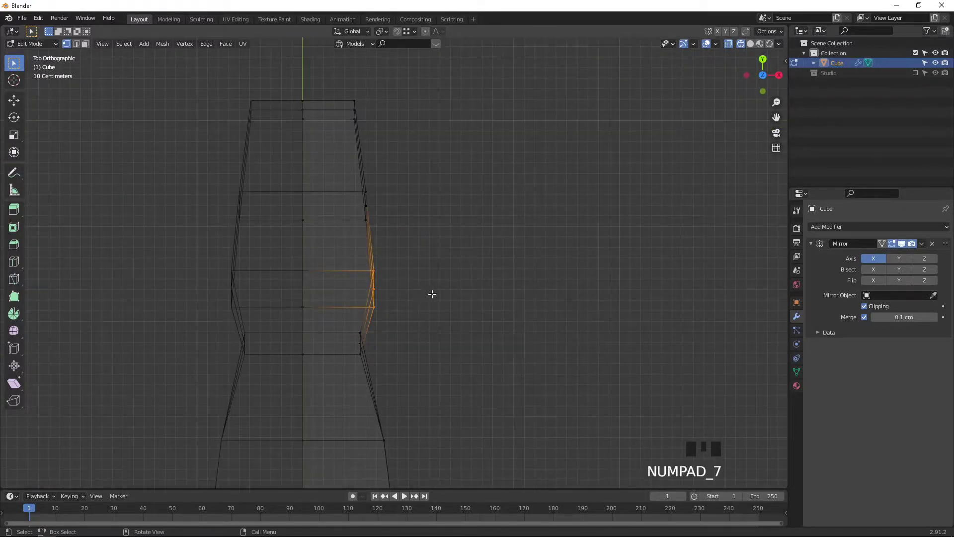
key(g)
key(x)
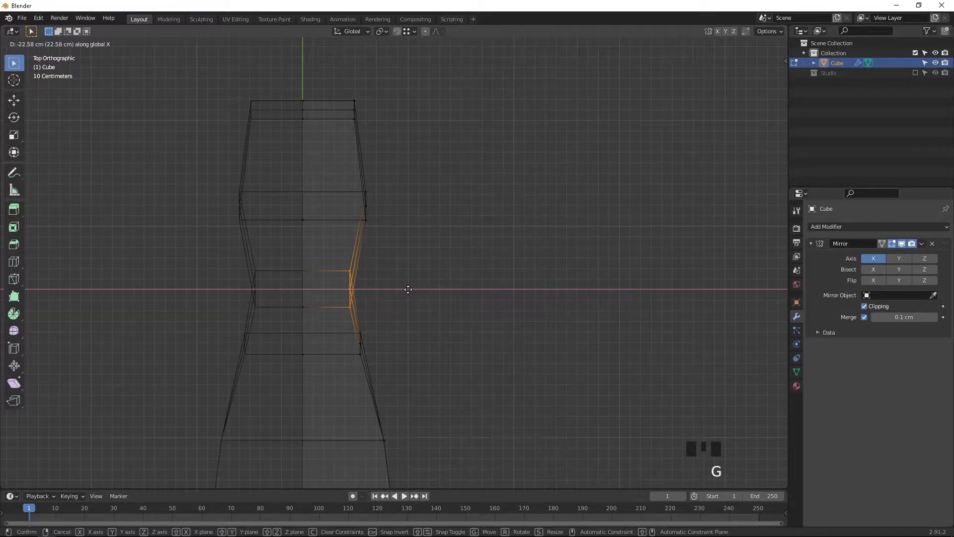
click(408, 289)
Step: Move the outer vertices of the ring just before the tip inward along X by about 24 cm
drag(351, 181, 417, 239)
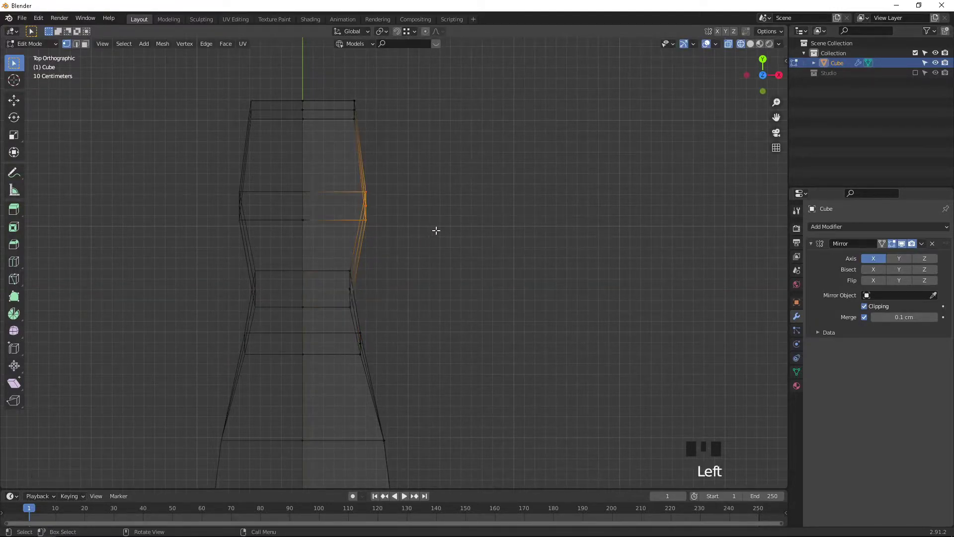
key(g)
key(x)
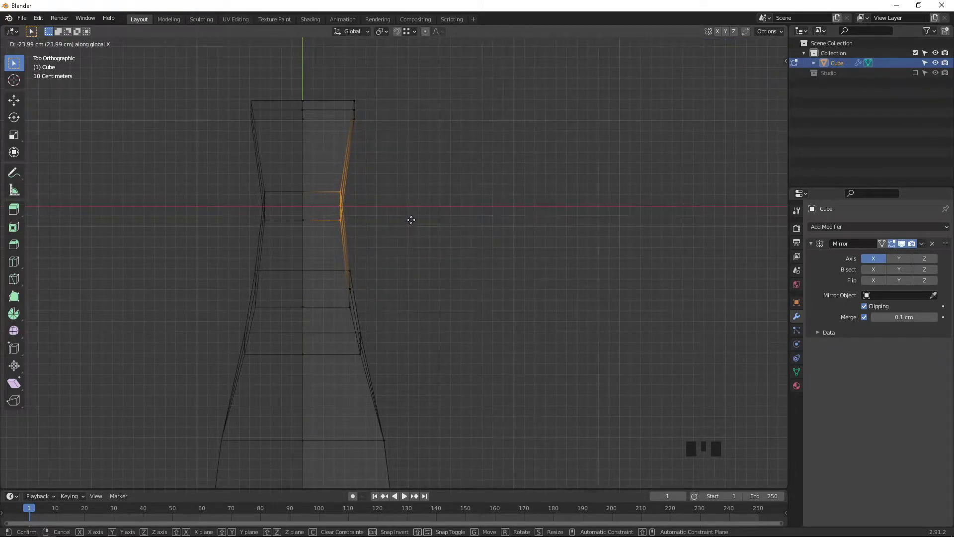
click(411, 220)
Step: Move the outer vertices of the middle bend ring inward along X by about another 3.3 cm to even out the taper
drag(336, 250, 393, 321)
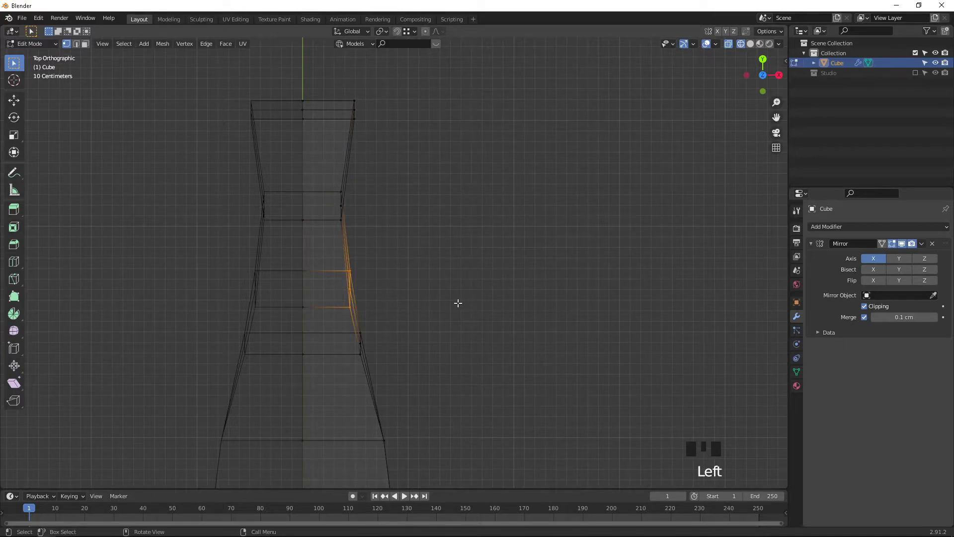
key(g)
key(x)
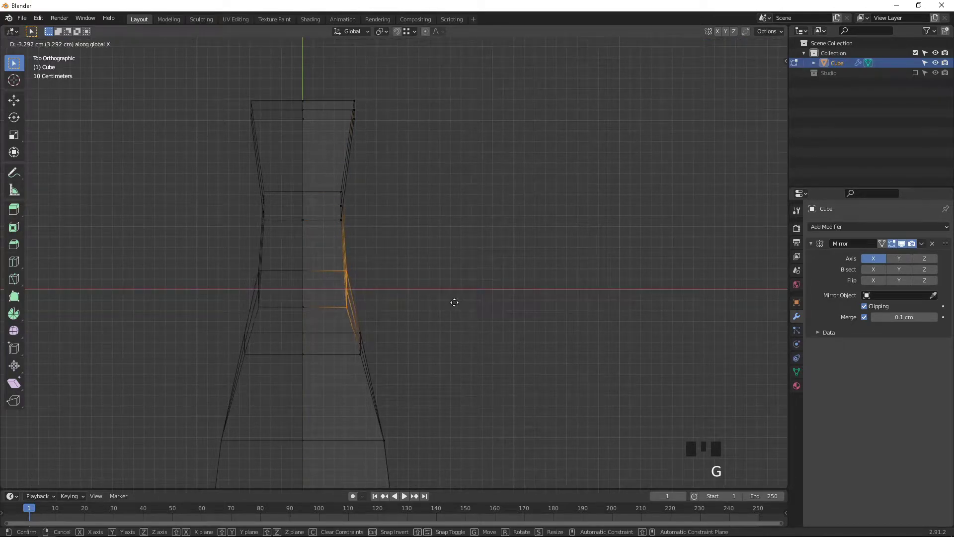
click(454, 302)
Step: Select the outer vertices of the tip and move them inward along X until the tip is narrower than the ring before it
shift+middle_drag(454, 302, 339, 290)
drag(323, 266, 391, 342)
drag(322, 184, 425, 274)
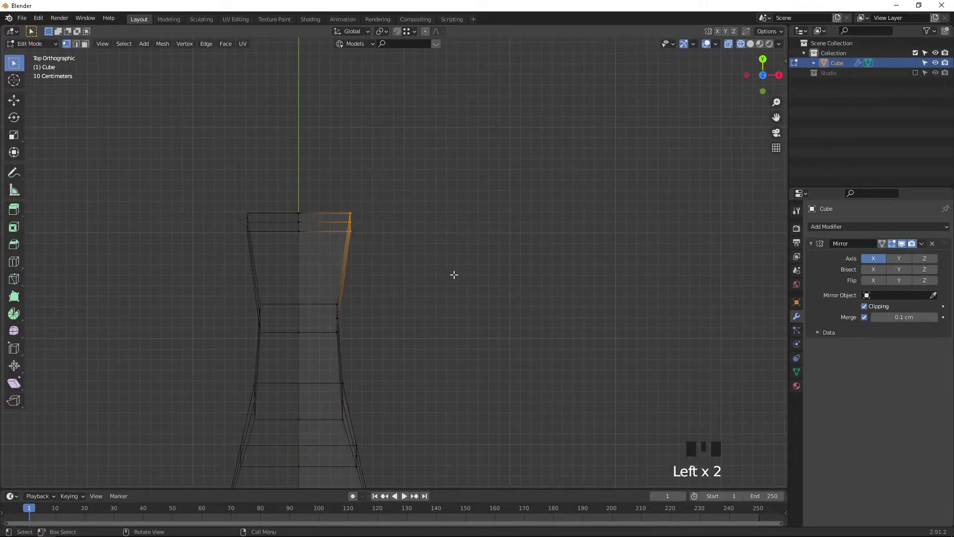
key(g)
key(x)
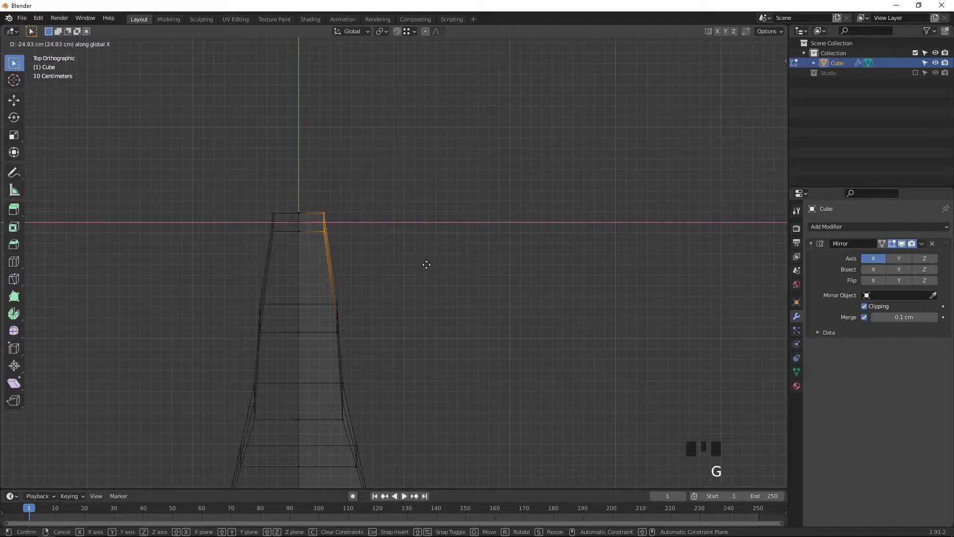
click(431, 263)
Step: Select the two end faces at the tip and scale them down slightly in the side view
middle_drag(430, 264, 354, 164)
middle_drag(511, 320, 470, 331)
key(3)
key(shift+z)
mouse_move(439, 219)
middle_down()
mouse_move(440, 234)
mouse_move(439, 211)
middle_up()
click(454, 217)
shift+click(460, 233)
key(KP_3)
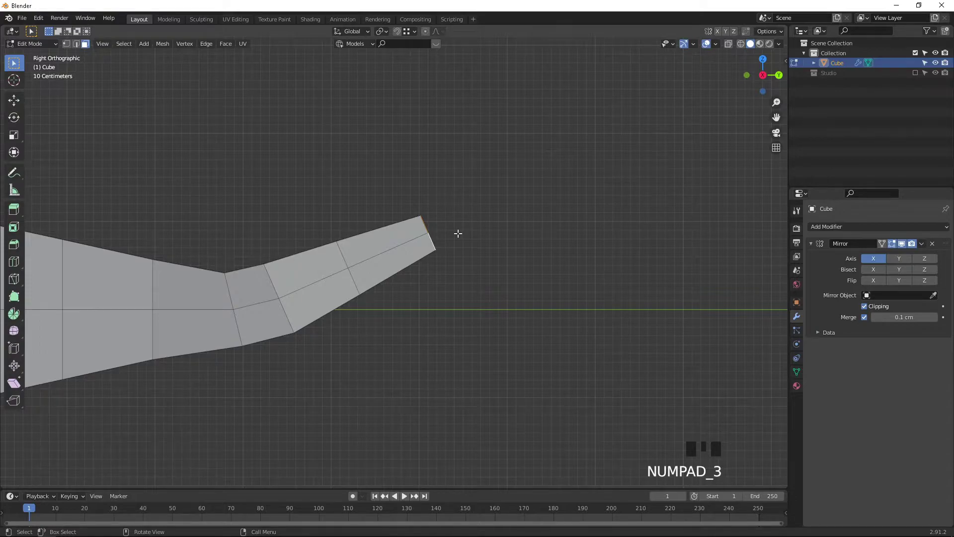
key(s)
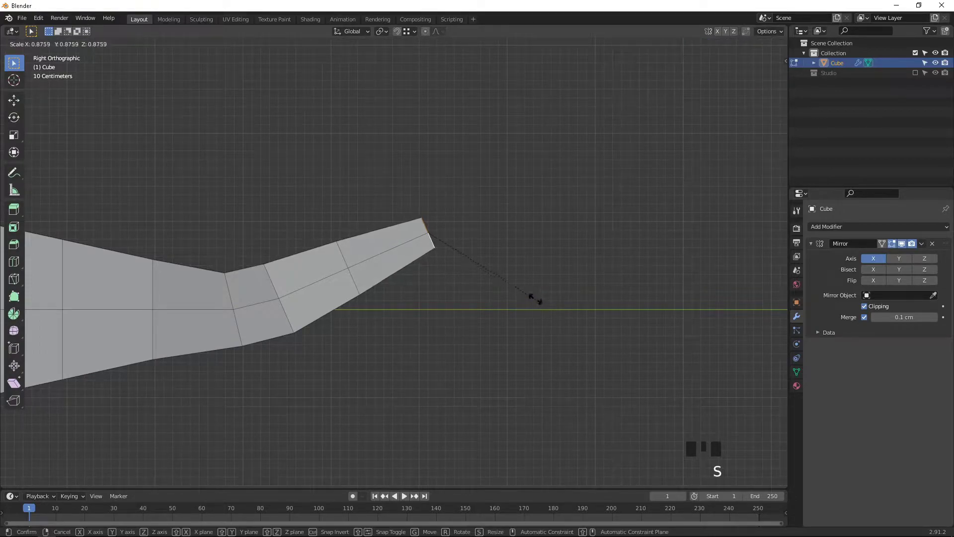
click(522, 285)
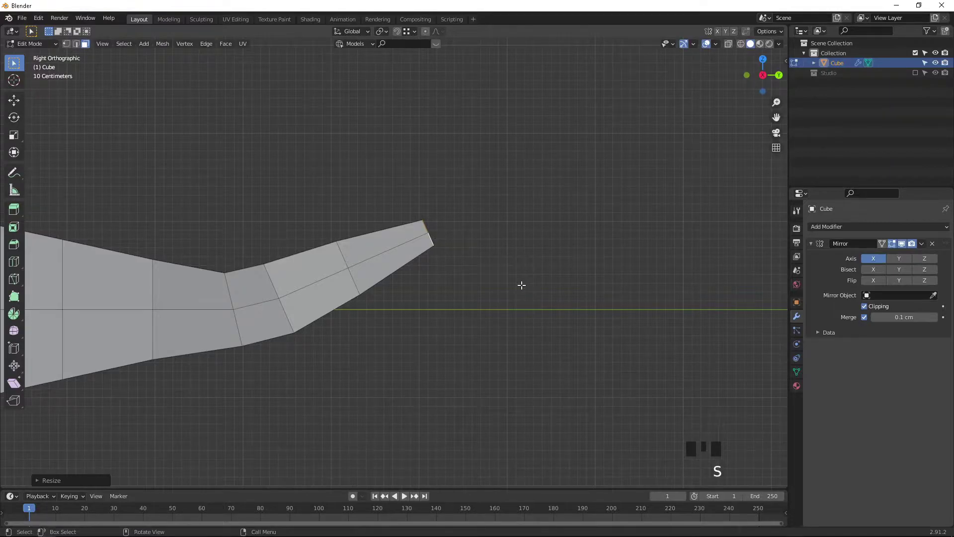
Step: Extrude the tip faces further outward and upward along the bend, and scale the new end down
key(e)
click(605, 265)
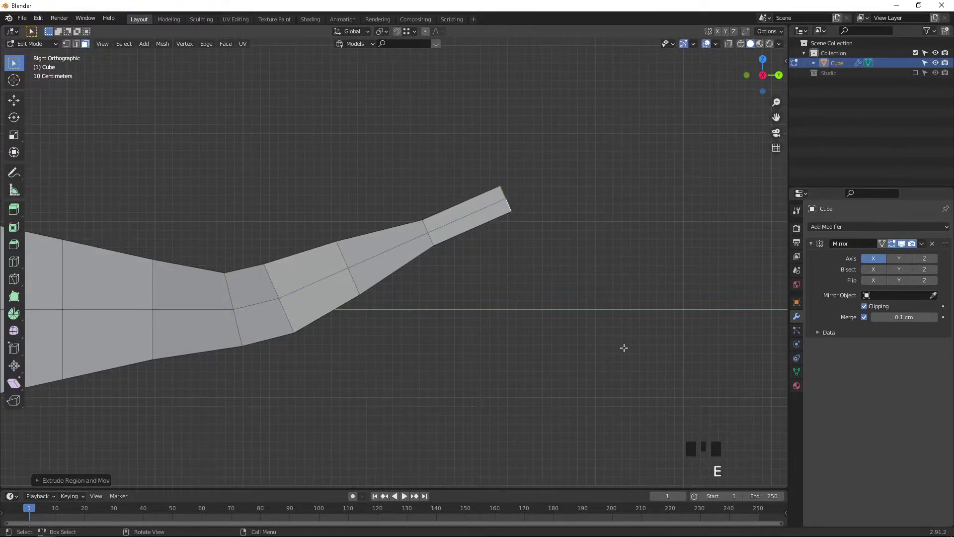
key(s)
click(557, 233)
middle_drag(556, 233, 451, 250)
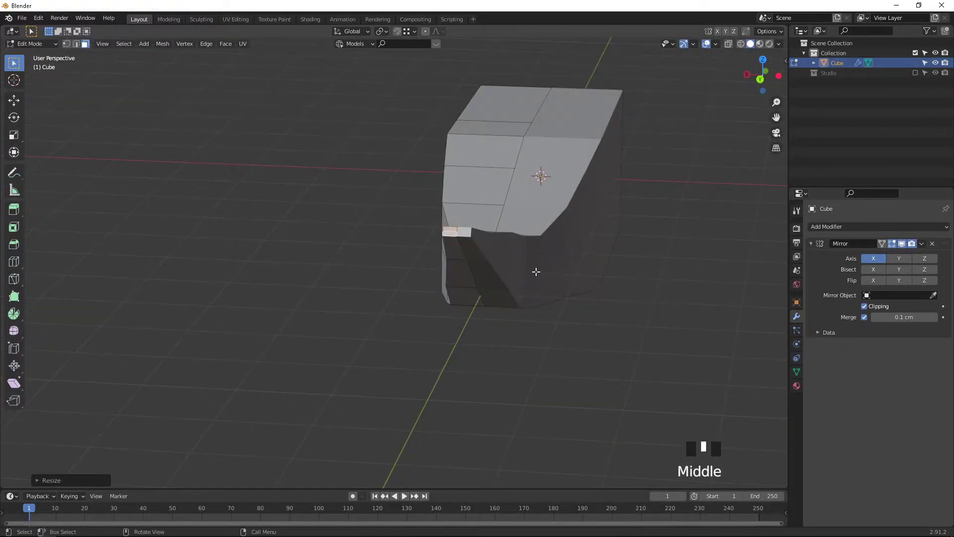
Step: Select the outer vertices of the ring just before the new tip and move them slightly inward along X
key(KP_7)
key(shift+z)
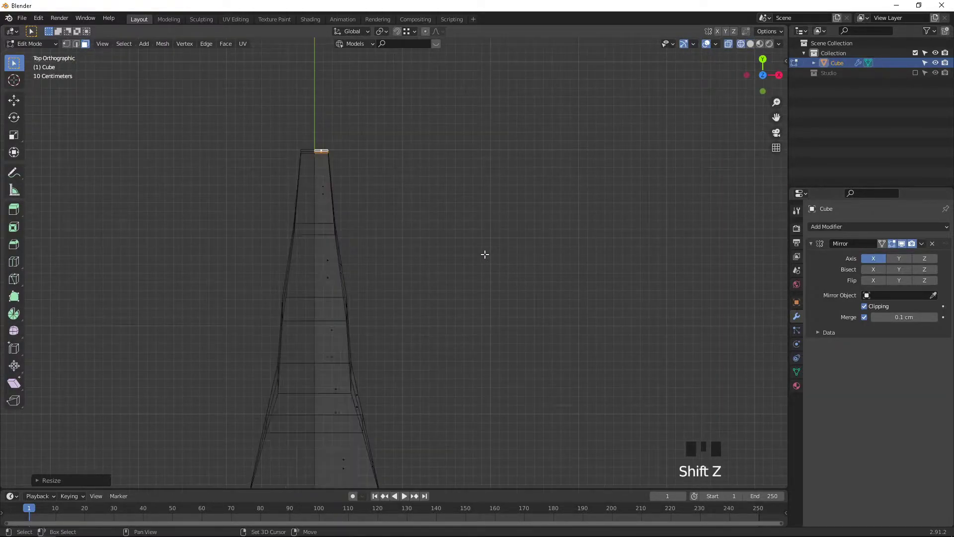
key(1)
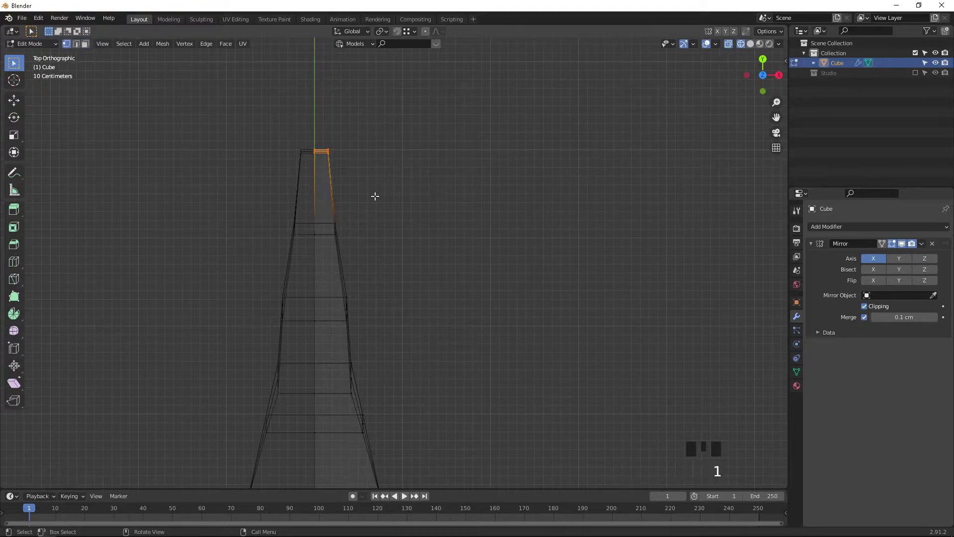
shift+middle_drag(362, 201, 394, 202)
scroll(398, 208, up, 3)
drag(370, 154, 481, 216)
shift+middle_drag(481, 215, 467, 300)
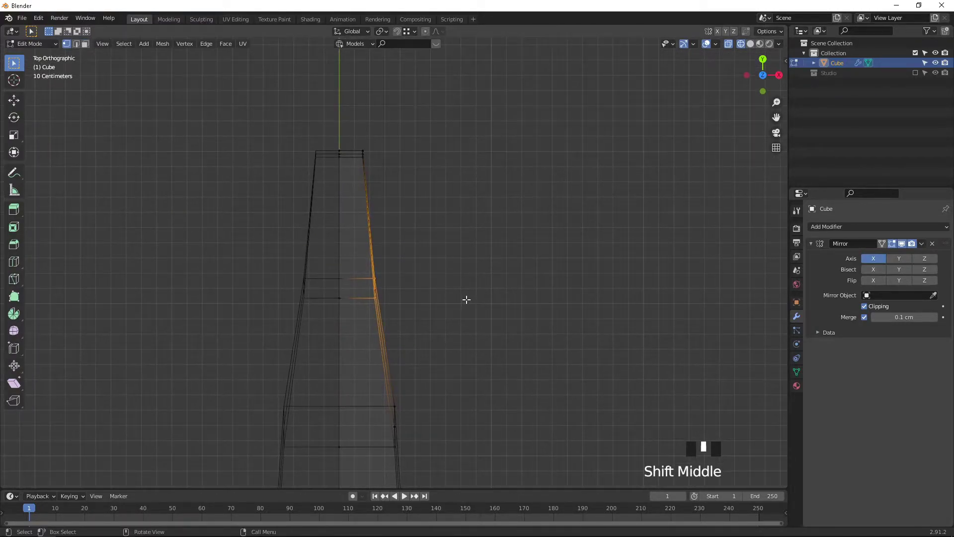
key(g)
key(x)
click(463, 299)
Step: Select the outer vertices of the new tip and move them inward along X until the tip is clearly narrower than the ring before it
drag(343, 70, 391, 178)
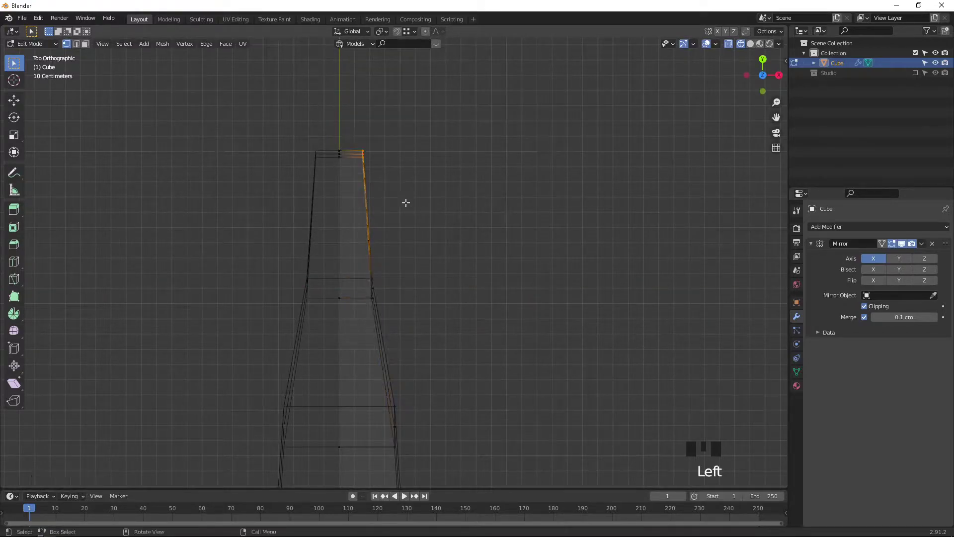
key(g)
key(x)
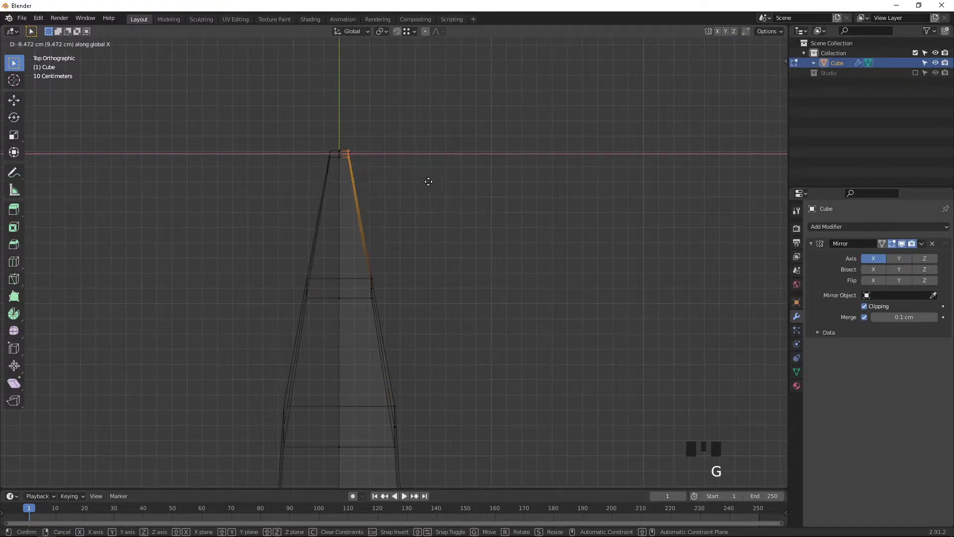
click(434, 179)
Step: Select the upper outer edge vertices from the bend to the tip and move them inward and down by about 4.3 cm
middle_drag(434, 179, 356, 175)
middle_drag(337, 260, 249, 352)
scroll(207, 311, down, 2)
middle_drag(222, 315, 215, 323)
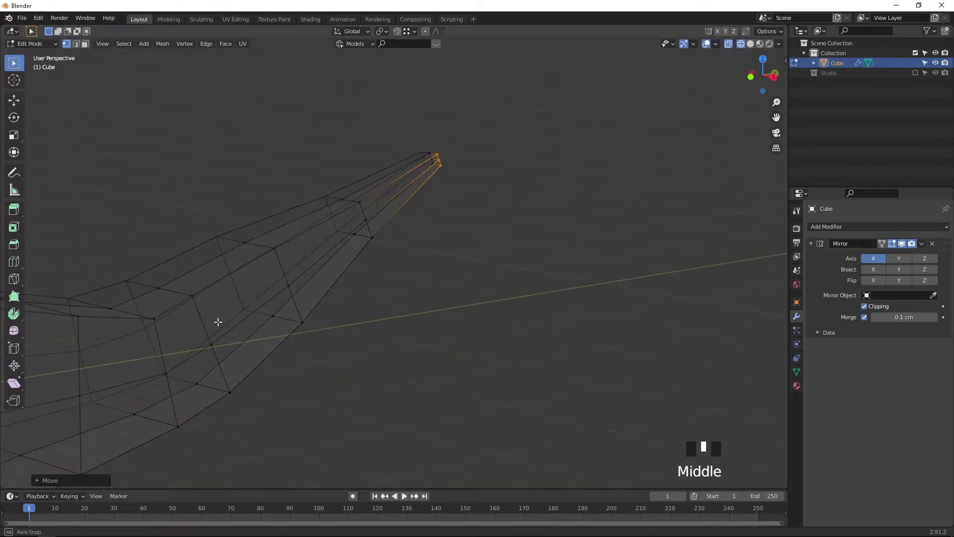
click(190, 300)
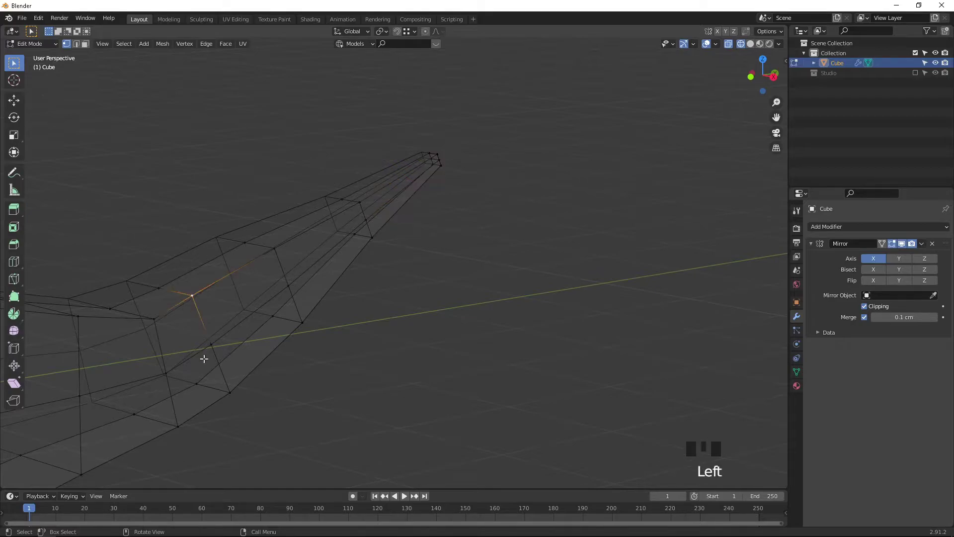
shift+click(274, 248)
scroll(181, 322, down, 2)
middle_drag(162, 305, 269, 288)
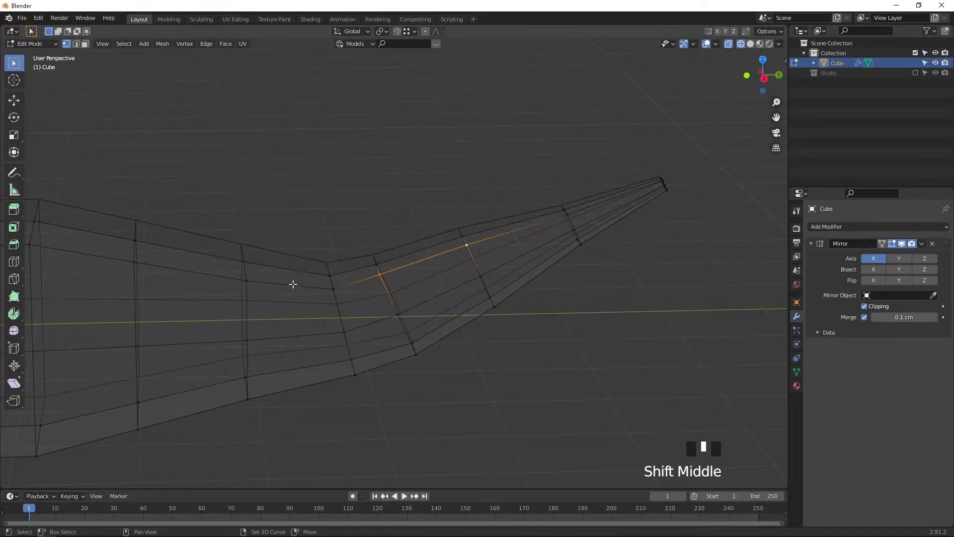
shift+click(332, 287)
middle_drag(363, 355, 407, 334)
shift+click(428, 318)
shift+click(528, 300)
middle_drag(538, 373, 422, 391)
shift+scroll(331, 331, down, 2)
scroll(452, 460, up, 1)
key(g)
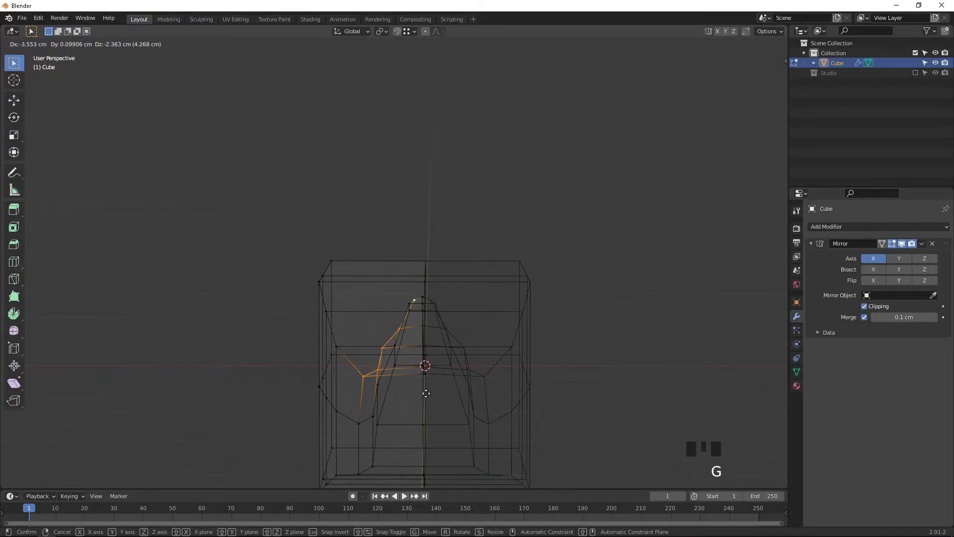
click(426, 394)
Step: Select the lower outer edge vertices from the bend to the tip and move them inward and up by about 4.1 cm
middle_drag(426, 393, 466, 393)
click(453, 367)
click(484, 364)
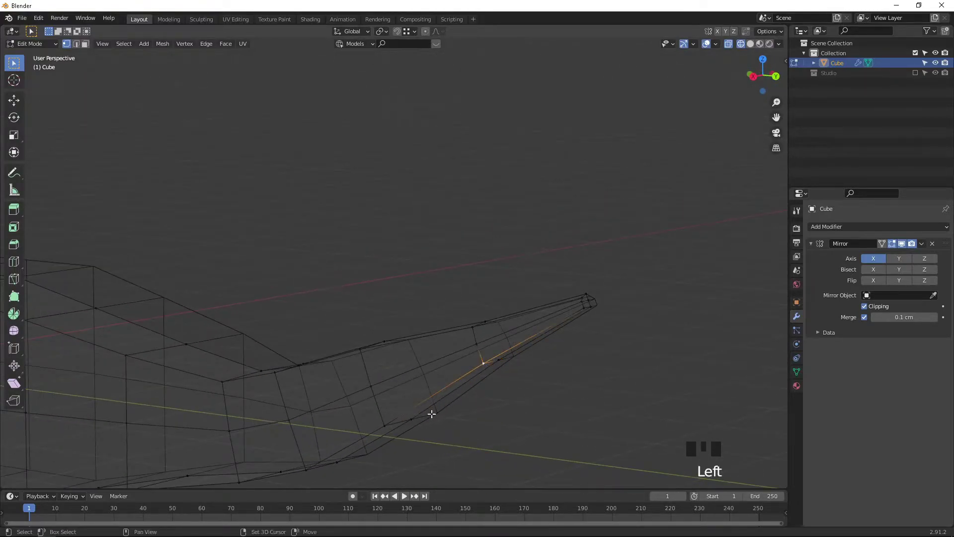
shift+click(380, 431)
shift+click(309, 471)
shift+middle_drag(315, 488, 389, 436)
key(shift+z)
shift+click(308, 431)
shift+middle_drag(506, 402, 310, 442)
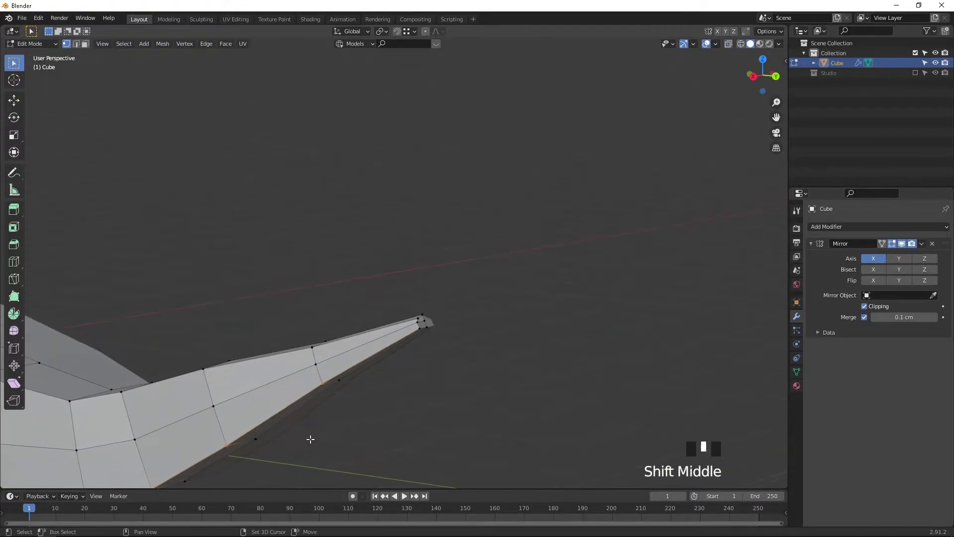
shift+click(416, 331)
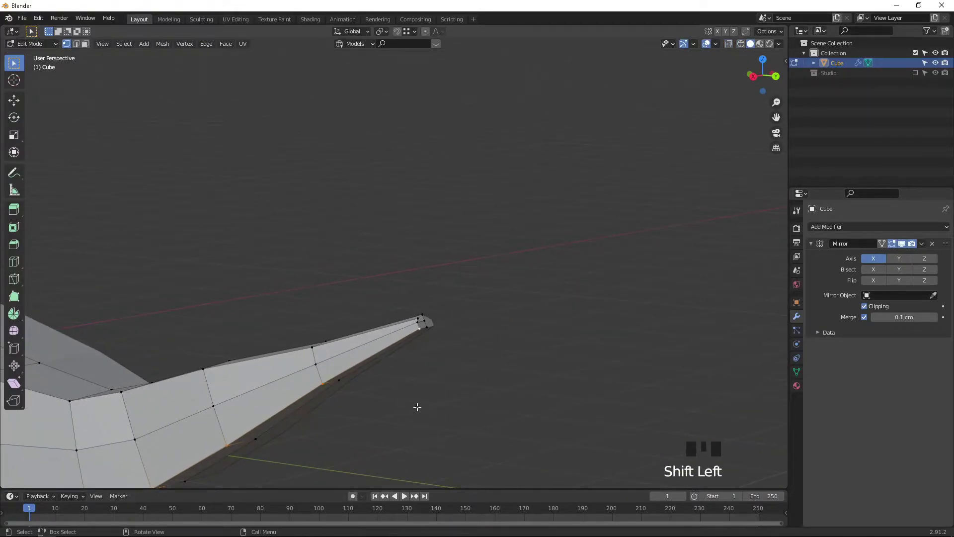
mouse_move(414, 391)
middle_down()
mouse_move(358, 390)
mouse_move(324, 375)
mouse_move(358, 370)
mouse_move(445, 394)
mouse_move(418, 397)
middle_up()
key(g)
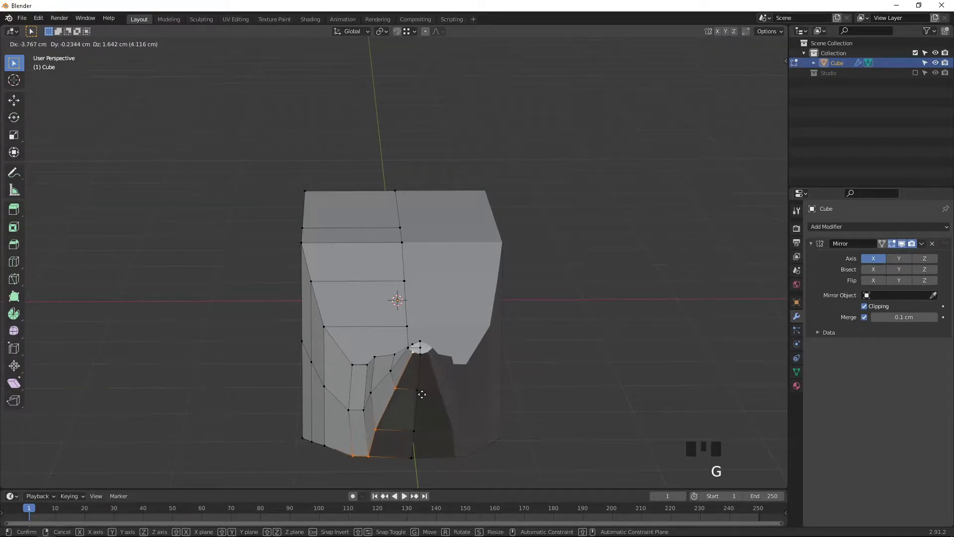
click(422, 394)
Step: Select the small end faces at the tip, extrude them a short distance along the tail direction, and scale the new end down
scroll(426, 379, down, 2)
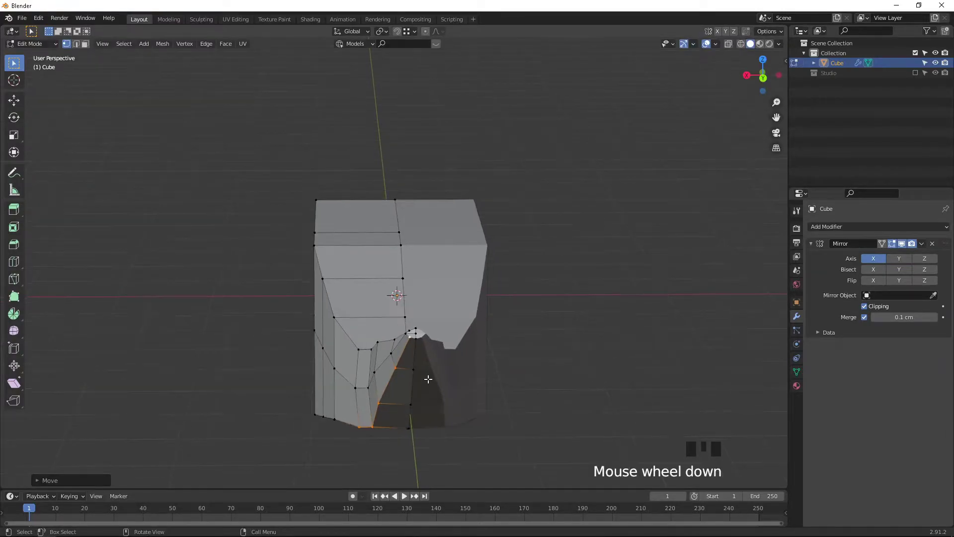
middle_drag(426, 380, 454, 379)
scroll(467, 336, up, 2)
shift+middle_drag(467, 337, 395, 348)
middle_drag(403, 308, 405, 321)
key(3)
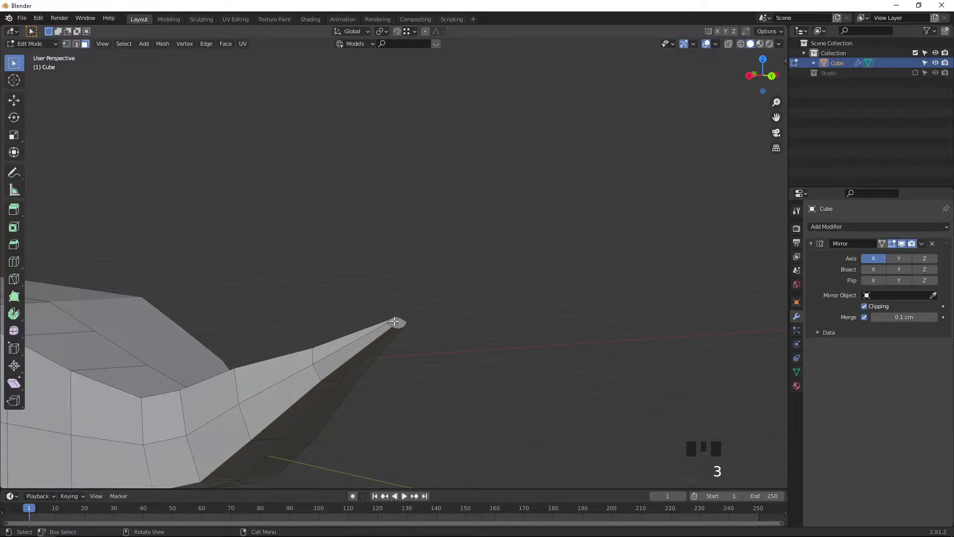
shift+click(396, 323)
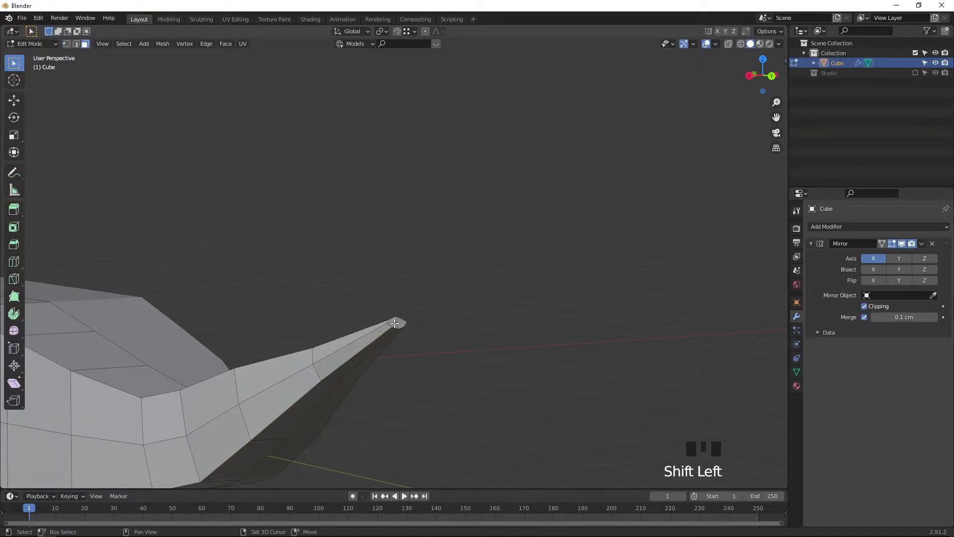
shift+click(395, 323)
shift+click(394, 319)
key(KP_3)
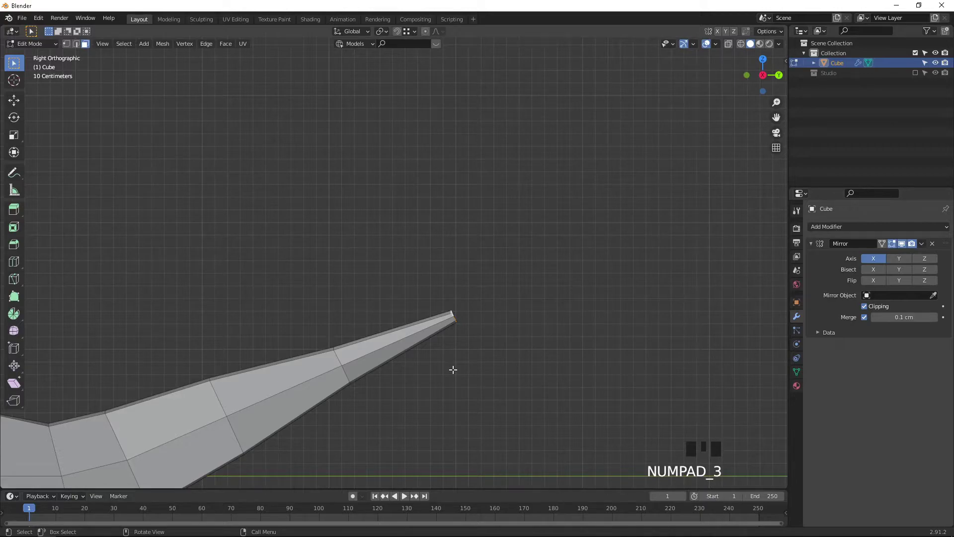
key(e)
click(489, 362)
key(s)
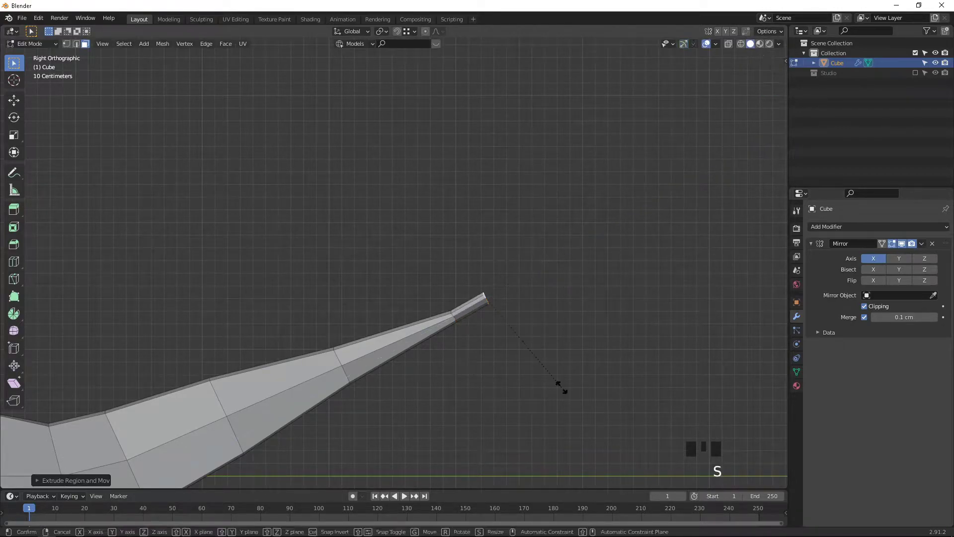
click(526, 324)
Step: Select the outer vertices of the newly extruded tip and move them inward along X by about 2.8 cm
middle_drag(524, 326, 497, 380)
scroll(423, 368, up, 5)
key(1)
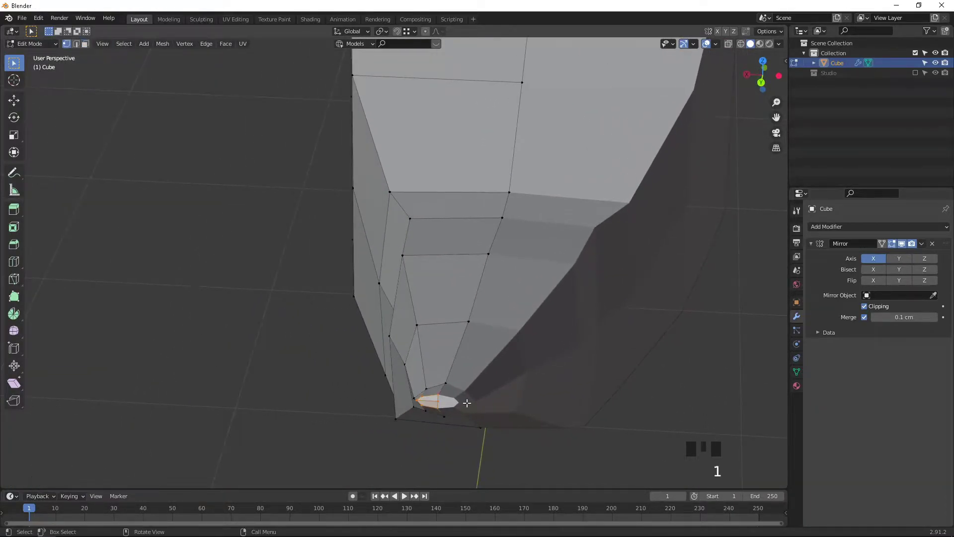
scroll(464, 400, up, 2)
shift+middle_drag(447, 422, 430, 393)
click(437, 434)
shift+click(445, 423)
shift+click(446, 440)
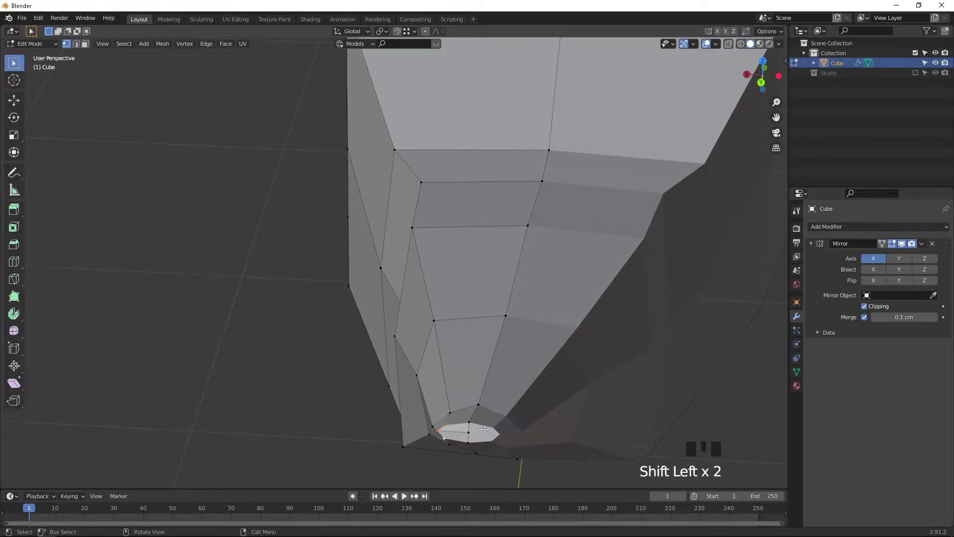
key(g)
key(x)
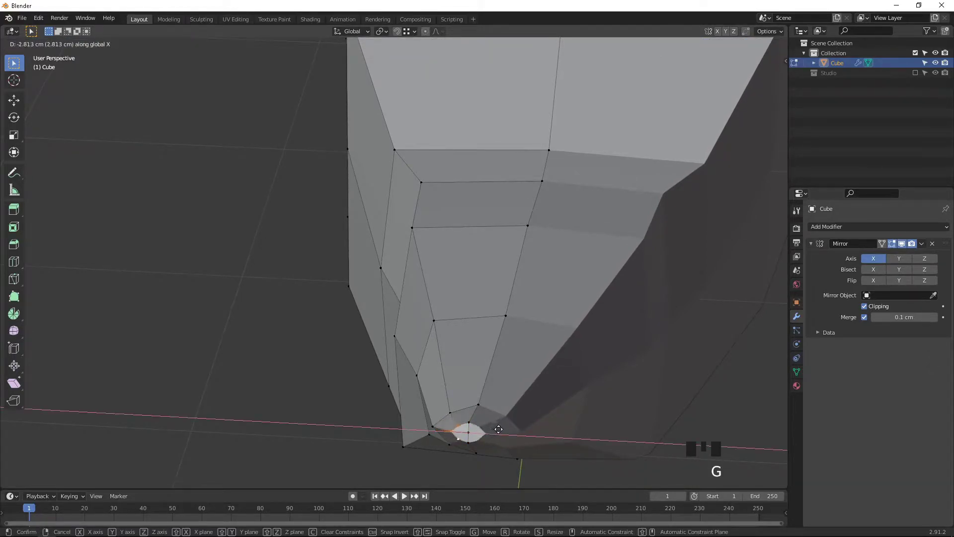
click(500, 429)
Step: Select the centre vertex of the tip face and move it outward and up to form a sharp point
middle_drag(500, 429, 658, 362)
scroll(650, 364, down, 6)
scroll(564, 381, up, 4)
middle_drag(564, 381, 665, 298)
click(546, 316)
shift+middle_drag(668, 296, 619, 322)
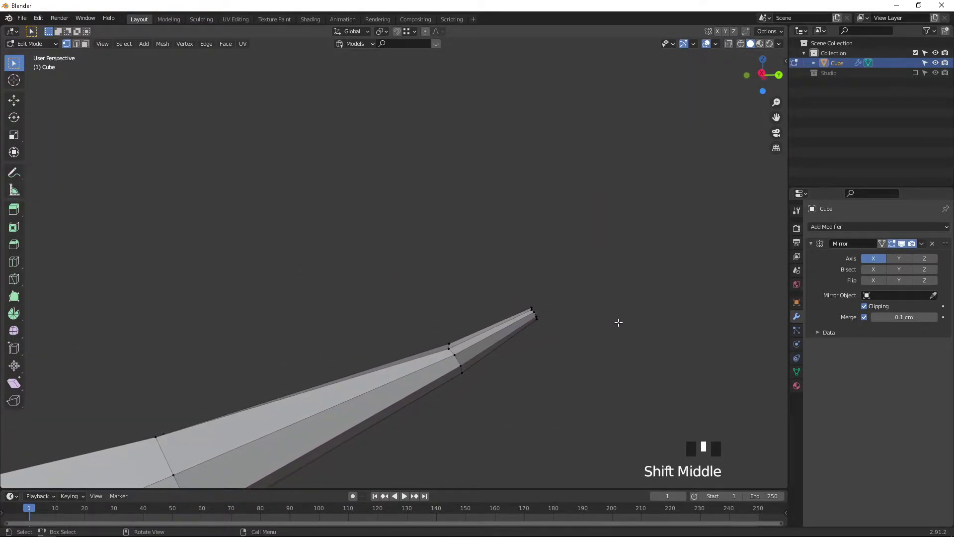
key(g)
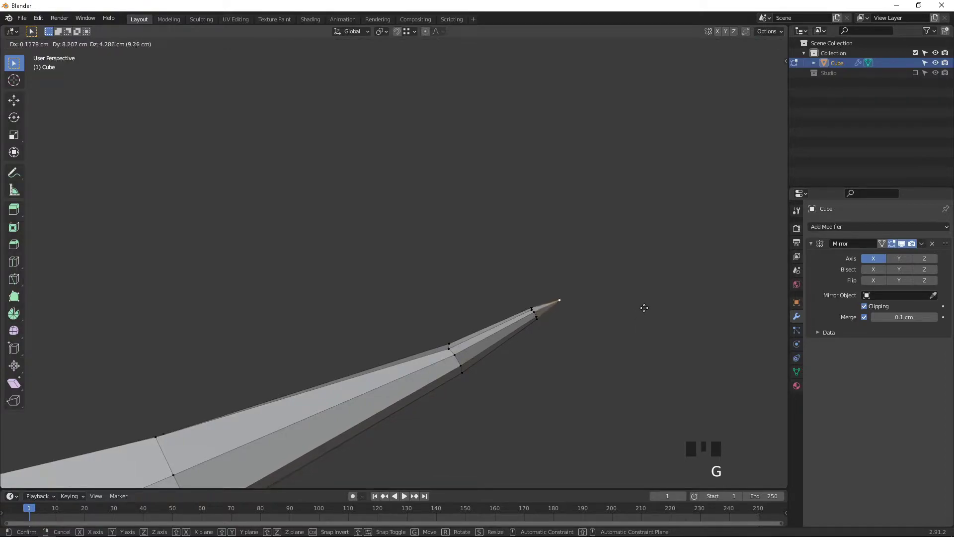
click(655, 299)
Step: Return to Object Mode and add a level 3 Subdivision modifier to the cube, and check the smoothed shape
key(Tab)
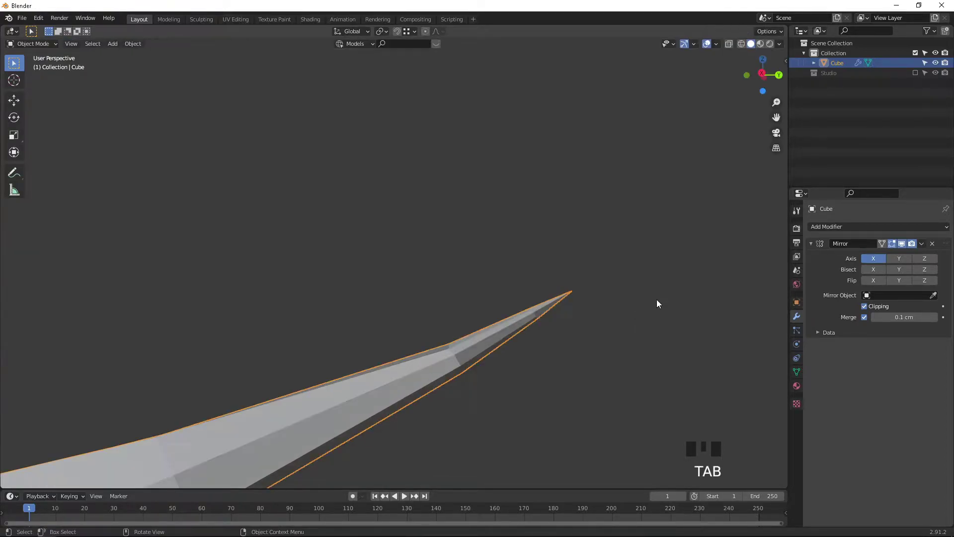
scroll(655, 300, down, 7)
shift+middle_drag(263, 377, 553, 374)
key(ctrl+3)
scroll(550, 326, down, 1)
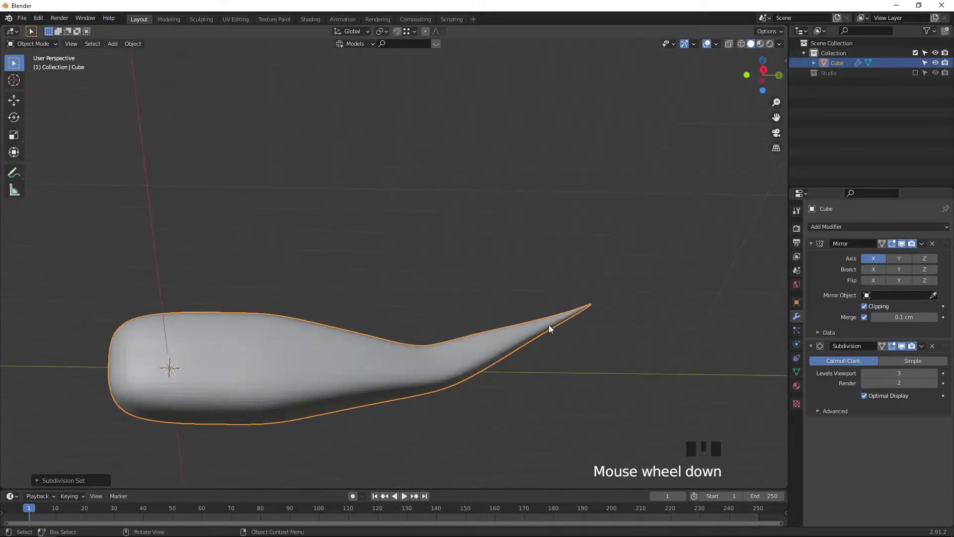
scroll(546, 398, up, 2)
shift+middle_drag(575, 418, 600, 354)
scroll(500, 318, down, 1)
middle_drag(500, 318, 511, 366)
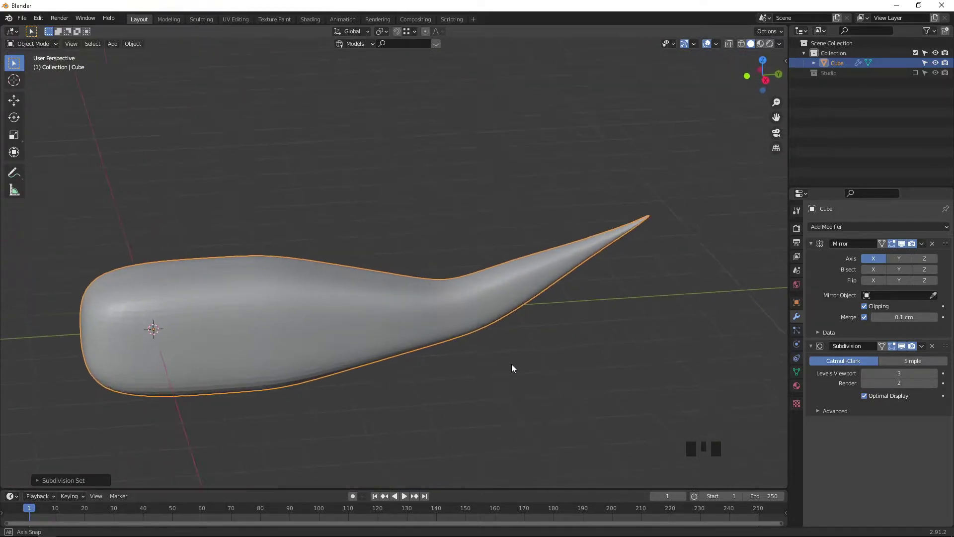
scroll(555, 277, up, 3)
shift+middle_drag(555, 277, 552, 360)
Step: Return to Edit Mode and turn off the Subdivision modifier's display while editing
key(Tab)
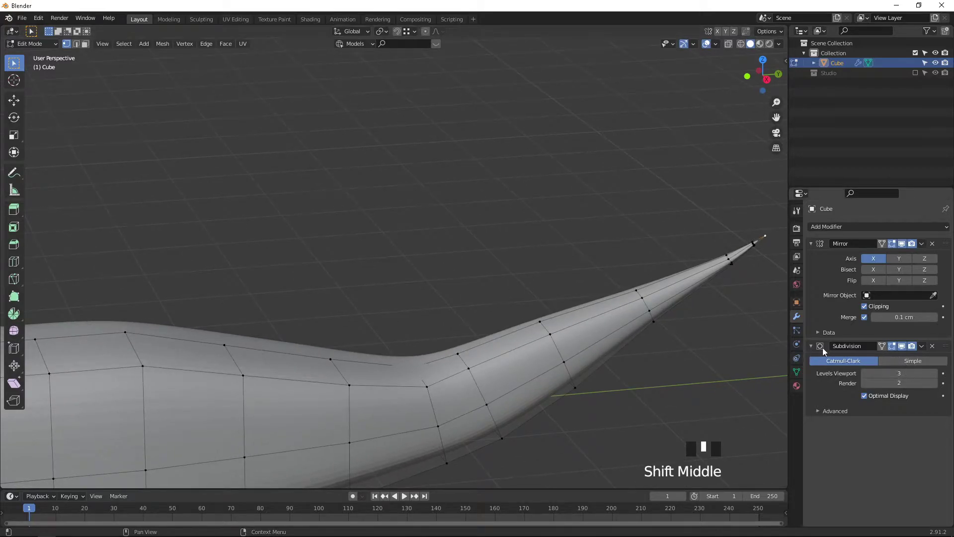
click(893, 348)
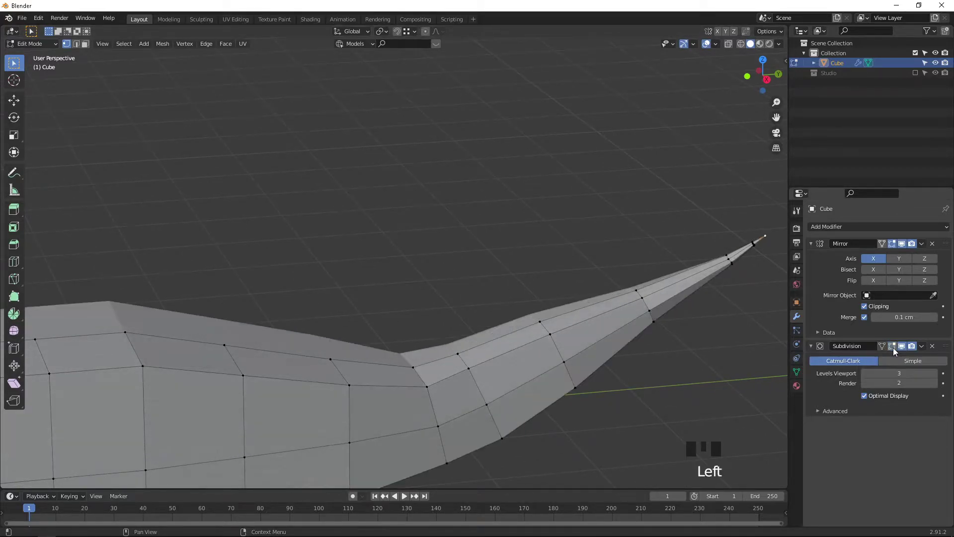
middle_drag(603, 396, 549, 378)
middle_drag(506, 411, 501, 396)
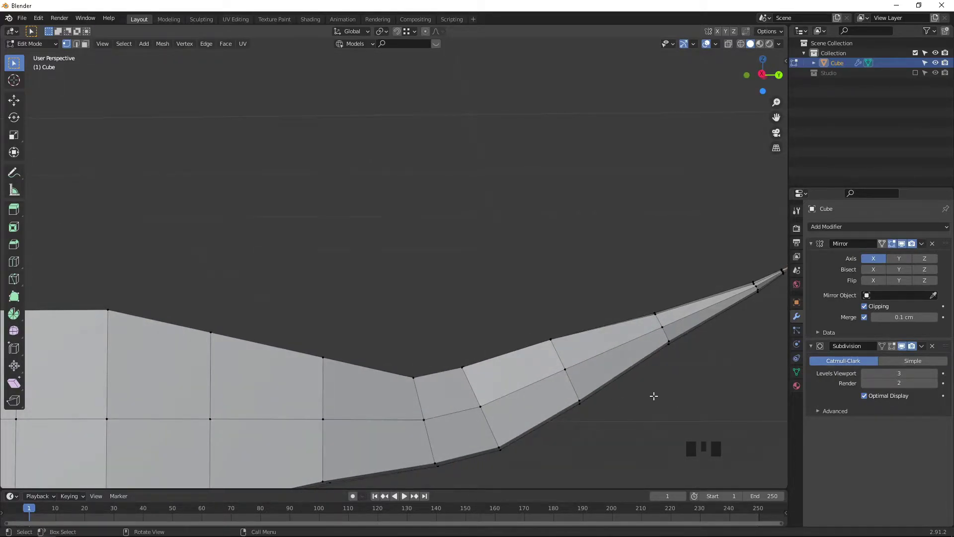
scroll(664, 398, down, 1)
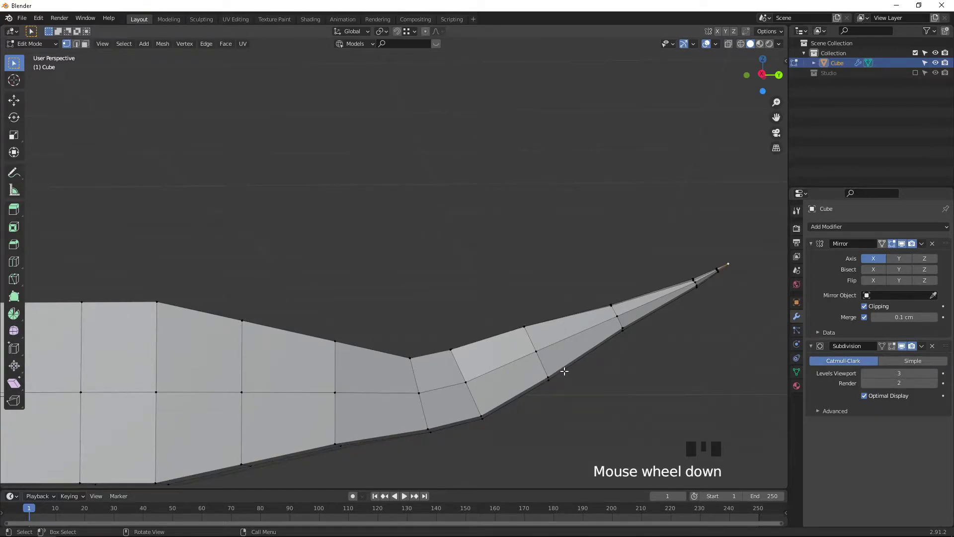
Step: In wireframe, select the tail sections beyond the bend, rotate them about 13.6° further upward and move them back against the bend
key(shift+z)
shift+middle_drag(567, 373, 586, 391)
key(1)
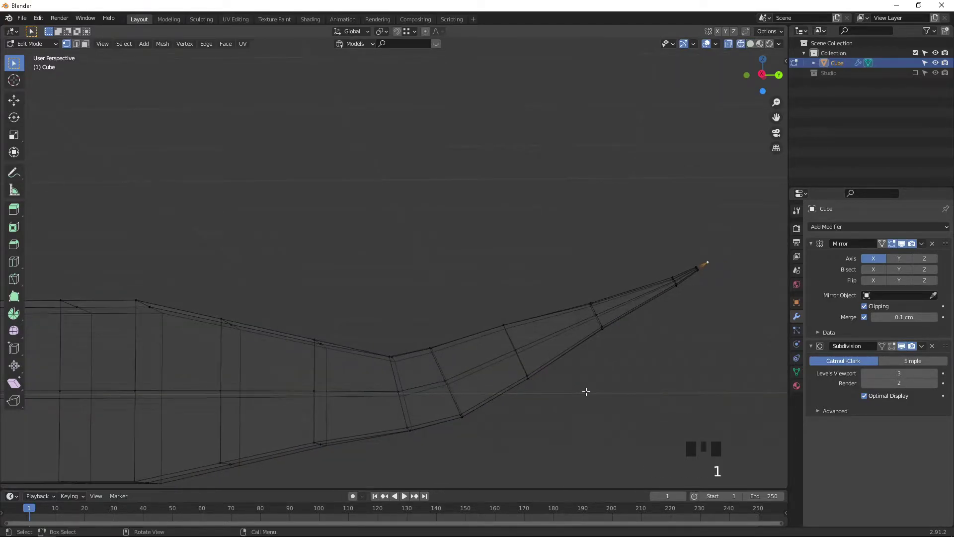
drag(481, 279, 549, 366)
drag(626, 394, 630, 393)
shift+drag(560, 241, 738, 382)
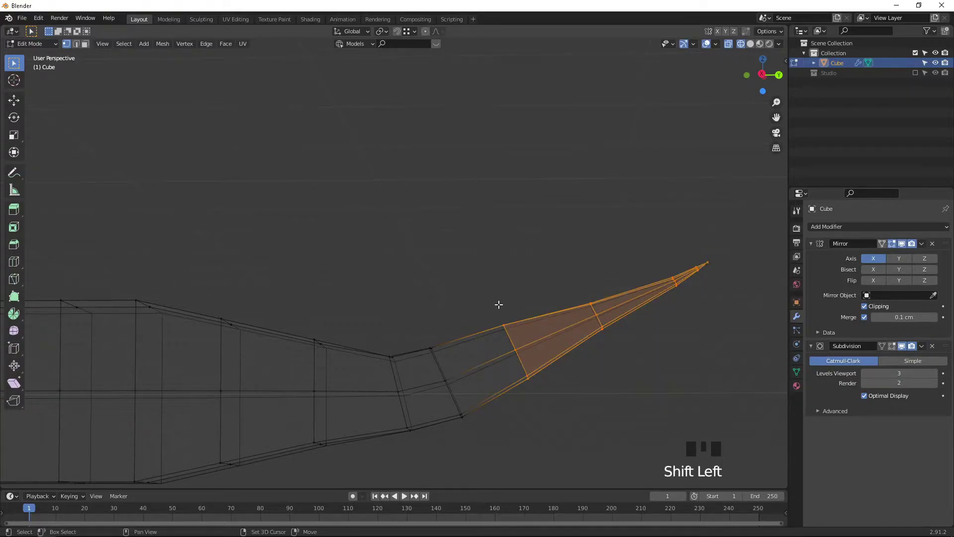
shift+drag(459, 262, 659, 453)
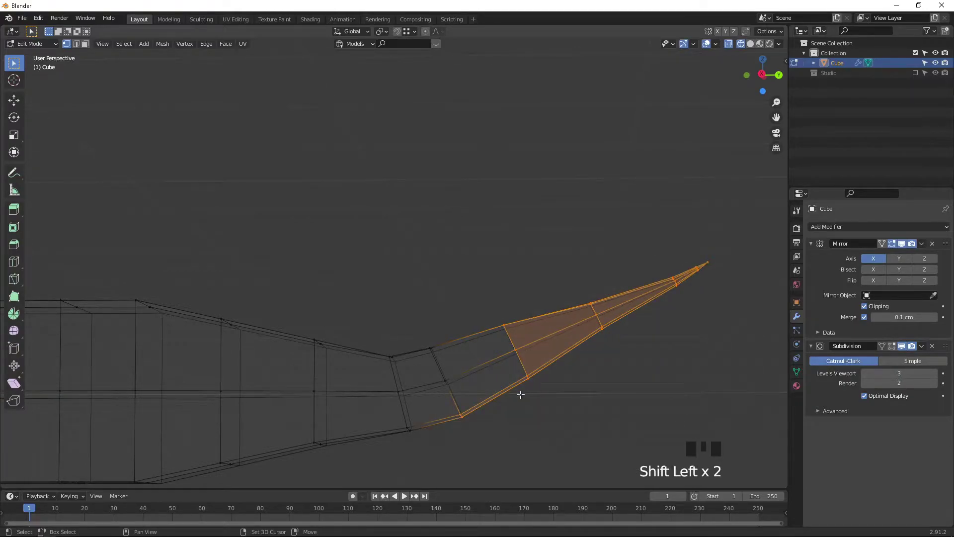
key(c)
middle_click(463, 418)
right_click(464, 419)
shift+middle_drag(563, 389, 558, 389)
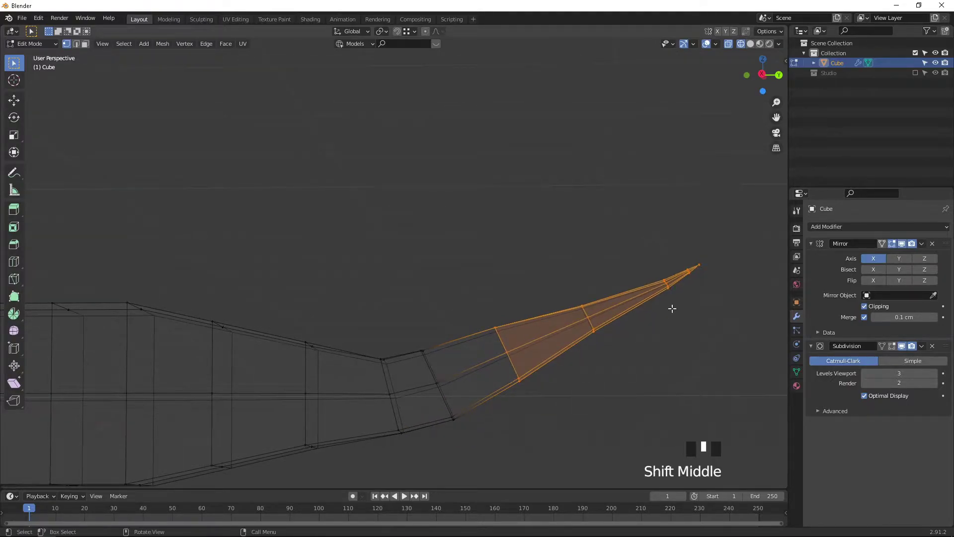
key(r)
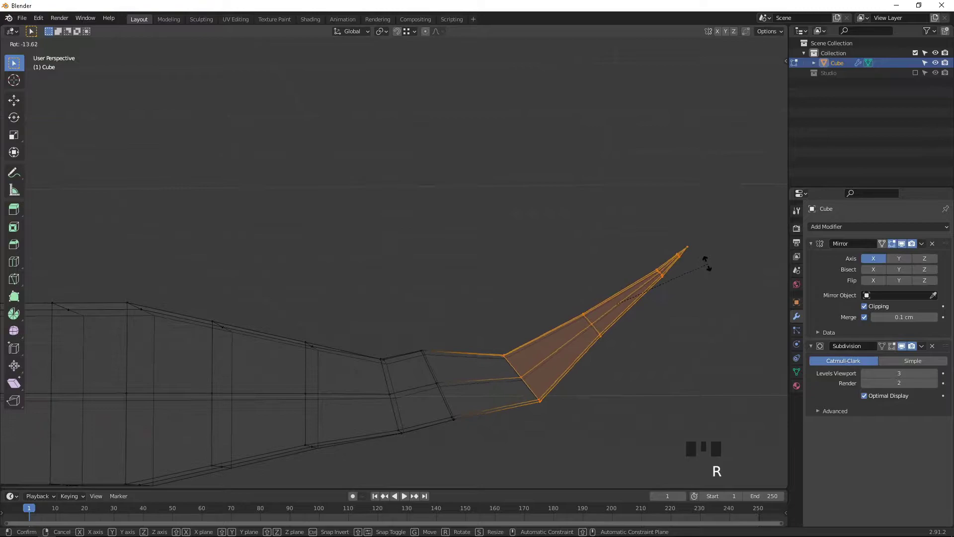
click(707, 264)
key(g)
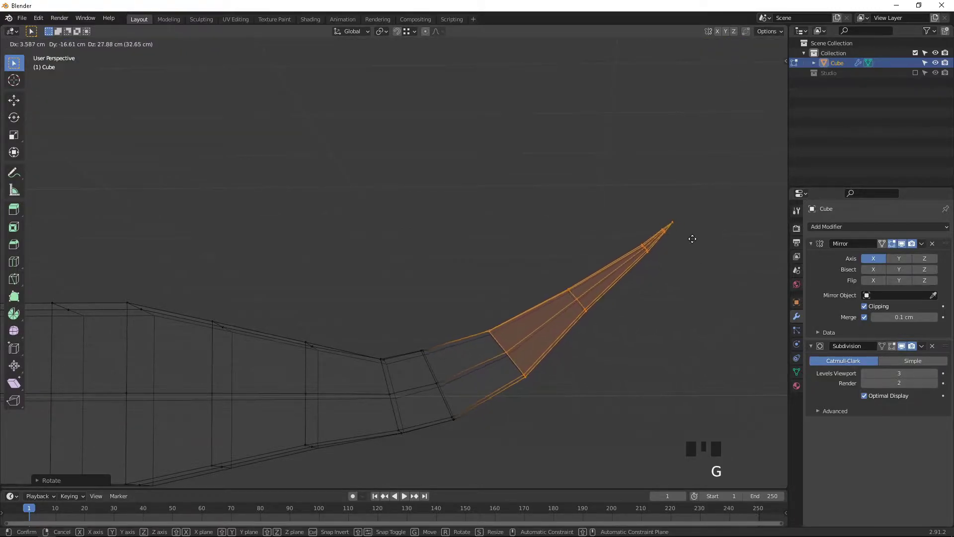
click(661, 253)
Step: Lower the edge ring at the tail's bend slightly, and raise its bottom vertices to round the underside curve
drag(410, 331, 457, 429)
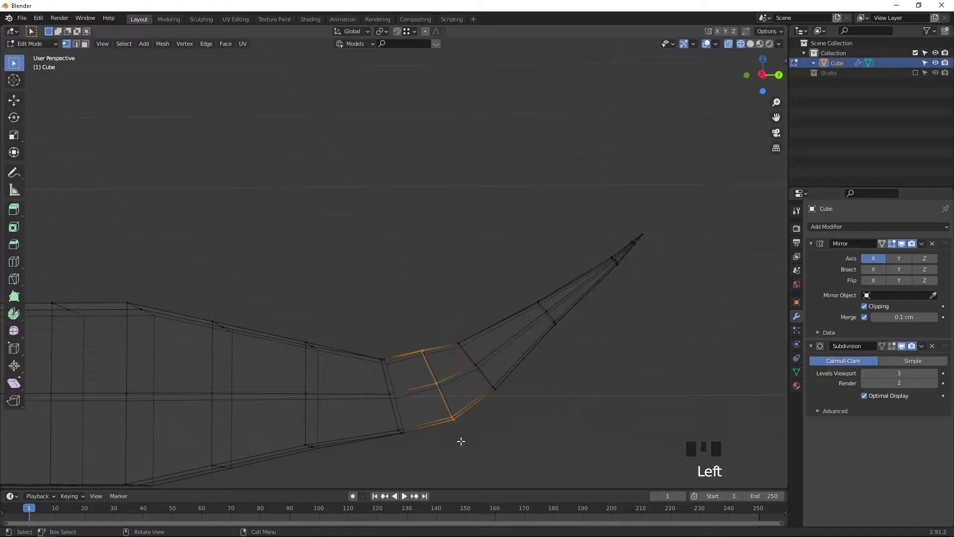
key(g)
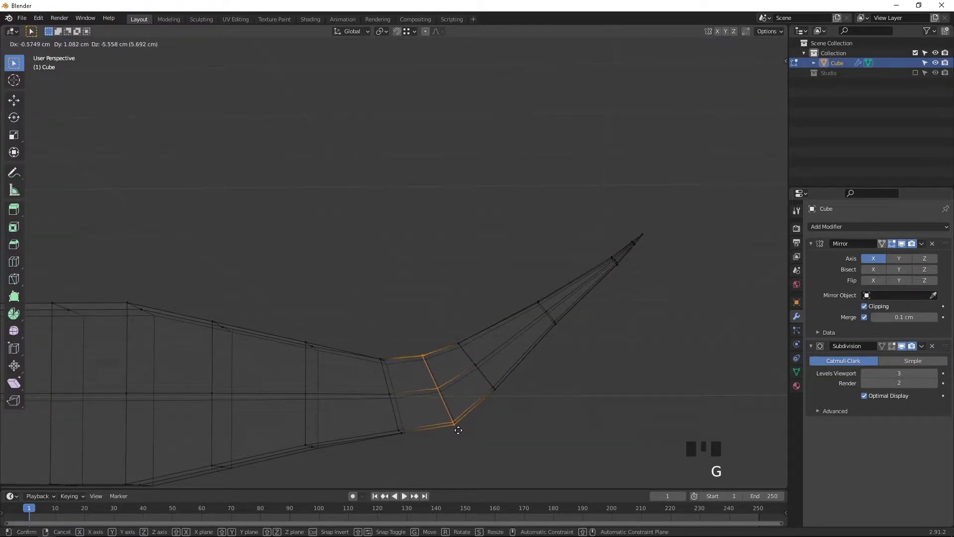
click(456, 429)
drag(437, 405, 477, 464)
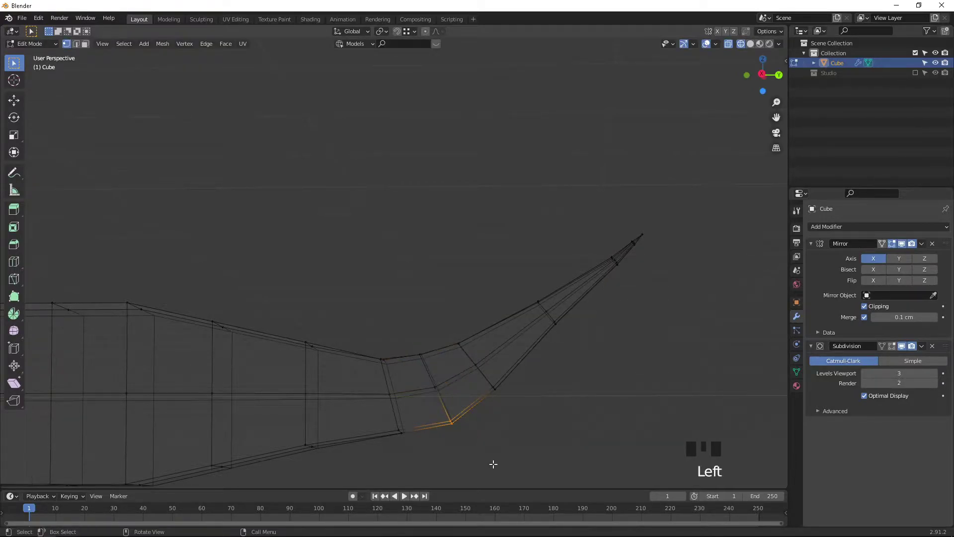
key(g)
click(490, 458)
Step: Move the top vertices of the bend's edge ring slightly to even out the upper curve
drag(413, 335, 441, 371)
key(g)
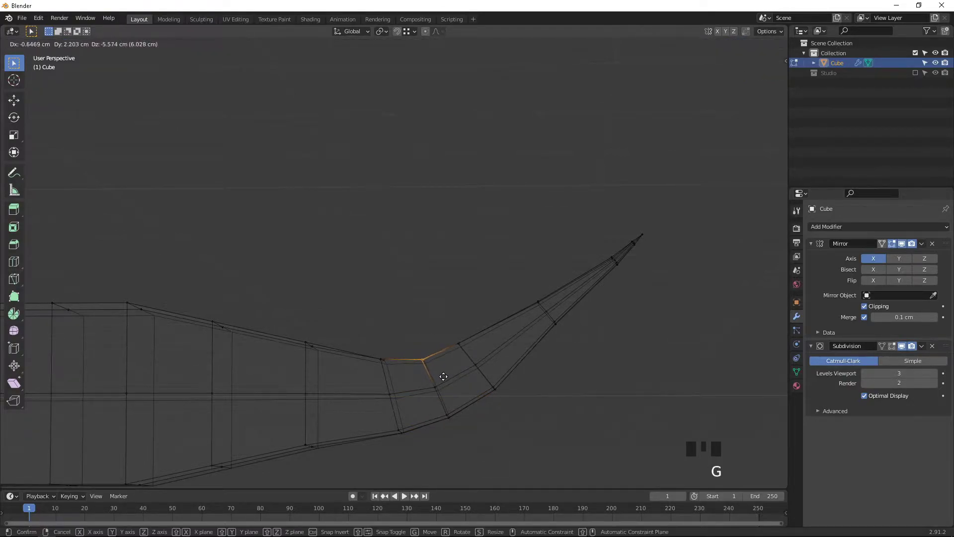
click(443, 374)
key(g)
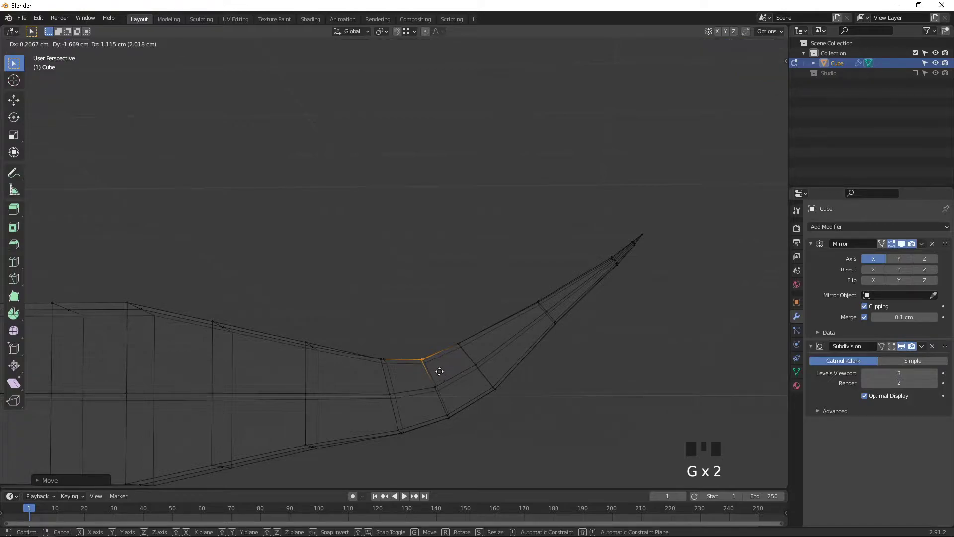
click(440, 369)
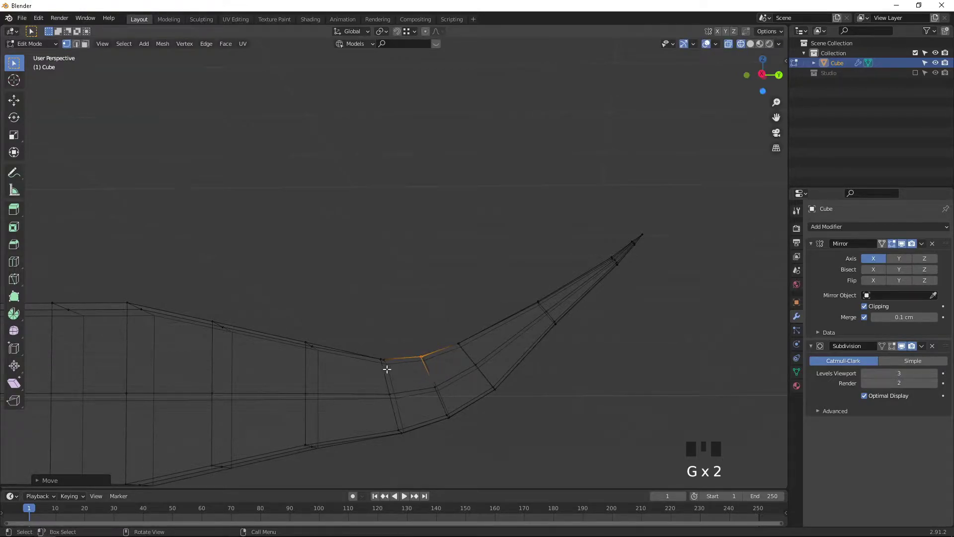
Step: Move the lower vertices of the ring midway up the tail slightly outward and down
scroll(638, 366, down, 1)
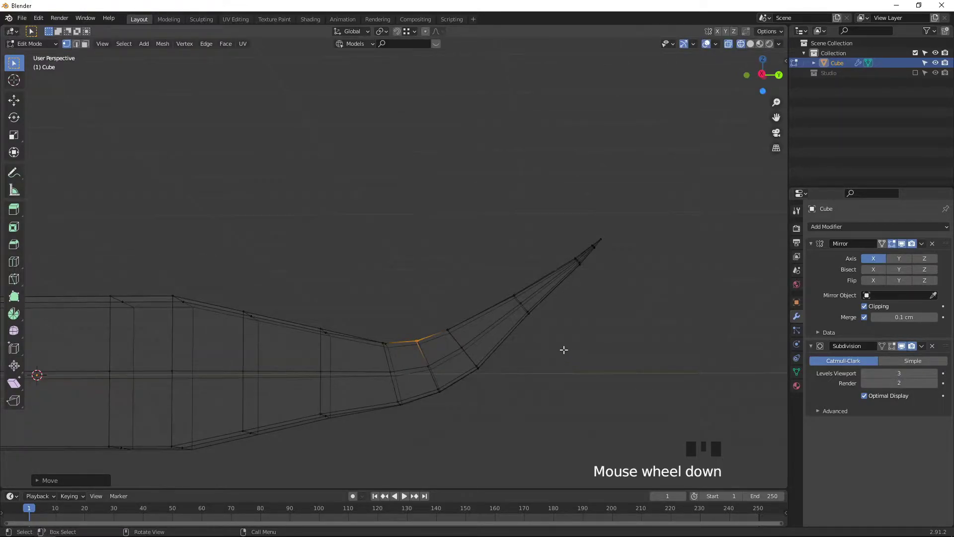
click(520, 308)
key(g)
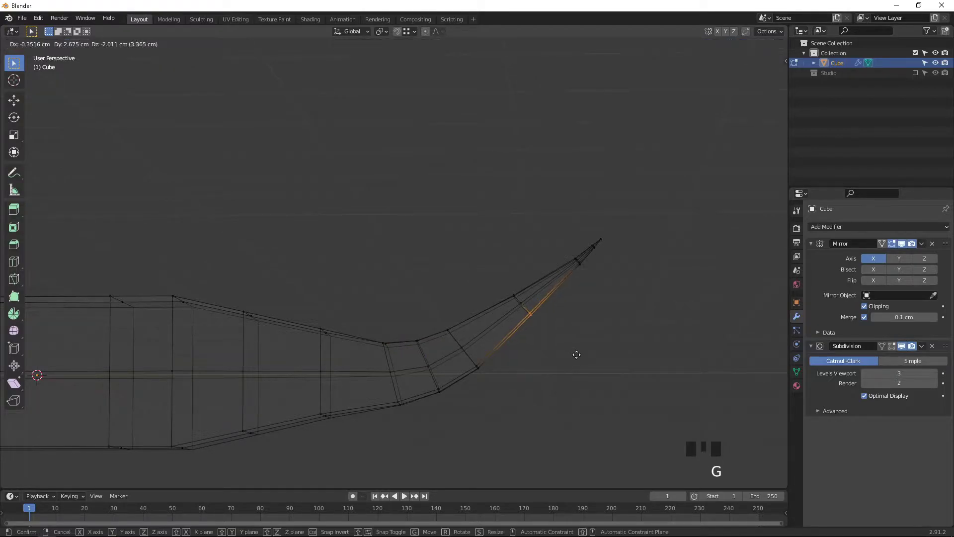
click(579, 354)
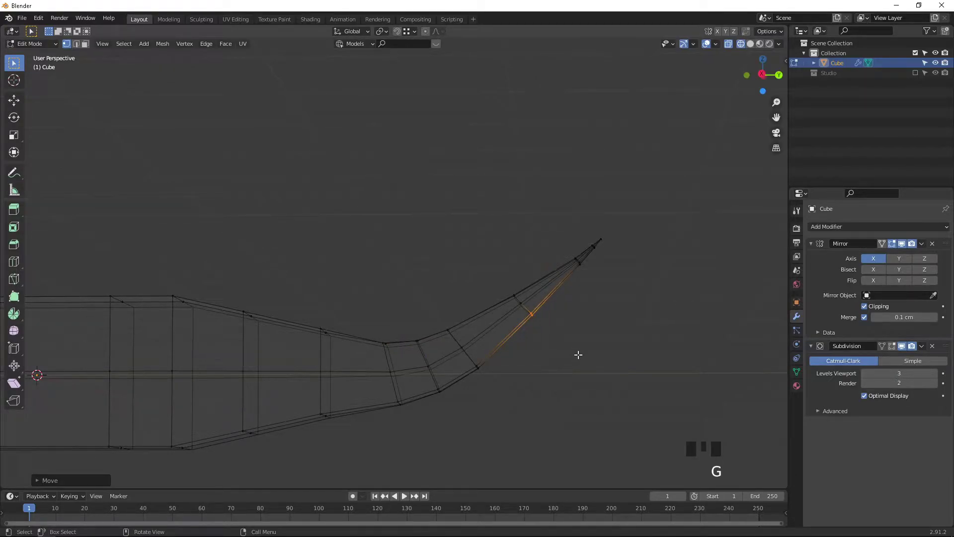
Step: Check the smoothed shape in Object Mode with solid shading, and return to Edit Mode
key(Tab)
key(shift+z)
mouse_move(578, 354)
middle_down()
mouse_move(485, 393)
mouse_move(420, 442)
mouse_move(390, 347)
mouse_move(450, 415)
mouse_move(497, 362)
mouse_move(452, 395)
mouse_move(666, 386)
mouse_move(502, 377)
mouse_move(576, 401)
mouse_move(476, 379)
middle_up()
scroll(452, 395, down, 1)
key(Tab)
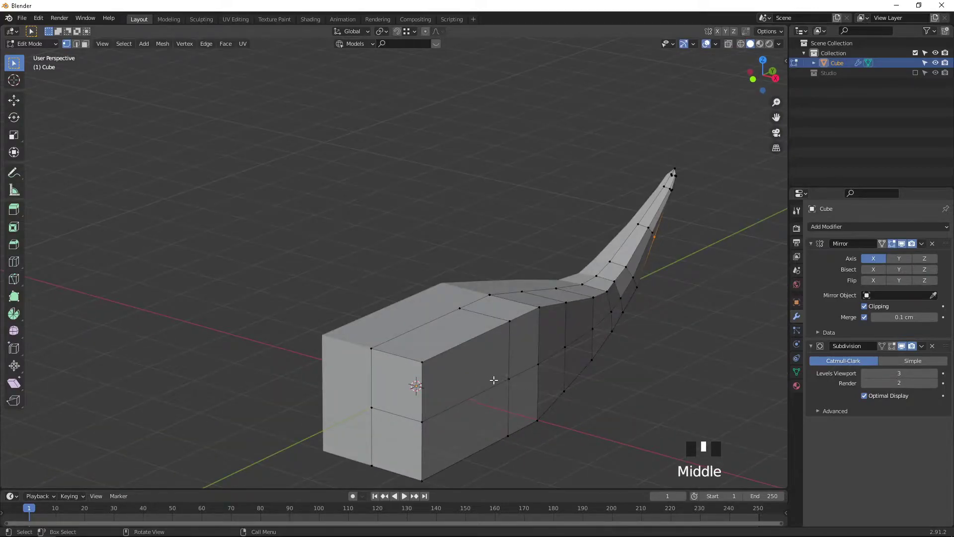
Step: Select the middle side vertex at the tail's bend and, from the top view, move it outward along X by about 3.4 cm
middle_drag(621, 317, 619, 353)
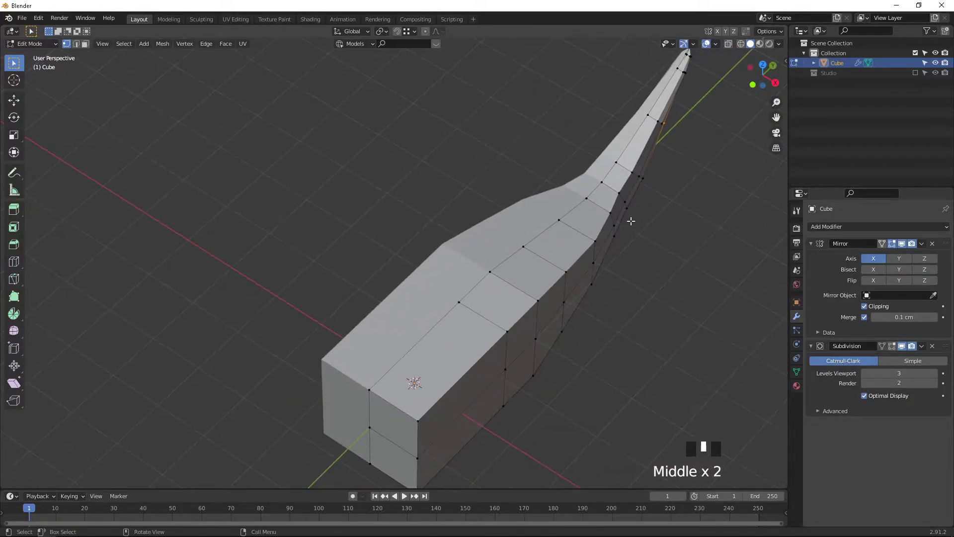
click(626, 203)
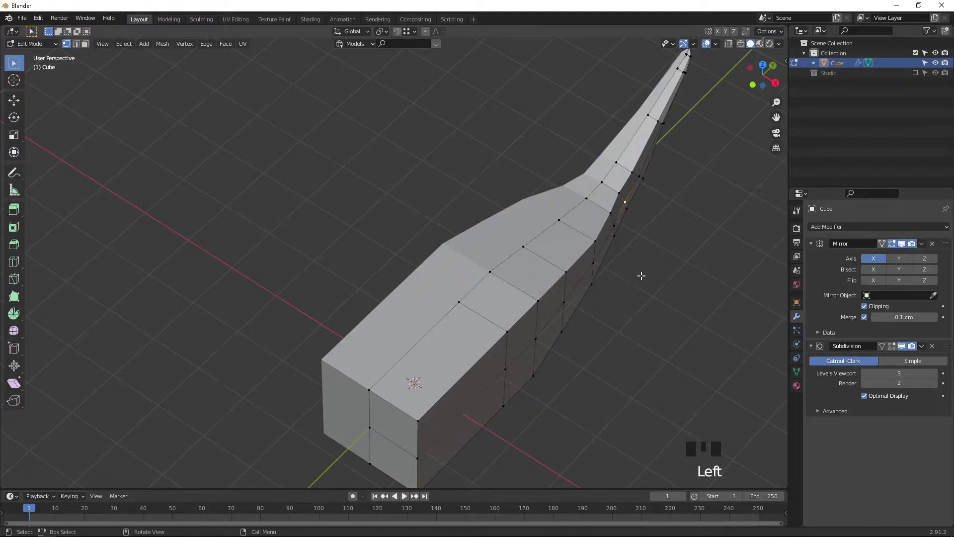
shift+middle_drag(639, 275, 532, 328)
key(KP_7)
shift+middle_drag(506, 245, 464, 315)
key(shift+z)
scroll(505, 279, up, 2)
mouse_move(505, 279)
shift+middle_down()
mouse_move(498, 264)
mouse_move(489, 277)
shift+middle_up()
key(g)
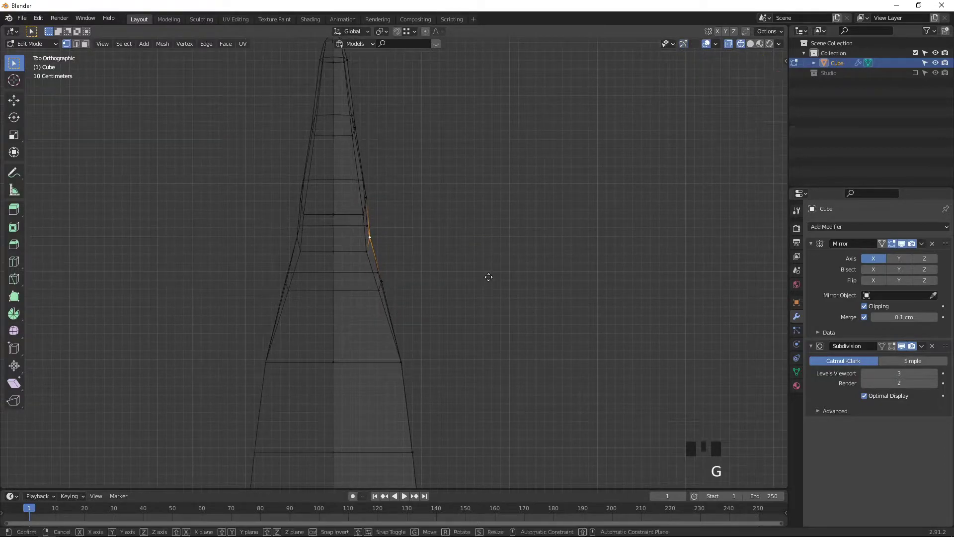
key(x)
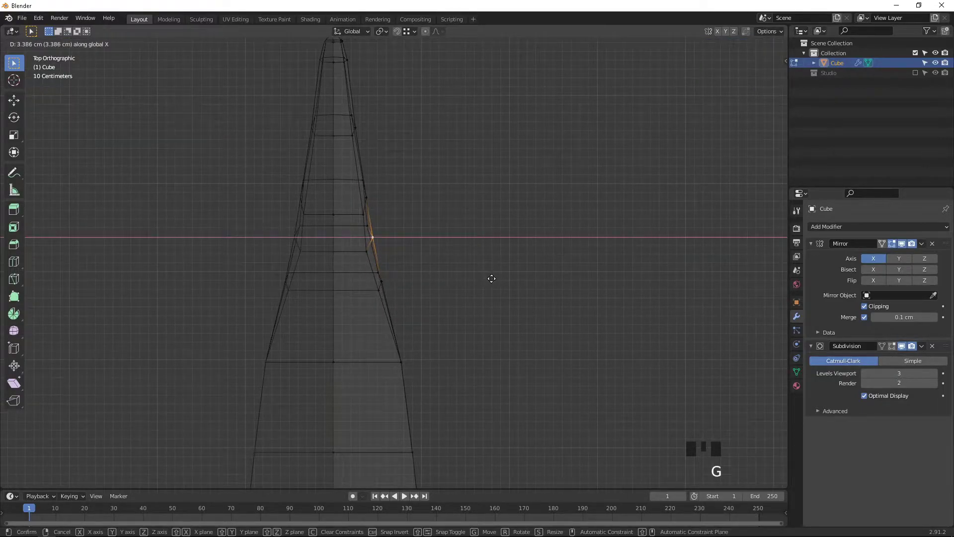
click(491, 278)
Step: Select the row of middle side vertices along the body from the tail base to the front and move it outward along X by about 22 cm
middle_drag(492, 281, 477, 347)
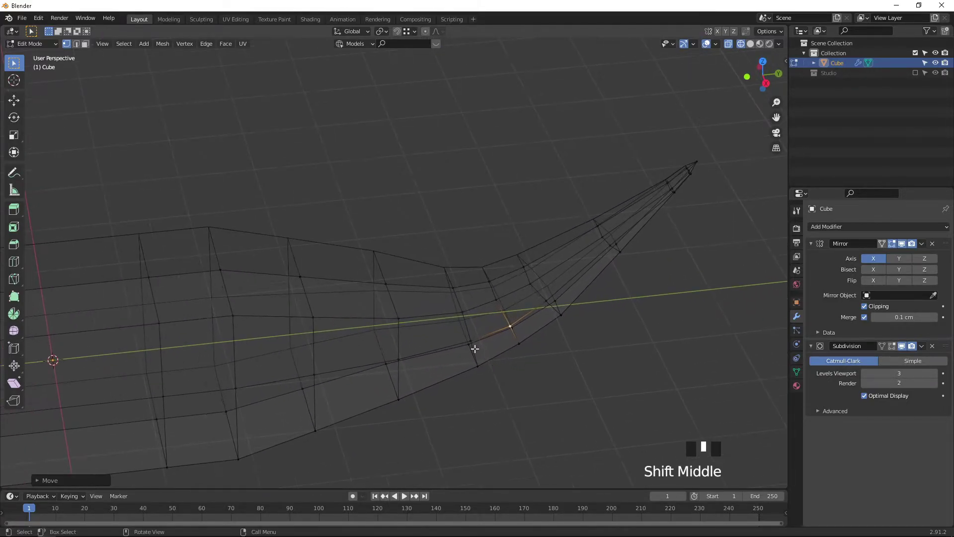
click(469, 345)
mouse_move(473, 420)
shift+middle_down()
mouse_move(528, 394)
mouse_move(611, 381)
shift+middle_up()
key(shift+z)
click(619, 280)
click(602, 307)
shift+click(534, 326)
shift+click(452, 342)
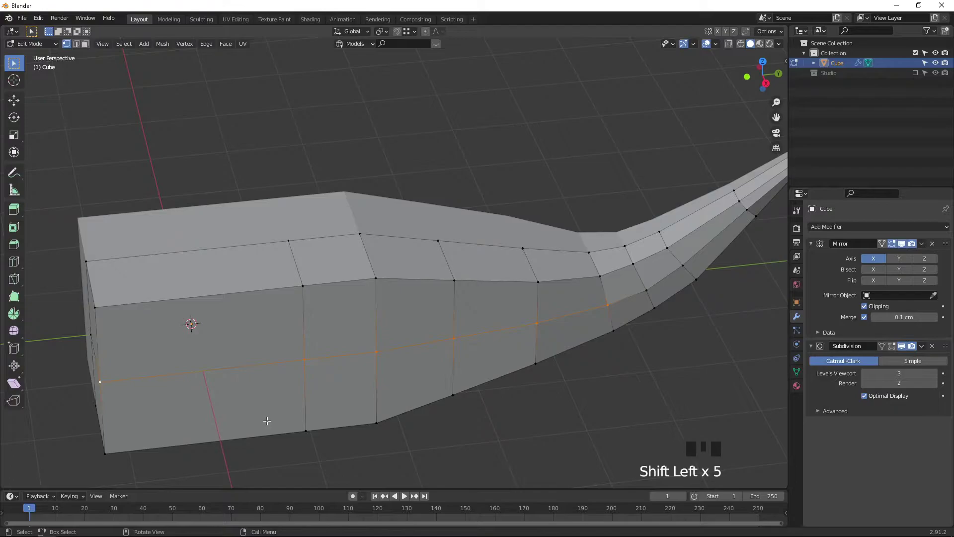
key(KP_7)
key(g)
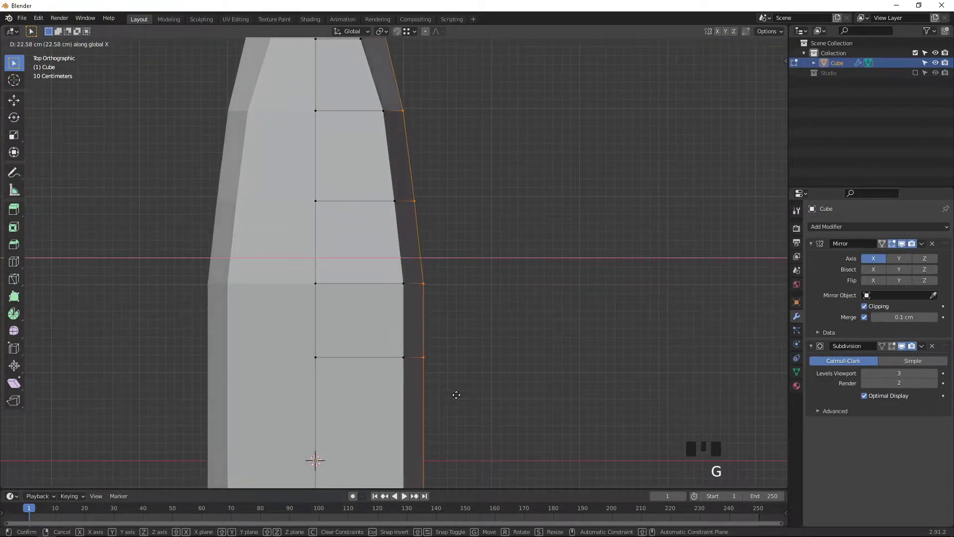
click(455, 392)
Step: Move the side row's vertex nearest the tail inward along X by about 14.6 cm
scroll(456, 392, down, 3)
middle_drag(494, 347, 454, 316)
key(KP_7)
shift+middle_drag(481, 230, 450, 368)
click(369, 261)
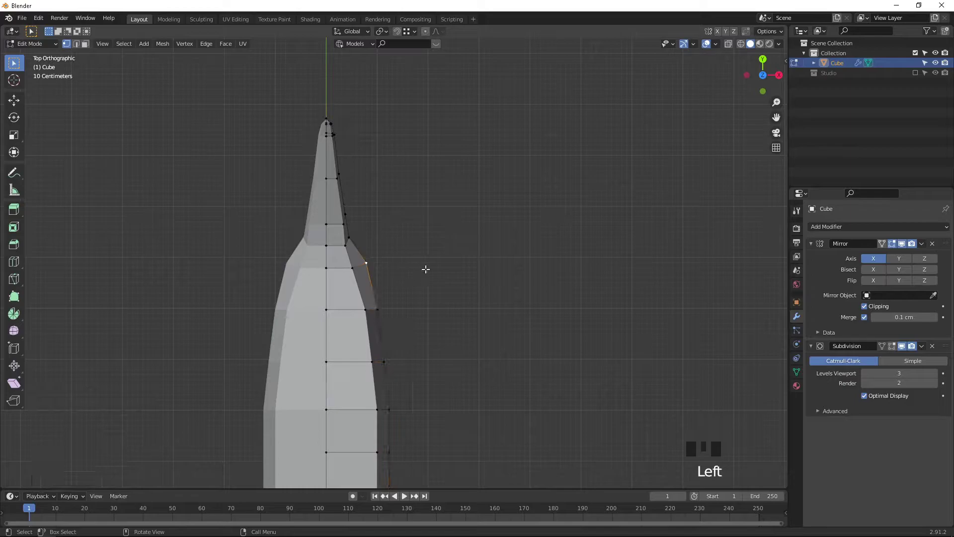
key(g)
key(x)
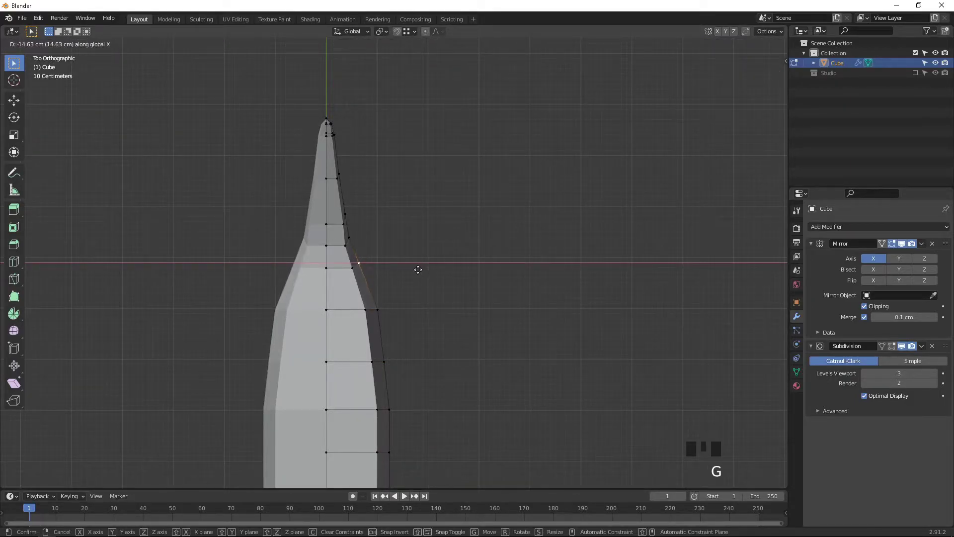
click(418, 270)
Step: Move the next two side-row vertices toward the front inward along X to form a smooth taper
click(401, 297)
key(g)
key(x)
click(402, 314)
click(390, 362)
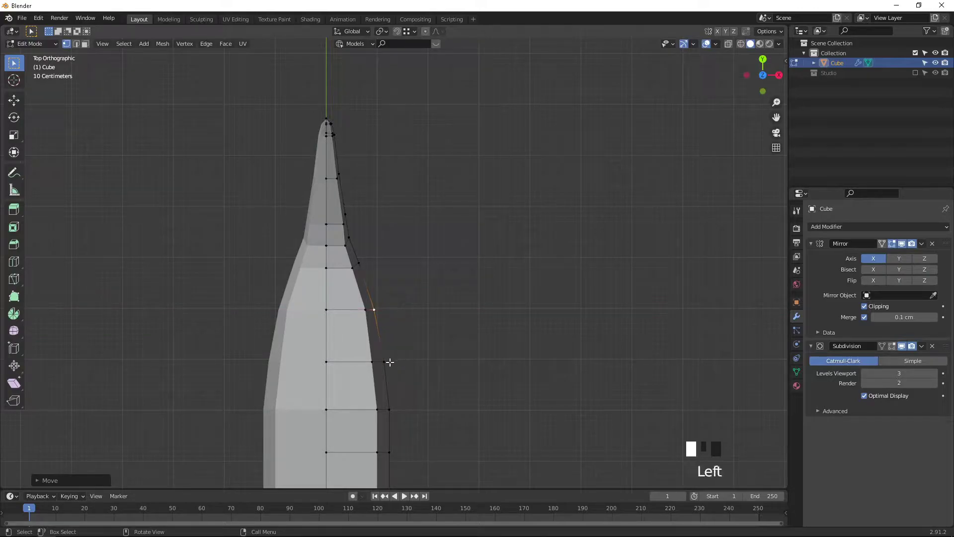
key(g)
key(x)
click(428, 362)
Step: Add a centred loop cut across the body's long front section and select its outer side vertex
shift+middle_drag(426, 441, 430, 334)
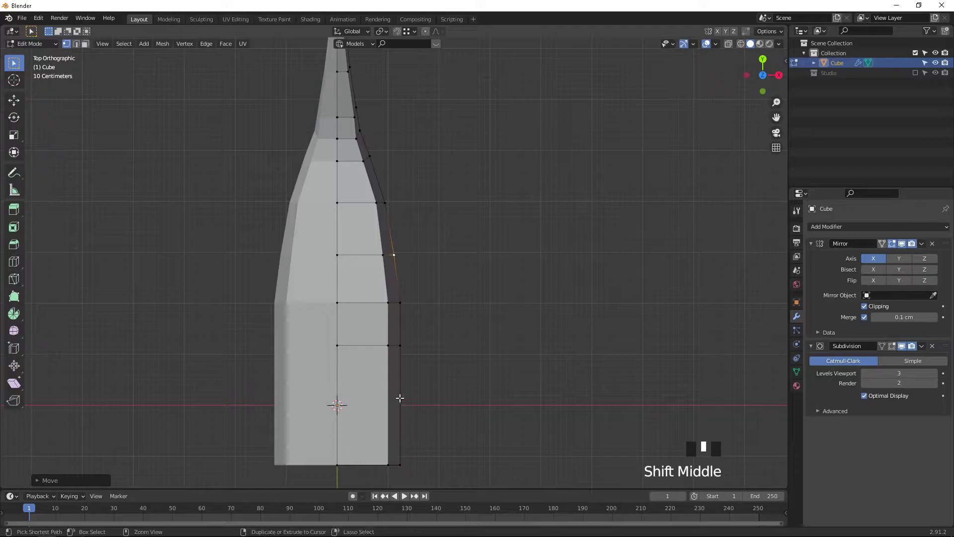
key(ctrl+r)
click(397, 395)
right_click(430, 398)
click(421, 406)
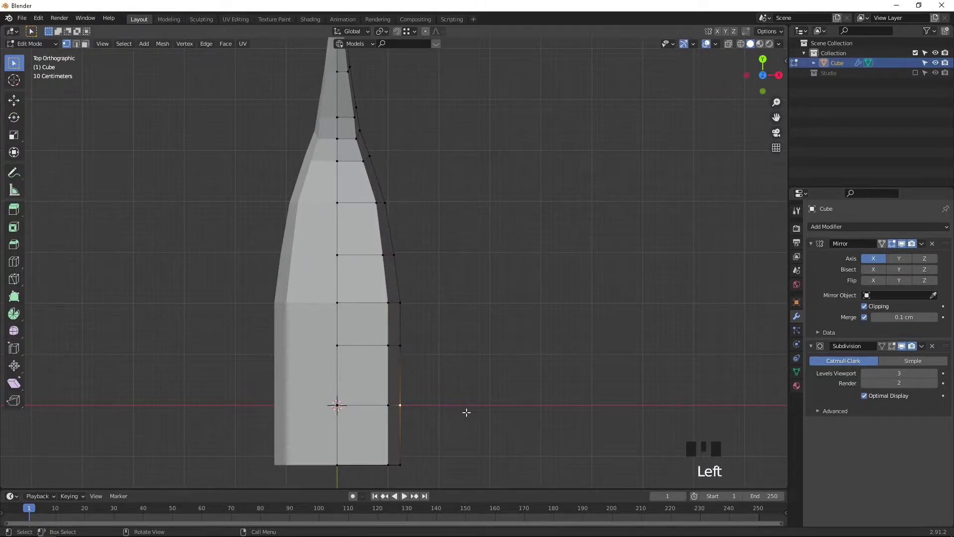
Step: Move the front end's side vertex inward along X by about 6.8 cm, and the new loop's side vertex by about 3.9 cm
click(418, 462)
key(g)
key(x)
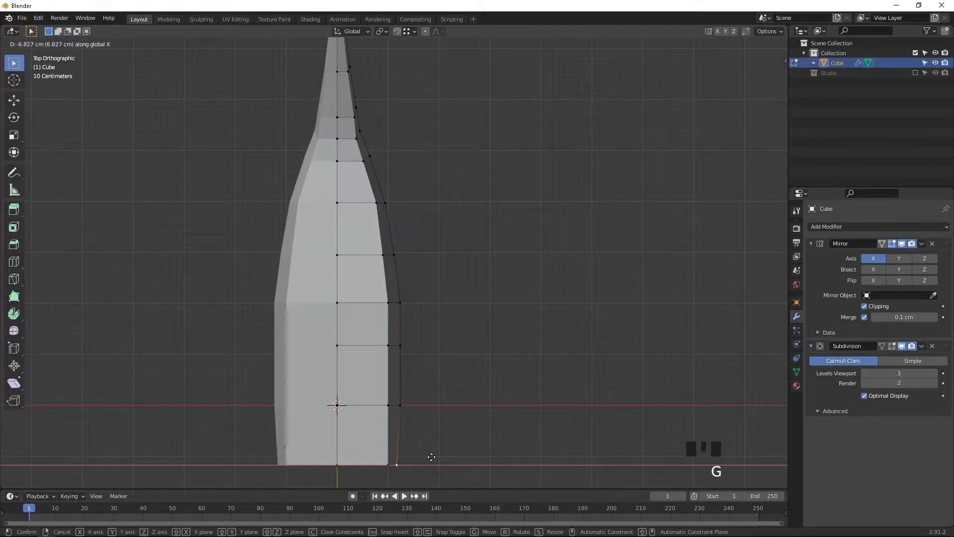
click(431, 457)
click(402, 405)
key(g)
key(x)
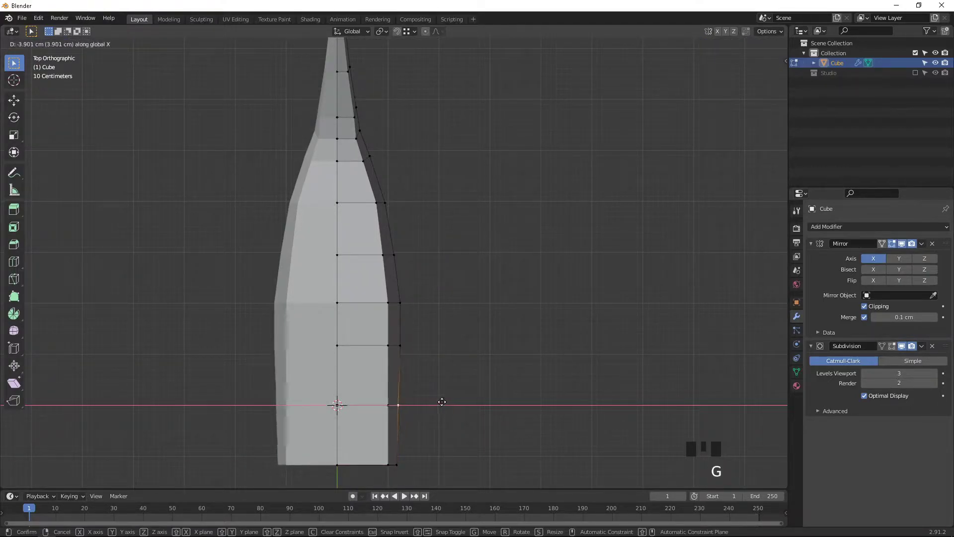
click(420, 347)
Step: Check the body's smoothed taper in Object Mode and return to Edit Mode
middle_drag(424, 348, 357, 377)
key(Tab)
key(Tab)
Step: Select the two middle side vertices of the body's front section and move them outward along X by about 42 cm
click(290, 374)
shift+click(329, 340)
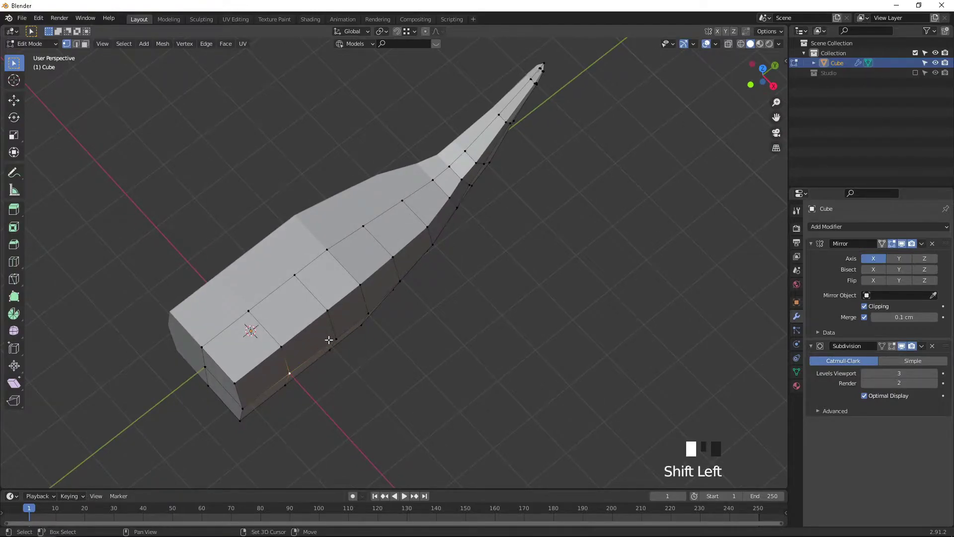
key(KP_7)
shift+middle_drag(433, 383, 413, 401)
key(g)
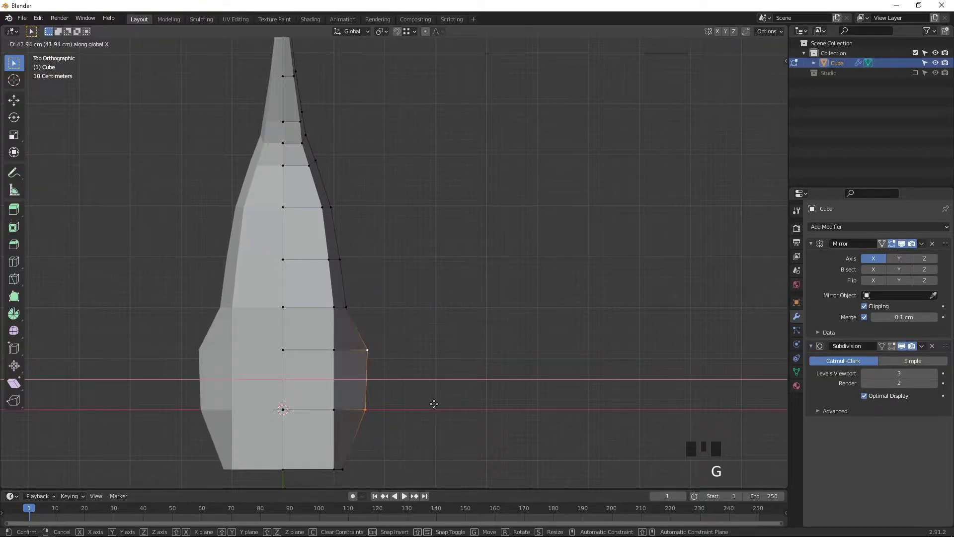
click(434, 403)
Step: Move the side vertices of the rings between the widened section and the tail outward to blend the bulge into the taper
click(346, 308)
key(g)
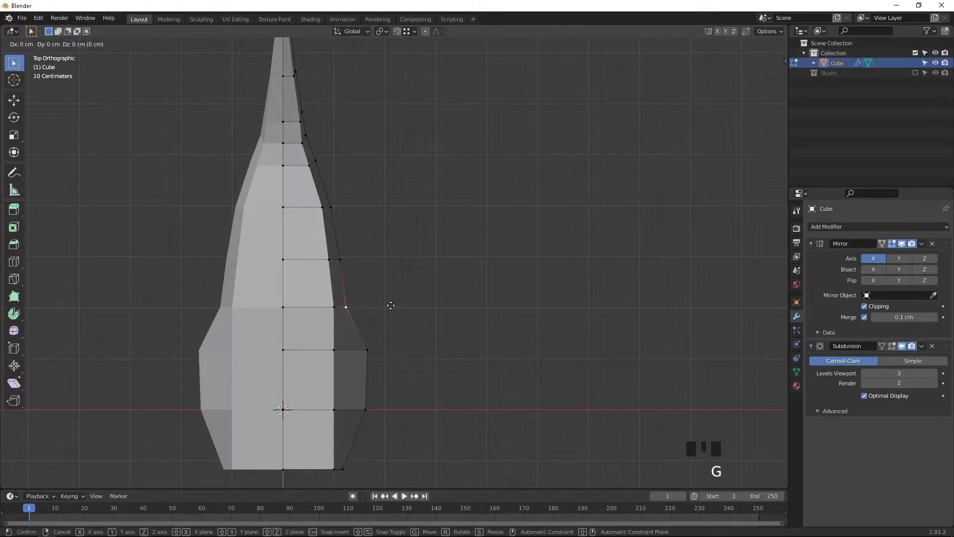
click(403, 305)
click(344, 261)
key(g)
click(445, 259)
click(362, 309)
key(g)
click(394, 310)
click(350, 261)
click(368, 218)
Step: Inspect the widened body in Object Mode from another angle, and return to Edit Mode
key(Tab)
middle_drag(452, 354, 262, 319)
key(Tab)
Step: Select the three middle vertices along the underside of the wide body section and lower them along Z by about 43 cm
click(283, 308)
shift+click(284, 318)
shift+click(284, 352)
middle_drag(284, 367, 571, 332)
click(293, 288)
shift+click(288, 321)
shift+click(589, 337)
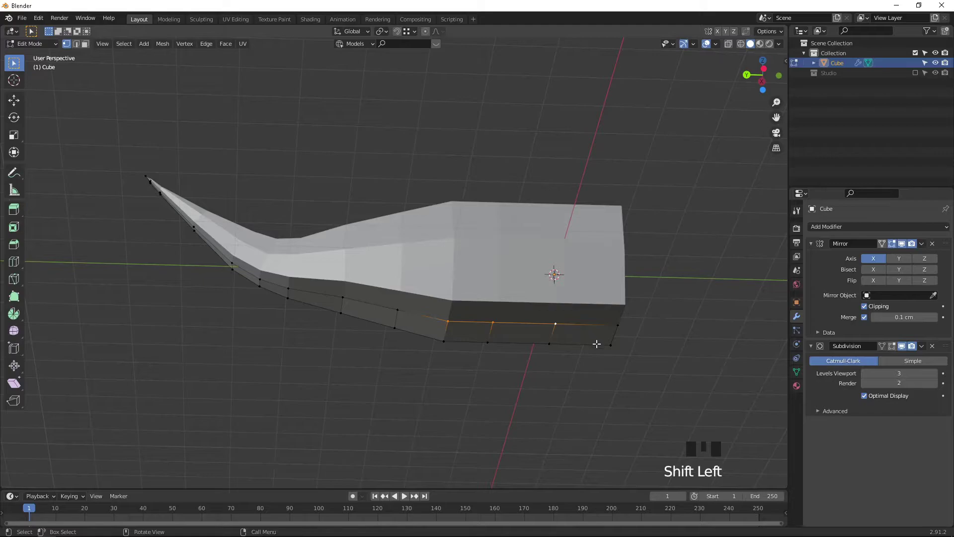
key(g)
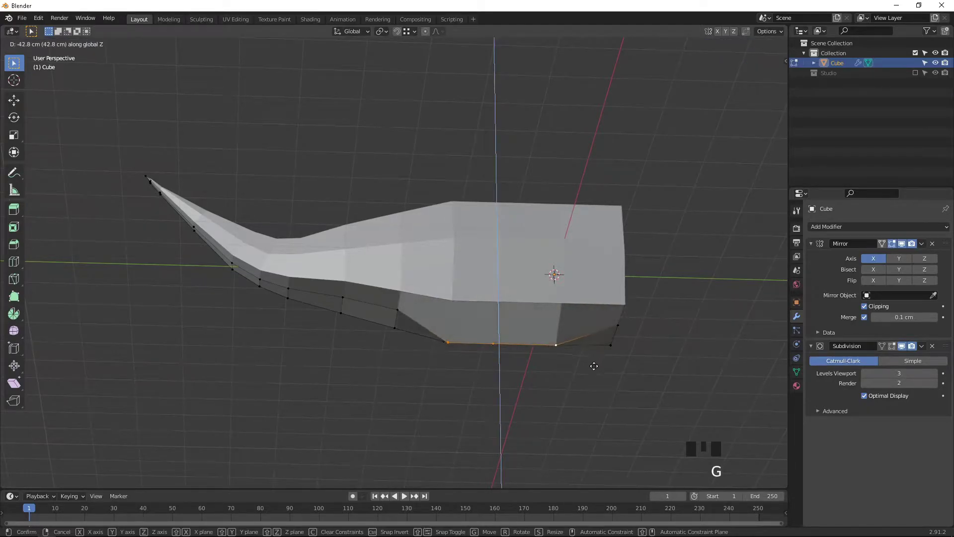
click(592, 366)
Step: Lower the underside vertex of the first ring behind the dropped belly section slightly along Z
click(399, 308)
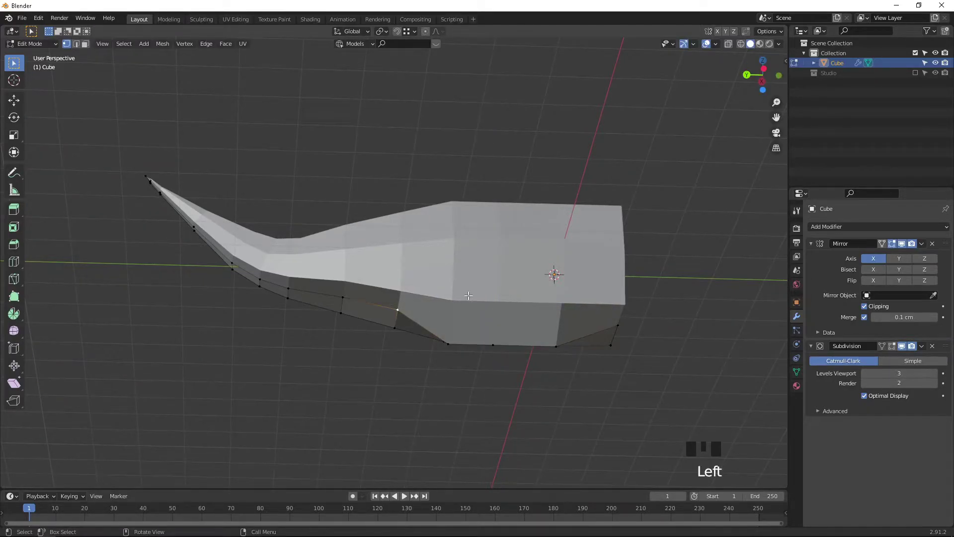
key(g)
click(457, 308)
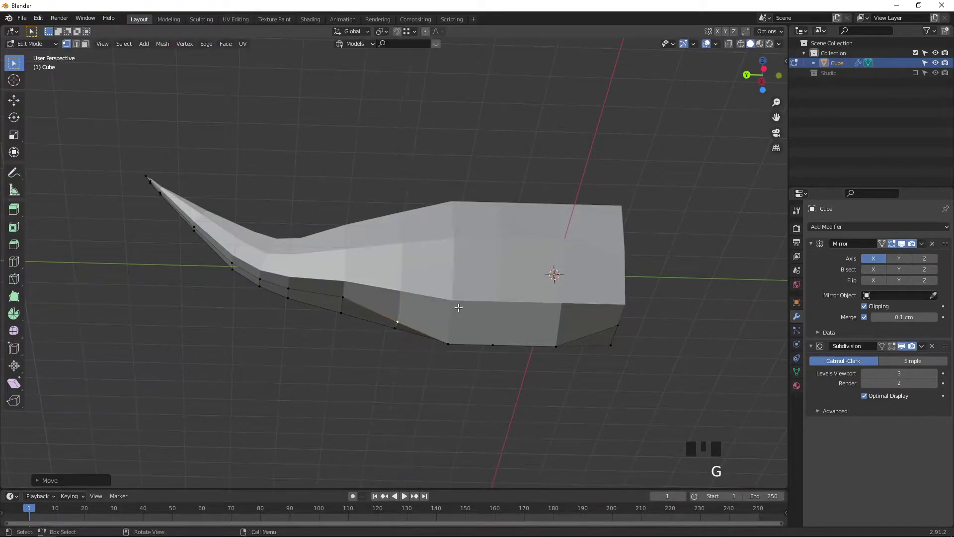
click(338, 309)
key(g)
click(335, 301)
right_click(336, 304)
click(477, 492)
key(ctrl+z)
Step: Select the underside vertex of the second ring behind the belly section and lower it along Z by about 26 cm
click(349, 301)
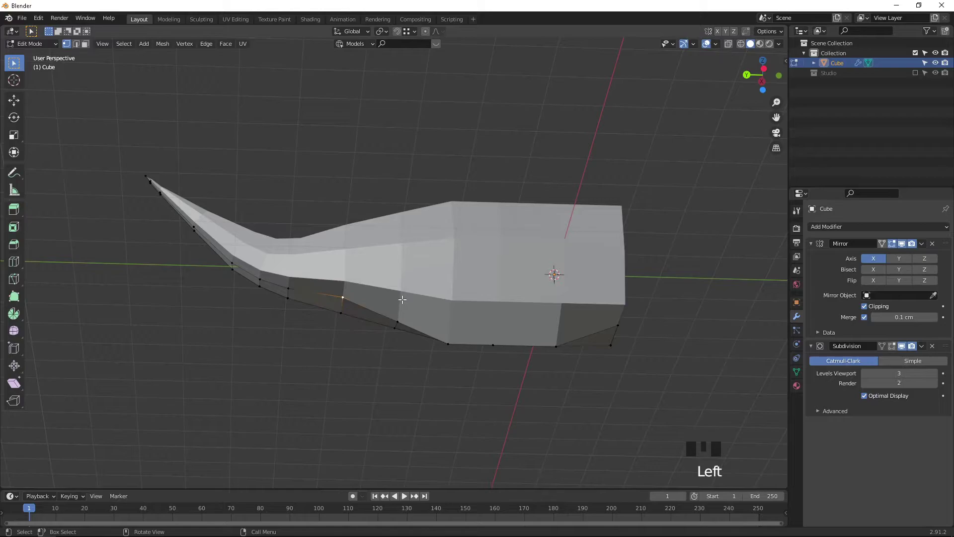
key(g)
key(x)
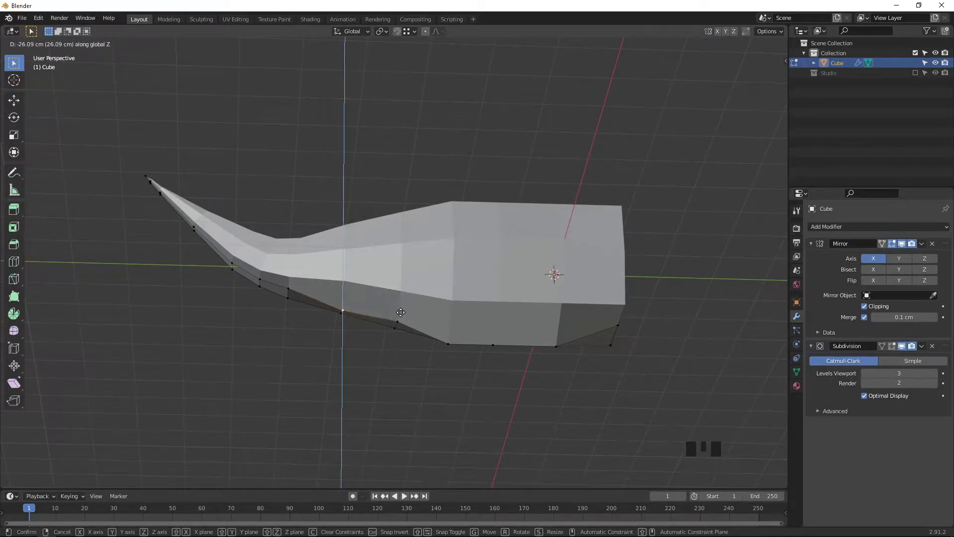
click(401, 312)
Step: In the right side view, lower the underside vertex of the first ring behind the wide section along Z by about 39 cm
key(KP_3)
middle_drag(386, 313, 398, 390)
click(417, 393)
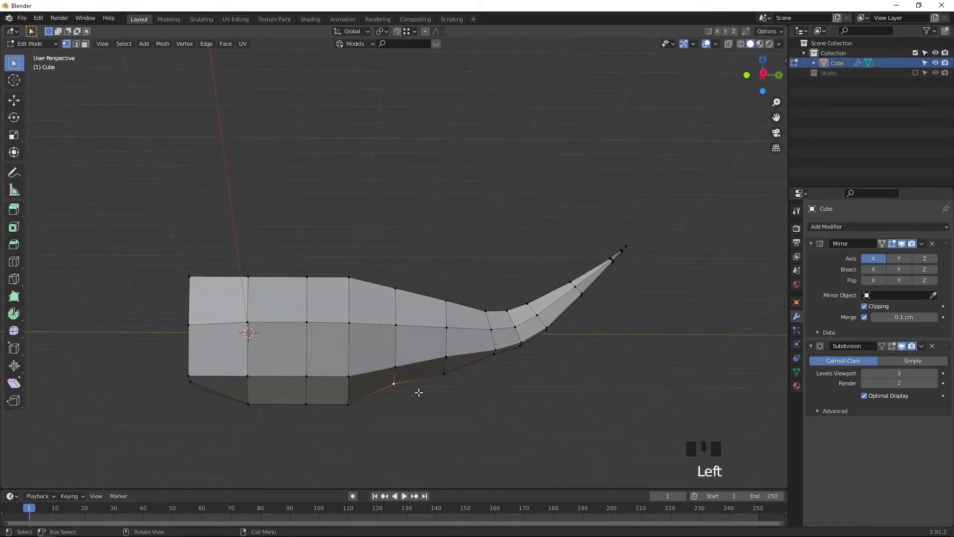
key(KP_3)
key(g)
key(z)
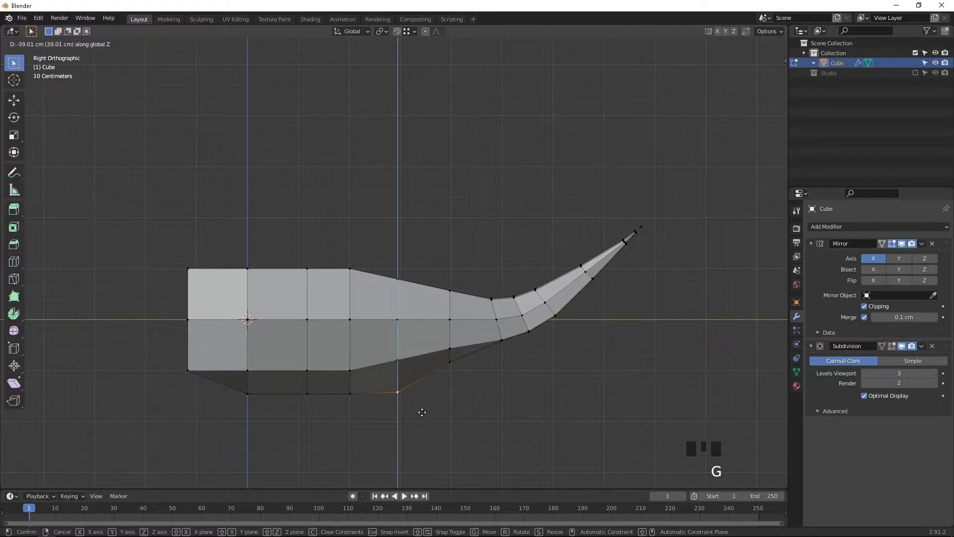
click(422, 412)
Step: Lower the underside vertices of the three wide-section rings one by one along Z to give the belly a rounded curve
click(349, 391)
key(g)
key(z)
click(383, 435)
click(309, 395)
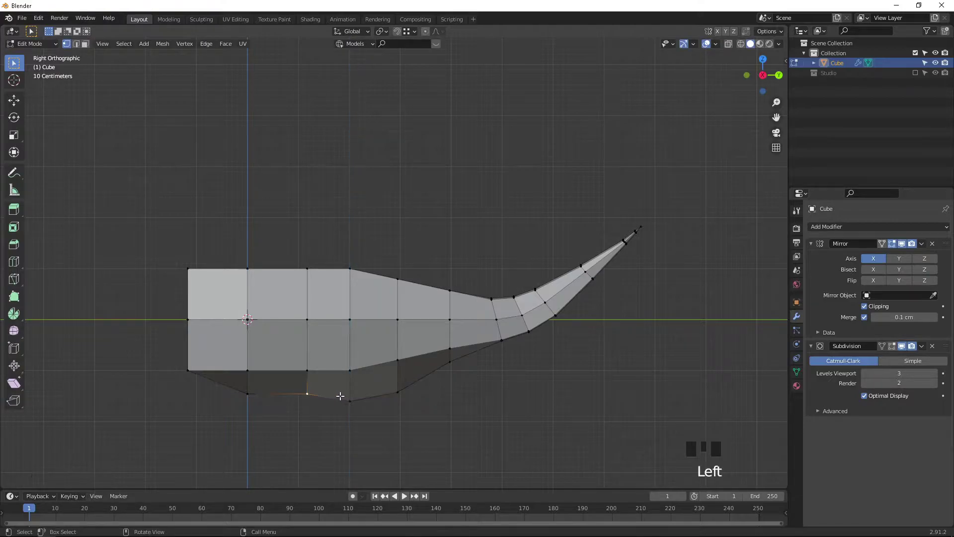
key(g)
key(z)
click(335, 408)
click(244, 390)
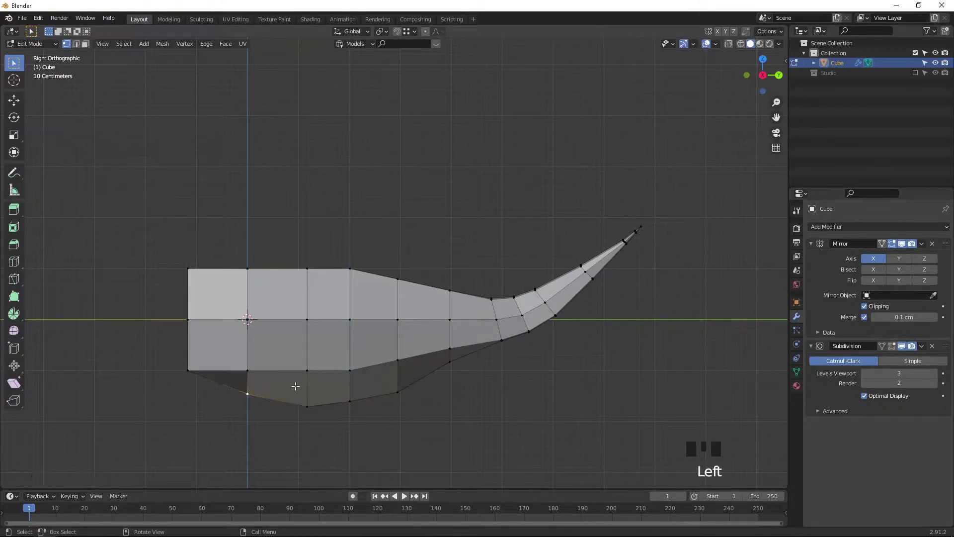
key(g)
key(z)
click(290, 395)
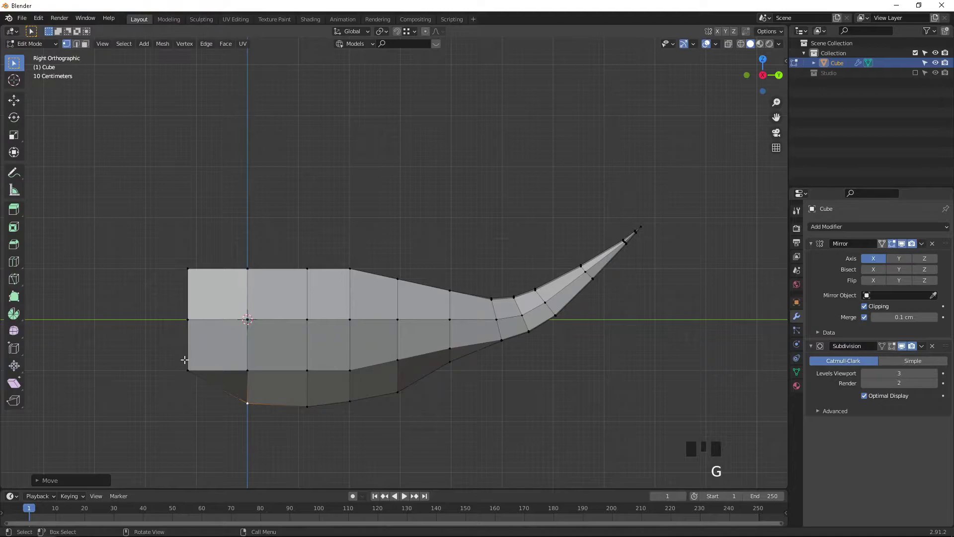
Step: Select the underside vertex of the front end and lower it along Z by about 40 cm
middle_drag(181, 370, 230, 351)
click(178, 398)
key(KP_3)
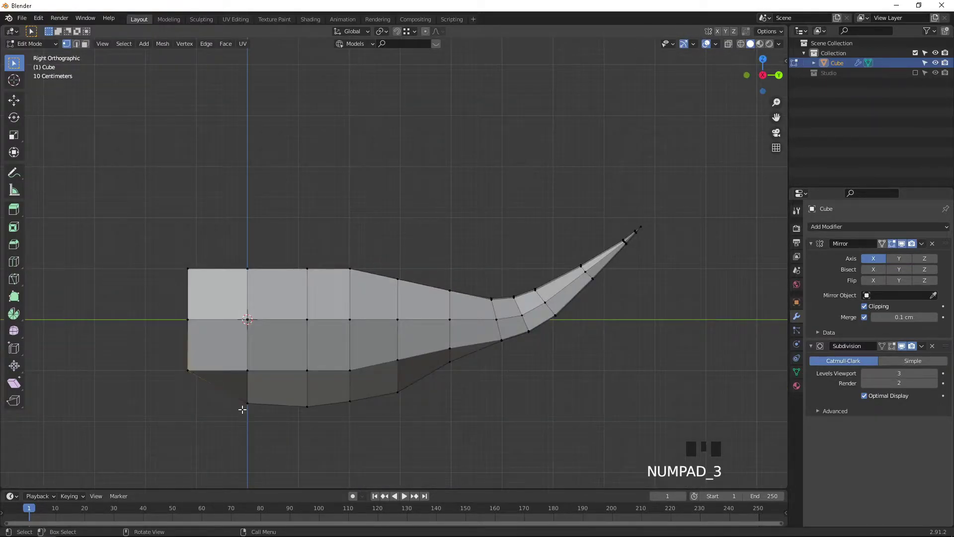
key(g)
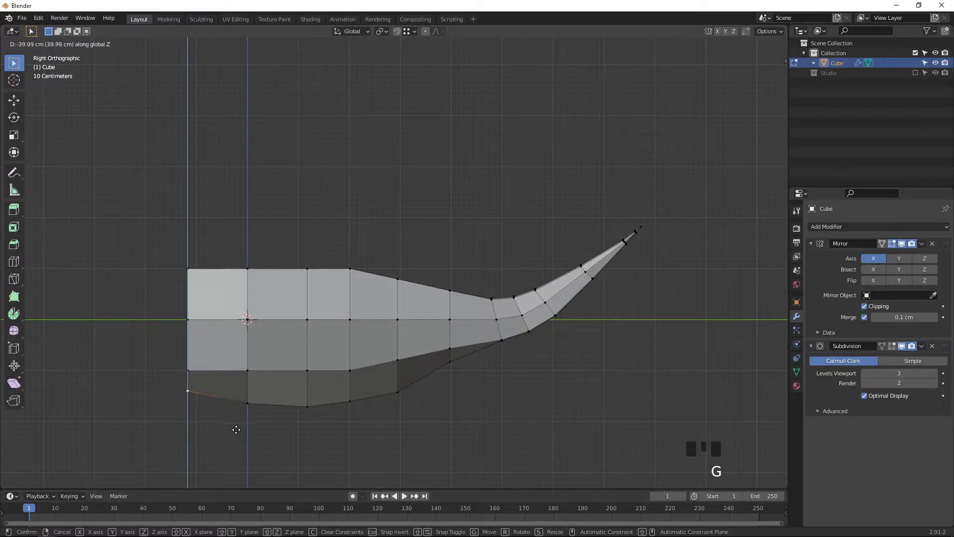
click(236, 432)
Step: Lower the underside vertices of the two rings just before the tail bend along Z to continue the belly curve
click(449, 362)
key(g)
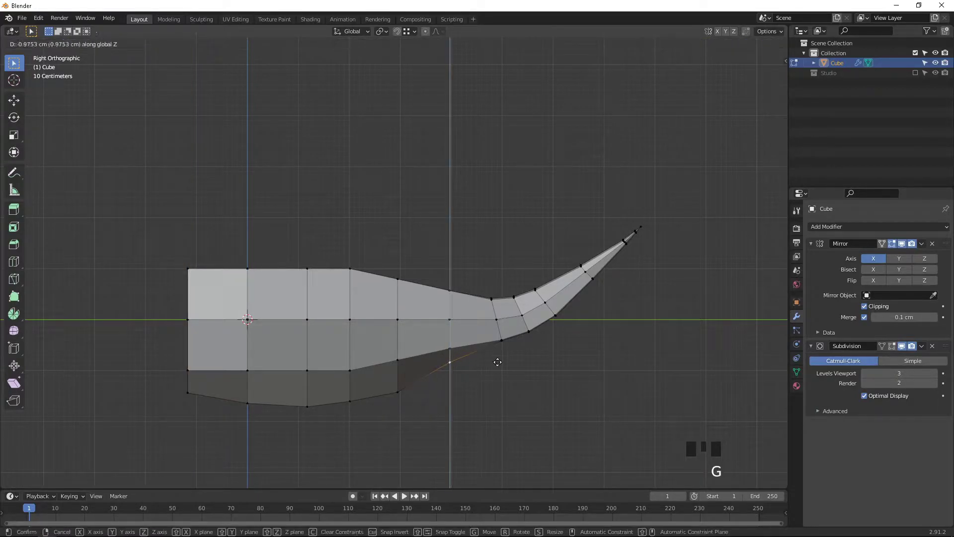
click(497, 369)
middle_drag(497, 370, 466, 367)
click(449, 365)
key(KP_3)
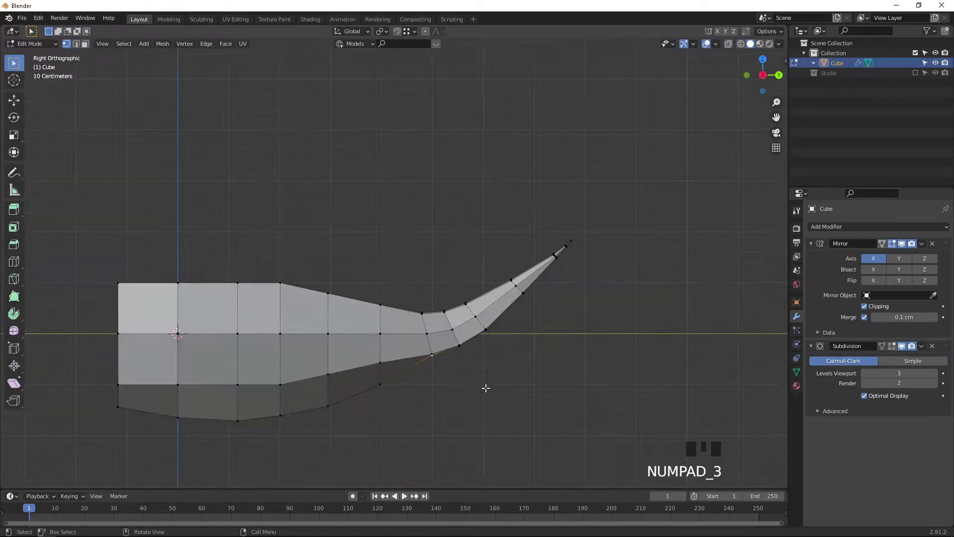
key(g)
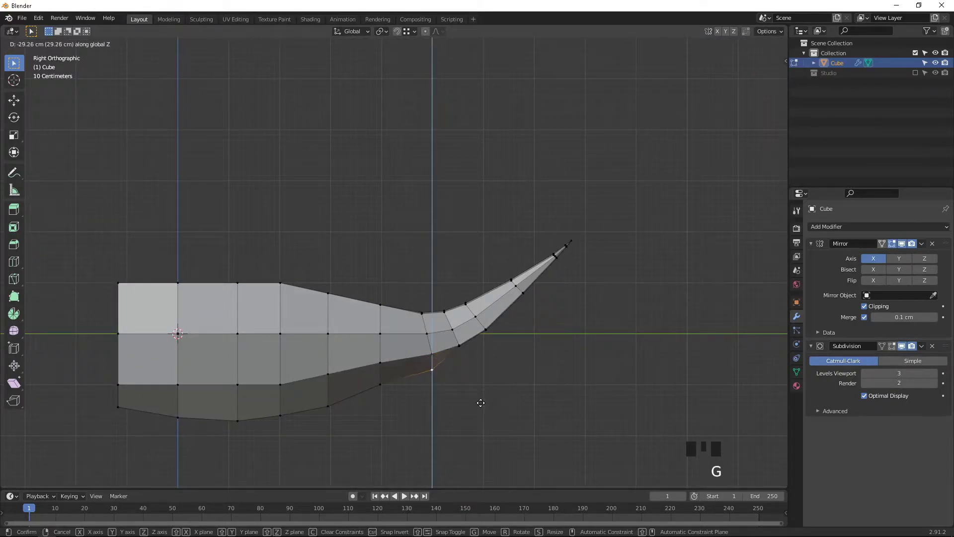
click(484, 396)
click(368, 387)
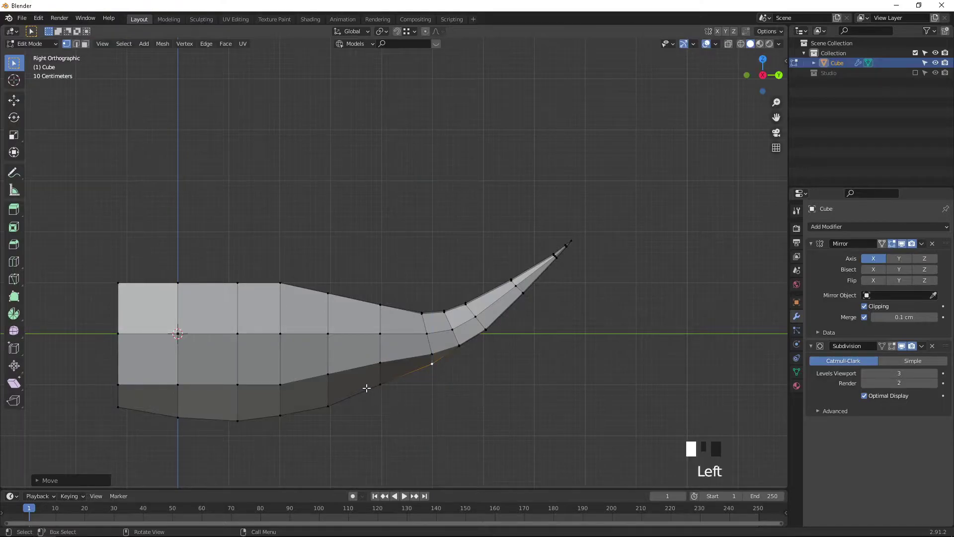
key(g)
click(424, 406)
Step: Select the two underside vertices at the tail bend and move them down and back by about 10 cm
shift+scroll(594, 341, up, 1)
shift+middle_drag(594, 341, 457, 363)
click(426, 383)
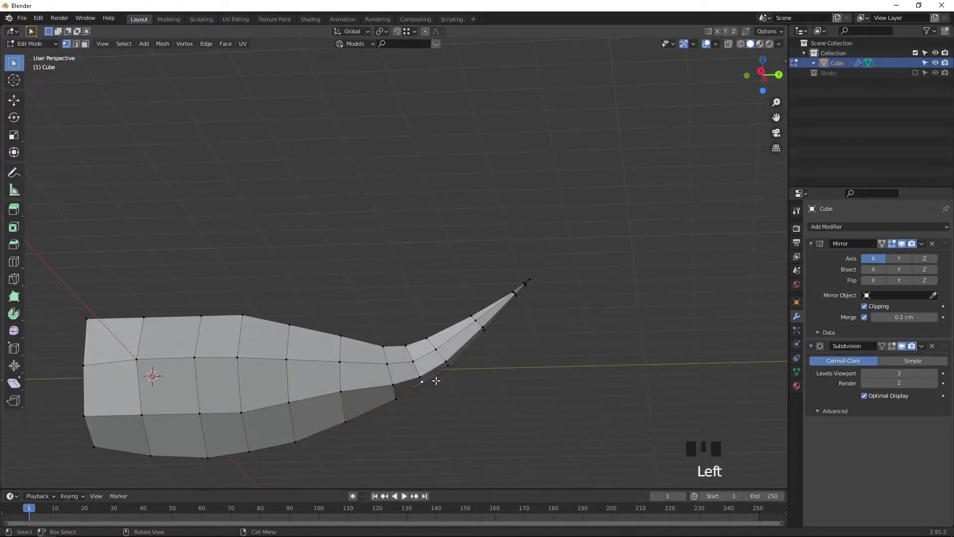
key(KP_3)
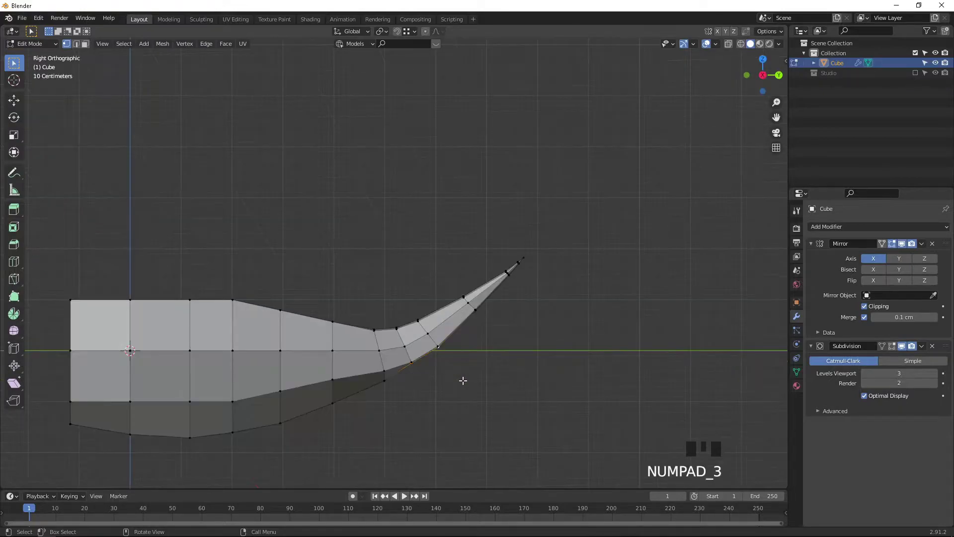
key(g)
key(g)
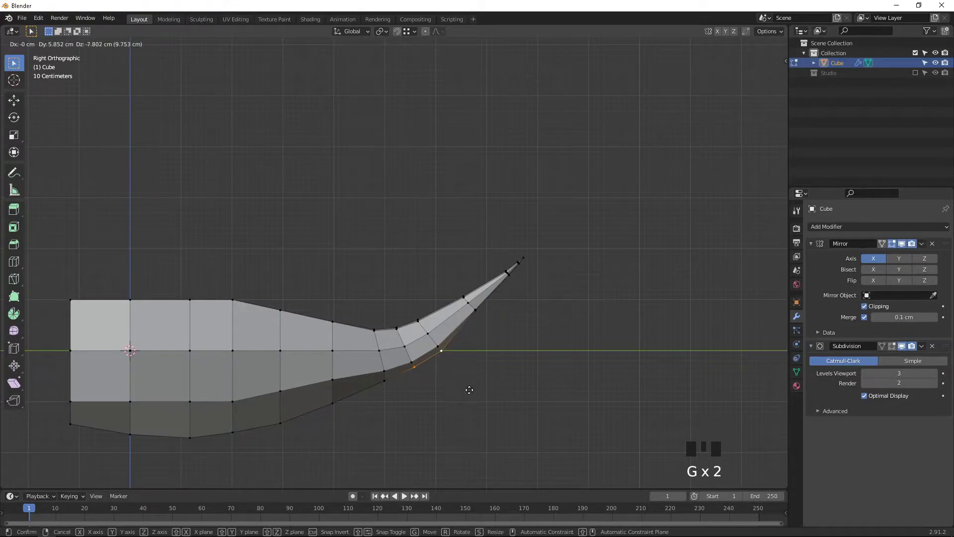
click(470, 389)
Step: Move the next underside vertex up the tail slightly down and back in the right side view
middle_drag(497, 366, 490, 335)
click(496, 326)
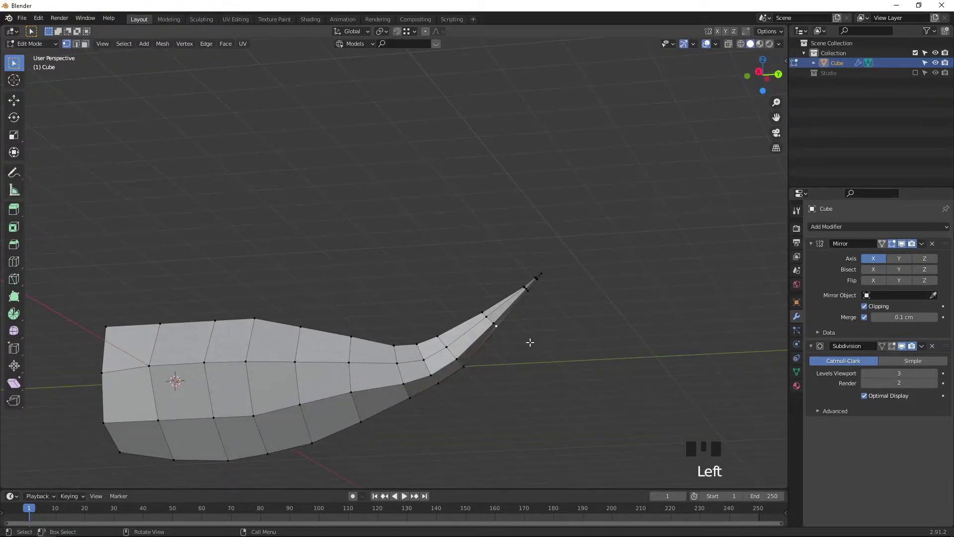
key(KP_3)
key(g)
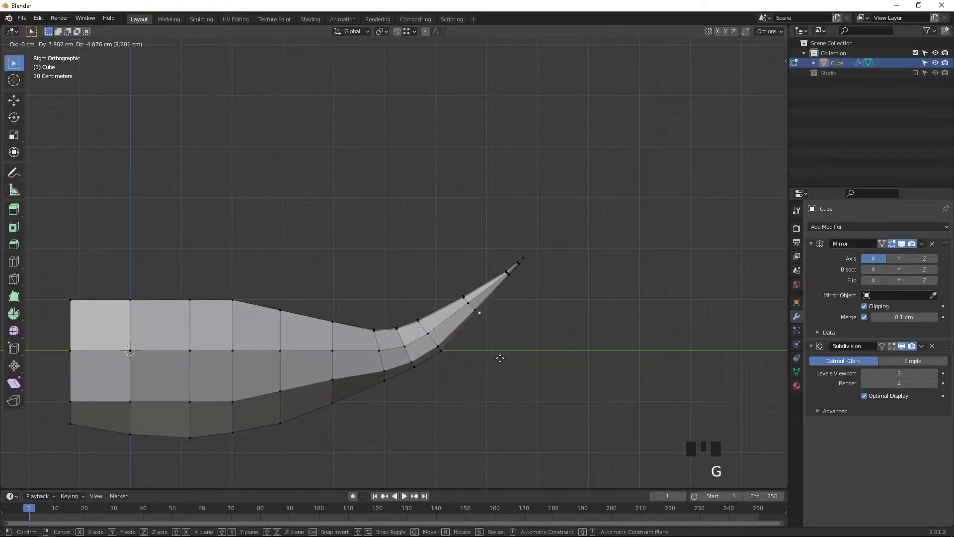
click(497, 358)
Step: Check the smoothed body in Object Mode and save the file as untitled.blend on the Desktop
key(Tab)
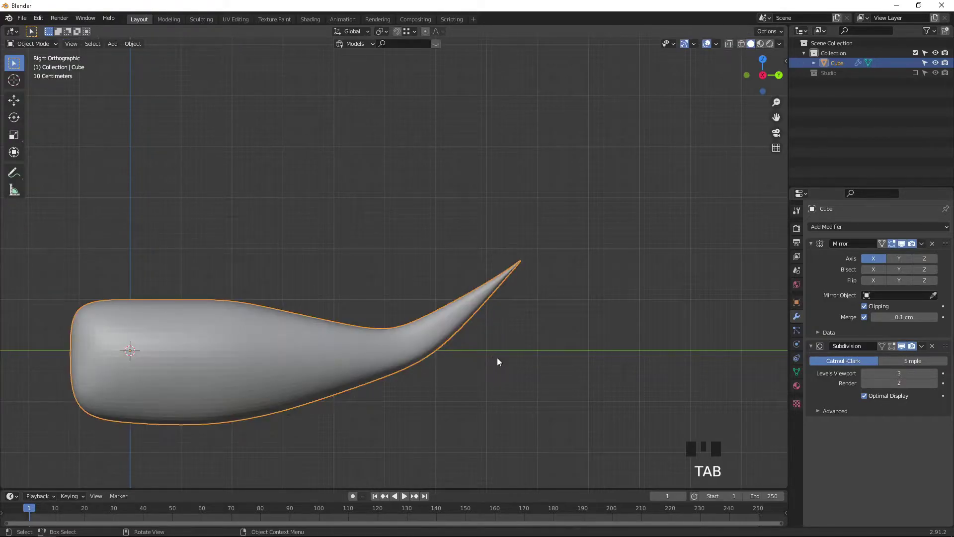
scroll(398, 357, down, 2)
middle_drag(398, 357, 348, 361)
key(ctrl+s)
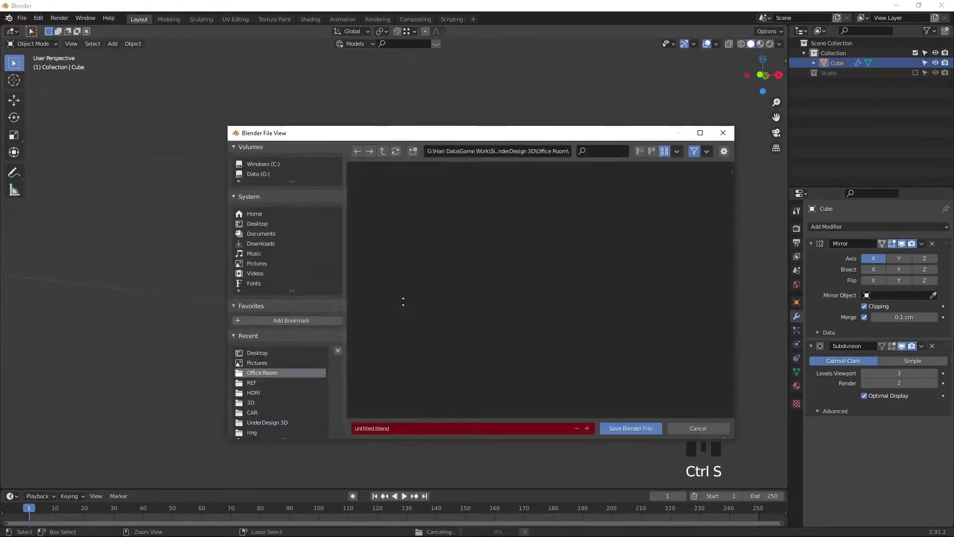
click(261, 222)
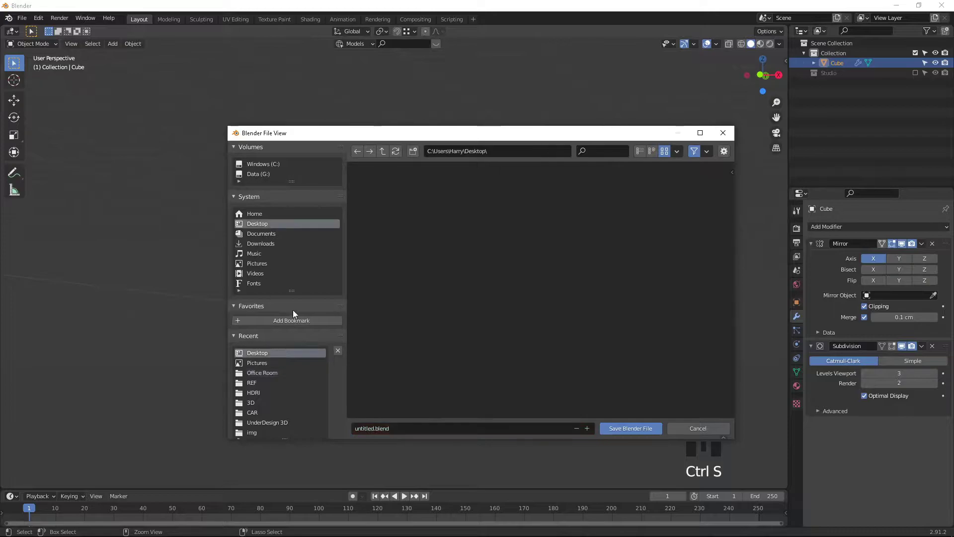
Step: Return to Edit Mode and move the front end's side vertex outward along X by about 65 cm in the top view
scroll(341, 344, up, 2)
shift+middle_drag(341, 344, 368, 409)
key(Tab)
click(416, 418)
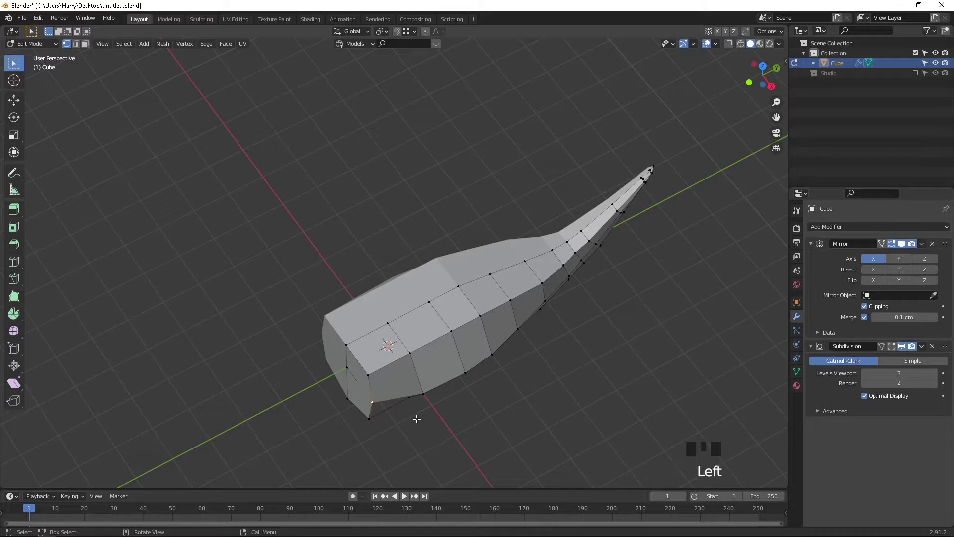
key(KP_3)
key(KP_7)
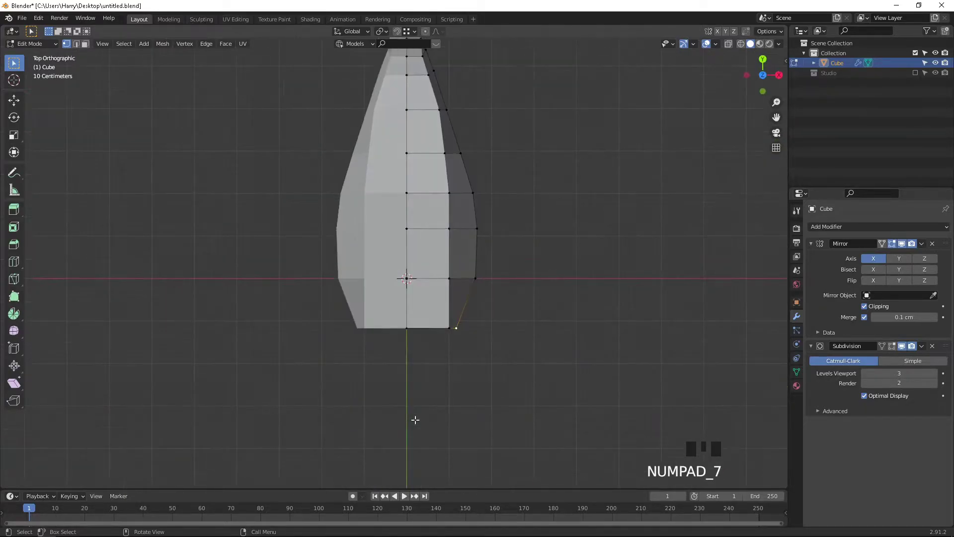
key(g)
key(x)
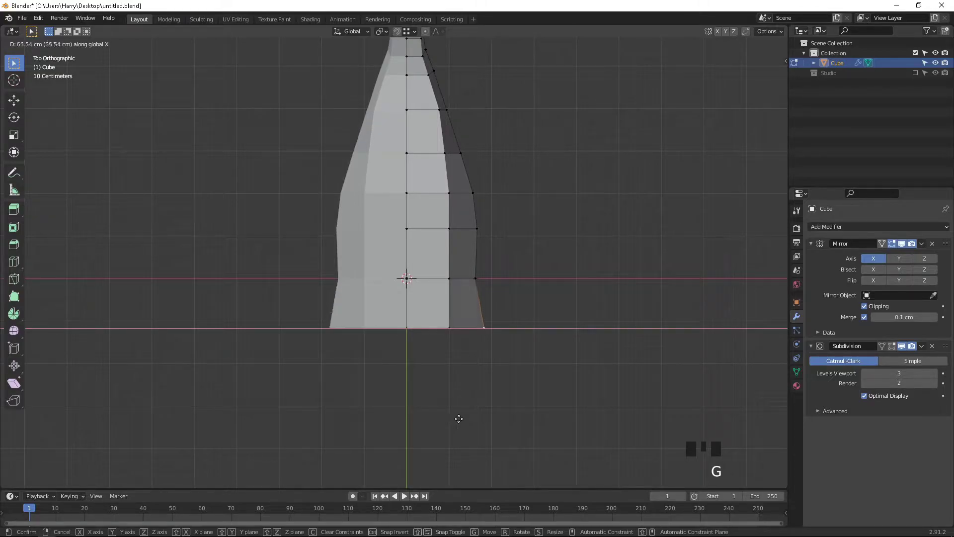
click(453, 420)
shift+middle_drag(533, 296, 464, 381)
key(g)
key(x)
click(469, 384)
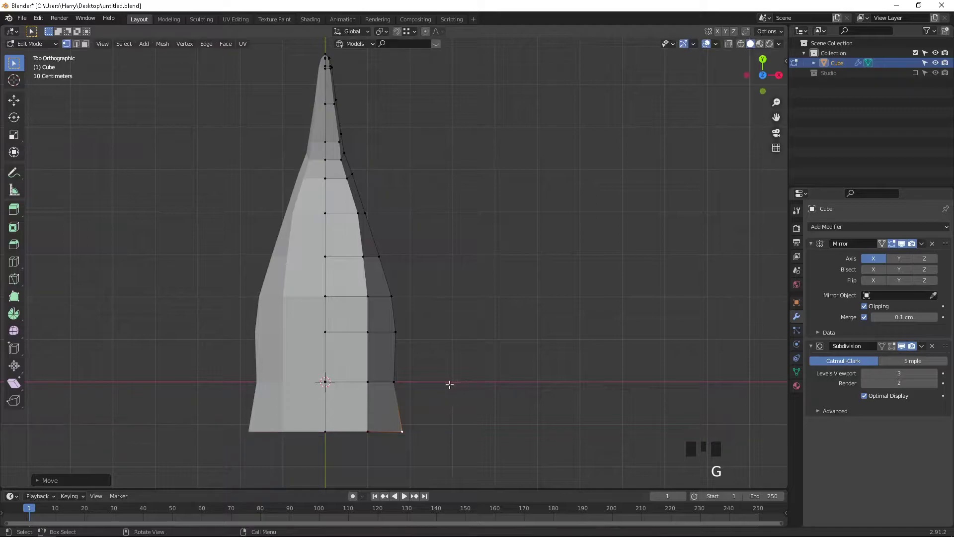
Step: Move the origin ring's side vertex outward along X by about 22 cm, and the one behind it slightly outward
click(399, 386)
key(g)
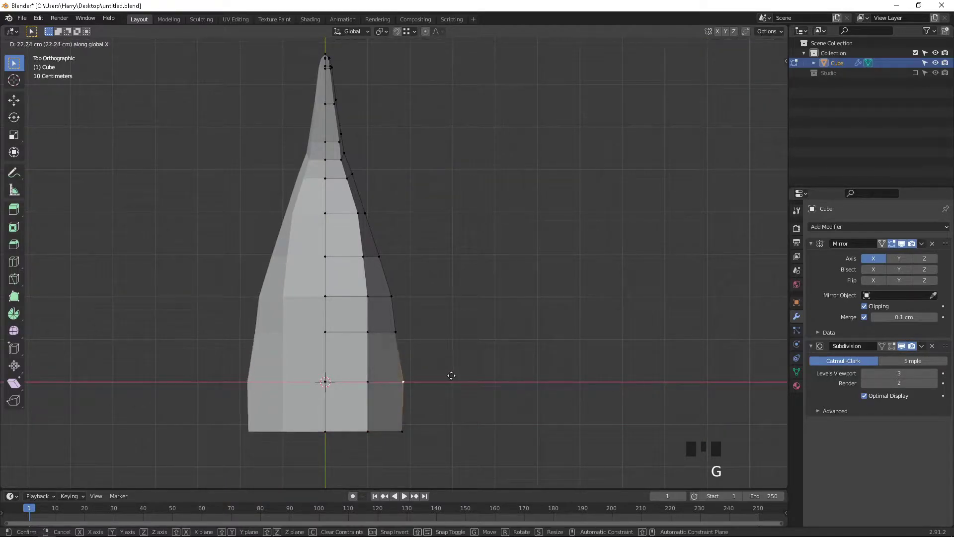
click(452, 376)
shift+middle_drag(443, 362, 429, 398)
click(390, 404)
key(g)
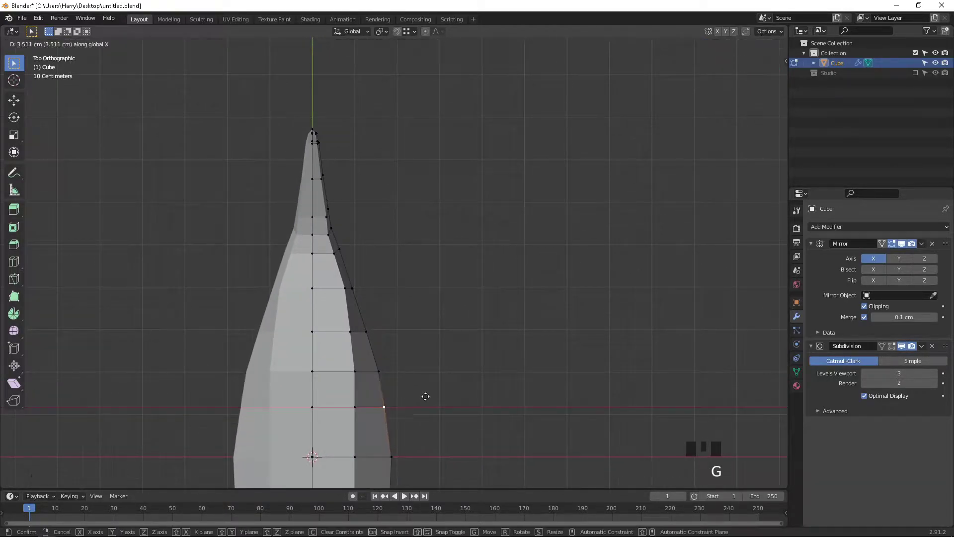
click(426, 396)
Step: Move the side vertices of the third and fourth rings from the front outward along X, the first by about 6 cm
click(380, 369)
key(g)
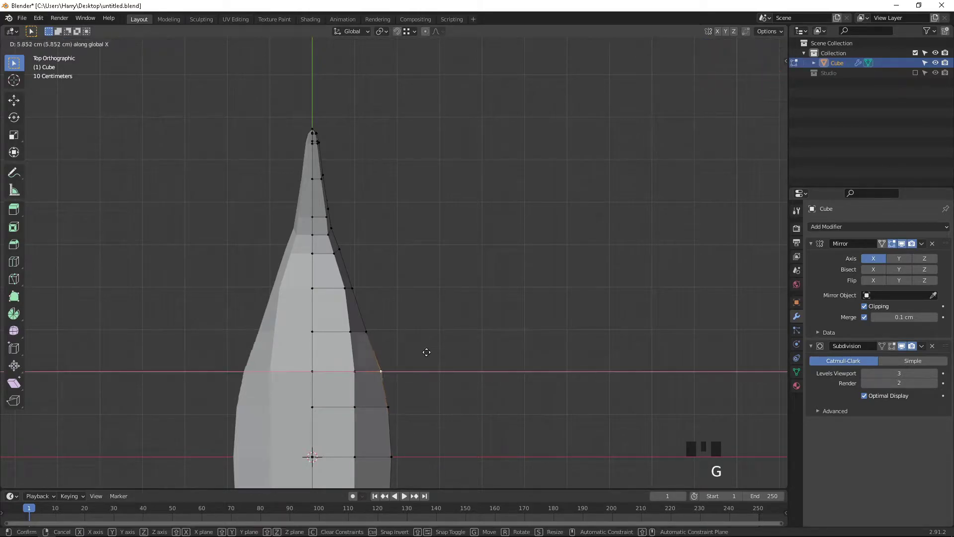
click(426, 352)
click(385, 328)
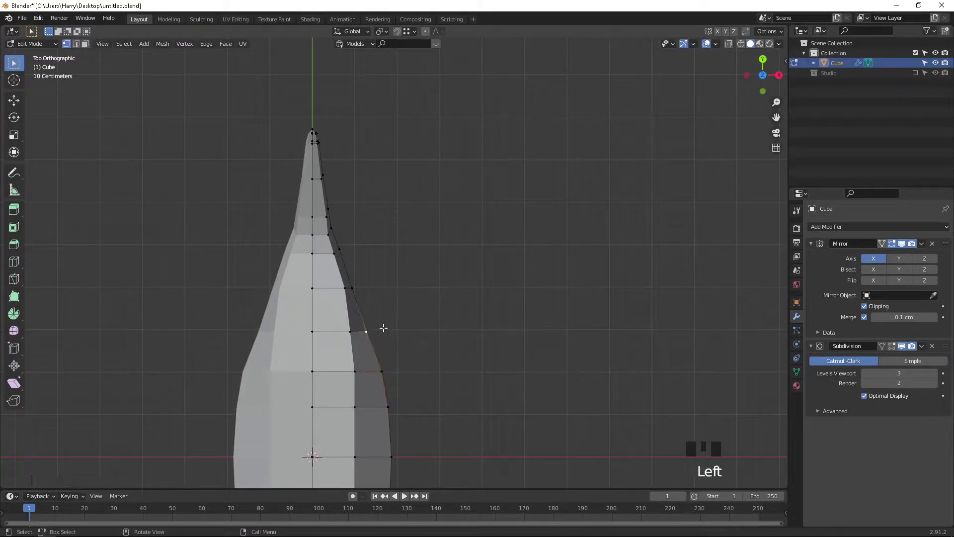
key(g)
key(x)
click(400, 326)
Step: Move the side vertices of the sixth and seventh rings from the front outward along X, the sixth by about 8 cm
click(361, 294)
click(367, 290)
key(g)
key(x)
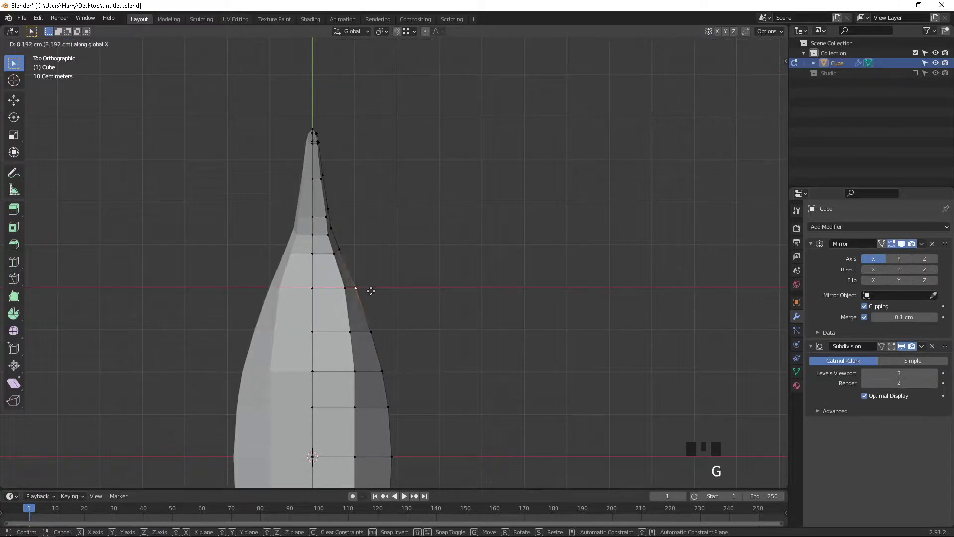
click(371, 291)
click(346, 253)
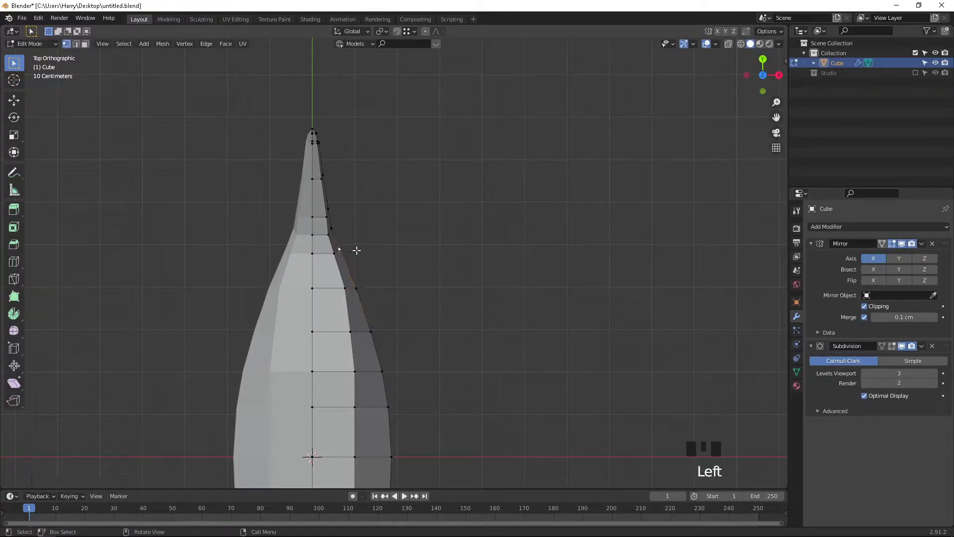
key(g)
key(x)
click(359, 249)
Step: Move the eighth ring's side vertex outward along X by about 9 cm and fine-tune the seventh ring's side vertex along X
click(331, 226)
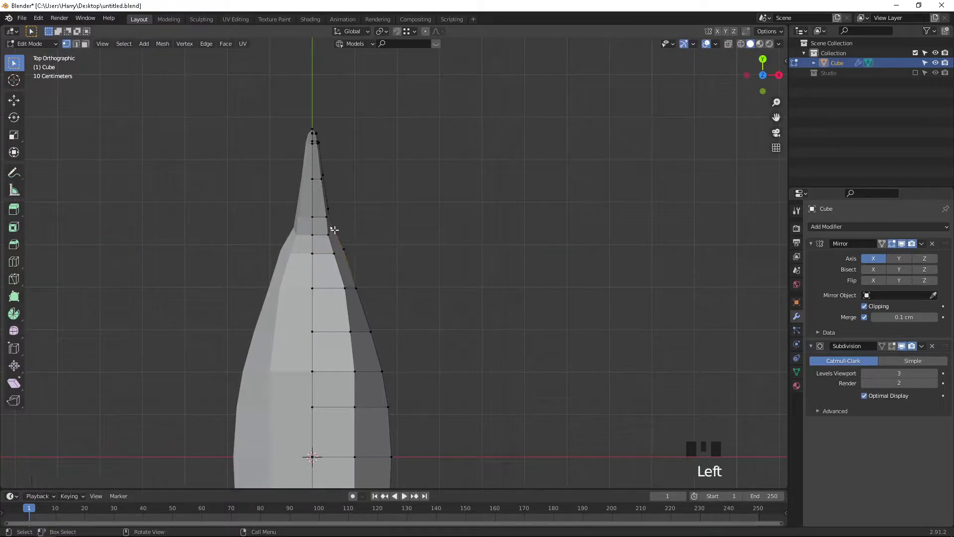
key(g)
key(x)
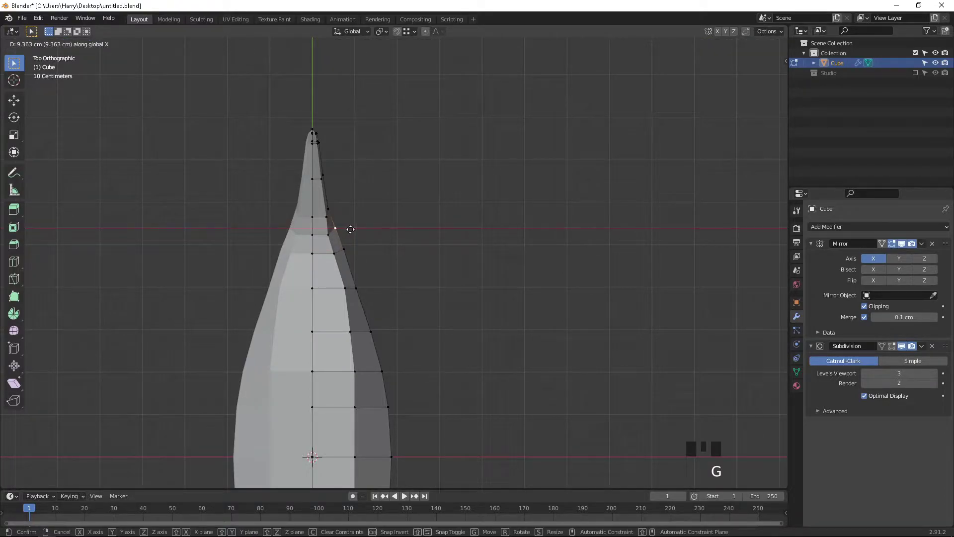
click(351, 229)
click(386, 253)
key(g)
key(x)
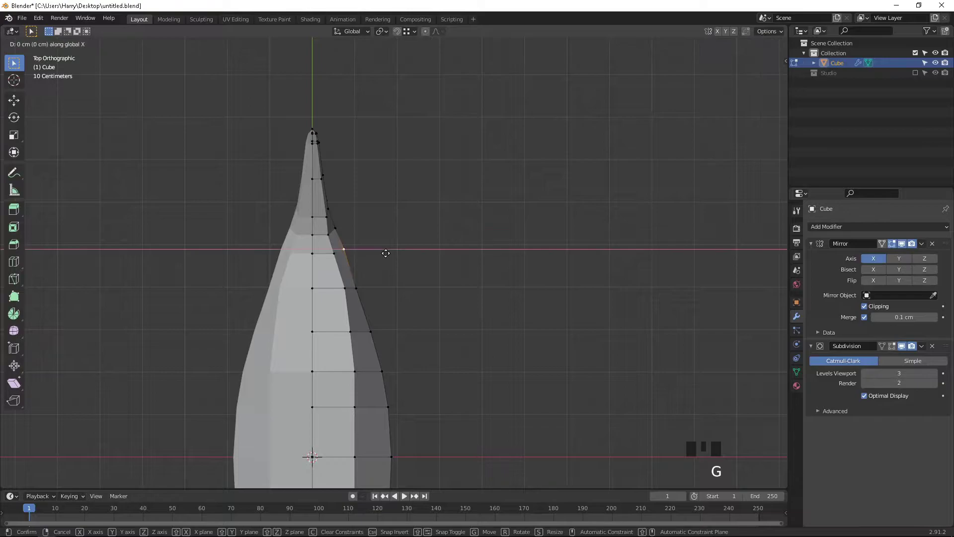
click(382, 253)
Step: View the smoothed body in Object Mode in perspective and save the file
key(Tab)
middle_drag(386, 294, 482, 391)
key(ctrl+s)
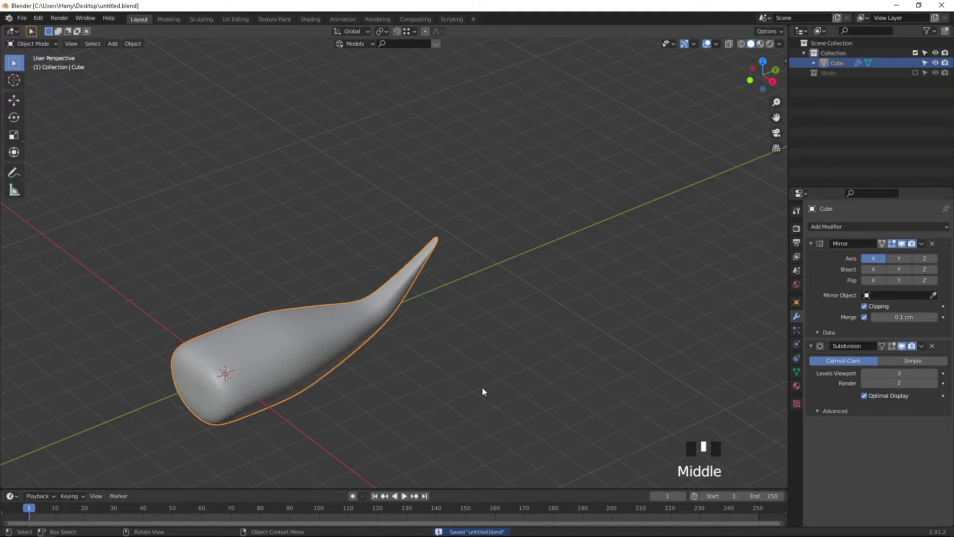
Step: In Edit Mode, raise the top centre-line vertices of the three front rings together along Z
shift+middle_drag(324, 354, 388, 397)
key(Tab)
click(335, 330)
shift+click(360, 324)
scroll(386, 435, up, 3)
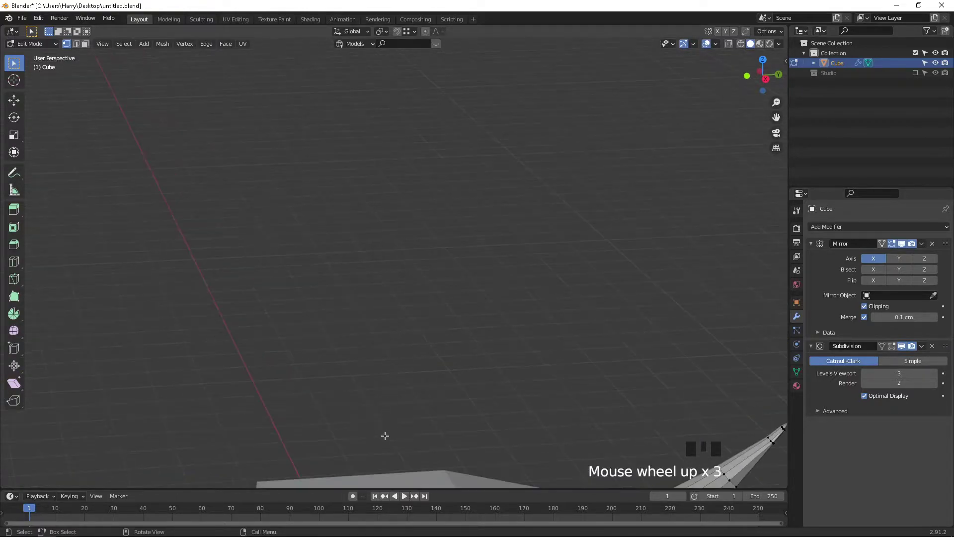
shift+middle_drag(385, 434, 346, 228)
shift+click(234, 282)
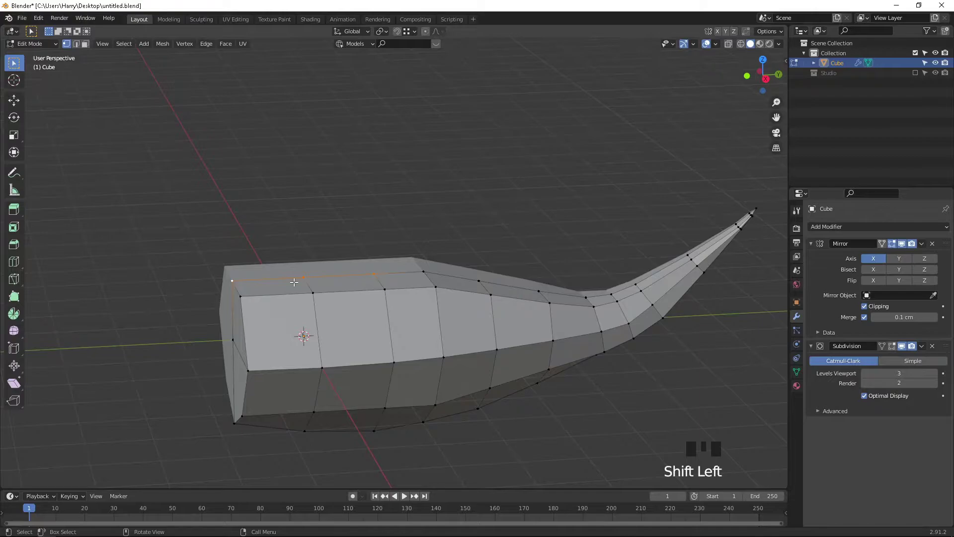
key(g)
key(z)
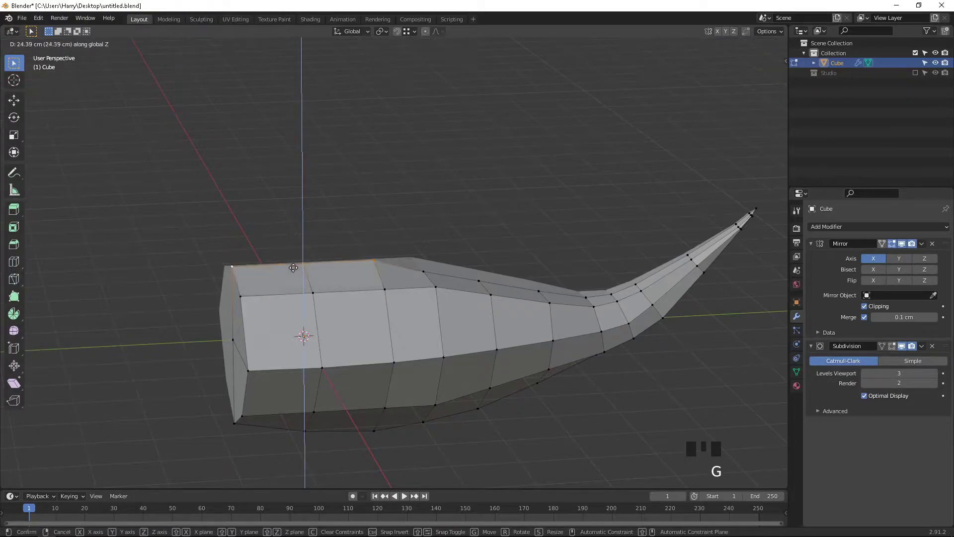
click(292, 259)
Step: Raise the same three top centre-line vertices a little further in the right side view
key(KP_3)
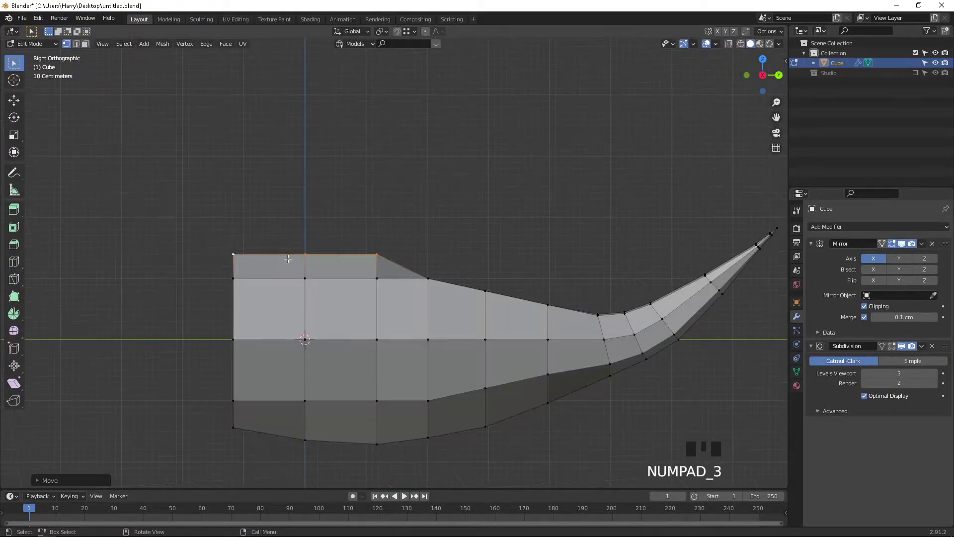
key(g)
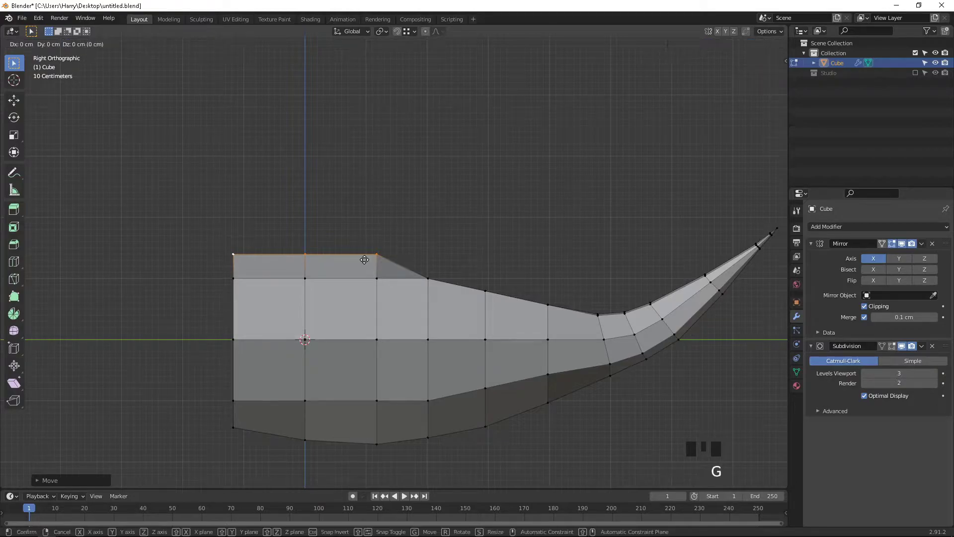
click(368, 252)
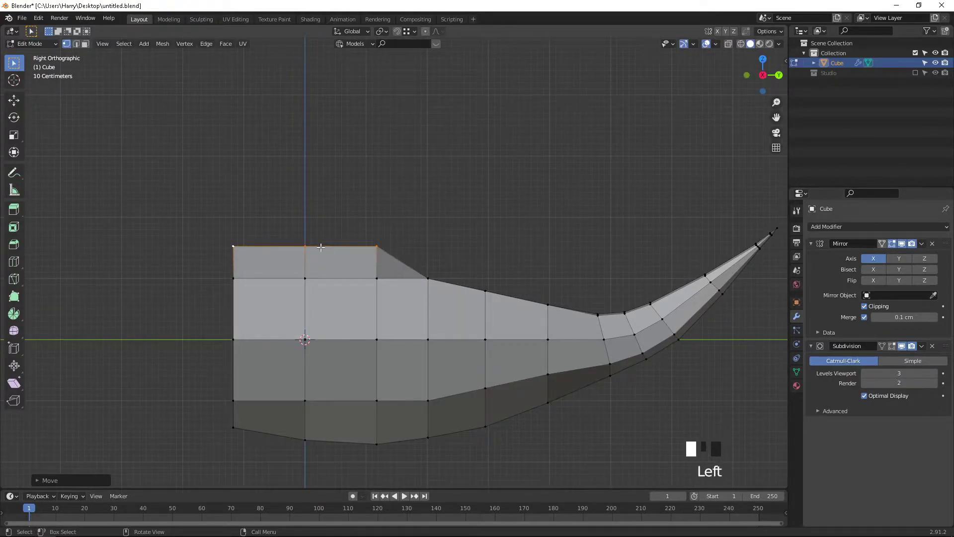
Step: Slide the third ring's top centre vertex down nearly halfway and lower the origin ring's top centre vertex along Z by about 6 cm
click(321, 247)
click(377, 246)
key(g)
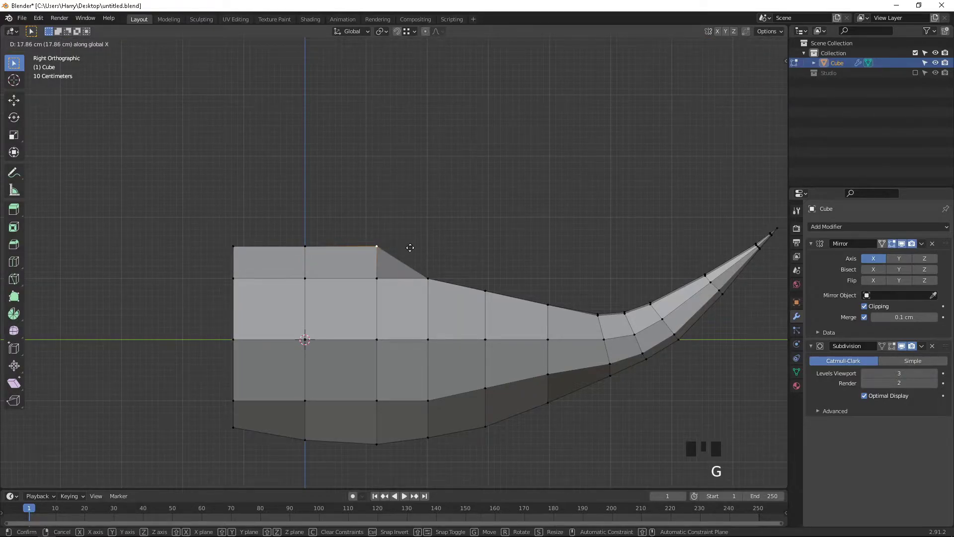
key(g)
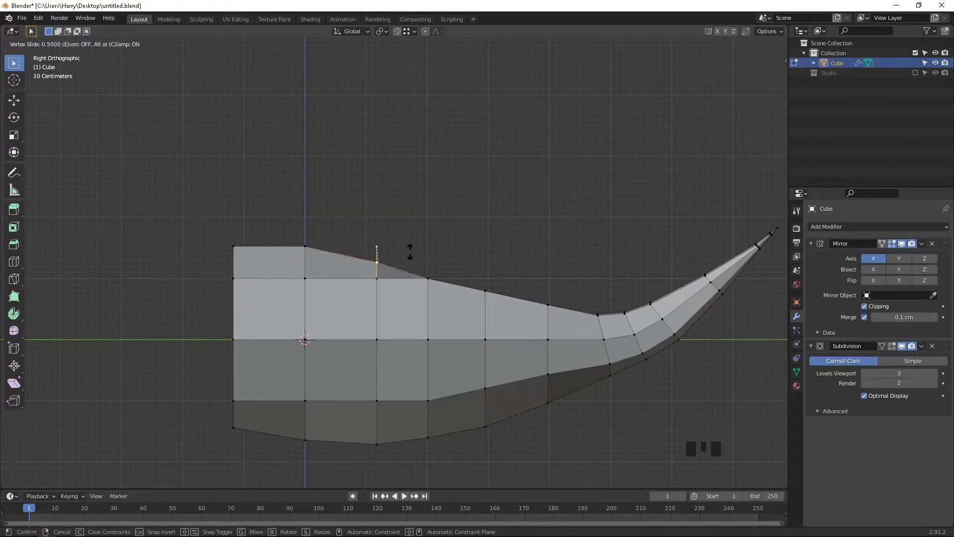
click(410, 249)
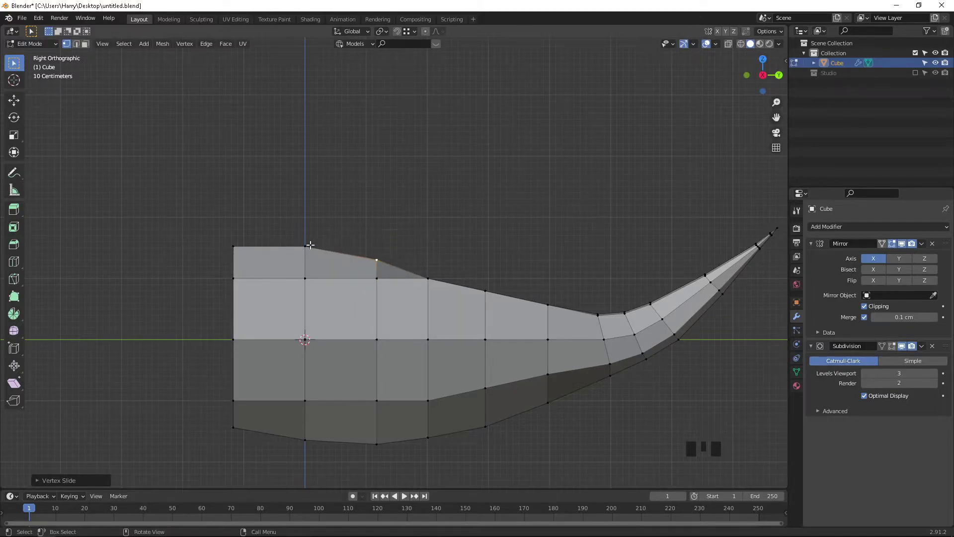
click(310, 245)
key(g)
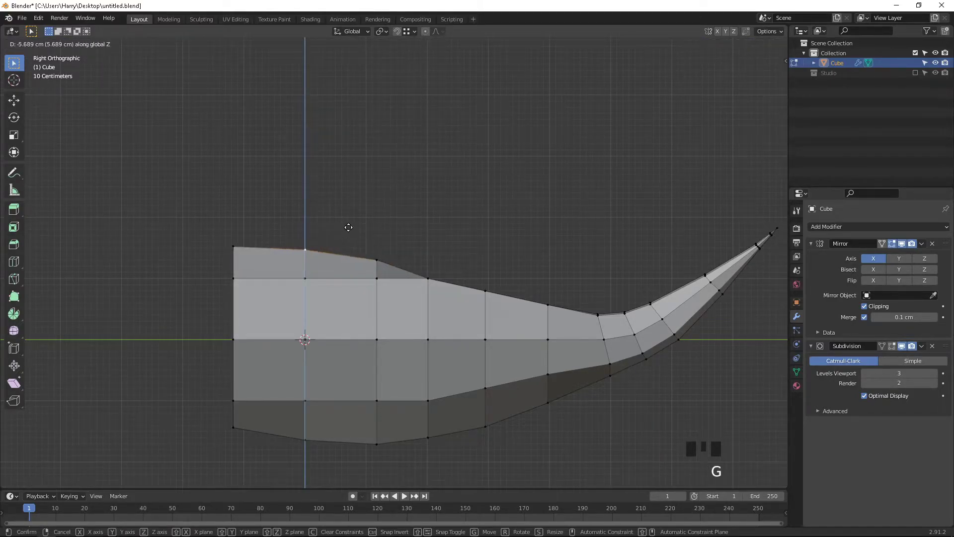
click(349, 227)
Step: Raise the top centre-line vertices of the fourth and fifth rings from the front along Z
middle_drag(432, 266, 436, 280)
click(436, 279)
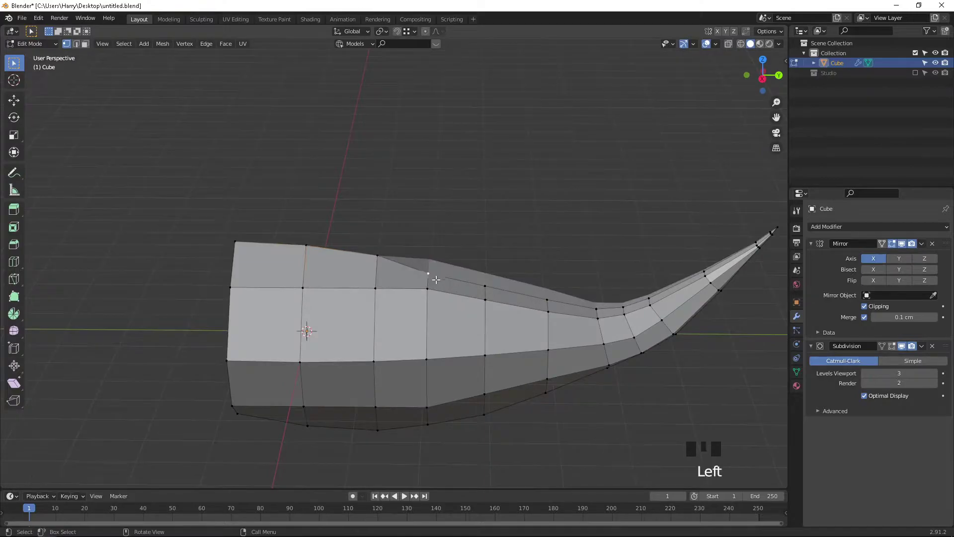
key(KP_3)
key(g)
key(z)
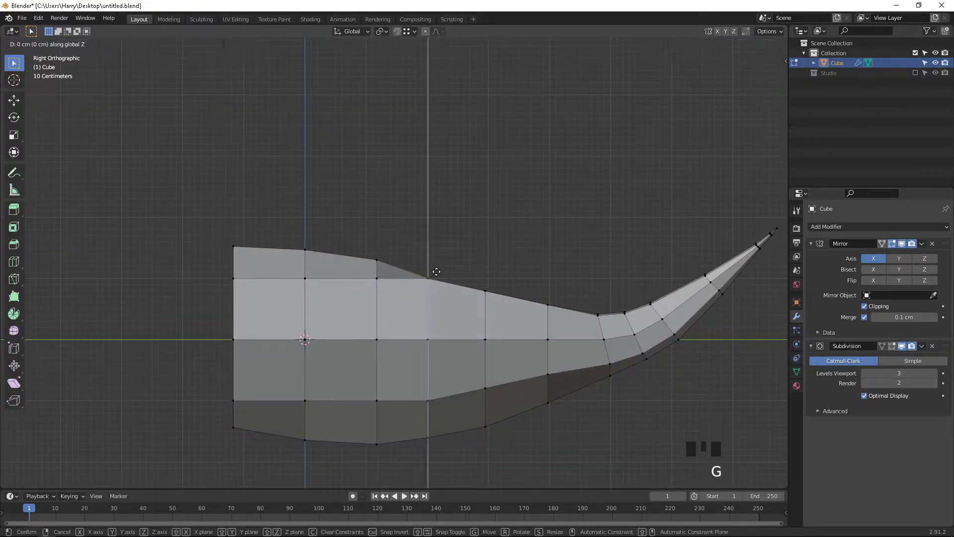
click(437, 267)
middle_drag(612, 294, 593, 312)
click(495, 296)
mouse_move(570, 273)
middle_down()
mouse_move(592, 245)
mouse_move(576, 286)
middle_up()
key(g)
key(z)
click(598, 229)
Step: Raise the top centre-line vertices of the sixth and seventh rings along Z to continue the ridge toward the tail
click(562, 295)
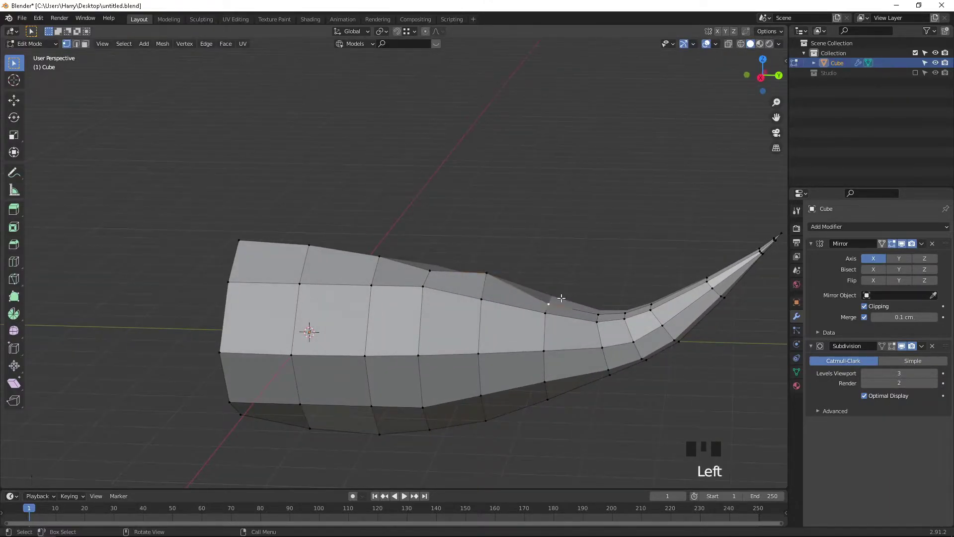
key(g)
key(z)
click(604, 276)
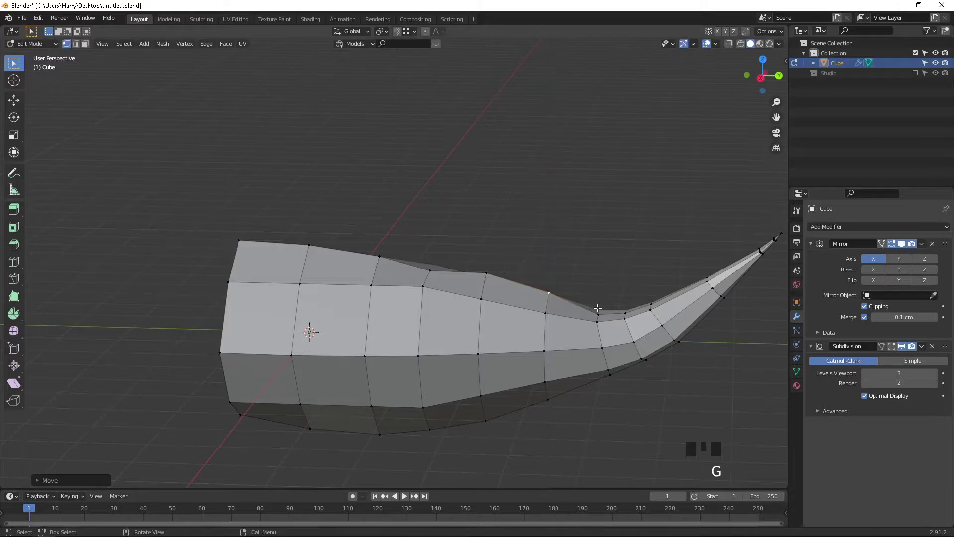
key(g)
key(z)
click(616, 285)
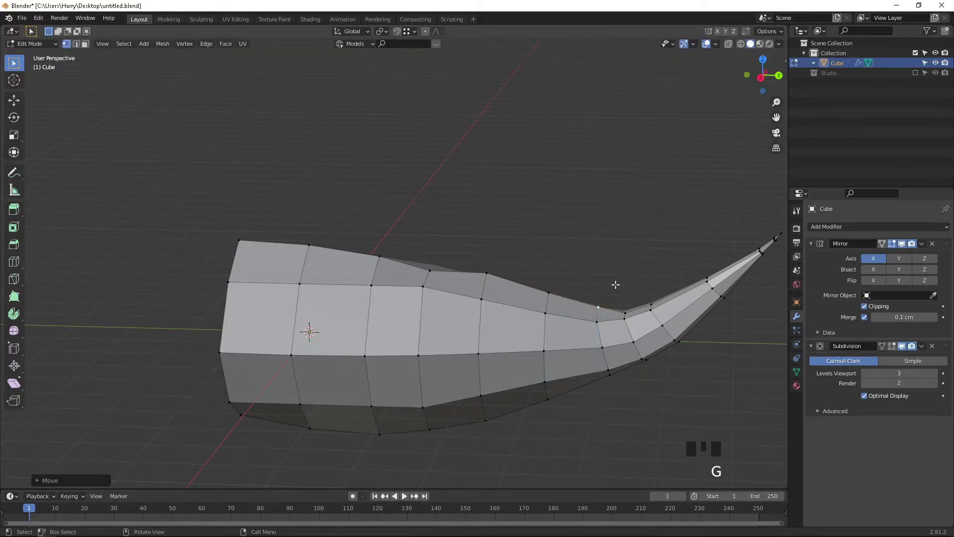
Step: Raise the eighth ring's top centre vertex along Z by about 10 cm and nudge the ninth ring's upward by about 5.5 cm
key(g)
key(z)
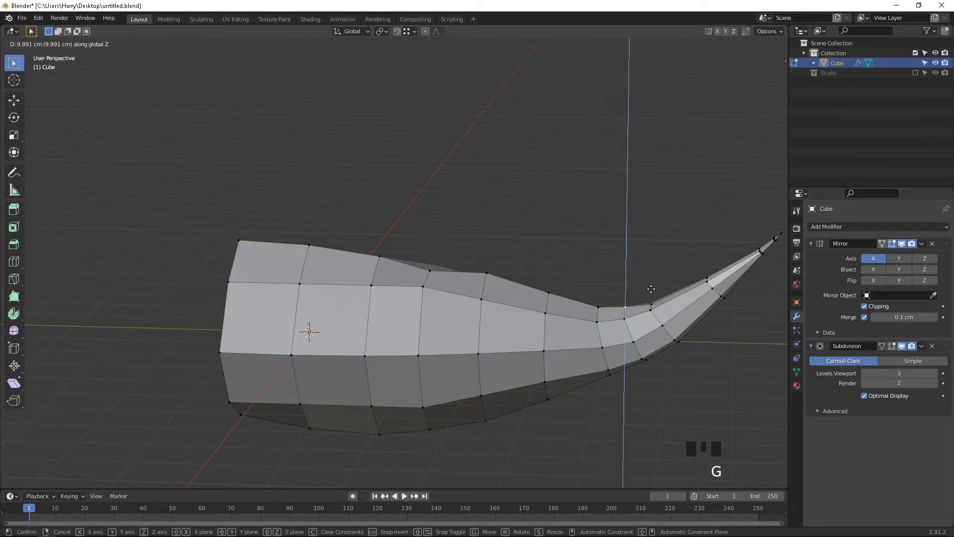
click(652, 291)
middle_drag(652, 301, 700, 317)
key(g)
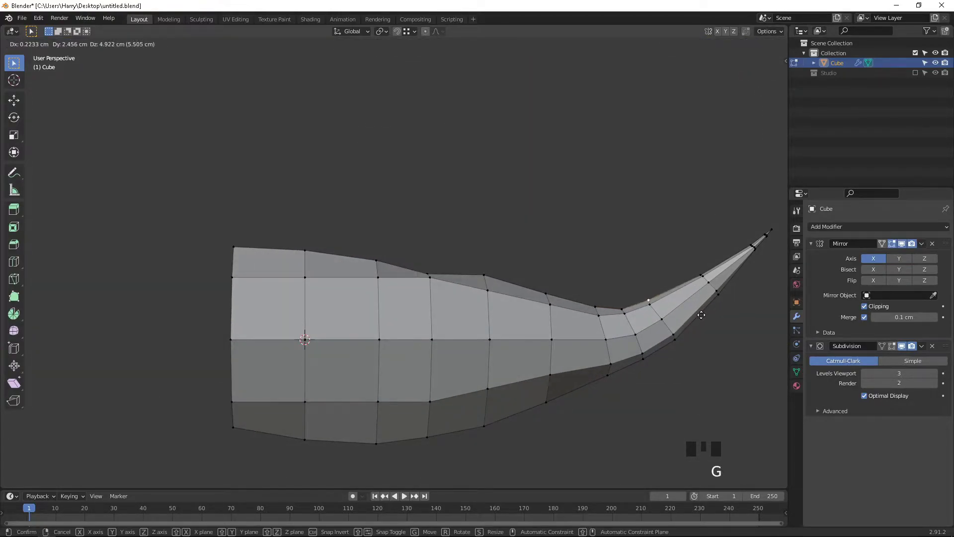
click(587, 309)
Step: Raise the fourth ring's top centre vertex along Z by about 17 cm and lift the third ring's to even out the back curve
click(431, 274)
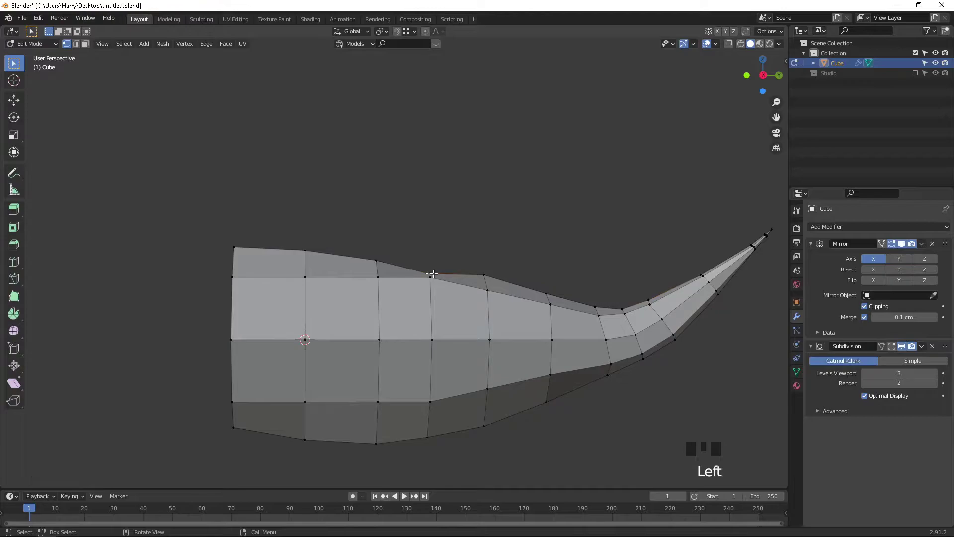
key(g)
key(z)
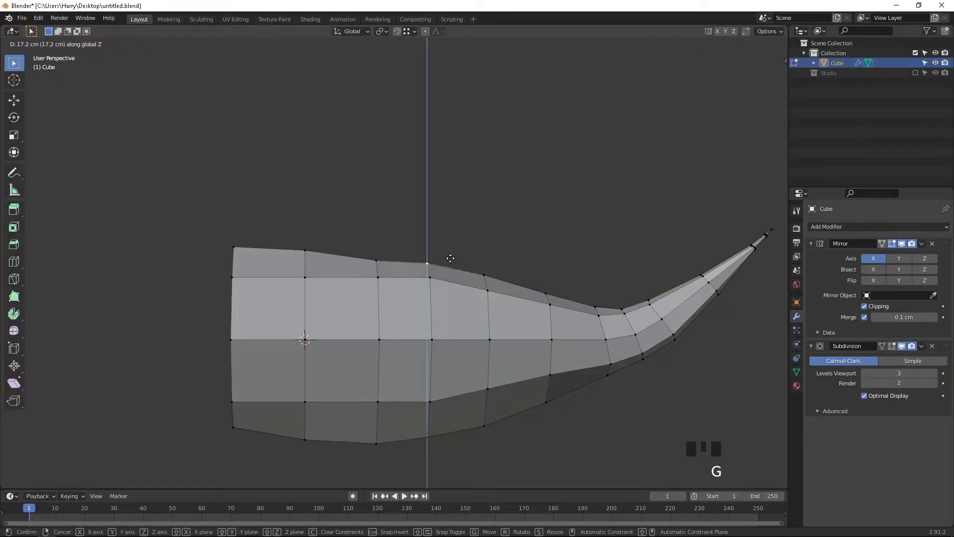
click(452, 257)
click(379, 258)
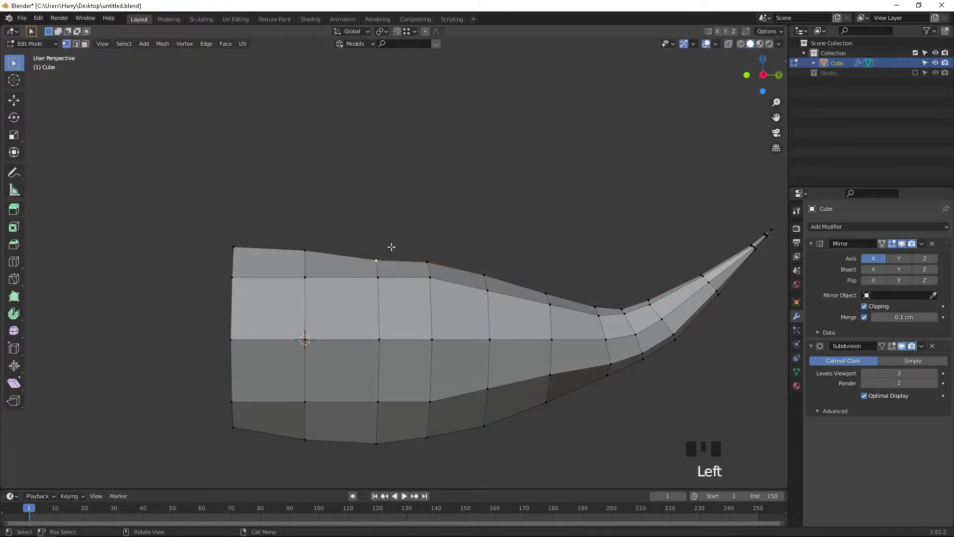
key(g)
key(z)
click(391, 238)
Step: Raise the top centre vertices of the origin ring and front ring along Z, and check the smoothed body in Object Mode
click(306, 250)
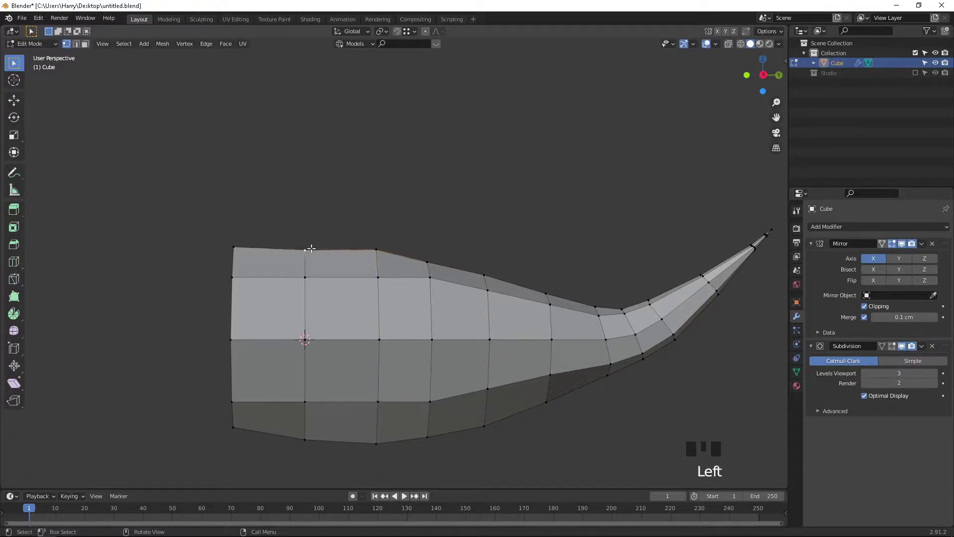
key(g)
key(z)
click(318, 235)
click(241, 247)
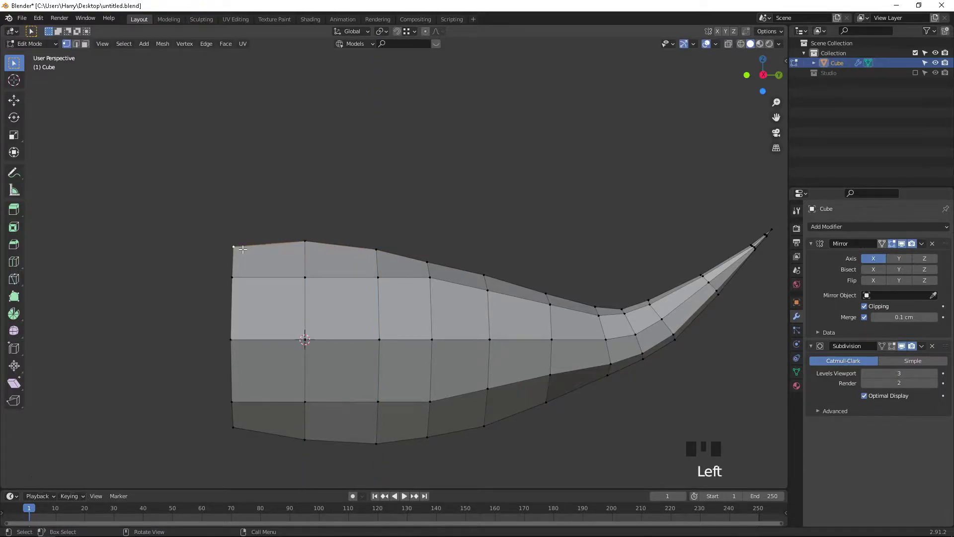
key(g)
key(z)
click(244, 241)
scroll(244, 241, down, 2)
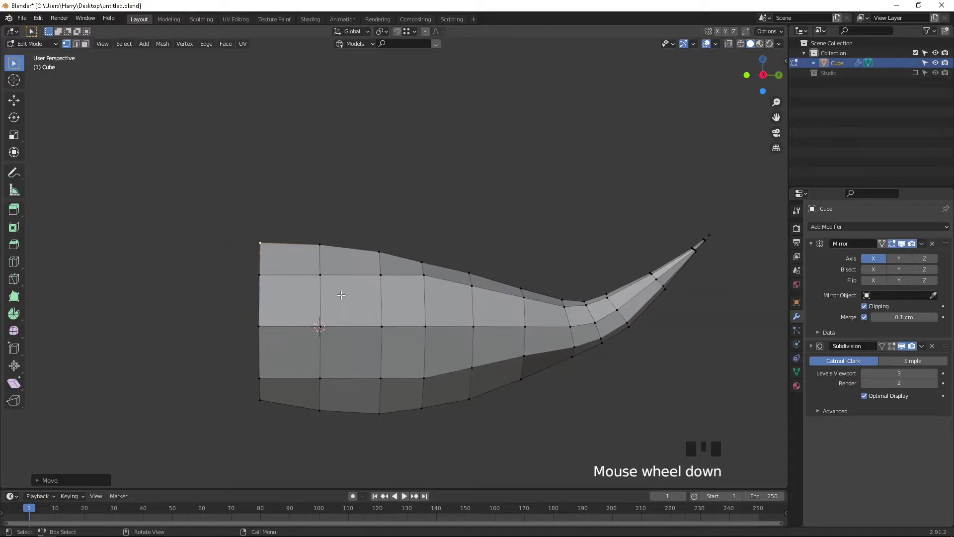
key(Tab)
middle_drag(400, 338, 568, 354)
Step: In Edit Mode, add two centred lengthwise loop cuts, one through the side faces above the side edge and one below it
key(Tab)
scroll(475, 368, up, 1)
scroll(477, 344, down, 2)
middle_drag(478, 344, 451, 329)
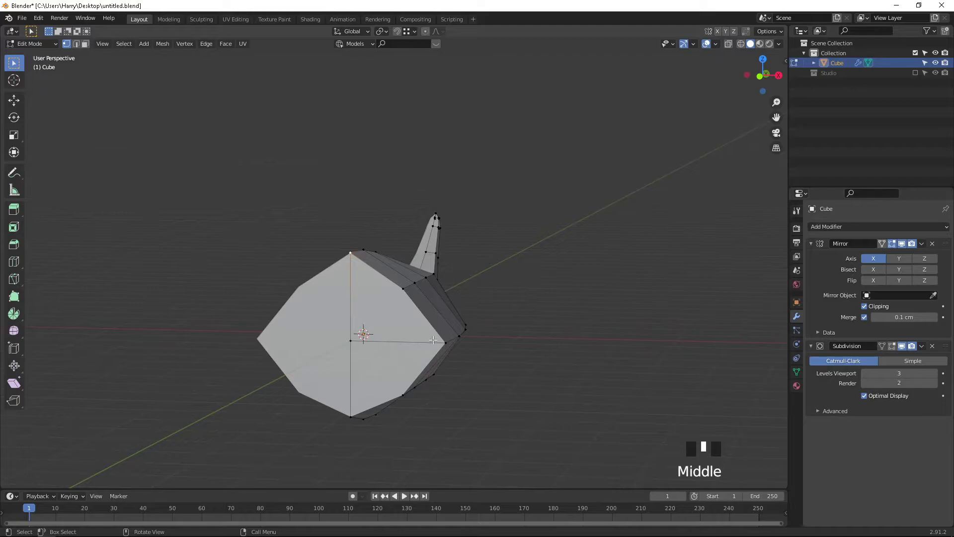
key(ctrl+r)
click(438, 313)
right_click(438, 313)
key(ctrl+r)
click(426, 373)
right_click(425, 374)
Step: Deselect the tail part of the lower loop and move its remaining front vertices outward and down to round the lower side
middle_drag(442, 353, 408, 333)
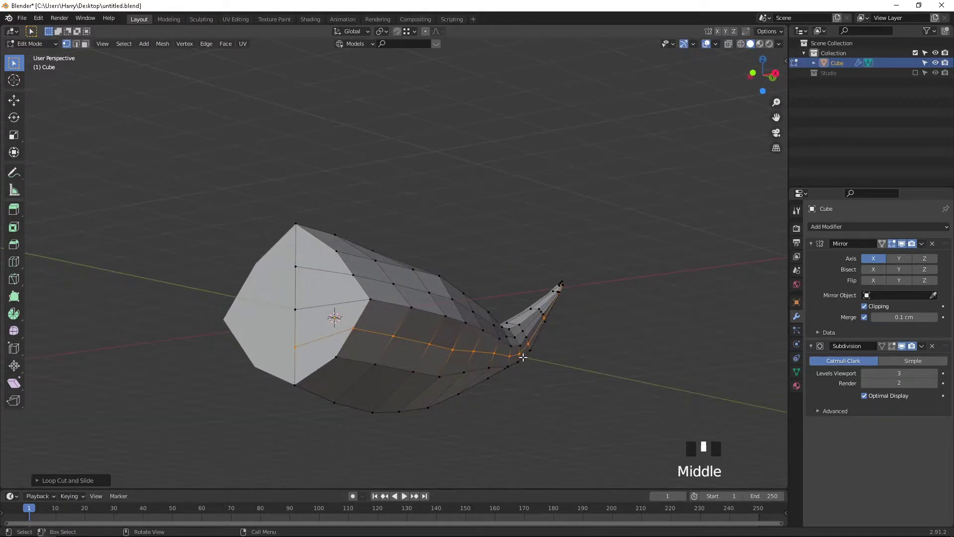
key(c)
mouse_move(511, 355)
middle_down()
mouse_move(543, 330)
mouse_move(575, 256)
mouse_move(555, 309)
mouse_move(511, 367)
mouse_move(419, 390)
middle_up()
right_click(554, 309)
key(shift+z)
key(shift+z)
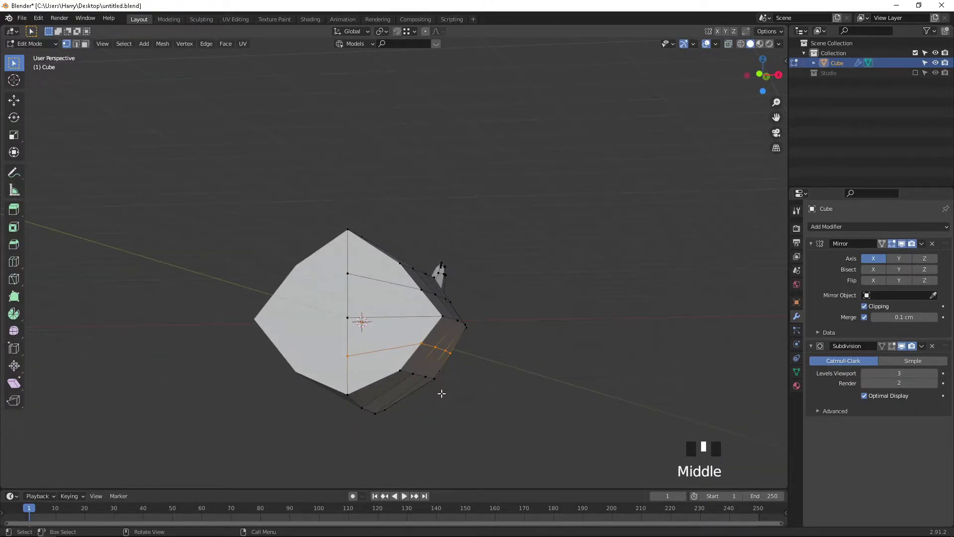
key(g)
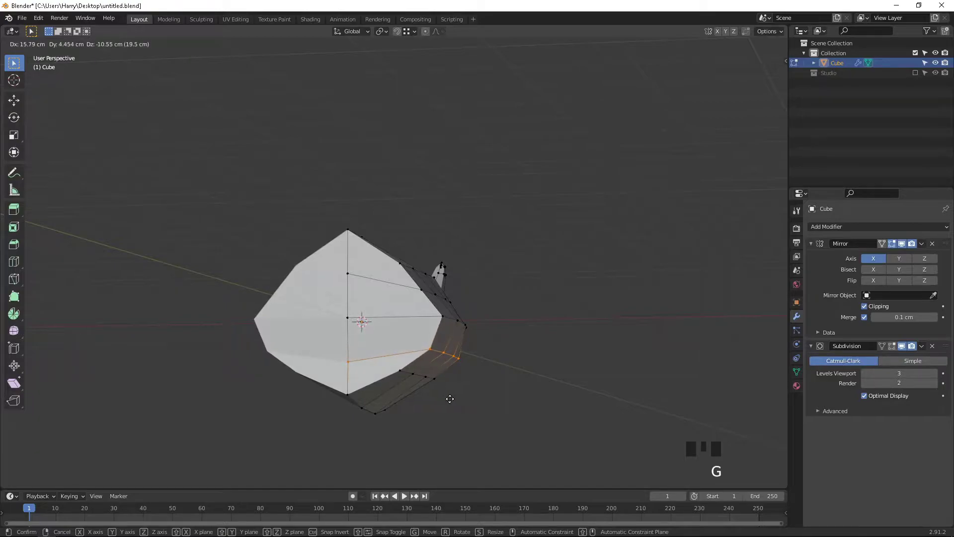
click(454, 399)
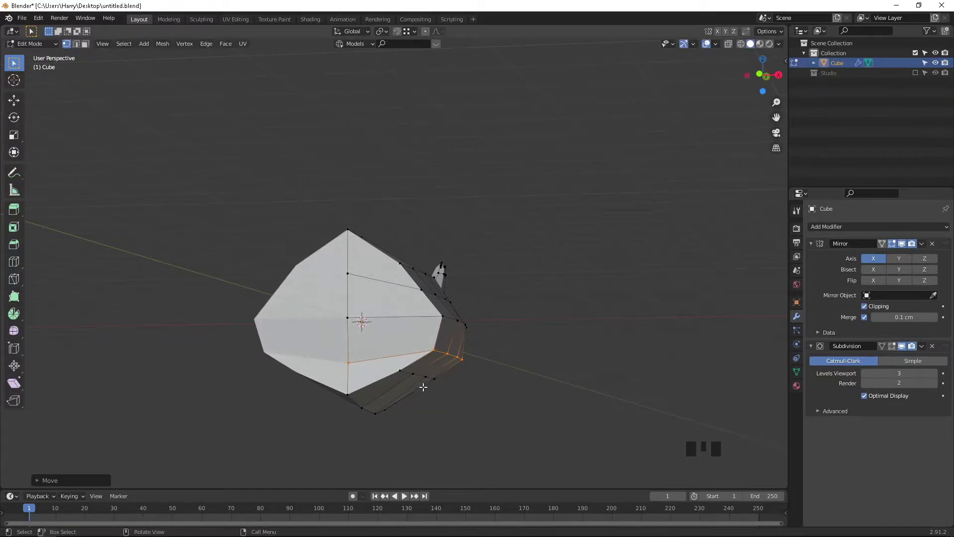
Step: Select the front vertices of the lowest lengthwise loop up to near the tail base and edge-slide them about 0.23 towards the belly
click(401, 367)
middle_drag(471, 397, 426, 388)
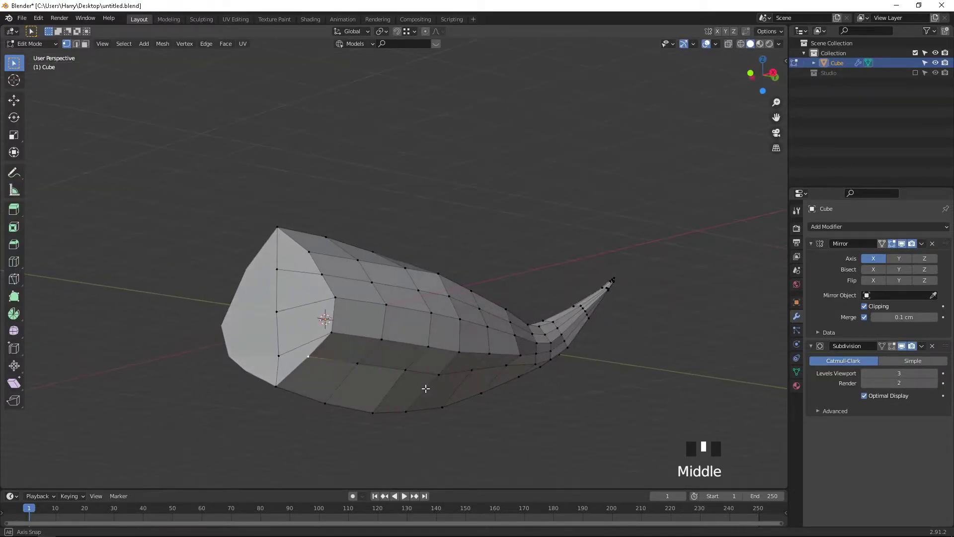
shift+click(356, 365)
shift+click(408, 371)
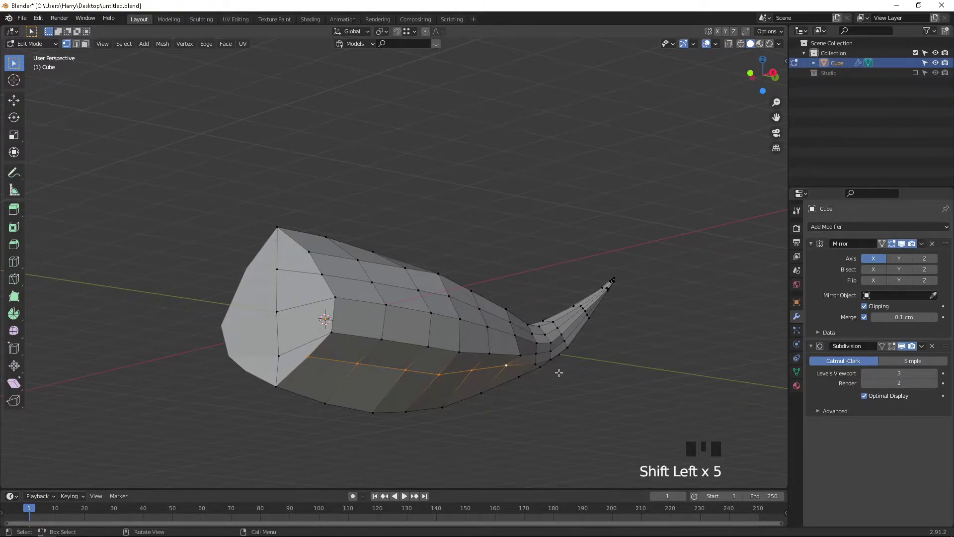
key(g)
key(g)
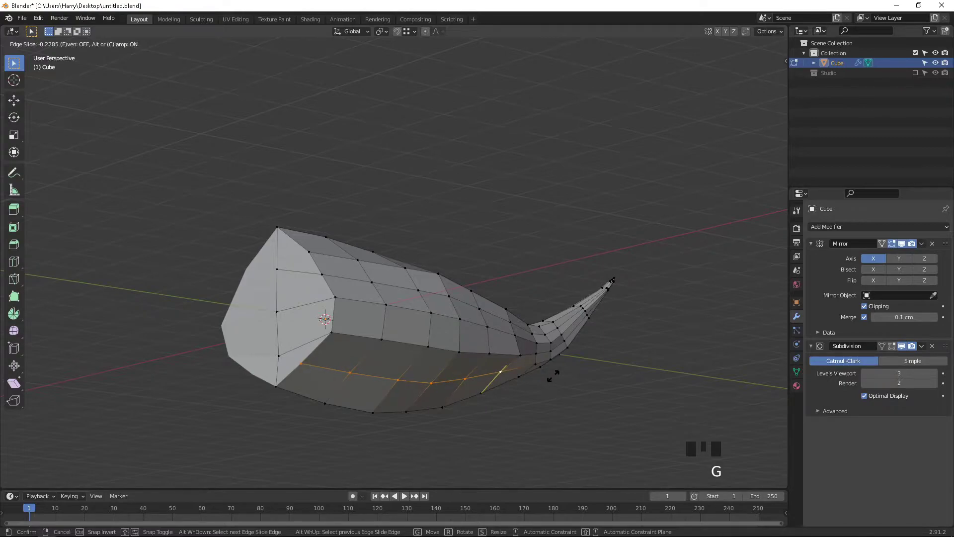
click(552, 376)
Step: Move the slid belly-loop vertices outward about 15 cm and down about 12 cm, and check the smoothed body in Object Mode
middle_drag(524, 380, 501, 396)
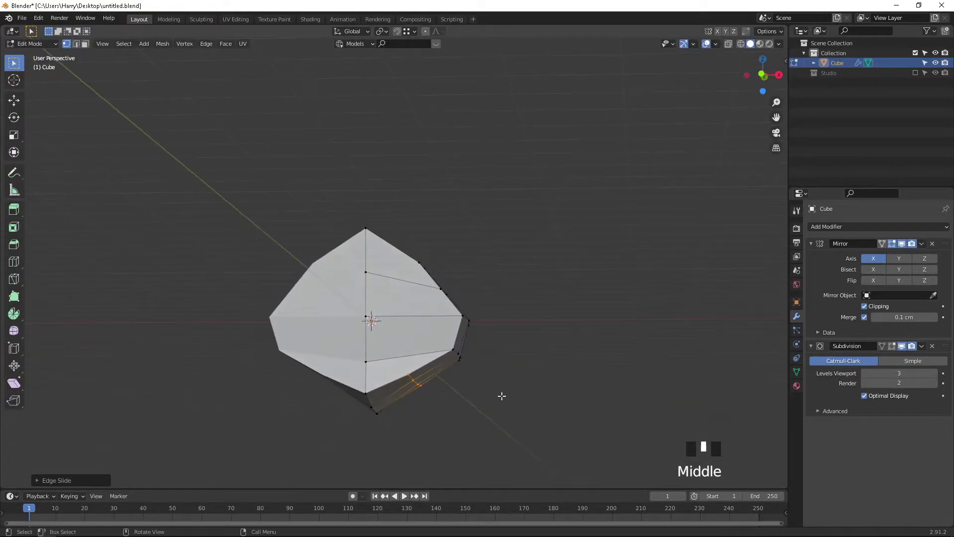
key(g)
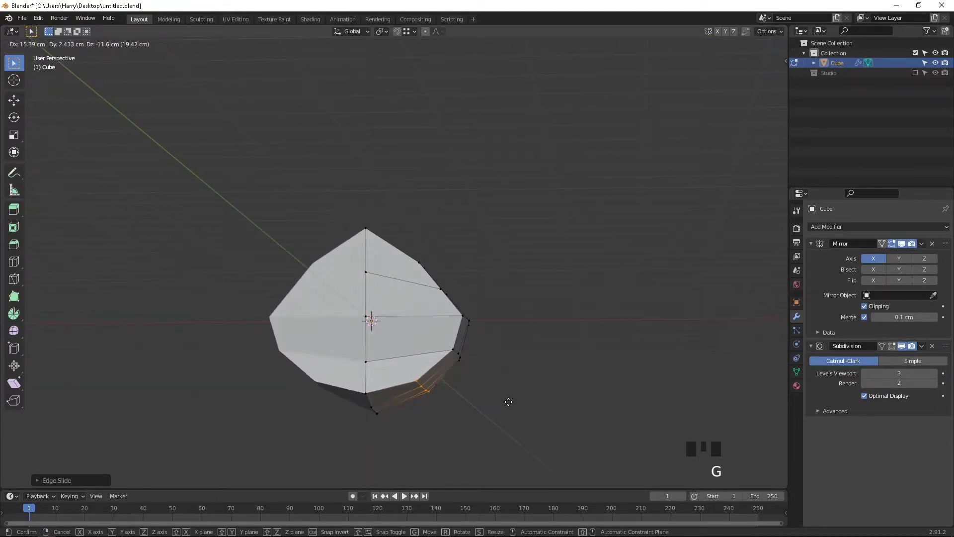
click(510, 402)
key(Tab)
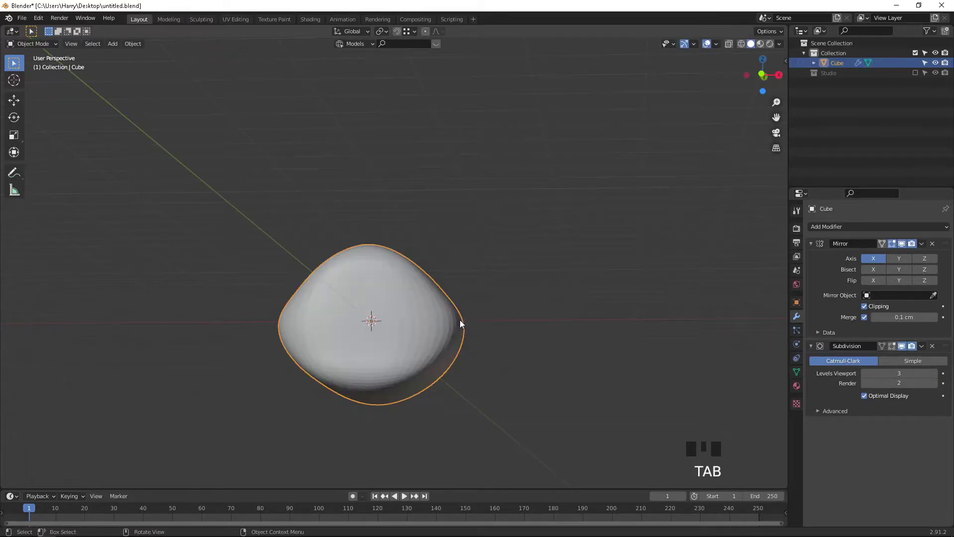
mouse_move(452, 320)
middle_down()
mouse_move(385, 323)
mouse_move(426, 349)
mouse_move(463, 329)
mouse_move(423, 315)
mouse_move(457, 308)
middle_up()
Step: In Edit Mode, select the front vertices of the loop above the side edge and move them about 16 cm outward and 17 cm up
key(Tab)
click(400, 298)
shift+click(450, 301)
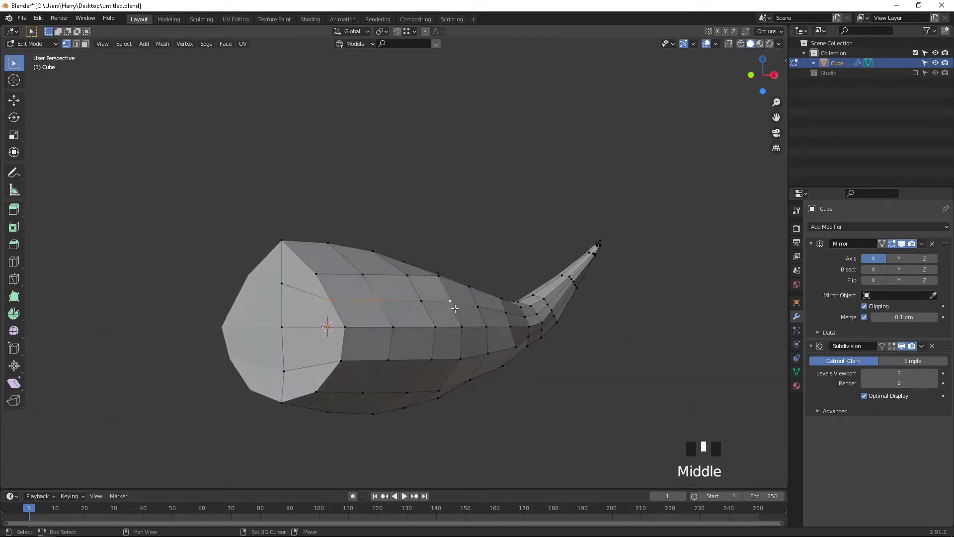
shift+click(421, 300)
shift+click(454, 303)
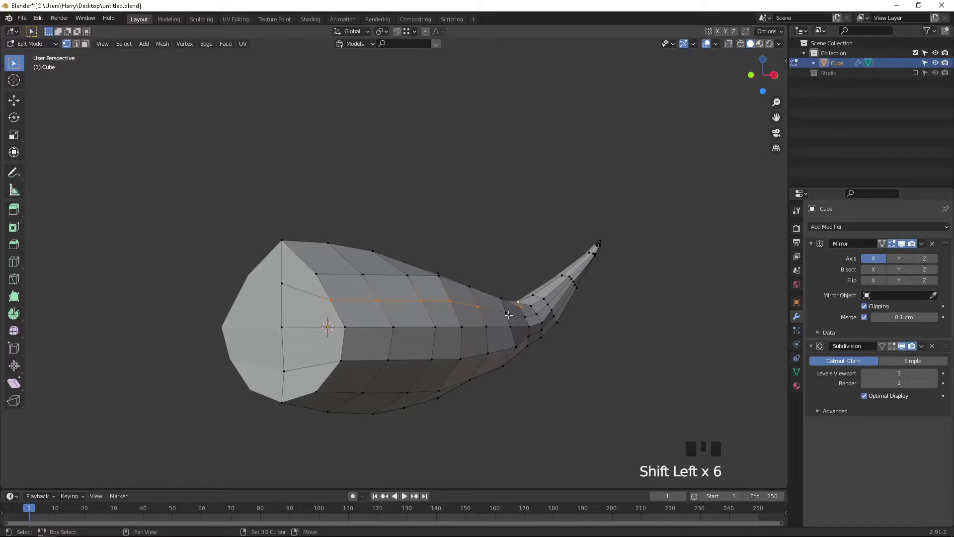
key(c)
key(Escape)
mouse_move(525, 301)
middle_down()
mouse_move(535, 330)
mouse_move(590, 328)
middle_up()
key(g)
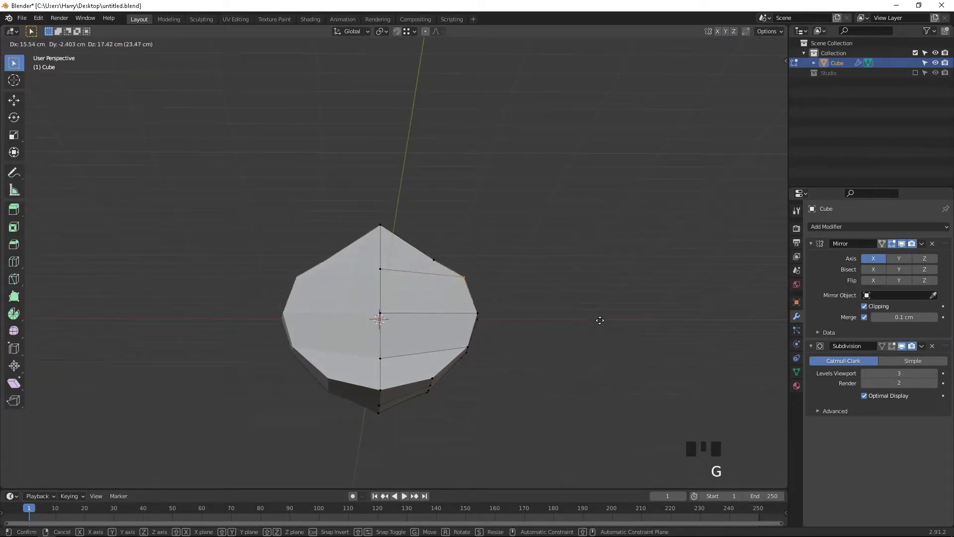
click(606, 324)
Step: Edge-slide the body vertices of the loop beside the back's centreline by about 0.11 and move them about 28 cm outward and 20 cm up
middle_drag(561, 313, 392, 313)
click(342, 289)
shift+click(415, 279)
middle_drag(477, 286, 450, 297)
shift+click(433, 283)
shift+click(478, 283)
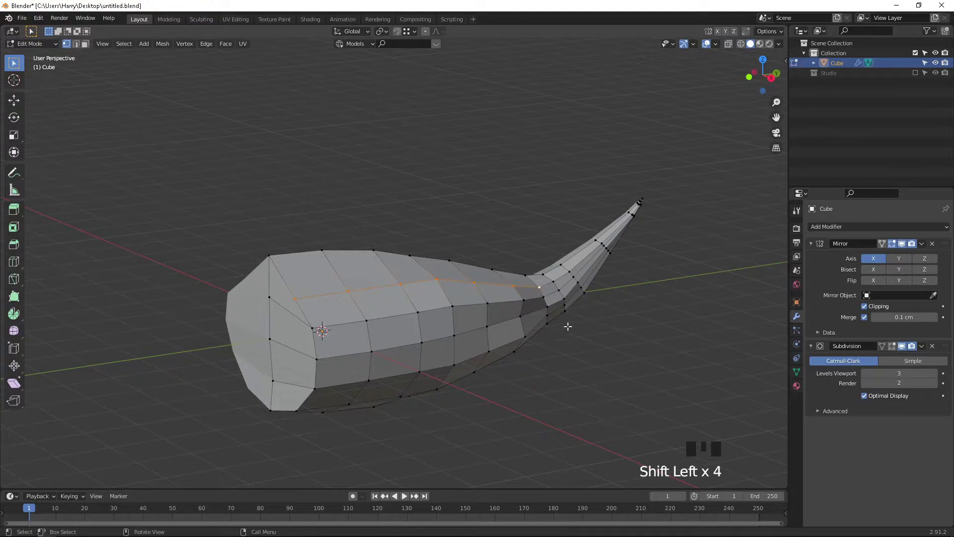
middle_drag(519, 352, 560, 326)
key(g)
key(g)
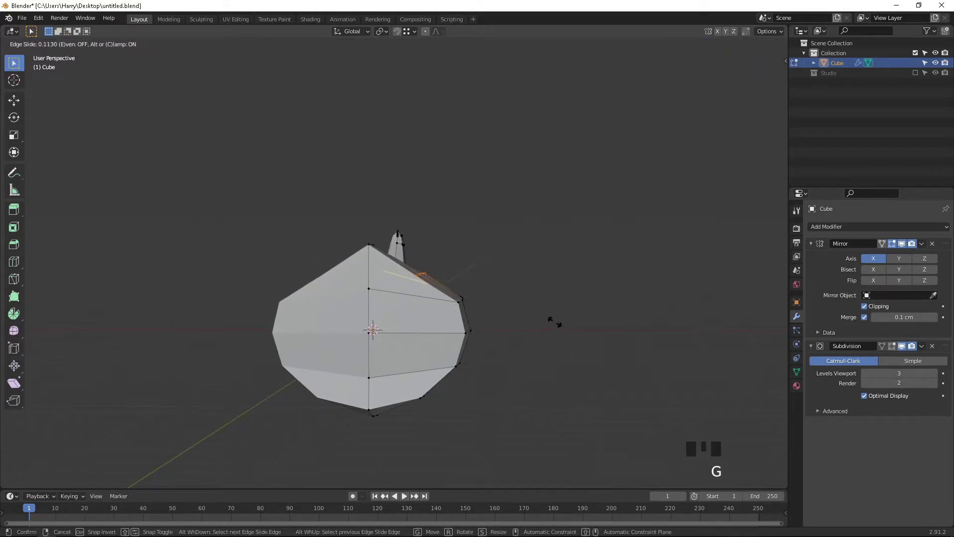
click(554, 322)
key(g)
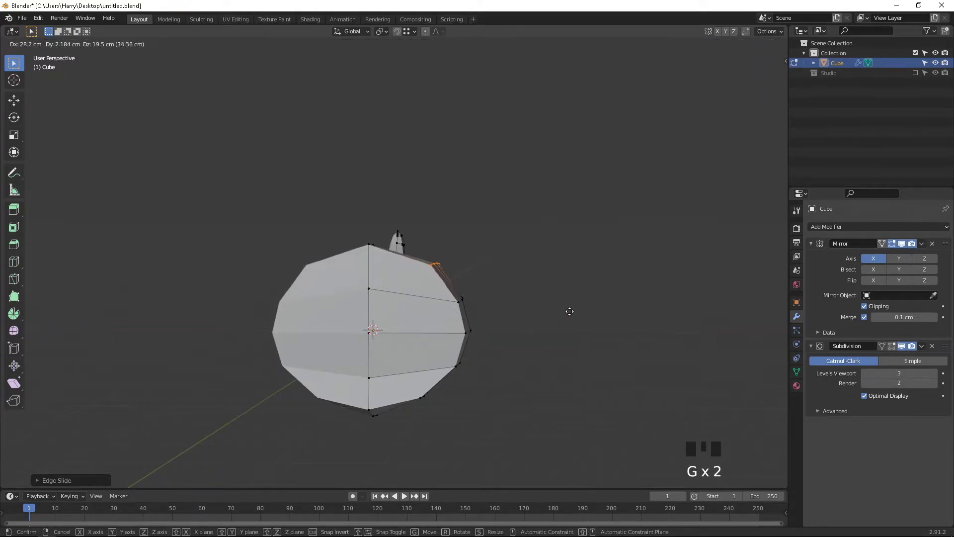
click(572, 315)
Step: Select the two side-edge vertices just ahead of the tail base and move them outward by about 14 cm along X
middle_drag(572, 315, 447, 321)
scroll(447, 321, up, 1)
scroll(374, 382, up, 1)
shift+middle_drag(552, 333, 494, 401)
click(462, 413)
click(455, 412)
shift+click(429, 407)
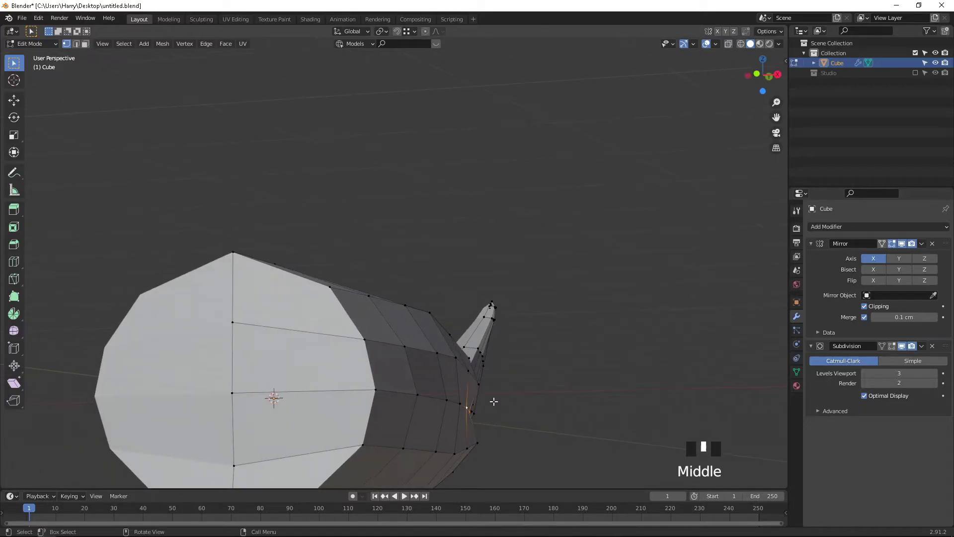
key(g)
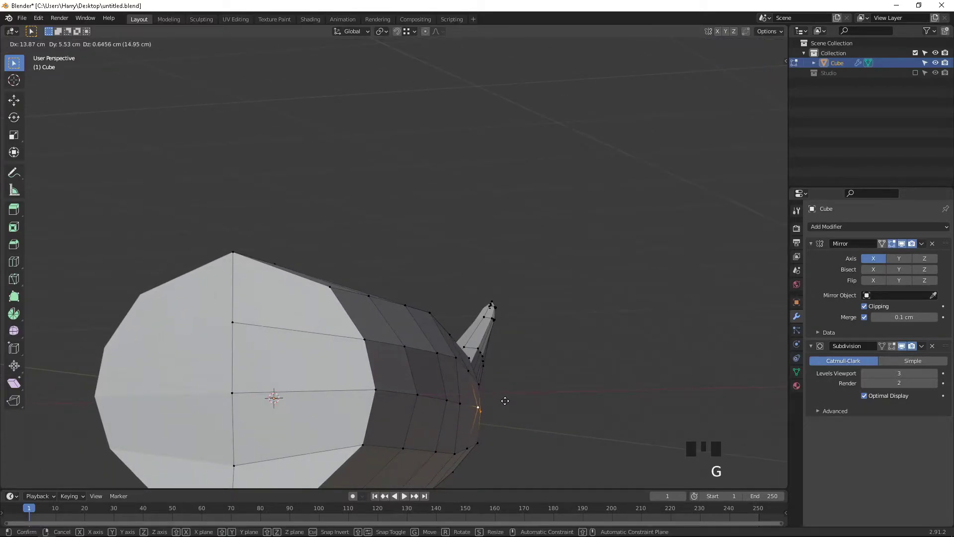
click(504, 402)
Step: Fine-tune the two side-edge vertices near the tail base, move the rear one further outward, and check the smoothed shape in Object Mode
key(g)
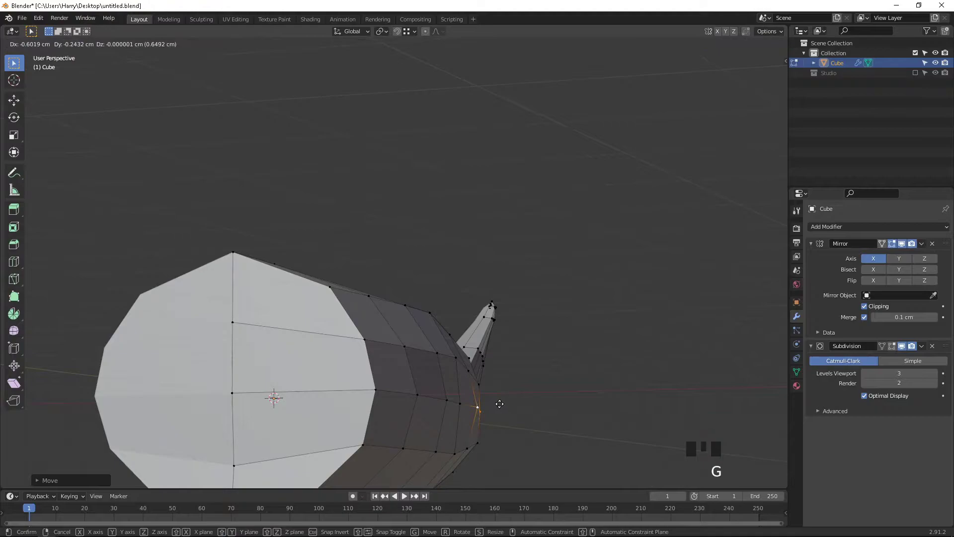
click(506, 403)
key(g)
right_click(509, 407)
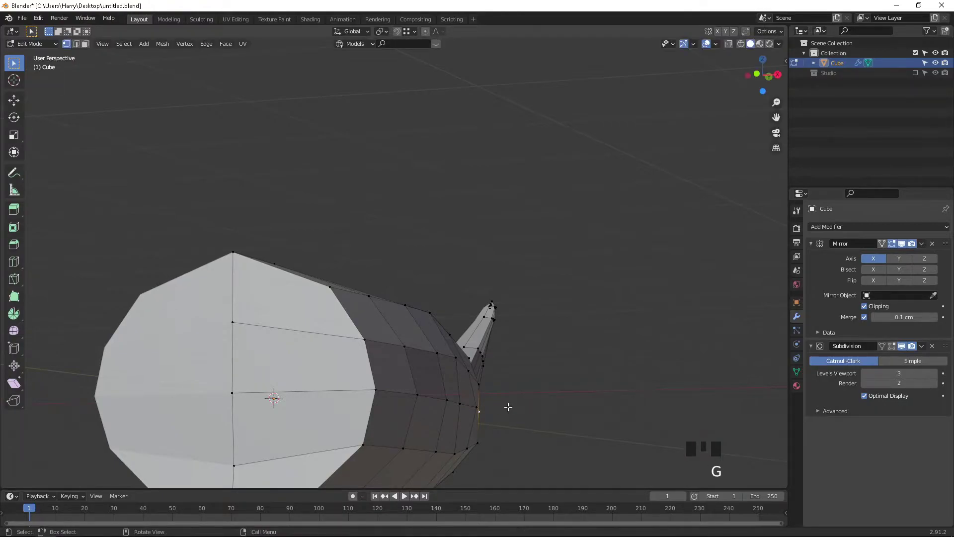
click(475, 411)
key(g)
click(505, 409)
middle_drag(519, 398, 418, 440)
key(Tab)
key(Tab)
Step: Adjust the vertices beside the back's centreline on the three rings ahead of the tail, one by one, and check the result in Object Mode
scroll(431, 427, up, 1)
click(480, 398)
click(457, 396)
middle_drag(480, 406, 462, 411)
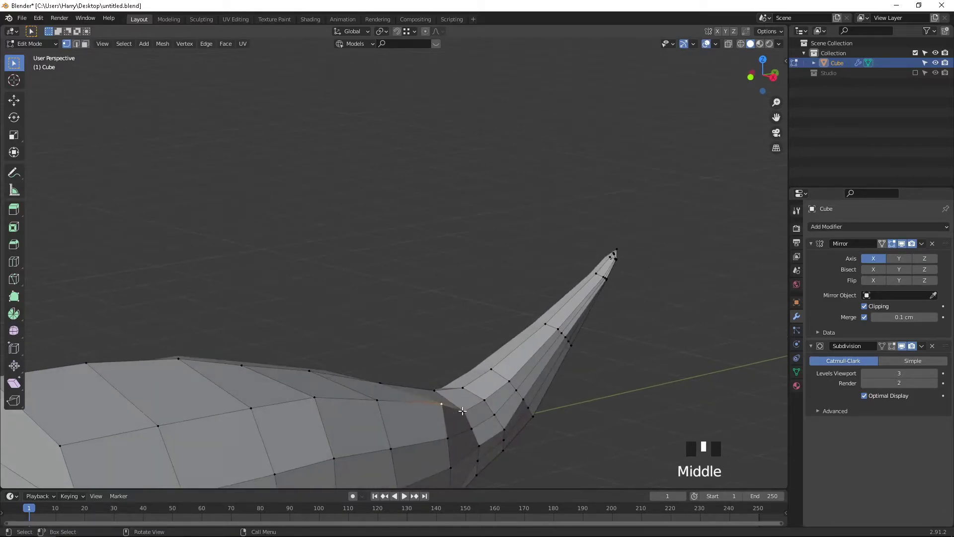
key(g)
click(381, 399)
key(g)
click(380, 401)
click(310, 388)
key(g)
click(312, 390)
scroll(314, 404, down, 3)
key(Tab)
middle_drag(357, 413, 405, 407)
Step: In Edit Mode, select the front ring's bottom centre and adjacent lower-side vertices and lower them by about 11 cm
key(Tab)
shift+middle_drag(409, 478, 447, 334)
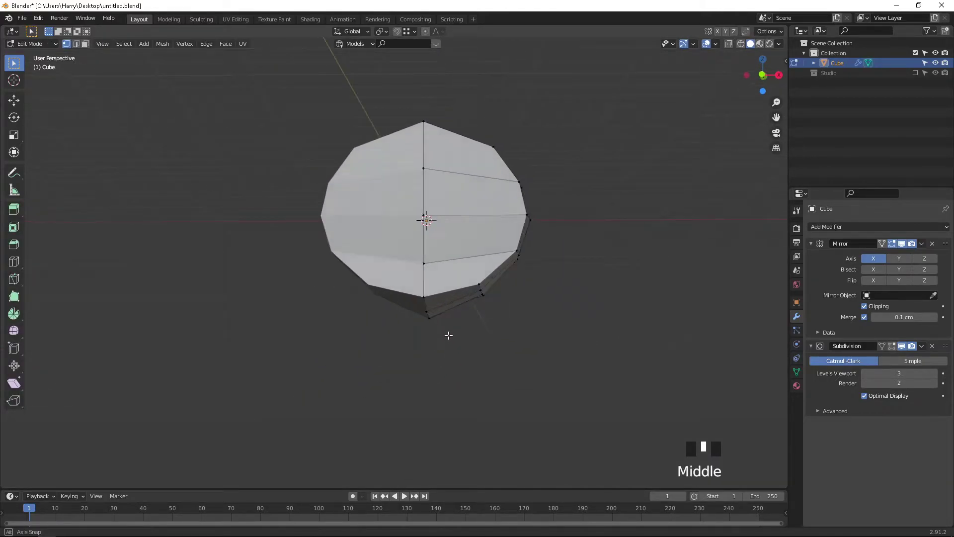
shift+click(478, 286)
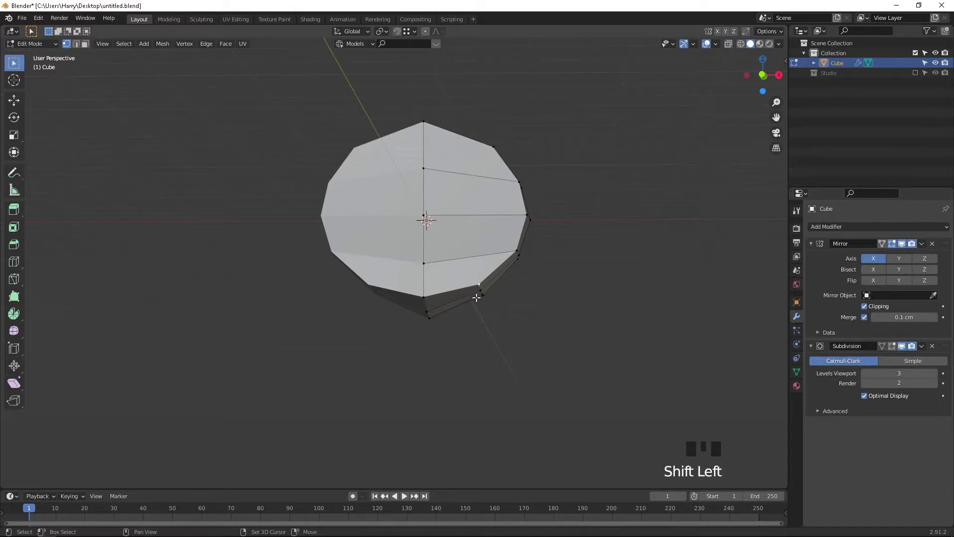
shift+click(430, 297)
middle_drag(485, 329, 414, 309)
shift+click(383, 264)
middle_drag(328, 287, 358, 295)
click(469, 288)
shift+click(421, 302)
key(g)
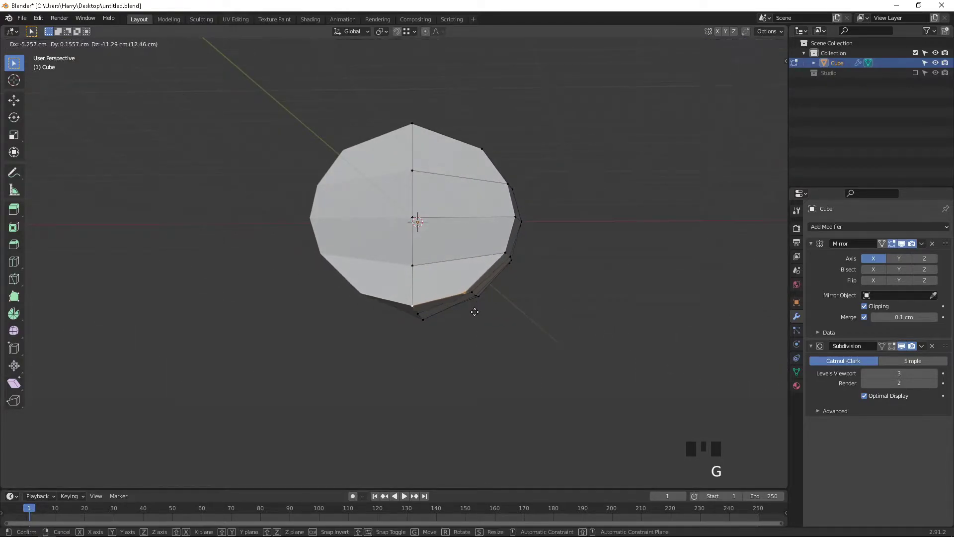
click(475, 297)
Step: Move the front ring's lower-side vertex about 5 cm outward and 8 cm up, and readjust the bottom of the front ring
key(g)
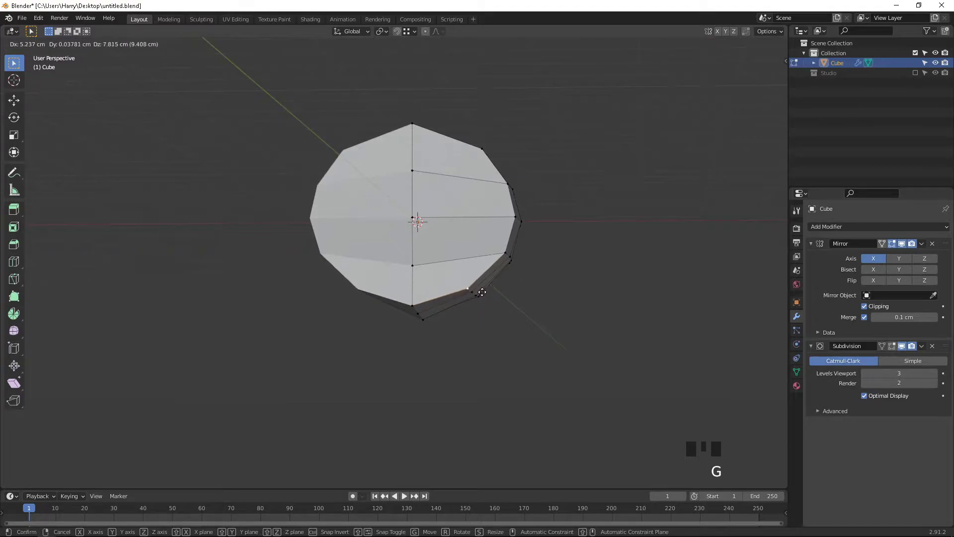
click(438, 301)
key(g)
Step: Inspect the smoothed body in Object Mode from several angles and save the file
key(Tab)
middle_drag(419, 294, 612, 398)
key(ctrl+s)
scroll(396, 321, down, 3)
scroll(523, 390, up, 2)
Step: Select the four front end faces in face mode and flatten them by scaling along Y in the right side view
key(KP_3)
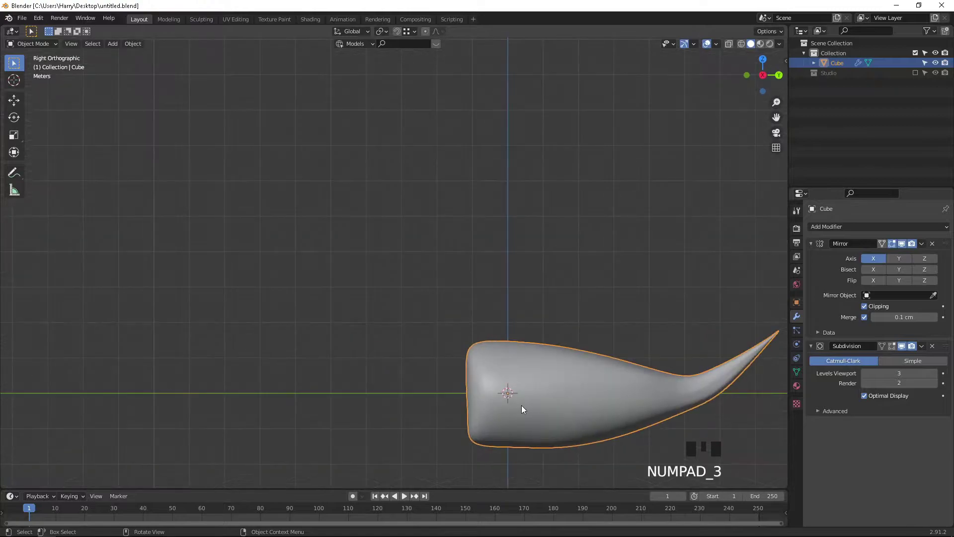
shift+middle_drag(506, 421, 540, 342)
key(Tab)
key(3)
click(419, 307)
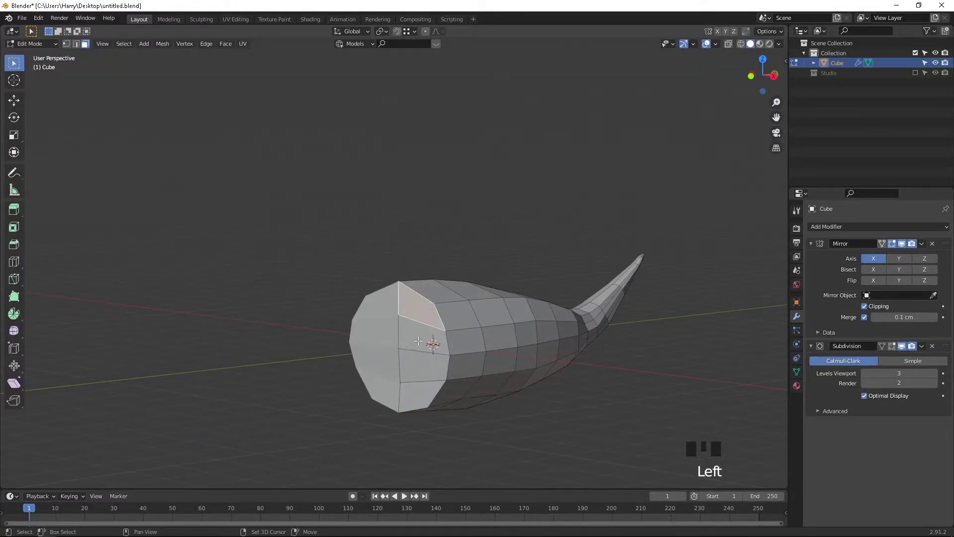
shift+click(423, 338)
shift+click(424, 366)
shift+click(407, 400)
middle_drag(507, 394, 471, 389)
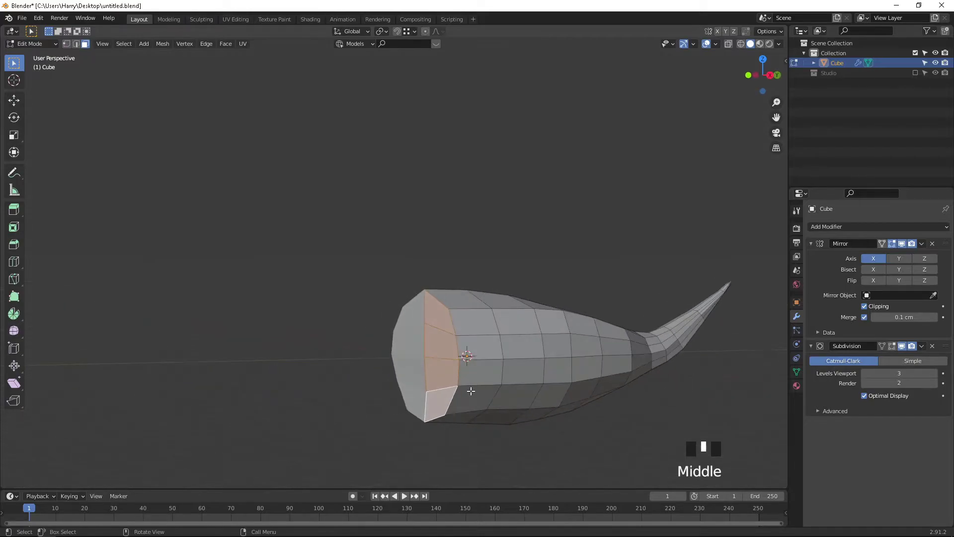
key(KP_3)
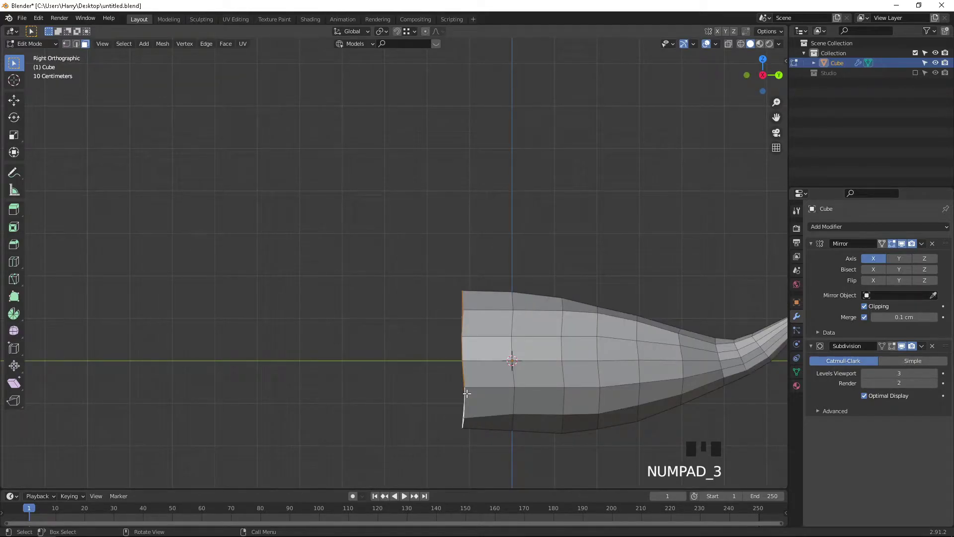
key(s)
key(y)
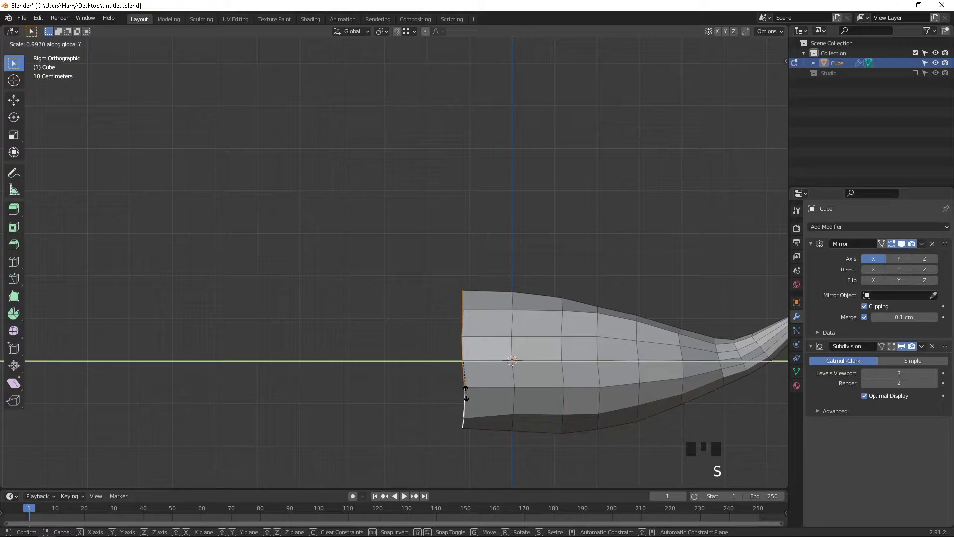
click(457, 396)
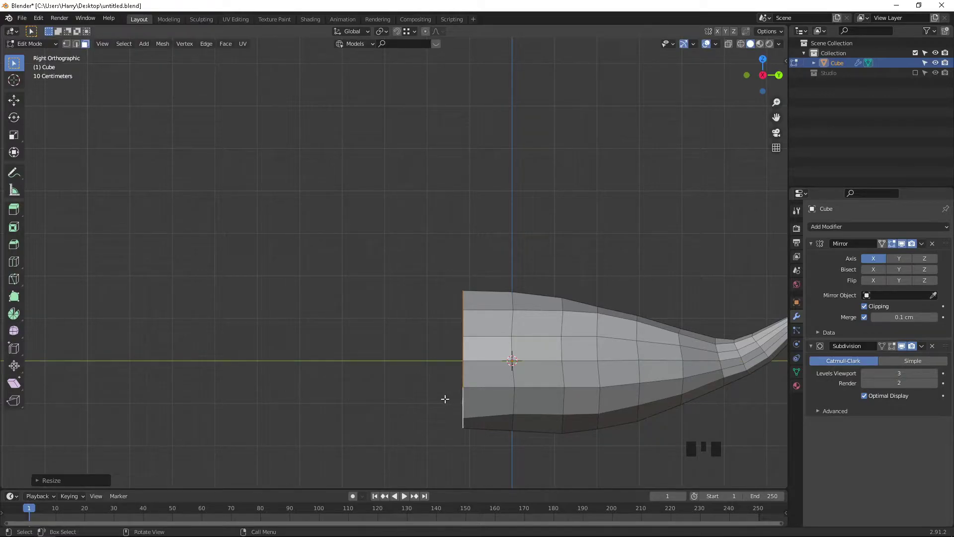
Step: Extrude the front faces forward by about one ring's length and scale the new end down slightly
key(e)
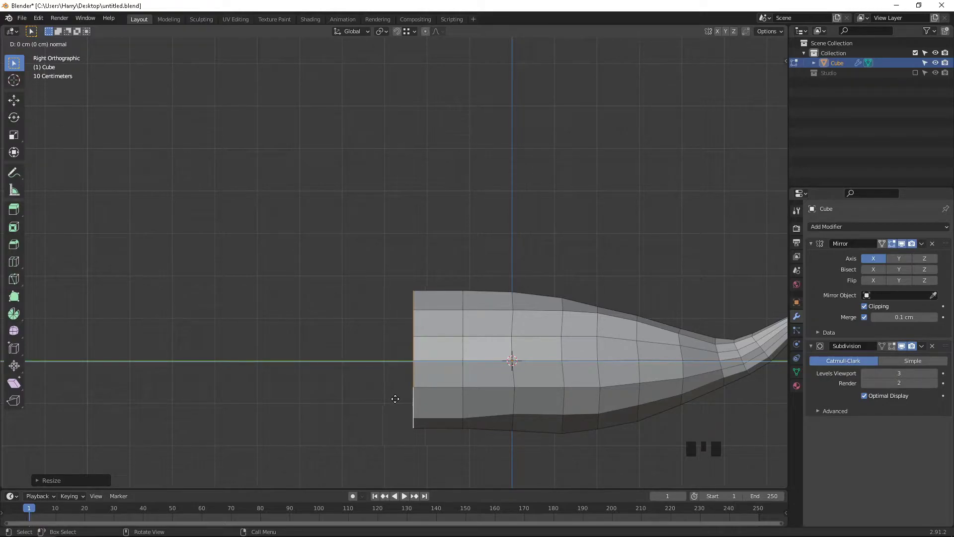
click(396, 399)
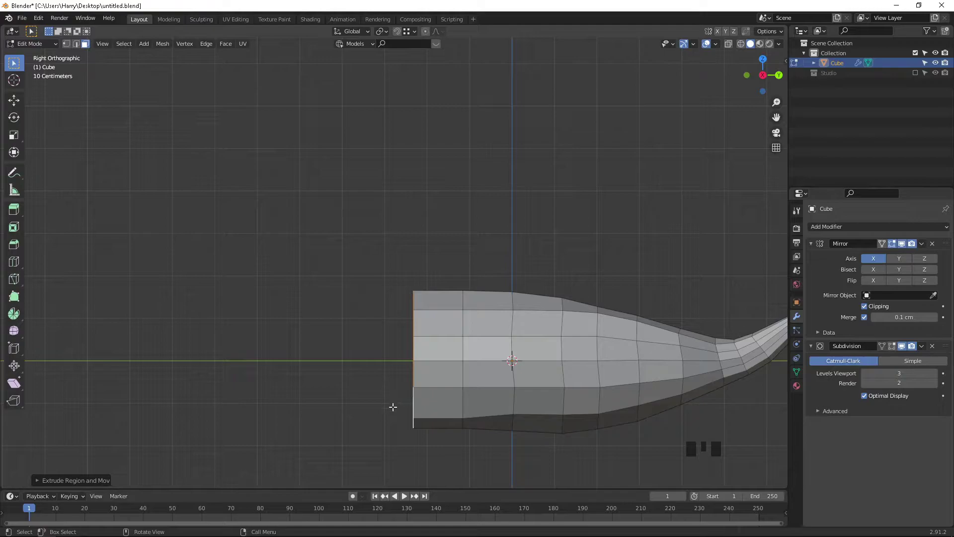
key(s)
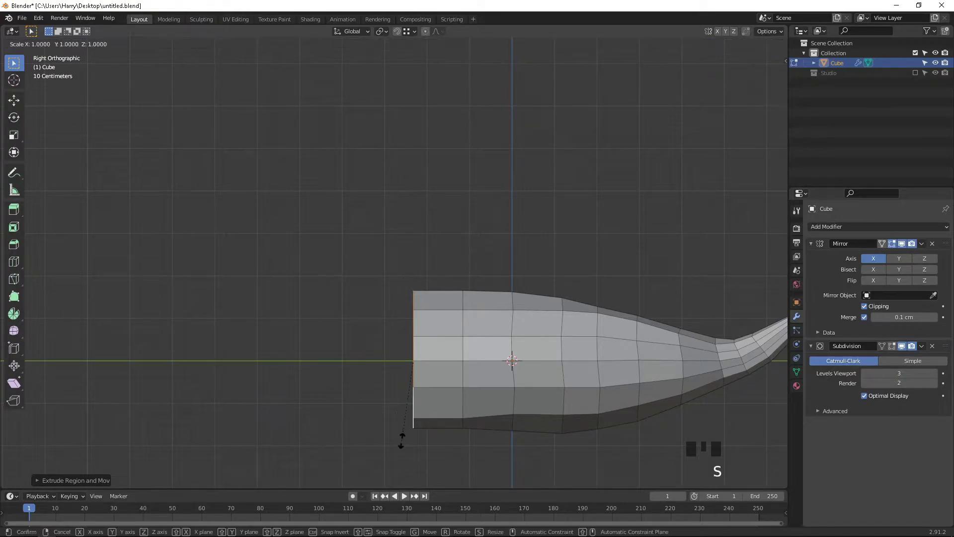
click(403, 433)
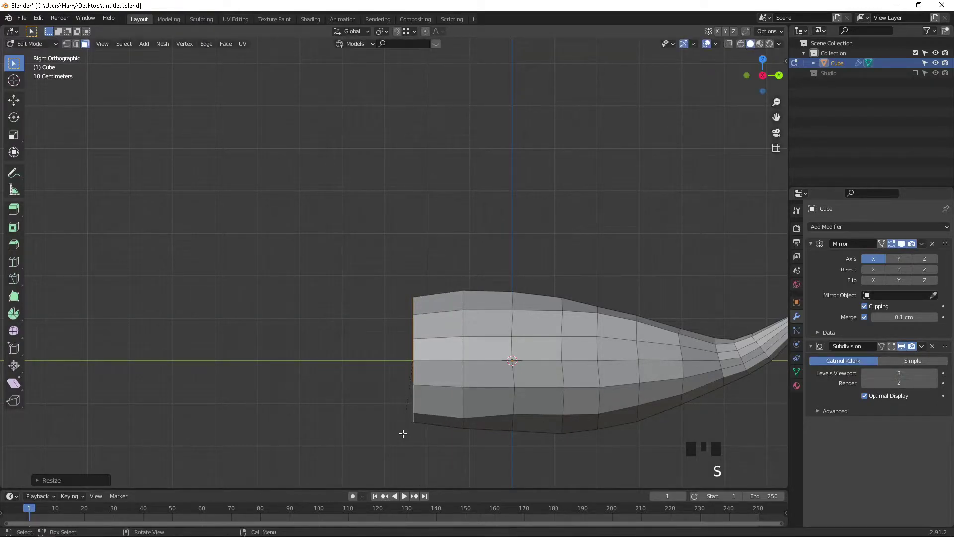
Step: Extrude the front end again by a shorter segment and scale it to roughly two-thirds to taper the body's front
key(e)
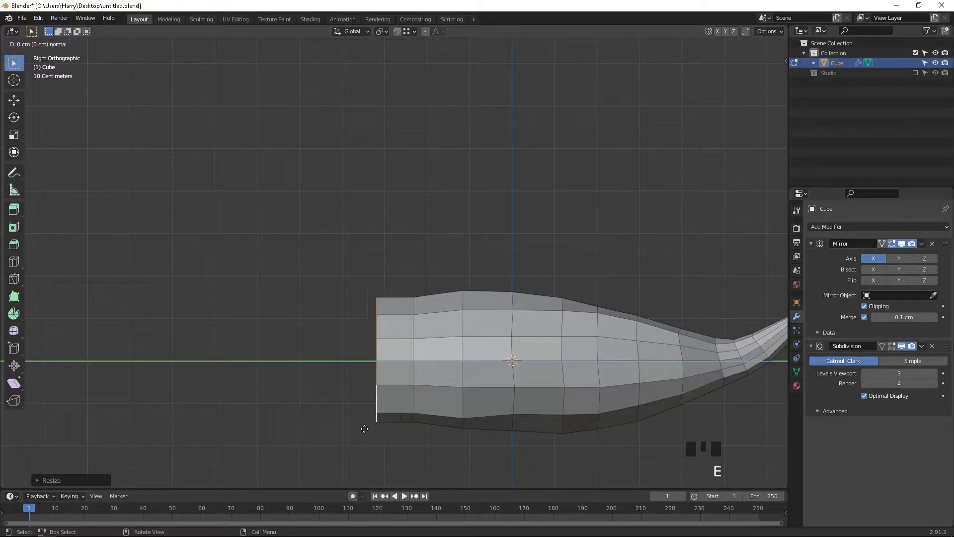
click(362, 428)
key(s)
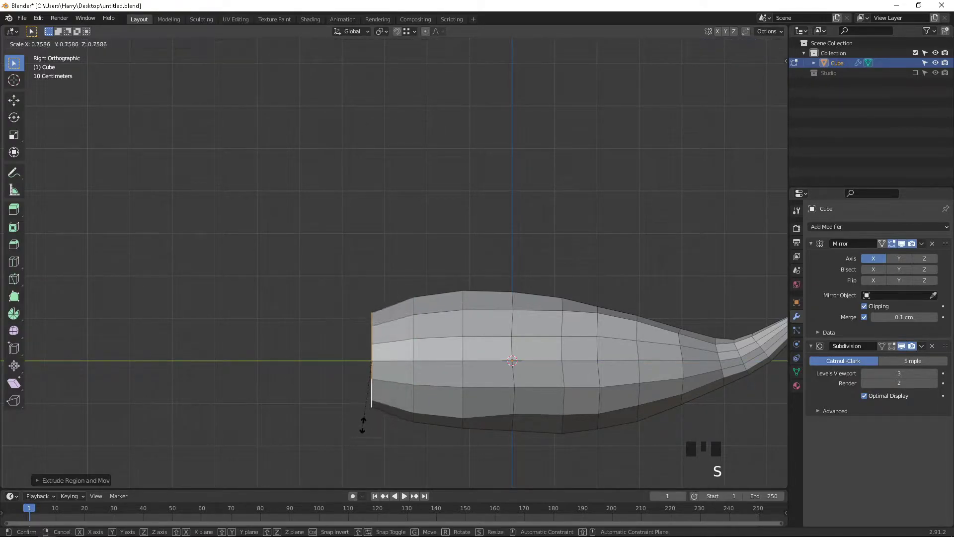
click(365, 417)
Step: Tilt the front end faces to face slightly upward and move them about 25 cm back and 42 cm up
key(r)
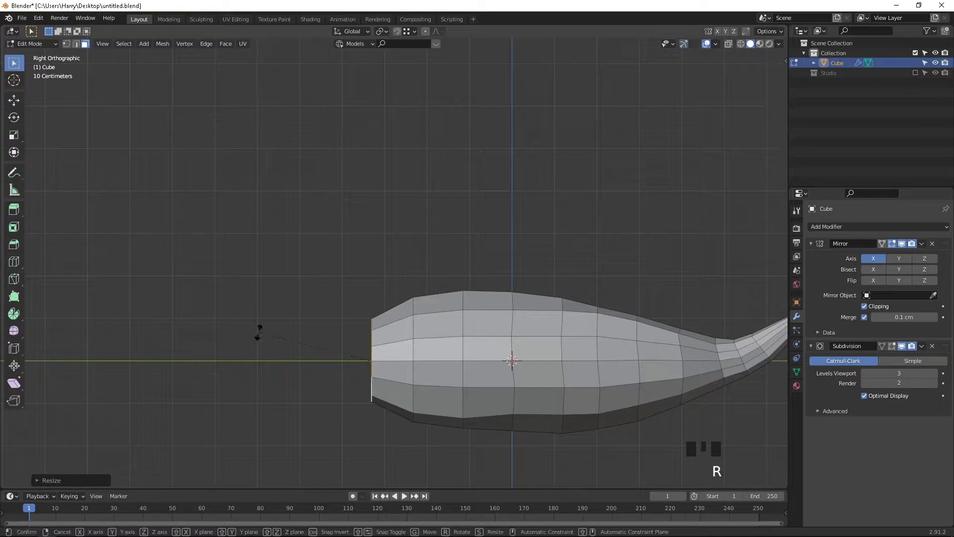
click(266, 306)
key(g)
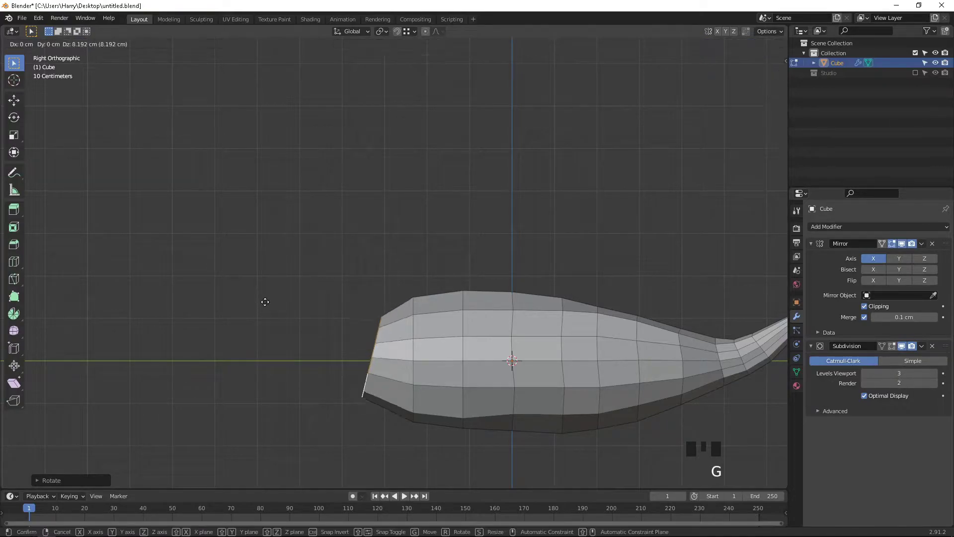
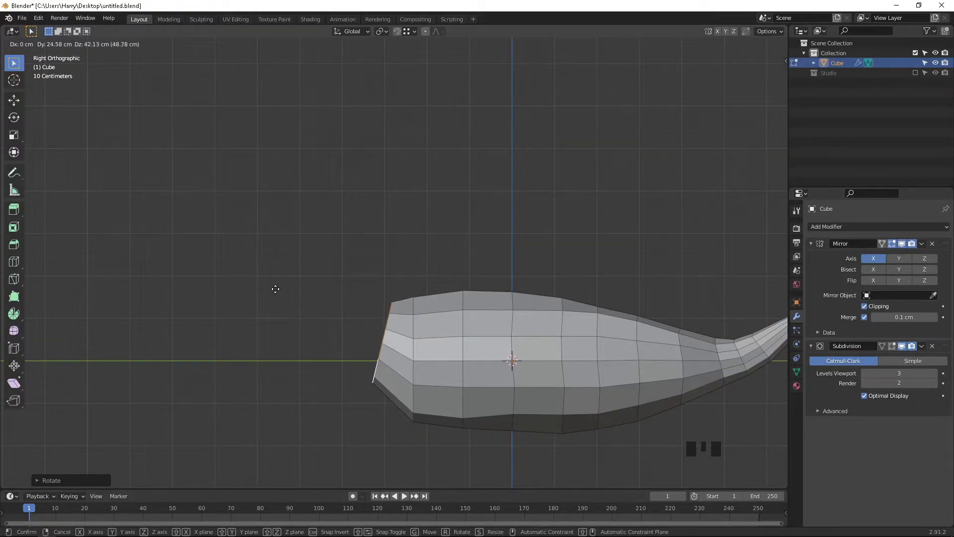
click(276, 289)
Step: Extrude the tilted front end by one short segment, then rotate and raise it to bend the neck upward
key(e)
click(241, 264)
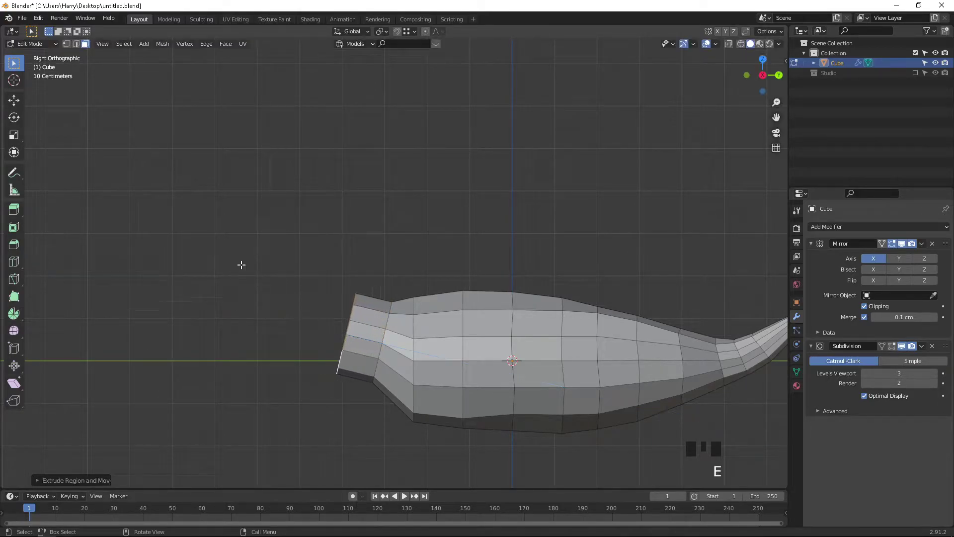
key(r)
click(242, 294)
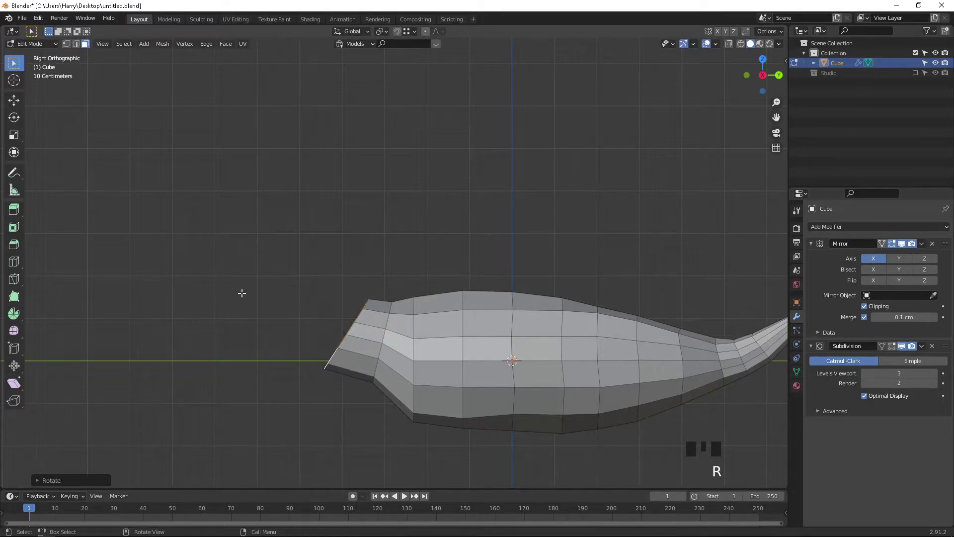
key(g)
click(248, 342)
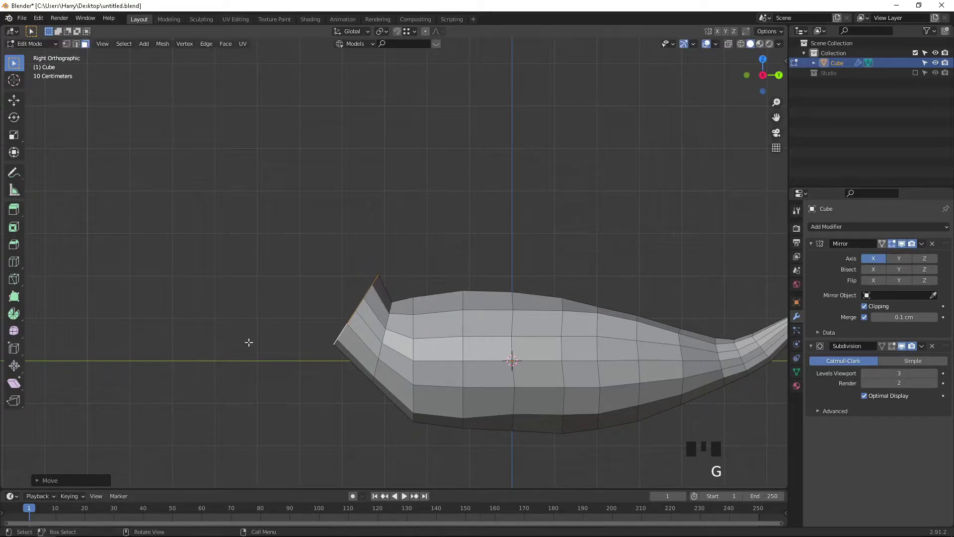
key(r)
click(237, 300)
key(g)
click(239, 312)
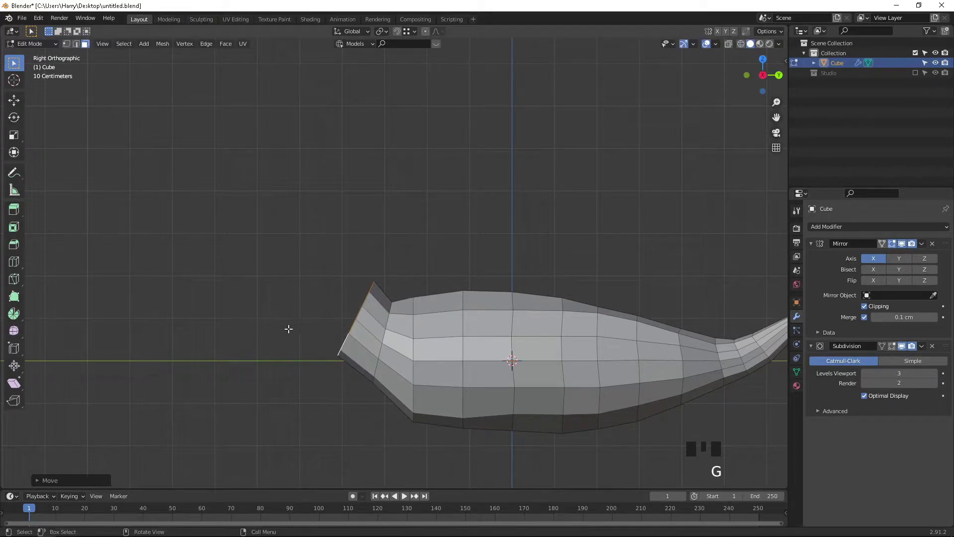
Step: Select the edge loop at the base of the neck and edge-slide it slightly toward the body, by a factor of about -0.18
alt+click(389, 319)
key(2)
click(390, 319)
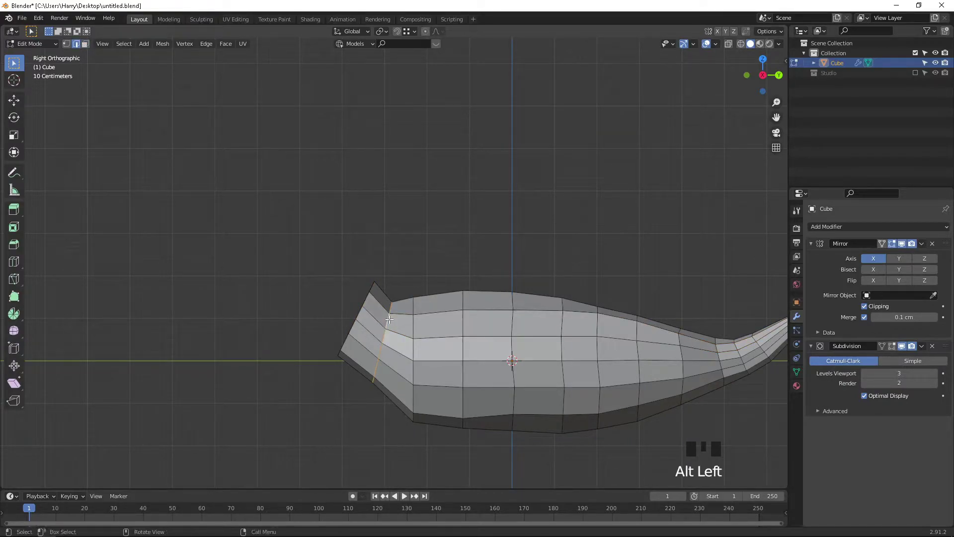
key(g)
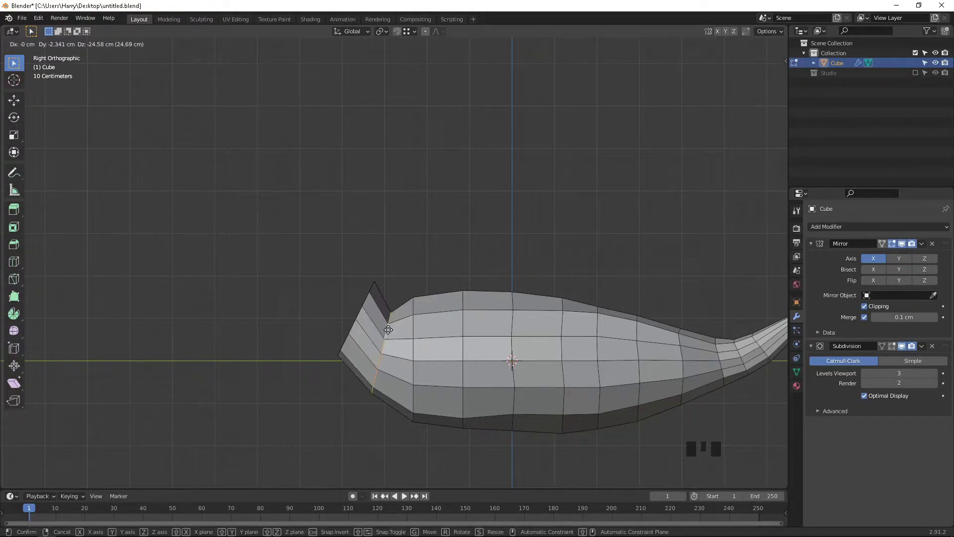
key(g)
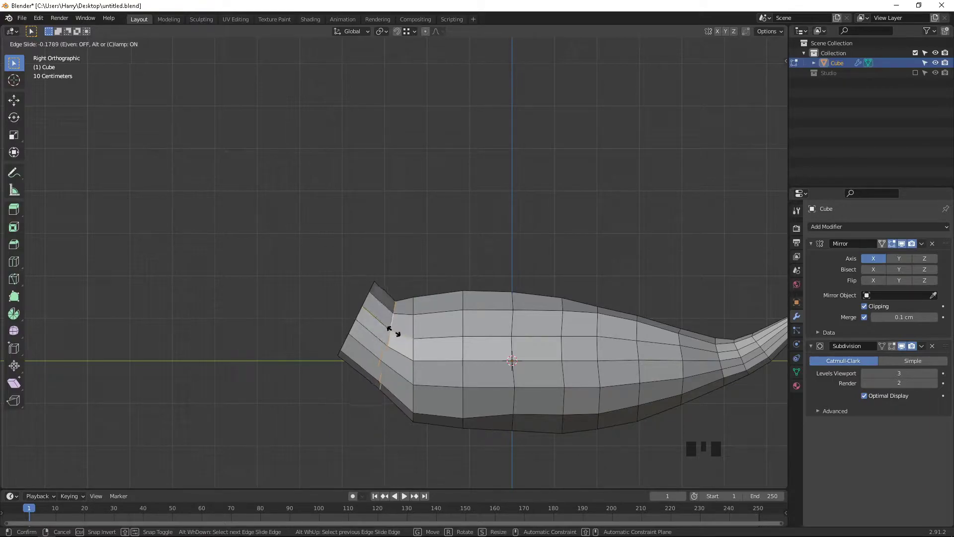
click(393, 331)
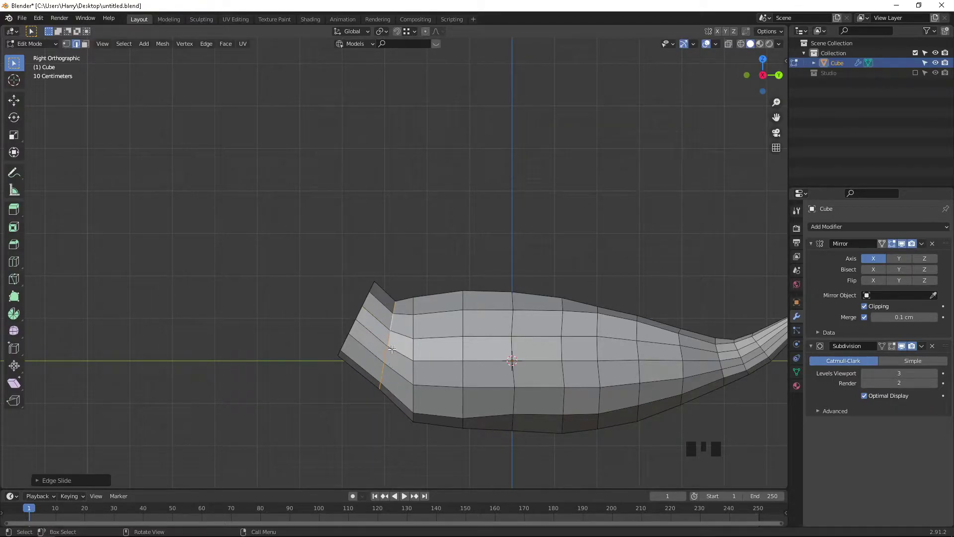
scroll(393, 350, down, 2)
key(Tab)
middle_drag(399, 360, 492, 316)
key(Tab)
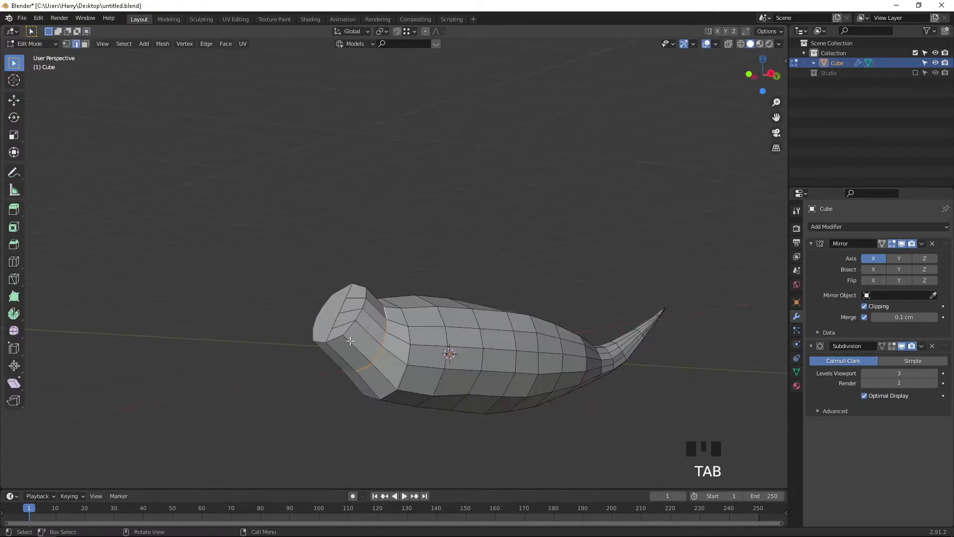
Step: Select all the faces closing the neck's front end in face mode and return to the right side view
shift+middle_drag(401, 348, 496, 350)
scroll(477, 389, up, 2)
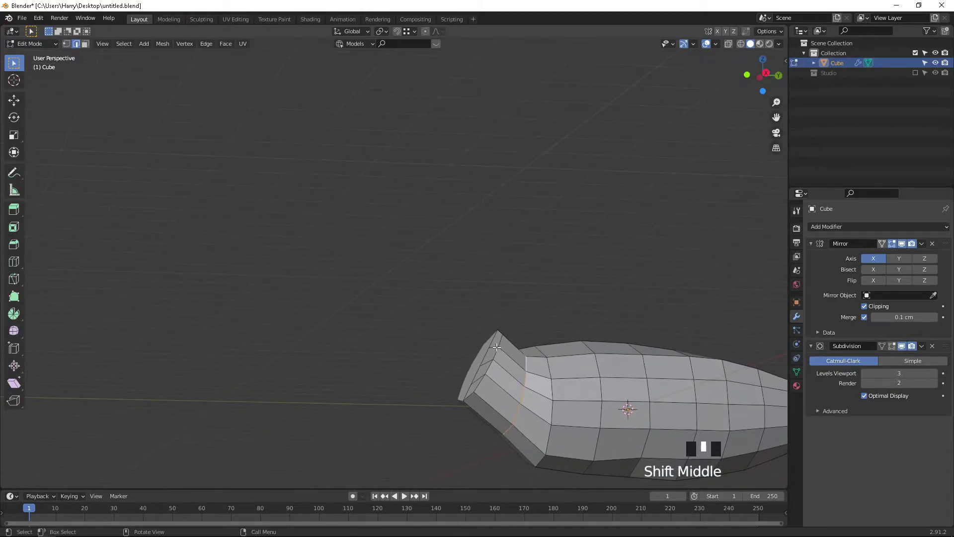
click(485, 350)
key(3)
shift+click(485, 358)
shift+click(483, 359)
shift+click(493, 347)
shift+click(480, 374)
shift+click(471, 392)
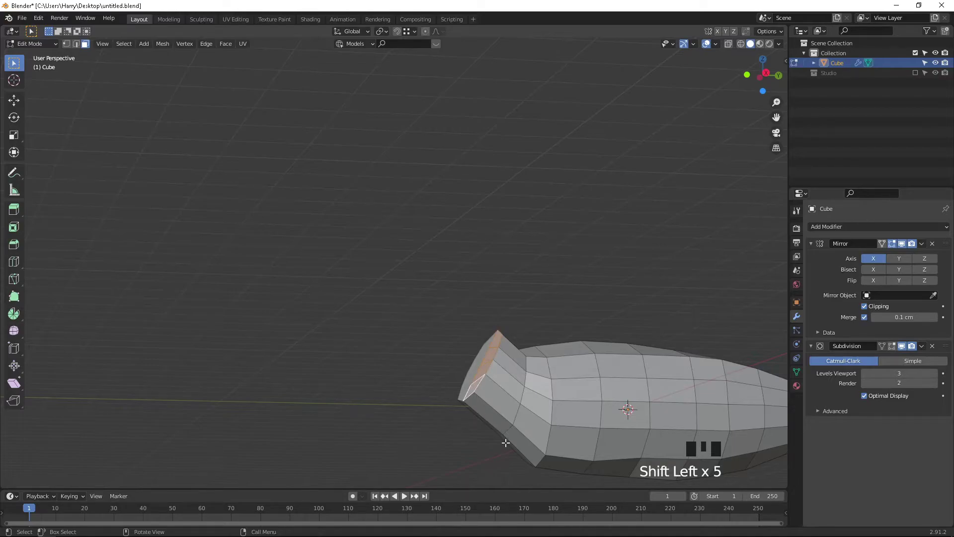
key(KP_3)
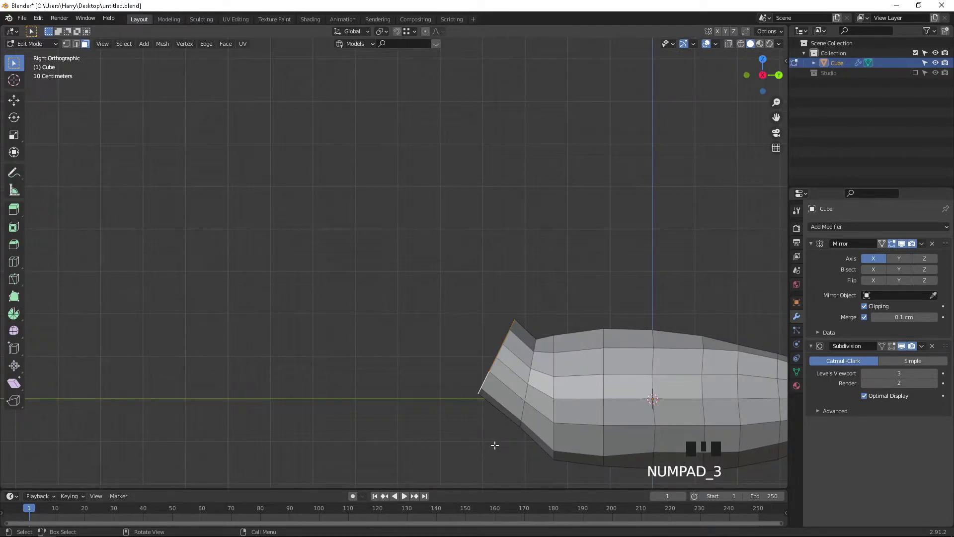
Step: Extrude the neck's end about 32 cm forward, nudge it upward and rotate it slightly toward vertical
key(e)
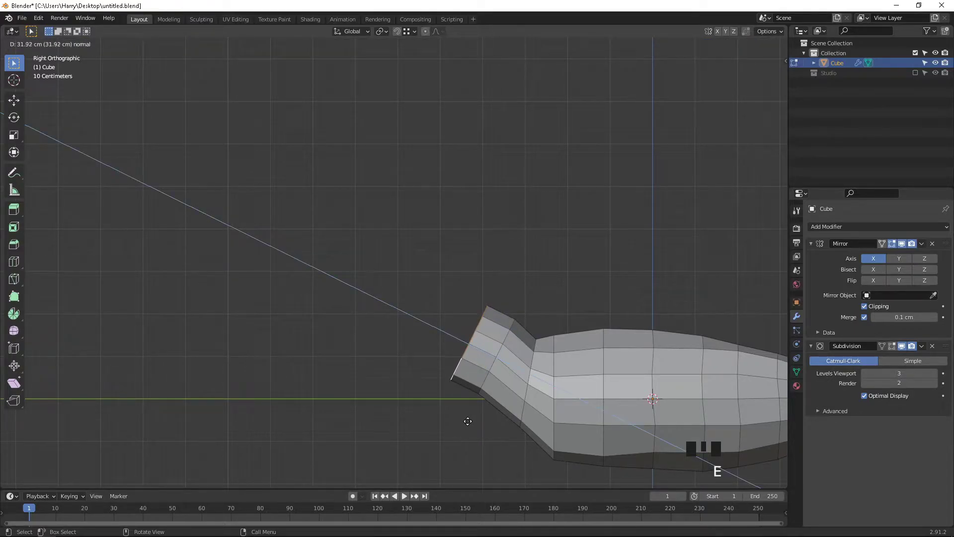
click(466, 421)
key(g)
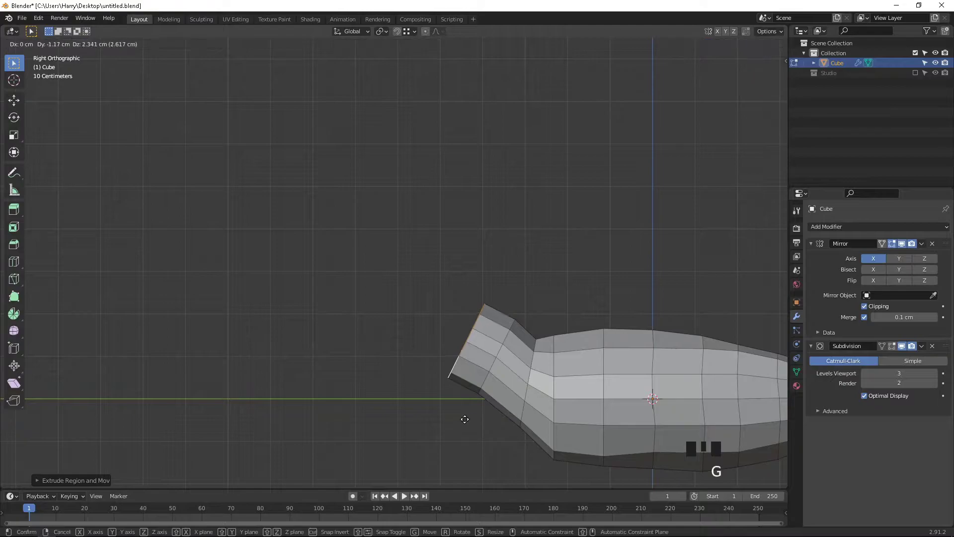
click(466, 419)
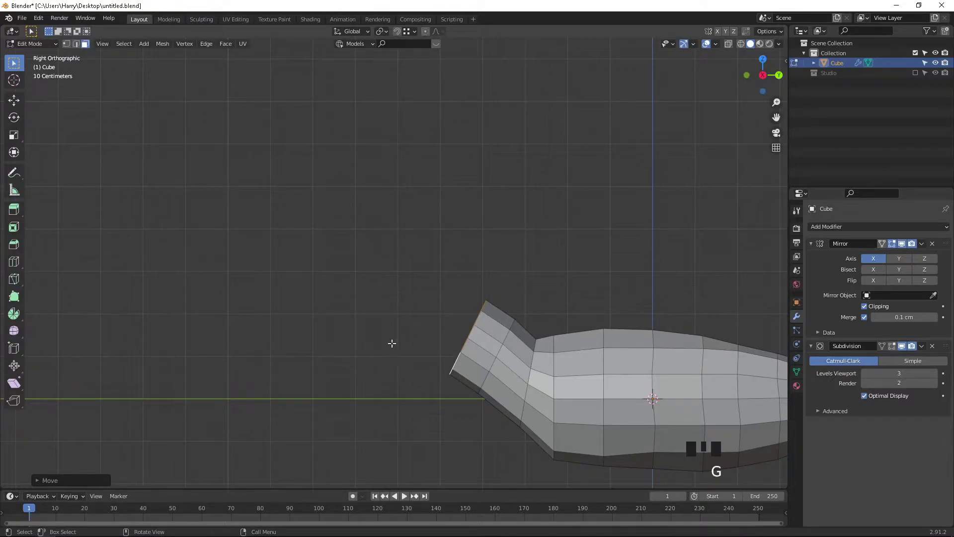
key(r)
click(390, 352)
Step: Extrude another neck segment, rotate its end about -17° to near vertical and scale it to about 0.92
key(e)
click(348, 354)
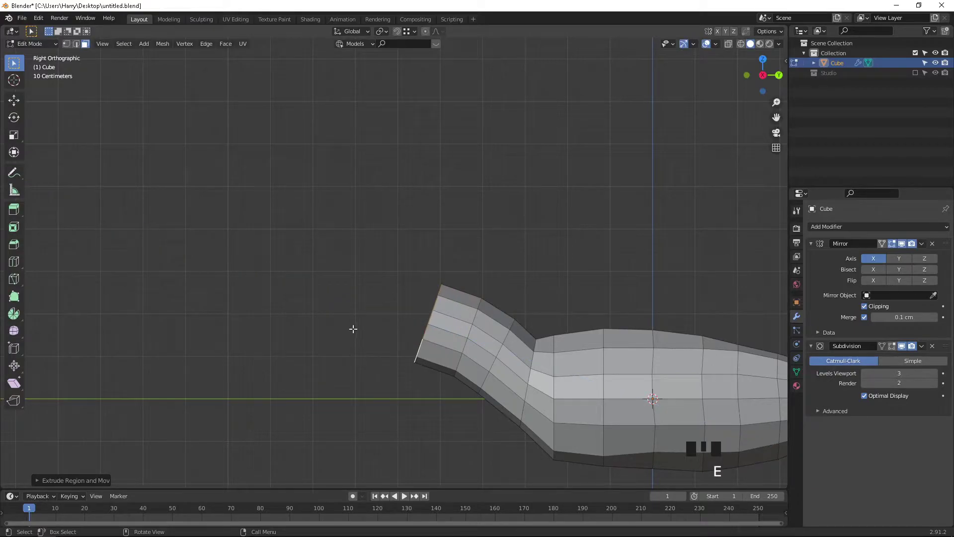
key(r)
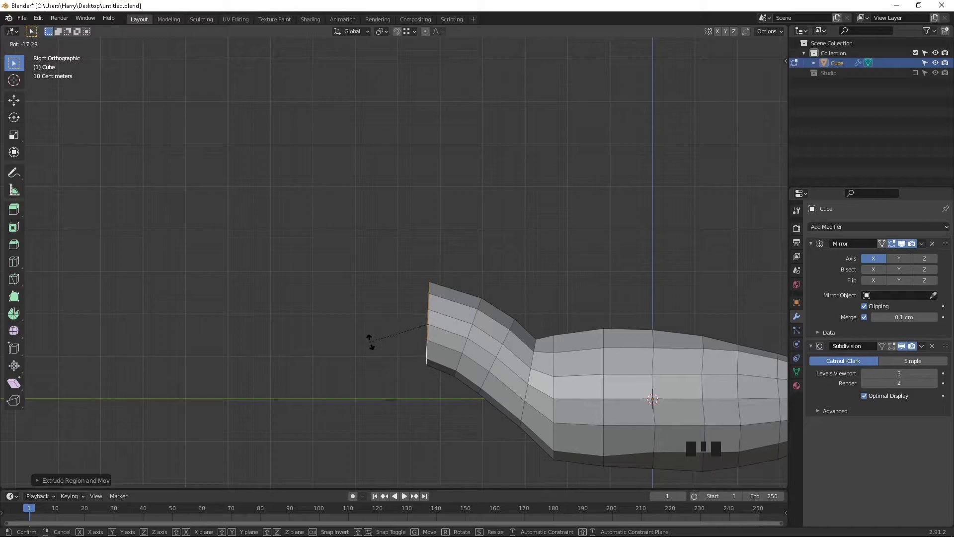
click(370, 341)
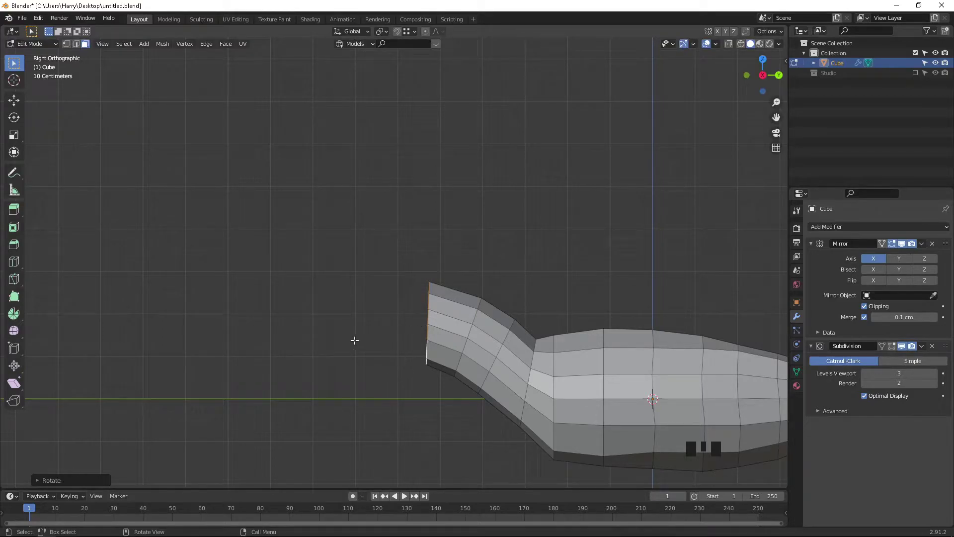
key(s)
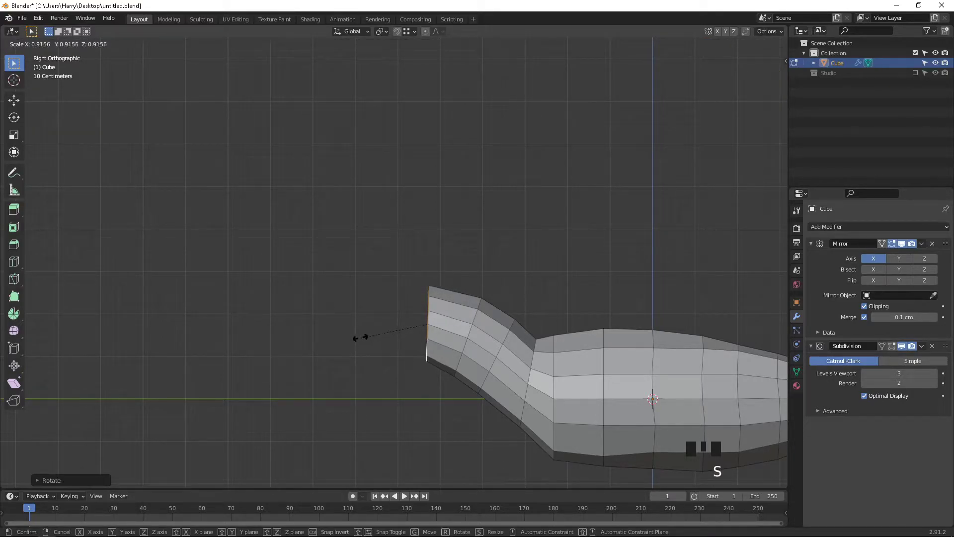
click(361, 338)
Step: Extrude the upright front end forward by a short segment and check the smoothed shape in Object Mode
key(e)
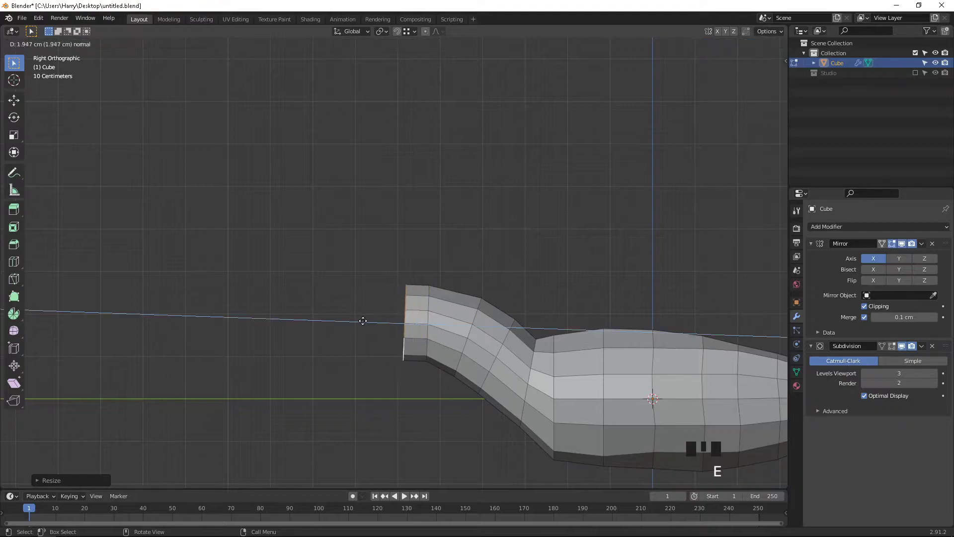
click(355, 322)
middle_drag(356, 322, 512, 340)
scroll(359, 337, up, 2)
key(Tab)
scroll(483, 366, down, 3)
scroll(471, 306, up, 3)
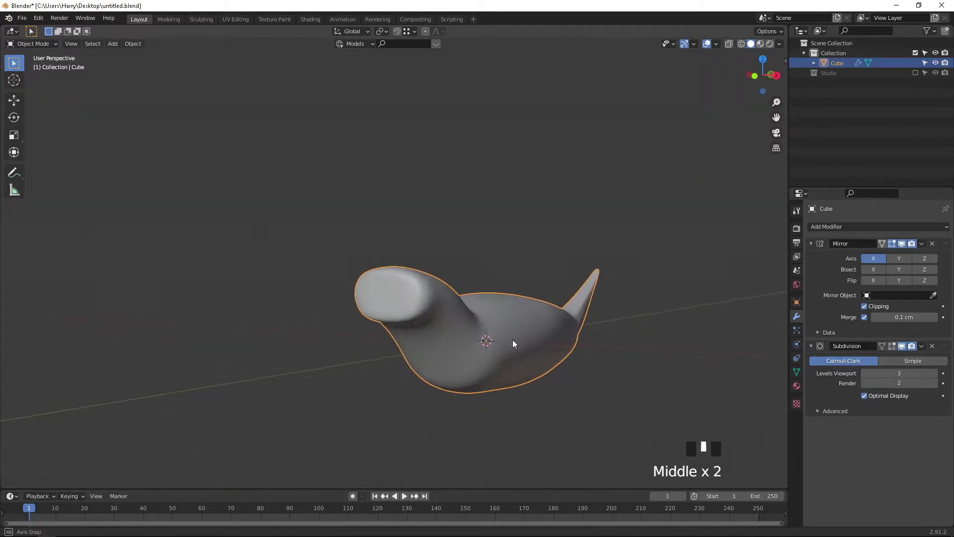
Step: Select the three lower centre-line vertices of the front end in vertex mode and move them about 50 cm forward along Y
key(Tab)
scroll(391, 336, up, 3)
shift+middle_drag(391, 336, 441, 318)
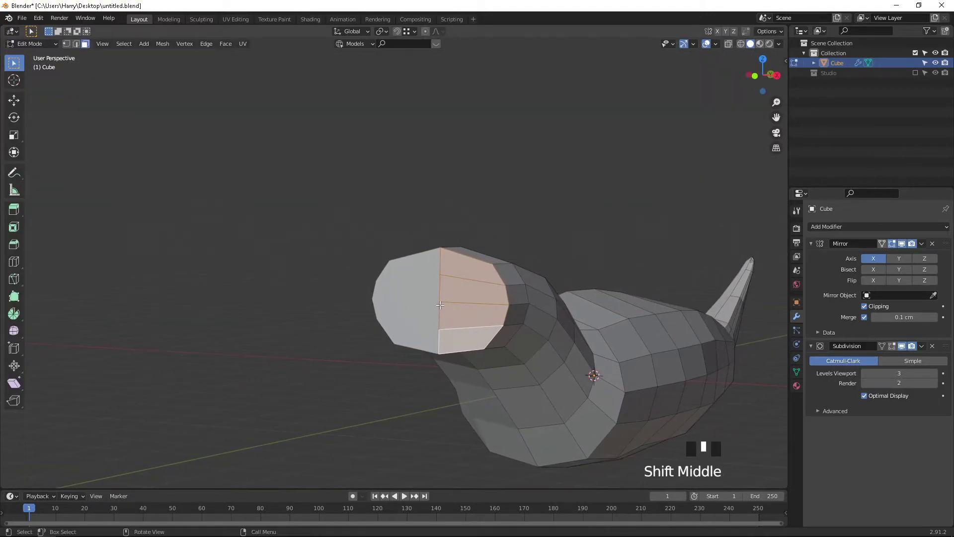
key(1)
click(439, 308)
scroll(440, 305, up, 2)
mouse_move(439, 305)
middle_down()
mouse_move(422, 304)
mouse_move(438, 313)
middle_up()
shift+click(485, 366)
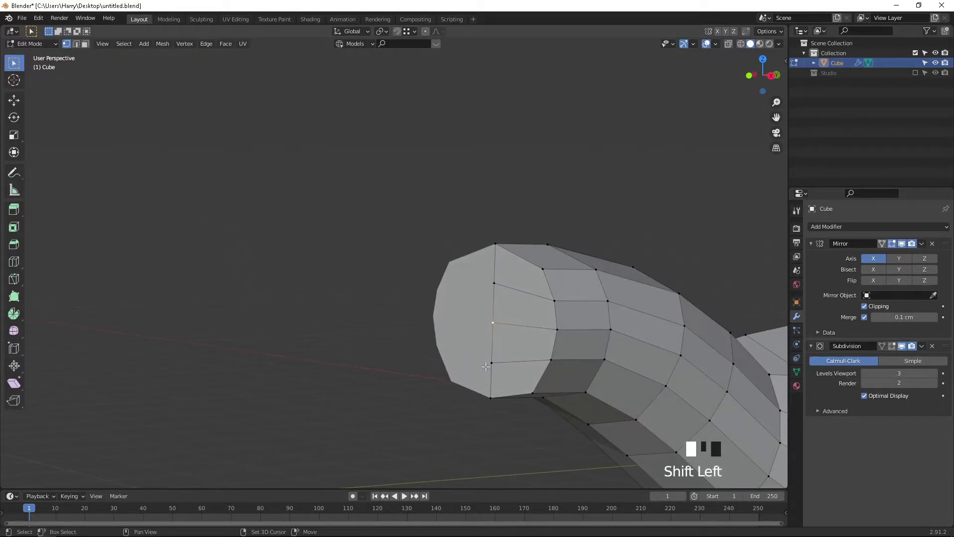
shift+click(485, 392)
key(g)
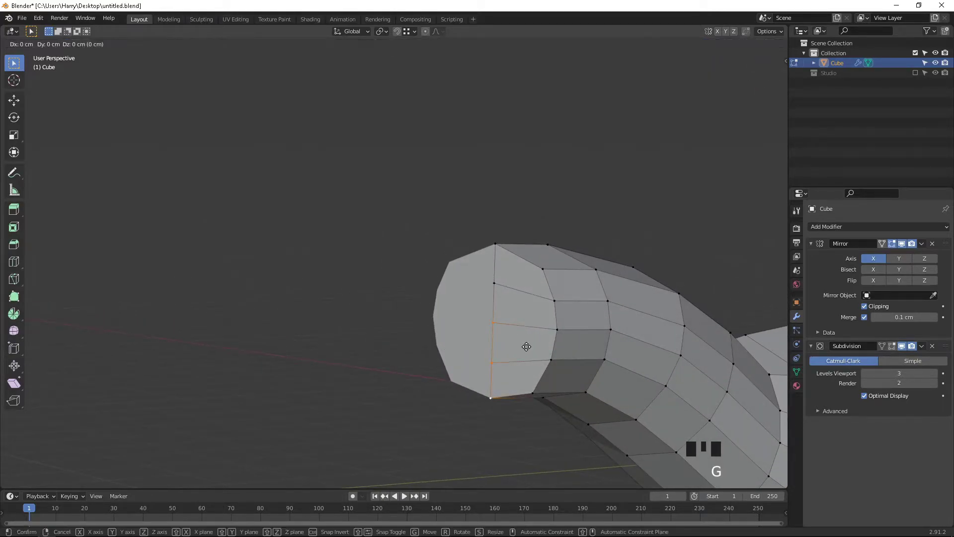
key(y)
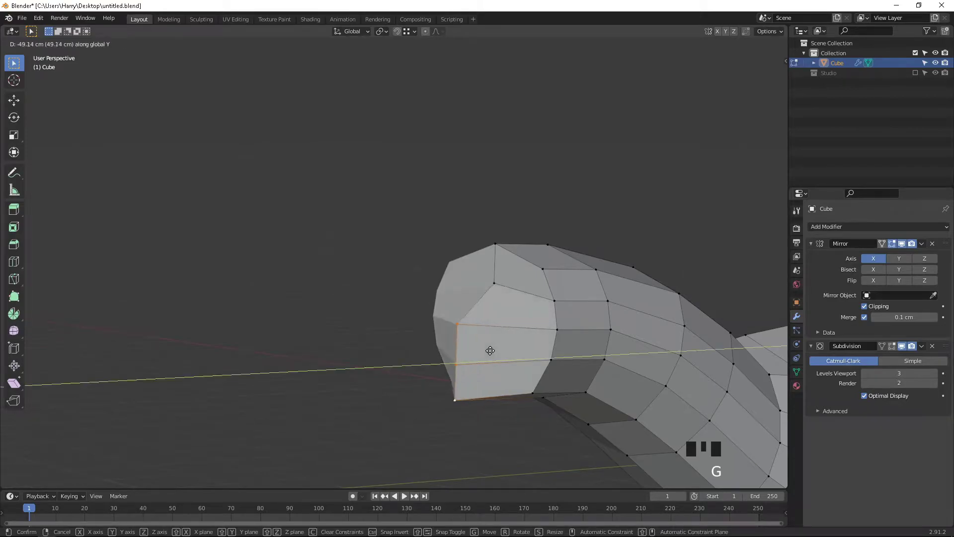
click(486, 351)
Step: Select the two upper centre-line vertices of the front end and move them a shorter distance forward along Y
click(484, 287)
shift+click(486, 250)
key(g)
key(y)
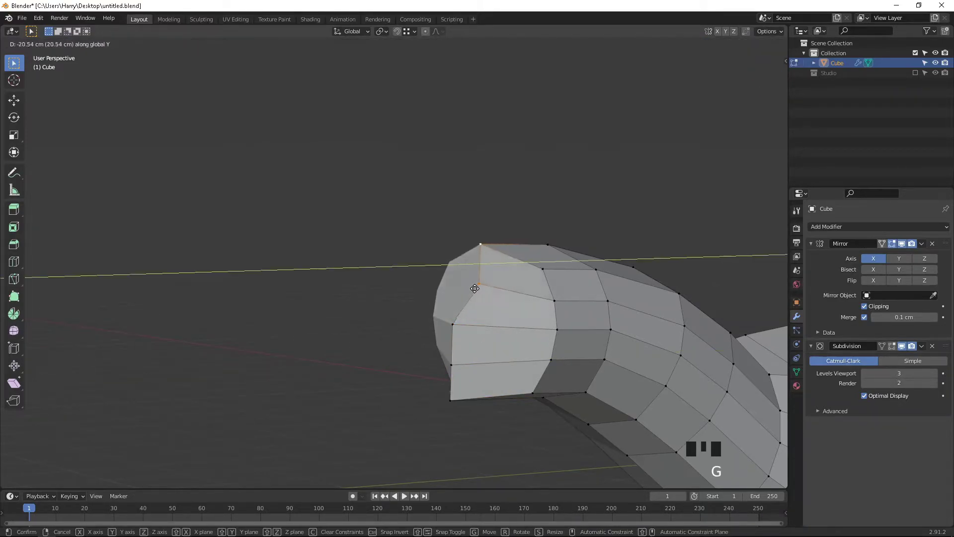
click(510, 342)
Step: Reselect the three lower centre-line vertices of the front end and pull them further forward to lengthen the snout
middle_drag(509, 343, 433, 354)
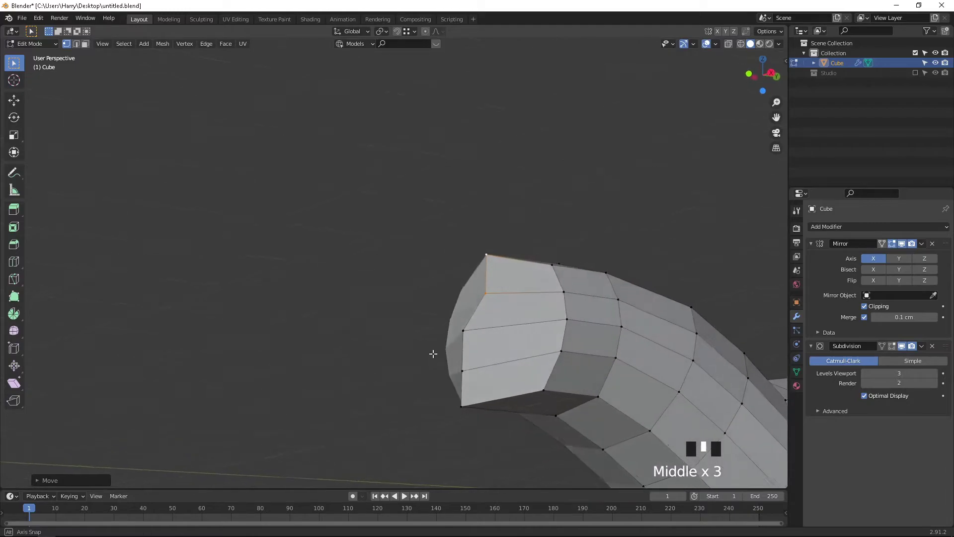
click(457, 344)
shift+click(464, 376)
shift+click(461, 402)
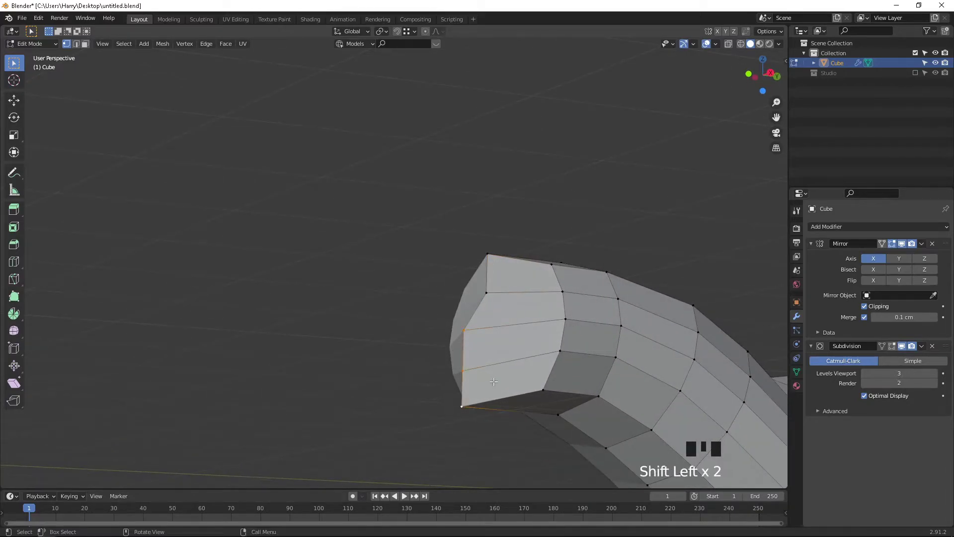
key(g)
click(463, 381)
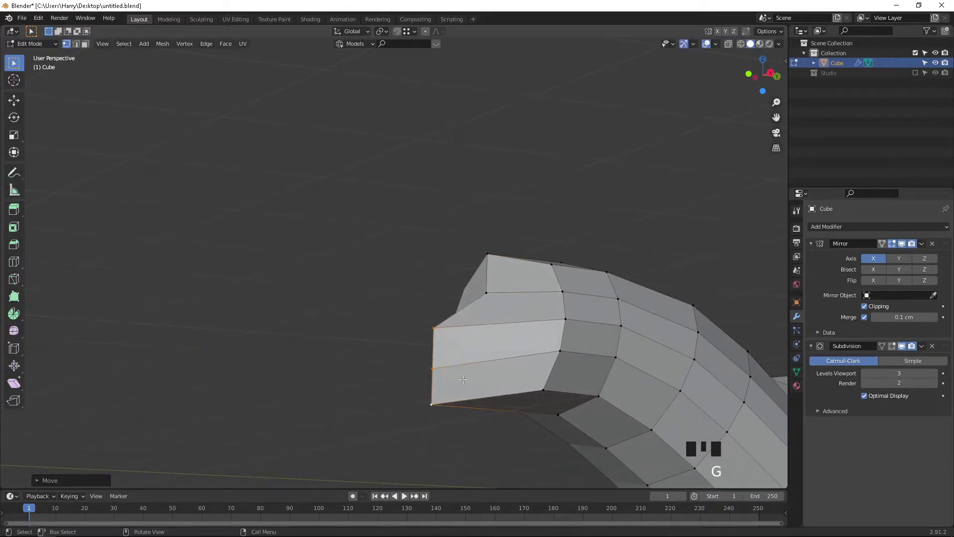
Step: Select the five outer rim vertices at the side of the snout and move them inward about 27 cm to narrow it
middle_drag(470, 286, 495, 304)
middle_drag(493, 266, 525, 277)
click(526, 268)
shift+click(539, 304)
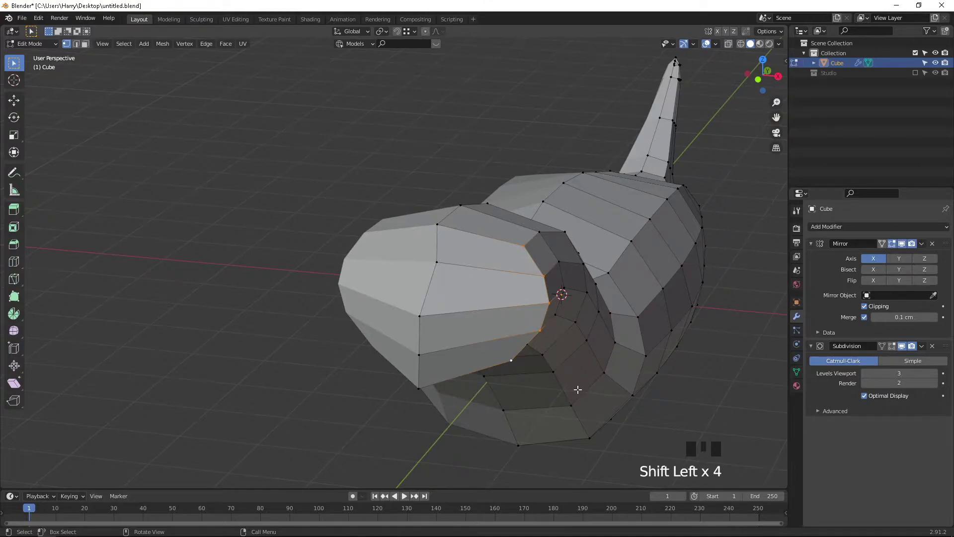
key(g)
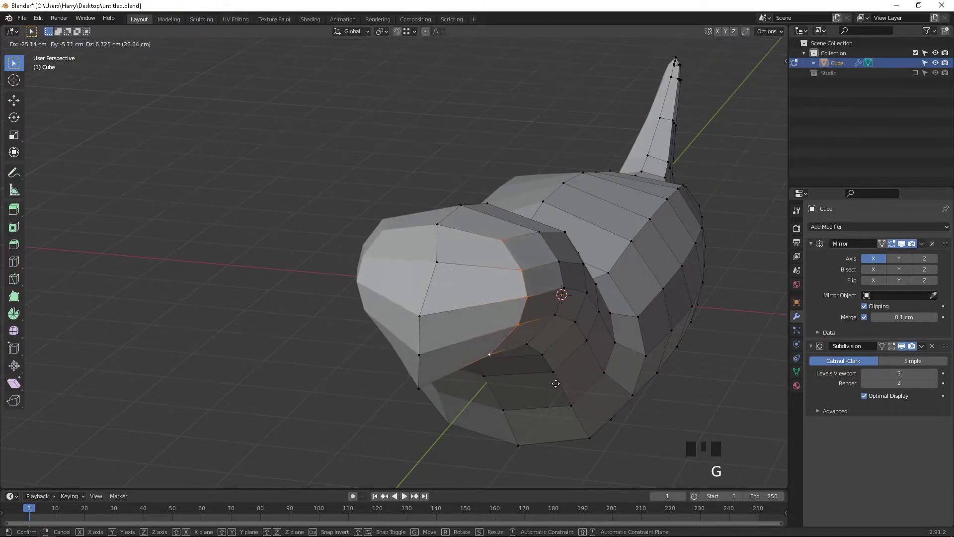
click(556, 383)
Step: Move the centre-line vertex below the brow about 22 cm forward and down, and nudge the upper brow vertex slightly backward
middle_drag(468, 348, 388, 333)
scroll(472, 324, up, 1)
middle_drag(534, 265, 312, 272)
click(199, 221)
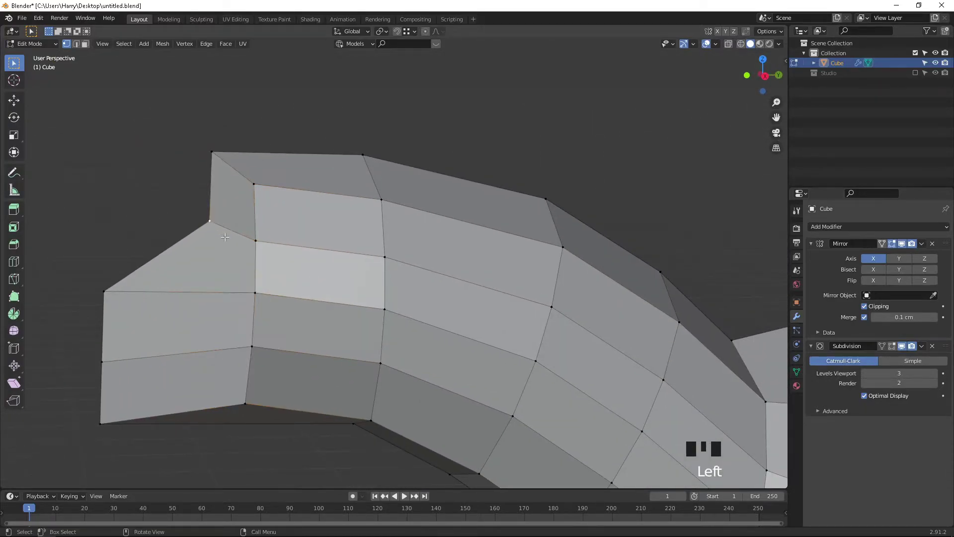
key(g)
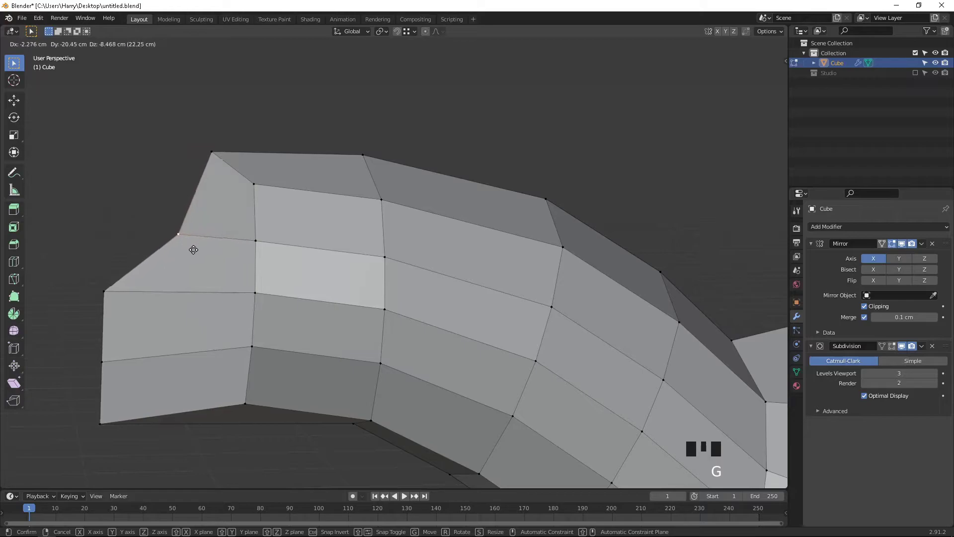
click(192, 249)
click(213, 179)
key(g)
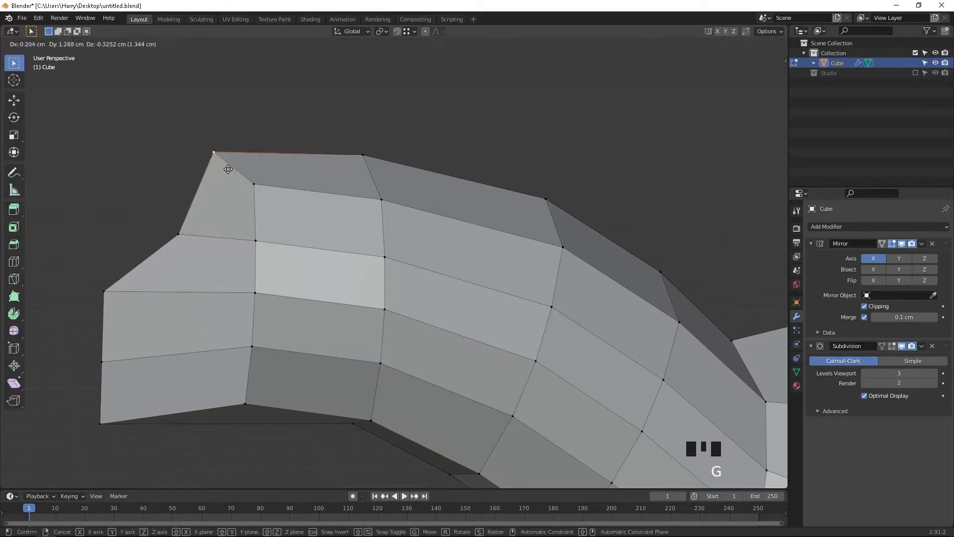
click(235, 181)
shift+middle_drag(344, 261, 386, 273)
click(357, 200)
Step: Select the upper side face of the head beside the centre line in face mode and inset it by about 0.035
middle_drag(334, 218, 422, 225)
click(375, 258)
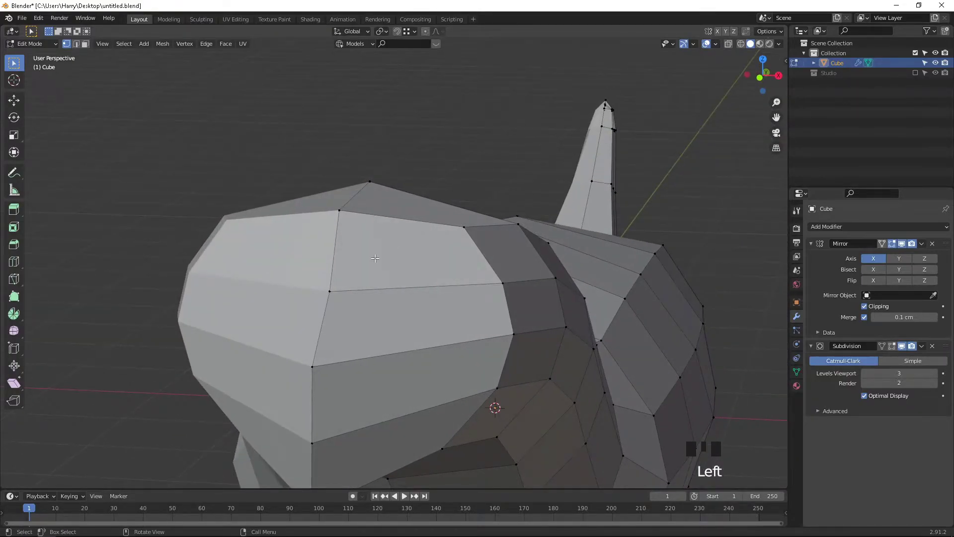
key(3)
click(391, 259)
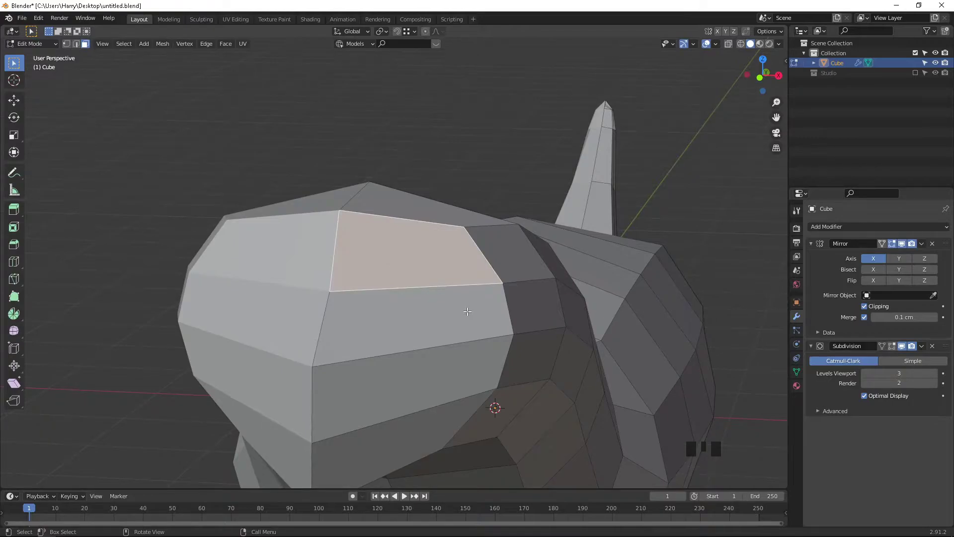
key(i)
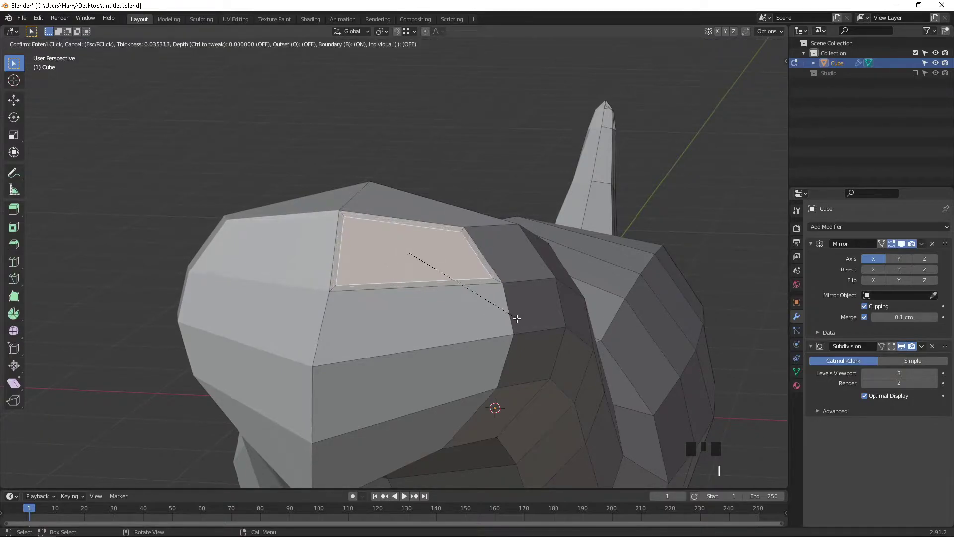
click(512, 317)
Step: Sink the inset eye face into the head with Shrink/Fatten and scale it down slightly
middle_drag(497, 319, 408, 338)
scroll(448, 323, up, 2)
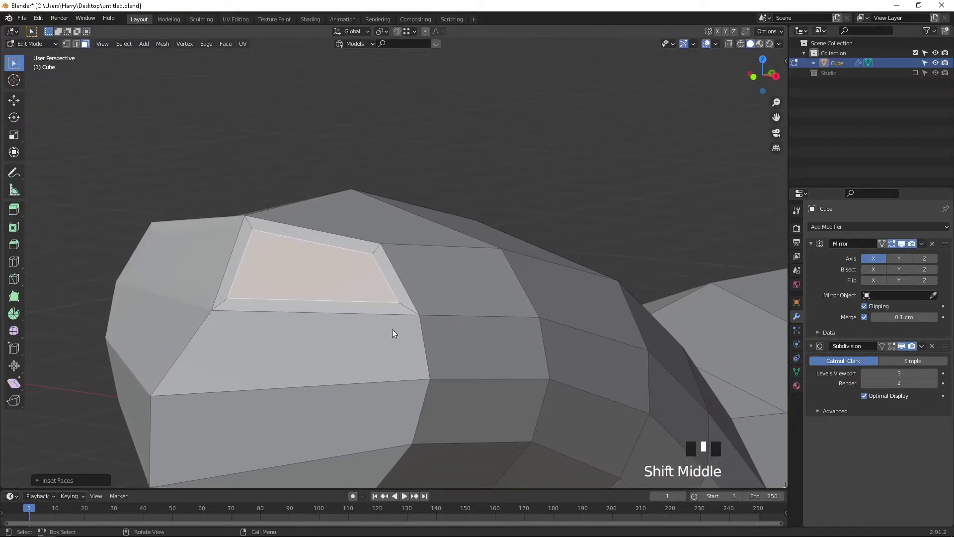
key(space)
key(alt+s)
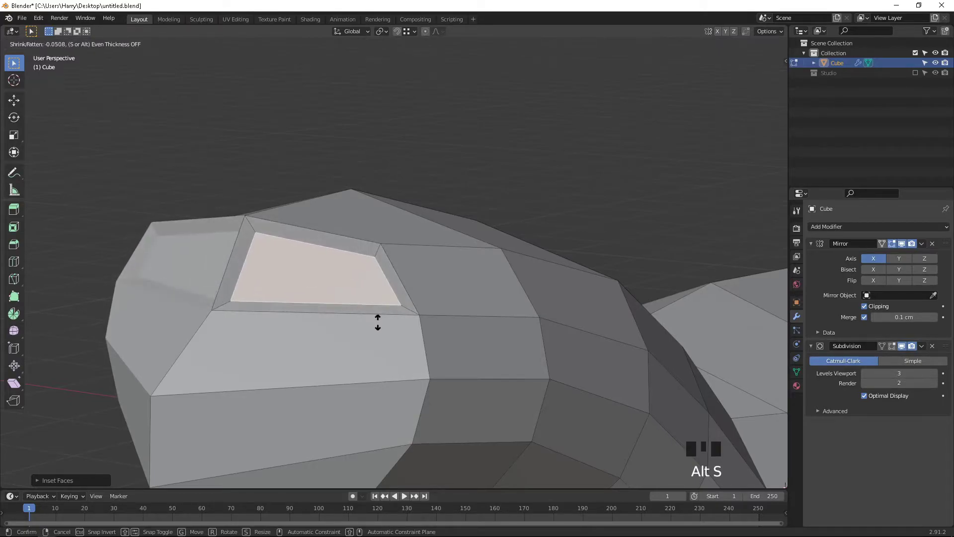
click(379, 326)
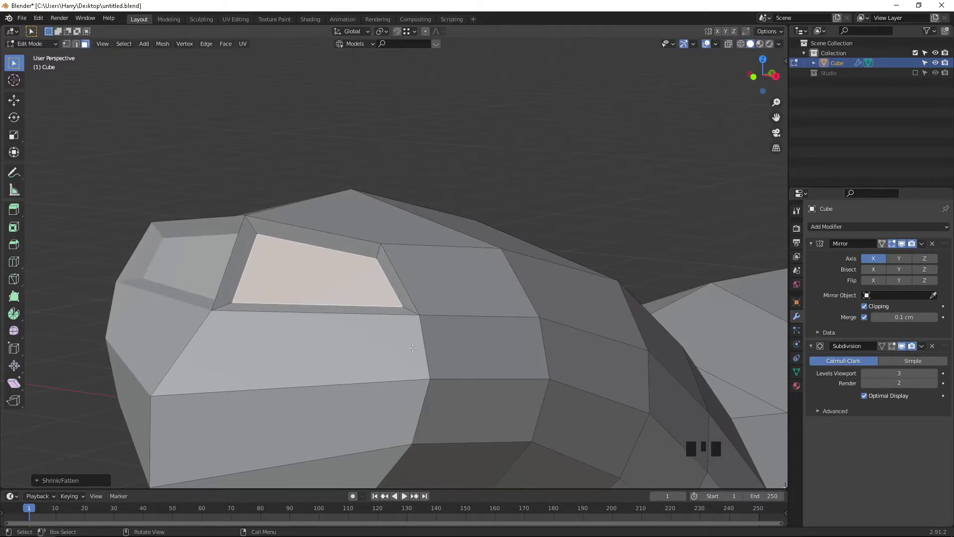
key(s)
click(408, 346)
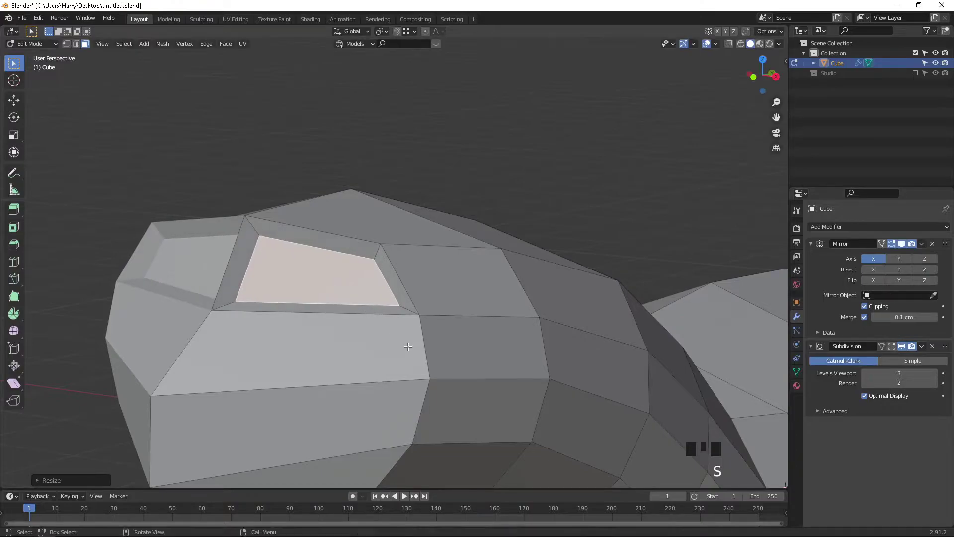
Step: Even out the eye face with LoopTools Circle, then shrink it and reposition it within the socket
right_click(408, 346)
mouse_move(423, 324)
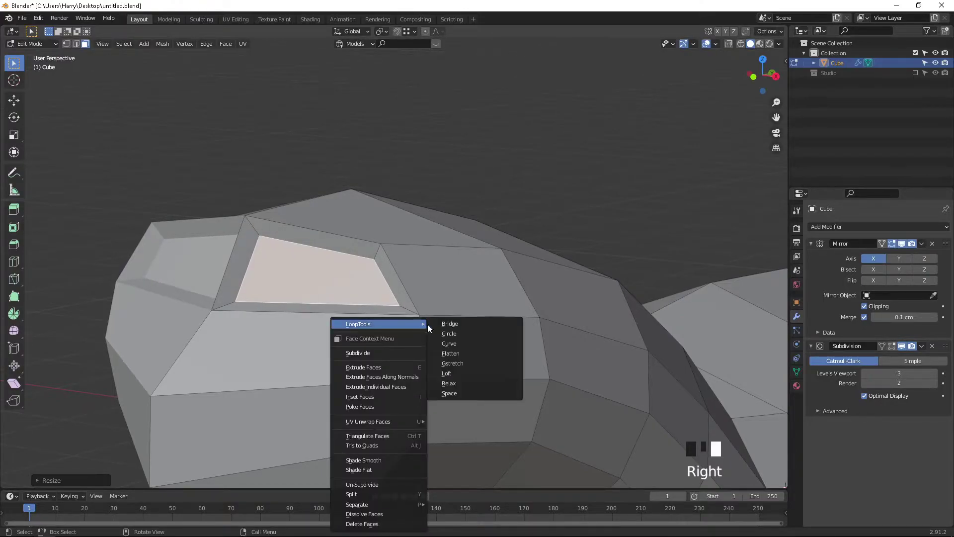
click(449, 334)
key(s)
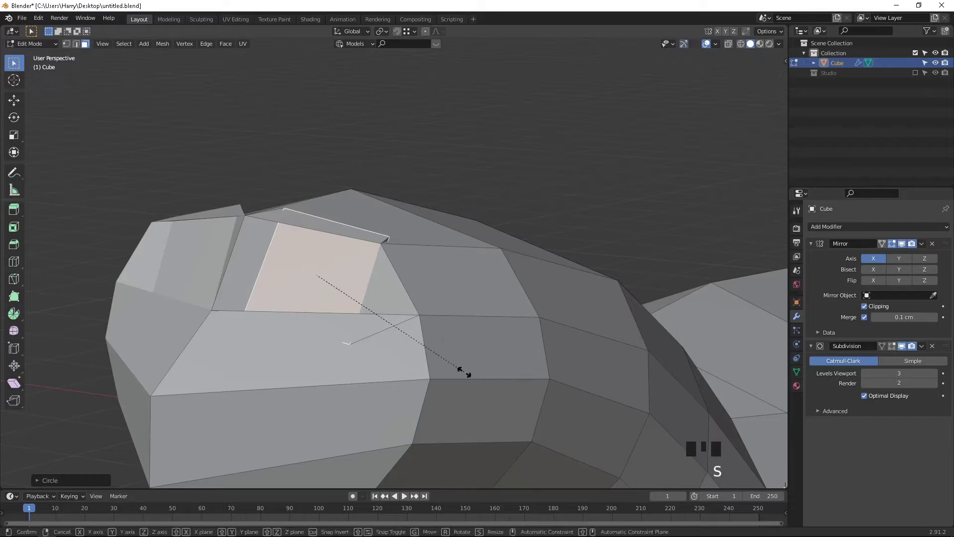
click(394, 331)
key(g)
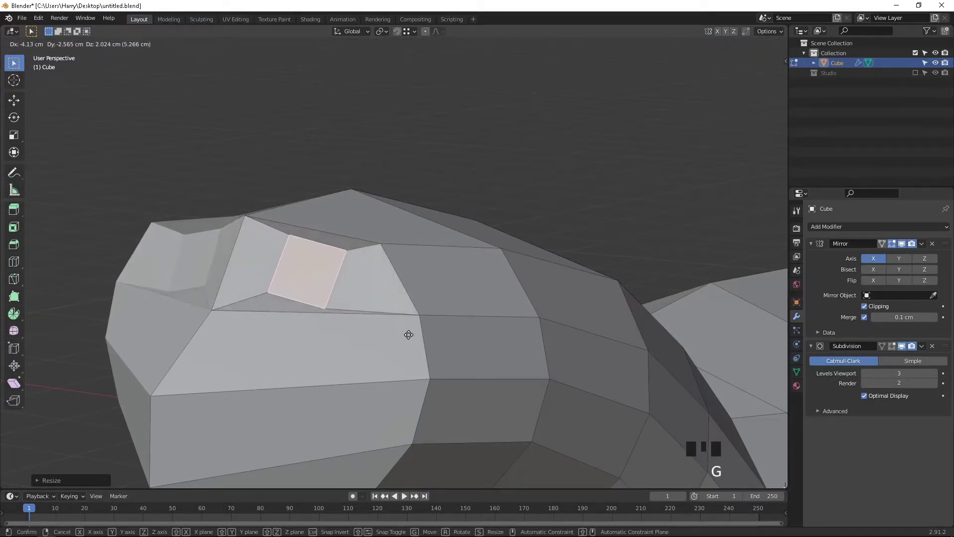
click(404, 338)
Step: Preview the smoothed socket, push the eye face about 0.05 deeper with Shrink/Fatten, and rotate it more upright
key(Tab)
scroll(403, 338, down, 1)
middle_drag(403, 338, 356, 305)
key(Tab)
scroll(291, 326, up, 1)
key(Tab)
scroll(398, 316, up, 1)
key(Tab)
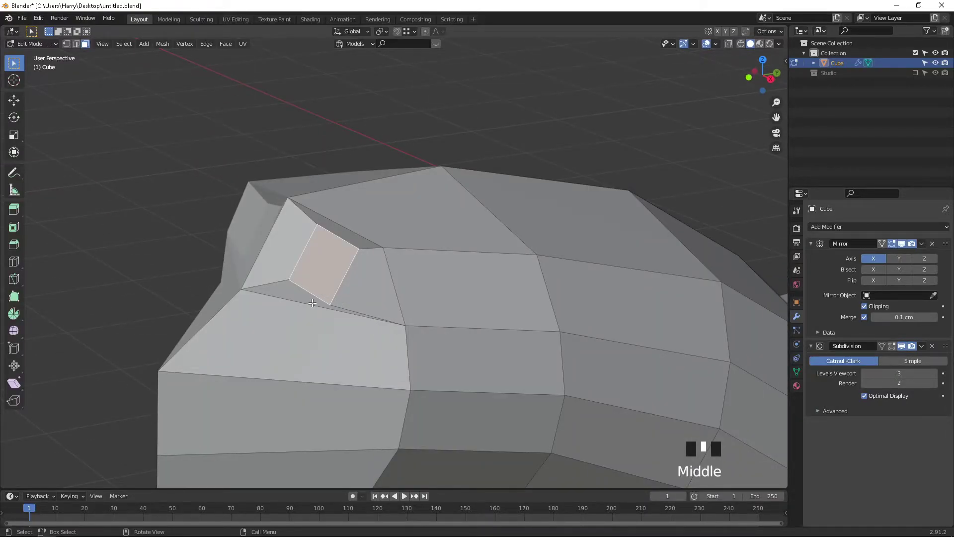
key(alt+s)
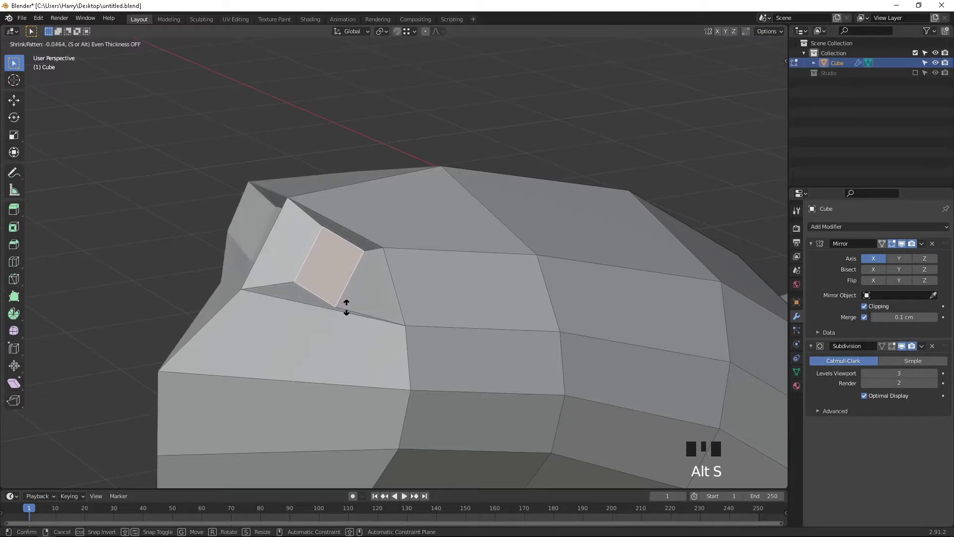
click(366, 309)
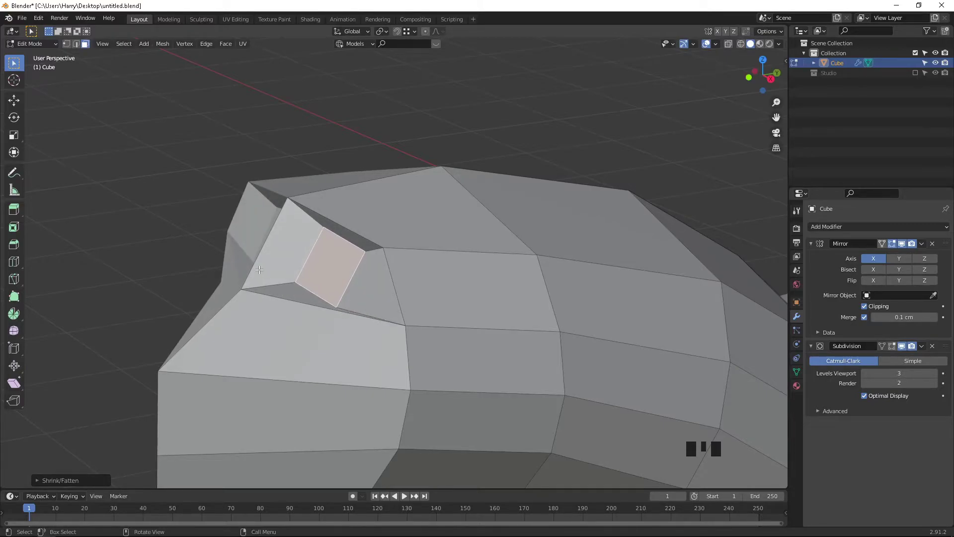
key(r)
click(288, 279)
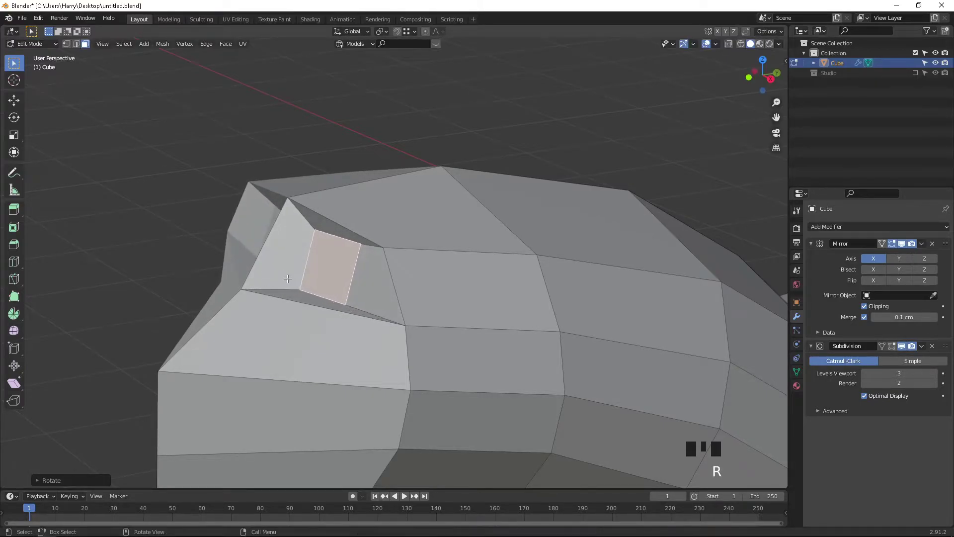
Step: Scale the eye face down a little more
middle_drag(298, 310, 311, 312)
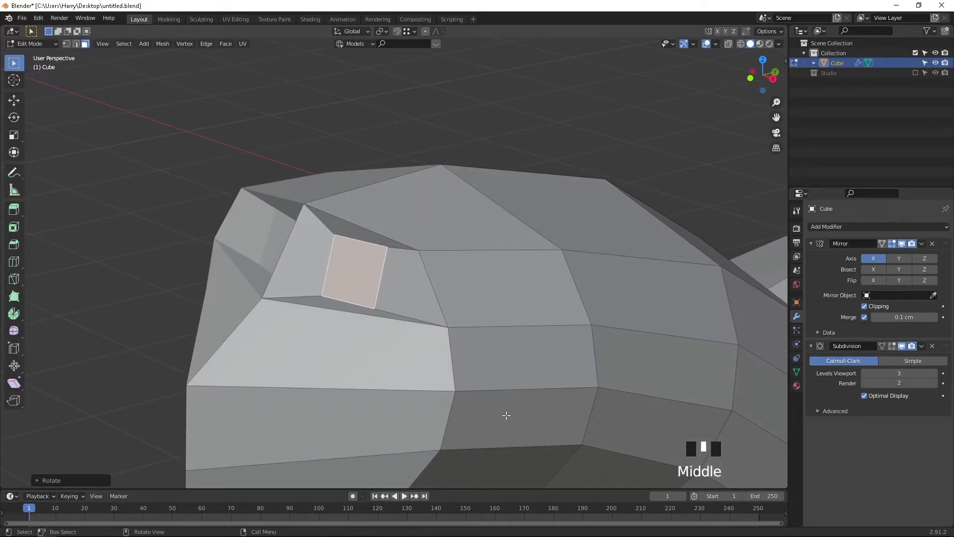
key(s)
click(471, 386)
Step: Try to offset the eye face strongly with Shrink/Fatten and shift it outward along X
key(alt+s)
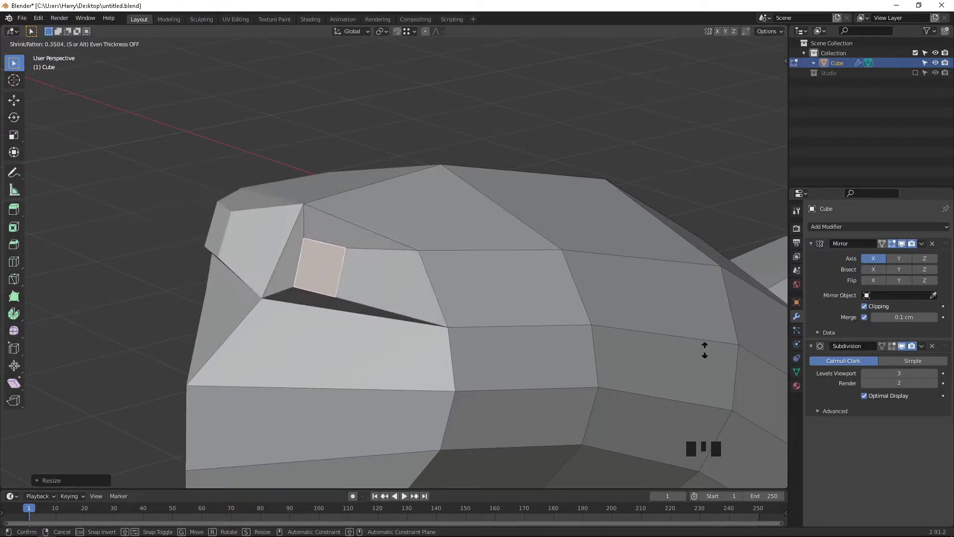
click(775, 455)
key(Tab)
scroll(450, 333, down, 1)
mouse_move(498, 323)
middle_down()
mouse_move(558, 326)
mouse_move(497, 313)
mouse_move(524, 315)
mouse_move(506, 316)
middle_up()
key(Tab)
key(g)
key(x)
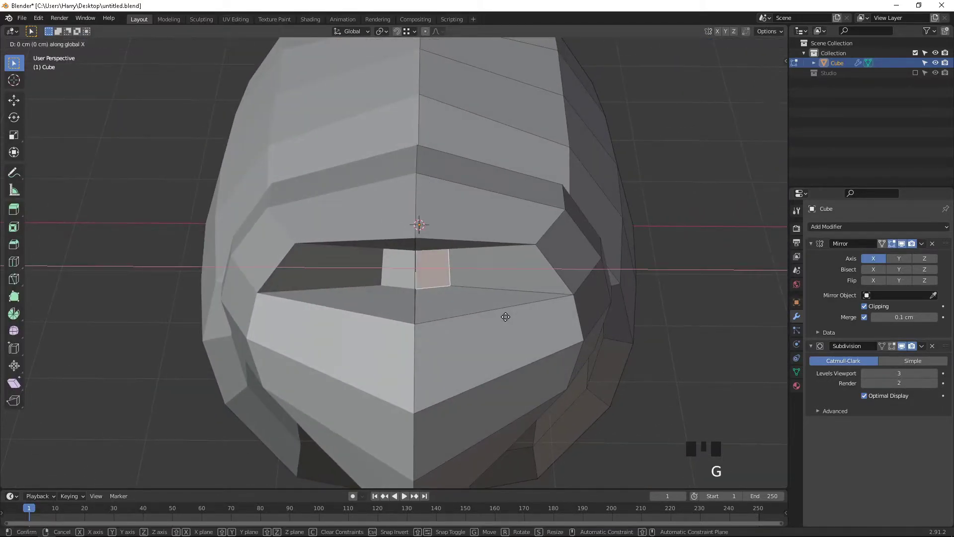
click(537, 315)
key(Tab)
mouse_move(539, 321)
middle_down()
mouse_move(498, 318)
mouse_move(526, 316)
middle_up()
key(Tab)
scroll(499, 318, up, 2)
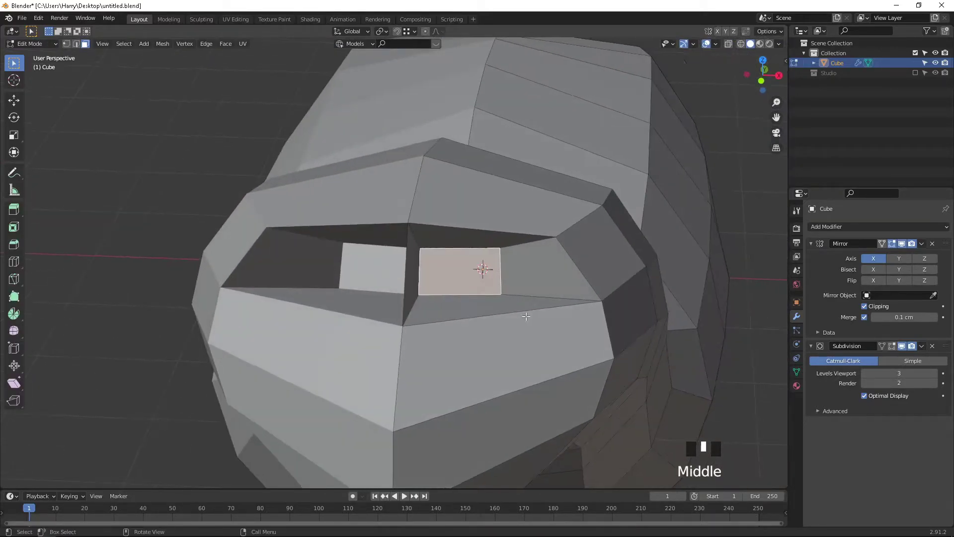
Step: Undo the X move and the strong Shrink/Fatten offset of the eye face
key(ctrl+z)
key(ctrl+z)
key(ctrl+z)
key(ctrl+z)
key(ctrl+z)
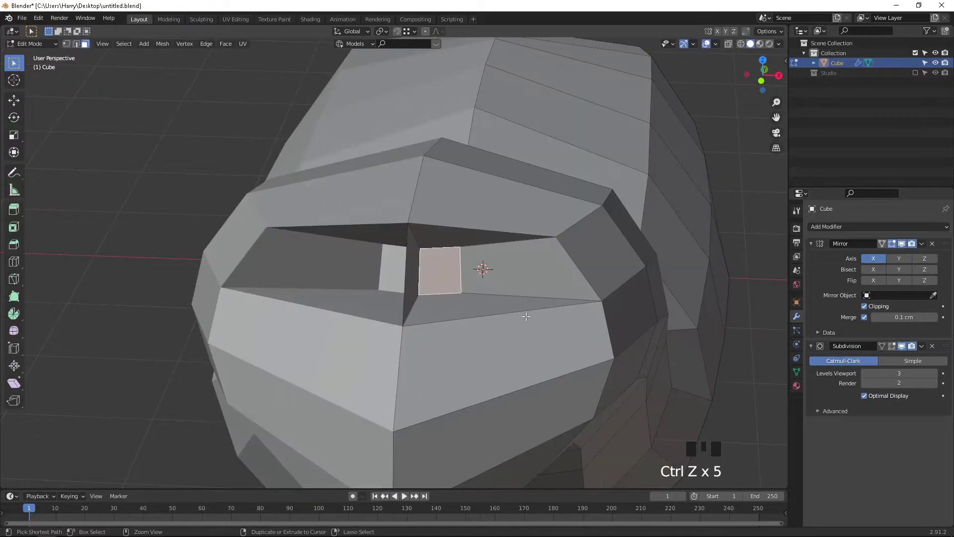
key(ctrl+z)
key(Tab)
key(Tab)
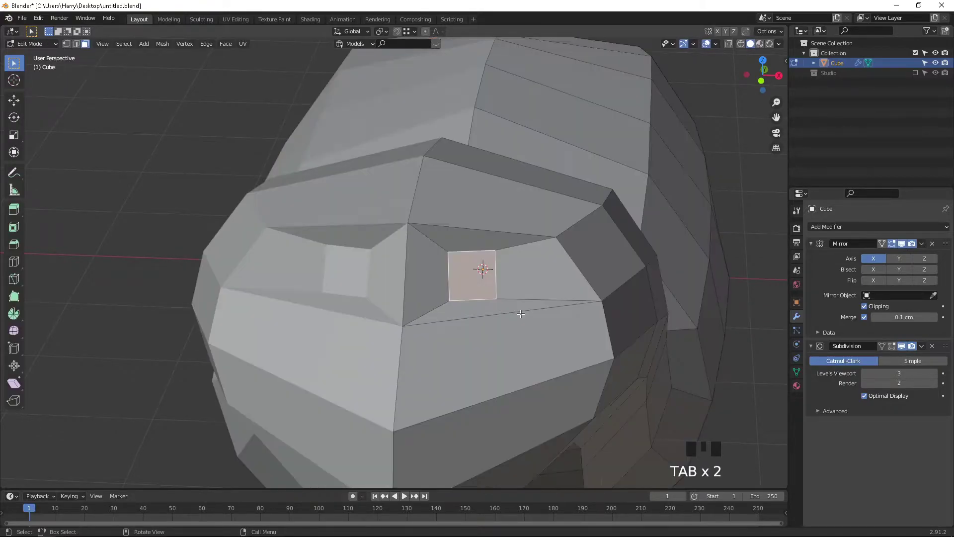
Step: Sink the eye face about 0.21 into the head with Shrink/Fatten and move it about 14 cm outward along X
key(alt+s)
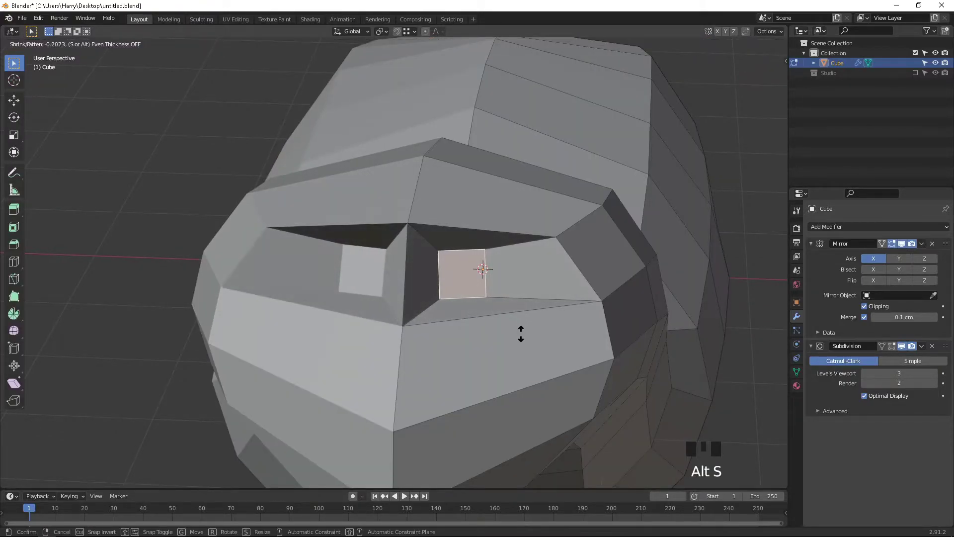
click(520, 333)
key(g)
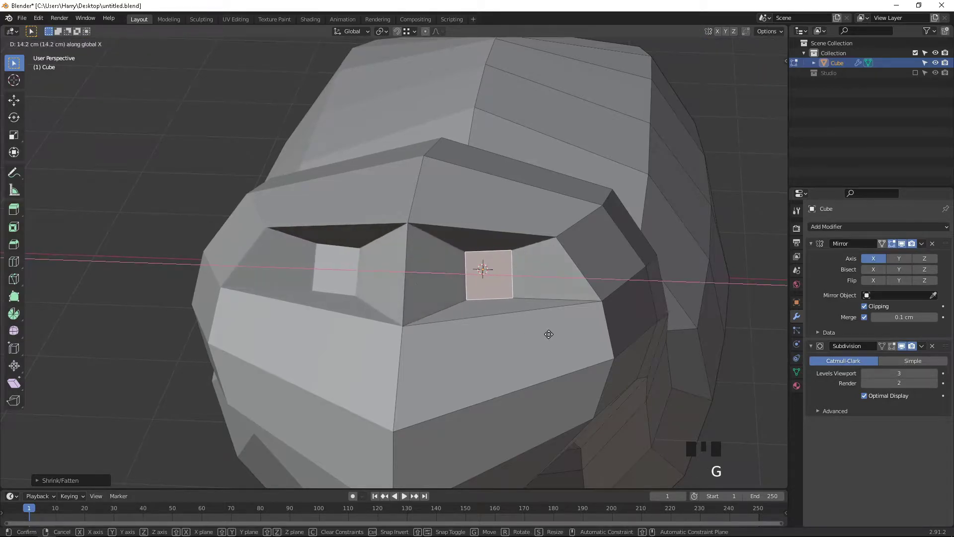
click(552, 334)
key(Tab)
middle_drag(546, 334, 423, 312)
Step: Apply smooth shading to the whole creature in Object Mode
right_click(411, 327)
right_click(410, 327)
shift+scroll(592, 288, down, 3)
middle_drag(592, 287, 550, 284)
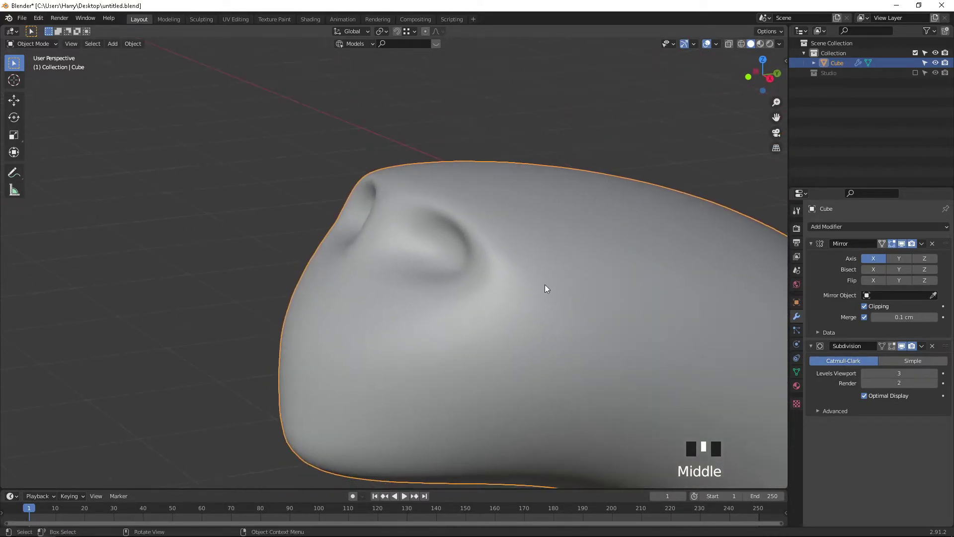
Step: From the right orthographic view in wireframe, move the eye face further back into the head and slightly down
key(Tab)
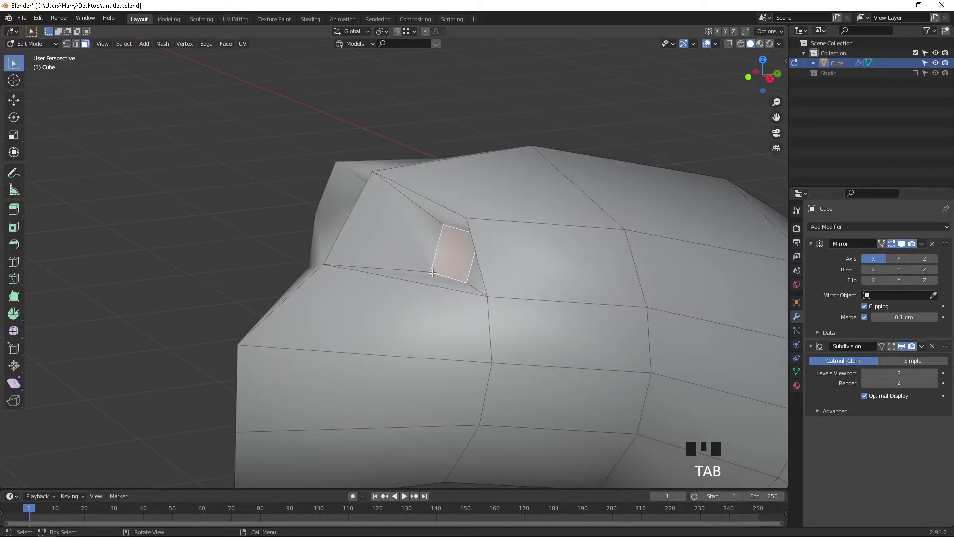
key(KP_3)
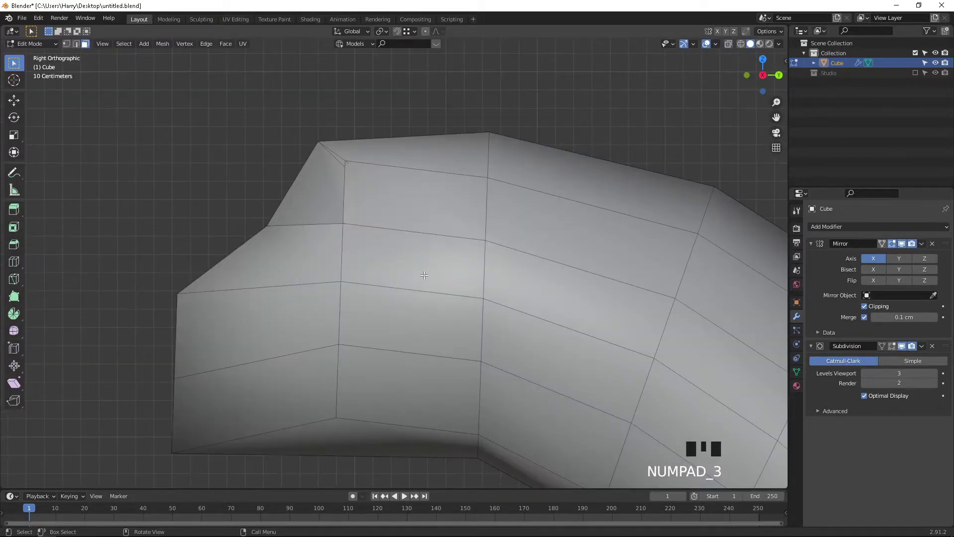
key(shift+z)
key(g)
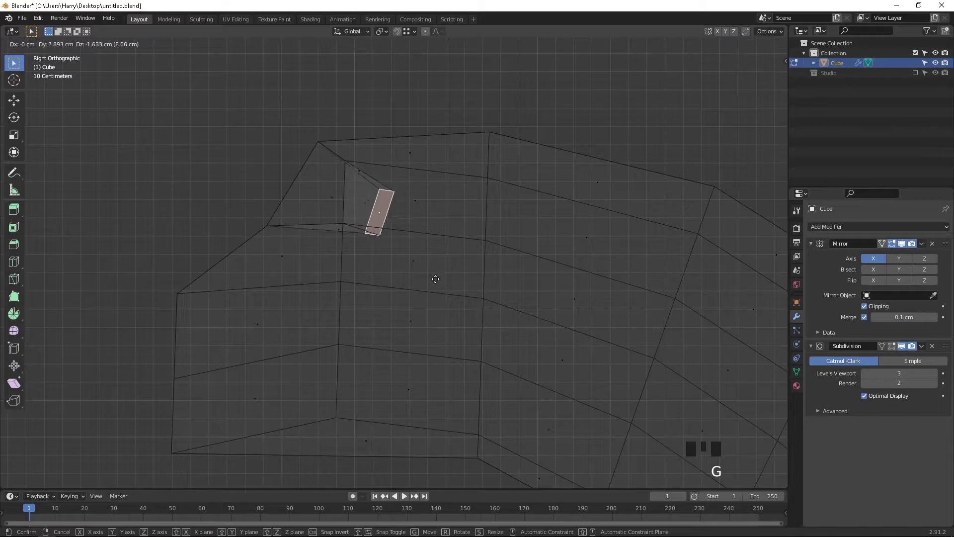
click(446, 281)
middle_drag(446, 280, 443, 266)
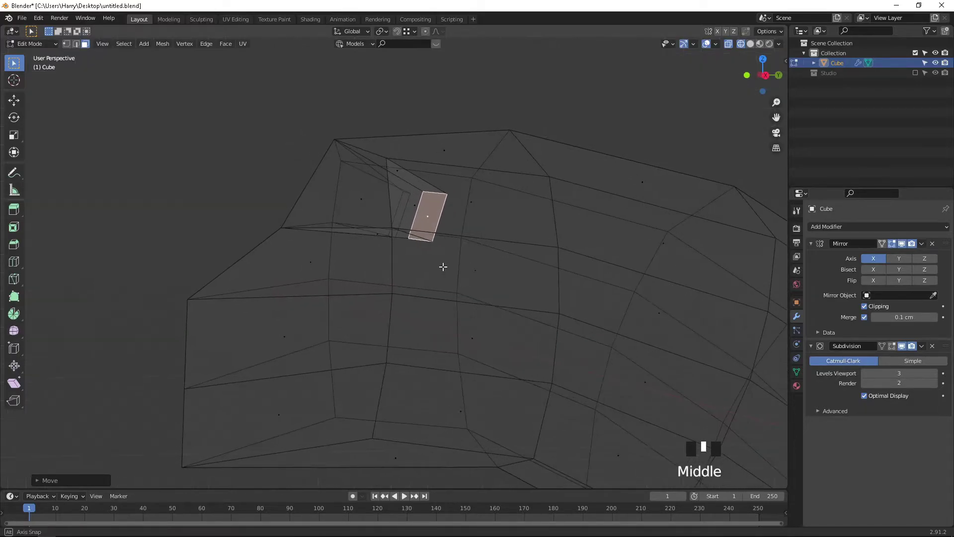
Step: Add one edge loop around the inner walls of the eye socket and return to the solid smoothed view
key(ctrl+r)
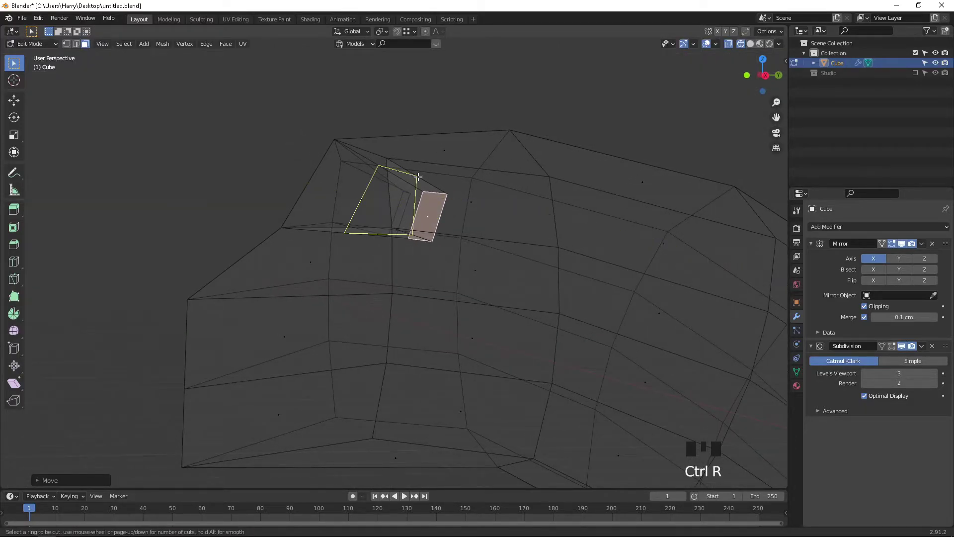
click(419, 178)
click(417, 179)
key(Tab)
key(Tab)
key(Tab)
key(shift+z)
shift+middle_drag(514, 234, 446, 263)
middle_drag(425, 232, 377, 221)
Step: Place the 3D cursor inside the nearer eye socket and deselect the body
click(419, 239)
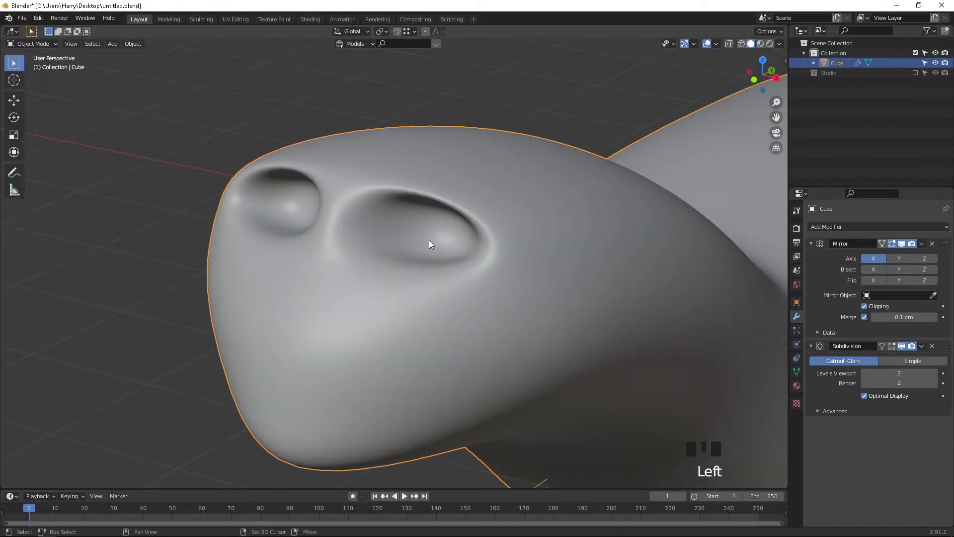
shift+right_click(438, 239)
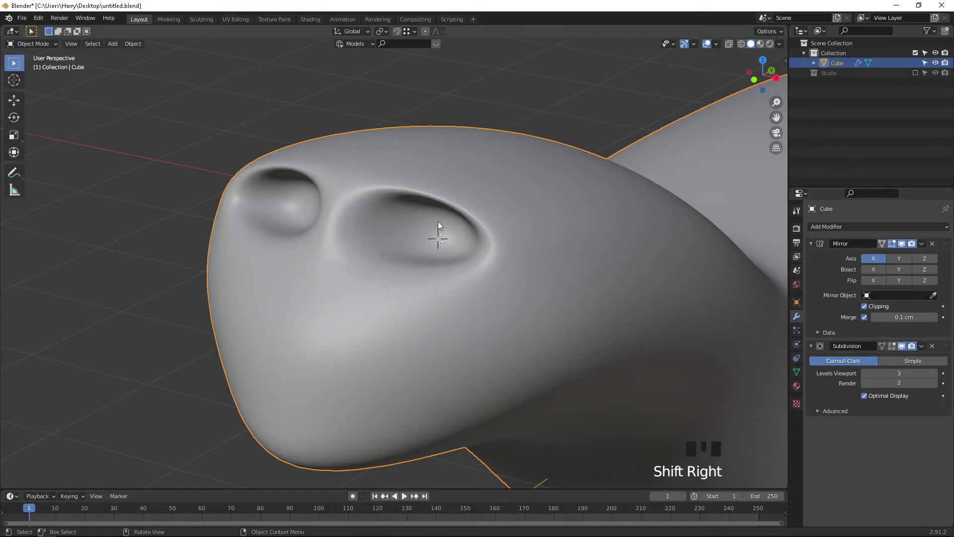
click(460, 95)
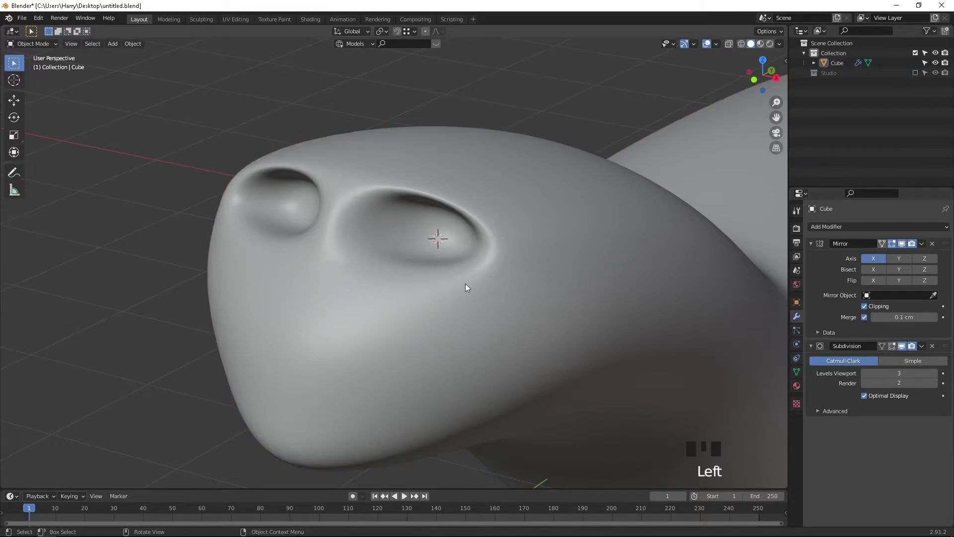
mouse_move(433, 246)
middle_down()
mouse_move(366, 242)
mouse_move(424, 240)
middle_up()
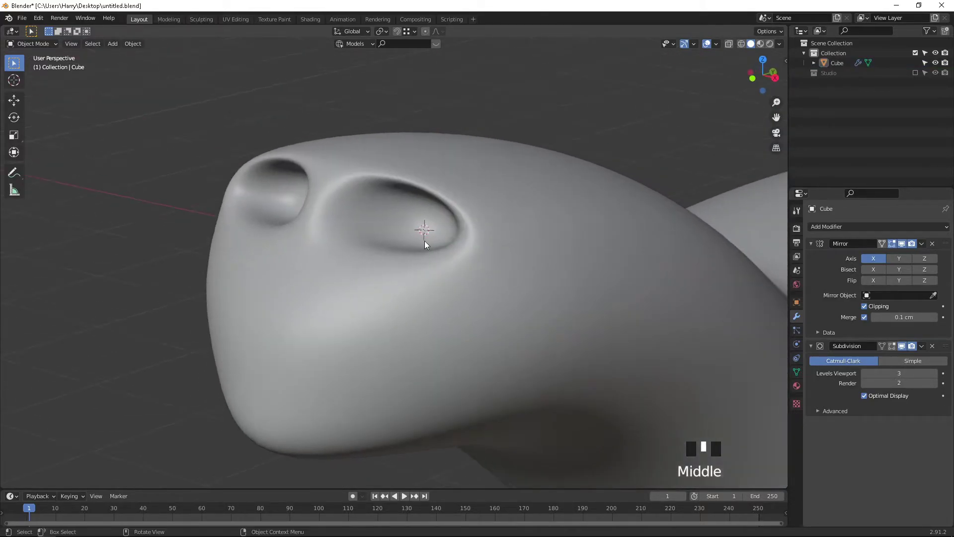
Step: Add a UV sphere at the 3D cursor in the eye socket and rotate it 90° about the global X axis
key(shift+a)
mouse_move(425, 241)
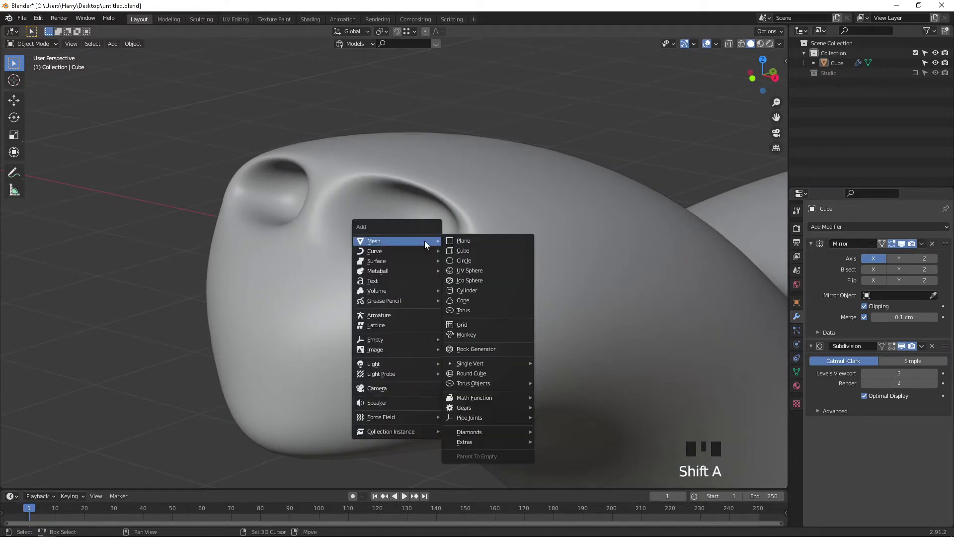
click(480, 270)
scroll(480, 270, down, 4)
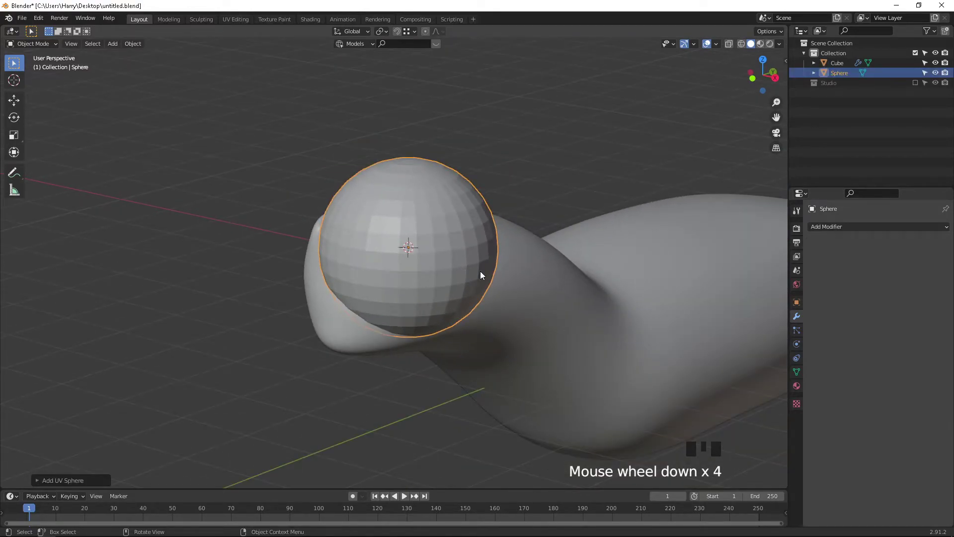
key(r)
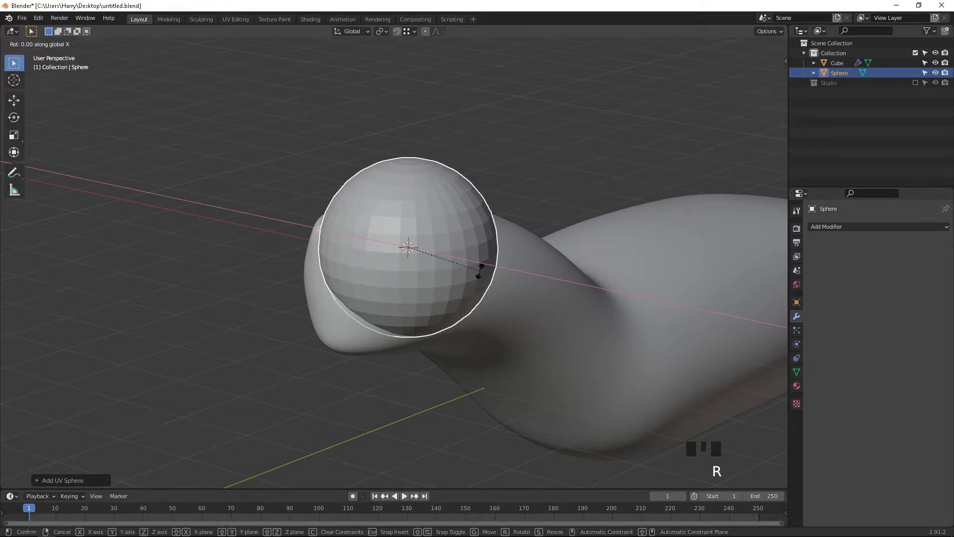
text(90)
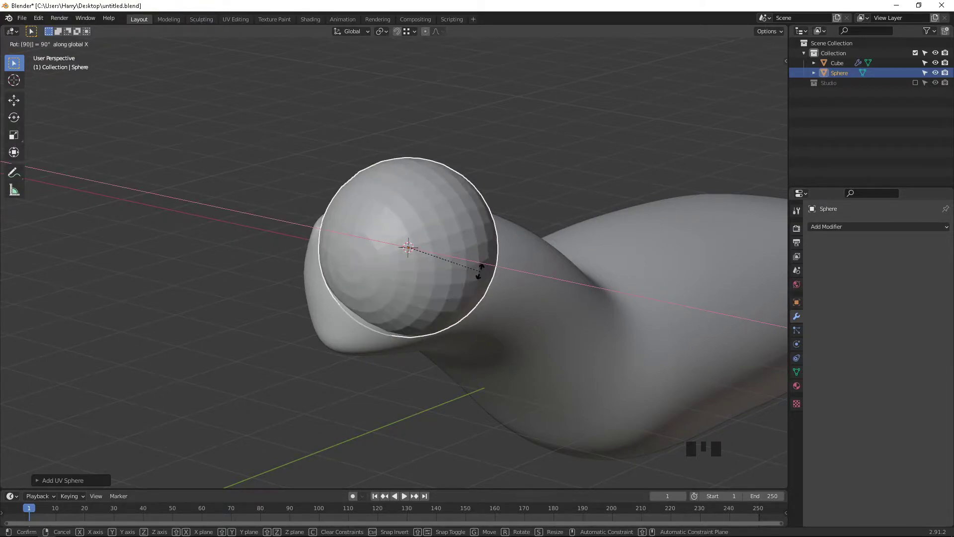
key(Return)
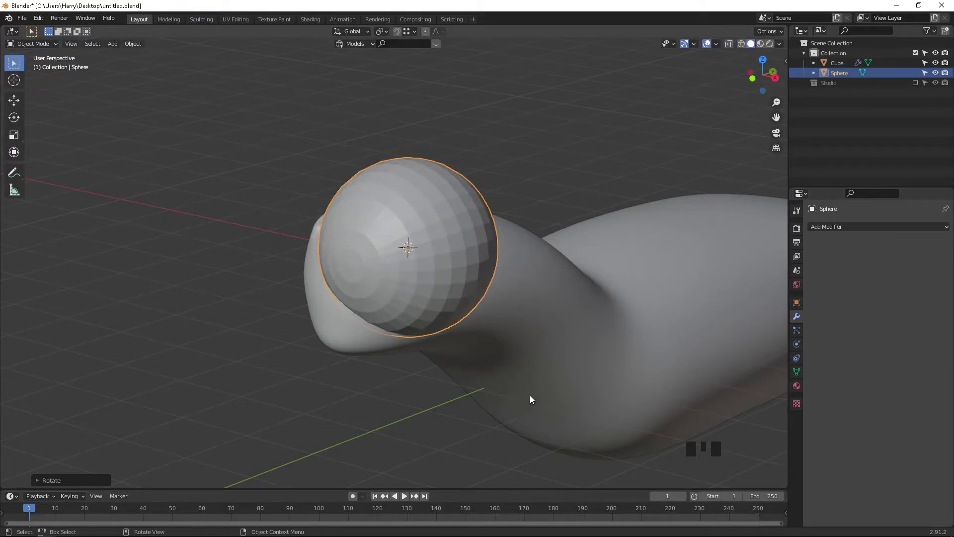
Step: Scale the sphere to about 0.25 and, in right orthographic wireframe view, move it forward and slightly up towards the socket opening
key(s)
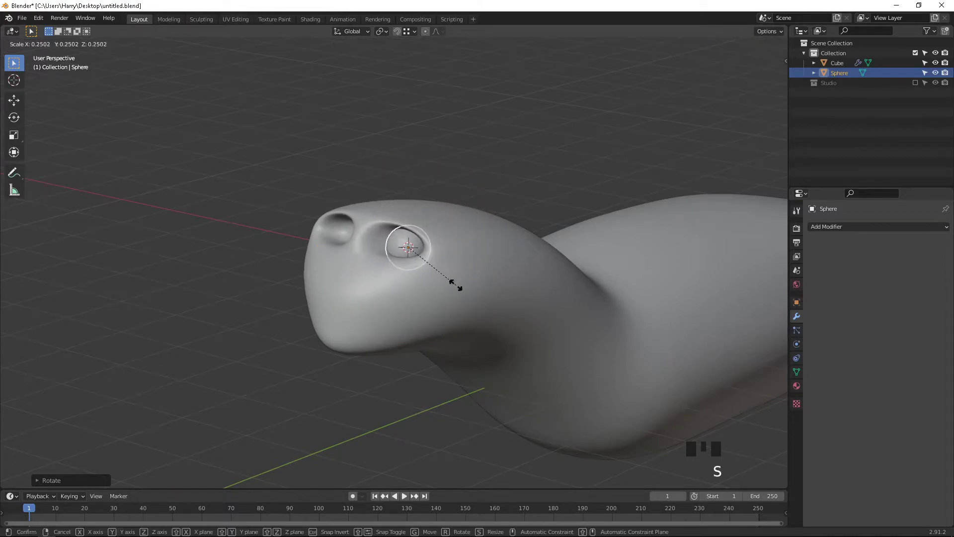
click(456, 285)
key(KP_3)
key(shift+z)
scroll(440, 279, up, 3)
shift+middle_drag(365, 228, 467, 373)
scroll(450, 348, up, 4)
shift+middle_drag(497, 509, 474, 473)
shift+middle_drag(502, 430, 433, 293)
key(g)
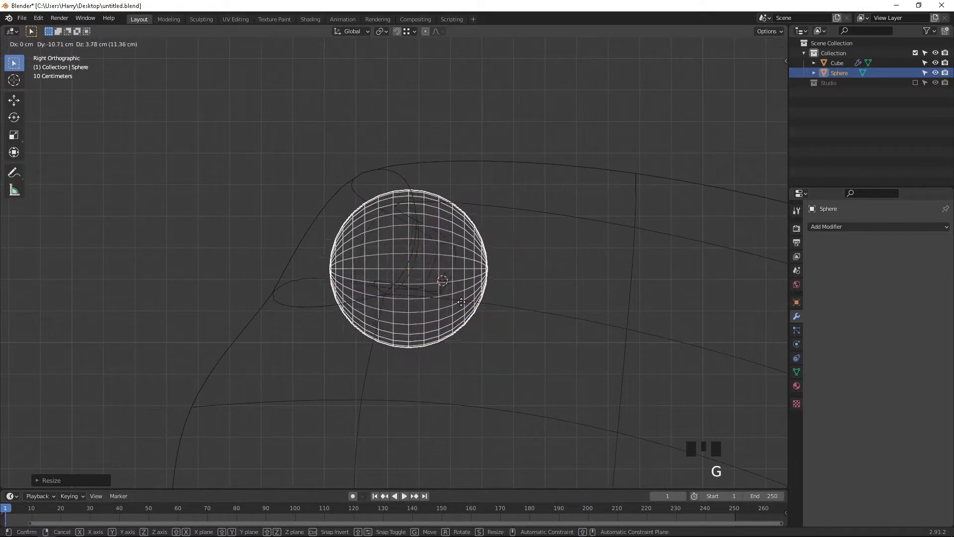
click(416, 279)
Step: Shrink the sphere to about 0.71 of its size and move it slightly back and down into the socket
key(s)
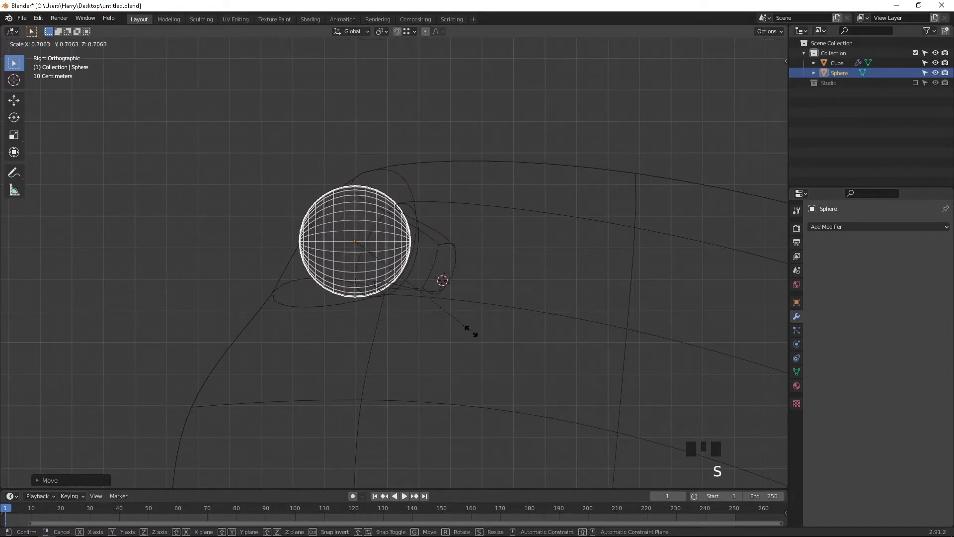
click(472, 333)
key(g)
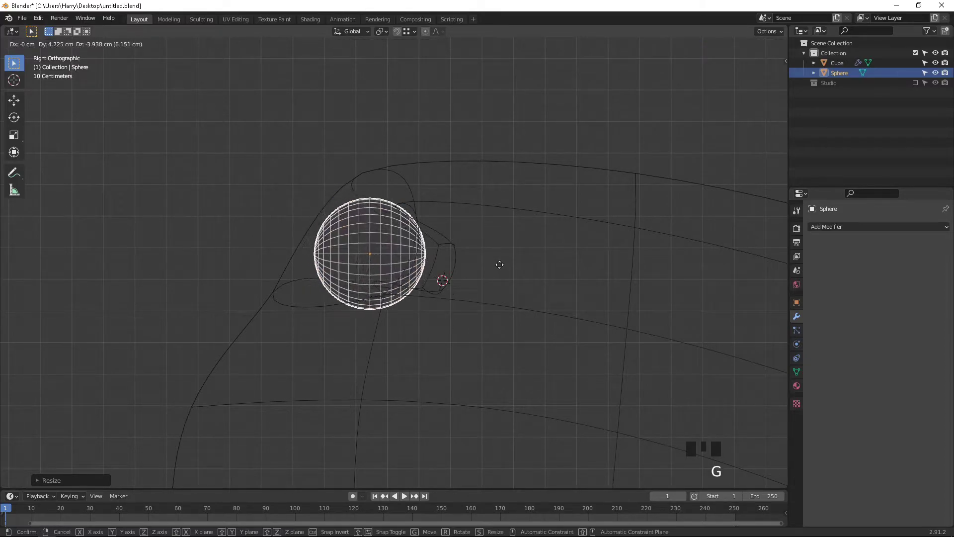
click(497, 271)
Step: Tilt the sphere in the side view to follow the slope of the face and return to solid shading
key(r)
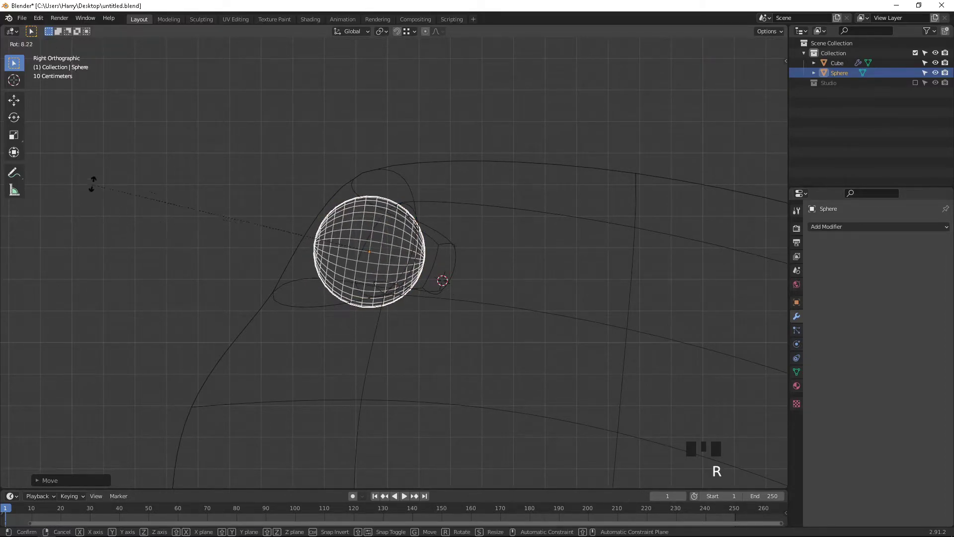
click(164, 107)
mouse_move(164, 109)
middle_down()
mouse_move(280, 279)
mouse_move(372, 322)
middle_up()
key(shift+z)
middle_drag(632, 303, 575, 288)
Step: Fine-tune the uniform scale of the eyeball sphere so it fits the eye socket
key(s)
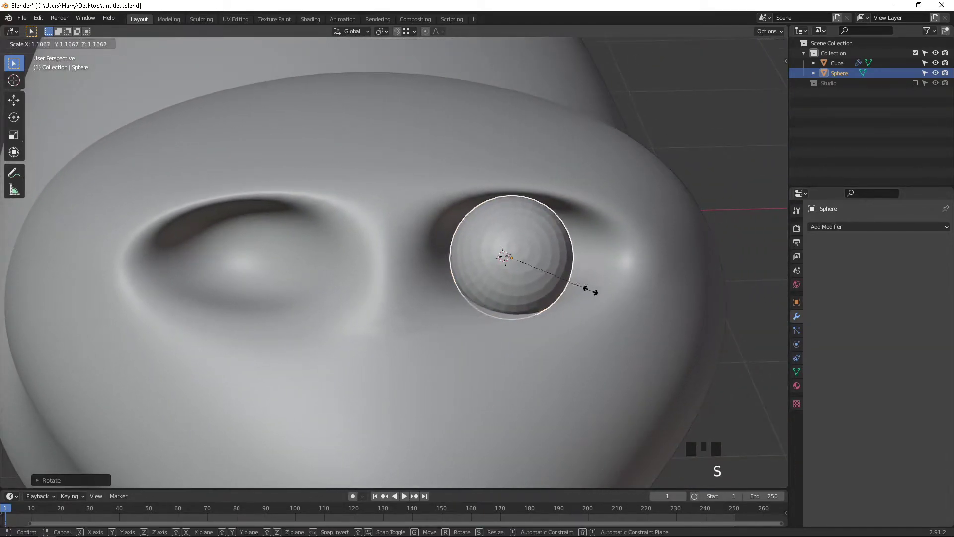
click(624, 298)
key(s)
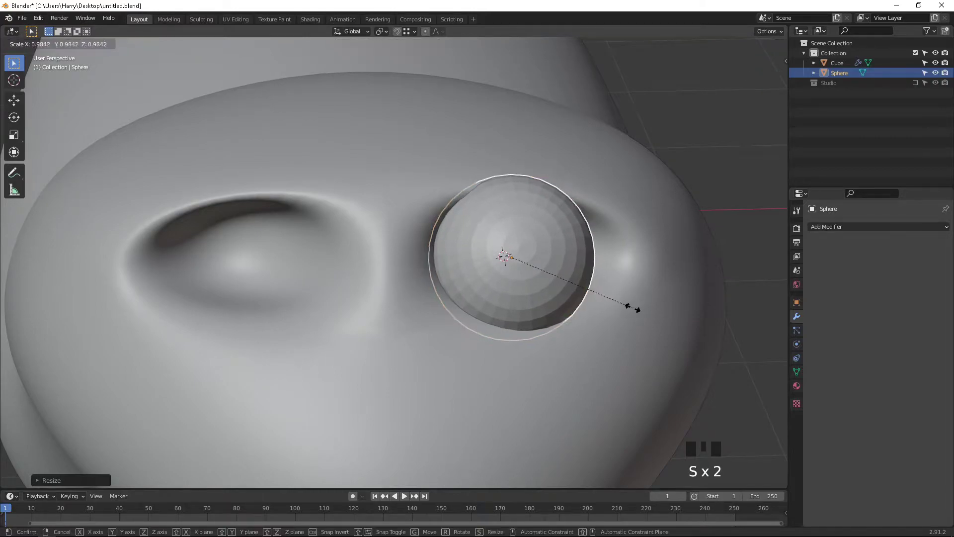
click(602, 296)
shift+middle_drag(602, 295, 584, 298)
shift+scroll(520, 279, down, 2)
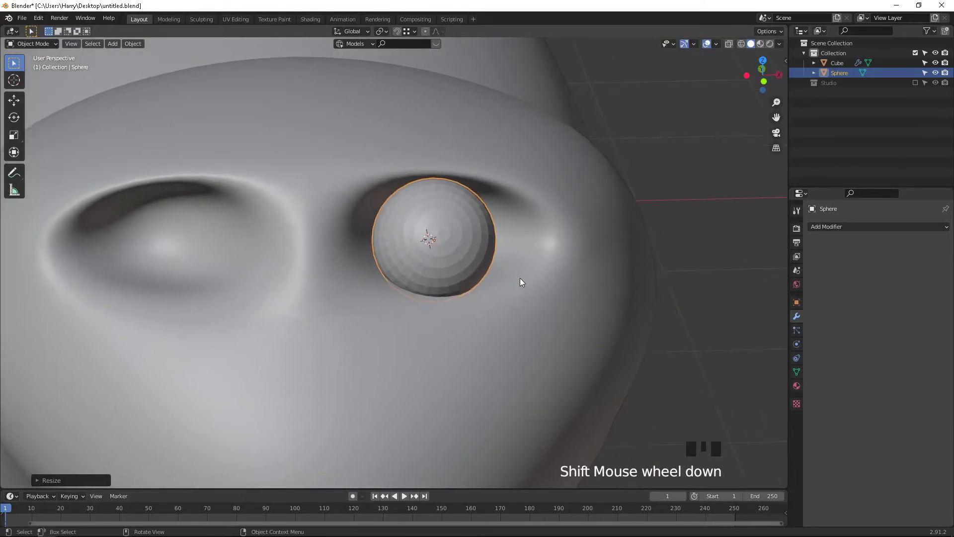
scroll(513, 292, down, 2)
middle_drag(514, 292, 543, 291)
middle_click(476, 260)
key(s)
click(502, 270)
Step: Apply smooth shading to the eyeball sphere in Object Mode
middle_drag(477, 258, 445, 279)
key(Tab)
key(Tab)
click(472, 231)
click(413, 238)
right_click(413, 238)
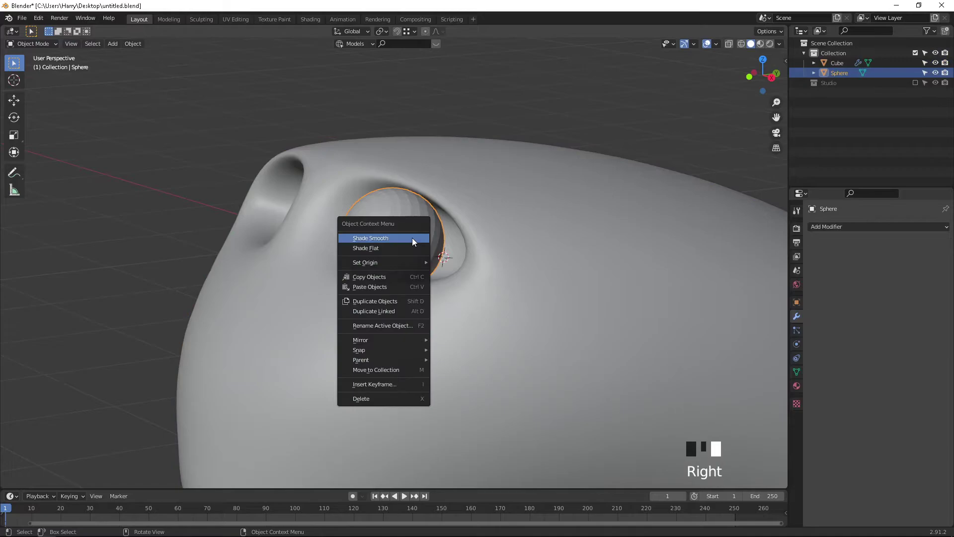
Step: Enter Edit Mode on the creature's body and enable snapping to faces with the Center option
click(508, 237)
key(Tab)
mouse_move(508, 238)
middle_down()
mouse_move(439, 249)
mouse_move(393, 230)
mouse_move(415, 236)
middle_up()
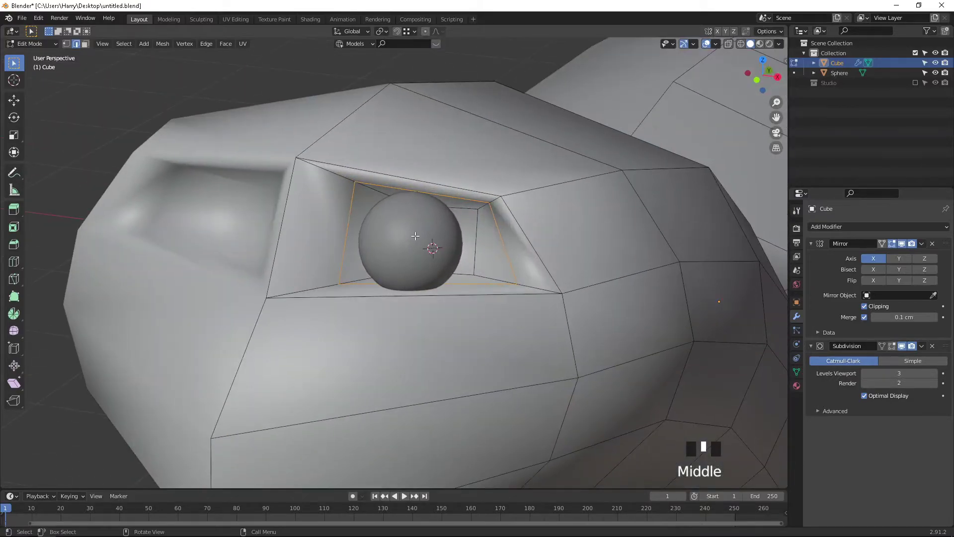
scroll(416, 237, up, 1)
shift+middle_drag(469, 249, 459, 269)
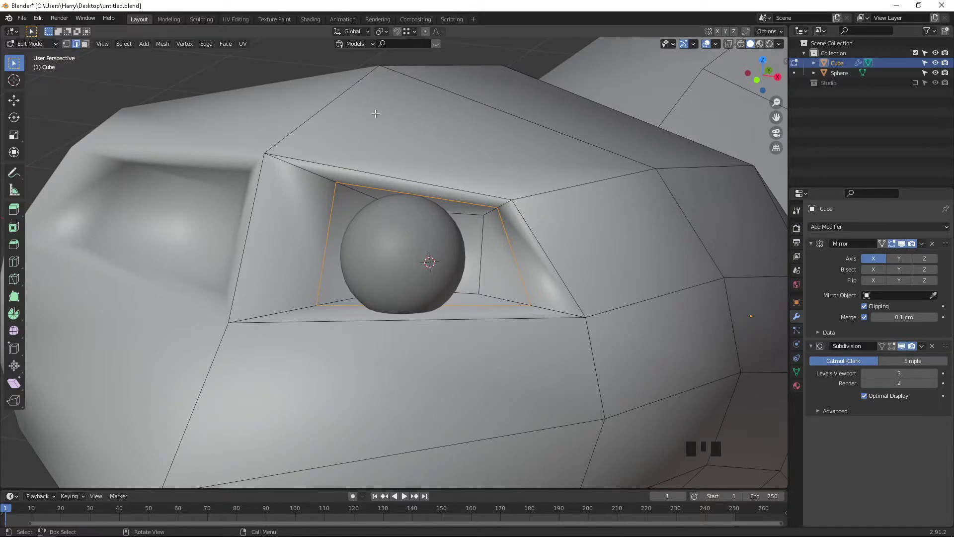
click(405, 35)
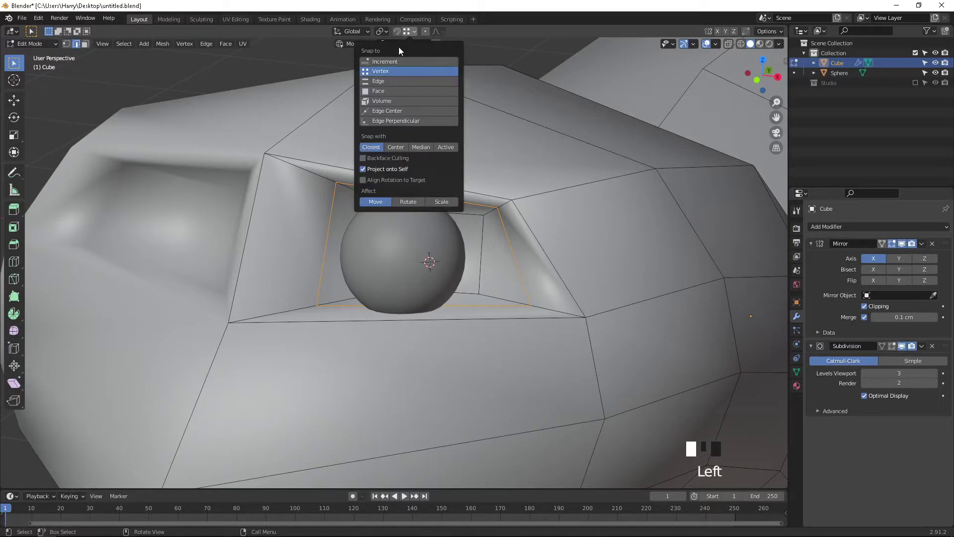
click(387, 91)
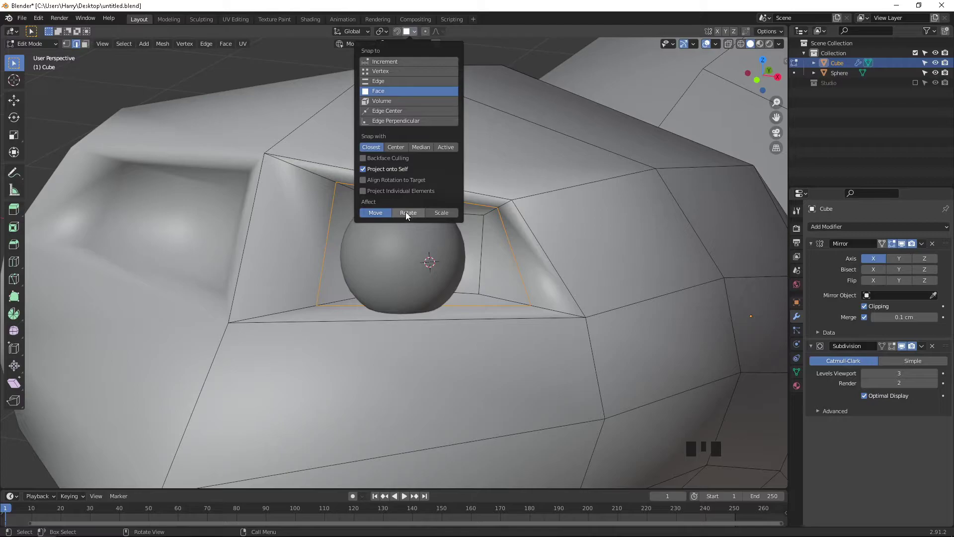
click(403, 150)
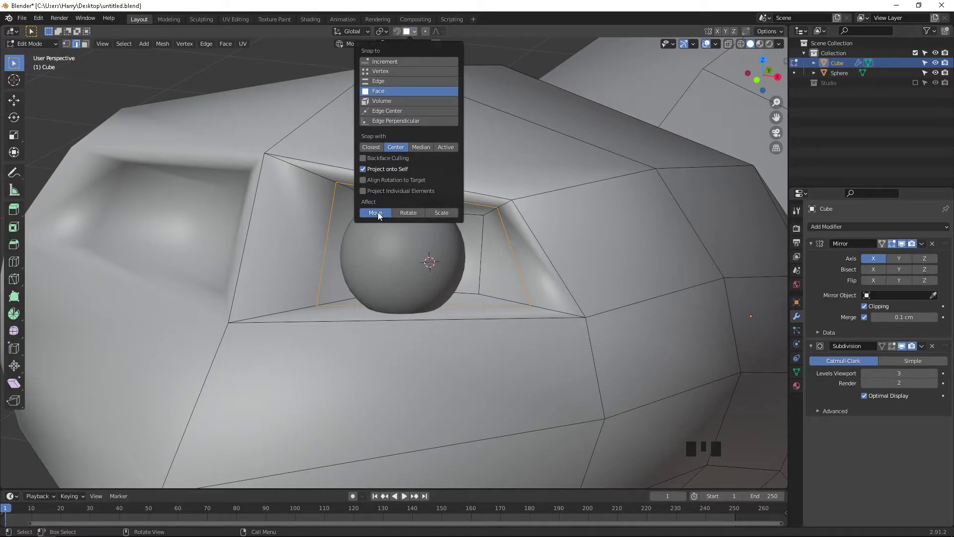
click(386, 31)
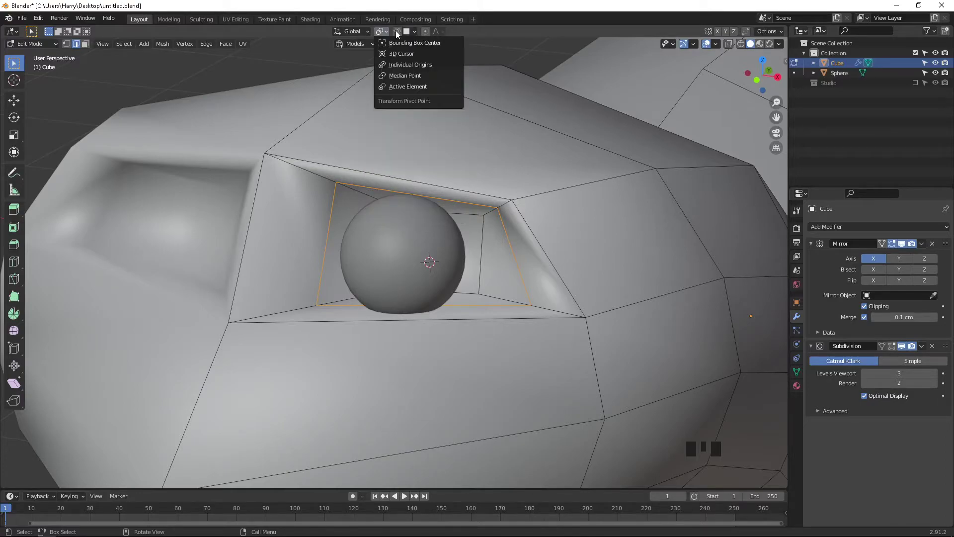
click(397, 31)
click(398, 31)
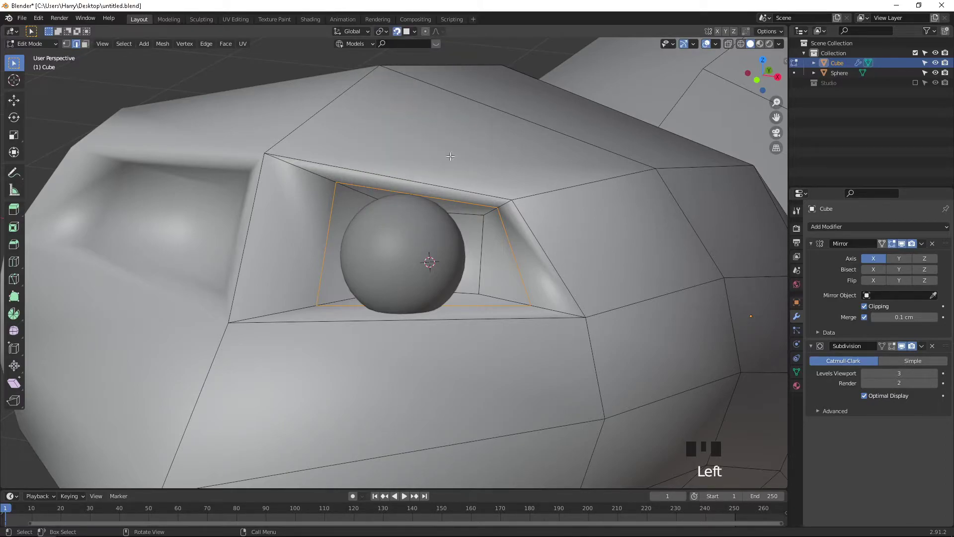
Step: Snap the upper and lower outer vertices of the socket's inner edge loop onto the eyeball surface
key(1)
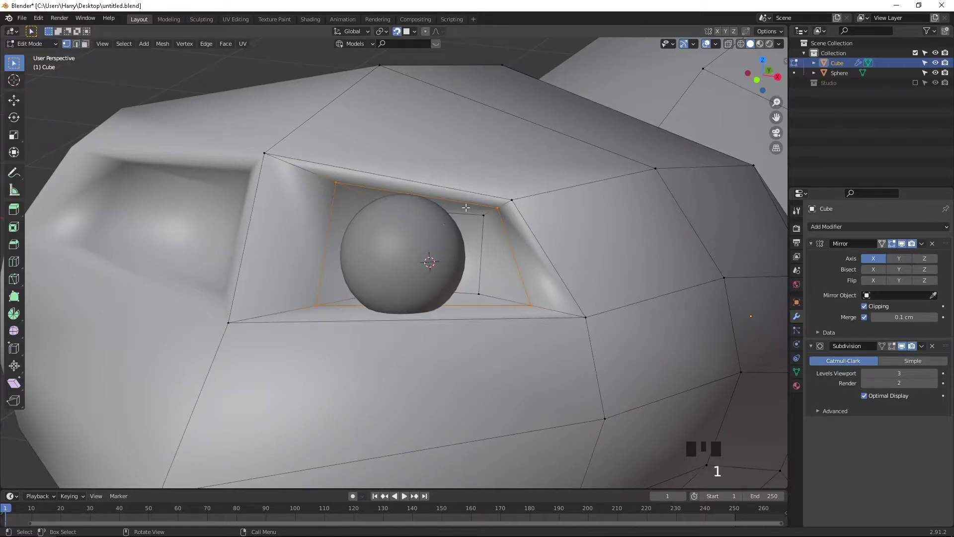
middle_drag(475, 225, 474, 241)
scroll(474, 234, up, 2)
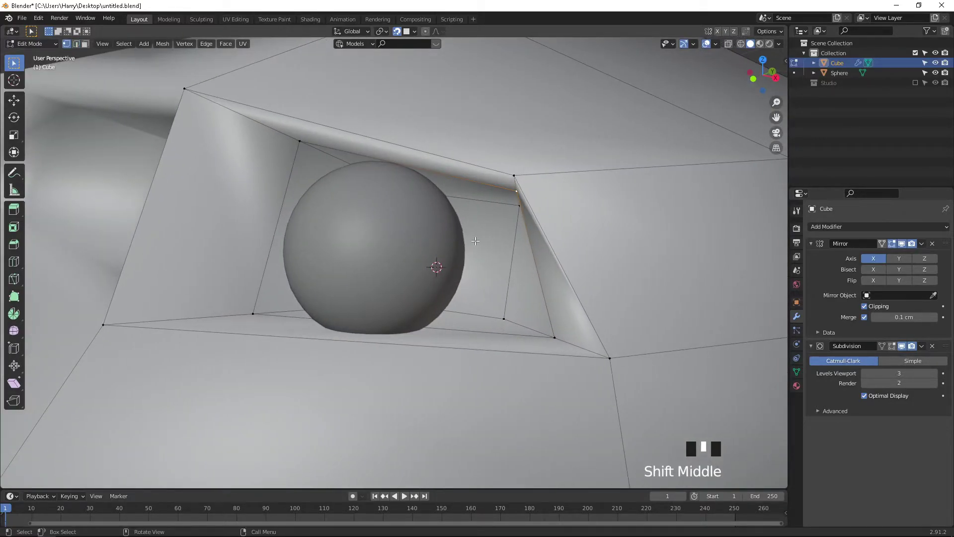
key(g)
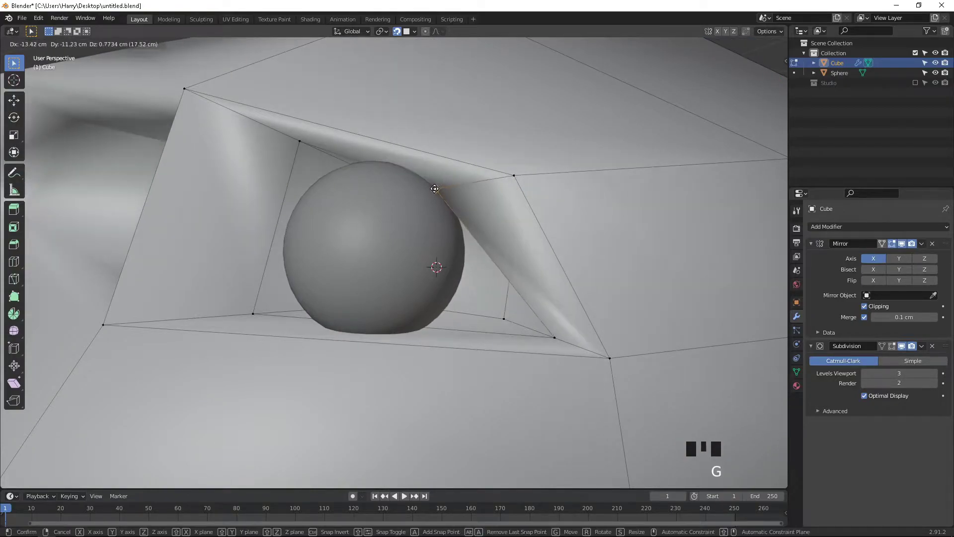
click(449, 206)
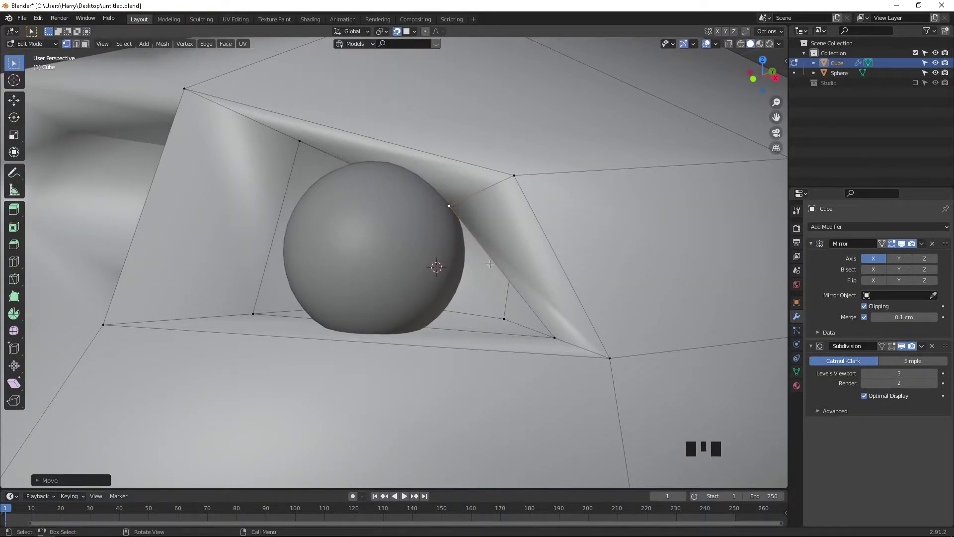
click(560, 339)
key(g)
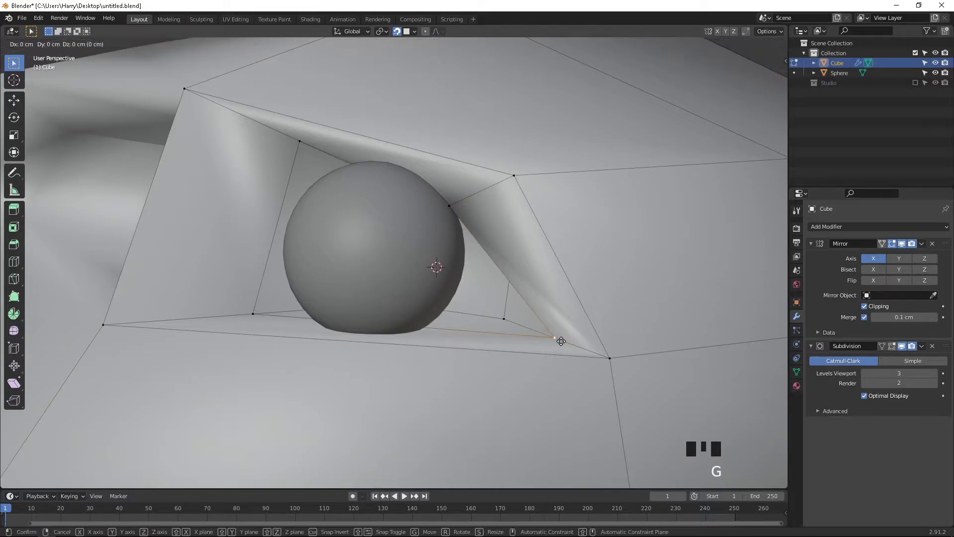
click(440, 302)
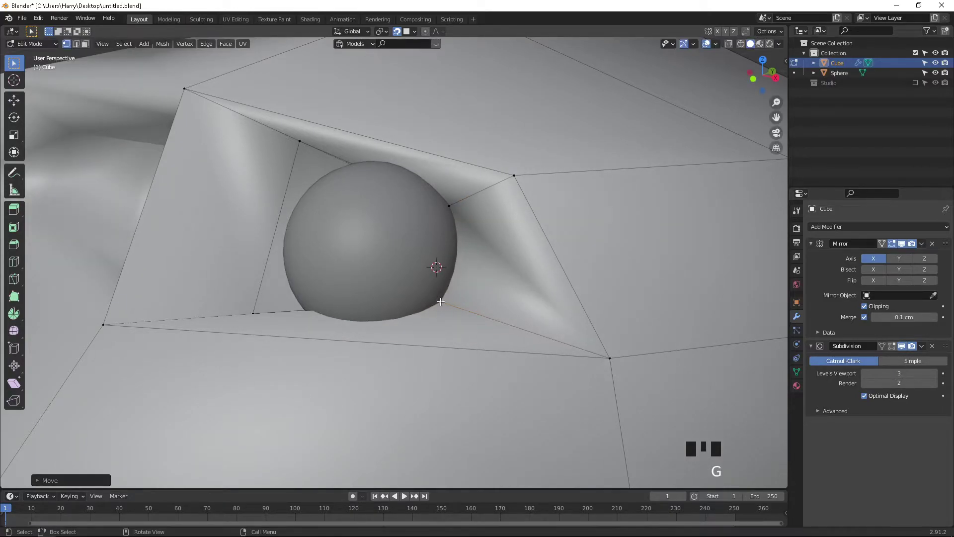
Step: Snap the two vertices of the inner edge loop nearest the snout's midline onto the eyeball and check the smoothed result
middle_drag(306, 188, 375, 197)
click(296, 170)
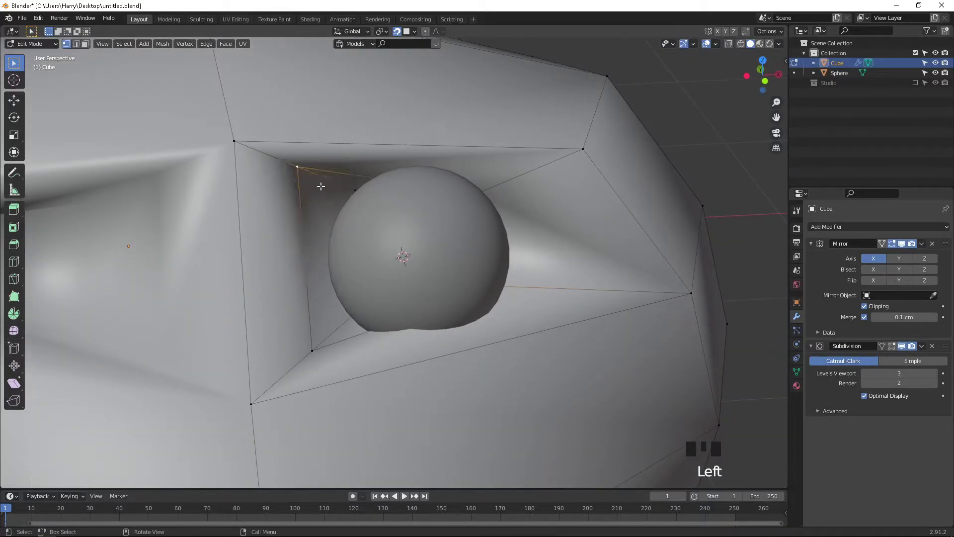
key(g)
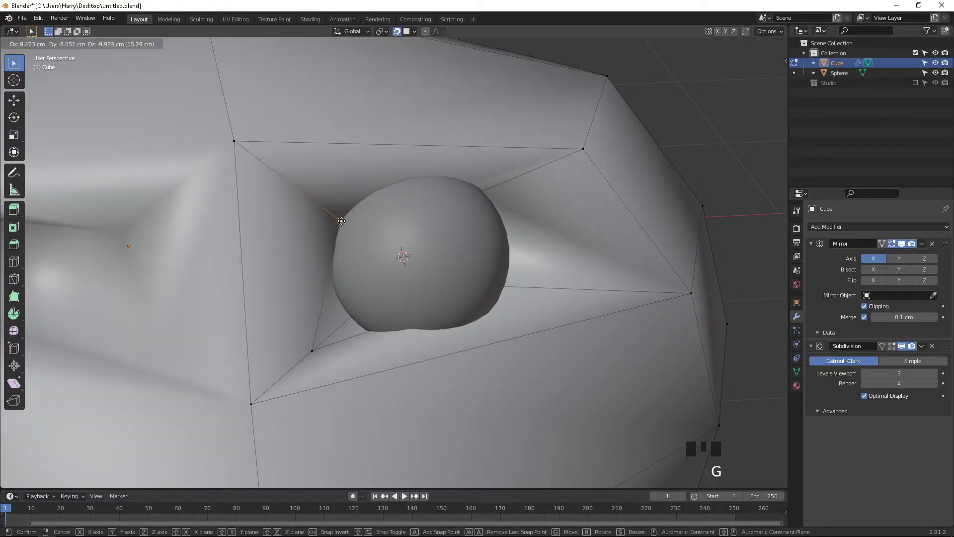
click(340, 218)
click(303, 364)
key(g)
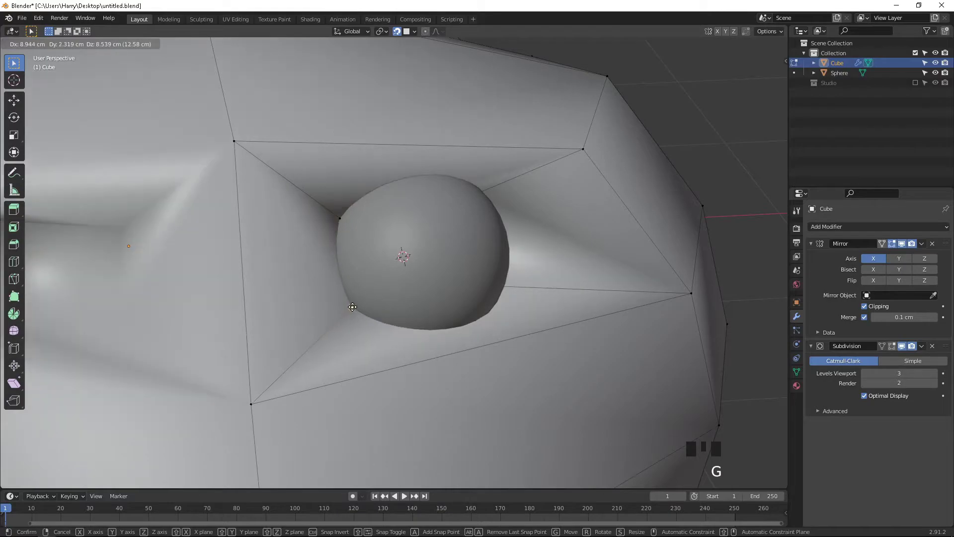
click(352, 307)
scroll(352, 306, down, 2)
key(Tab)
middle_drag(459, 280, 481, 290)
Step: Turn off snapping in Edit Mode and raise the lower corner vertex of the socket rim at the midline closer to the eyeball
key(Tab)
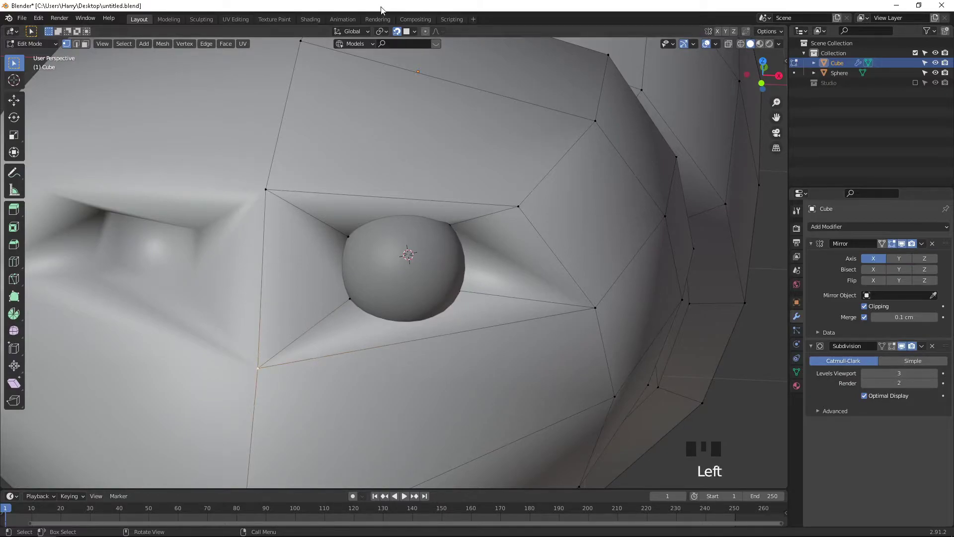
click(394, 33)
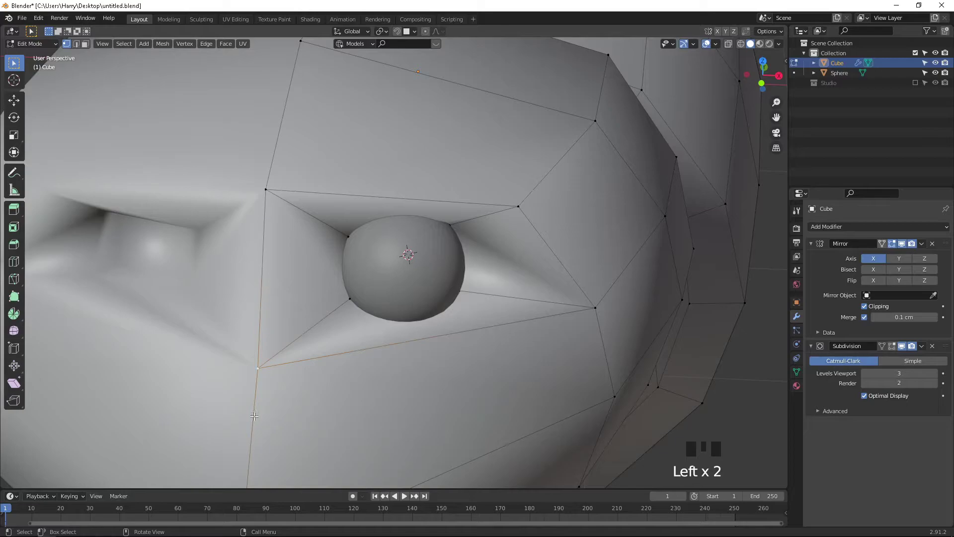
key(g)
click(289, 391)
key(g)
key(x)
click(378, 385)
Step: Pull the lower and upper outer corner vertices of the eye socket rim inward, closer to the eyeball
click(613, 307)
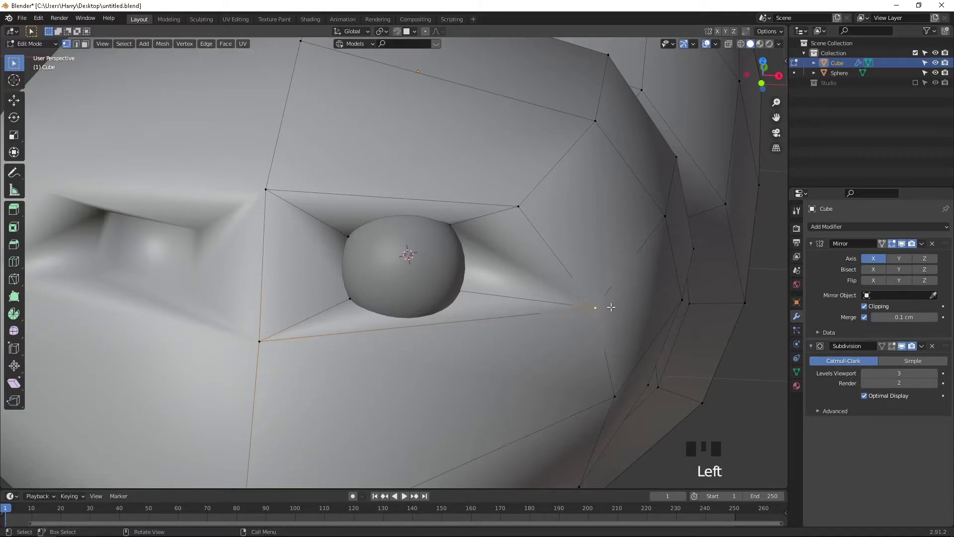
key(g)
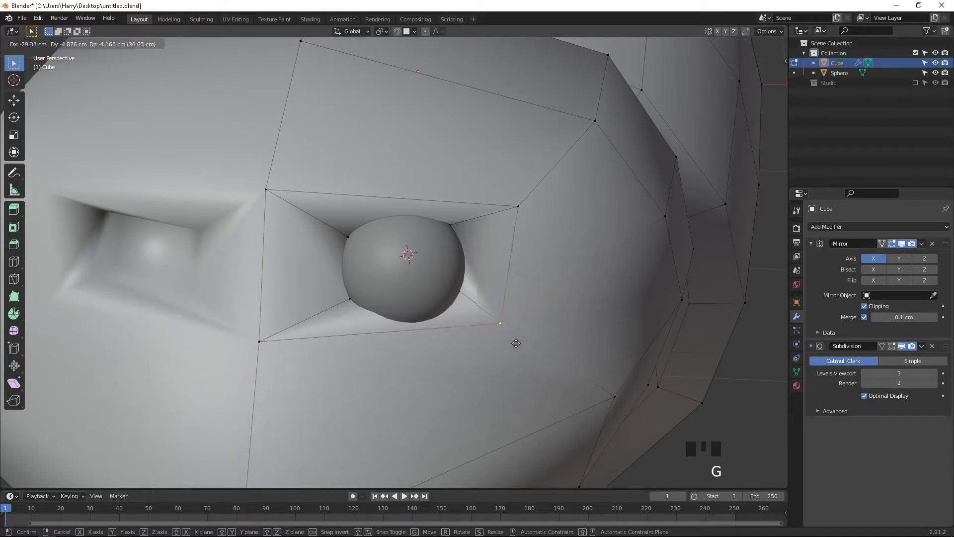
click(515, 352)
click(514, 209)
key(g)
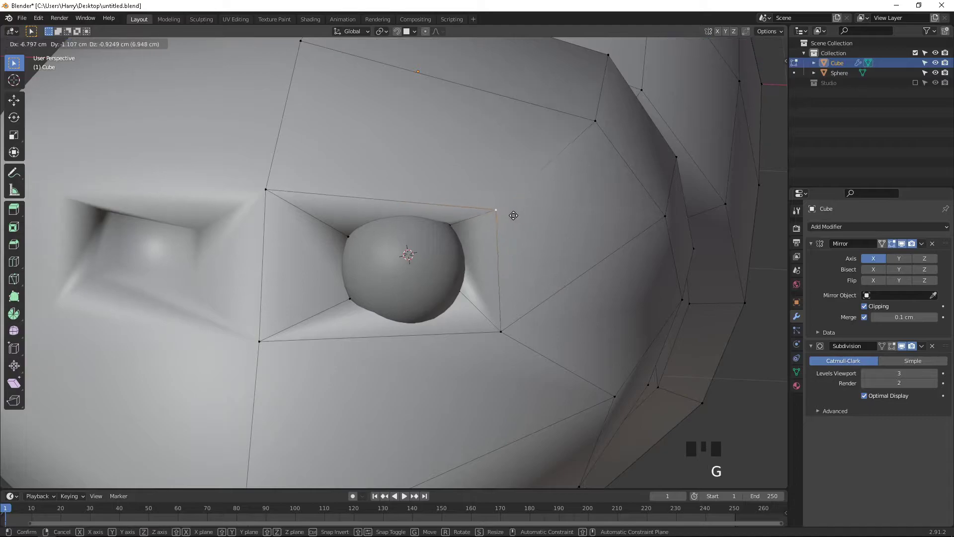
click(457, 215)
Step: Lower the upper corner vertex of the socket rim at the midline to level the rim's upper edge
click(260, 195)
key(g)
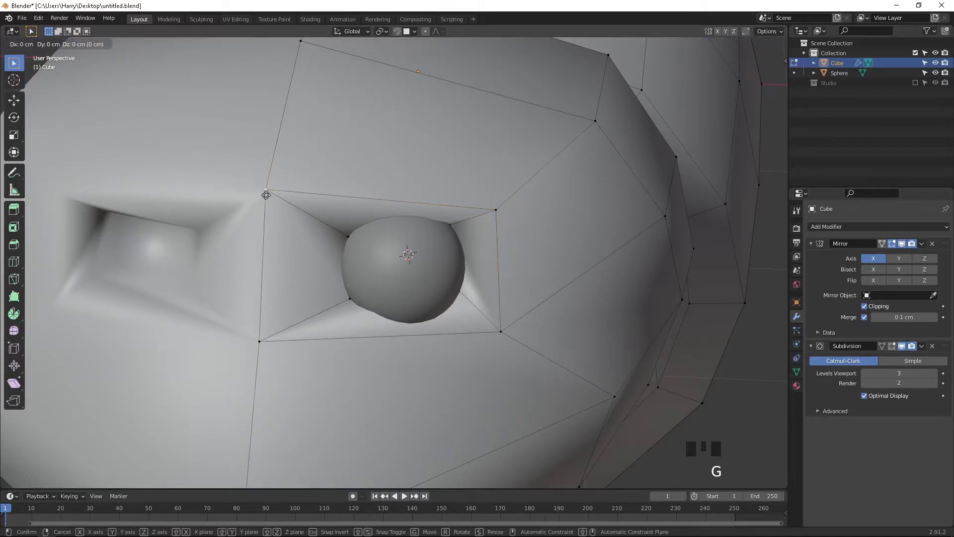
click(295, 215)
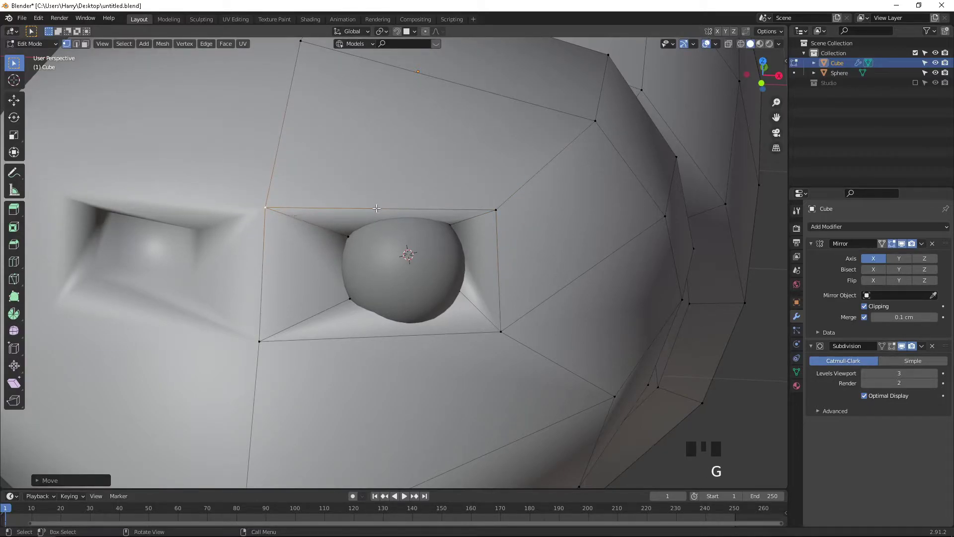
Step: Try to subdivide the upper edge of the socket rim and move the new middle vertex
click(448, 210)
scroll(445, 193, down, 1)
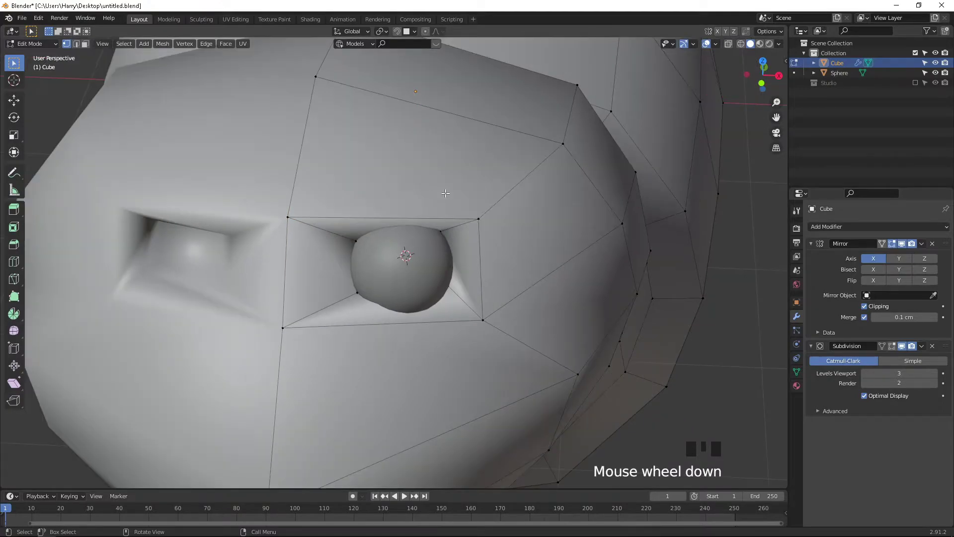
click(482, 214)
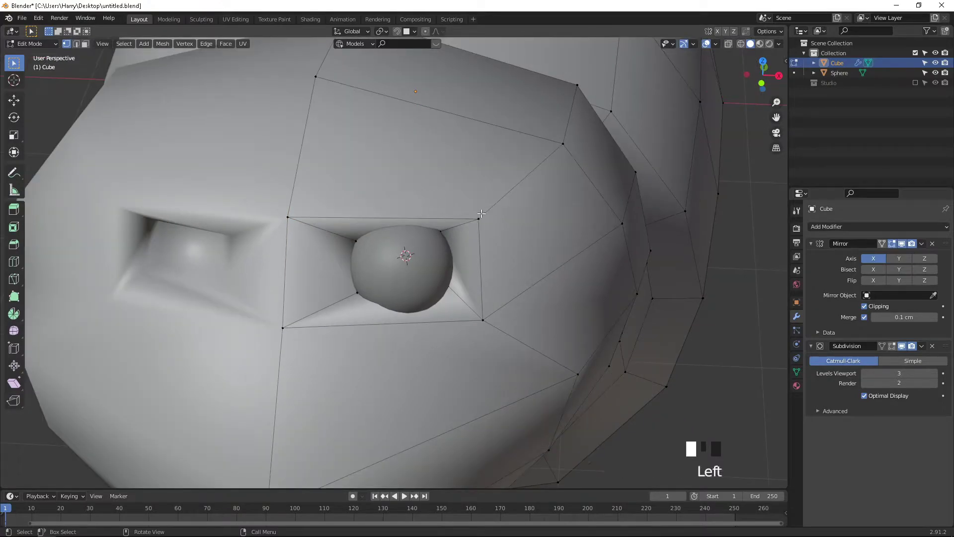
right_click(357, 216)
click(357, 220)
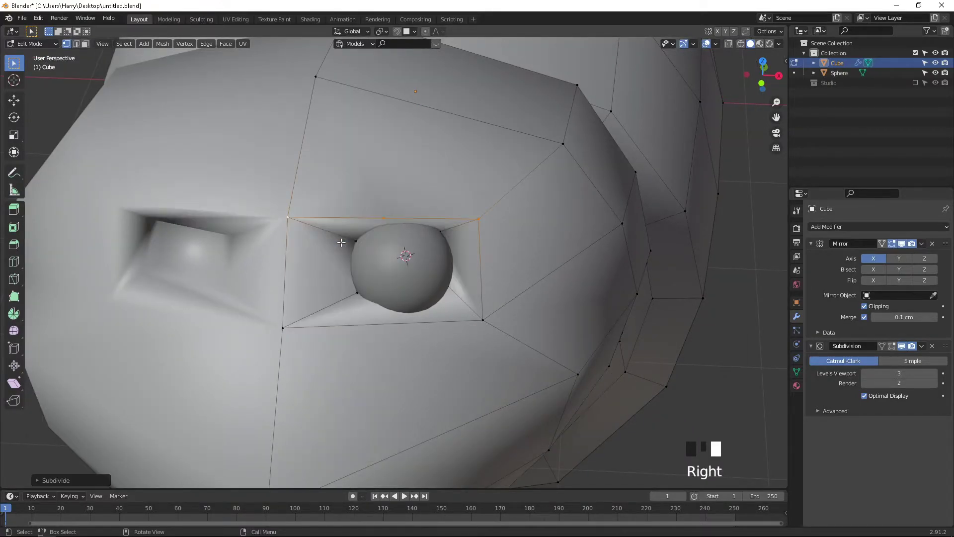
click(387, 217)
middle_drag(405, 219, 407, 208)
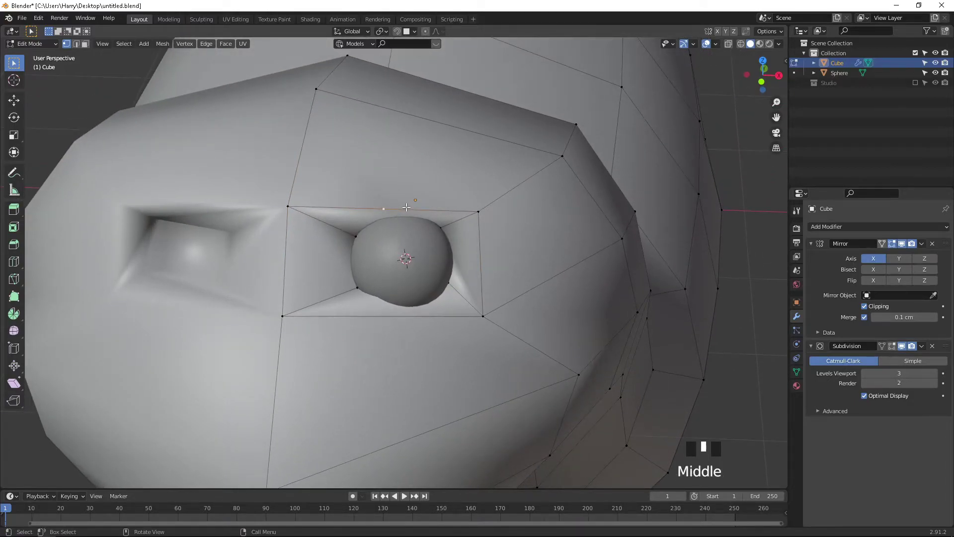
key(g)
right_click(410, 195)
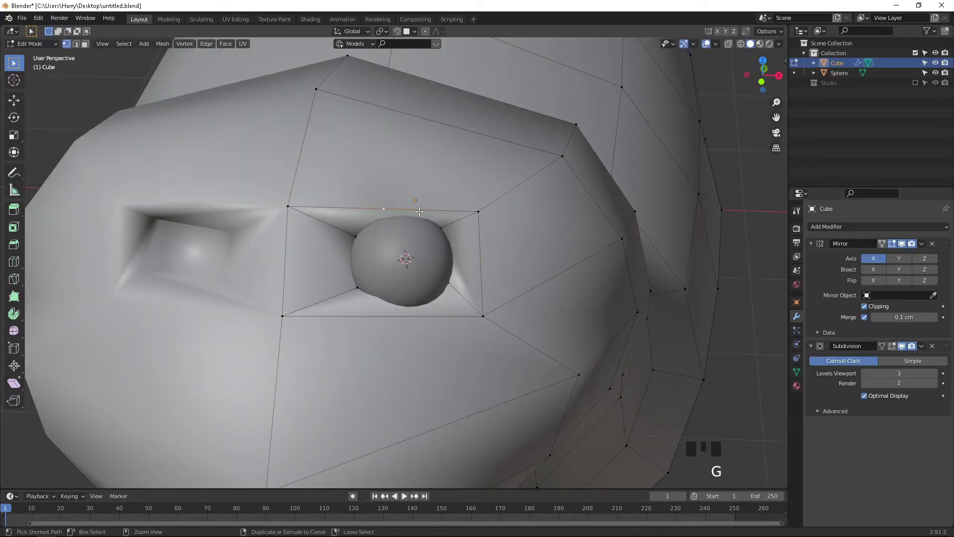
key(ctrl+z)
Step: Add a centered vertical loop cut running through the upper and lower edges of the eye socket
key(ctrl+r)
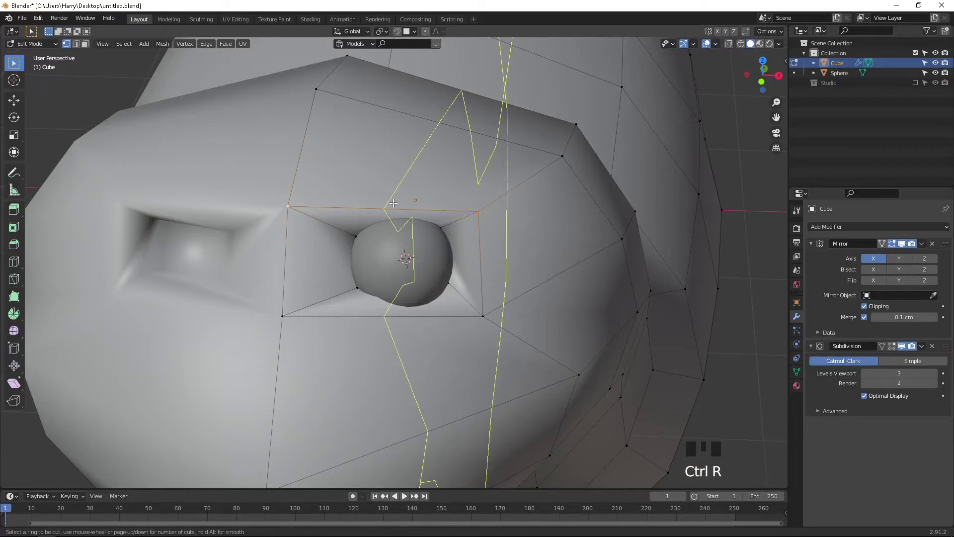
click(393, 203)
click(391, 202)
Step: Round the socket rim by raising its new upper middle vertex and lowering its new lower middle vertex
scroll(392, 203, up, 2)
shift+middle_drag(427, 159, 442, 203)
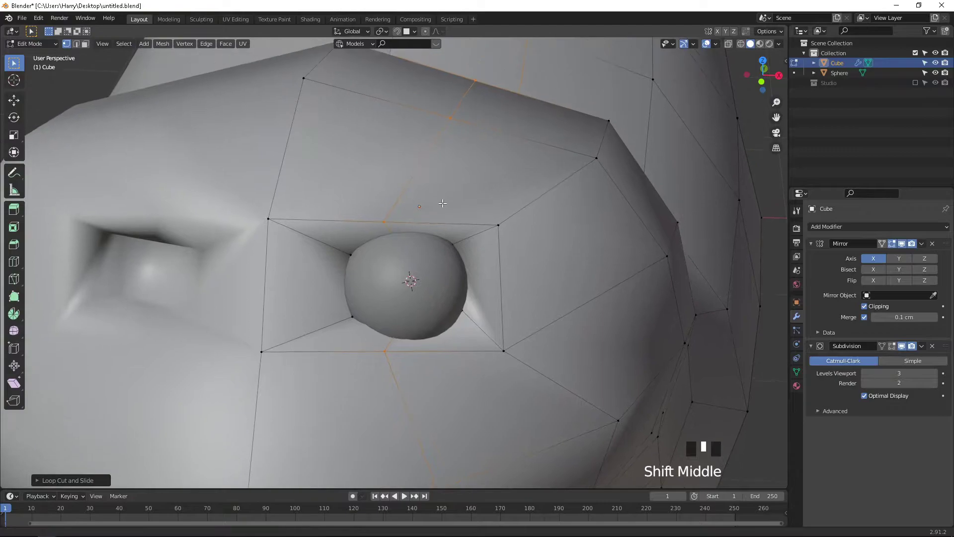
click(376, 213)
key(g)
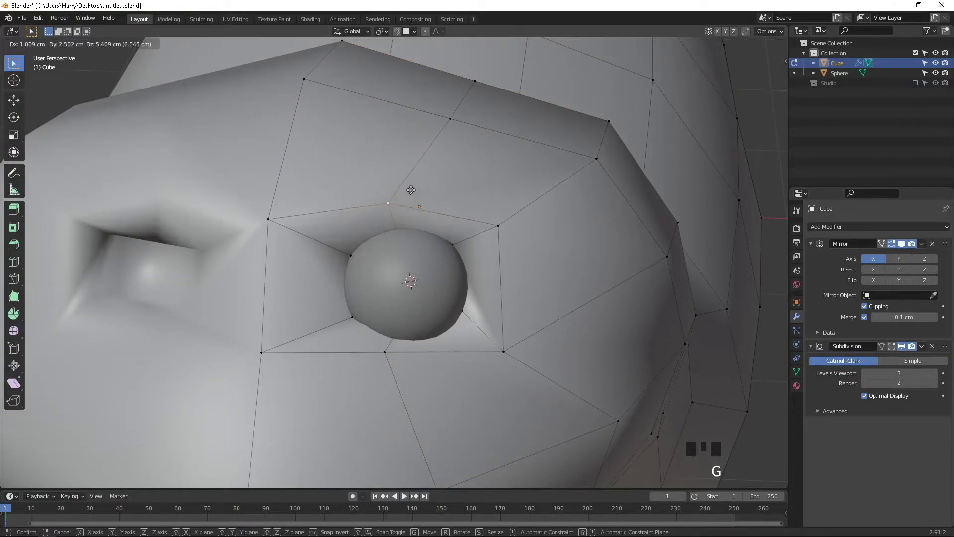
click(412, 183)
click(384, 351)
key(g)
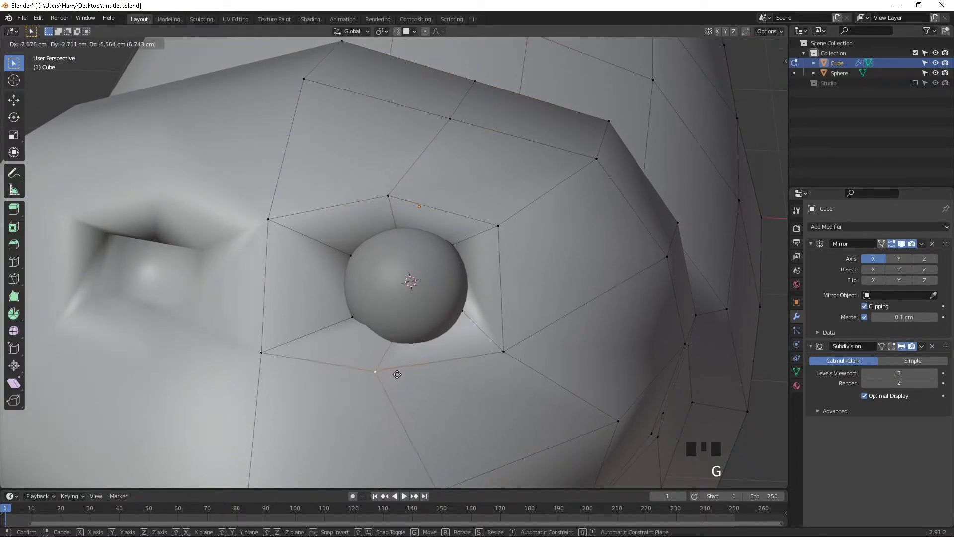
click(410, 368)
Step: Check the smoothed socket and add a loop cut around the eyeball between the socket's outer rim and inner loop
key(Tab)
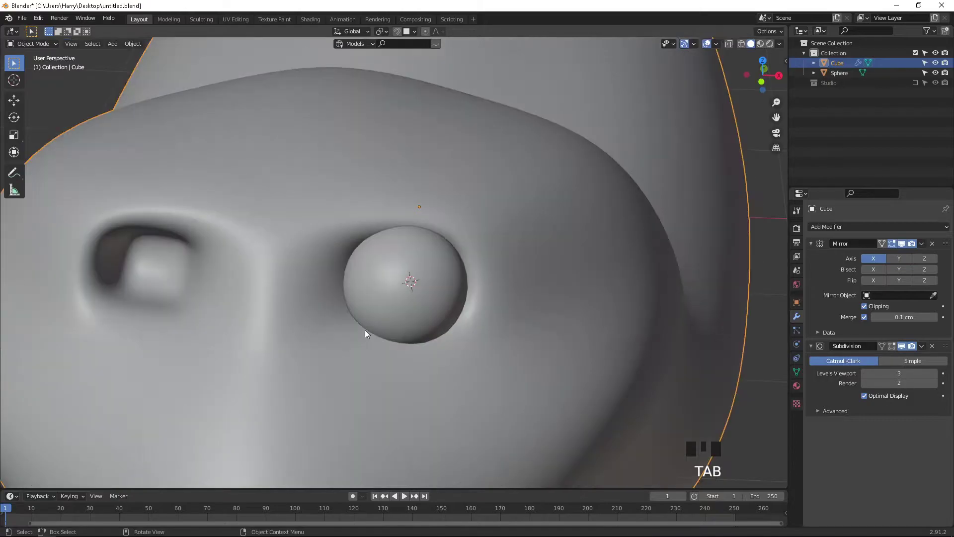
middle_drag(398, 337, 304, 277)
scroll(379, 342, down, 2)
key(Tab)
key(ctrl+r)
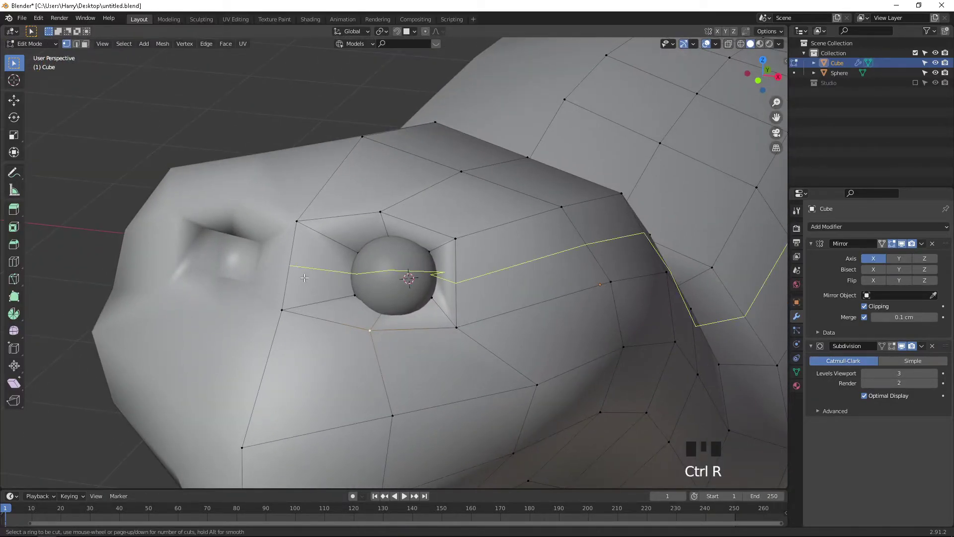
click(315, 307)
click(315, 307)
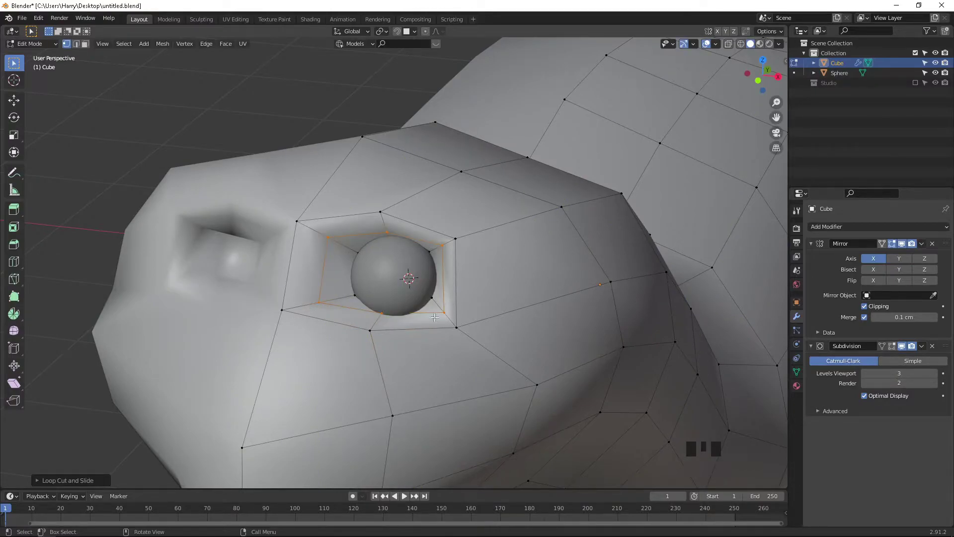
Step: Inspect the smoothed eye socket and its fit around the eyeball from several angles in Object Mode
key(Tab)
mouse_move(446, 324)
middle_down()
mouse_move(493, 322)
mouse_move(448, 314)
mouse_move(416, 292)
mouse_move(349, 295)
mouse_move(453, 311)
middle_up()
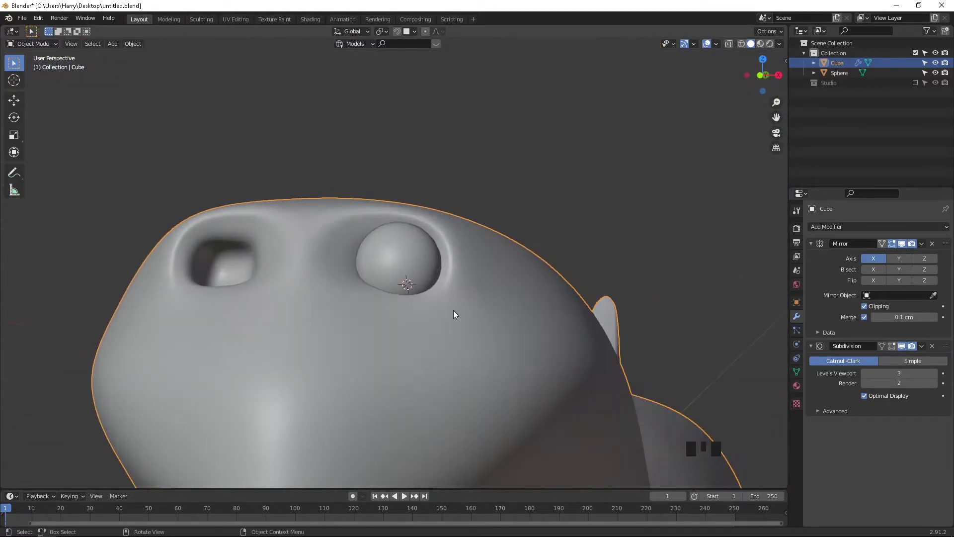
scroll(420, 302, down, 4)
middle_drag(386, 293, 393, 316)
scroll(433, 290, up, 2)
middle_drag(433, 290, 383, 312)
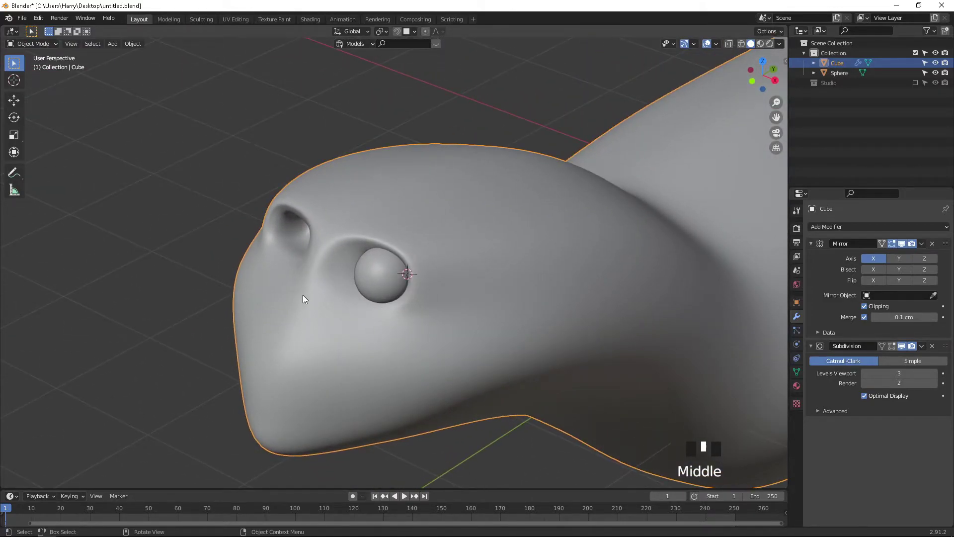
key(Tab)
key(Tab)
Step: Select the eyeball together with the body and toggle the body's X-axis mirroring off and back on
click(382, 274)
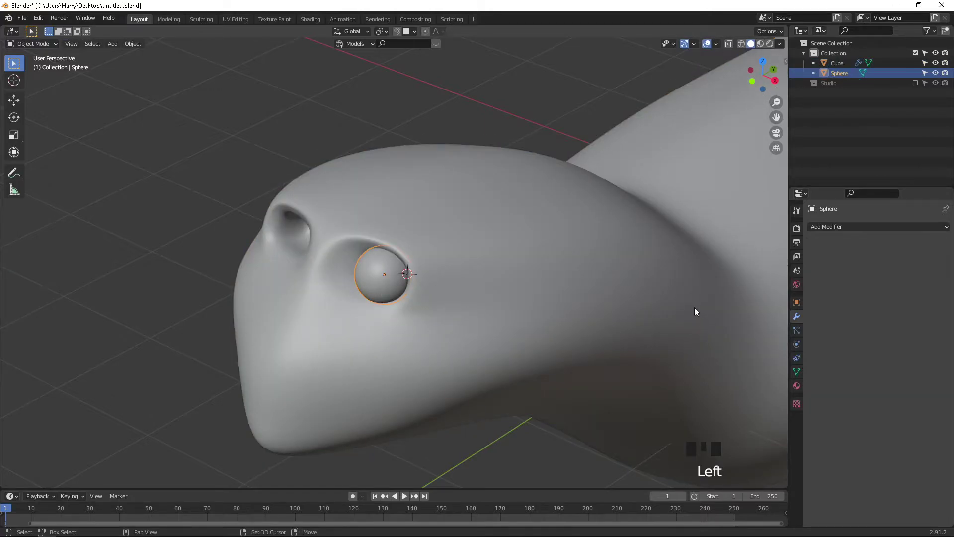
shift+middle_drag(695, 312, 516, 337)
shift+click(370, 299)
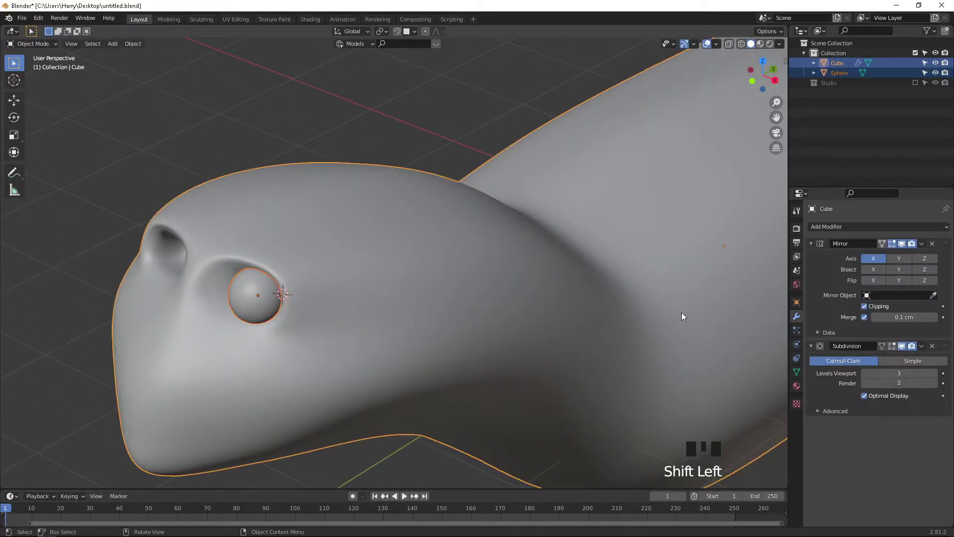
click(875, 258)
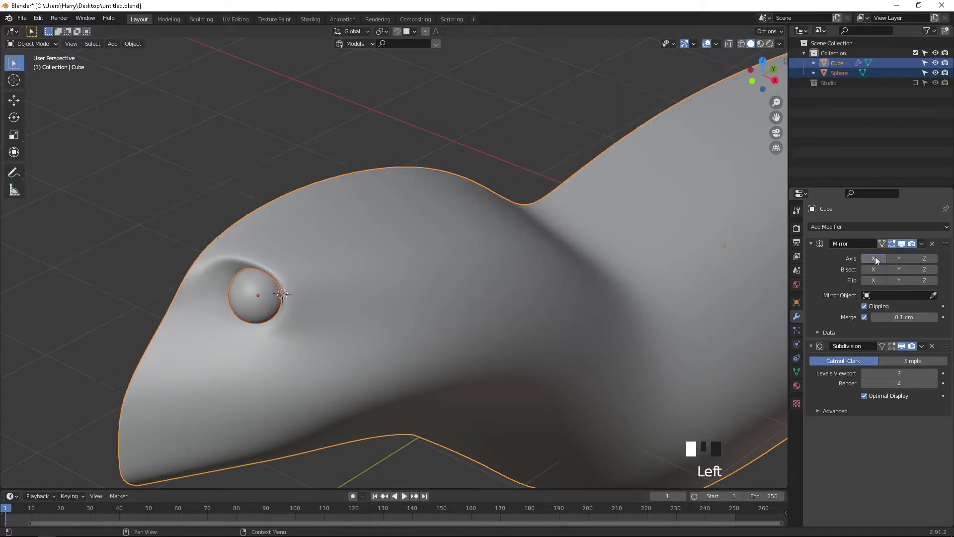
click(875, 257)
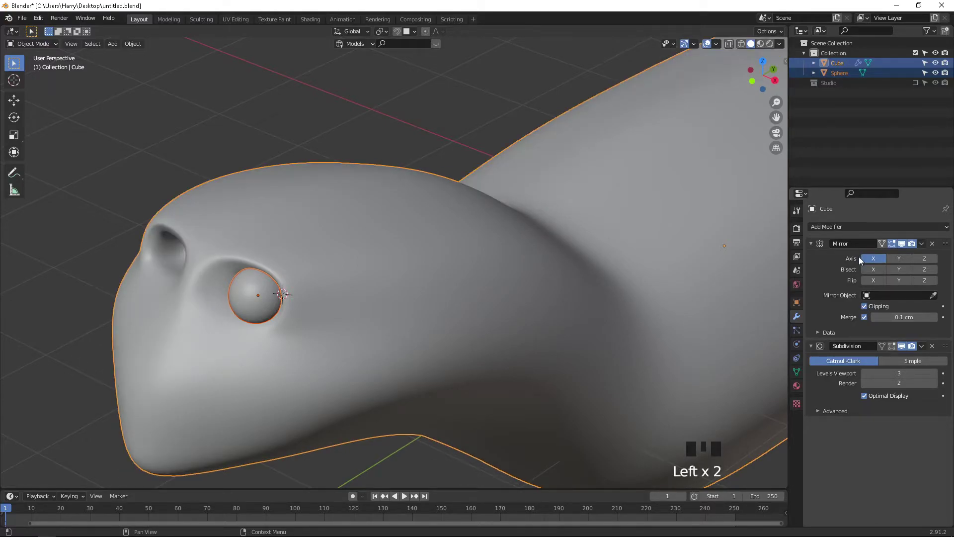
click(211, 305)
Step: Give the eyeball sphere a new material and darken its base color to a value of 0.107
click(264, 294)
shift+middle_drag(352, 321, 417, 242)
click(797, 386)
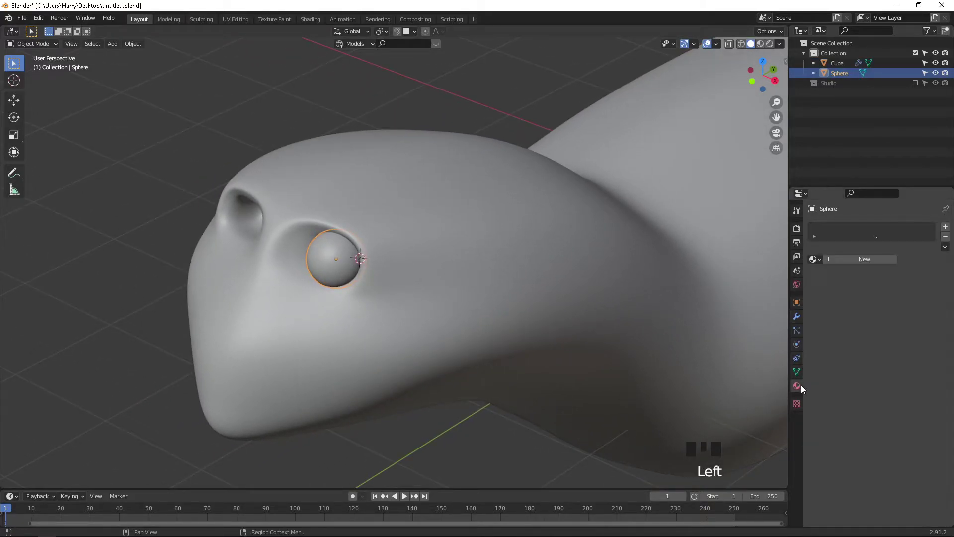
click(858, 260)
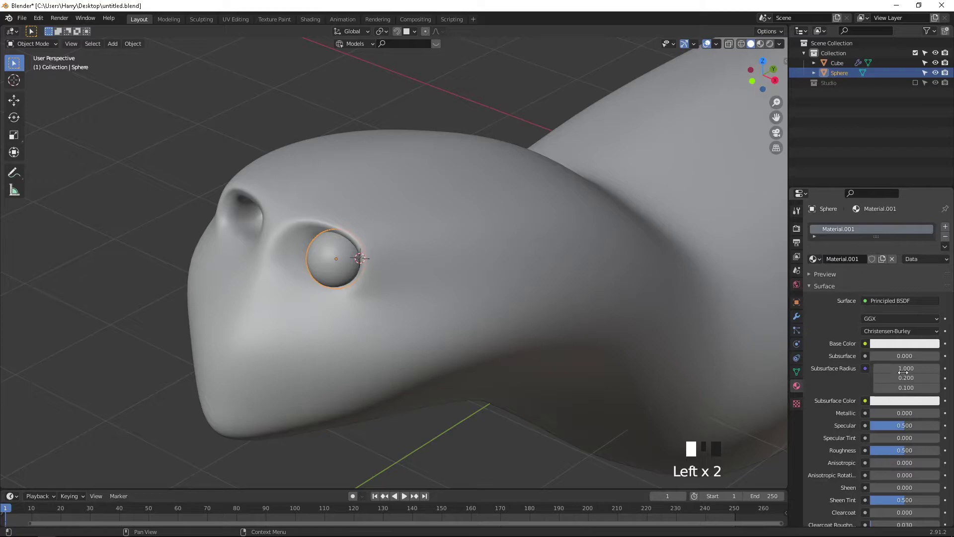
click(896, 344)
click(931, 267)
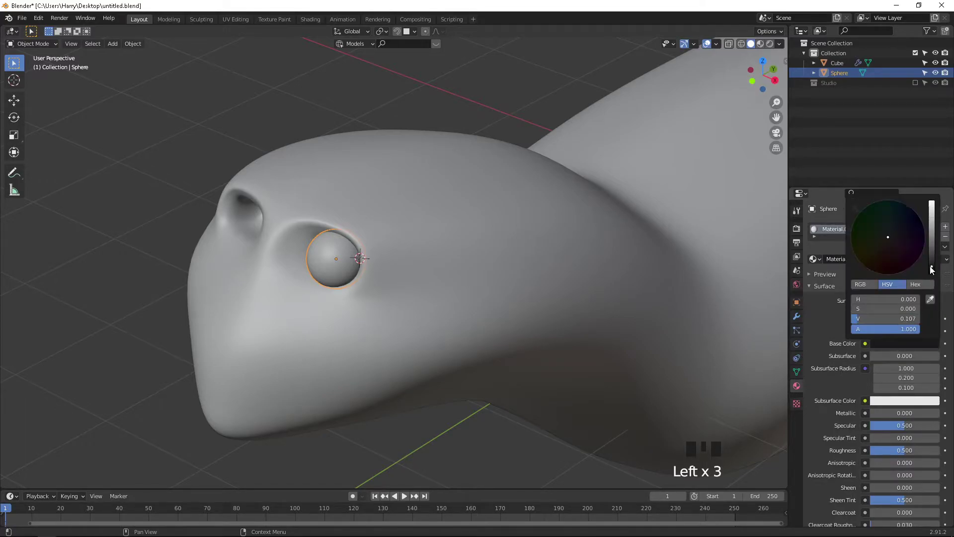
Step: Set the eye sphere material's roughness to 0.117 and join the sphere to the body mesh
drag(906, 454, 906, 455)
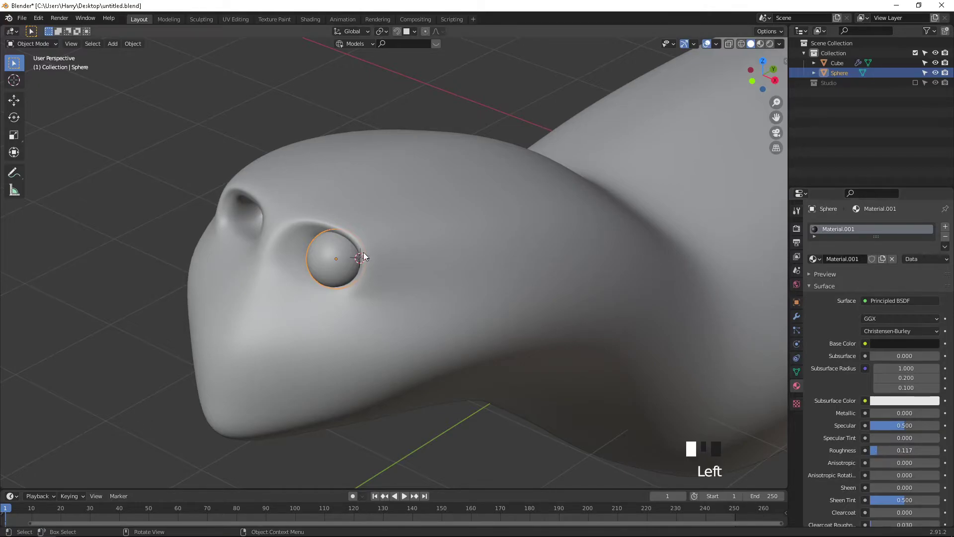
middle_drag(392, 243, 417, 188)
click(416, 213)
click(417, 214)
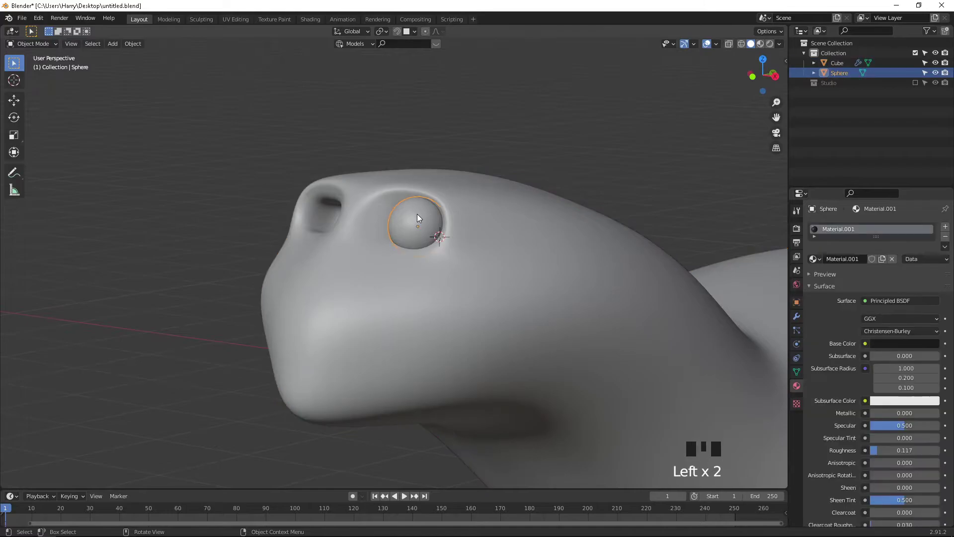
shift+click(456, 267)
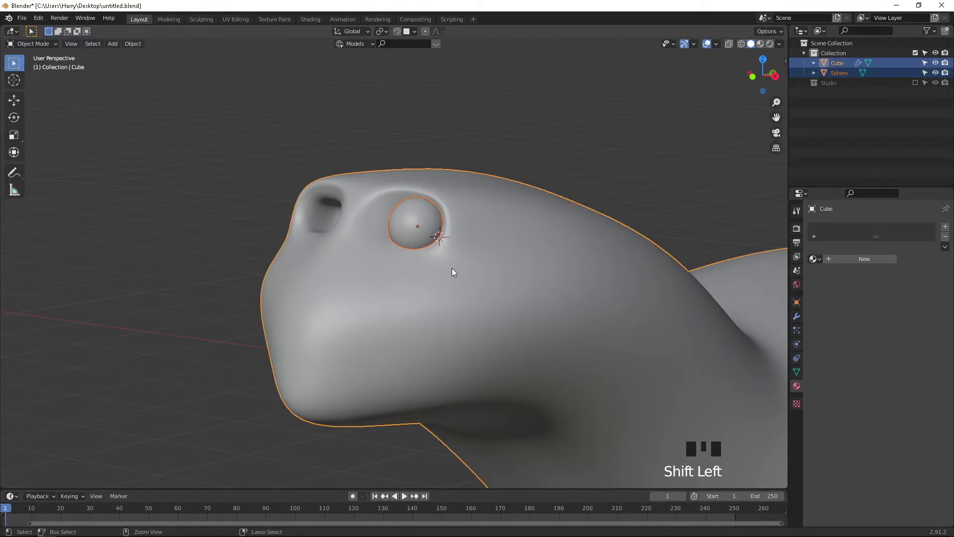
key(ctrl+j)
Step: Save the file and check the joined eye and body mesh in Edit Mode
middle_drag(443, 264, 307, 264)
key(ctrl+s)
scroll(397, 228, down, 3)
click(403, 272)
key(Tab)
click(428, 249)
key(Tab)
Step: Enable Auto Smooth in the body mesh's normals settings
shift+middle_drag(424, 279, 456, 275)
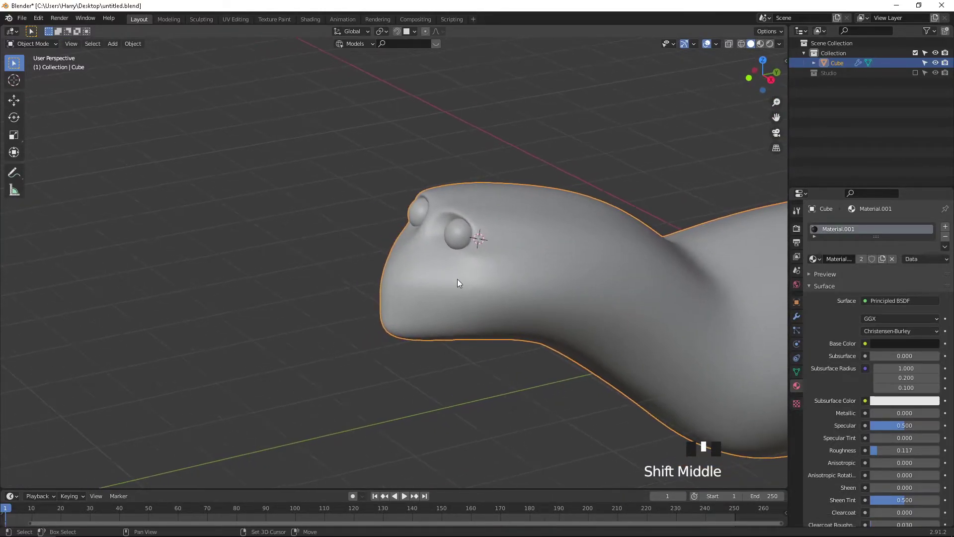
scroll(486, 294, down, 8)
scroll(485, 292, up, 4)
shift+middle_drag(519, 284, 498, 256)
scroll(447, 294, up, 3)
scroll(458, 230, up, 1)
middle_drag(458, 230, 450, 202)
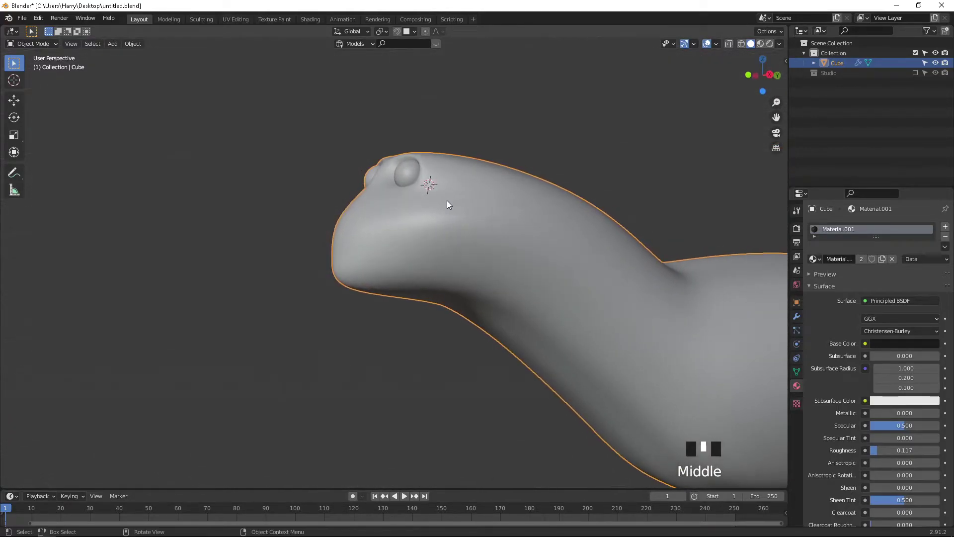
key(Tab)
middle_drag(523, 275, 505, 282)
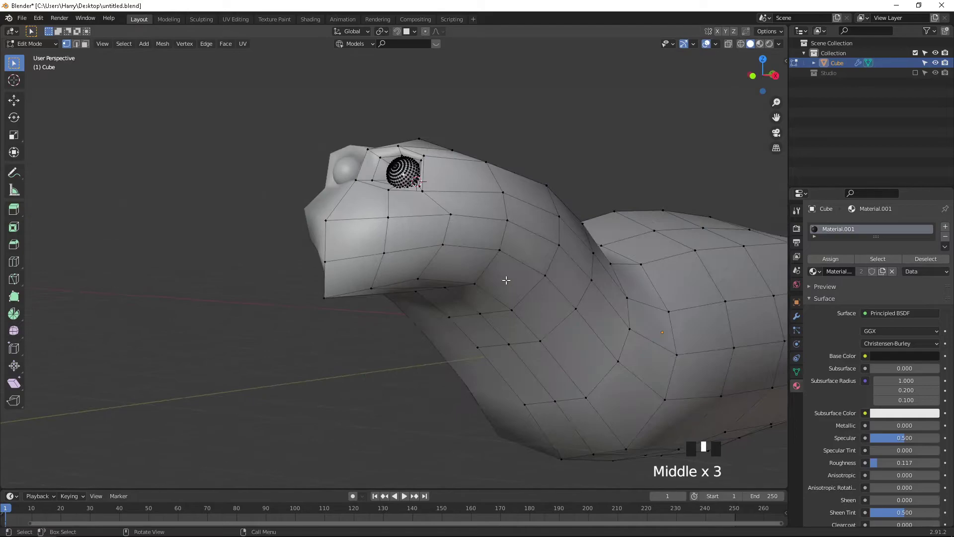
click(796, 372)
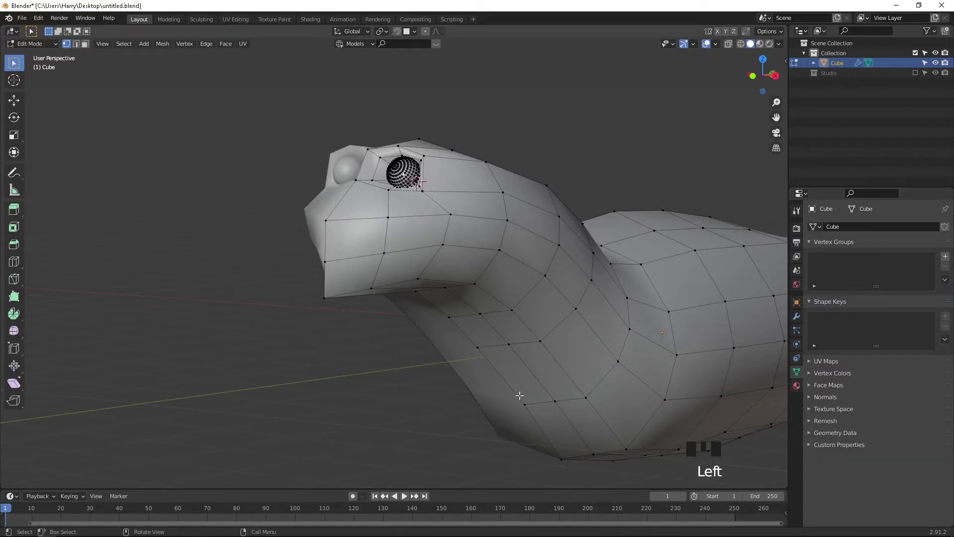
mouse_move(458, 318)
middle_down()
mouse_move(485, 305)
mouse_move(470, 313)
middle_up()
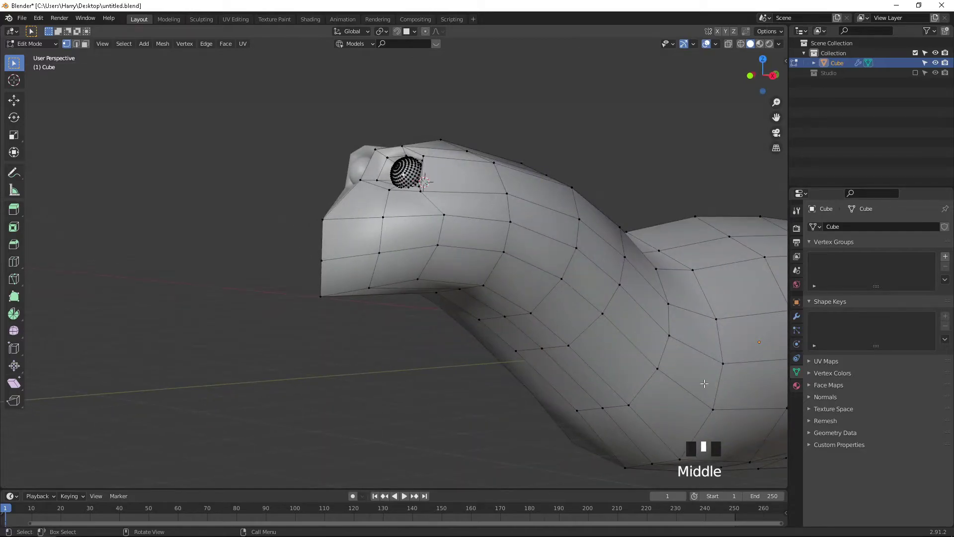
click(818, 397)
click(863, 411)
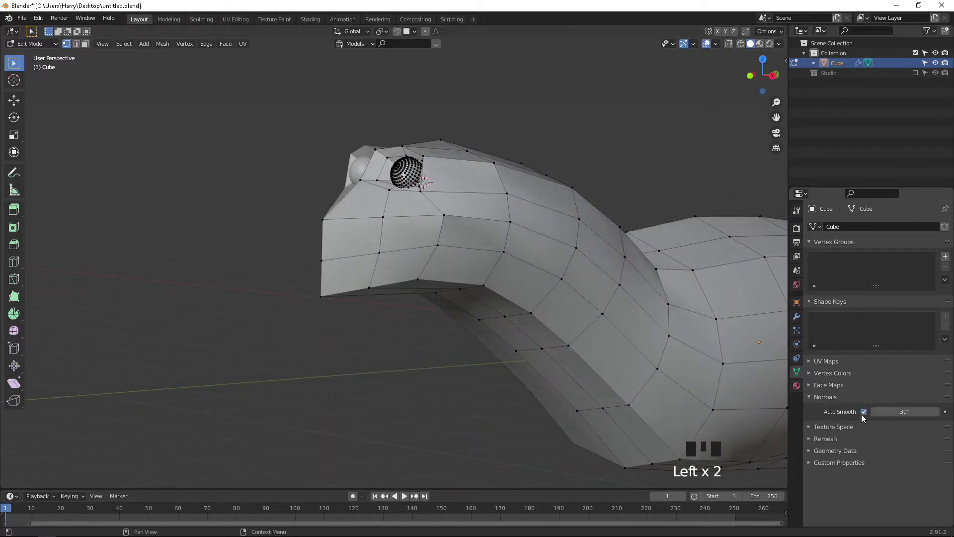
scroll(529, 348, down, 2)
shift+middle_drag(545, 287, 471, 330)
key(Tab)
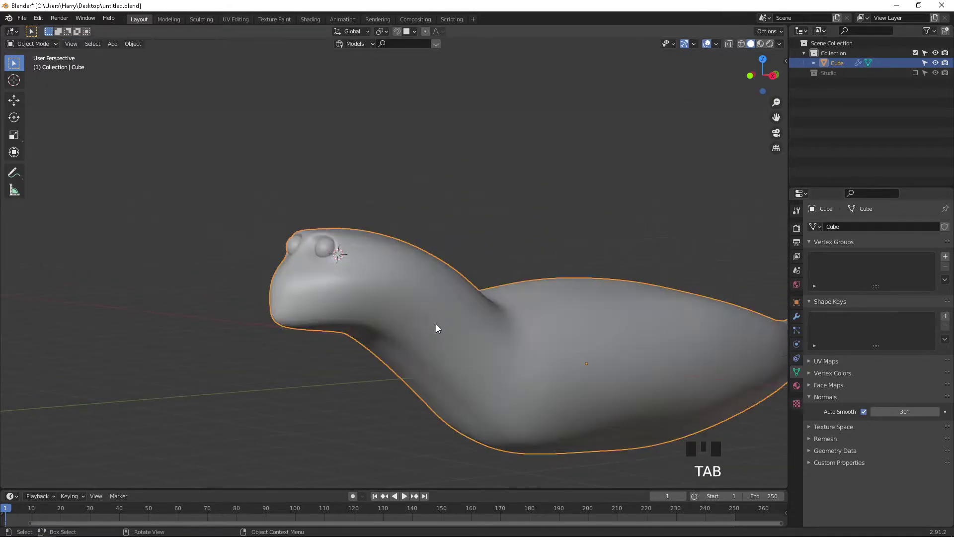
Step: Examine the mesh along the underside of the neck and body in Edit Mode
mouse_move(388, 308)
middle_down()
mouse_move(469, 323)
mouse_move(375, 315)
middle_up()
scroll(497, 338, down, 2)
middle_drag(514, 345, 686, 323)
shift+middle_drag(259, 444, 438, 381)
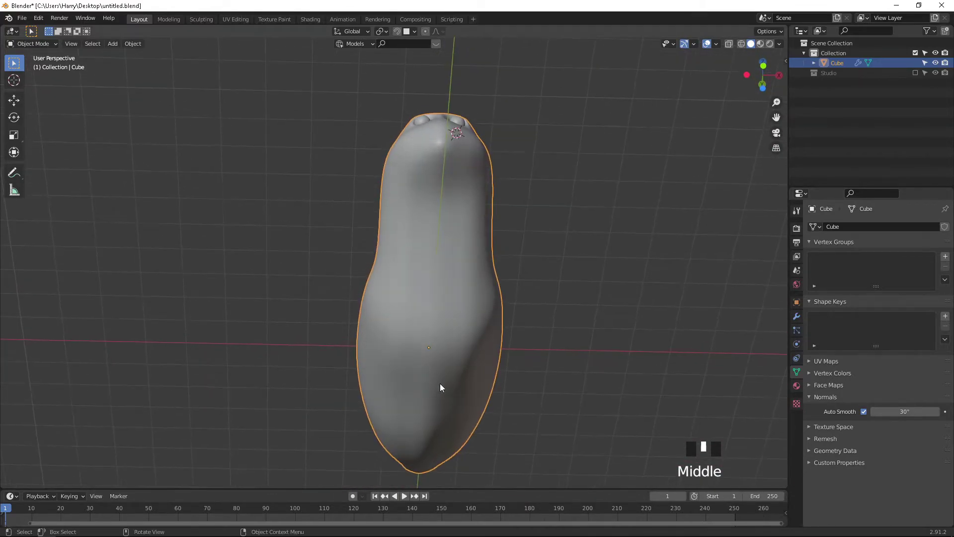
key(Tab)
scroll(452, 390, up, 2)
middle_drag(477, 404, 442, 442)
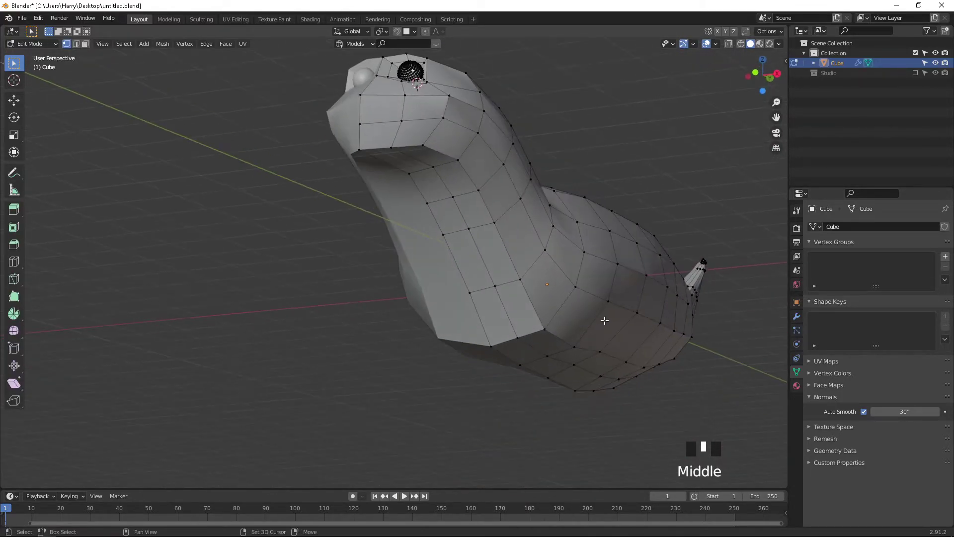
shift+middle_drag(603, 320, 452, 330)
middle_drag(325, 188, 267, 164)
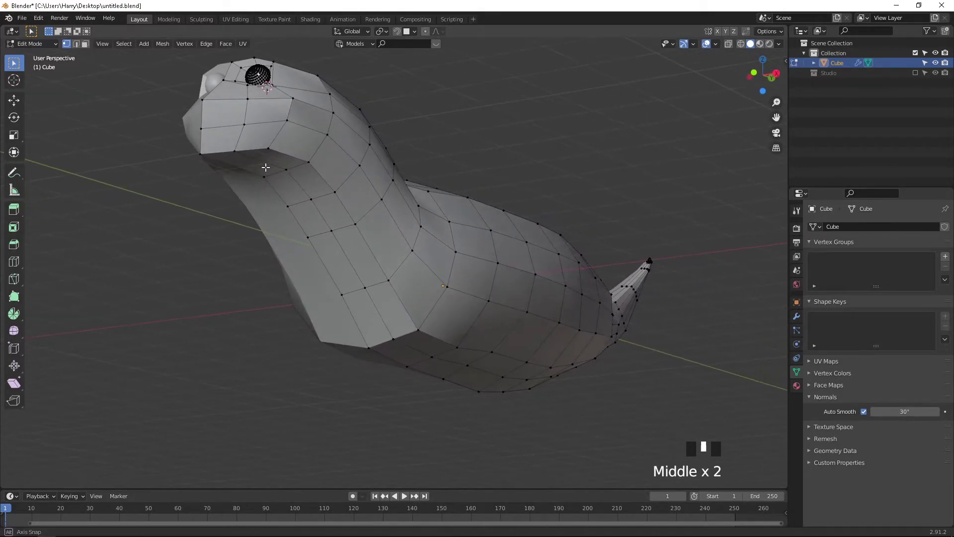
Step: In the right orthographic view, lower the inner underside vertex just behind the jaw to match the throat's bottom profile
click(264, 159)
click(266, 177)
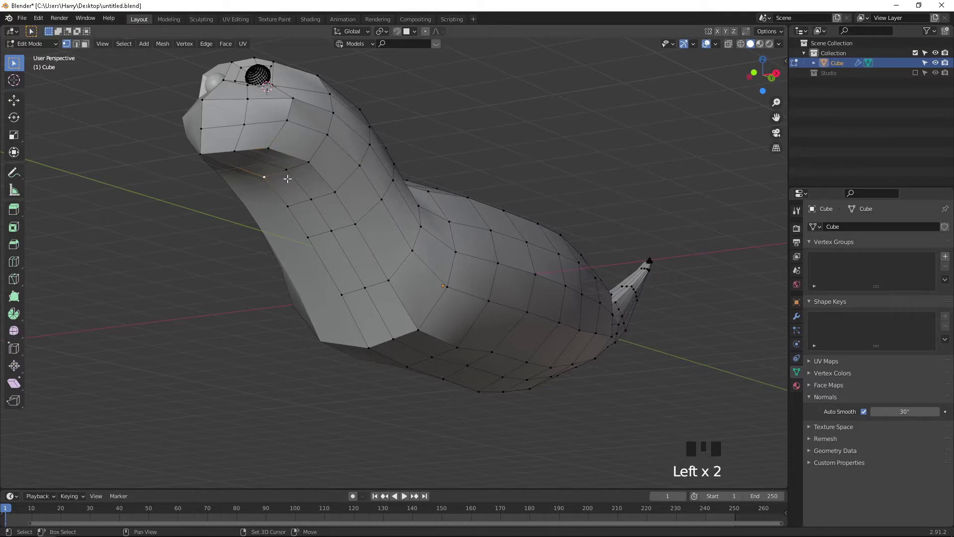
middle_drag(264, 164, 250, 187)
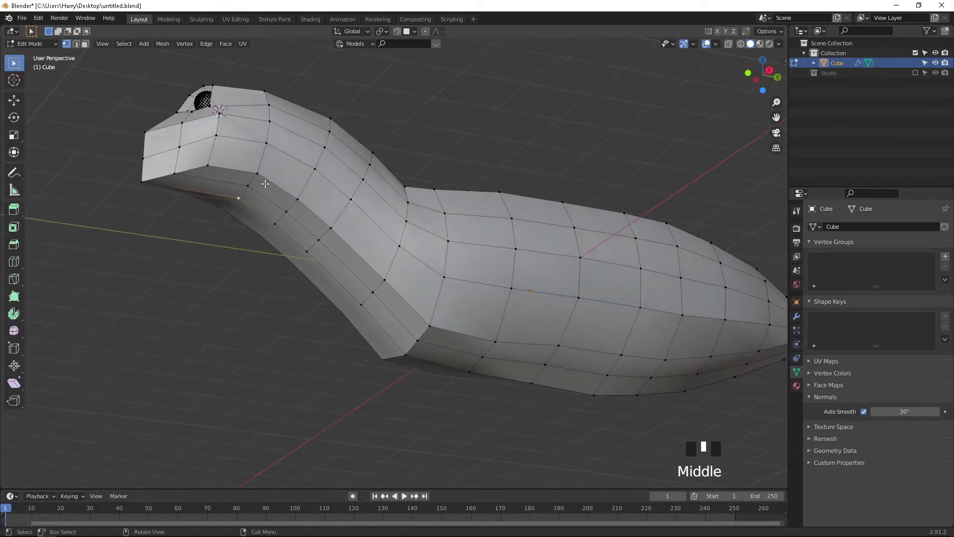
key(shift+z)
click(251, 186)
click(250, 186)
key(shift+z)
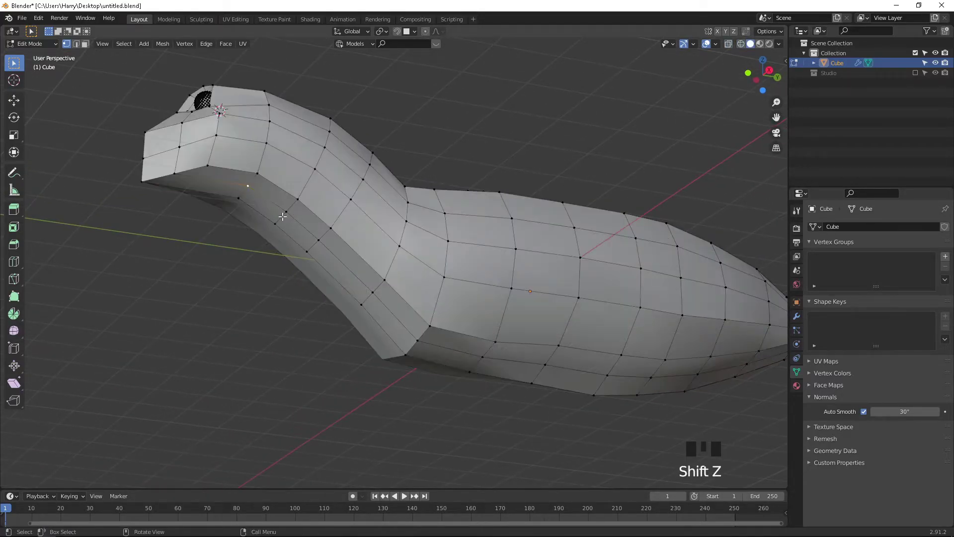
middle_drag(290, 215, 283, 227)
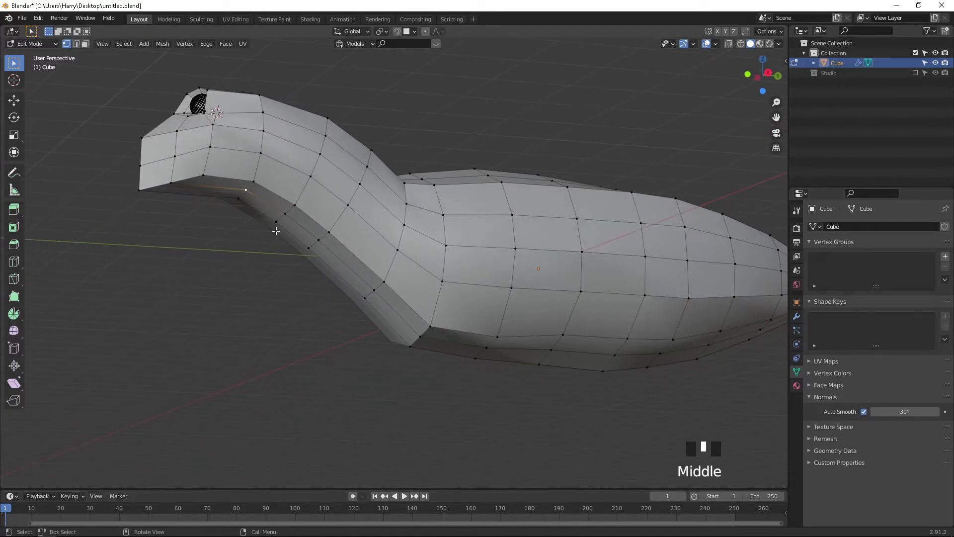
key(KP_3)
key(g)
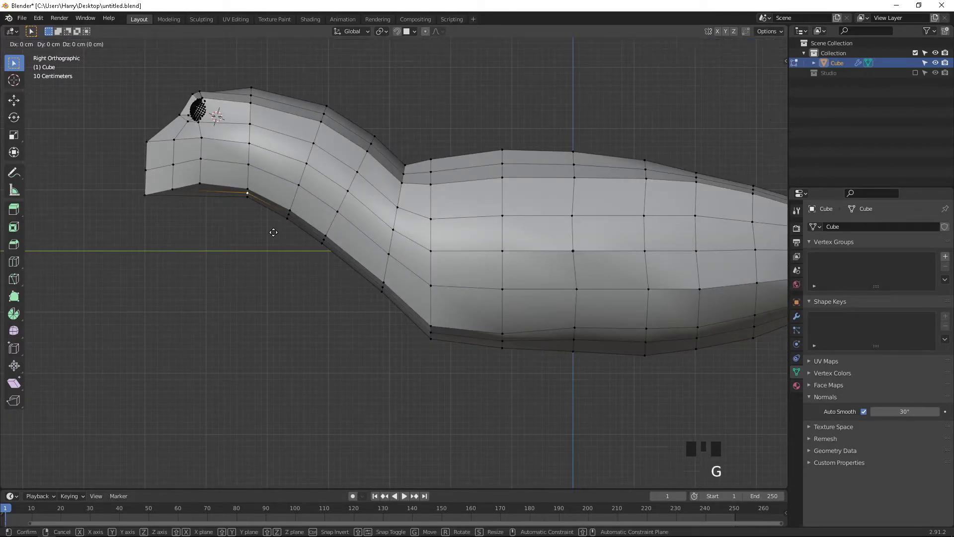
click(285, 226)
Step: Lower the next two inner vertices along the front of the neck onto its lower outline
scroll(313, 203, up, 1)
shift+middle_drag(294, 225, 389, 197)
click(372, 190)
click(371, 189)
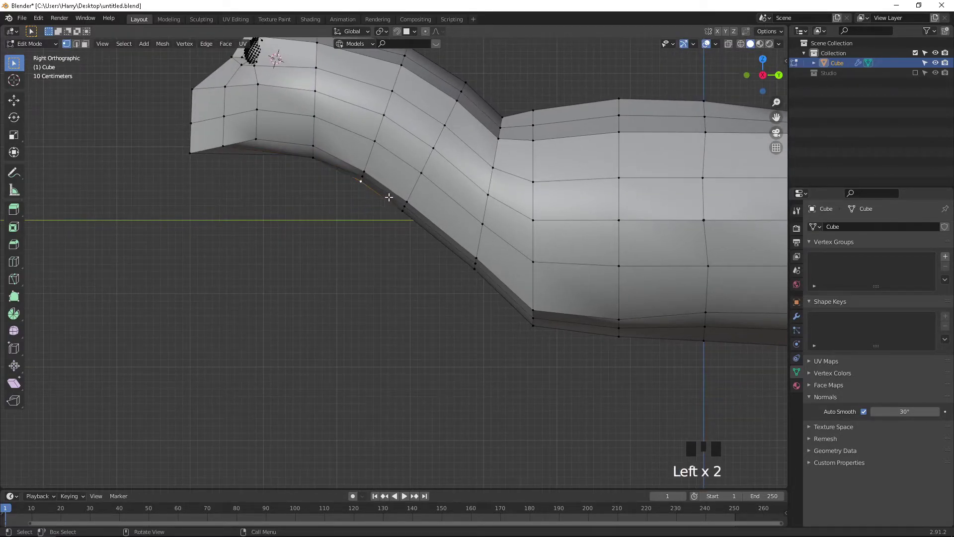
key(g)
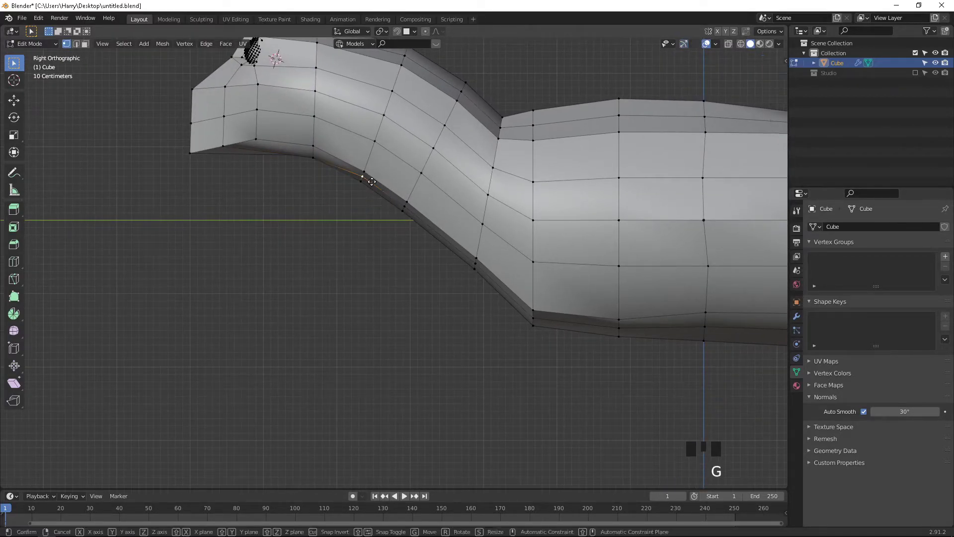
click(371, 189)
click(398, 206)
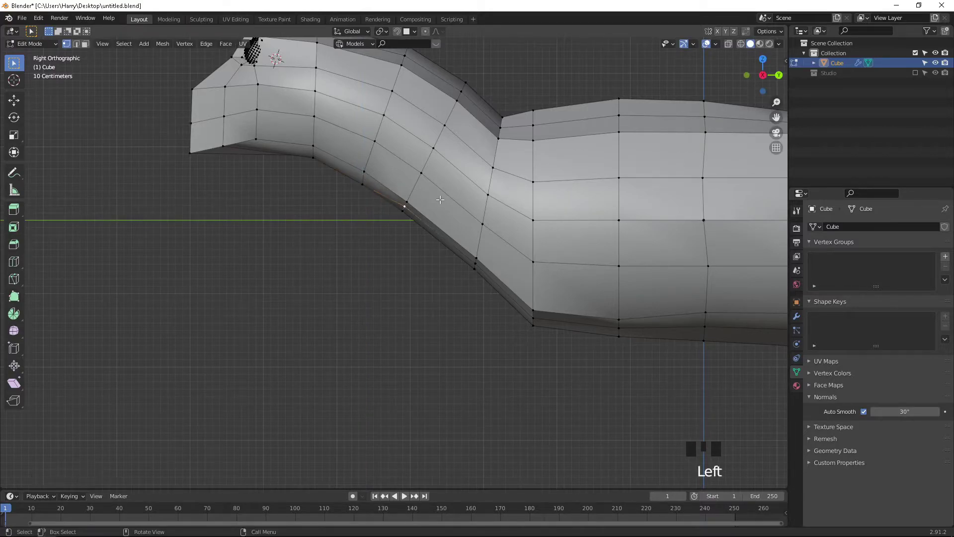
key(g)
key(z)
click(439, 205)
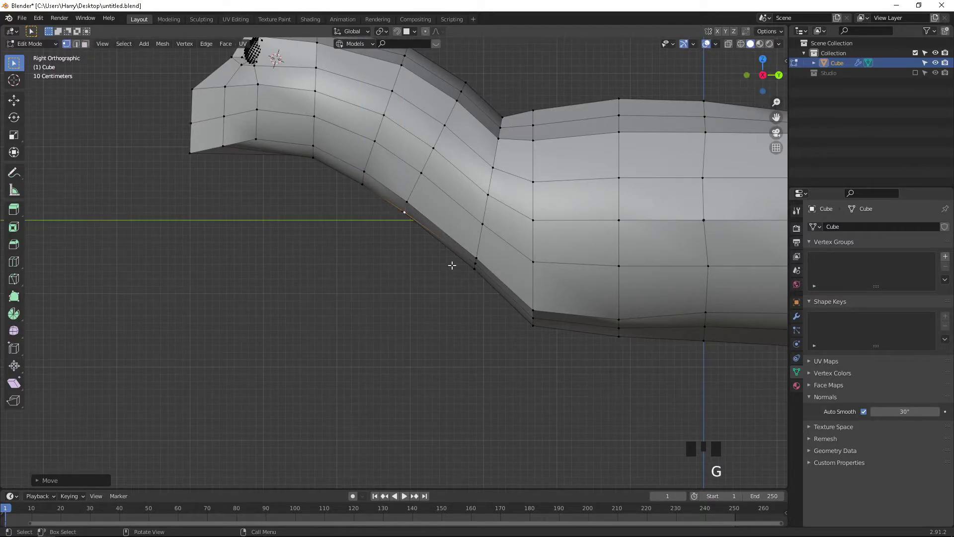
Step: Move the inner vertices at the base of the neck and at the chest corner down toward the lower outline
click(479, 266)
key(g)
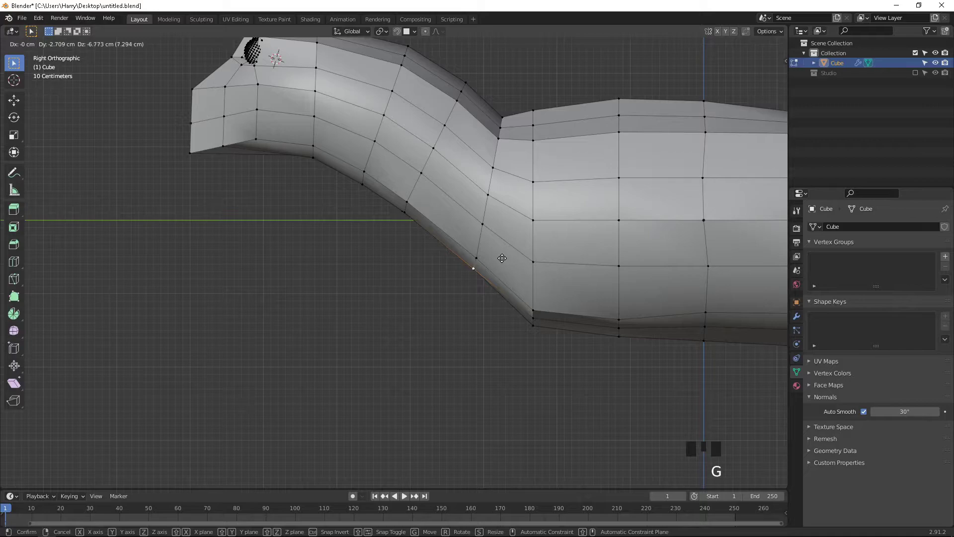
click(504, 258)
click(537, 324)
click(537, 324)
key(g)
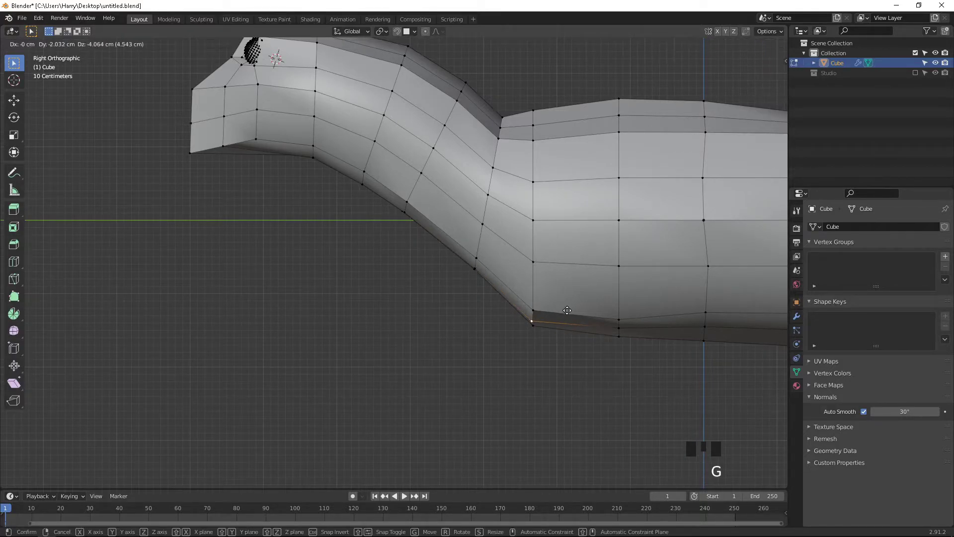
click(568, 309)
Step: Lower the next two inner belly vertices behind the chest toward the bottom edge, moving the second along Z
shift+middle_drag(601, 341, 515, 335)
click(547, 334)
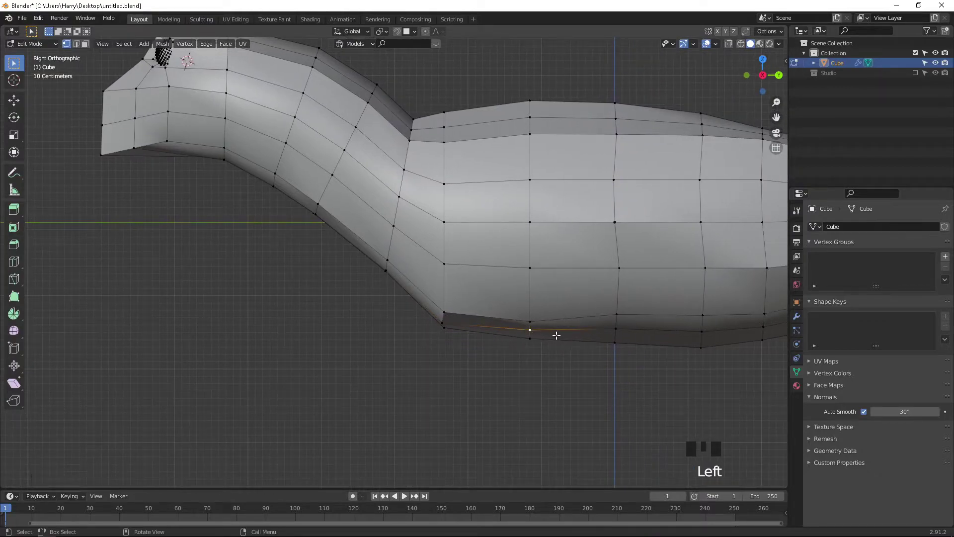
key(g)
click(557, 339)
shift+middle_drag(592, 338, 489, 338)
click(510, 330)
key(g)
key(z)
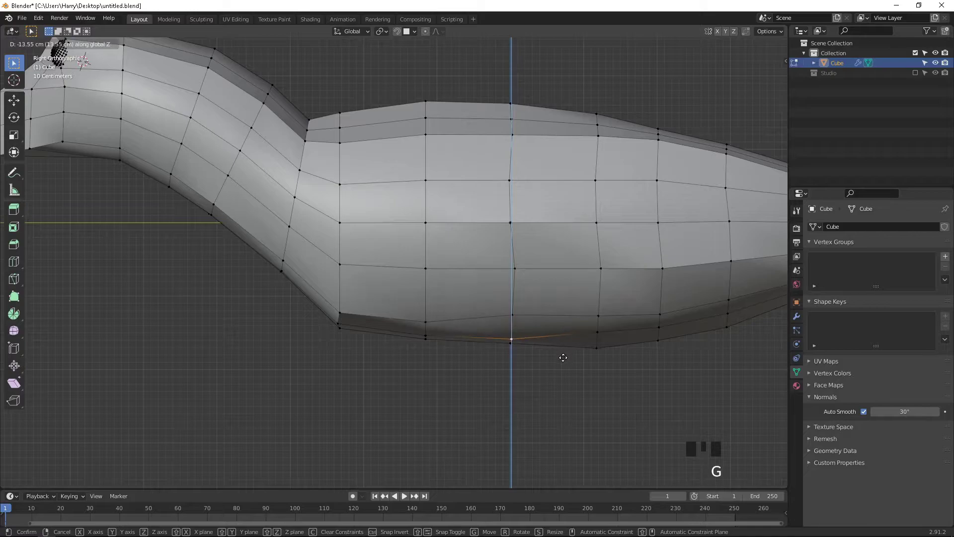
click(563, 359)
Step: Lower the inner vertices along the rear belly toward the body's bottom outline
shift+middle_drag(639, 345, 498, 358)
click(455, 338)
key(g)
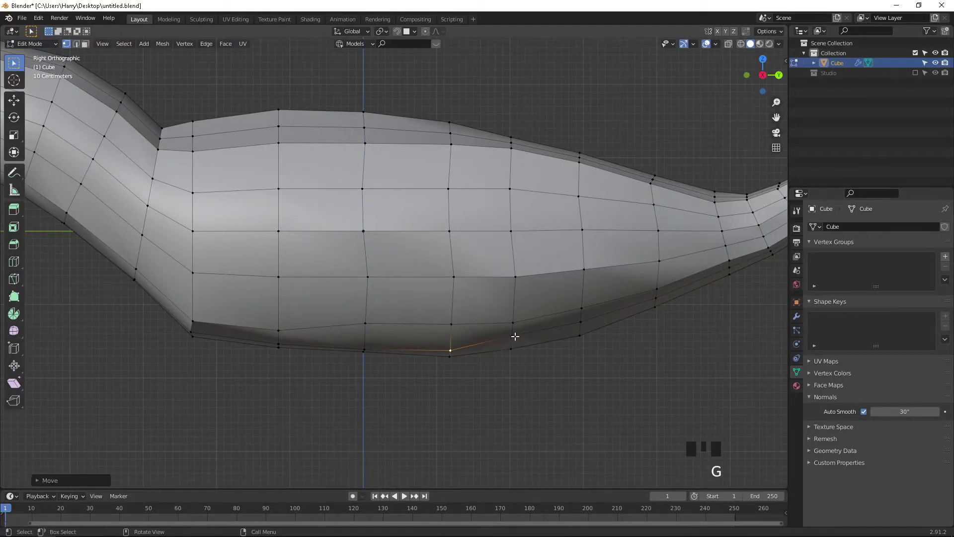
click(548, 341)
click(581, 324)
key(g)
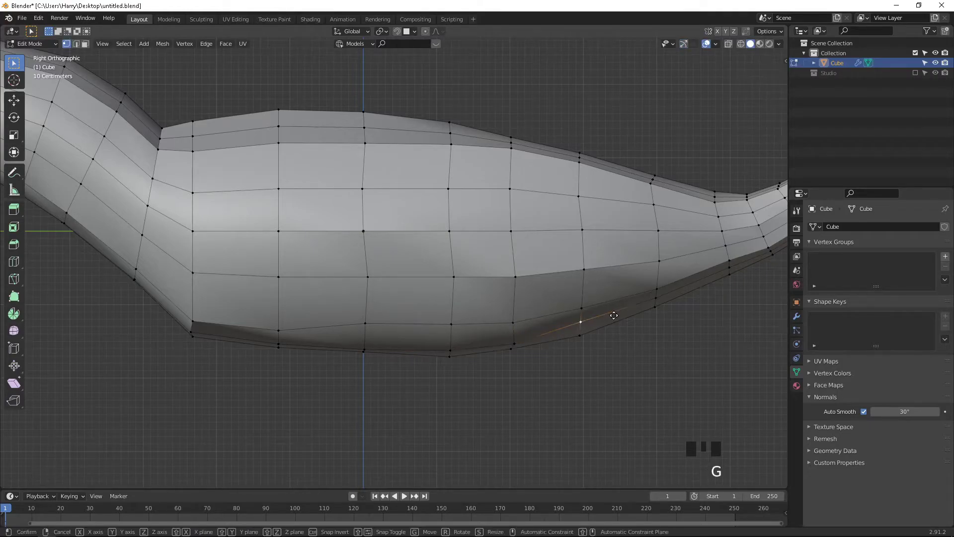
click(616, 326)
Step: Move the inner underside vertices where the body narrows into the tail down onto the lower outline
shift+middle_drag(675, 298, 537, 357)
click(537, 349)
key(g)
click(538, 350)
click(531, 356)
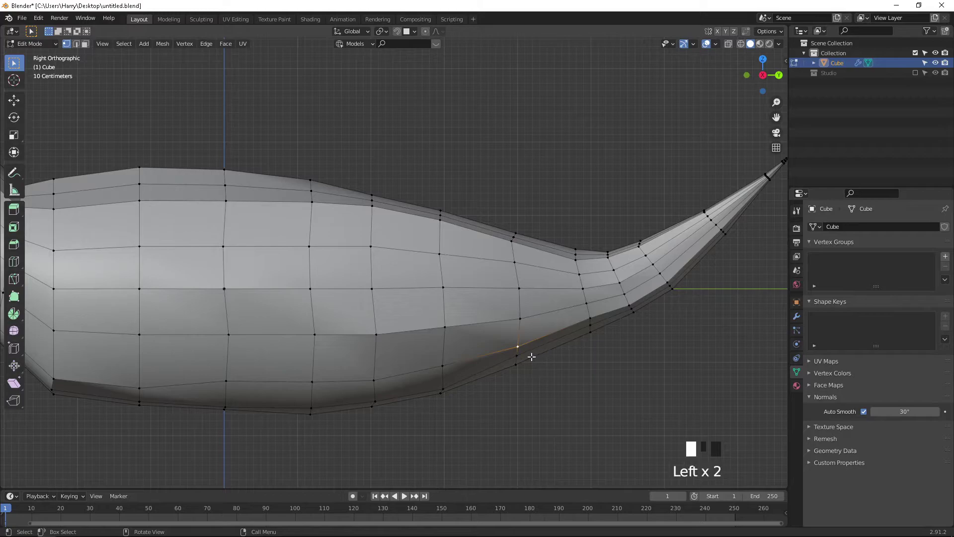
key(g)
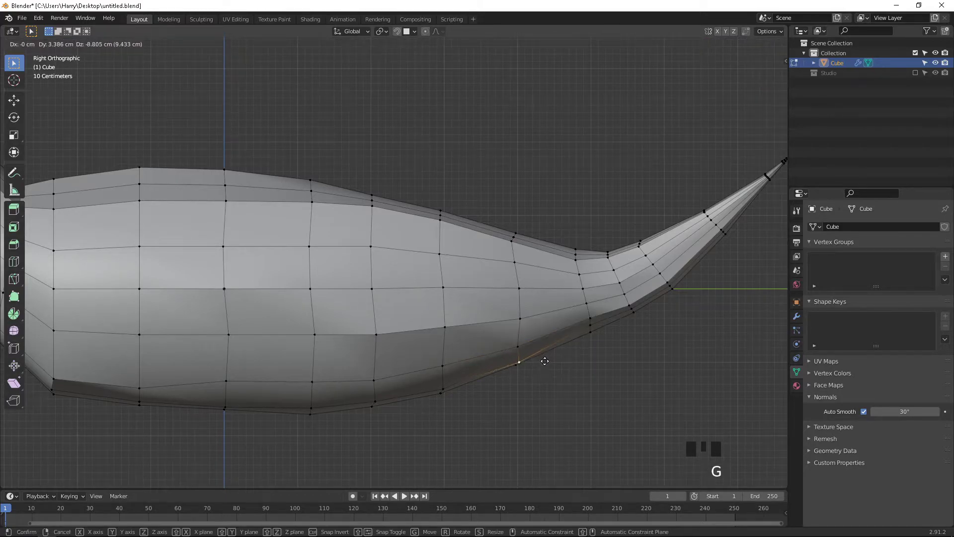
click(545, 362)
click(592, 327)
key(g)
click(612, 333)
Step: Align the next two inner vertices around the underside of the tail's upward bend with its lower edge
shift+middle_drag(643, 290, 543, 350)
scroll(543, 350, up, 4)
shift+middle_drag(627, 373, 310, 156)
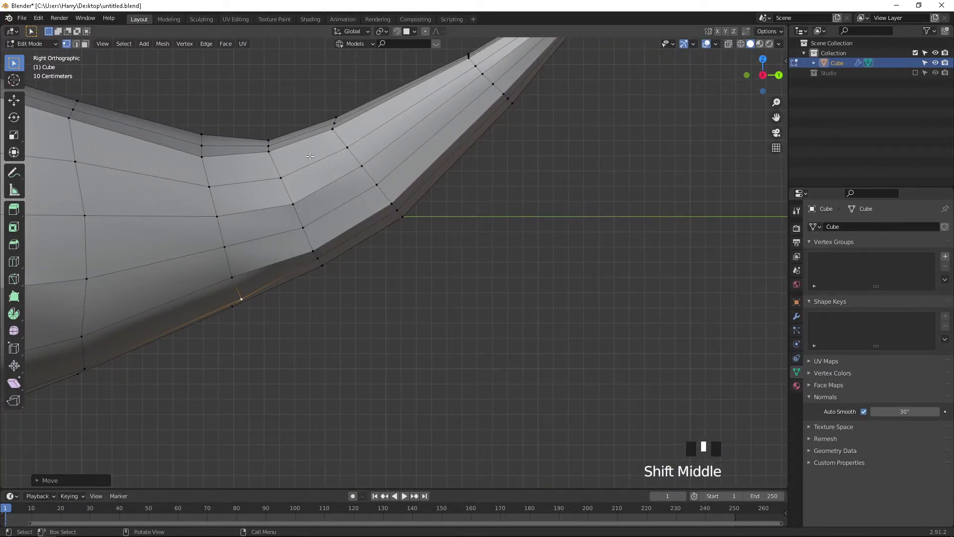
click(323, 263)
key(g)
click(320, 261)
shift+middle_drag(434, 167, 347, 226)
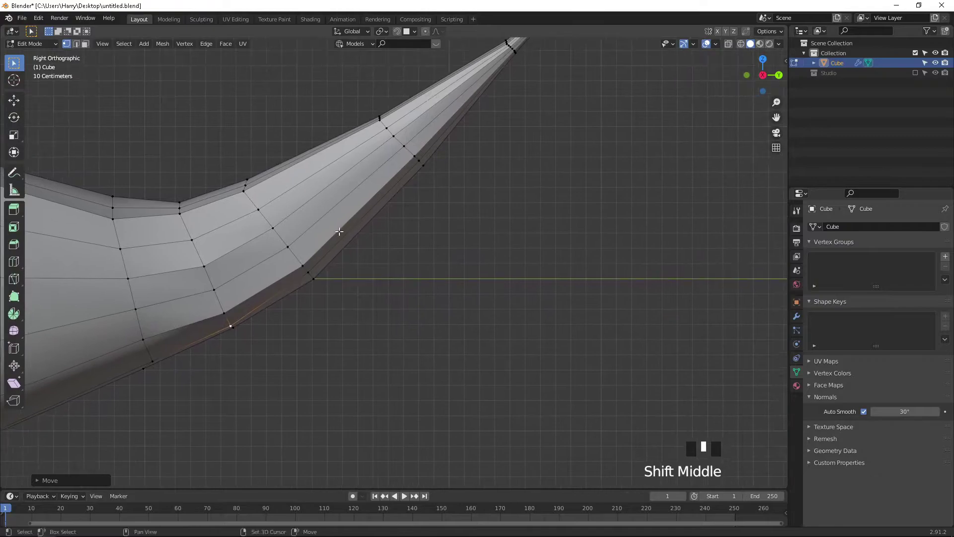
click(310, 269)
key(g)
click(350, 254)
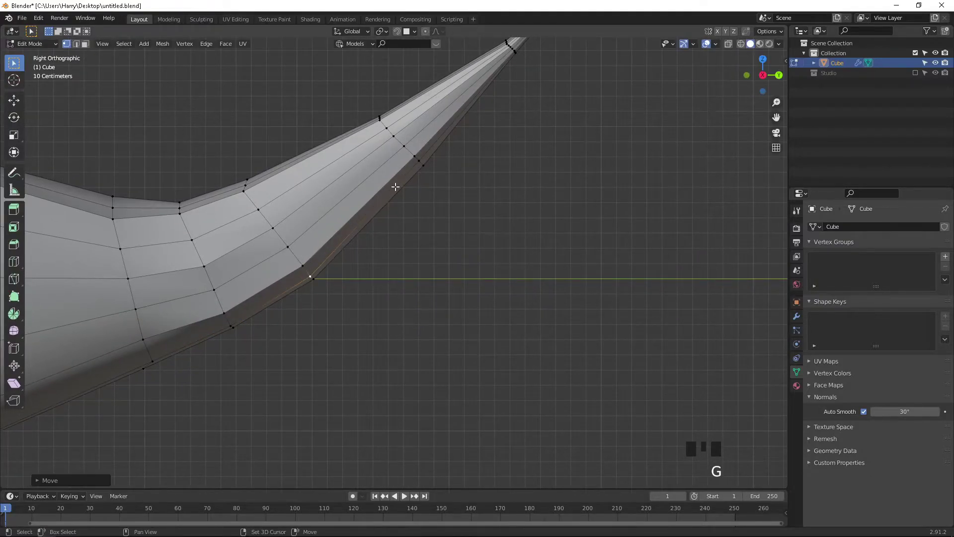
Step: Move the inner underside vertex midway up the tail outward to match the tail's lower edge
shift+middle_drag(463, 175, 411, 263)
click(368, 251)
key(g)
click(379, 254)
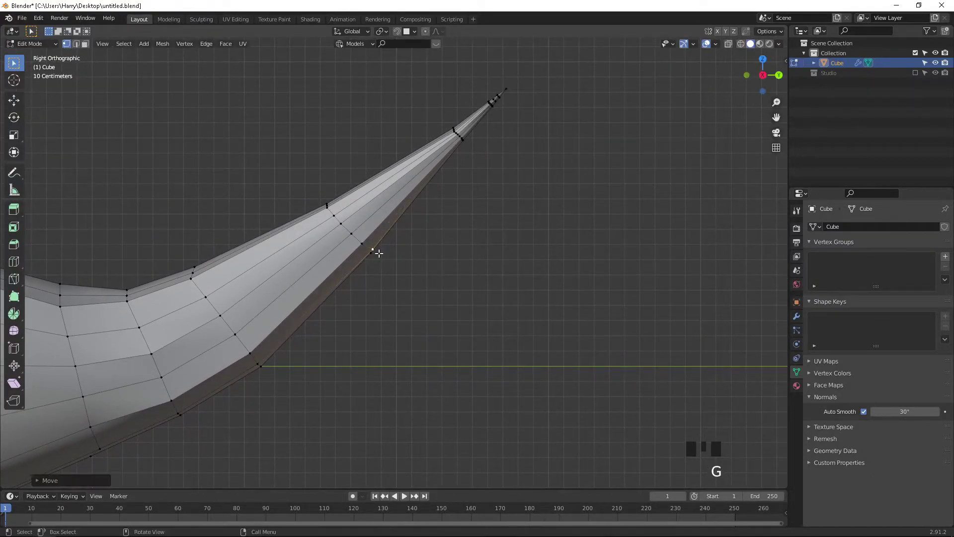
middle_drag(442, 217, 404, 217)
shift+middle_drag(460, 194, 431, 209)
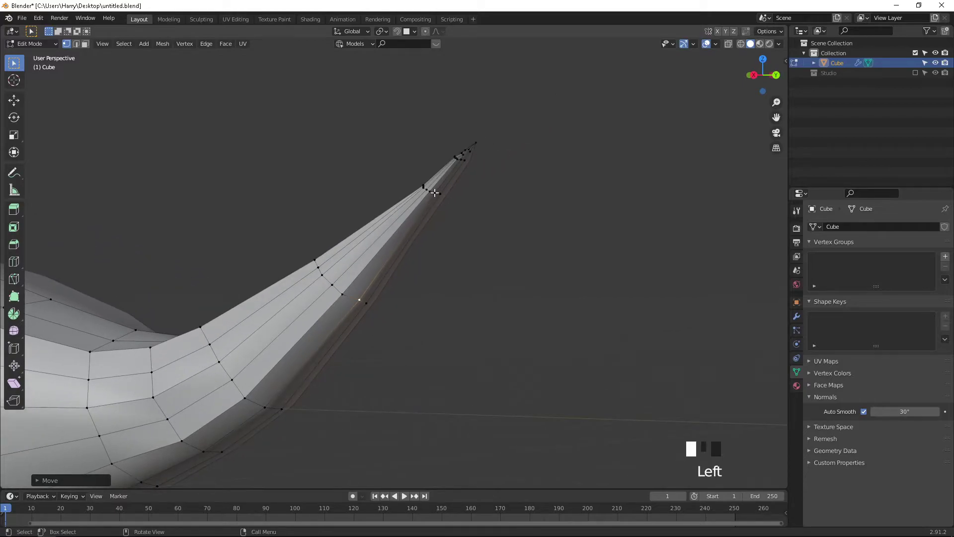
Step: Move the inner underside vertex near the tail's tip outward to match the tail's lower edge
click(435, 193)
key(g)
click(449, 206)
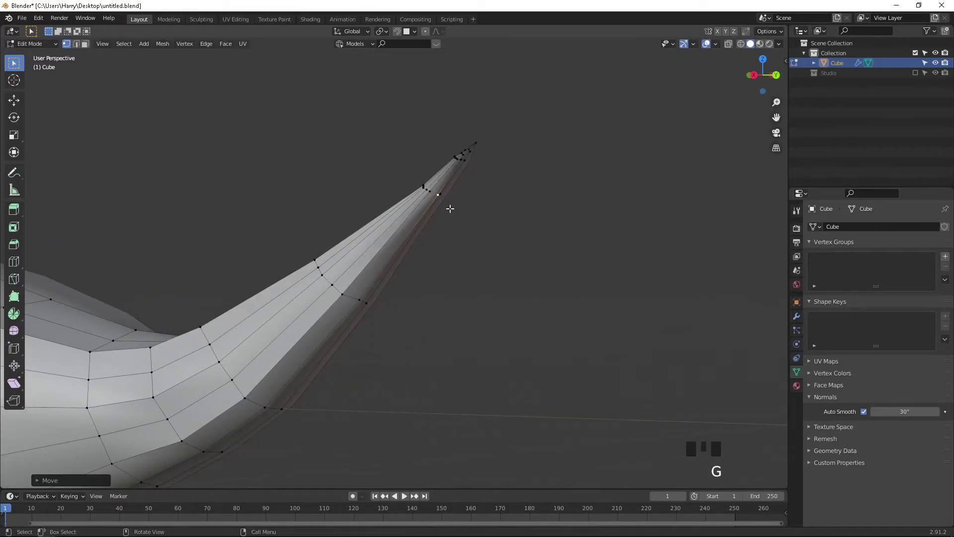
Step: Move the lower side vertex at the base of the tail outward to even out the curve from the body
scroll(445, 205, down, 2)
key(Tab)
scroll(348, 253, down, 4)
middle_drag(289, 270, 323, 377)
shift+middle_drag(341, 318, 414, 334)
middle_drag(382, 321, 373, 356)
middle_drag(373, 348, 513, 260)
key(Tab)
scroll(639, 348, up, 4)
shift+middle_drag(640, 348, 264, 283)
key(g)
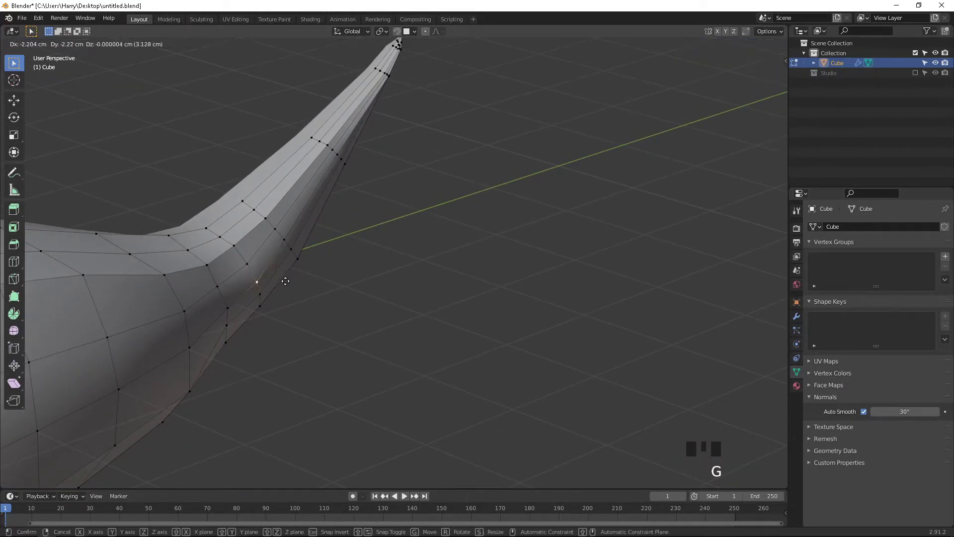
click(284, 280)
Step: Inspect the tail base and the smoothed body from several angles for uneven areas
shift+middle_drag(131, 227, 211, 197)
middle_drag(214, 202, 250, 257)
middle_drag(317, 311, 294, 310)
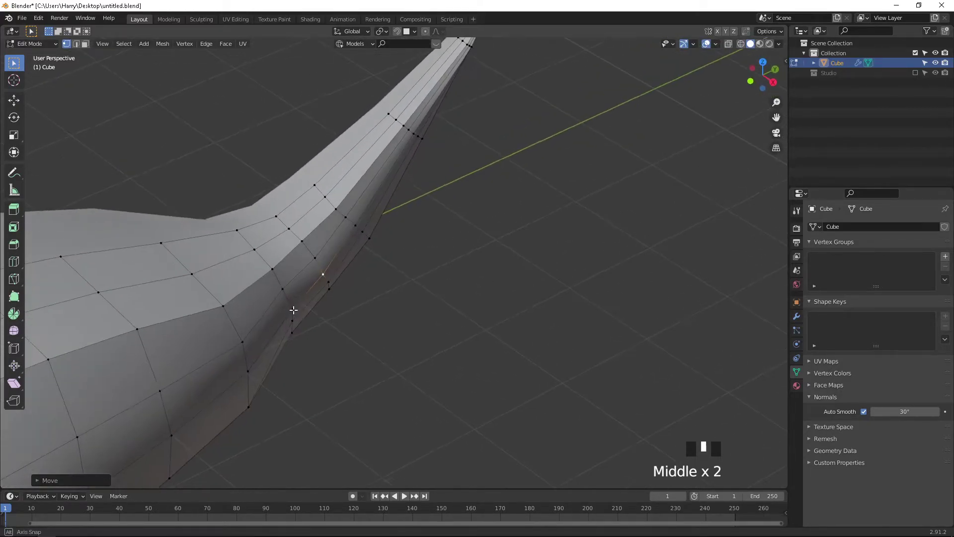
middle_drag(307, 248, 352, 218)
scroll(353, 219, down, 2)
scroll(352, 218, down, 1)
middle_drag(295, 242, 283, 247)
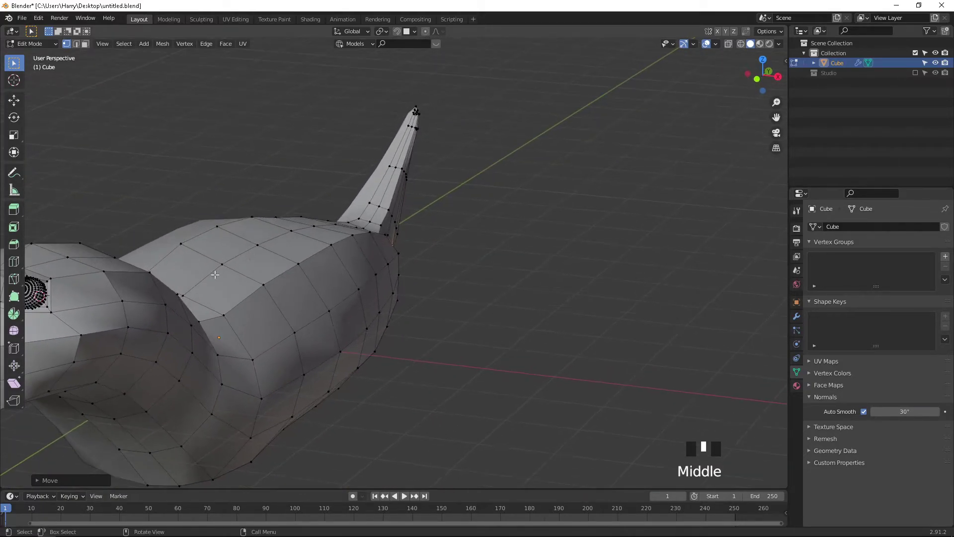
key(Tab)
scroll(240, 277, down, 4)
middle_drag(240, 278, 176, 255)
shift+middle_drag(176, 255, 504, 222)
middle_drag(504, 222, 456, 270)
scroll(445, 333, up, 2)
shift+middle_drag(446, 333, 363, 217)
Step: Move the inner vertex on top of the head behind the eye up to the head's upper outline
key(Tab)
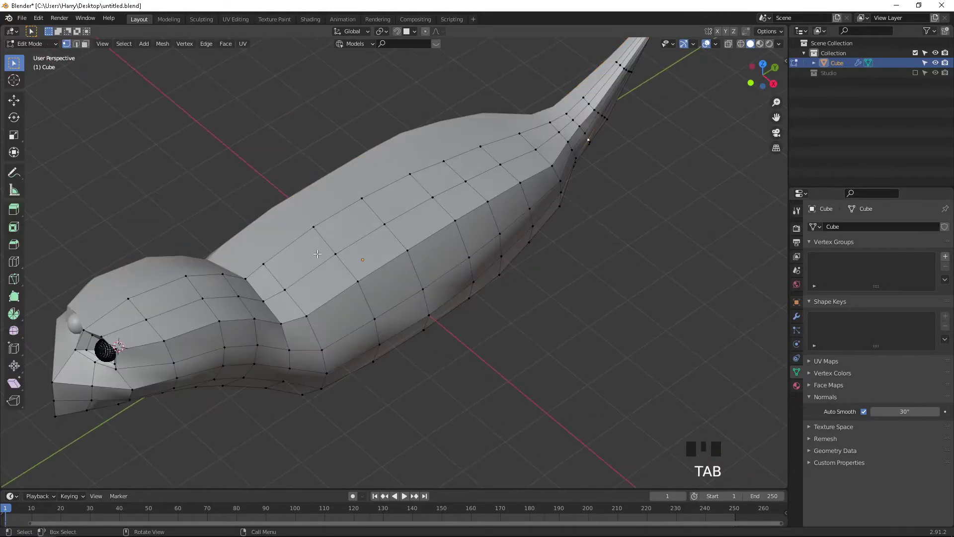
scroll(301, 276, up, 2)
middle_drag(300, 277, 384, 341)
key(g)
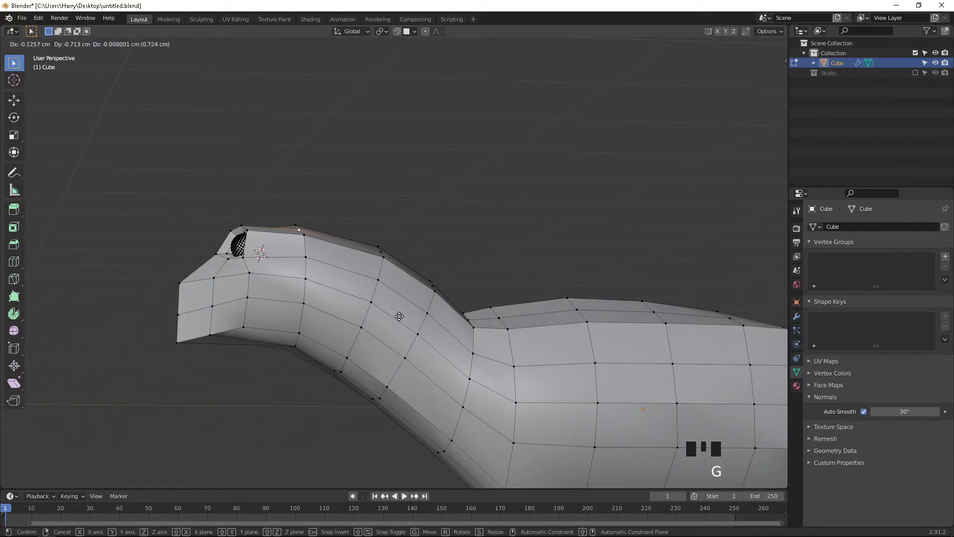
click(403, 311)
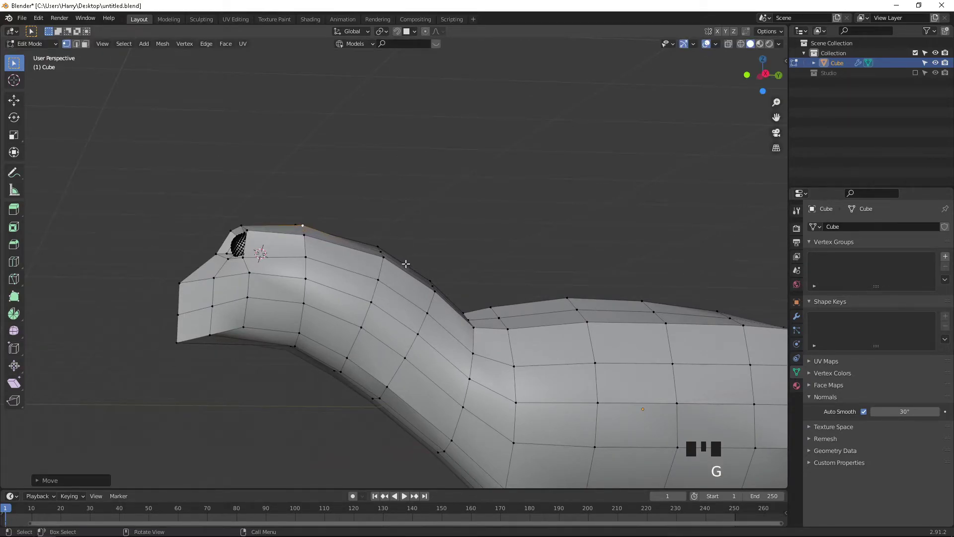
Step: Try to move the next inner vertex at the back of the head outward, and undo the change
click(389, 255)
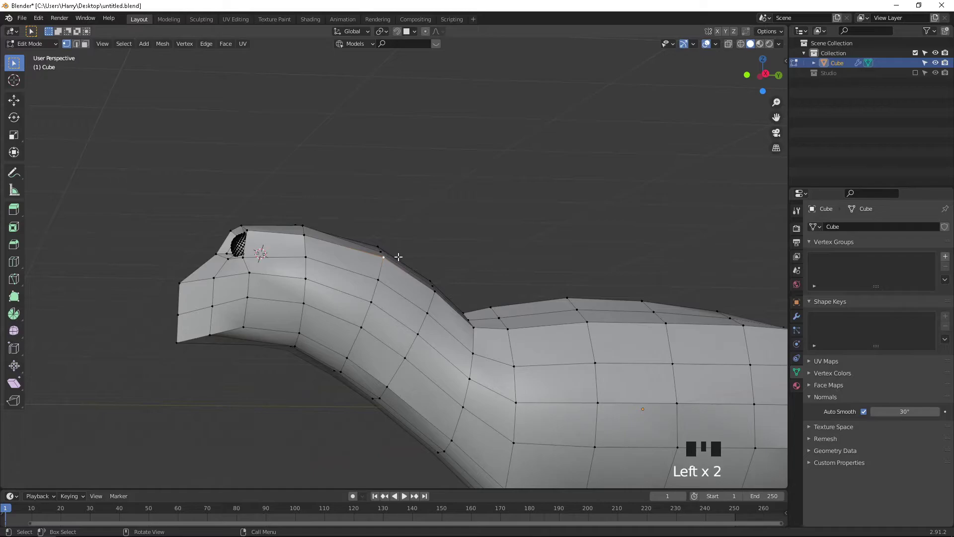
key(g)
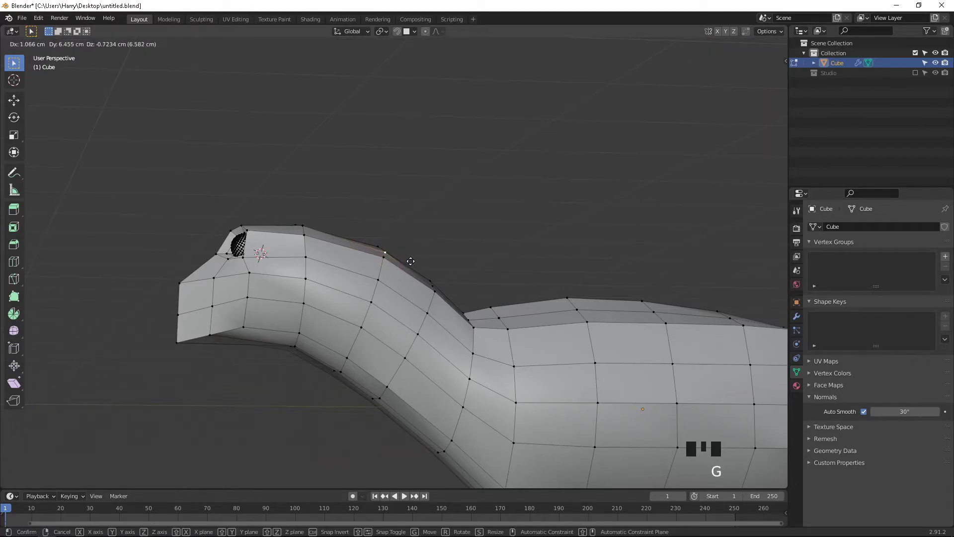
click(411, 259)
middle_drag(442, 297, 359, 316)
scroll(417, 315, up, 2)
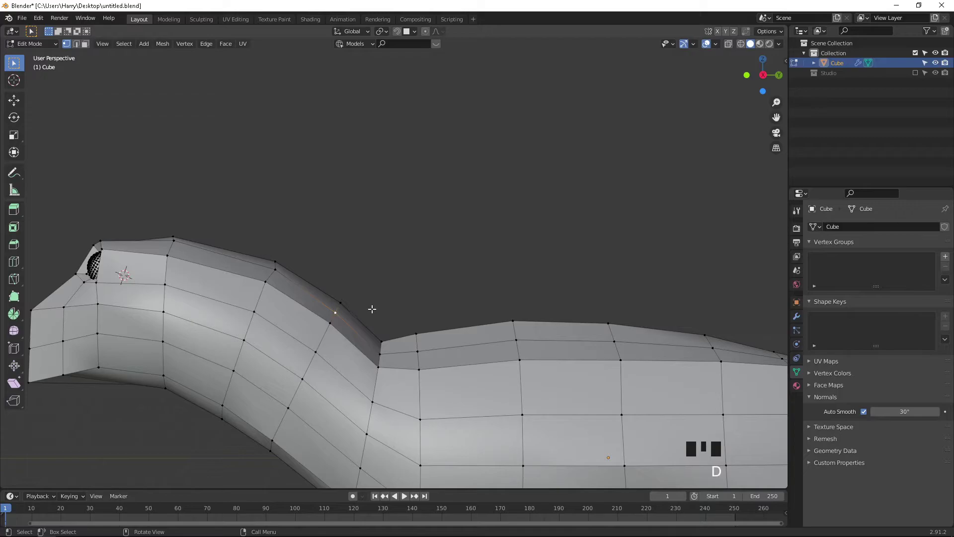
right_click(378, 303)
key(ctrl+z)
key(ctrl+z)
key(ctrl+z)
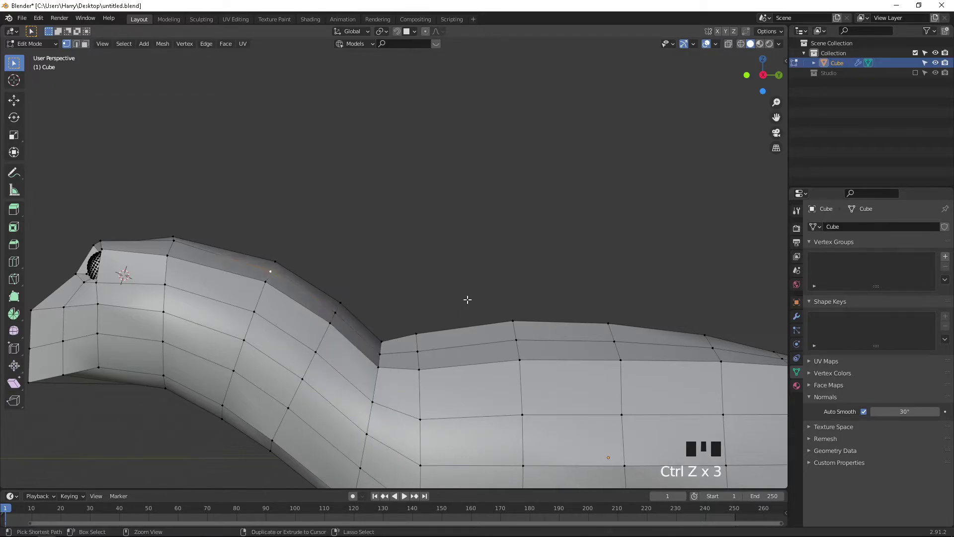
Step: Align the inner vertices from the back of the head down the neck with the upper outline
key(g)
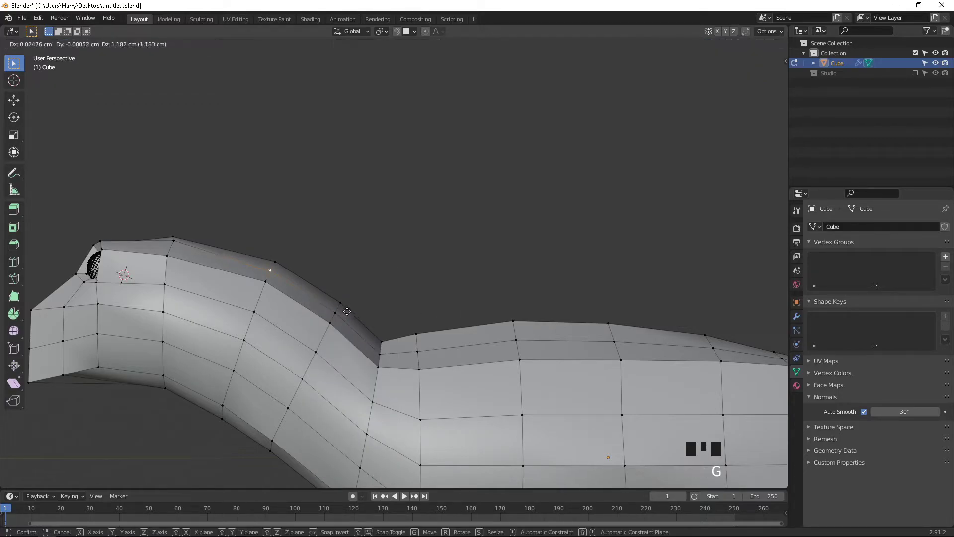
click(349, 306)
middle_drag(343, 313, 294, 352)
key(g)
click(395, 260)
click(231, 346)
key(g)
click(314, 316)
middle_drag(274, 398, 309, 362)
key(g)
click(308, 360)
Step: Raise the inner vertices along the front of the back toward the body's upper outline
click(317, 349)
key(g)
click(347, 336)
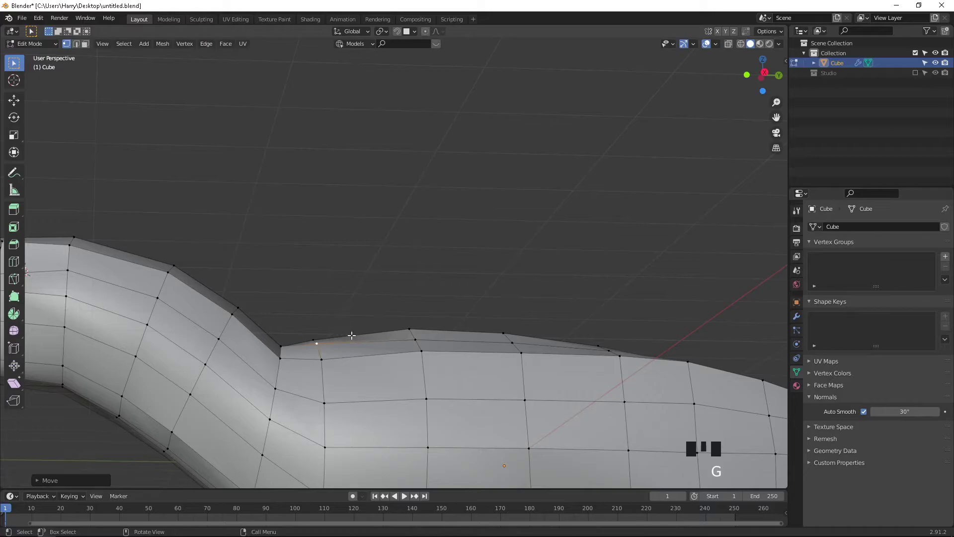
click(422, 343)
key(g)
click(435, 330)
shift+middle_drag(516, 335, 372, 349)
click(367, 357)
key(g)
click(376, 354)
Step: Raise the next two inner vertices along the rear of the back toward its upper outline
shift+middle_drag(438, 349, 267, 373)
click(293, 393)
key(g)
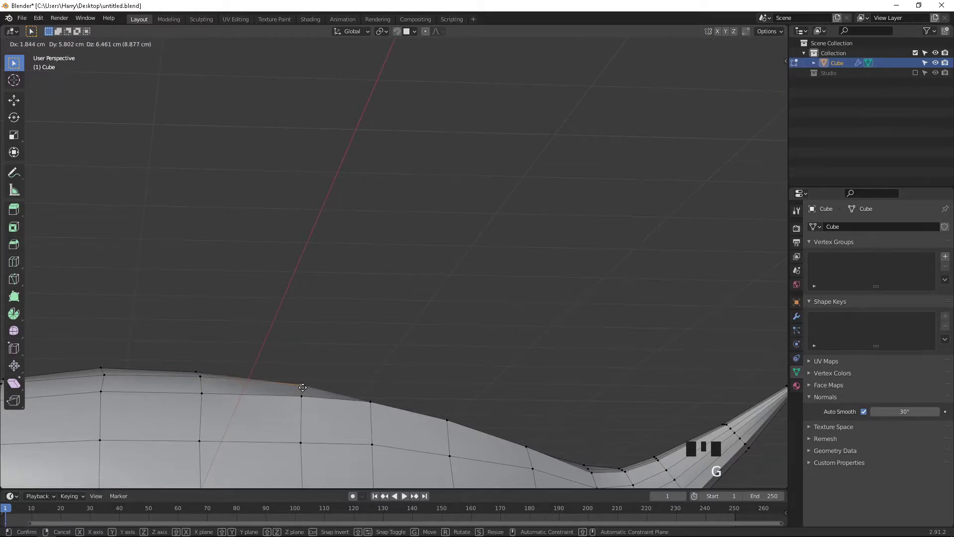
click(300, 386)
shift+middle_drag(370, 379, 343, 312)
click(303, 349)
key(g)
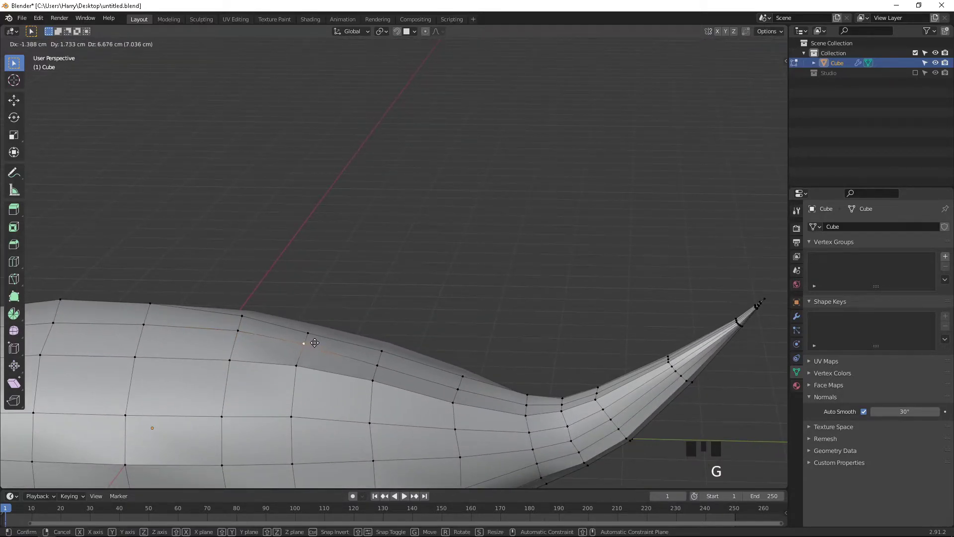
click(315, 343)
Step: Raise the two inner vertices on the slope descending to the tail to match the upper outline
shift+middle_drag(314, 343, 284, 338)
click(349, 357)
key(g)
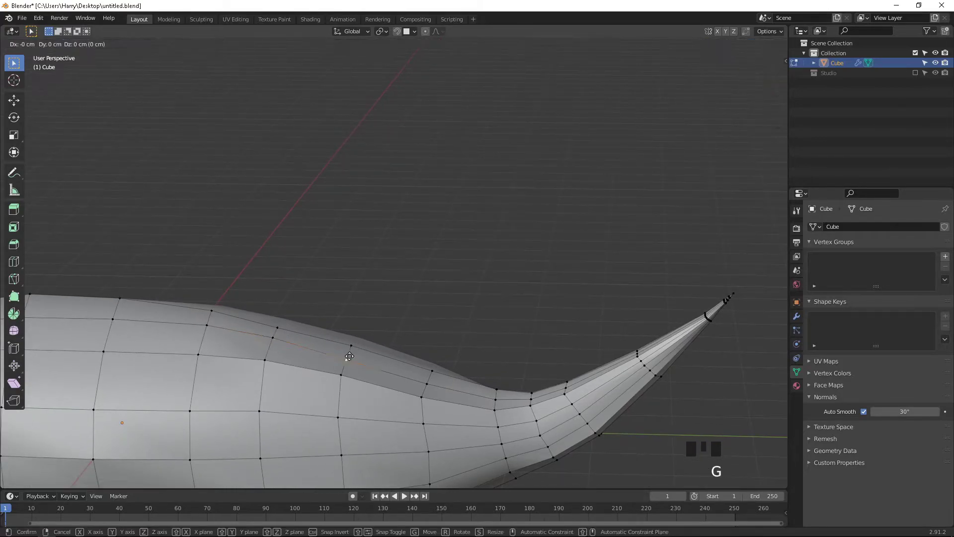
click(351, 349)
mouse_move(351, 350)
middle_down()
mouse_move(365, 333)
mouse_move(369, 350)
middle_up()
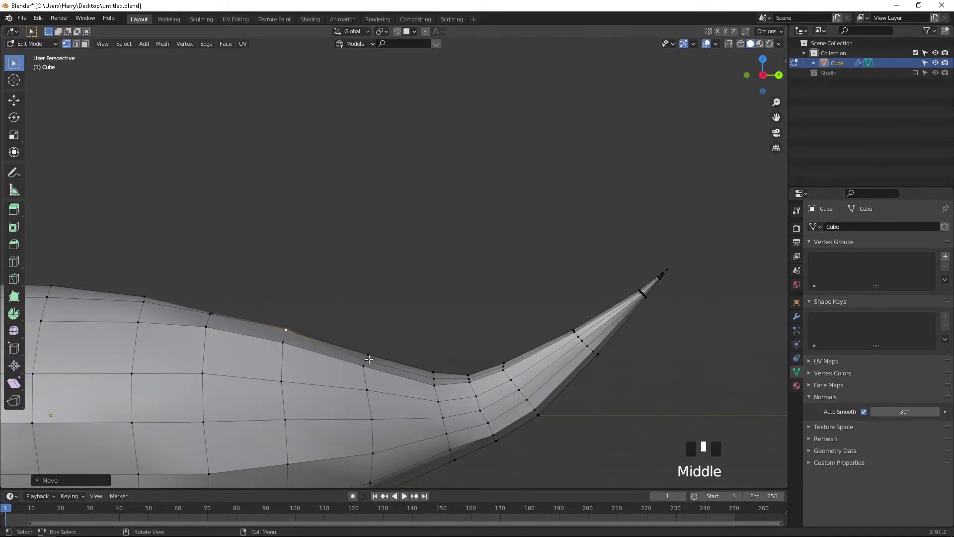
click(368, 358)
key(g)
click(377, 353)
Step: Move the three inner vertices through the top dip at the tail's base up to the outline
click(434, 378)
key(g)
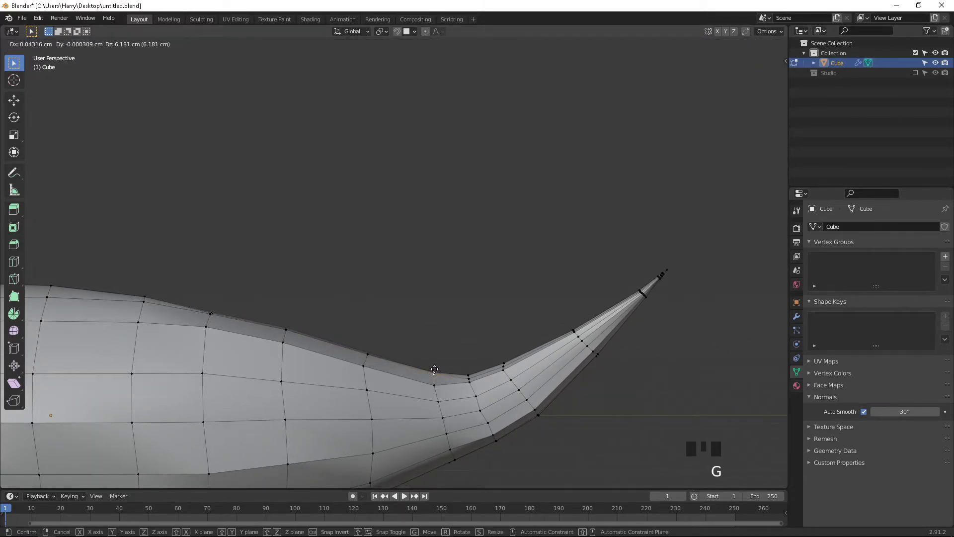
click(434, 369)
click(469, 377)
key(g)
click(470, 373)
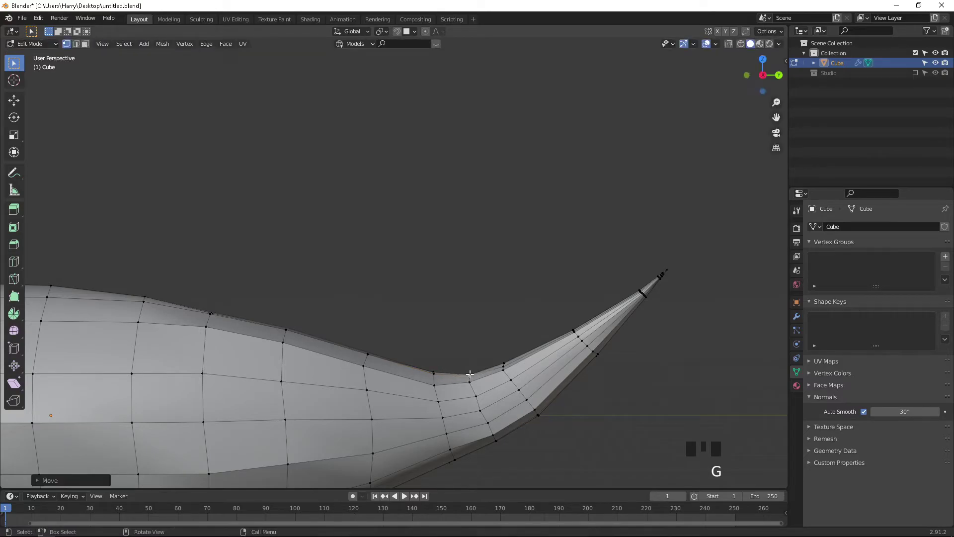
click(501, 366)
key(g)
click(501, 364)
Step: Examine the tail and the whole body in their smoothed form
shift+middle_drag(500, 363, 514, 315)
key(Tab)
scroll(513, 313, up, 1)
scroll(392, 340, up, 4)
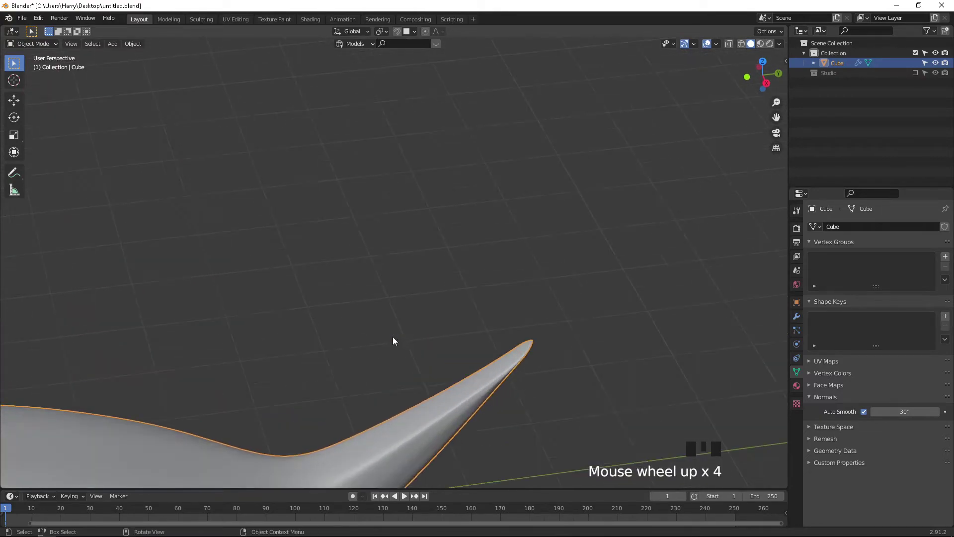
key(Tab)
shift+middle_drag(411, 391, 362, 362)
key(Tab)
scroll(368, 373, down, 5)
middle_drag(539, 390, 256, 375)
shift+scroll(206, 389, down, 4)
scroll(204, 387, down, 3)
shift+middle_drag(164, 377, 290, 387)
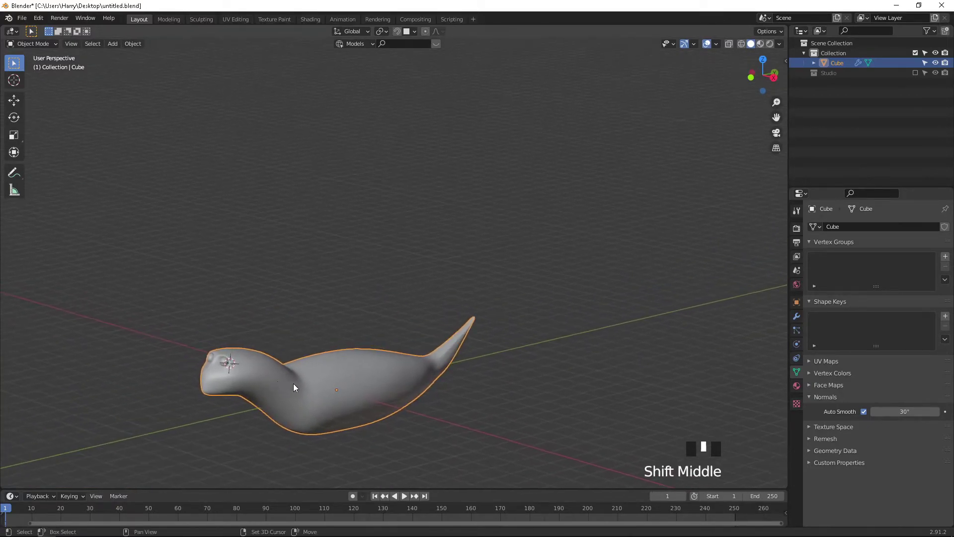
Step: Examine the head and eye area up close, comparing the smoothed surface with its editable mesh
scroll(227, 402, up, 3)
shift+middle_drag(227, 401, 381, 242)
scroll(134, 318, up, 2)
shift+middle_drag(134, 317, 327, 356)
scroll(350, 290, up, 3)
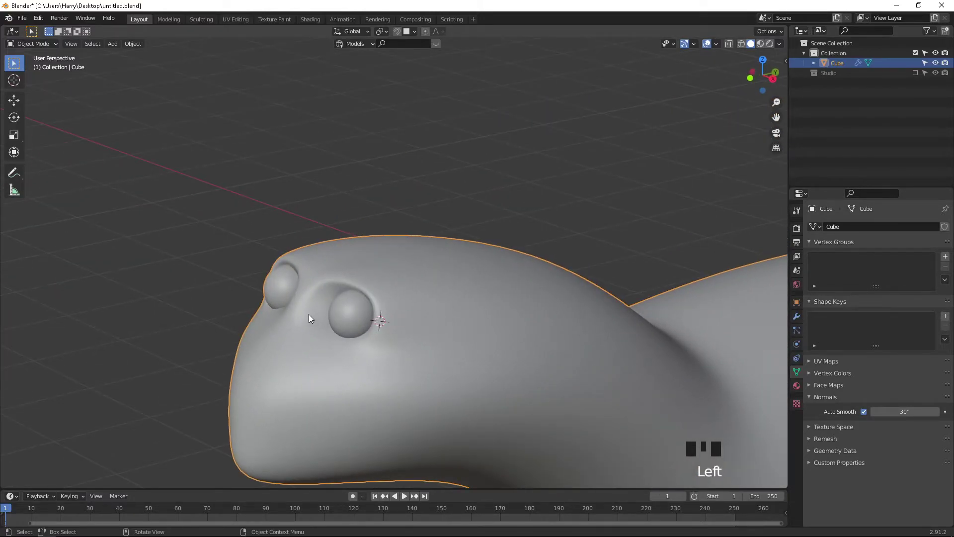
key(Tab)
middle_drag(390, 284, 384, 281)
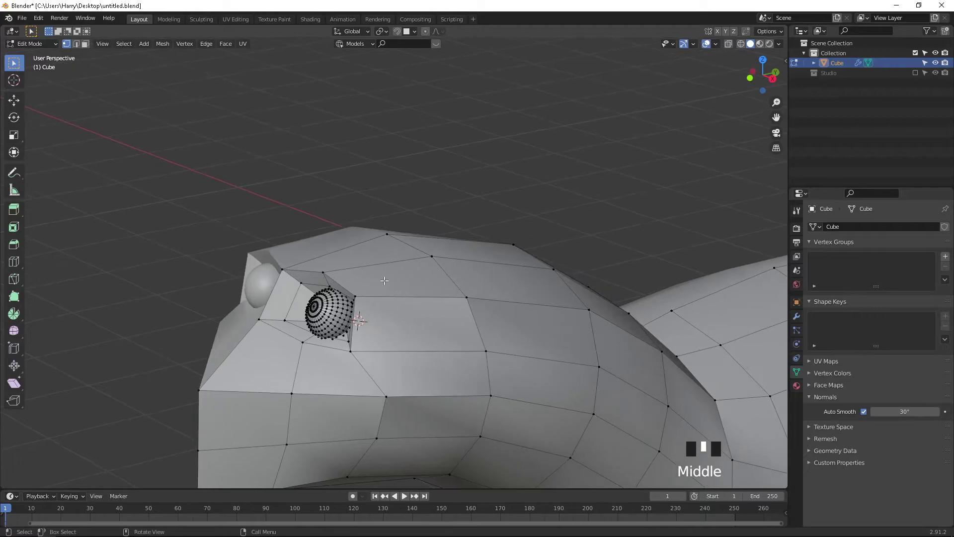
key(Tab)
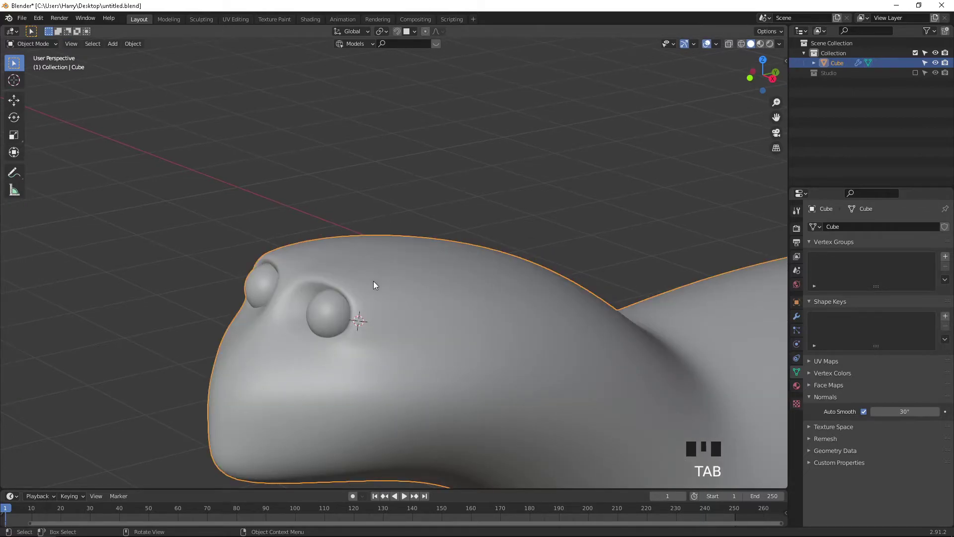
Step: Place the 3D cursor on the head just above the eye and add a cube there
middle_drag(341, 303, 378, 309)
shift+middle_drag(528, 298, 297, 291)
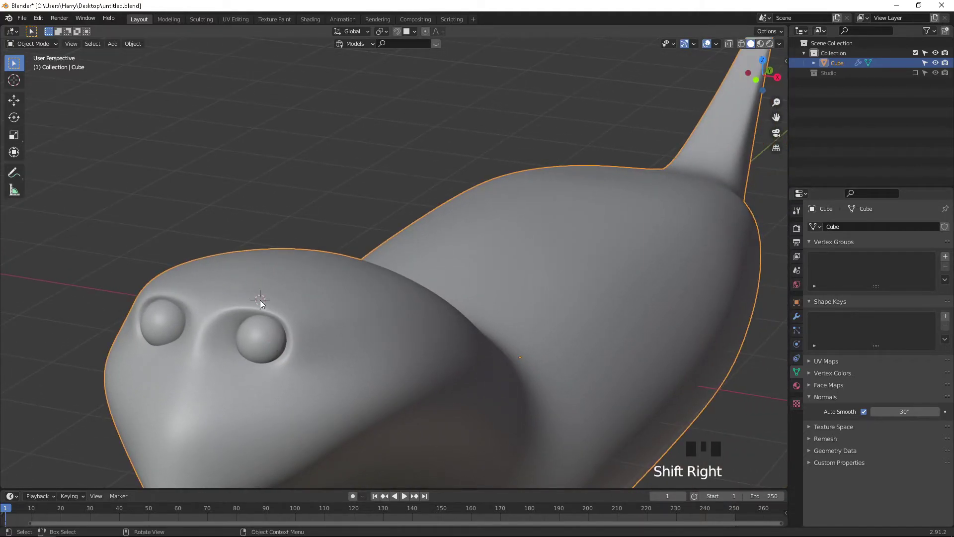
click(235, 180)
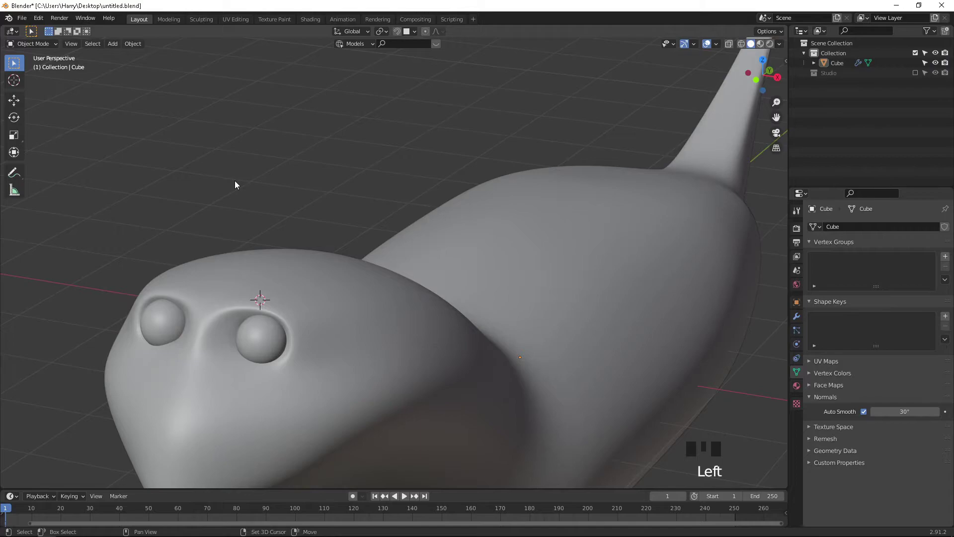
key(shift+a)
mouse_move(233, 181)
click(276, 193)
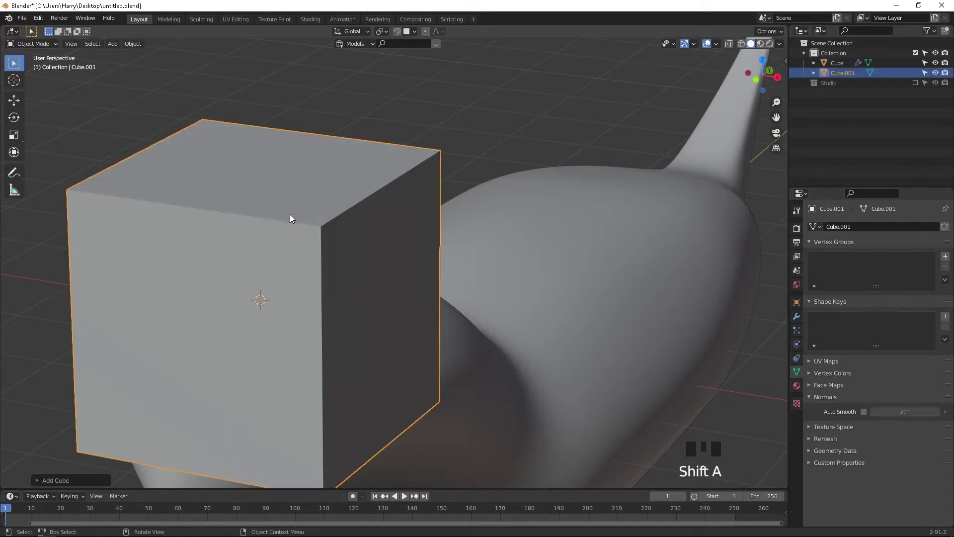
Step: Flatten the new cube along the Y axis into a thin slab, working in top view
key(KP_7)
scroll(479, 266, down, 8)
shift+middle_drag(479, 266, 332, 260)
key(s)
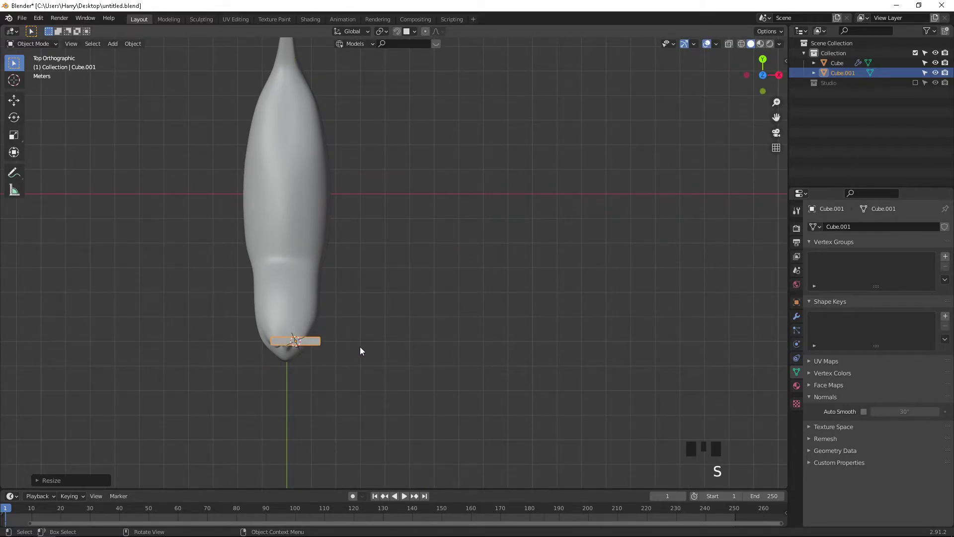
click(360, 347)
Step: Narrow the slab along the X axis until it is slightly wider than the eye
key(s)
key(x)
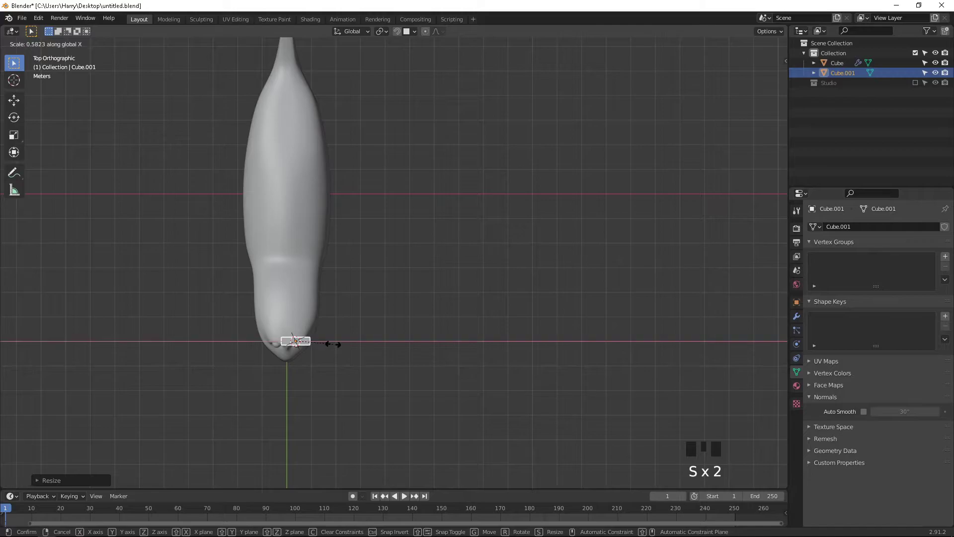
click(324, 344)
key(KP_Decimal)
middle_drag(323, 344, 490, 243)
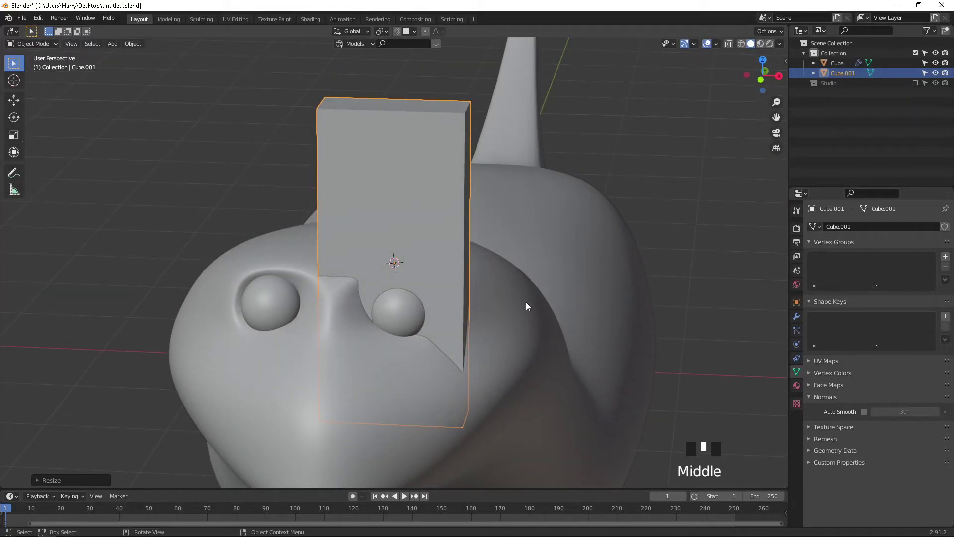
key(s)
key(x)
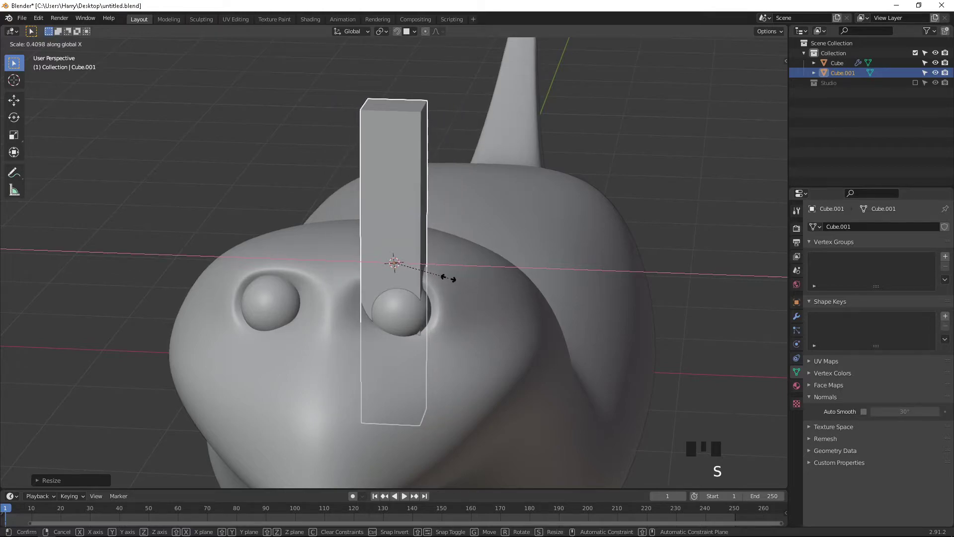
click(482, 281)
Step: Flatten the block along the Z axis into a thin plate above the eye
key(s)
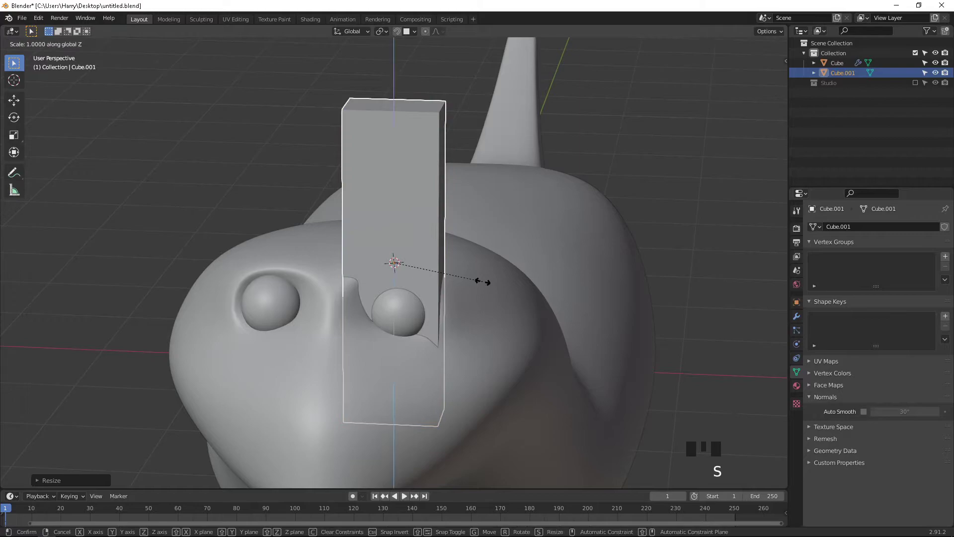
key(z)
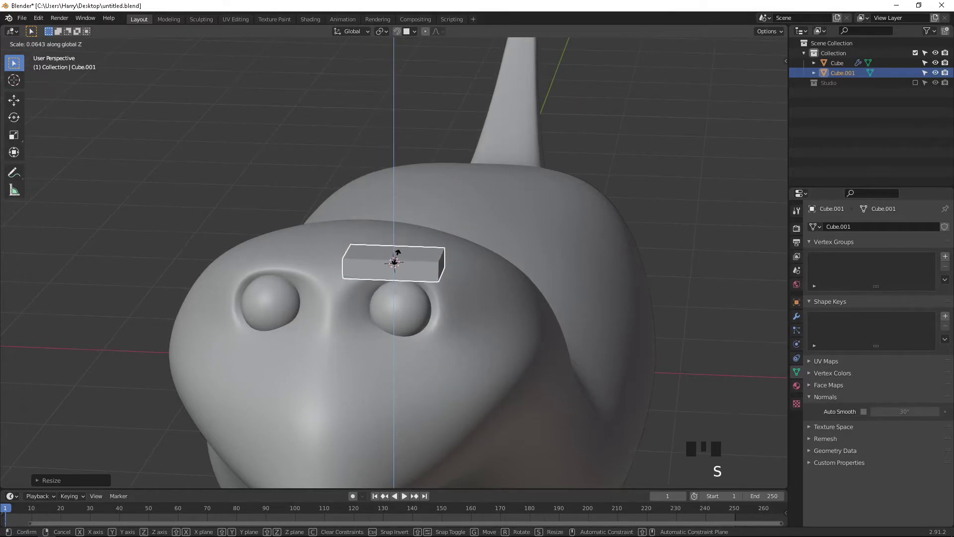
click(394, 251)
key(s)
key(z)
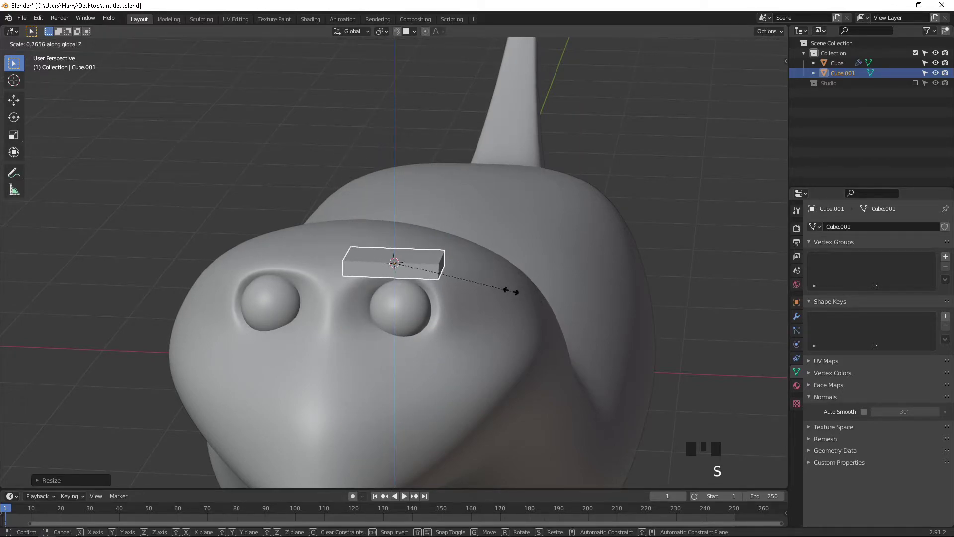
click(446, 272)
scroll(451, 285, up, 4)
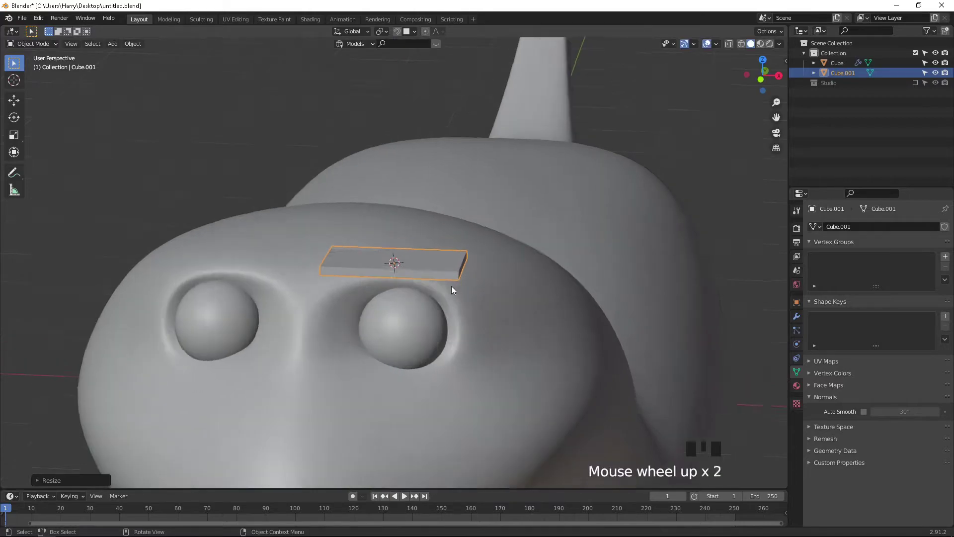
shift+middle_drag(522, 291, 444, 318)
key(KP_7)
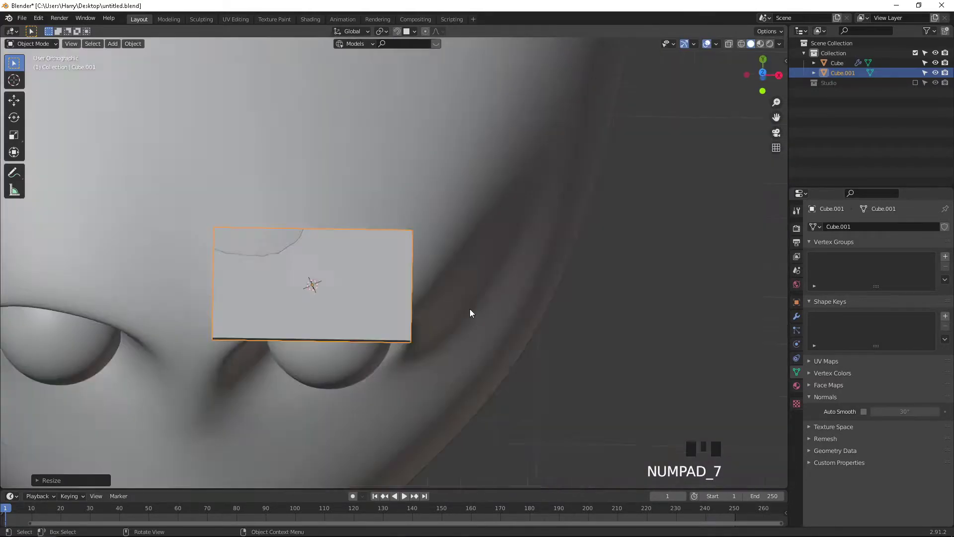
key(s)
key(z)
key(x)
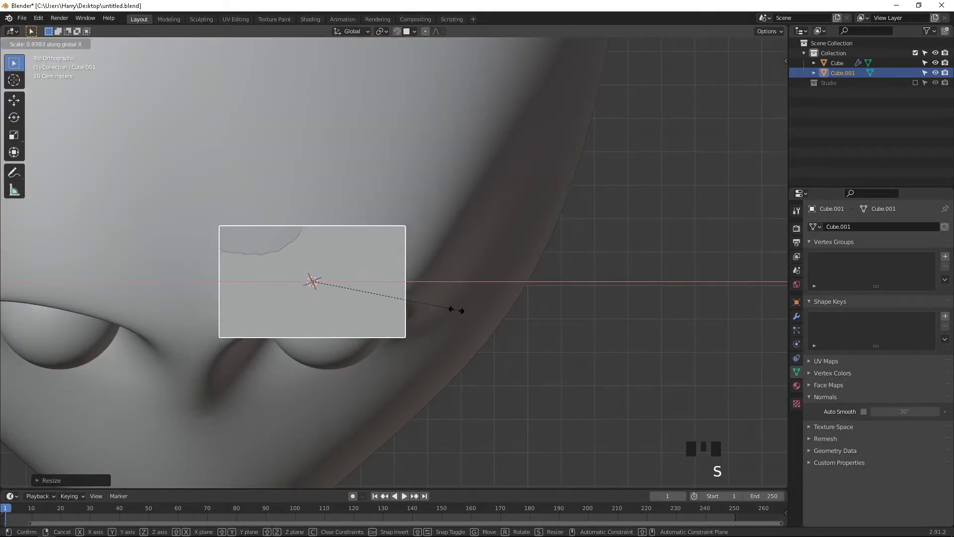
right_click(454, 310)
key(y)
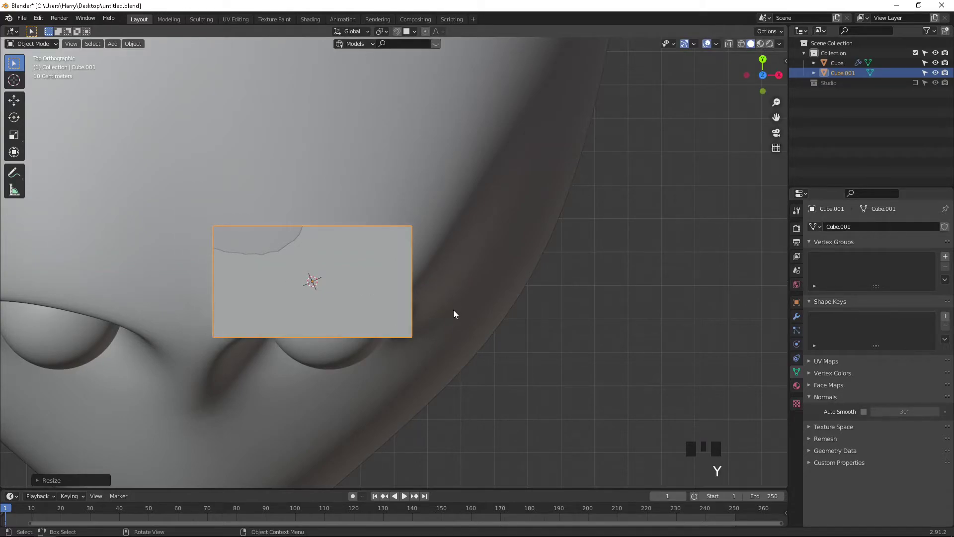
Step: Shrink the plate along the Y axis into a slim bar above the eye
key(s)
key(y)
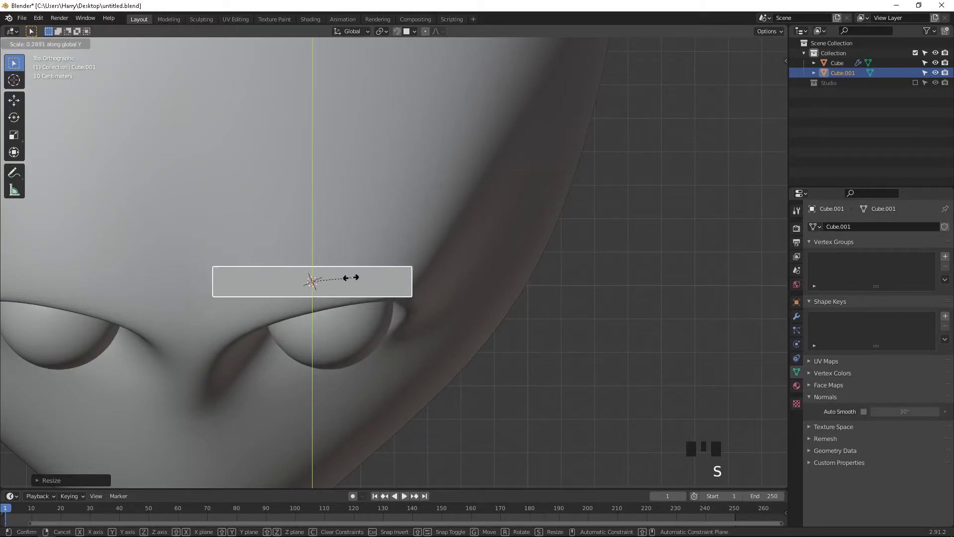
click(331, 279)
Step: Enter mesh editing on the bar and divide its length with four evenly spaced loop cuts
middle_drag(425, 318, 384, 281)
scroll(387, 317, up, 2)
shift+middle_drag(387, 318, 392, 324)
key(Tab)
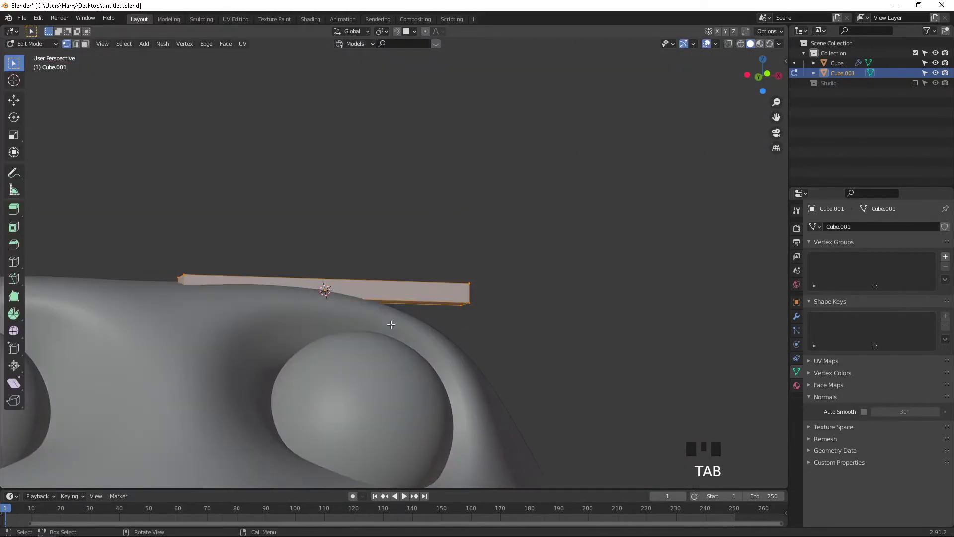
key(shift+z)
key(shift+z)
scroll(264, 270, down, 1)
shift+middle_drag(258, 273, 264, 271)
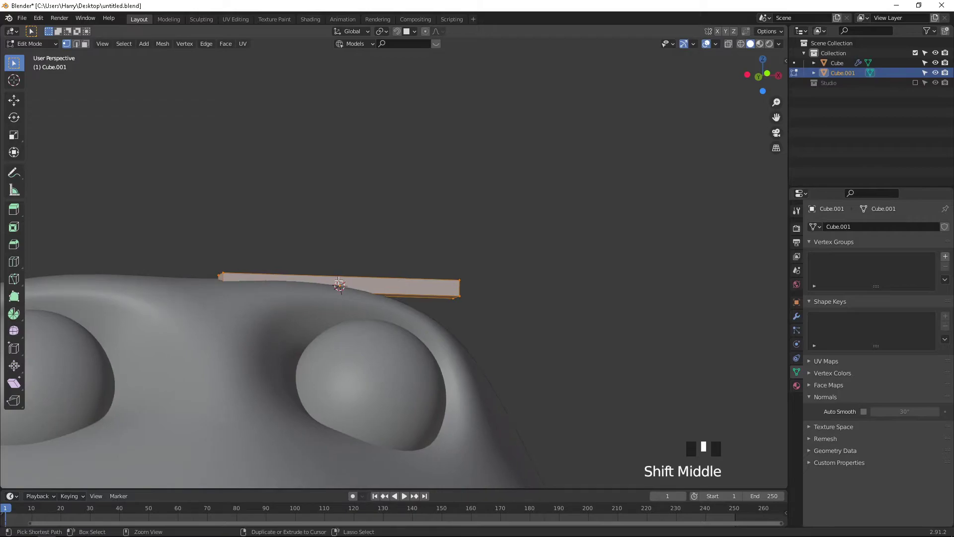
key(ctrl+r)
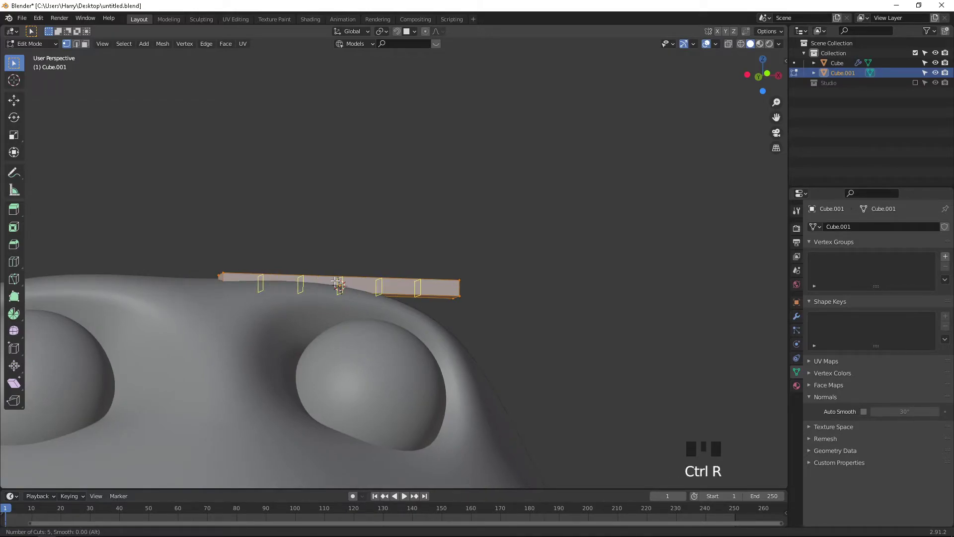
click(336, 281)
right_click(335, 281)
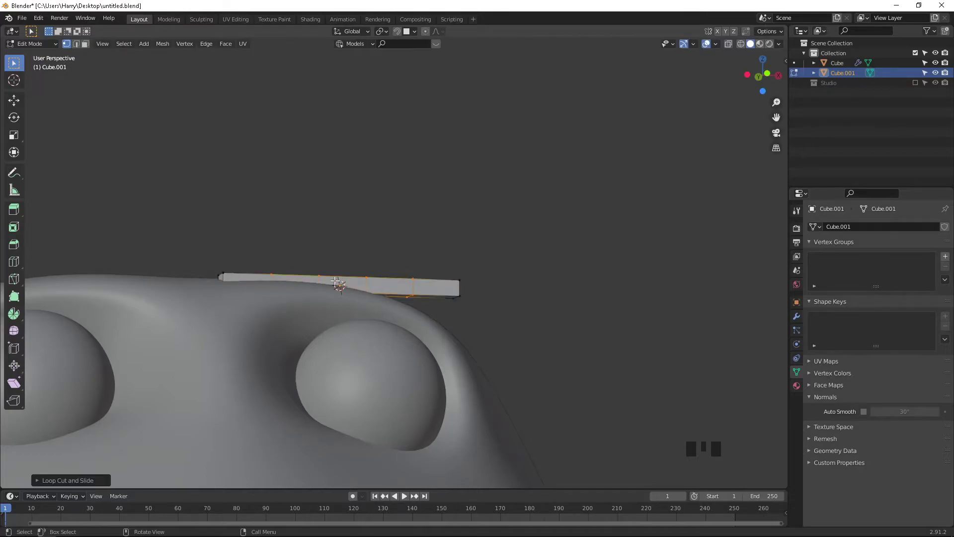
Step: Select the bar's outer end vertices in wireframe display and turn on snapping
shift+middle_drag(332, 282, 317, 271)
key(shift+z)
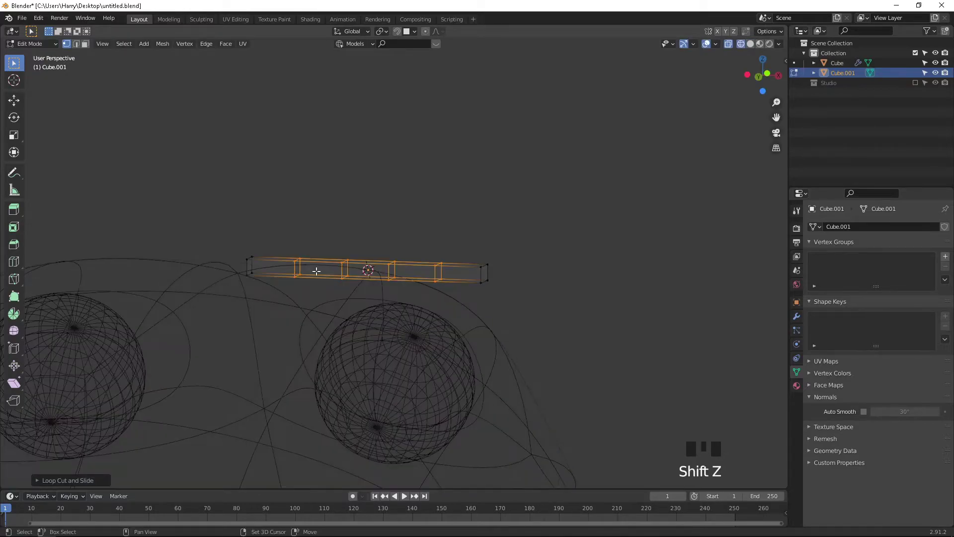
shift+middle_drag(253, 270, 228, 271)
click(507, 347)
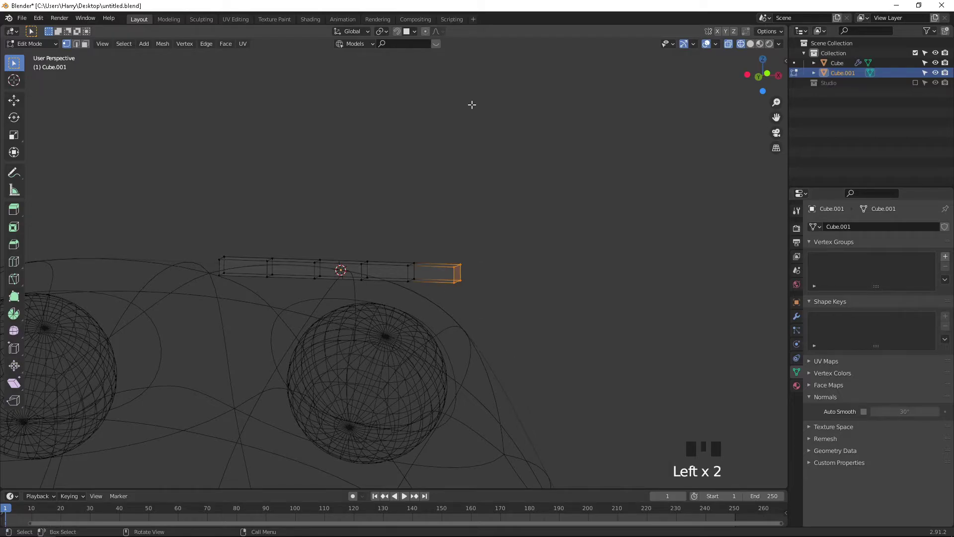
click(397, 32)
key(g)
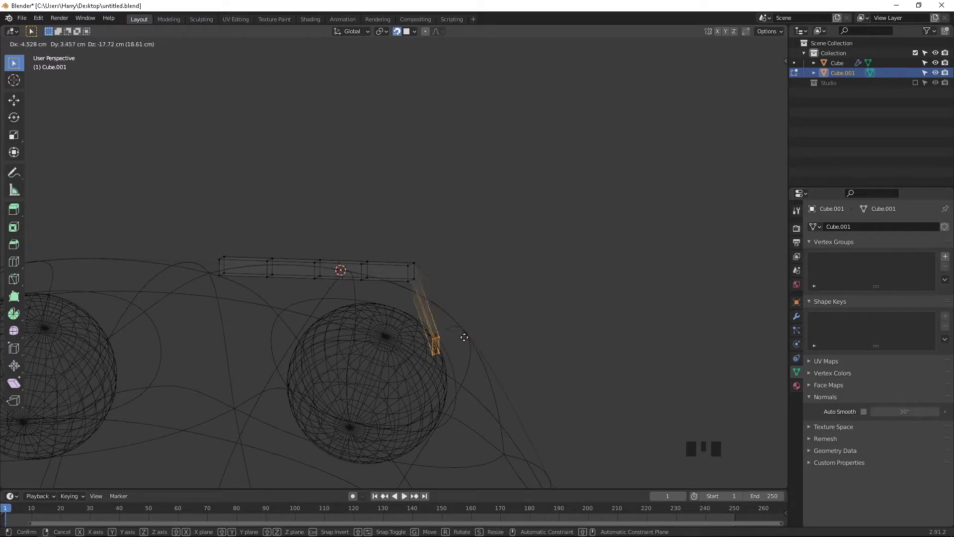
click(522, 346)
key(Tab)
click(460, 344)
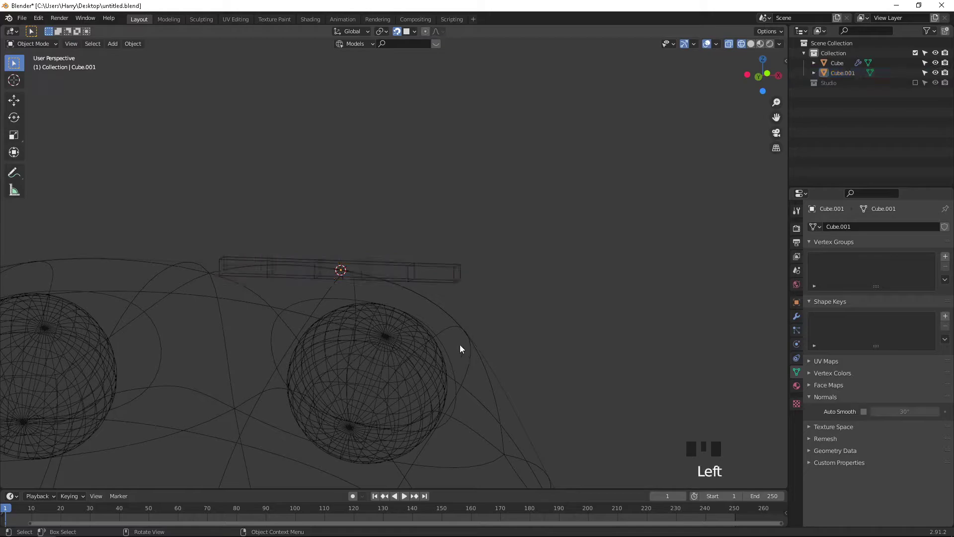
shift+middle_drag(478, 323, 425, 324)
click(406, 362)
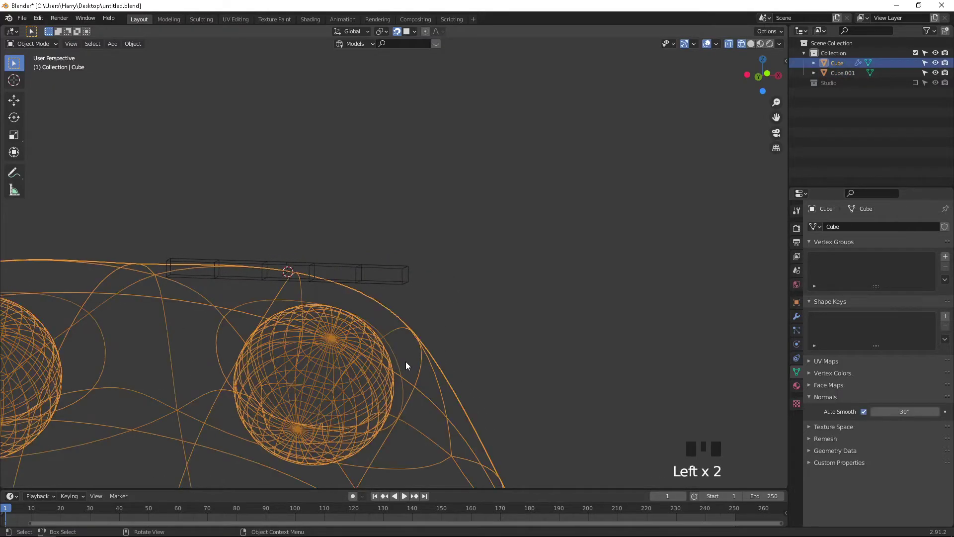
click(369, 272)
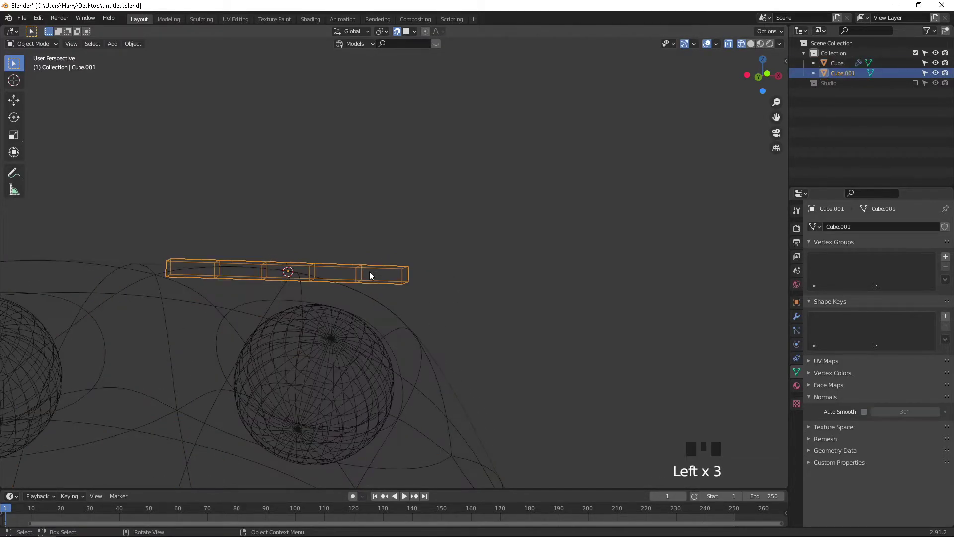
key(Tab)
Step: Move the bar's outer end and the two neighbouring edge loops with snapping so they follow the head's curve over the eye
drag(396, 254, 420, 305)
key(g)
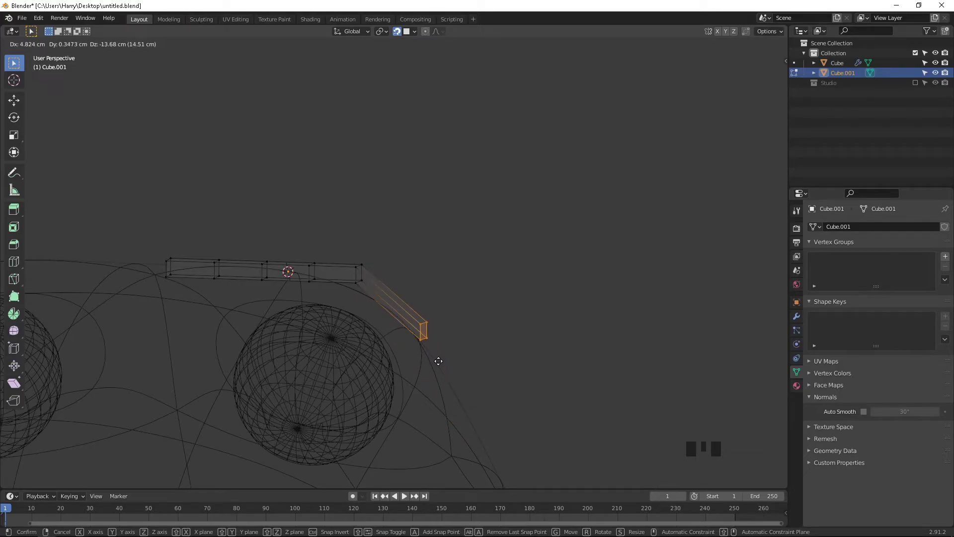
click(439, 361)
drag(337, 238, 380, 326)
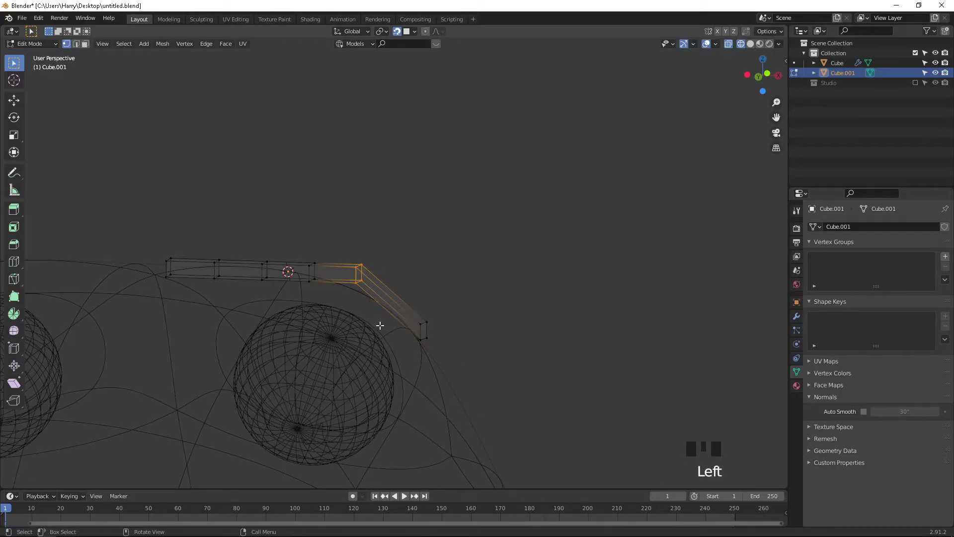
key(g)
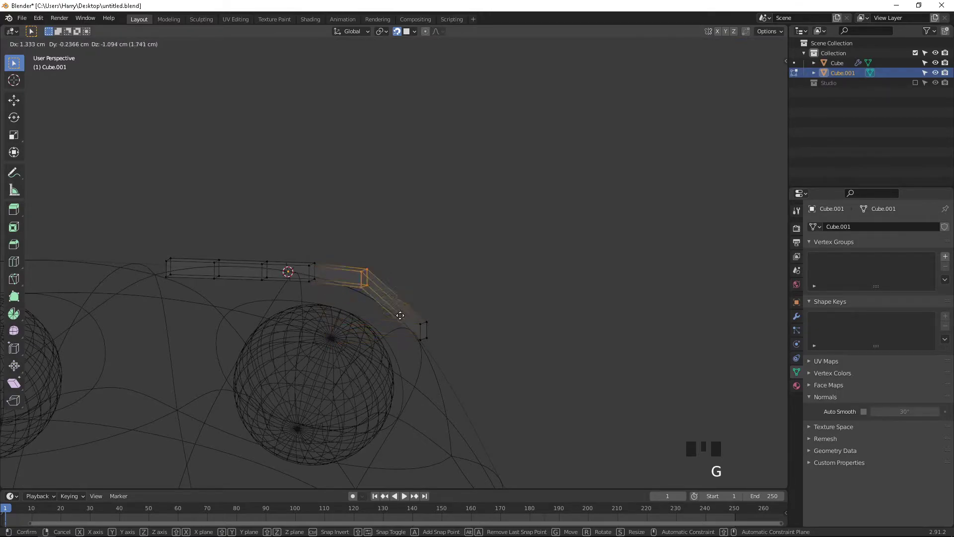
click(396, 348)
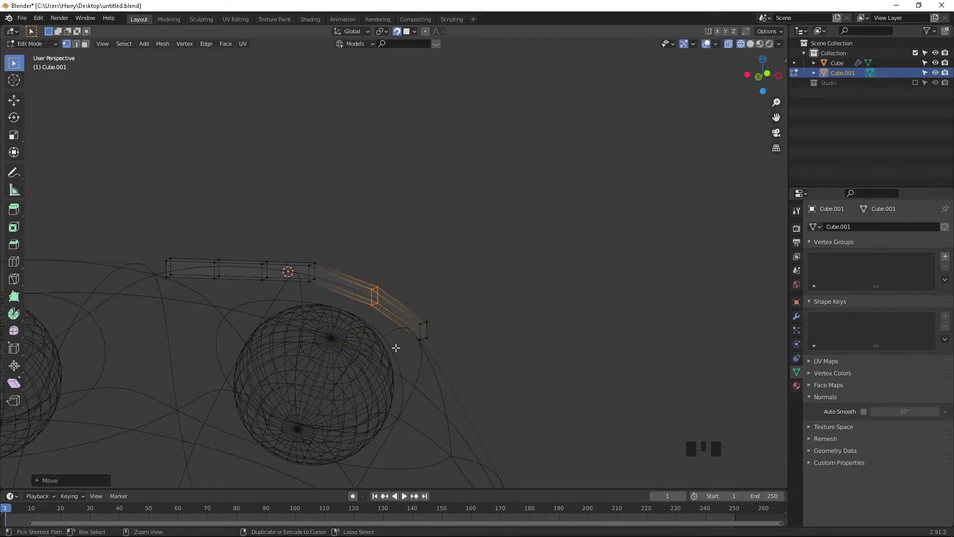
drag(294, 238, 330, 301)
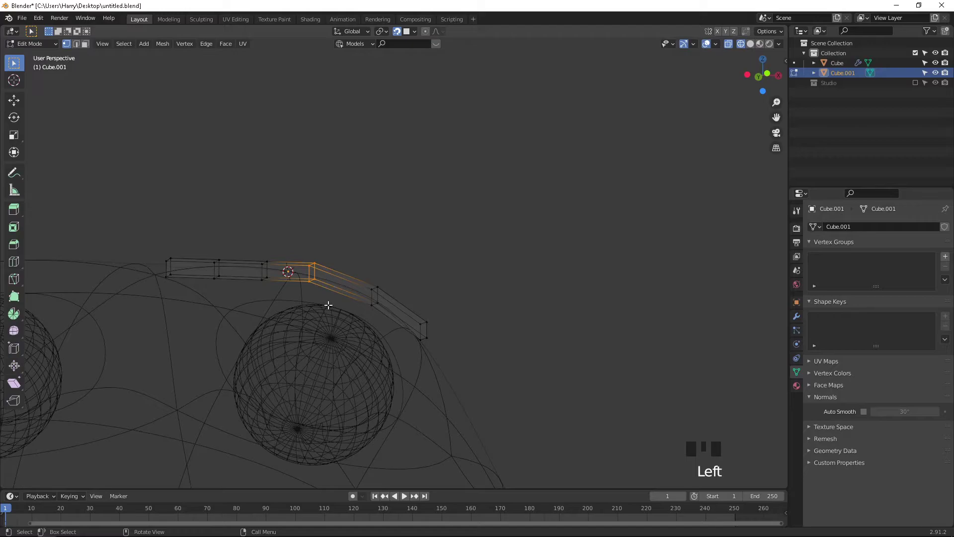
key(g)
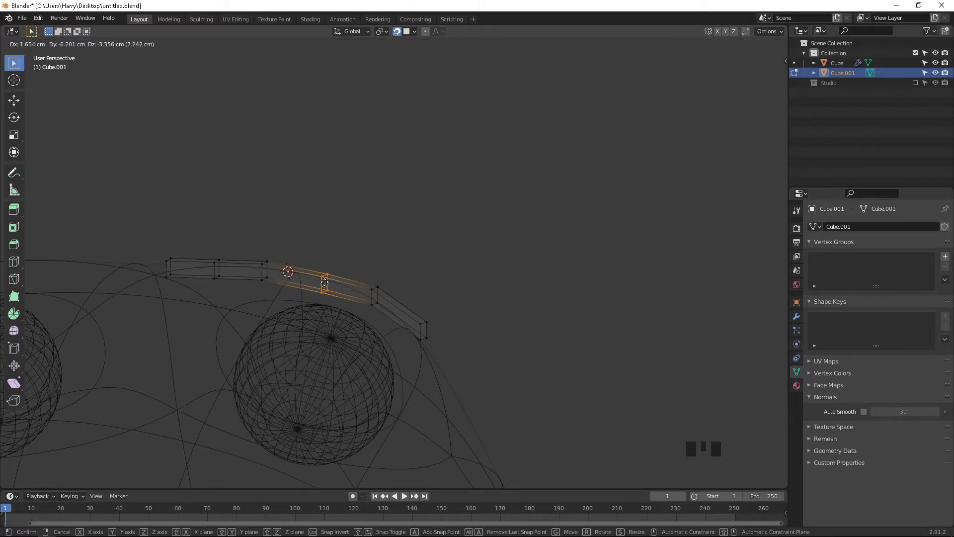
click(324, 282)
Step: Move the bar's inner end and the remaining two edge loops with snapping so they follow the brow's curve
drag(148, 241, 215, 317)
key(g)
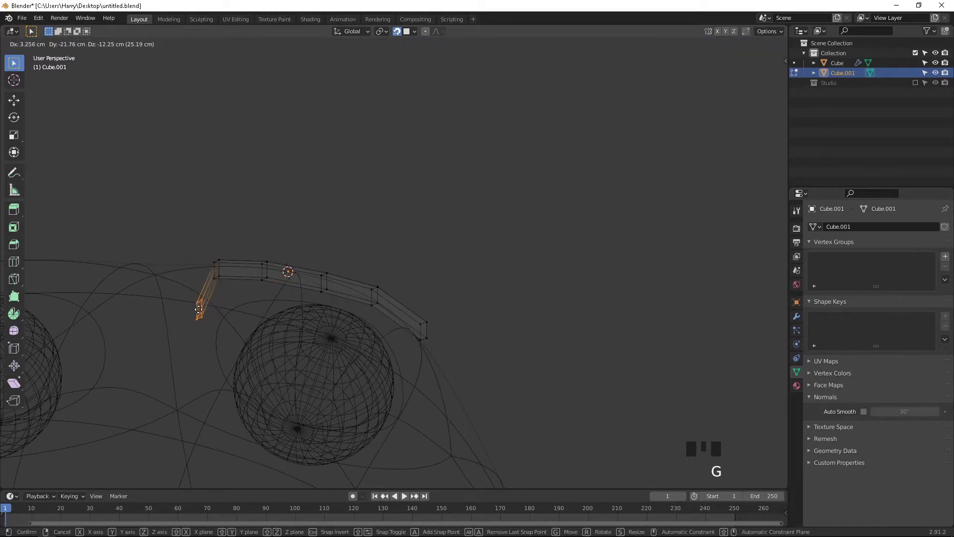
click(181, 275)
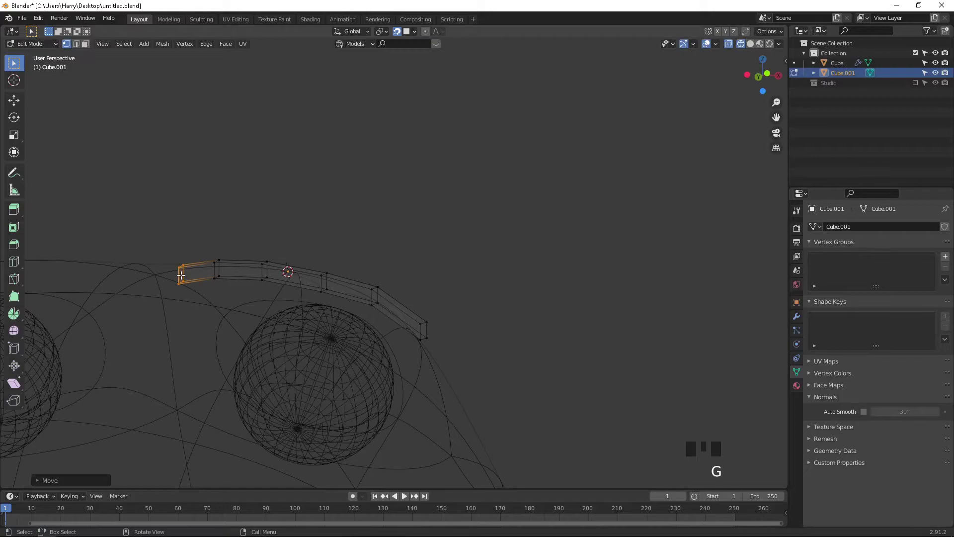
drag(252, 235, 283, 341)
key(g)
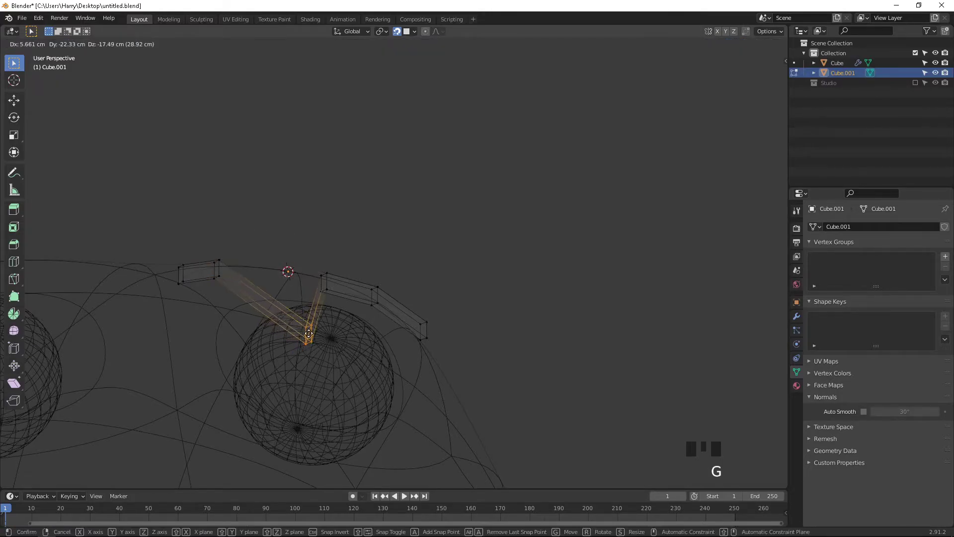
click(281, 275)
drag(206, 244, 232, 291)
key(g)
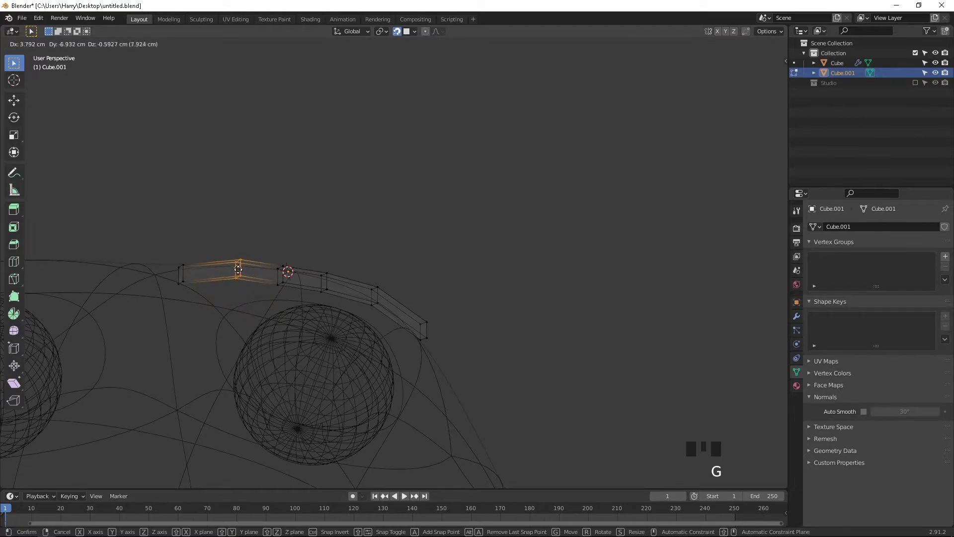
click(233, 271)
Step: Select all vertices of the curved bar and raise it slightly above the head's surface
key(shift+z)
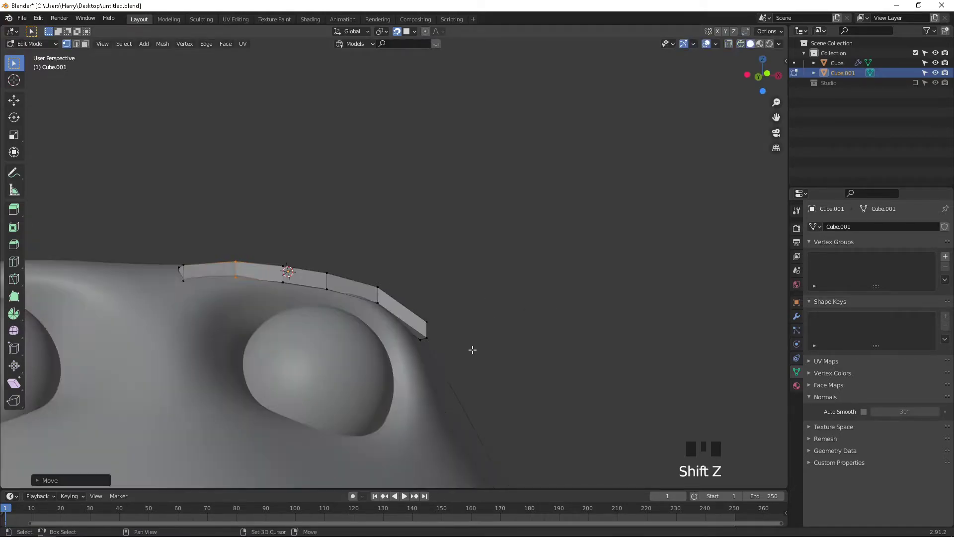
shift+middle_drag(295, 315, 321, 294)
drag(219, 200, 589, 368)
key(shift+z)
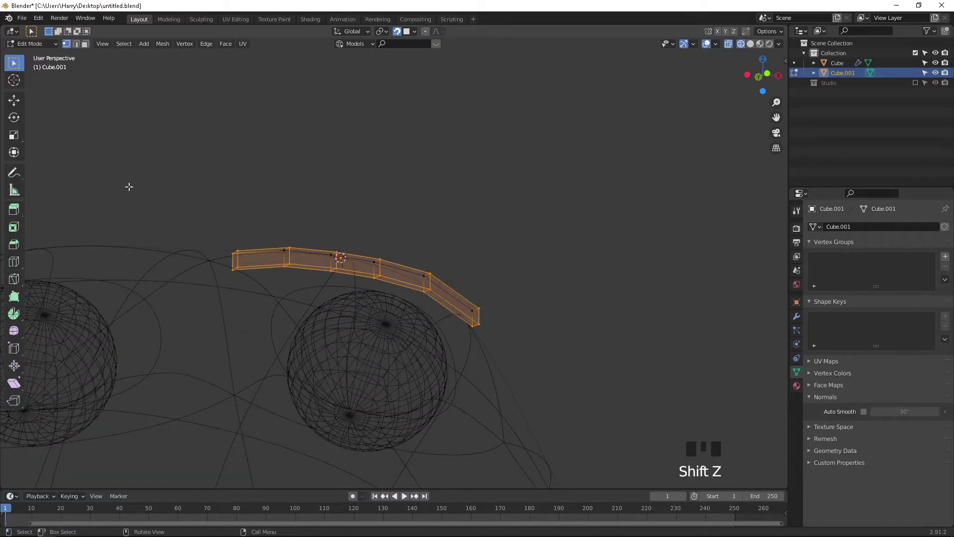
key(shift+z)
key(shift+z)
drag(179, 196, 649, 375)
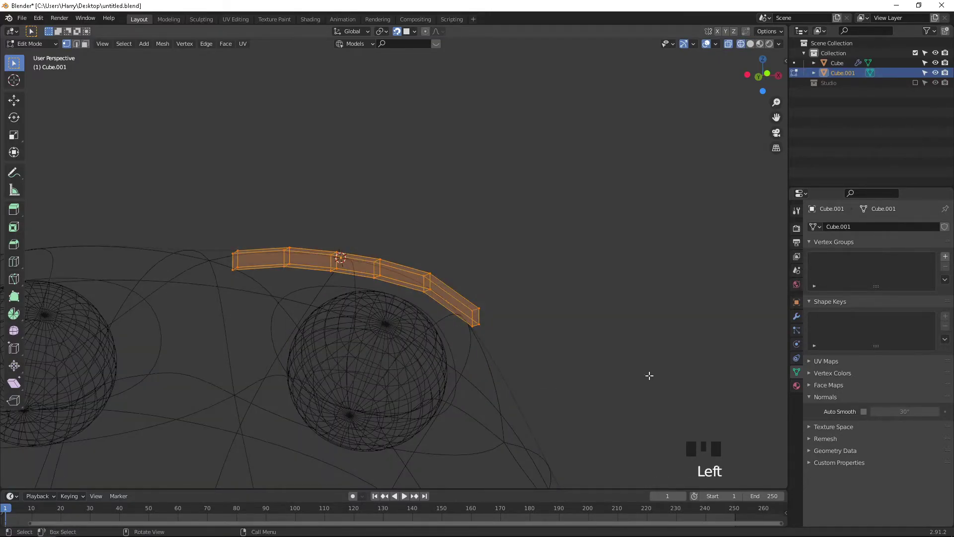
key(shift+z)
key(g)
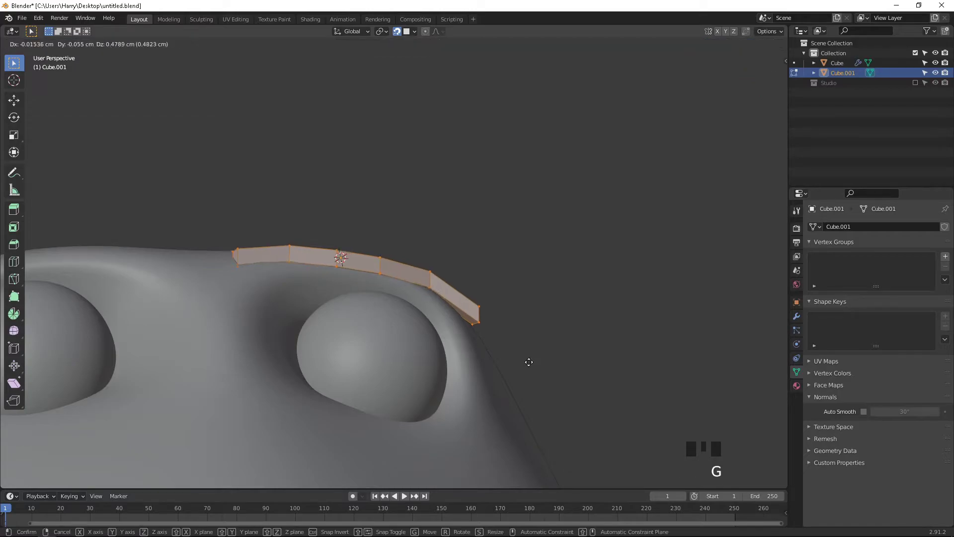
click(527, 353)
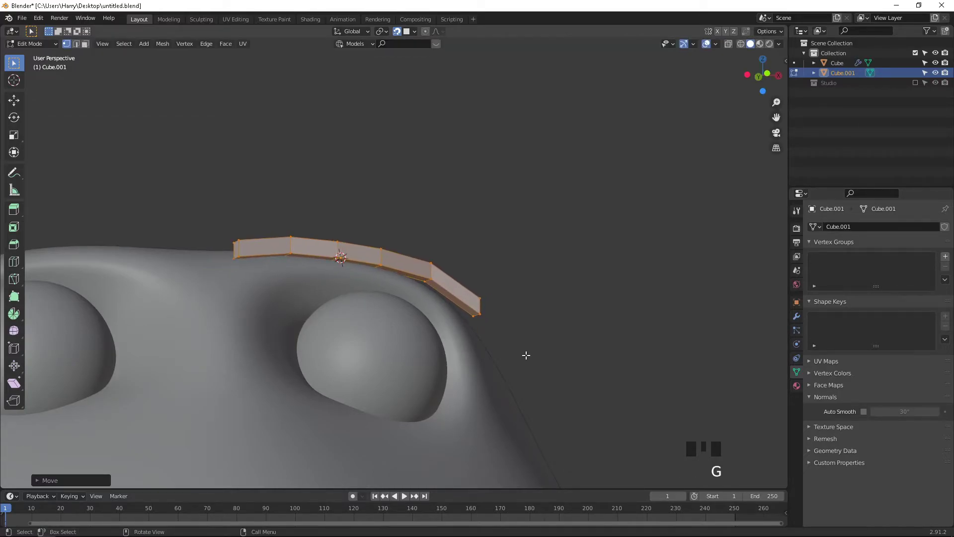
Step: Lower the edge loop next to the bar's outer end against the head, selecting it in wireframe display
middle_drag(526, 354, 502, 363)
key(shift+z)
click(449, 336)
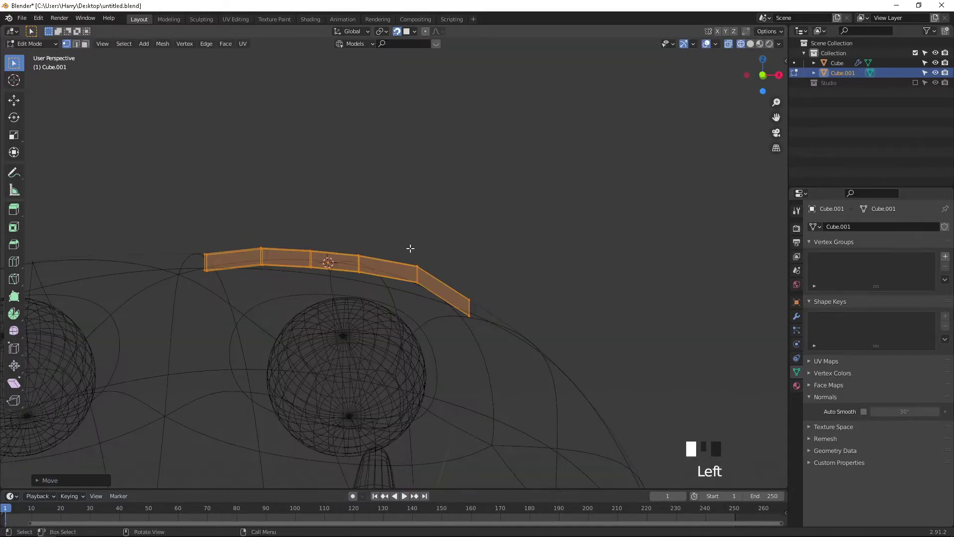
key(shift+z)
key(g)
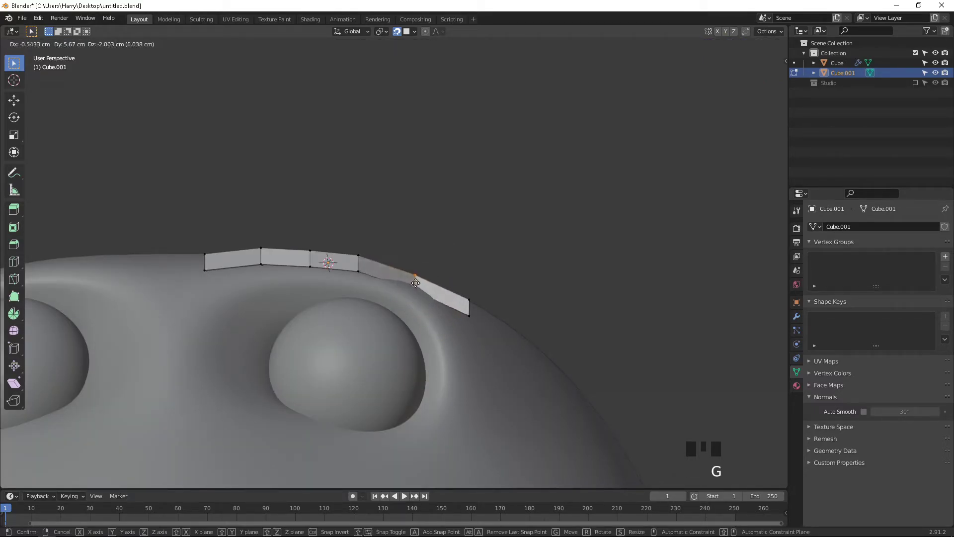
click(415, 283)
Step: Rotate the bar's outer end to match the head's slope and move it lower on the head's surface with snapping
drag(474, 276, 493, 364)
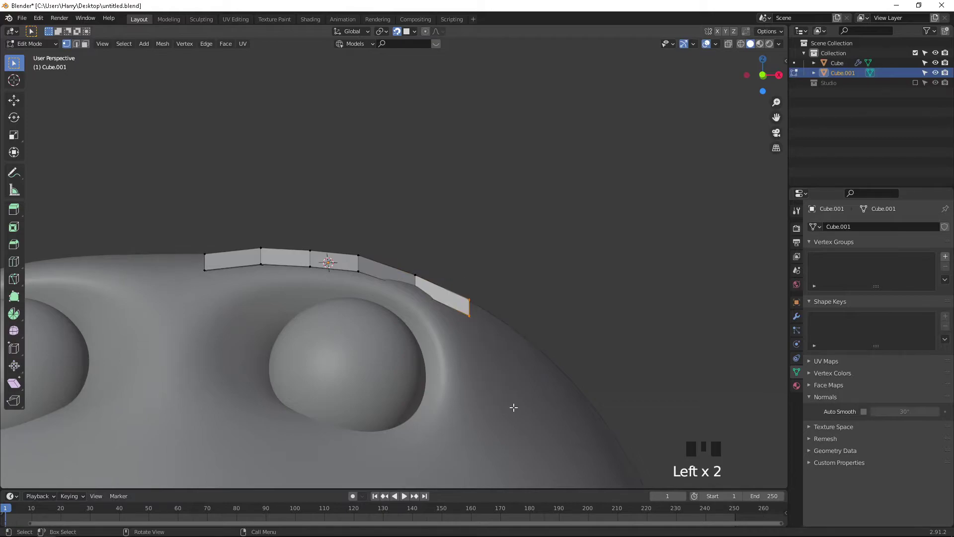
key(r)
click(511, 401)
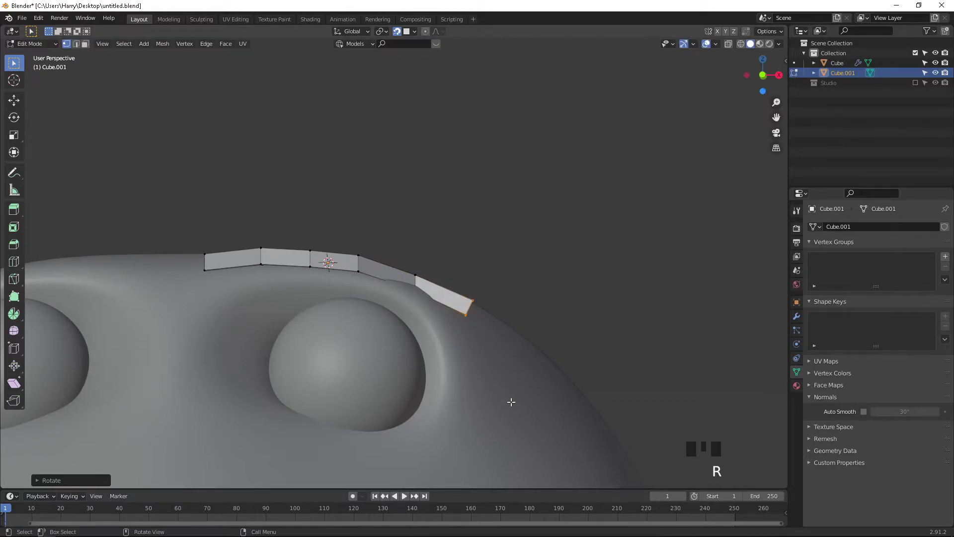
key(r)
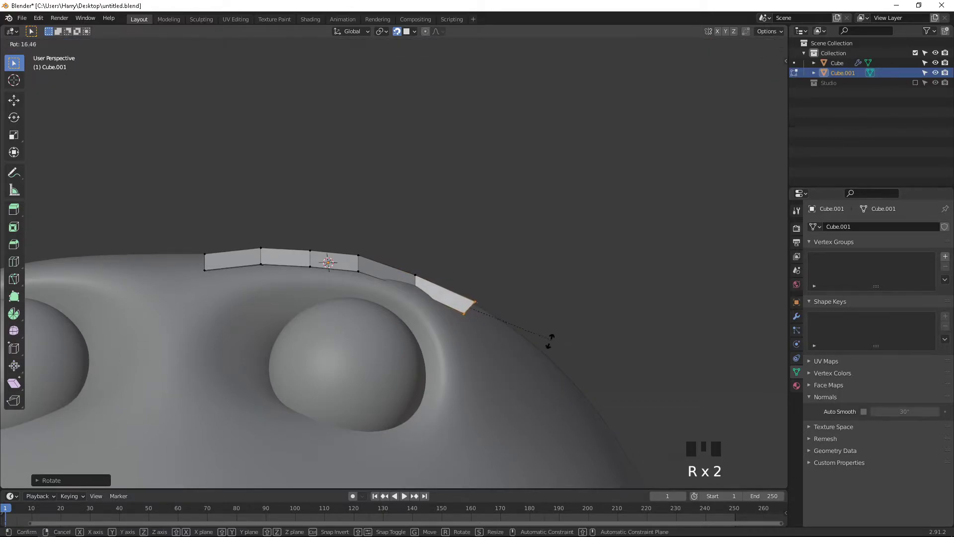
key(g)
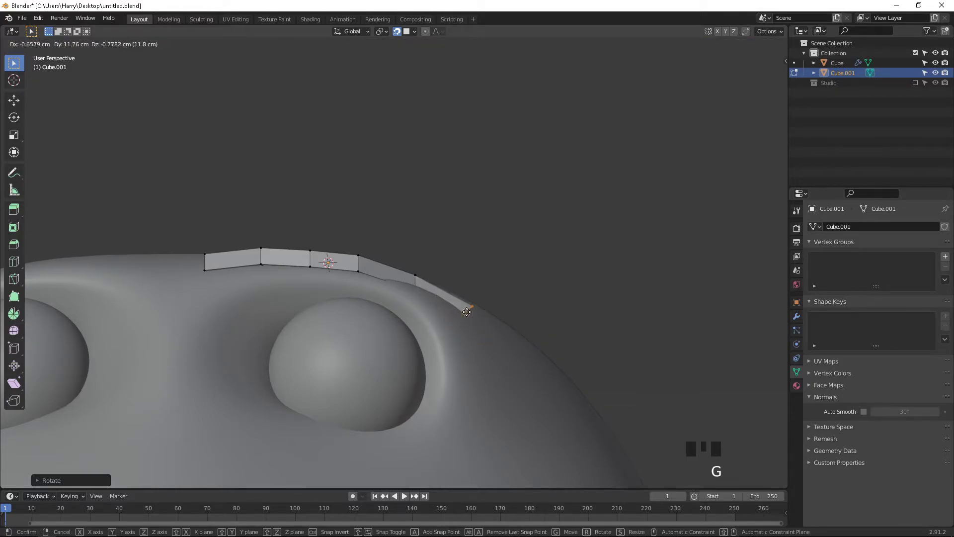
click(466, 324)
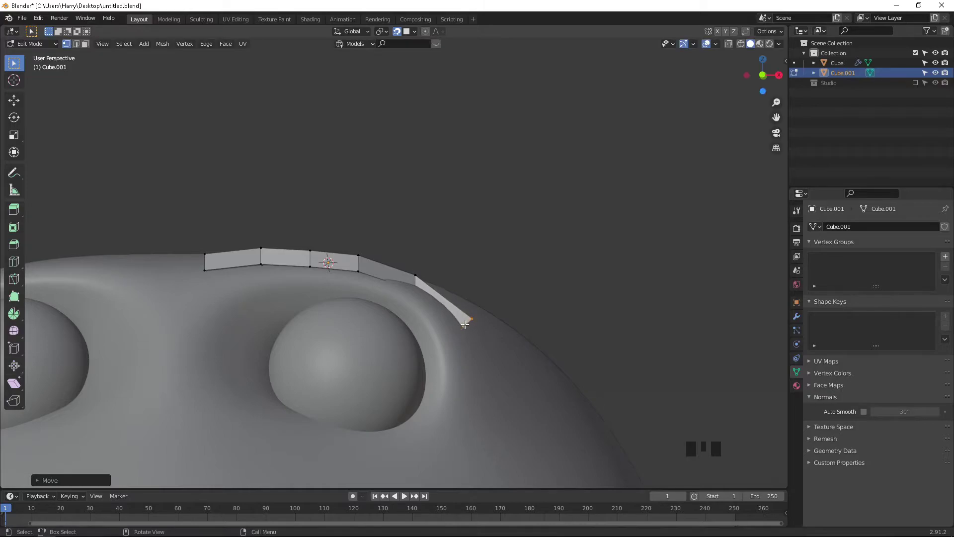
Step: Move the front vertices of the bar's inner end and of the adjacent edge loop forward and down onto the brow
click(203, 262)
key(g)
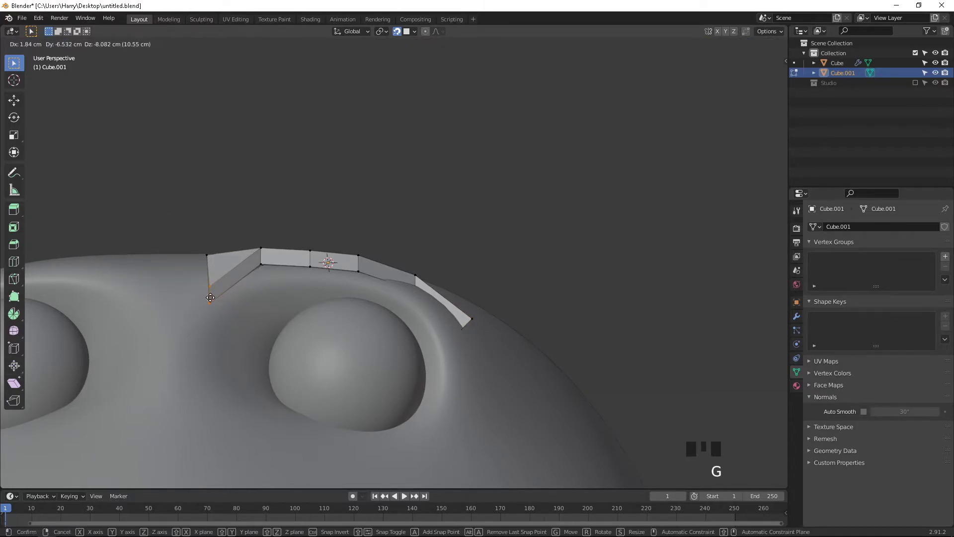
click(207, 299)
click(262, 265)
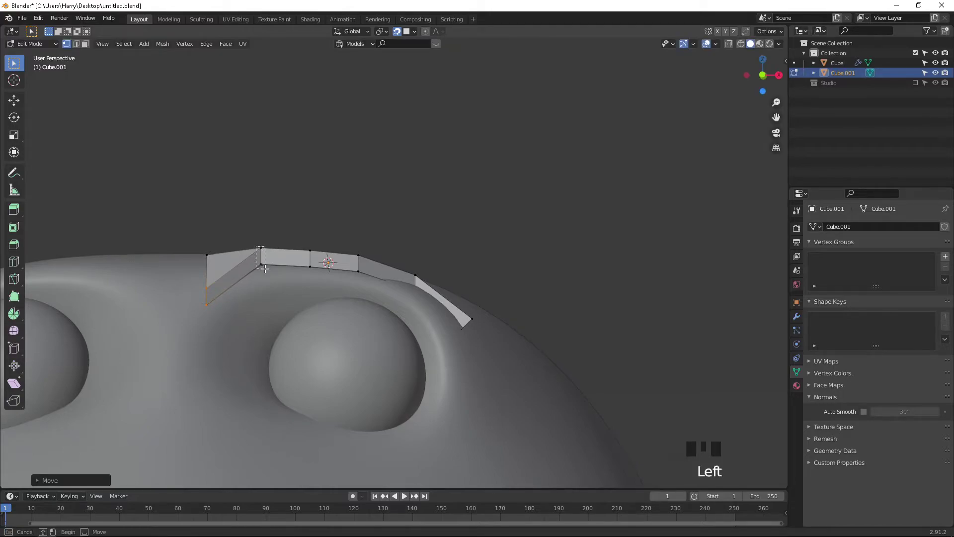
key(g)
click(262, 279)
Step: Move the front vertices of the two middle edge loops forward so the bar's front edge follows the eye socket's rim
click(309, 268)
key(g)
click(304, 271)
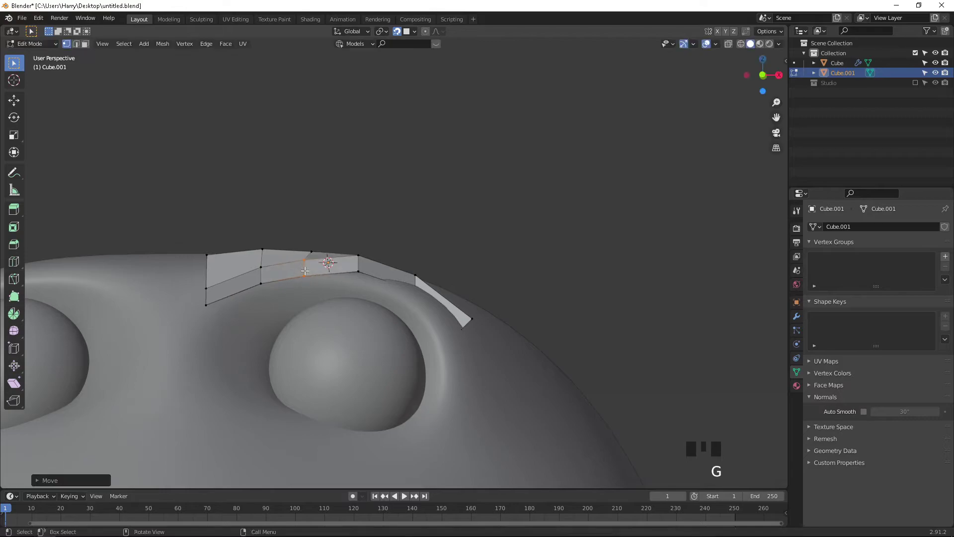
drag(350, 243, 362, 279)
key(g)
click(358, 273)
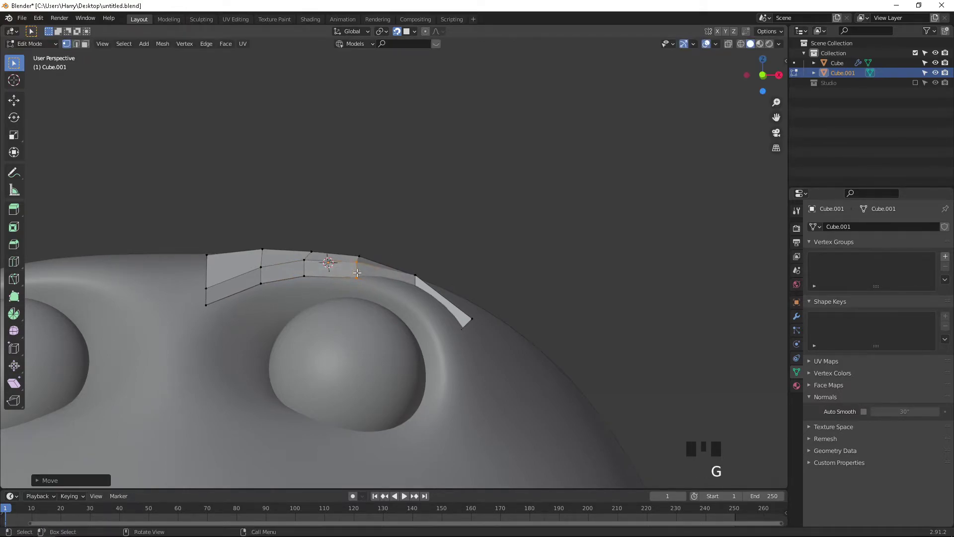
Step: Select the front vertices of the edge loop next to the outer end in wireframe display and move them onto the socket's rim
key(shift+z)
click(417, 294)
middle_drag(419, 295, 316, 262)
key(shift+z)
key(shift+z)
key(c)
middle_drag(382, 282, 382, 294)
right_click(384, 294)
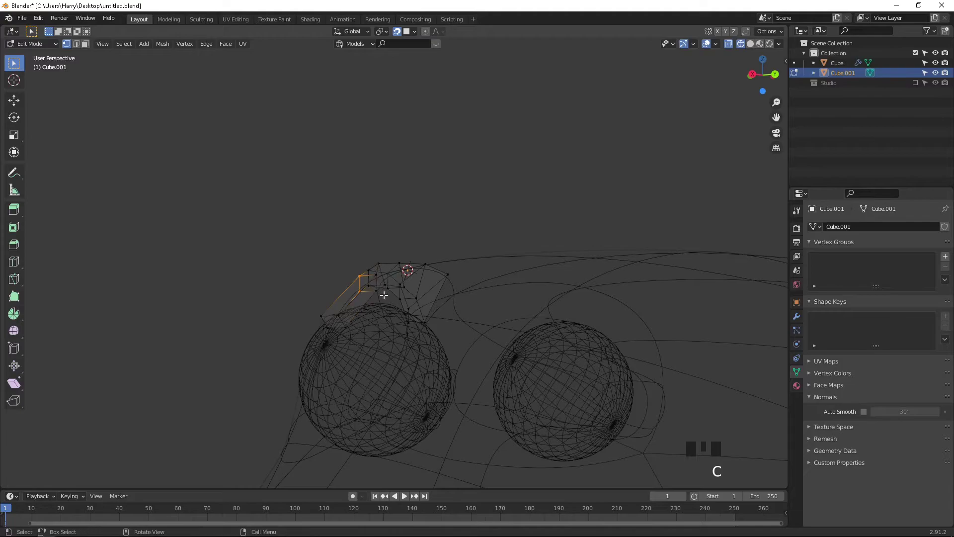
key(shift+z)
mouse_move(354, 228)
middle_down()
mouse_move(479, 230)
mouse_move(435, 255)
mouse_move(420, 300)
middle_up()
key(g)
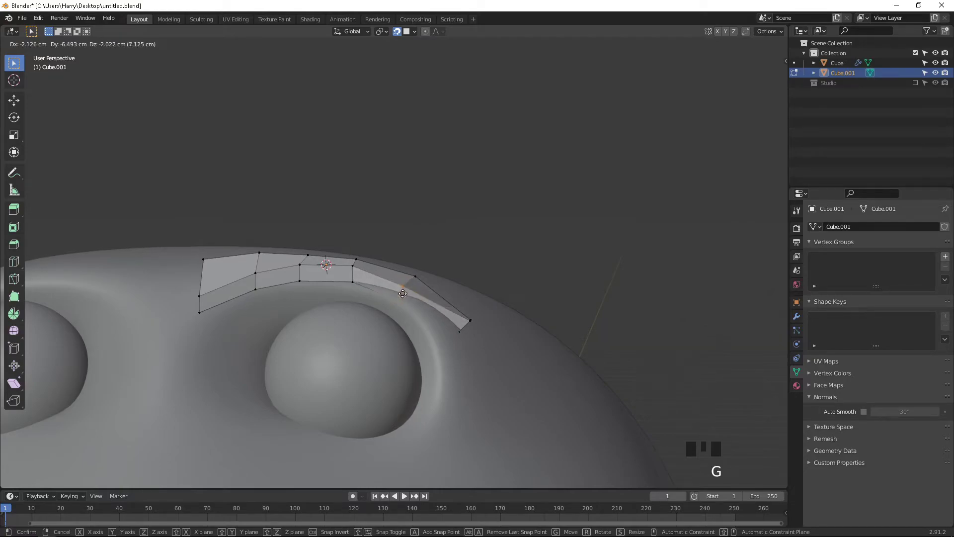
click(404, 294)
click(461, 311)
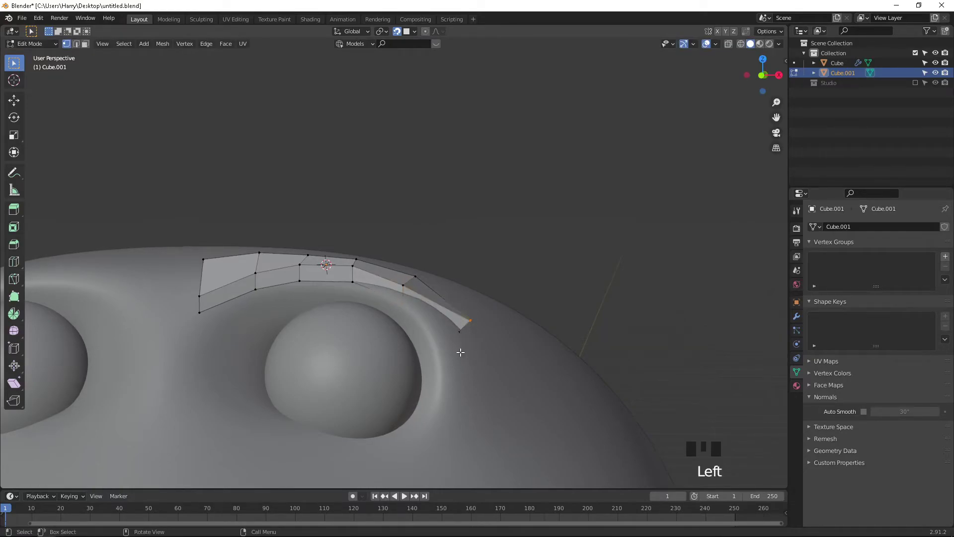
key(g)
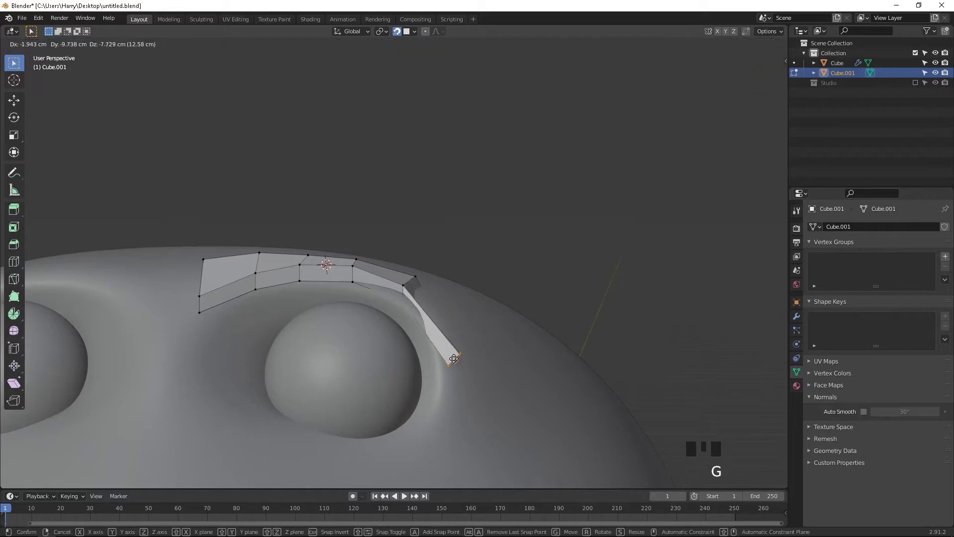
right_click(454, 335)
Step: Select only the front vertices of the bar's outer end in wireframe display and move them forward along the eye socket's edge
key(shift+z)
middle_drag(485, 333, 429, 332)
key(shift+z)
key(shift+z)
key(x)
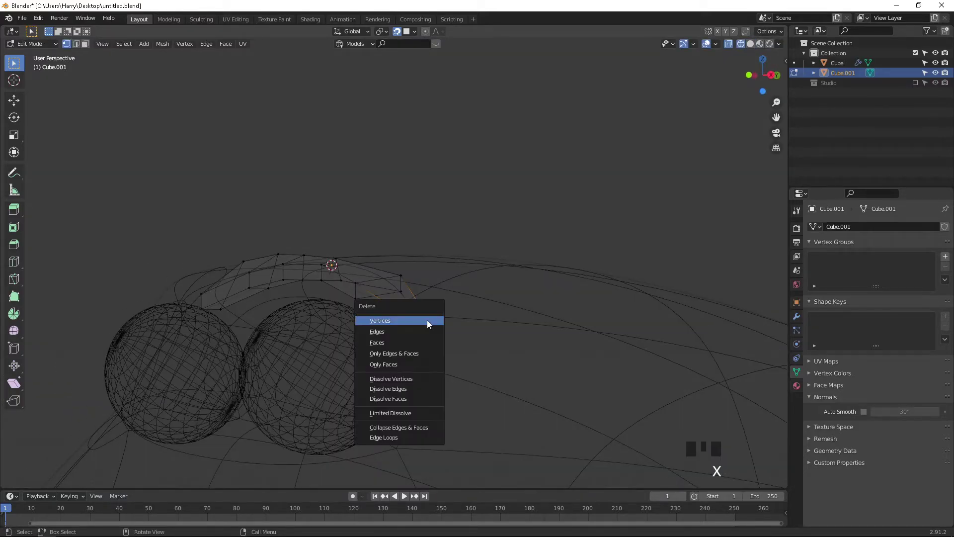
key(Escape)
key(c)
mouse_move(433, 320)
middle_down()
mouse_move(430, 332)
mouse_move(524, 326)
mouse_move(505, 336)
middle_up()
right_click(429, 332)
key(shift+z)
key(g)
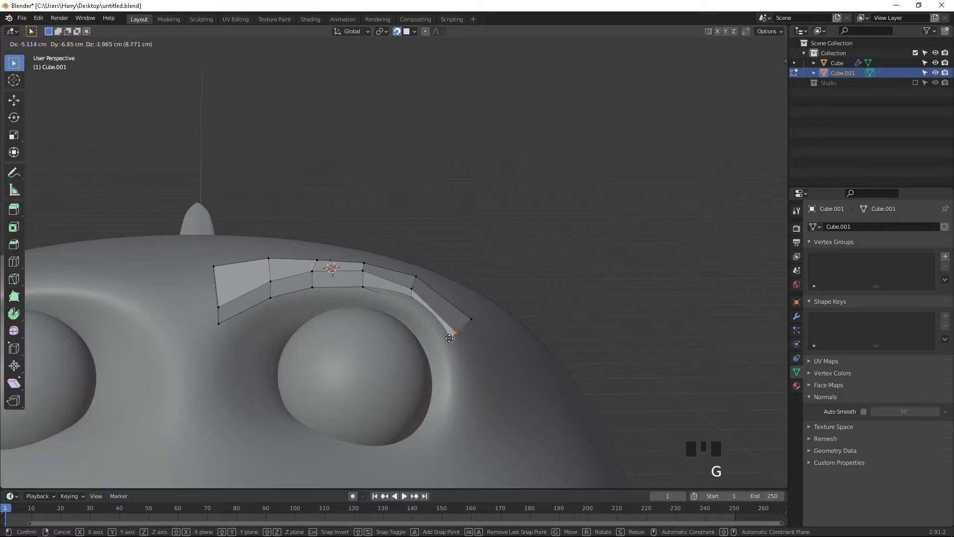
click(448, 331)
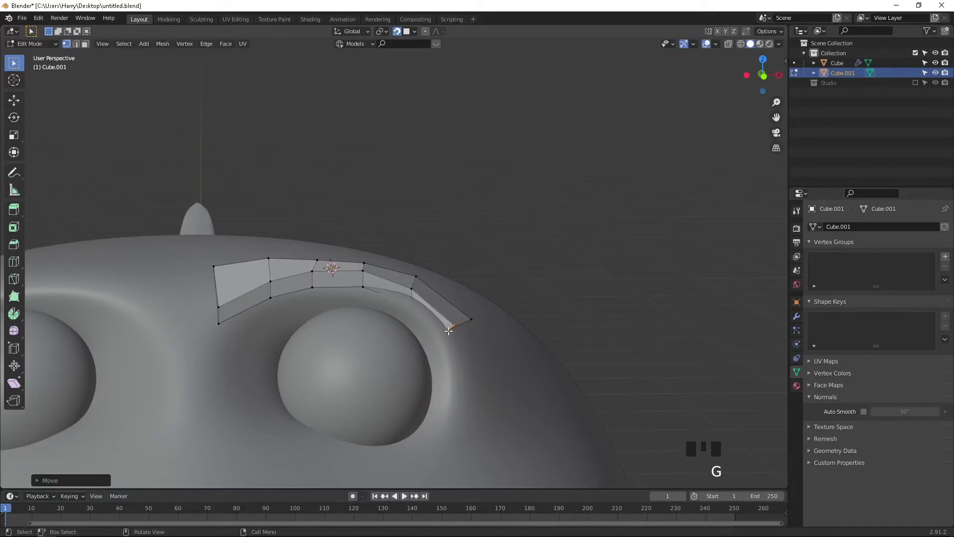
Step: Raise the front vertices of the bar's outer end about 2 cm along the Z axis
middle_drag(436, 287, 465, 270)
key(g)
key(z)
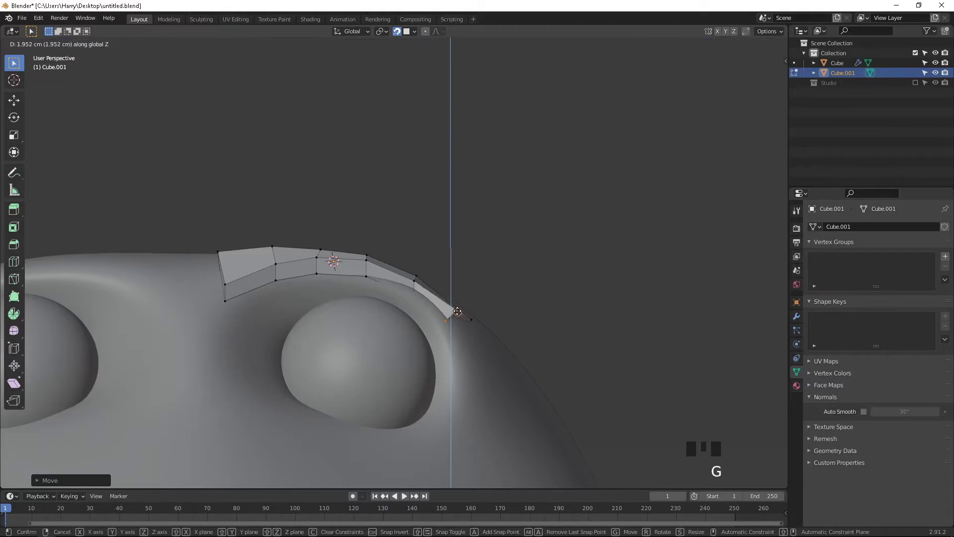
click(457, 308)
Step: Select the front vertices of the edge loop next to the outer end and raise them along the Z axis
click(405, 303)
key(shift+z)
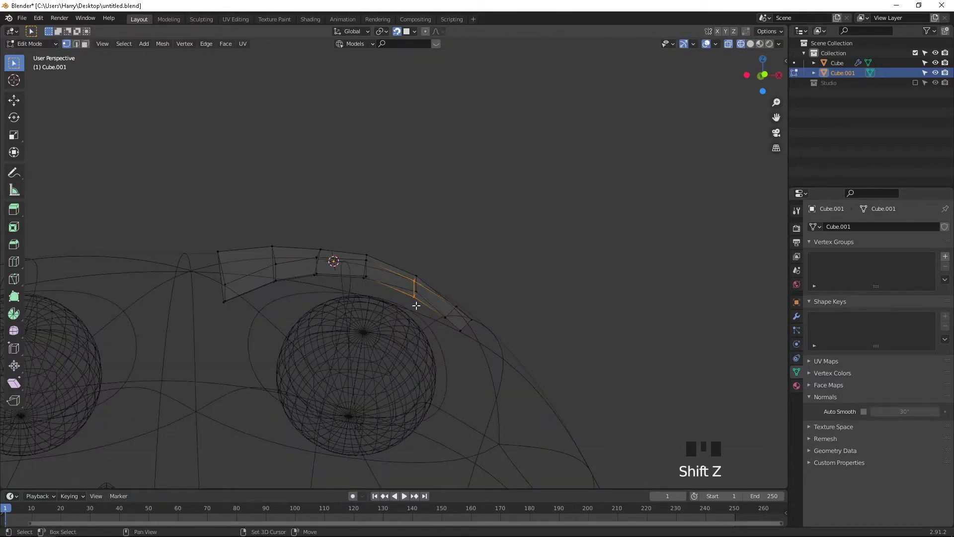
key(shift+z)
key(g)
key(z)
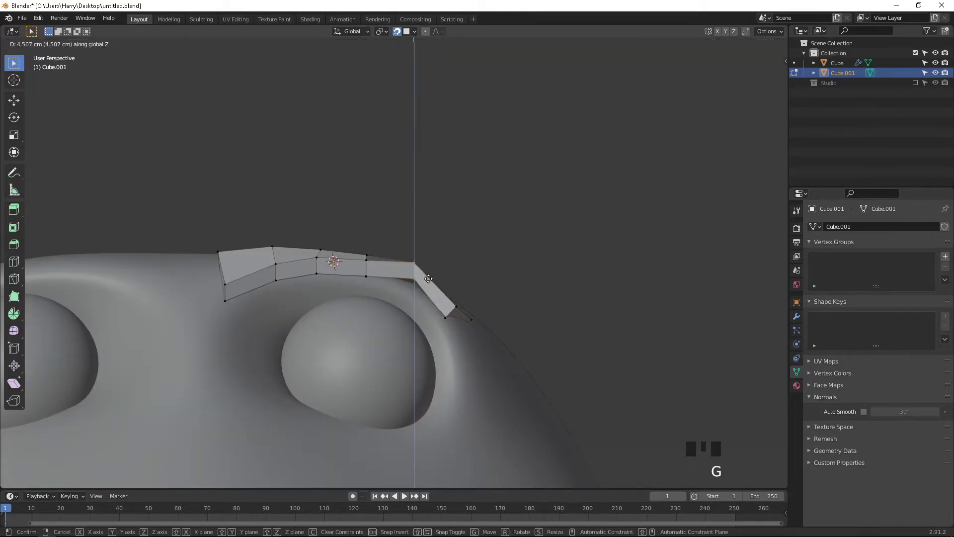
click(424, 282)
Step: Leave mesh editing and examine the bar's fit on the head from several angles and from directly above
scroll(443, 298, down, 3)
middle_drag(443, 298, 407, 309)
scroll(438, 312, up, 1)
key(Tab)
middle_drag(385, 267, 394, 314)
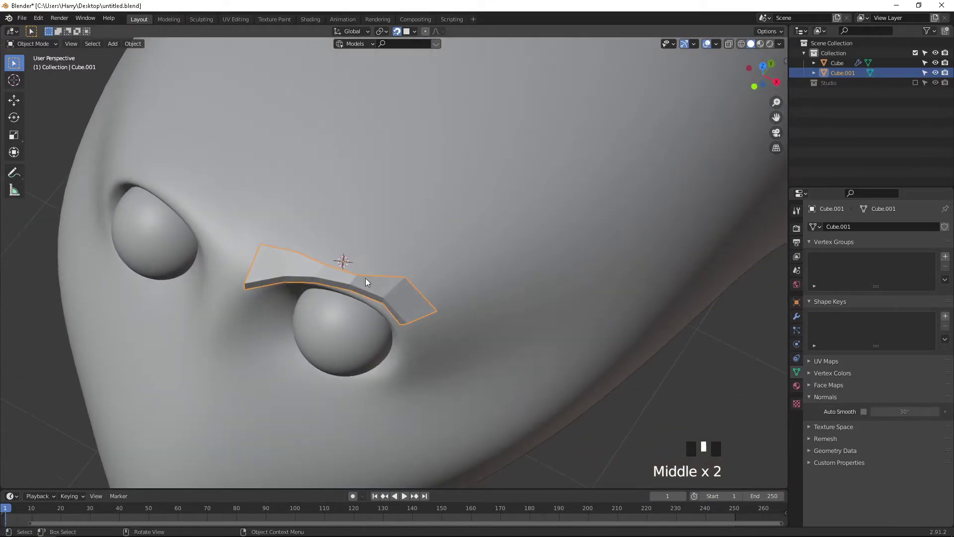
scroll(360, 280, up, 1)
key(KP_7)
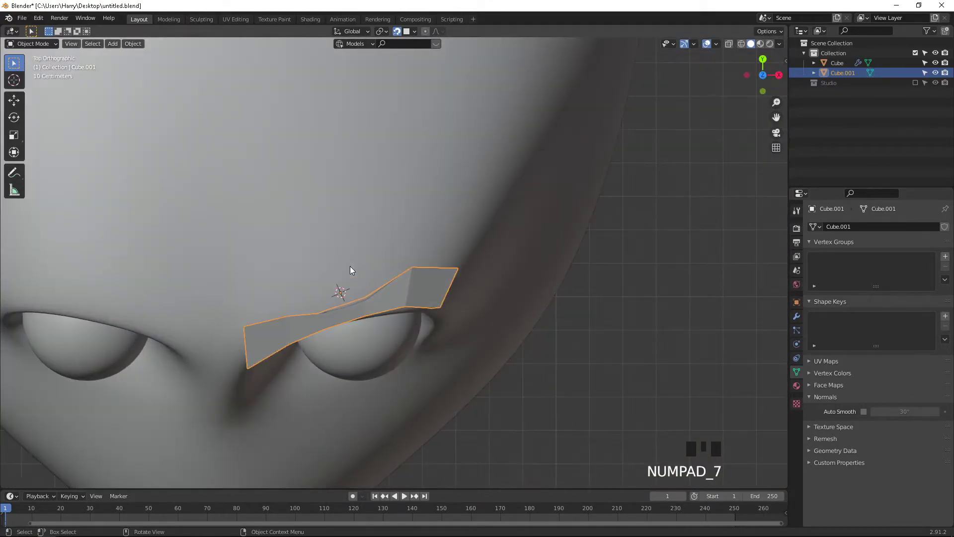
key(shift+z)
key(shift+z)
scroll(348, 284, up, 1)
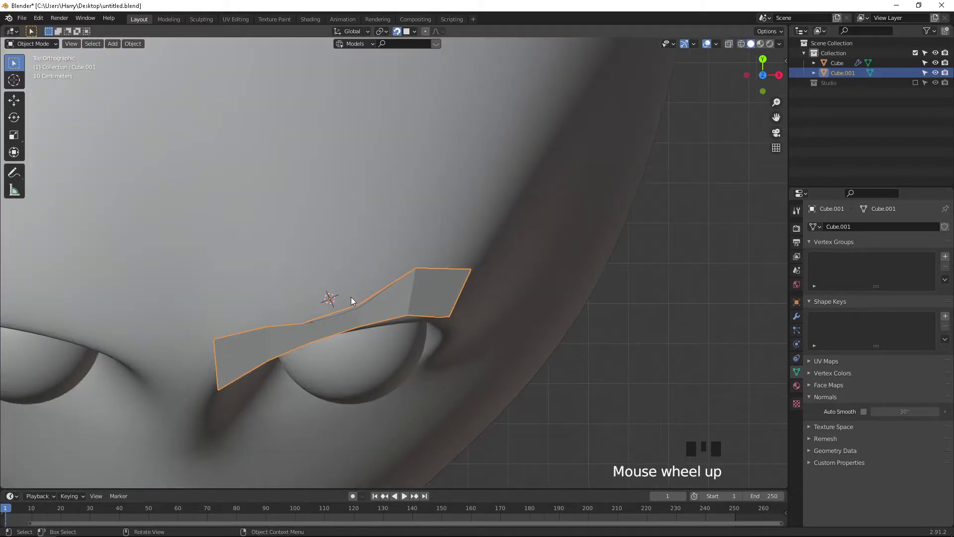
Step: In top view, move the rear vertices of the middle edge loop nearer the outer end backward to widen the bar
key(Tab)
key(shift+z)
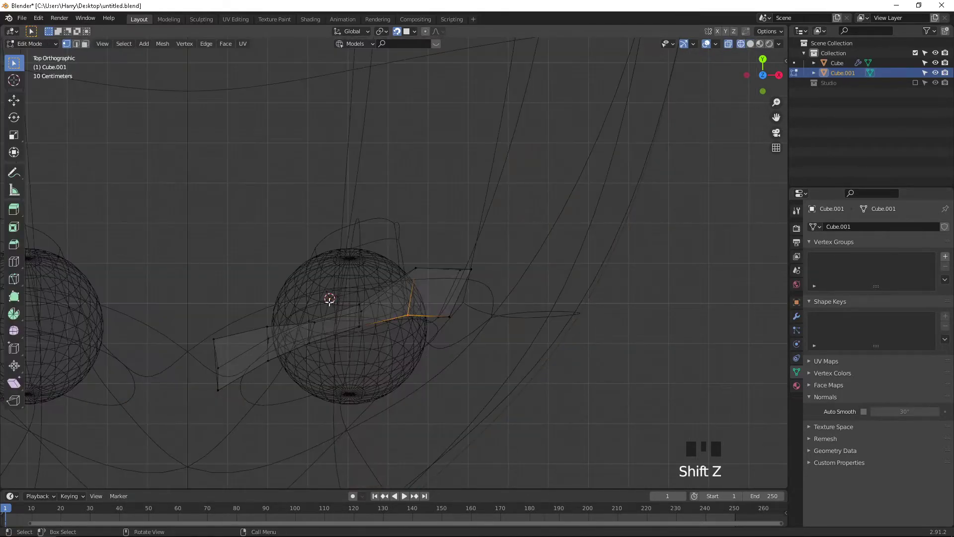
click(363, 309)
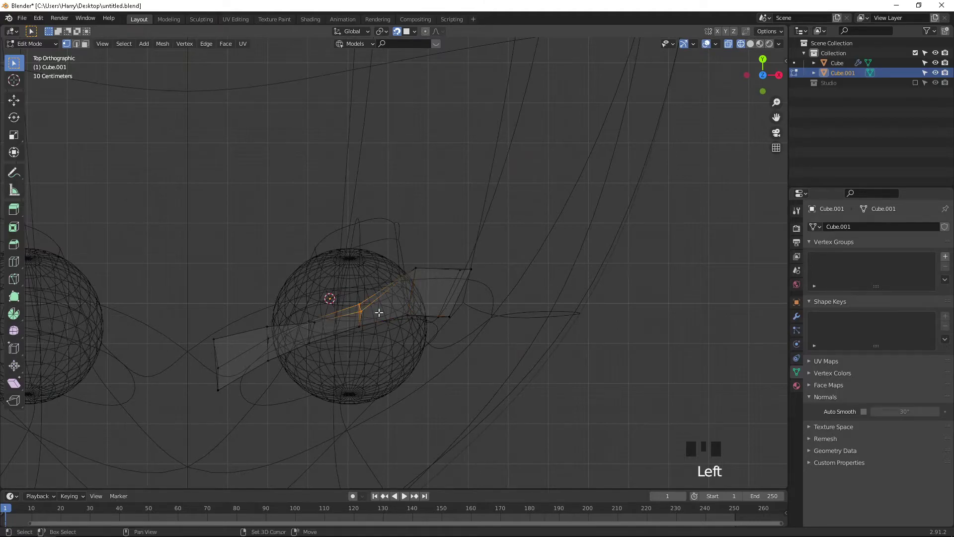
key(shift+z)
key(g)
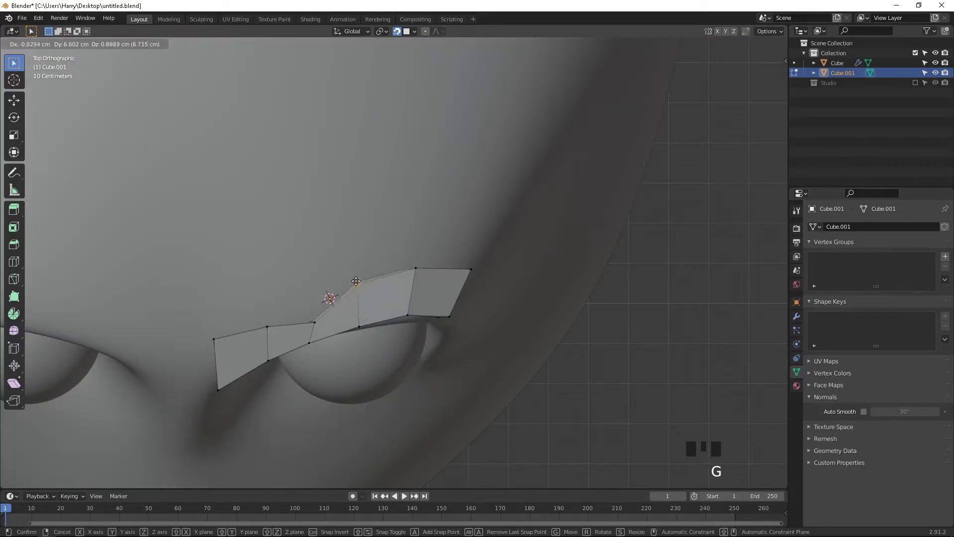
click(347, 277)
Step: Move the rear vertices of the two remaining edge loops toward the inner end backward to form an even arch
click(312, 318)
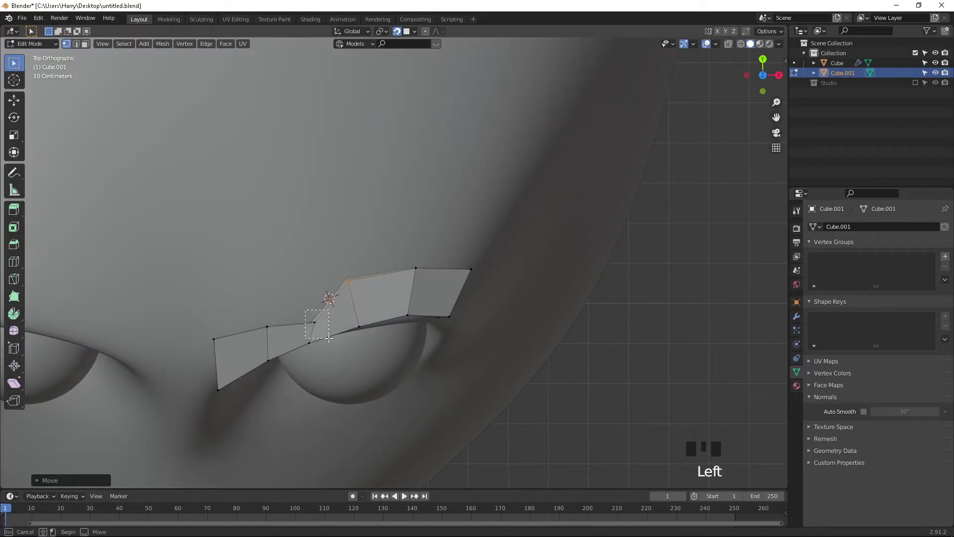
key(shift+z)
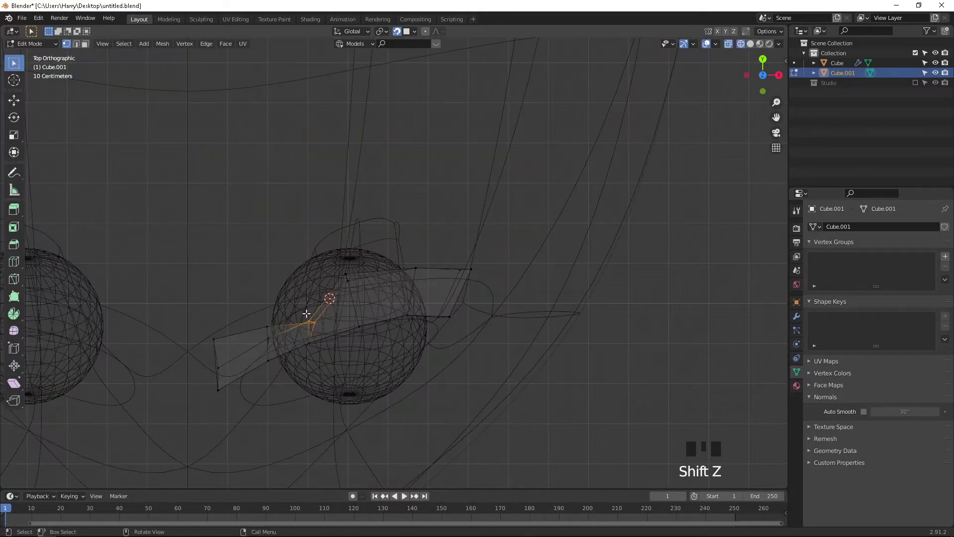
key(shift+z)
key(g)
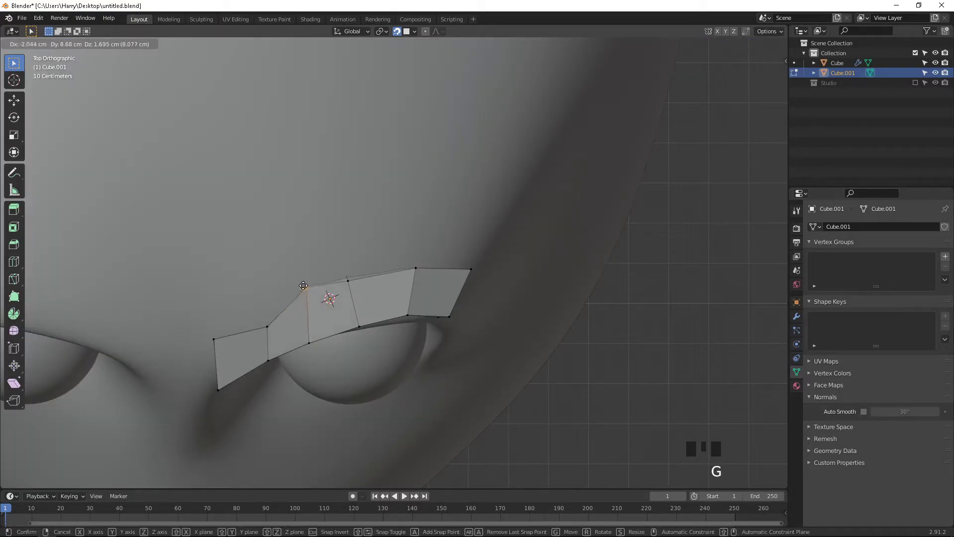
click(294, 286)
click(267, 326)
key(g)
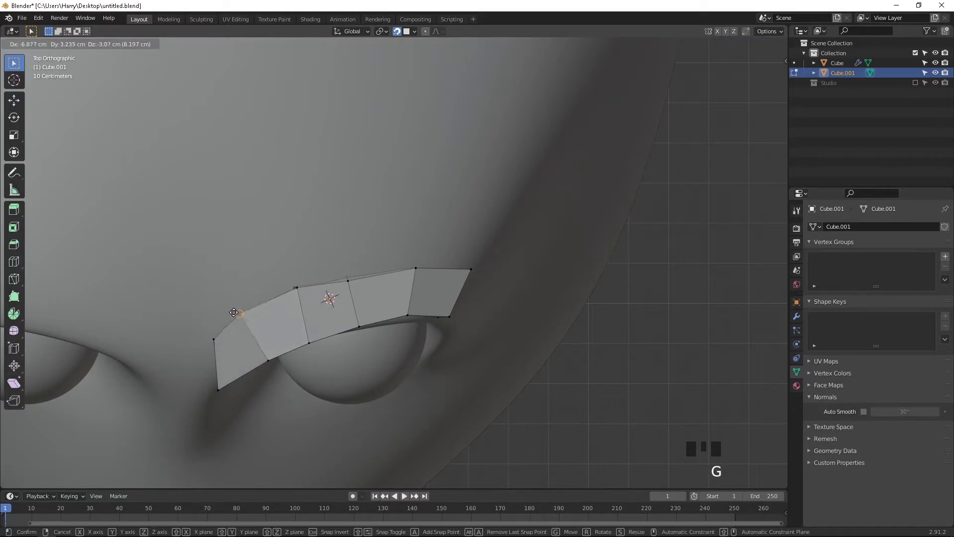
click(242, 310)
Step: Add a level 2 subdivision surface to the bar in object mode and shade it smooth
key(Tab)
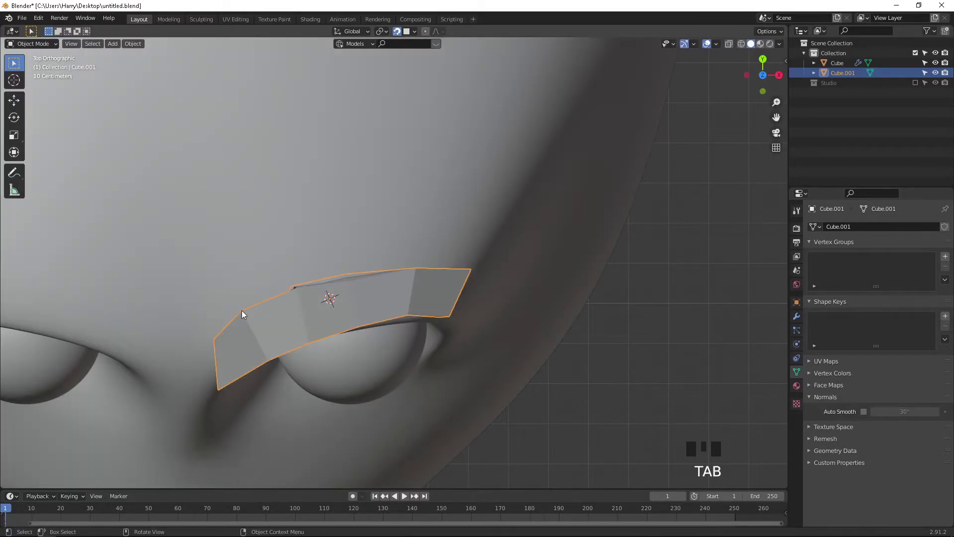
key(ctrl+2)
mouse_move(291, 329)
middle_down()
mouse_move(400, 323)
mouse_move(396, 258)
mouse_move(410, 258)
mouse_move(401, 325)
mouse_move(356, 332)
mouse_move(345, 296)
mouse_move(395, 279)
mouse_move(386, 303)
middle_up()
right_click(388, 284)
click(386, 285)
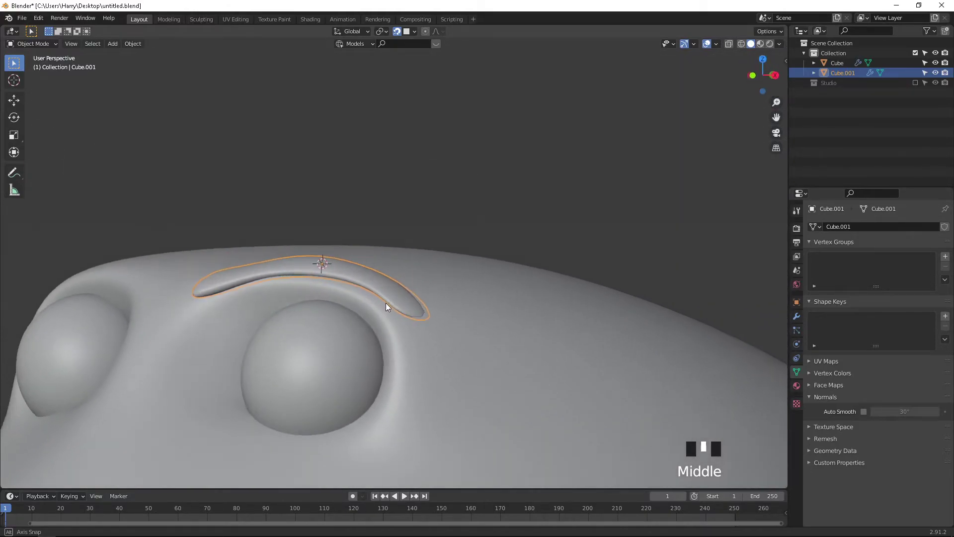
Step: Examine the smoothed eyebrow's shape and position on the creature's head from different distances and angles
click(470, 336)
click(512, 173)
scroll(510, 176, down, 4)
middle_drag(507, 178, 468, 222)
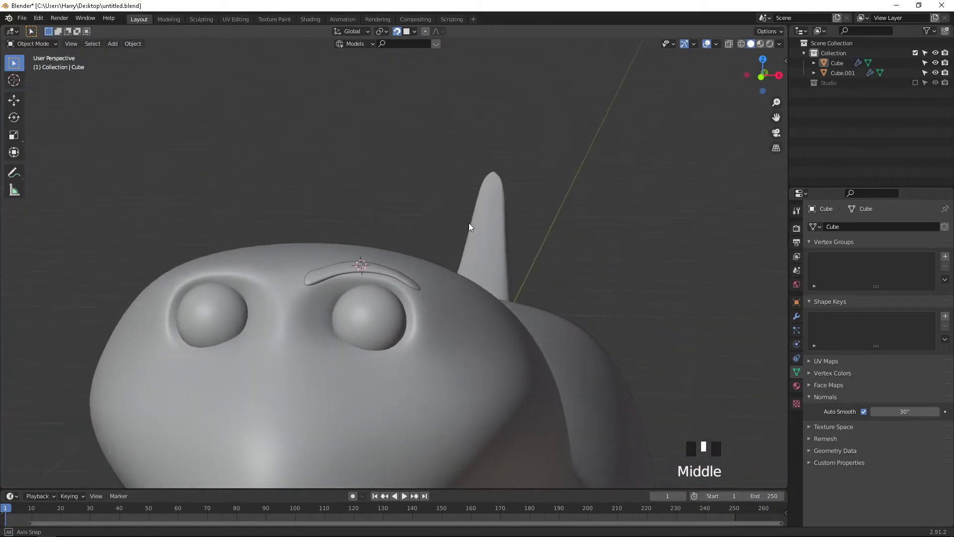
scroll(413, 285, up, 3)
middle_drag(411, 285, 404, 318)
scroll(410, 321, up, 1)
middle_drag(297, 263, 355, 307)
Step: Add a lengthwise edge loop to the eyebrow mesh and slide it close to the upper rear edge
key(Tab)
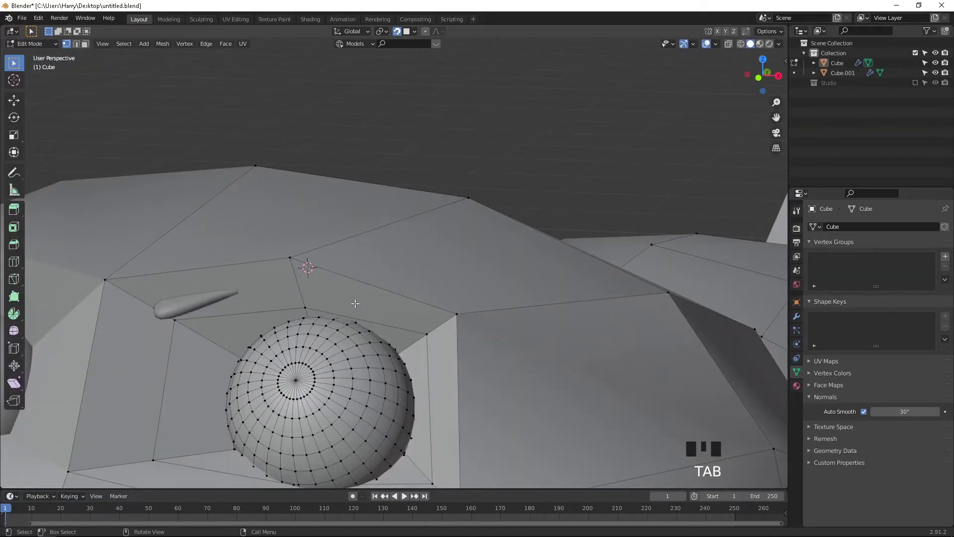
key(Tab)
click(282, 277)
key(Tab)
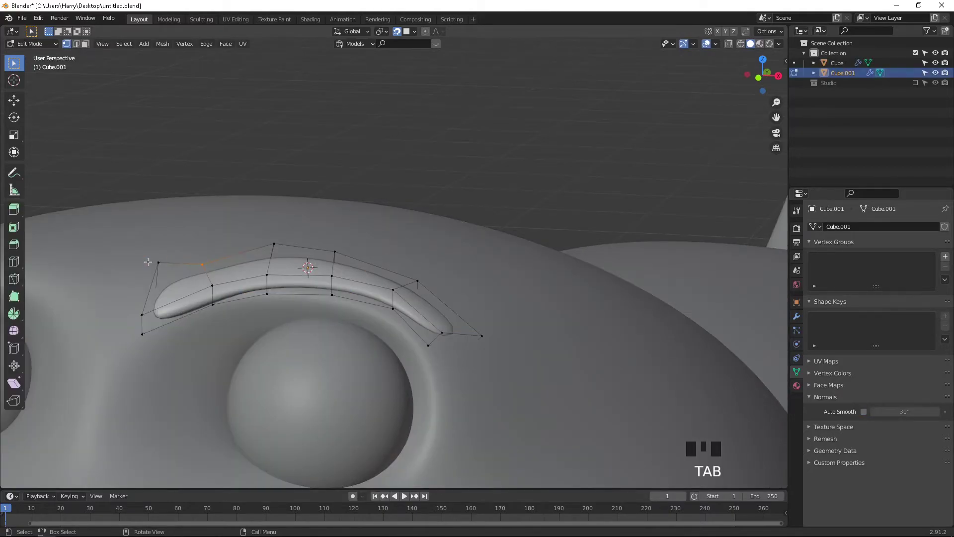
key(ctrl+r)
click(165, 277)
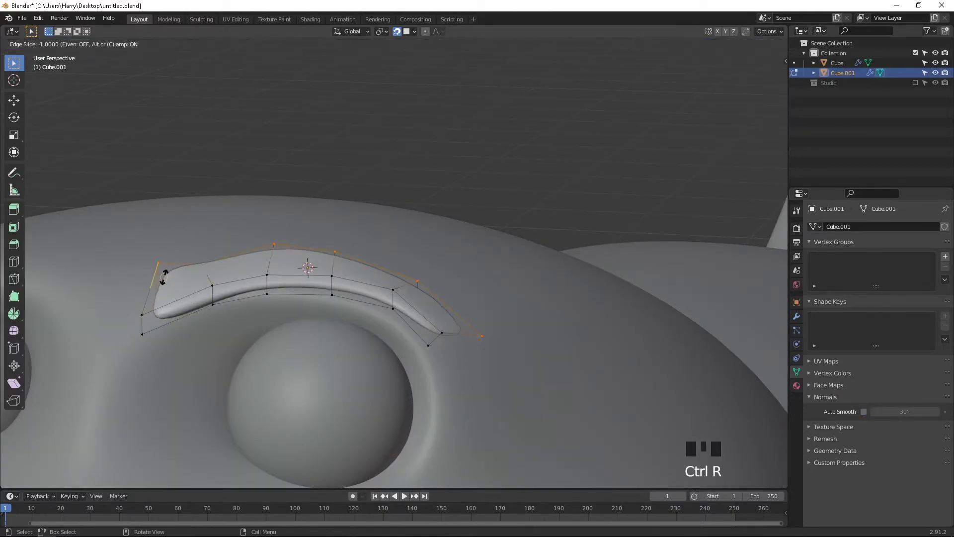
right_click(169, 294)
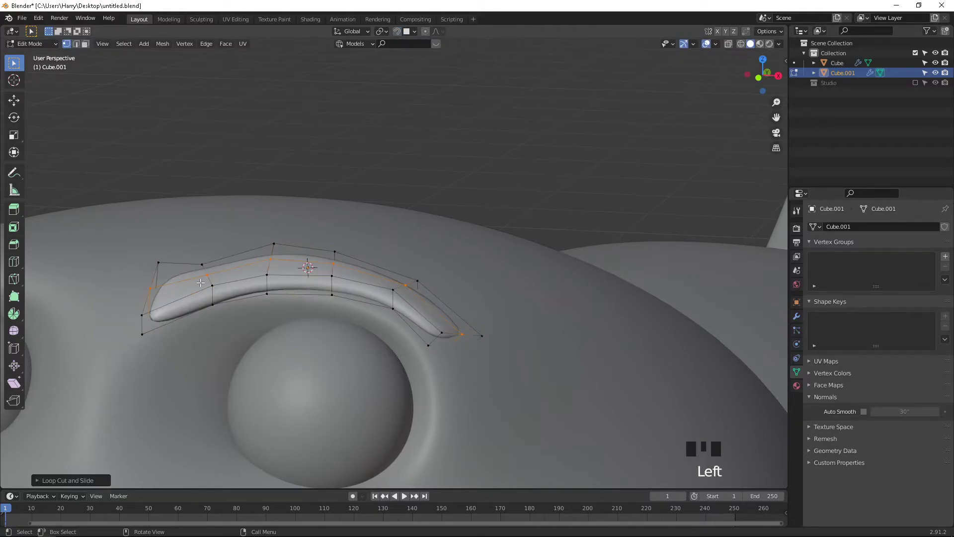
key(g)
key(g)
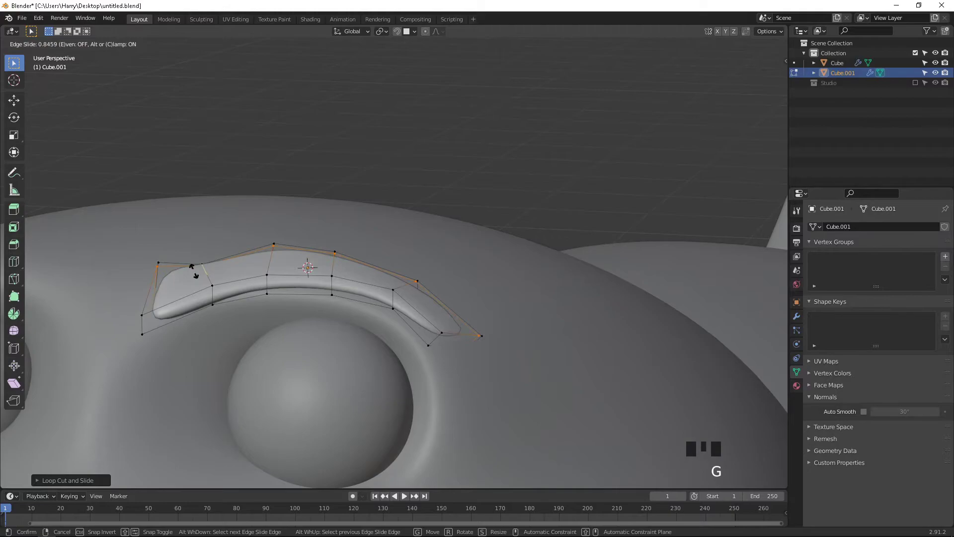
click(195, 272)
Step: Add a second lengthwise edge loop close to the eyebrow's front edge, return to object mode and save the file
key(ctrl+r)
click(211, 274)
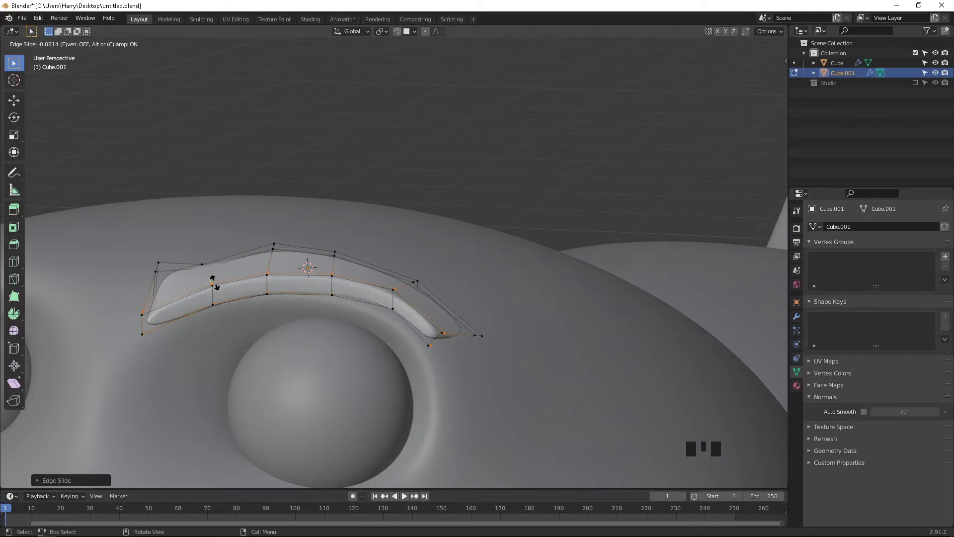
click(215, 280)
key(Tab)
scroll(222, 281, down, 3)
middle_drag(222, 280, 318, 266)
key(ctrl+s)
Step: Try to join the eyebrow and the creature's body into one object, and undo the join
middle_drag(639, 344, 575, 329)
shift+middle_drag(417, 343, 480, 86)
click(461, 431)
scroll(461, 430, down, 1)
scroll(462, 431, down, 3)
shift+middle_drag(507, 156, 454, 234)
click(451, 227)
shift+click(494, 254)
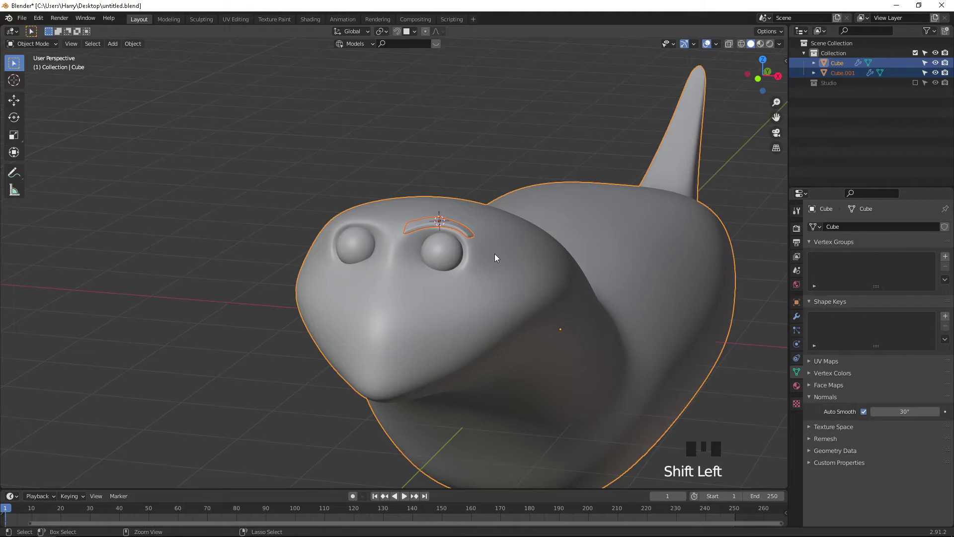
key(ctrl+j)
key(ctrl+s)
scroll(494, 253, up, 2)
middle_drag(470, 243, 495, 254)
click(431, 187)
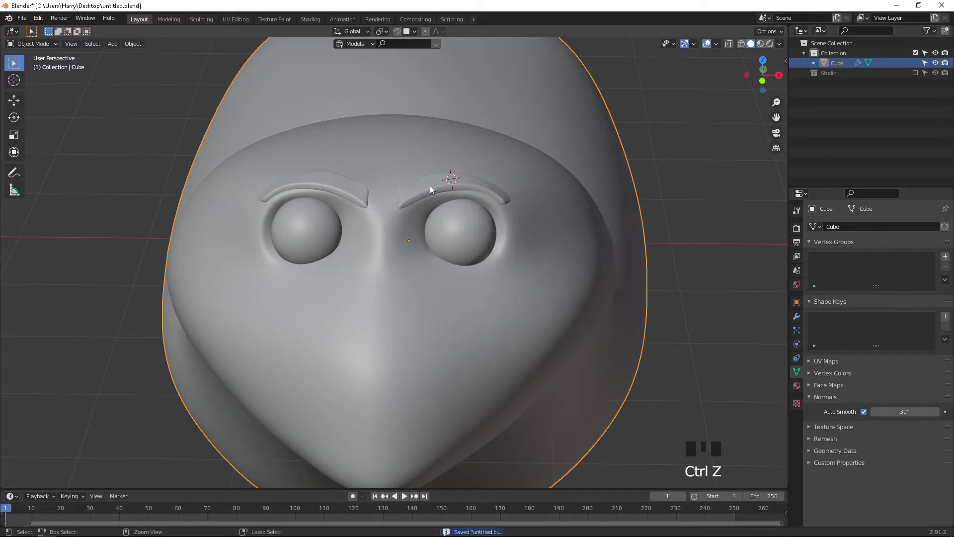
key(ctrl+z)
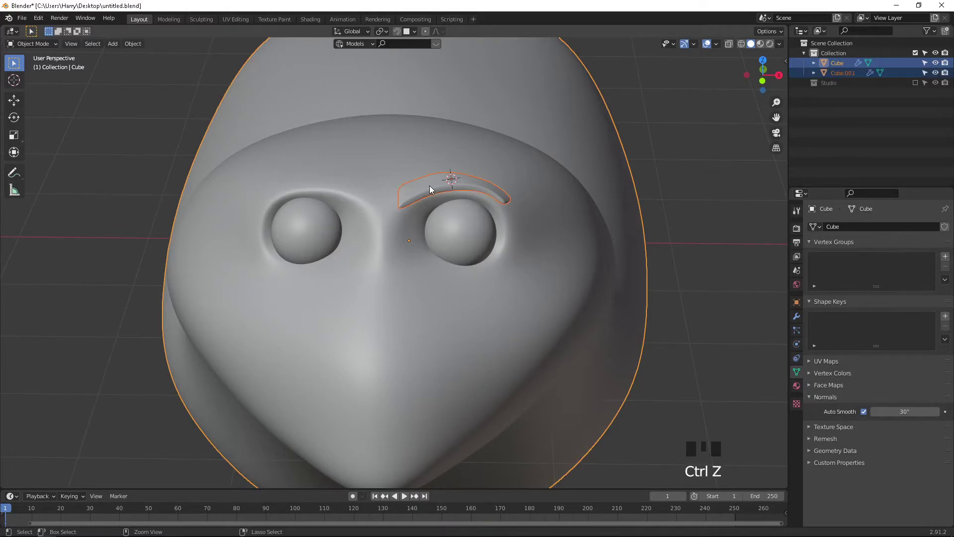
Step: Give the eyebrow object a new material named Eyebrow
click(420, 192)
click(419, 193)
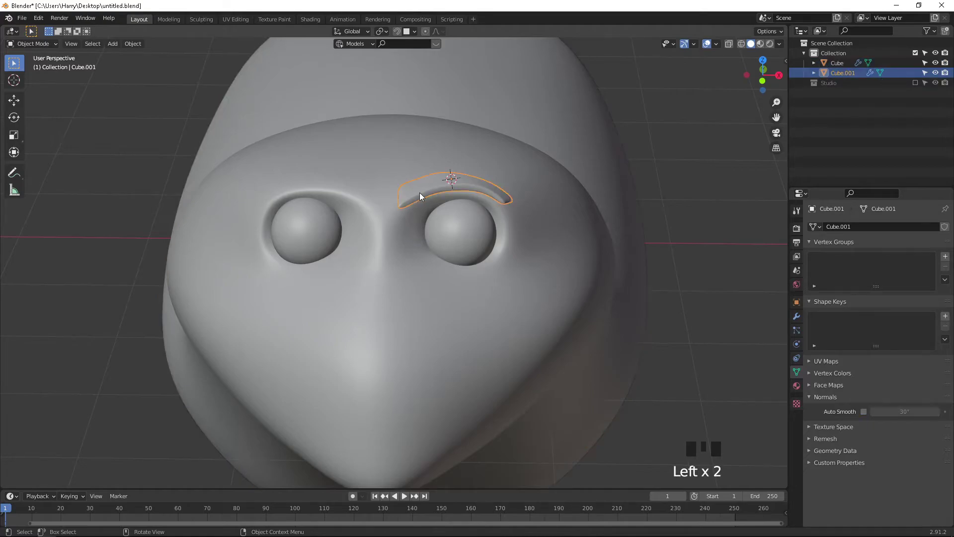
click(797, 387)
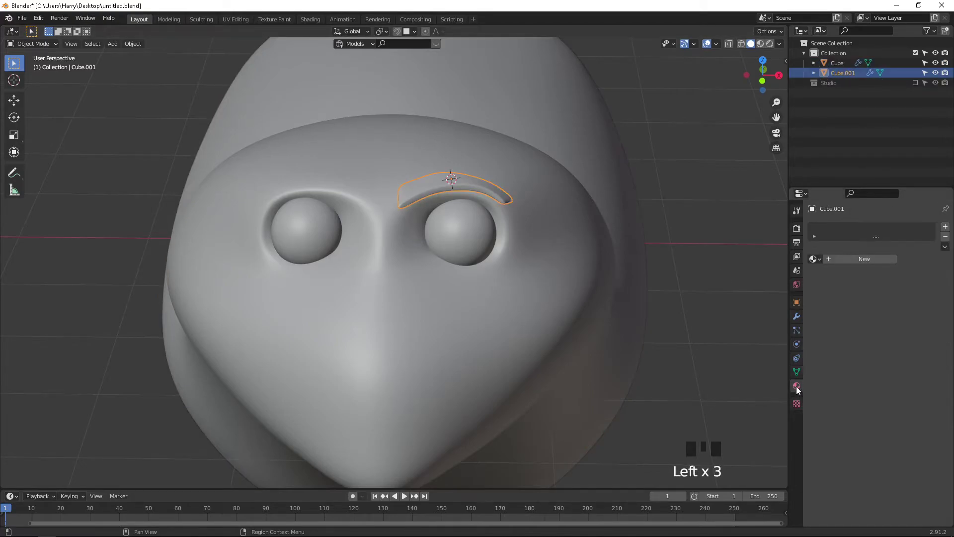
click(864, 259)
click(863, 258)
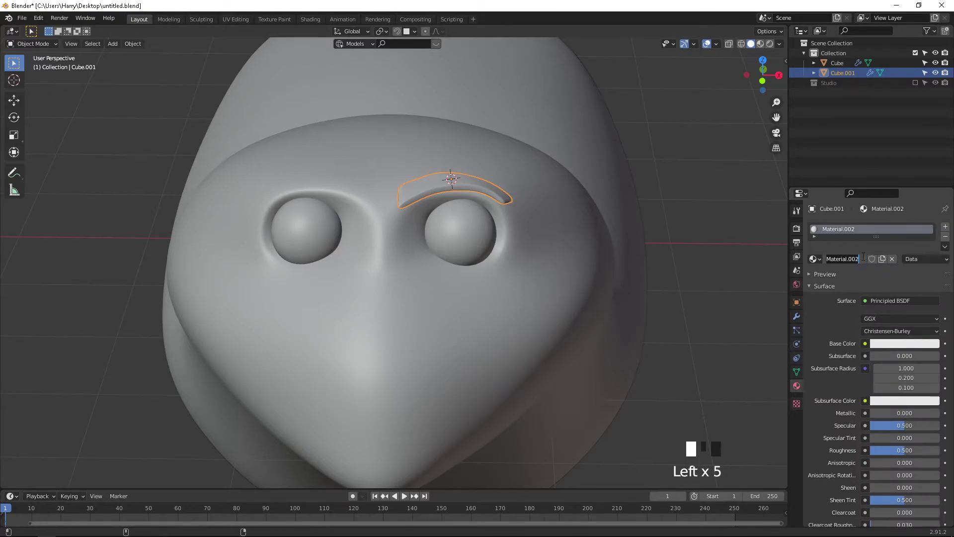
text(Ey)
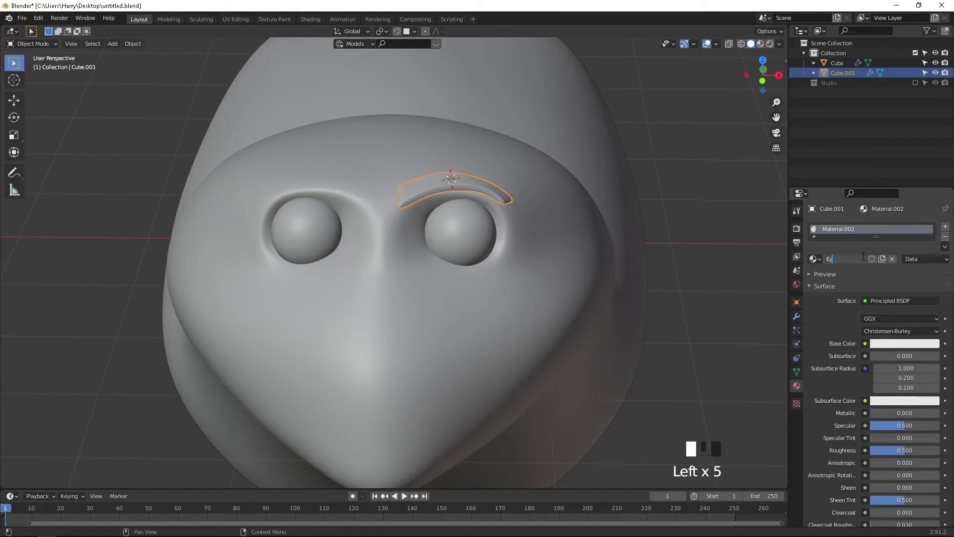
text(ebrow)
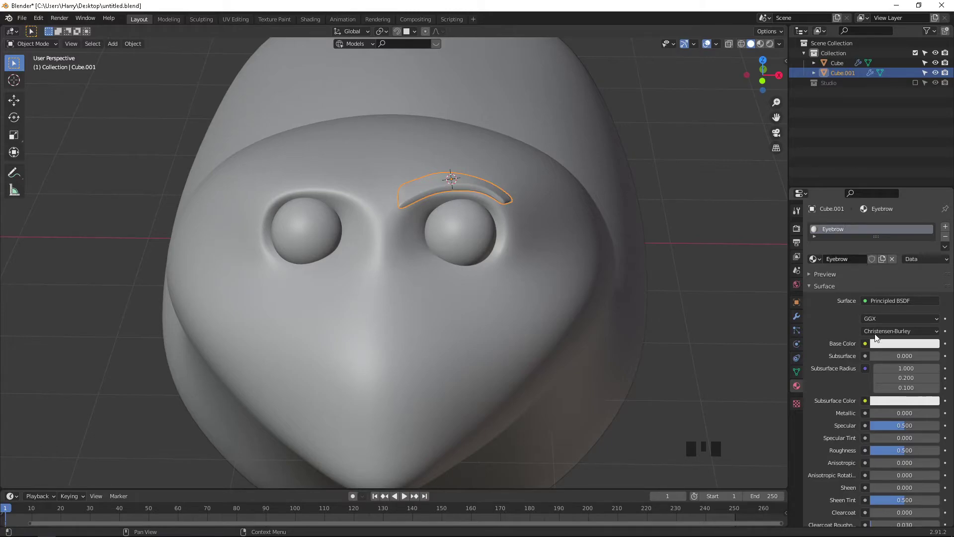
Step: Set the Eyebrow material's base color to black
click(898, 345)
drag(931, 246, 935, 275)
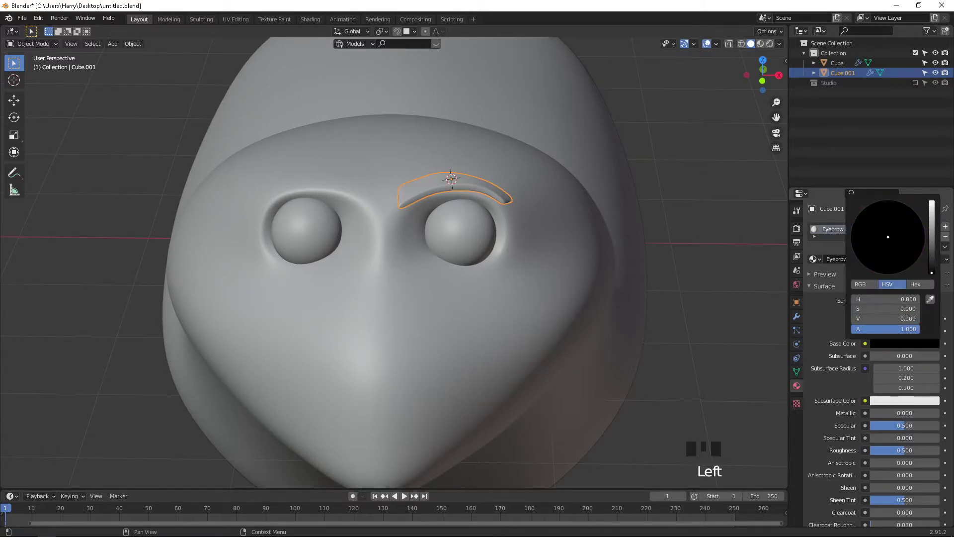
drag(903, 451, 904, 450)
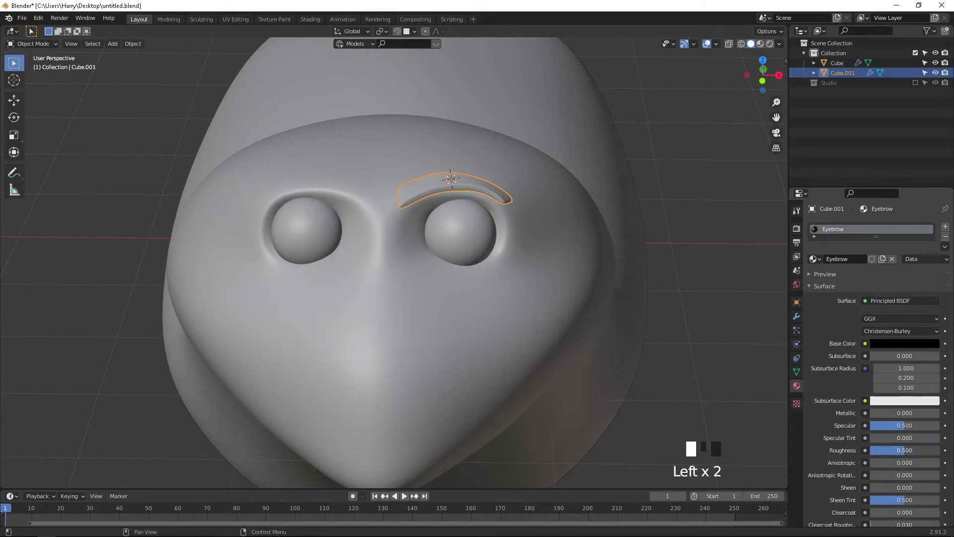
Step: Rename the creature body's material to Eye and save the file
middle_drag(514, 272, 535, 259)
click(433, 202)
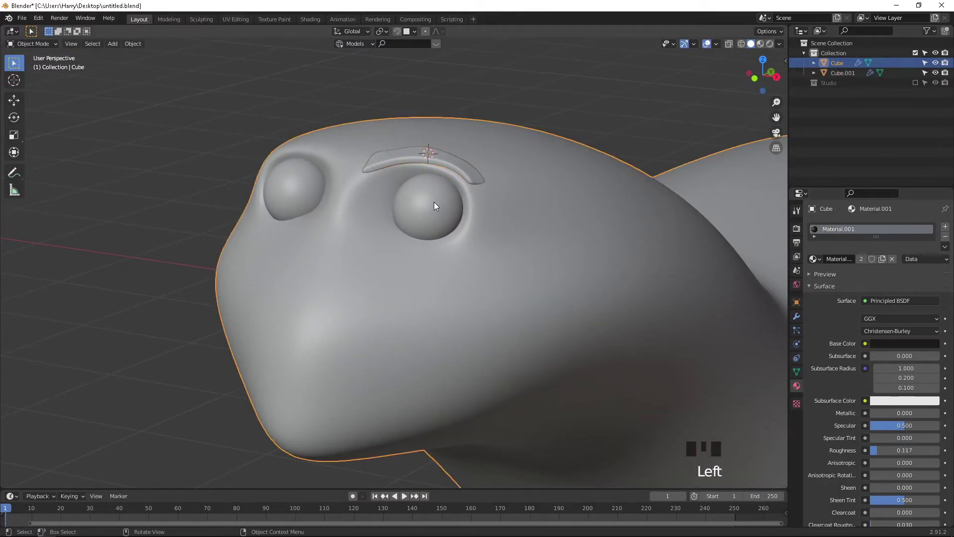
scroll(835, 257, up, 1)
drag(831, 237, 837, 288)
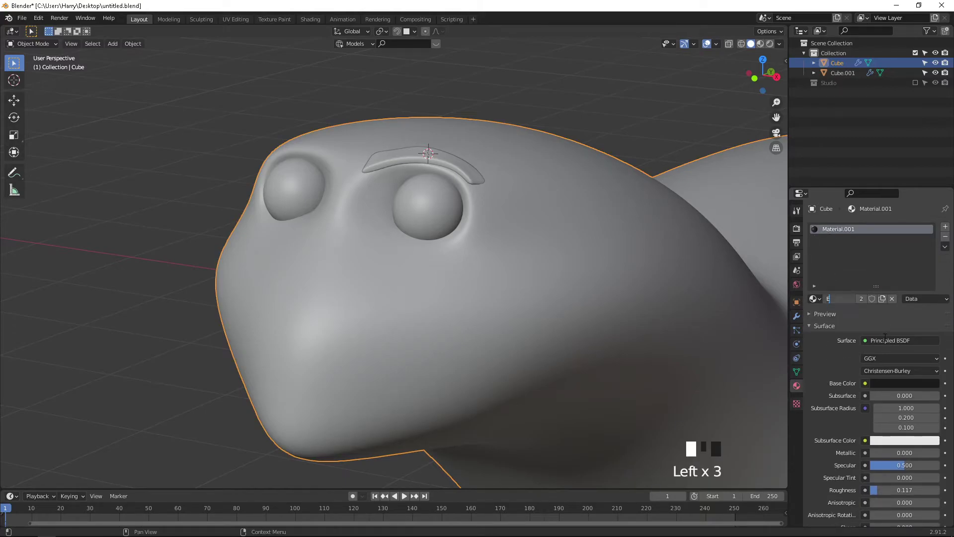
key(Return)
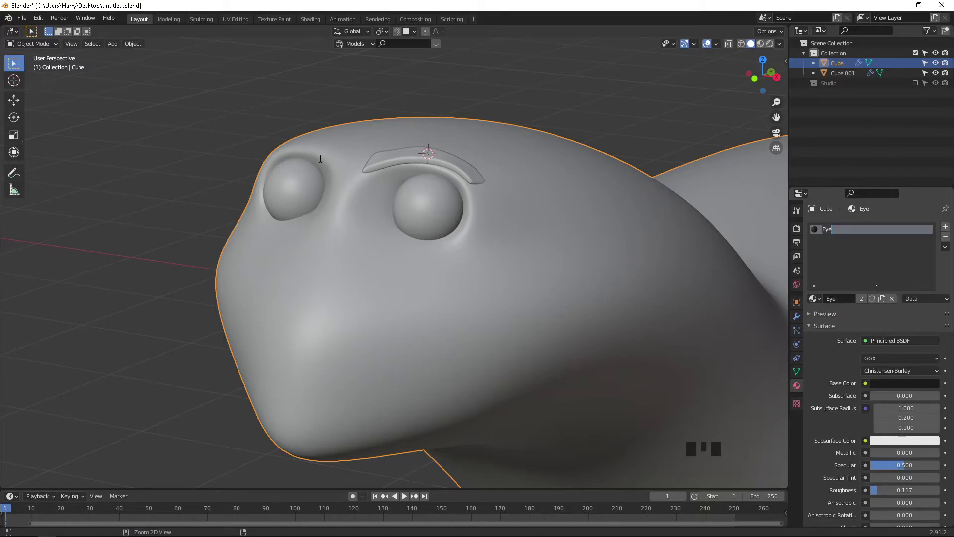
click(22, 18)
click(48, 83)
Step: Join the eyebrow into the creature's body object and save the file
mouse_move(414, 224)
middle_down()
mouse_move(404, 222)
mouse_move(434, 223)
middle_up()
click(438, 180)
click(443, 160)
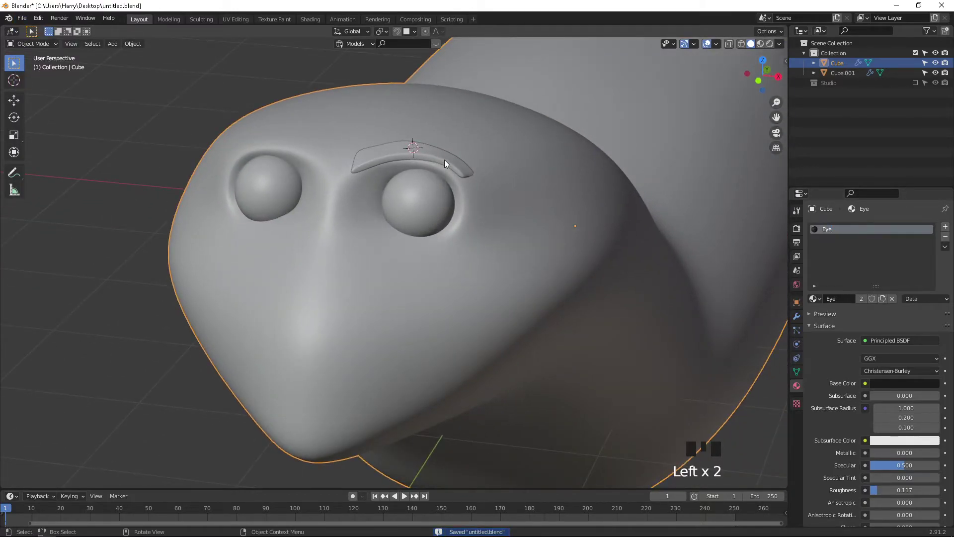
click(445, 159)
shift+click(457, 248)
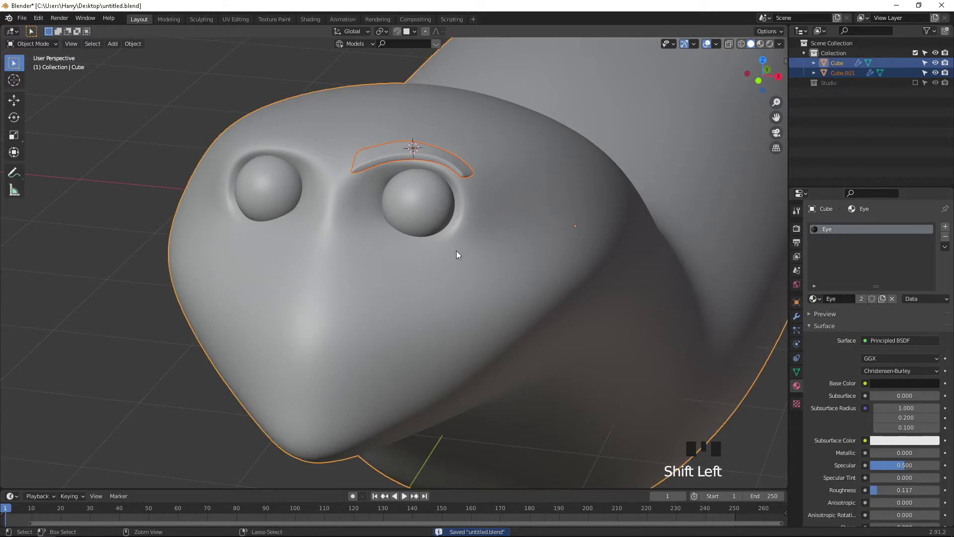
key(ctrl+j)
middle_drag(422, 212, 311, 221)
scroll(358, 254, down, 2)
shift+middle_drag(358, 254, 285, 237)
key(ctrl+s)
Step: Inset the two lower front faces of the snout by about 0.069 with Boundary off
scroll(300, 230, down, 3)
middle_drag(425, 240, 502, 237)
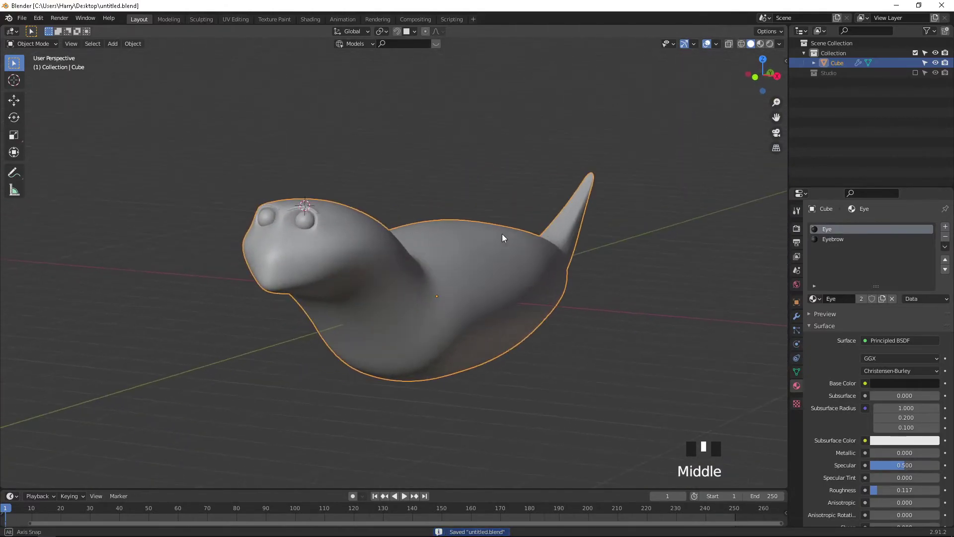
scroll(302, 263, up, 3)
shift+middle_drag(303, 262, 404, 282)
scroll(379, 270, up, 2)
key(Tab)
shift+scroll(298, 261, up, 1)
scroll(327, 249, up, 2)
key(3)
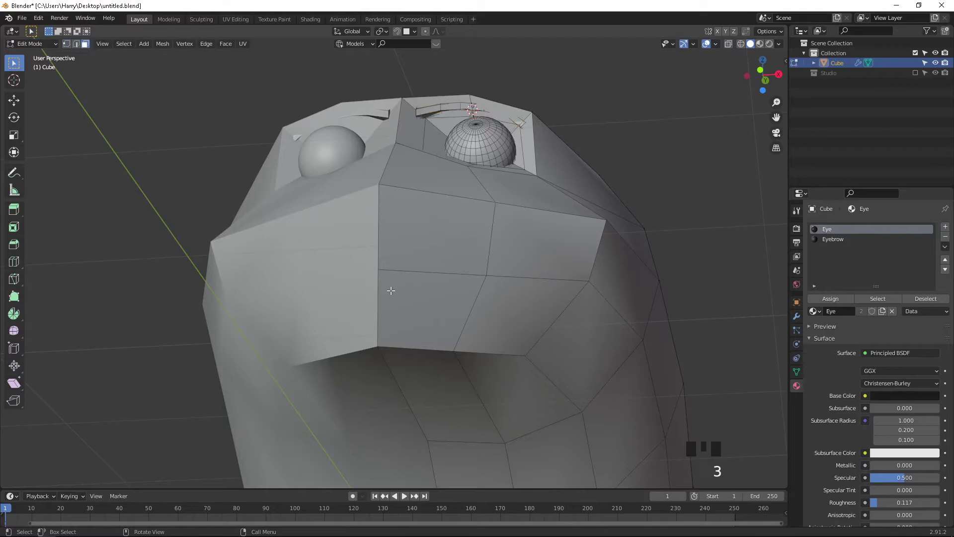
click(424, 313)
shift+click(480, 312)
middle_drag(480, 313, 572, 303)
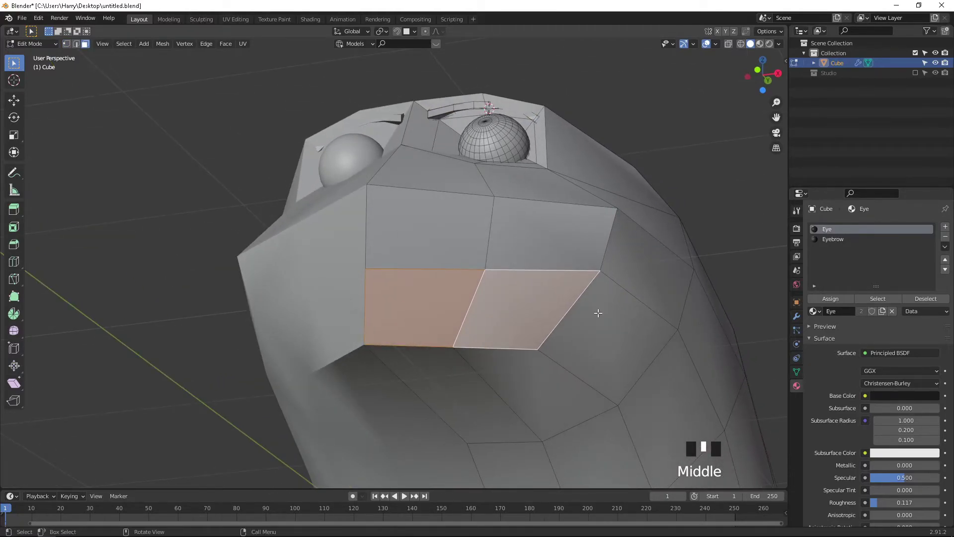
key(i)
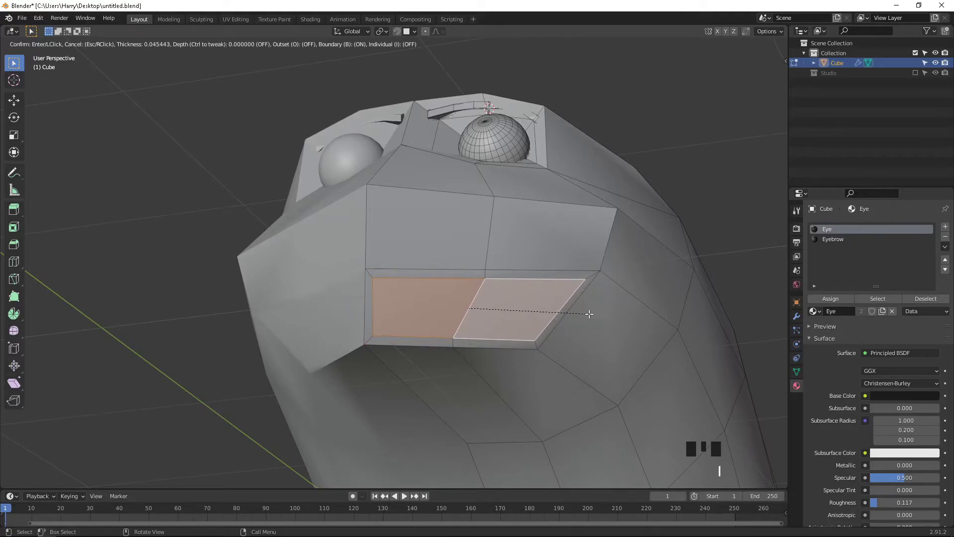
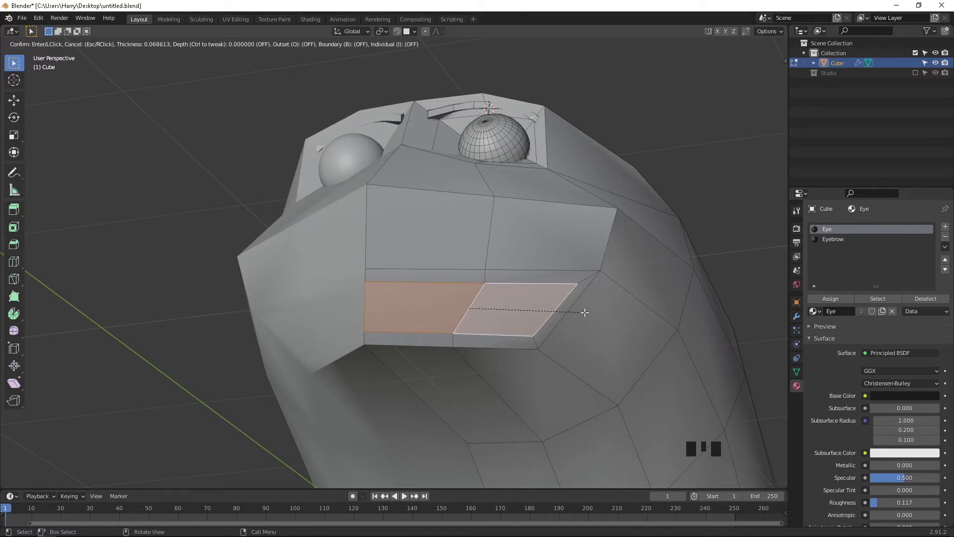
click(584, 312)
Step: Inset the same mouth faces a second time by about 0.045 with Boundary off
middle_drag(585, 313, 491, 300)
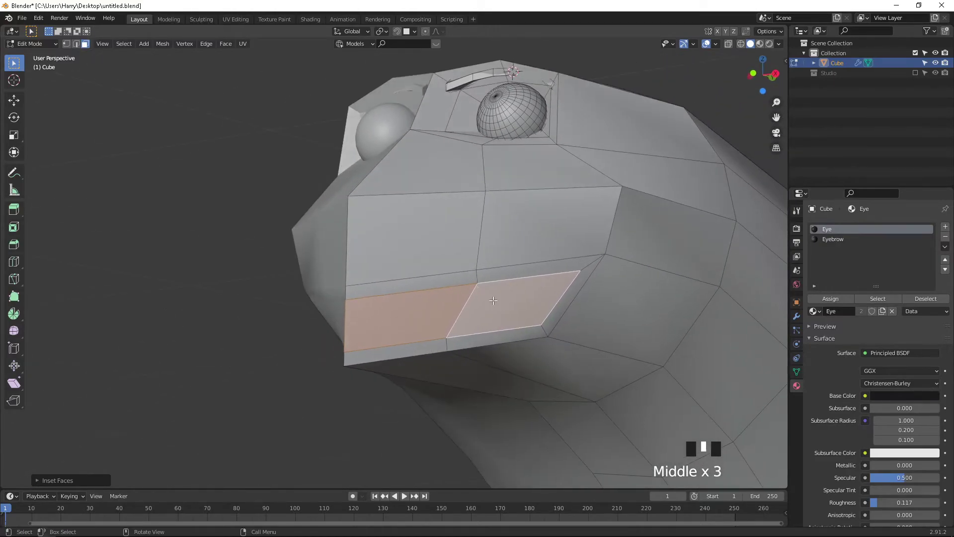
key(i)
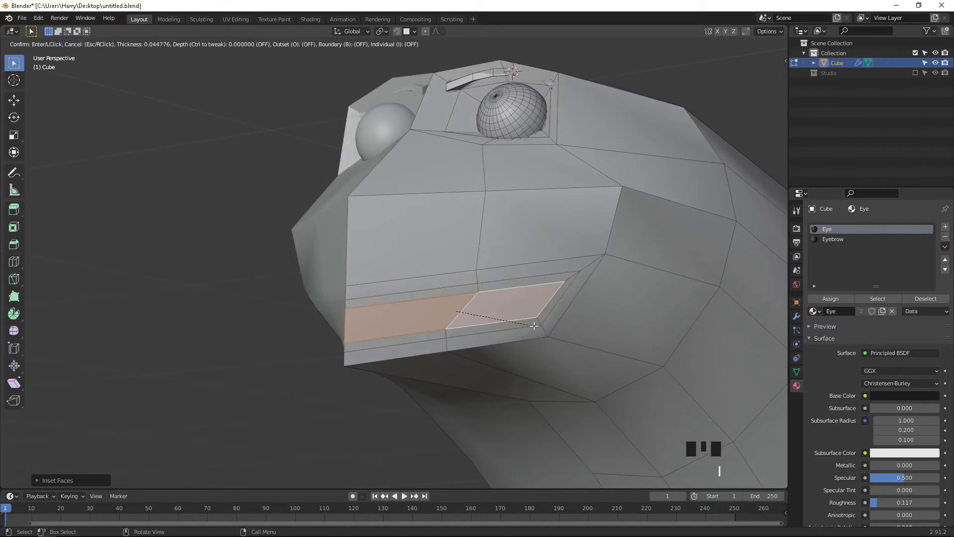
click(532, 329)
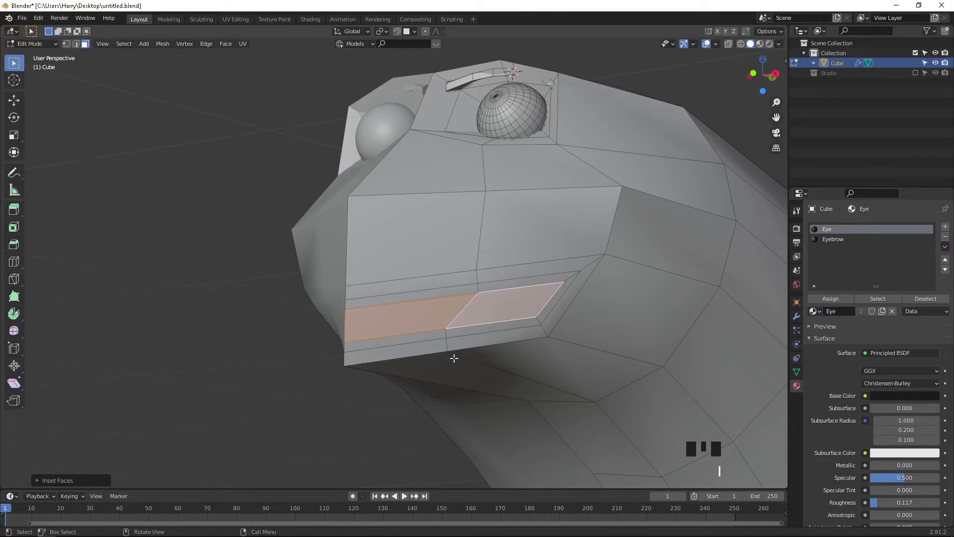
Step: Extrude the inset mouth faces and push them into the head with Shrink/Fatten, then check the smoothed mouth in object mode
key(e)
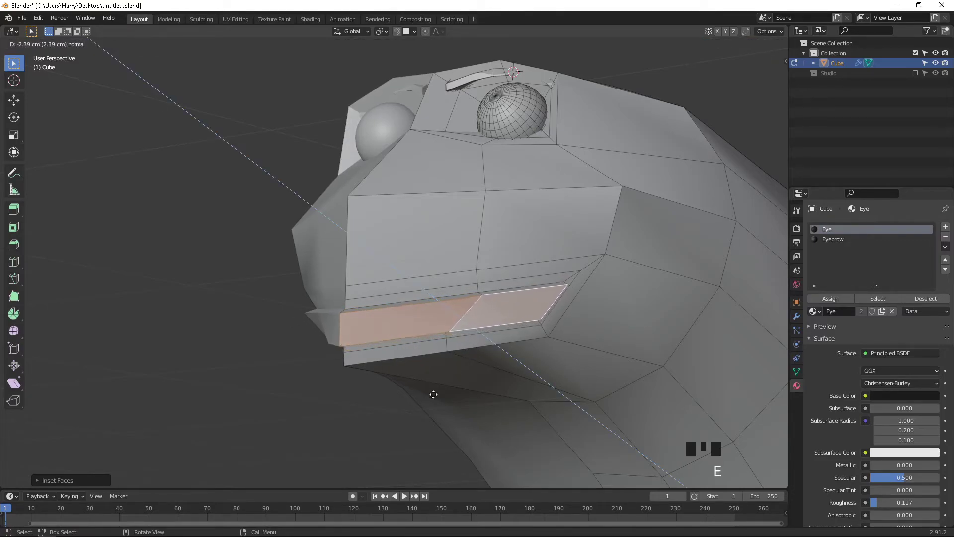
click(396, 435)
key(alt+s)
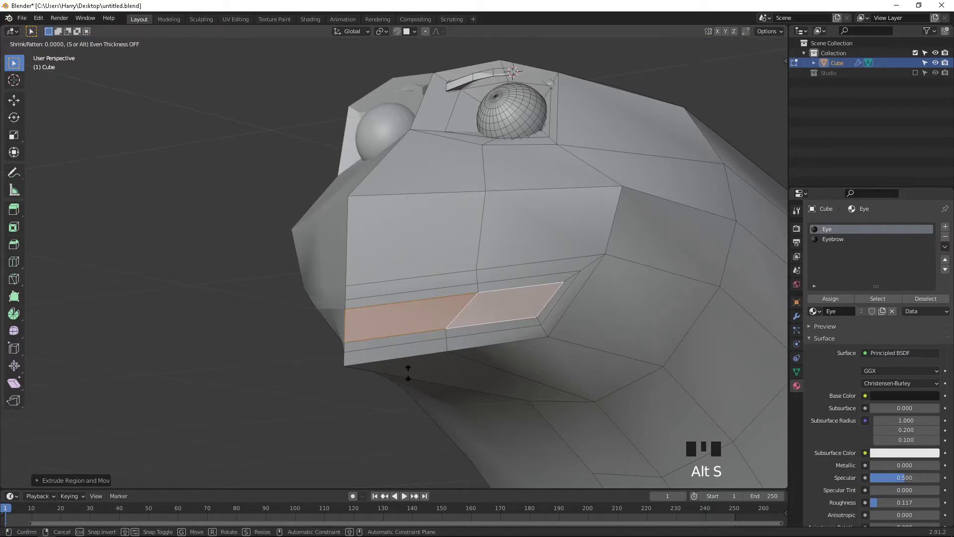
click(397, 405)
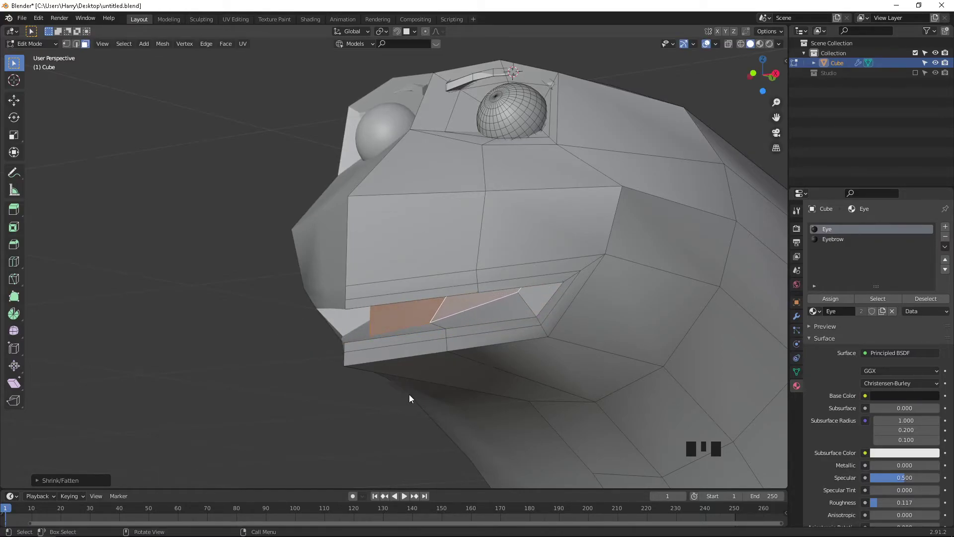
key(Tab)
middle_drag(443, 374, 356, 375)
Step: Select the vertices of the mouth cavity's back faces and move them deeper into the head in the right side view
key(Tab)
scroll(472, 366, up, 2)
click(366, 312)
shift+click(364, 366)
shift+click(354, 376)
key(shift+z)
shift+click(356, 370)
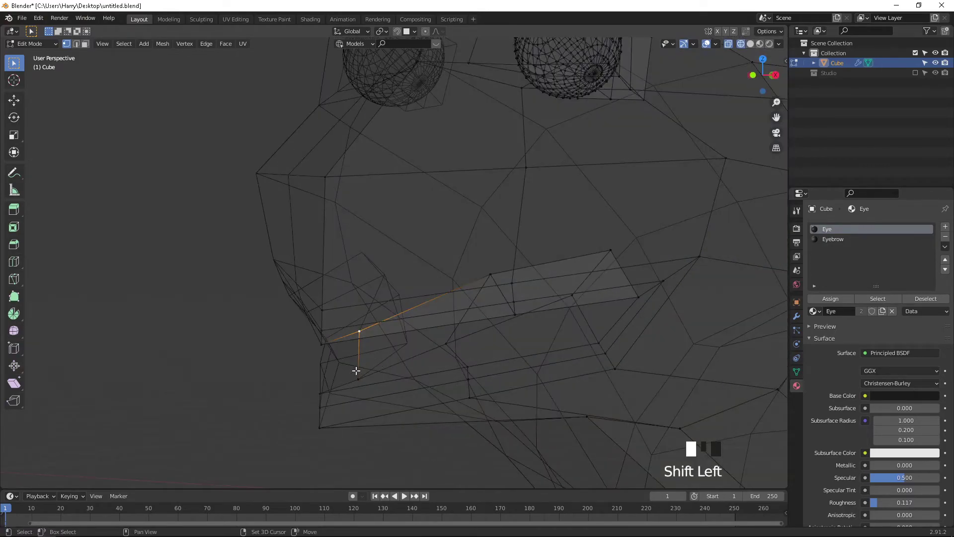
shift+click(455, 344)
key(shift+z)
shift+middle_drag(490, 326, 502, 251)
shift+click(485, 267)
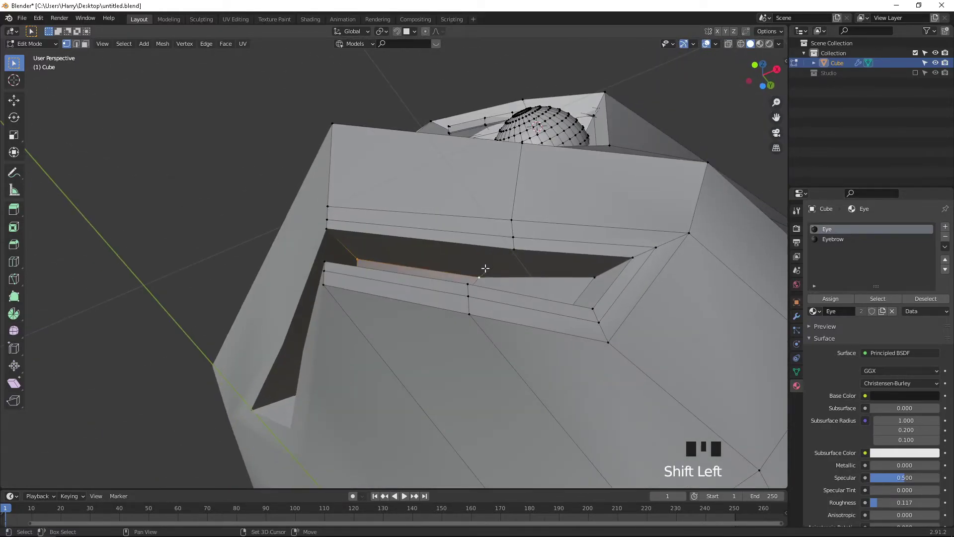
middle_drag(597, 278, 465, 309)
shift+click(558, 290)
key(KP_3)
key(shift+z)
scroll(464, 313, down, 1)
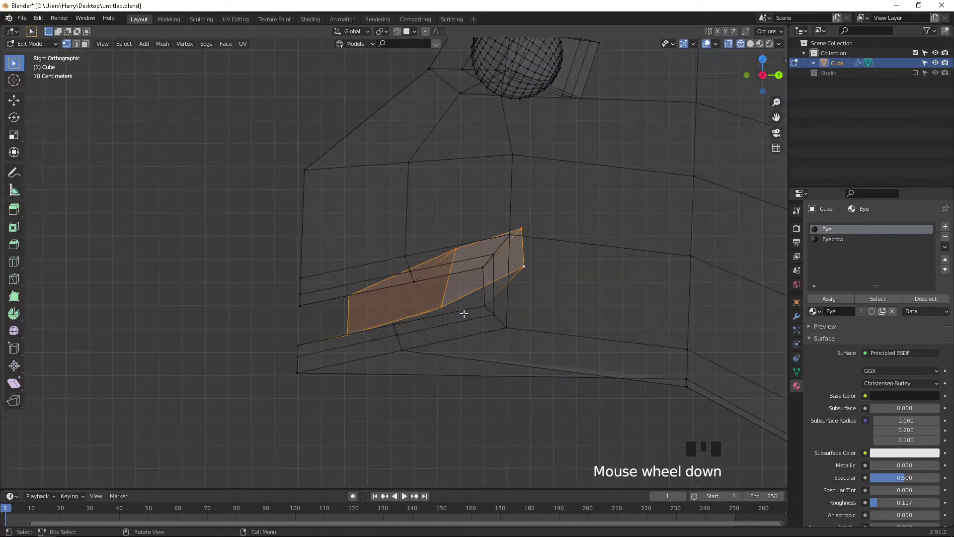
key(g)
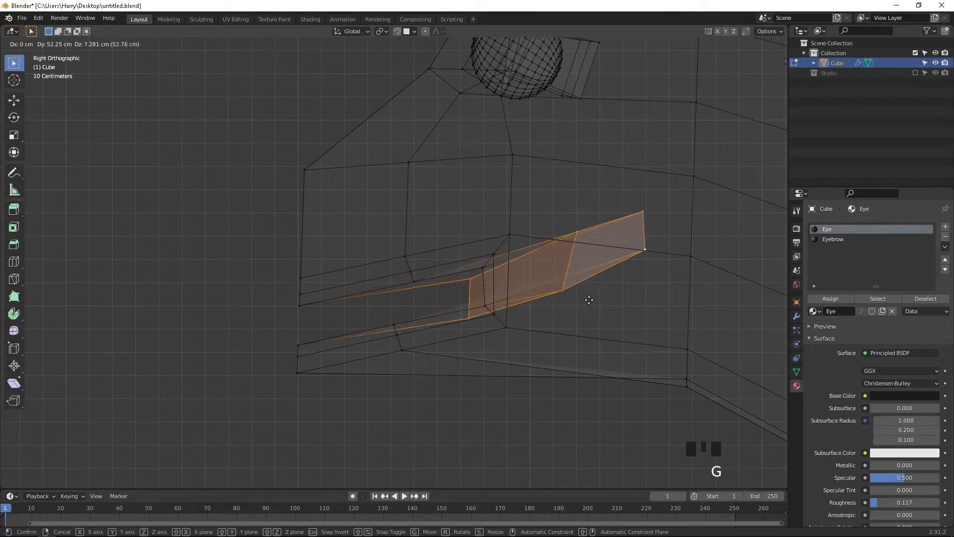
click(614, 270)
Step: Inspect the deepened mouth cavity on the smoothed model in object mode from several angles
key(Tab)
mouse_move(472, 309)
middle_down()
mouse_move(524, 297)
mouse_move(625, 296)
mouse_move(554, 319)
mouse_move(514, 296)
middle_up()
key(shift+z)
scroll(492, 305, down, 2)
middle_drag(474, 323, 571, 313)
scroll(476, 295, up, 1)
middle_drag(475, 292, 393, 293)
scroll(436, 315, up, 1)
Step: Try to close the mouth by selecting the face strip around its opening and scaling it down along Z
key(Tab)
shift+click(397, 294)
shift+click(525, 268)
shift+click(523, 283)
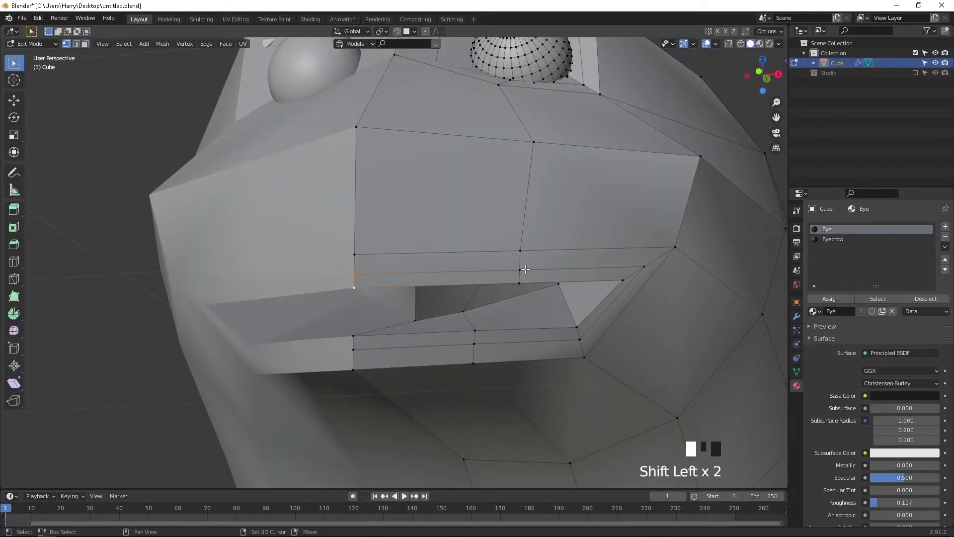
click(458, 284)
click(357, 271)
shift+click(362, 282)
shift+click(531, 270)
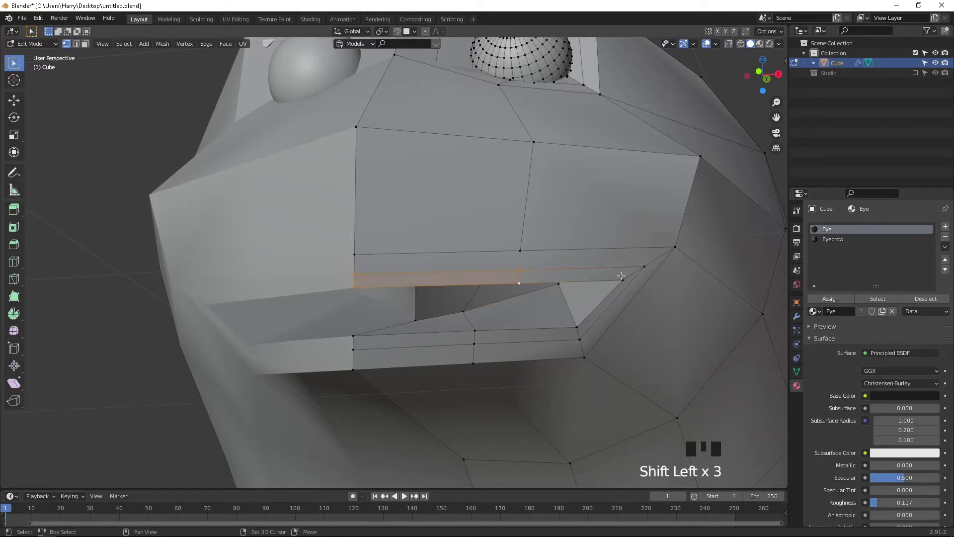
key(c)
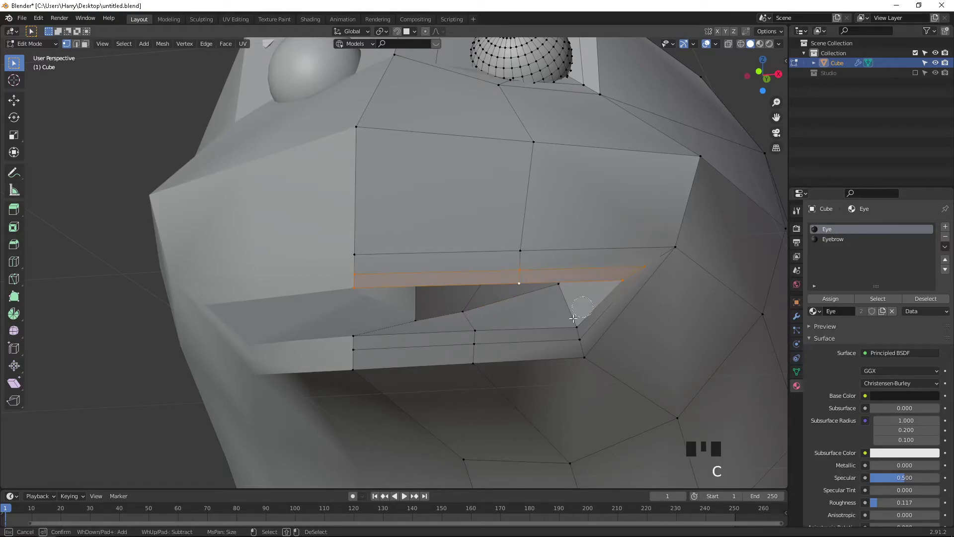
drag(470, 345, 472, 342)
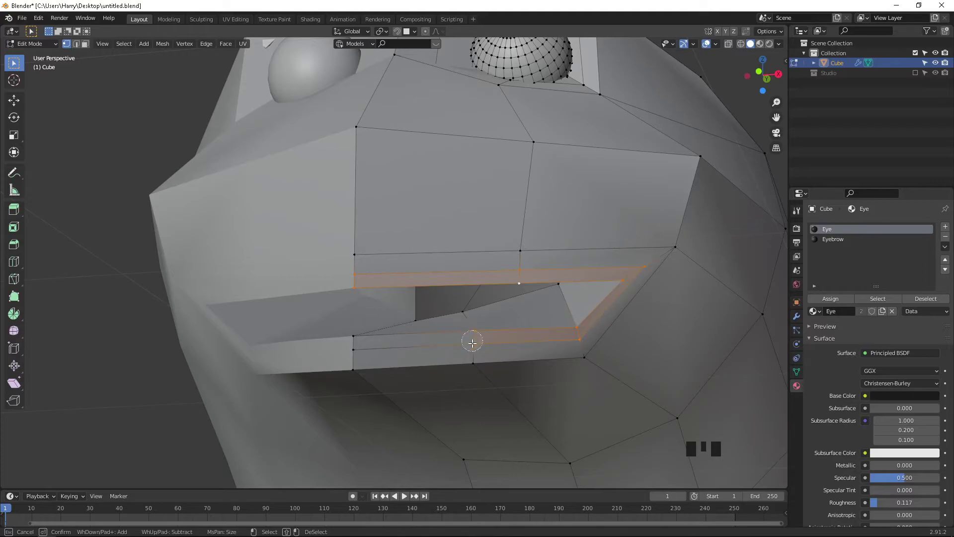
key(Escape)
middle_drag(495, 370, 503, 381)
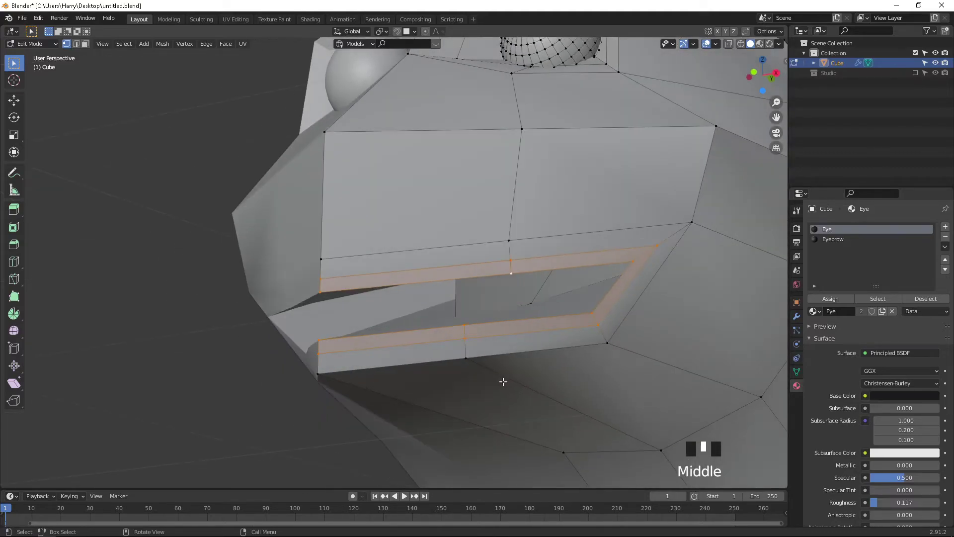
key(g)
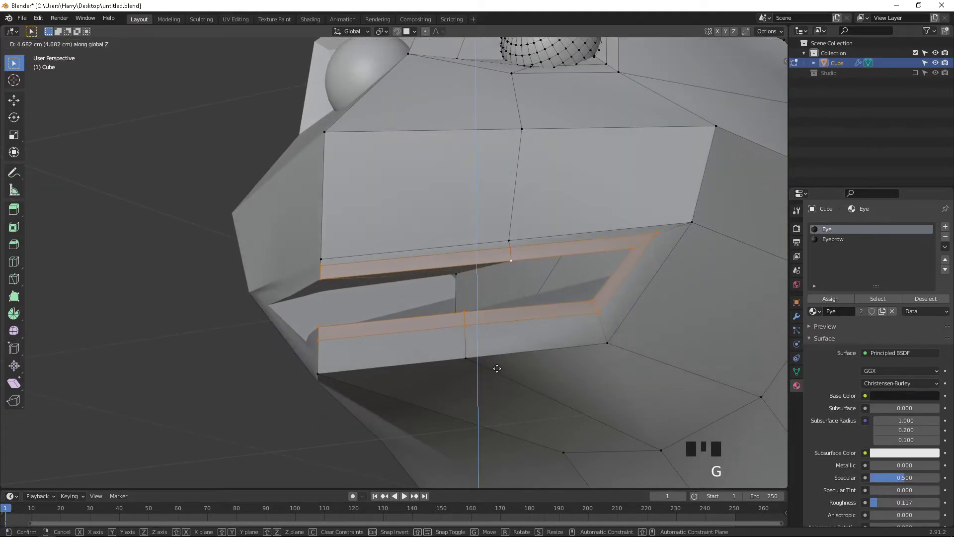
right_click(510, 372)
key(s)
key(z)
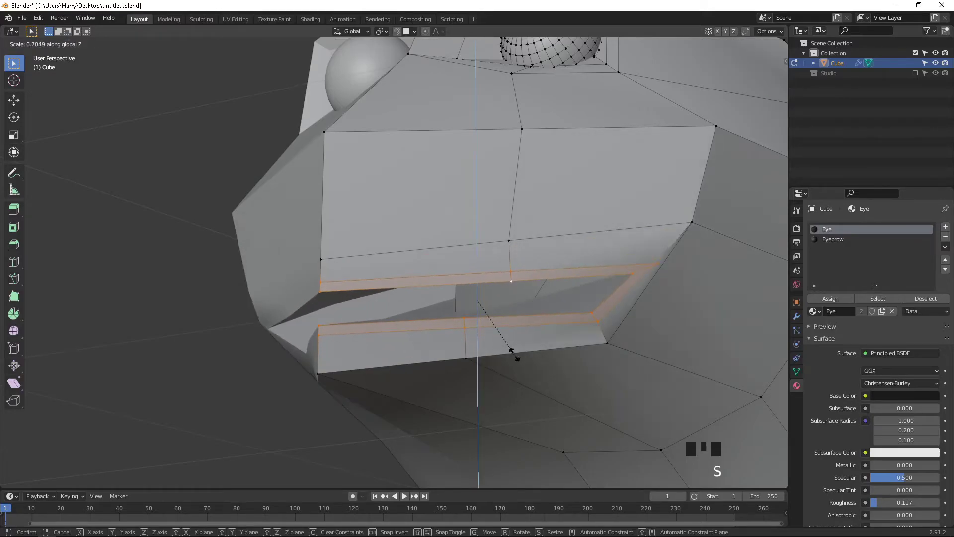
click(495, 323)
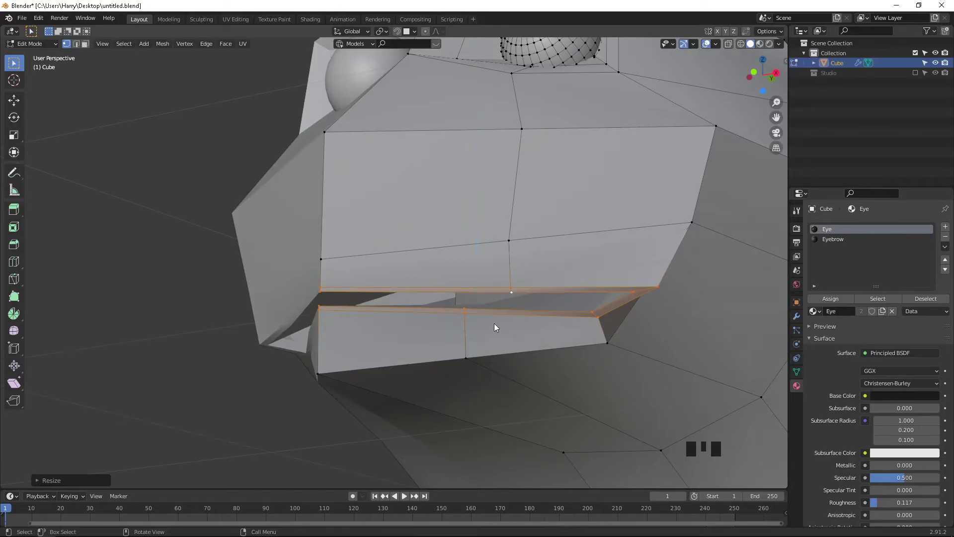
key(Tab)
middle_drag(614, 365, 656, 351)
key(Tab)
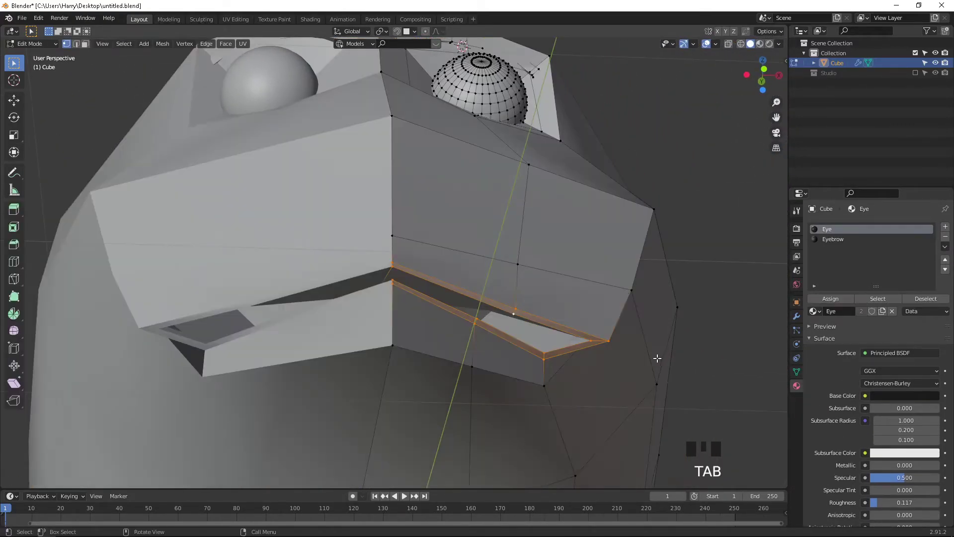
Step: Undo the Z scaling of the face strip around the mouth
key(ctrl+z)
key(ctrl+z)
key(ctrl+z)
key(ctrl+z)
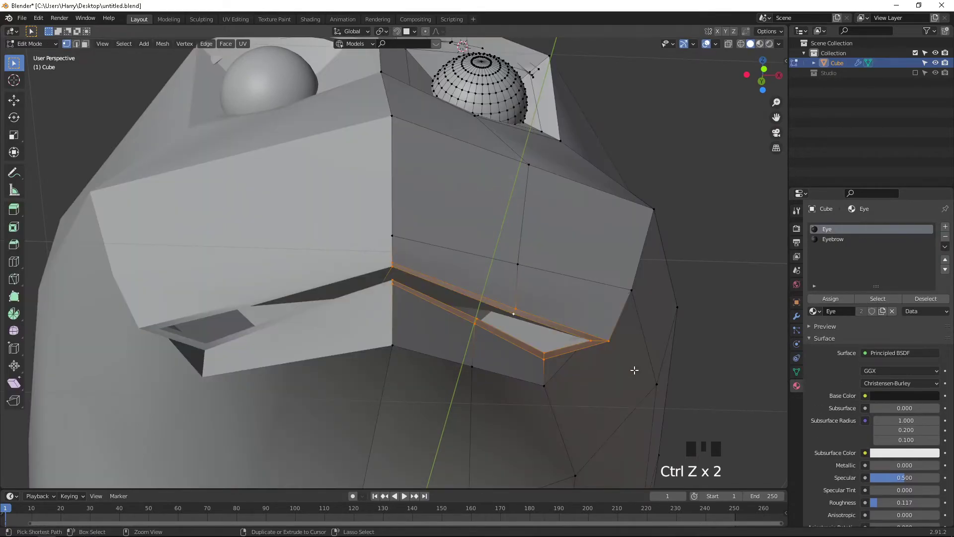
Step: Lower the upper lip's centre vertices, and the neighbouring pair halfway along the lip, along the Z axis
mouse_move(614, 367)
middle_down()
mouse_move(587, 368)
mouse_move(599, 372)
middle_up()
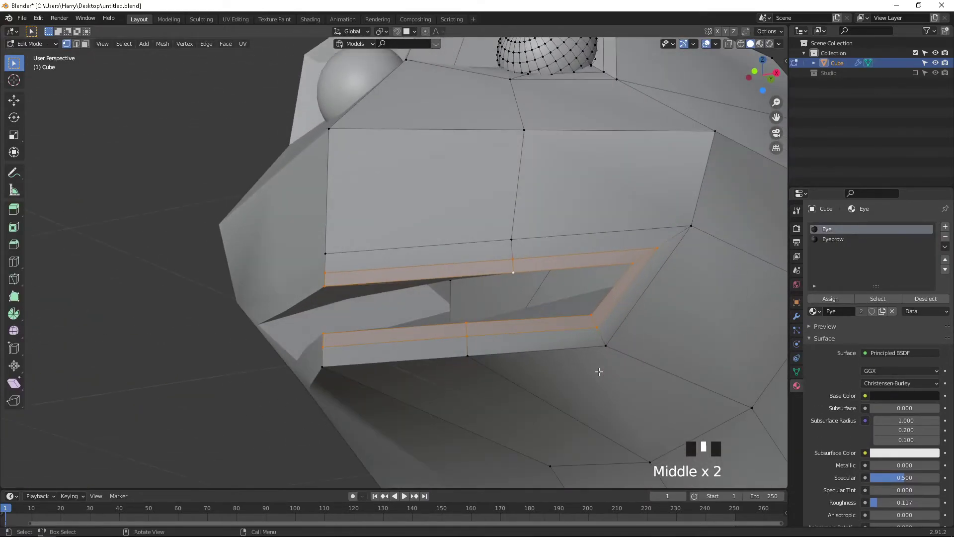
click(333, 271)
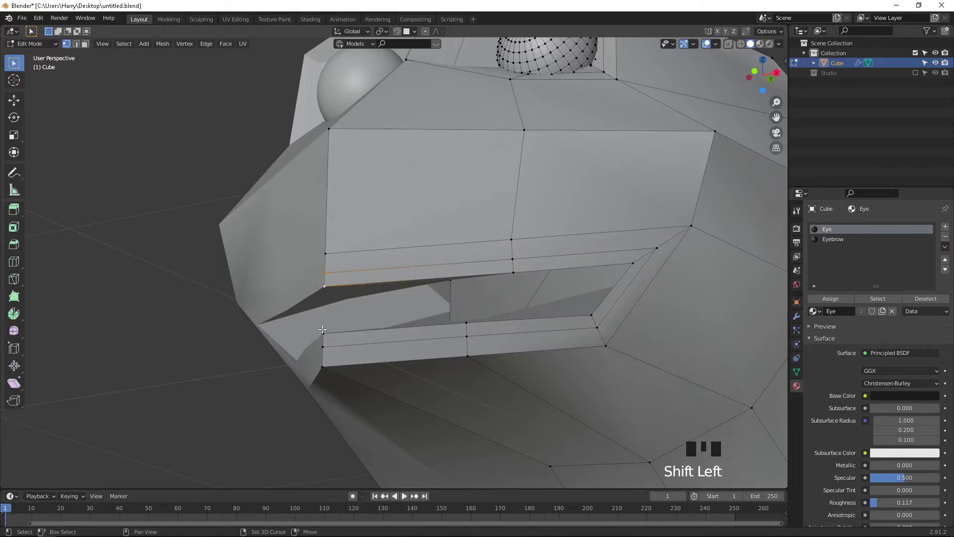
key(g)
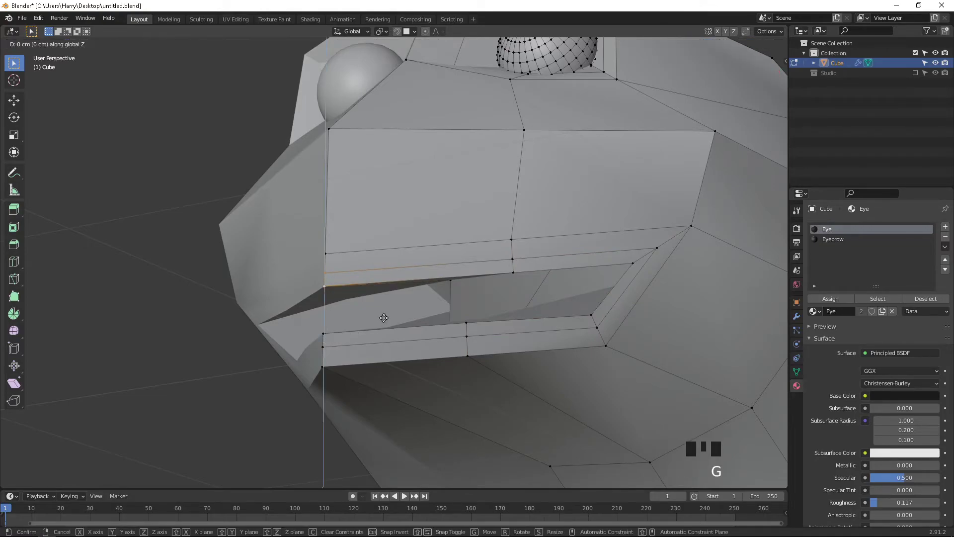
click(378, 343)
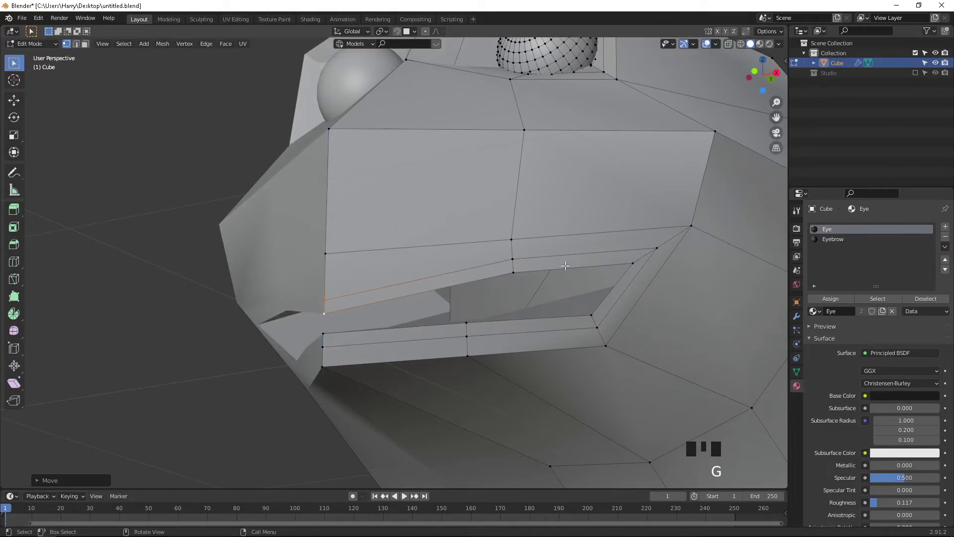
click(516, 258)
shift+click(519, 274)
key(g)
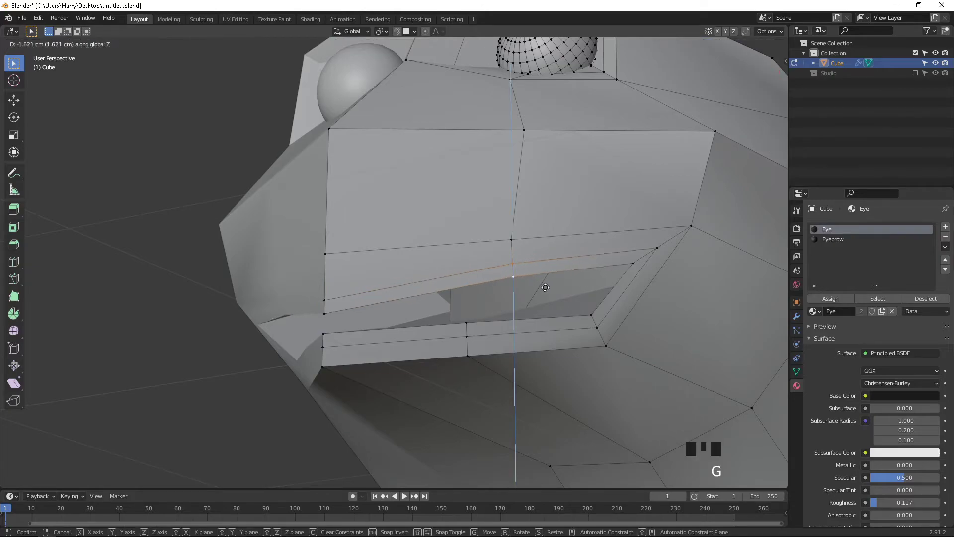
click(539, 304)
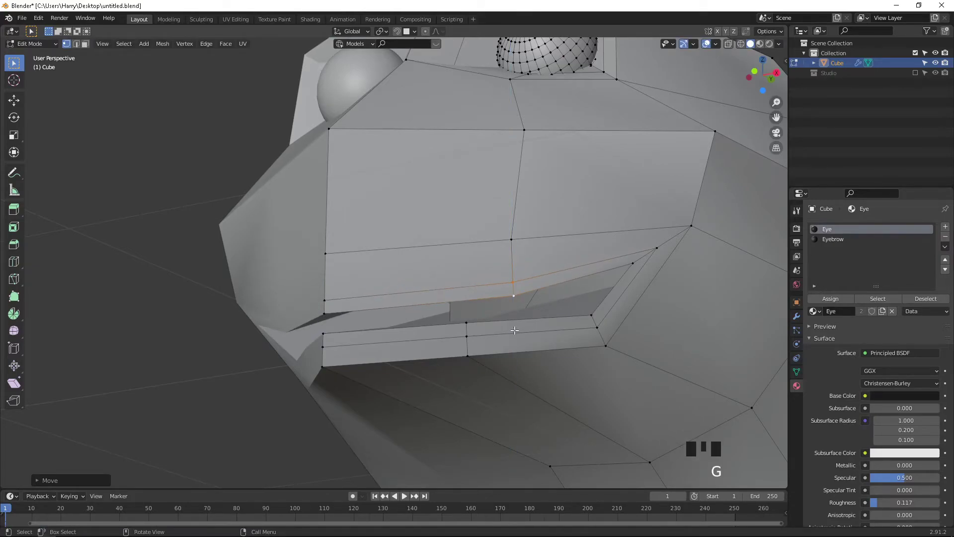
Step: Raise the lower lip's halfway vertex pair about 6.5 cm along Z, and raise its centre pair just below the upper lip
click(468, 332)
shift+click(464, 337)
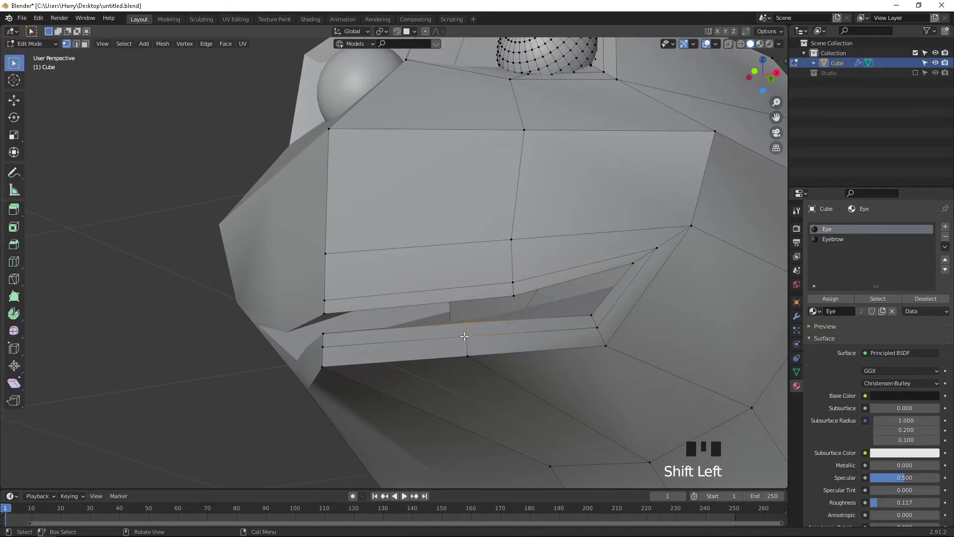
key(g)
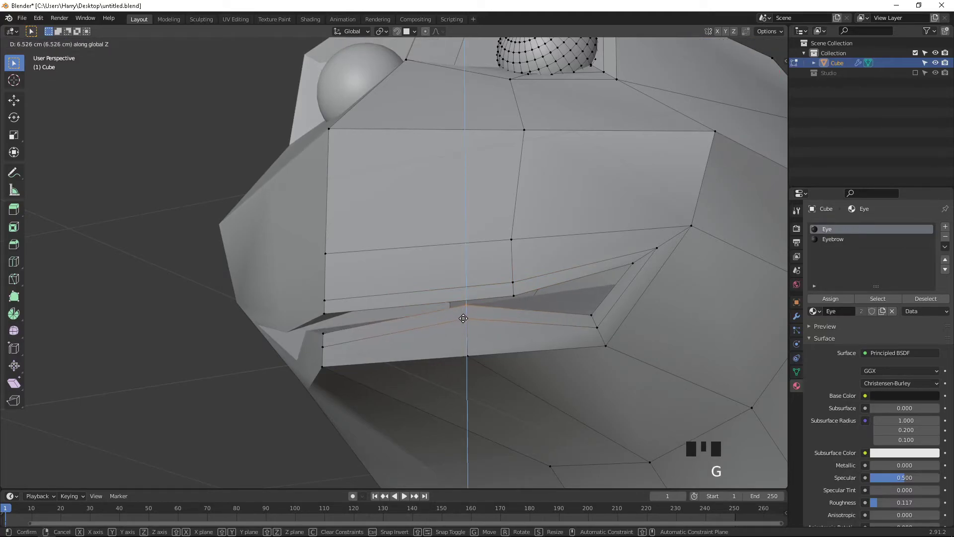
click(464, 318)
click(323, 337)
click(321, 348)
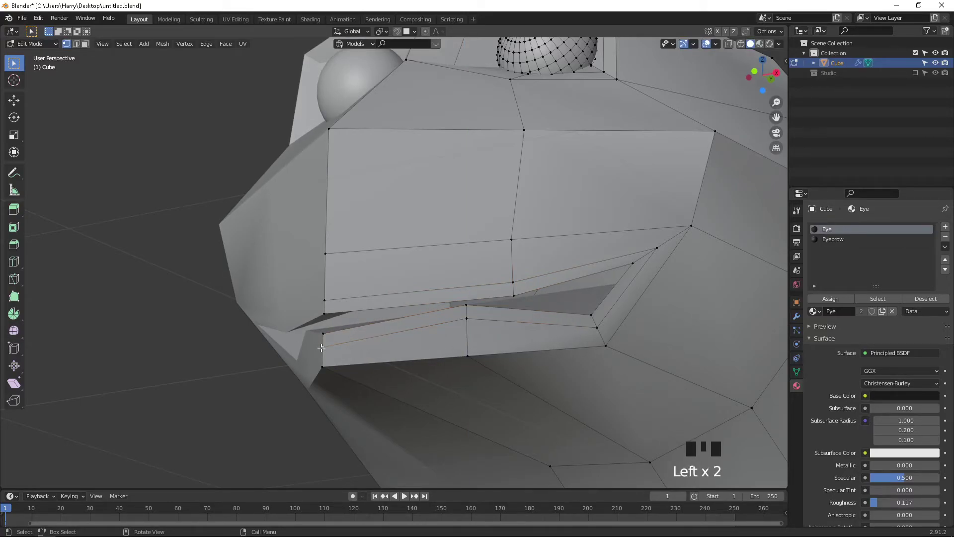
shift+click(327, 338)
key(g)
key(z)
click(333, 322)
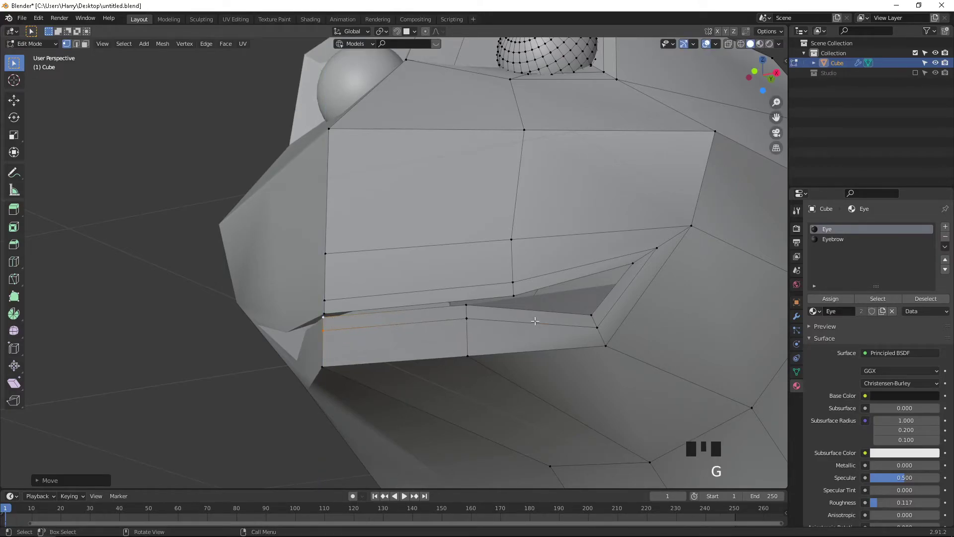
Step: Raise the lower lip's outer vertices along Z, shift the upper mouth-corner pair inward and down, and check the smoothed mouth
shift+click(592, 316)
key(g)
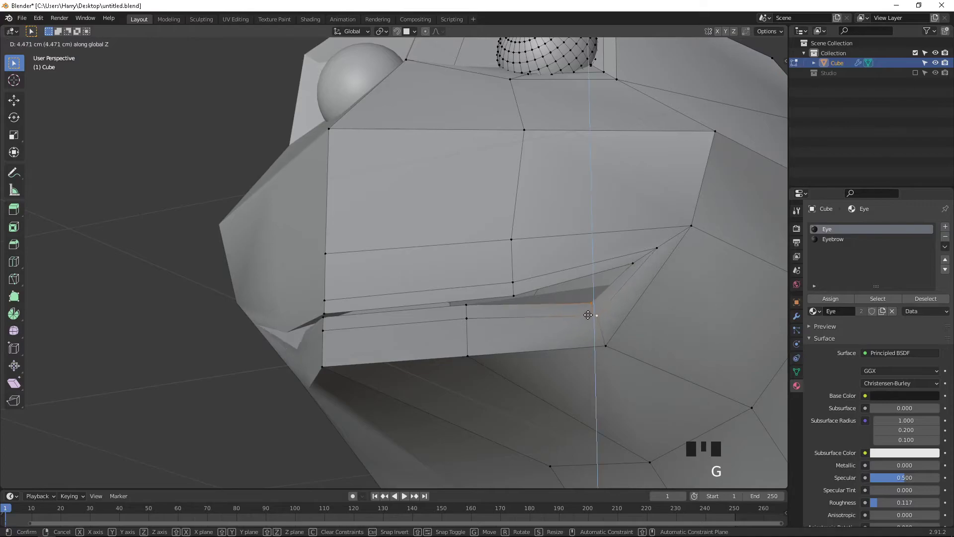
click(607, 280)
shift+click(626, 265)
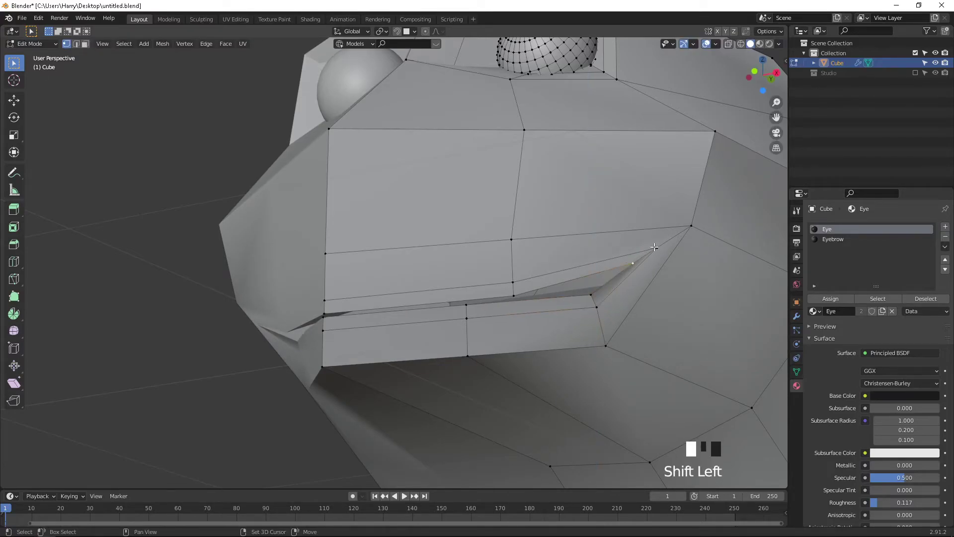
key(g)
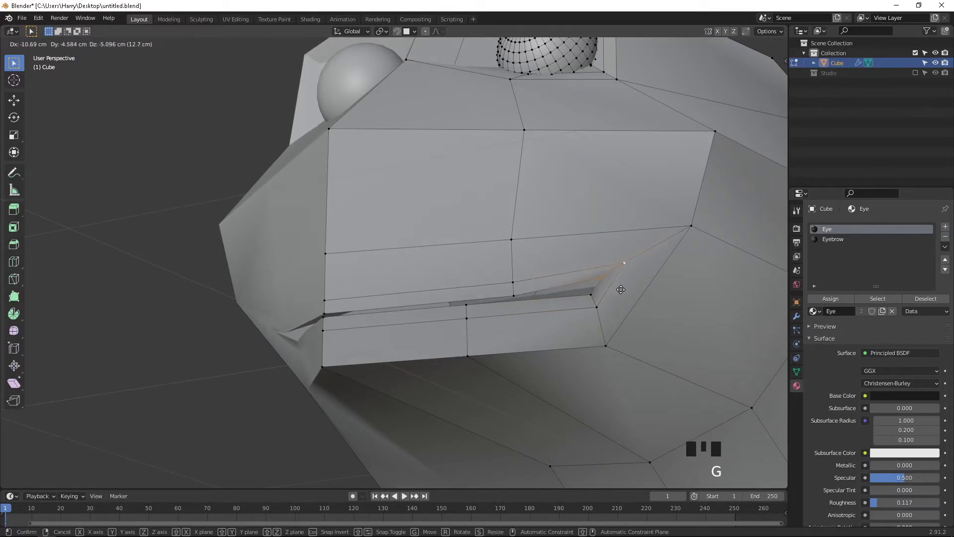
click(619, 292)
key(Tab)
middle_drag(619, 291, 334, 300)
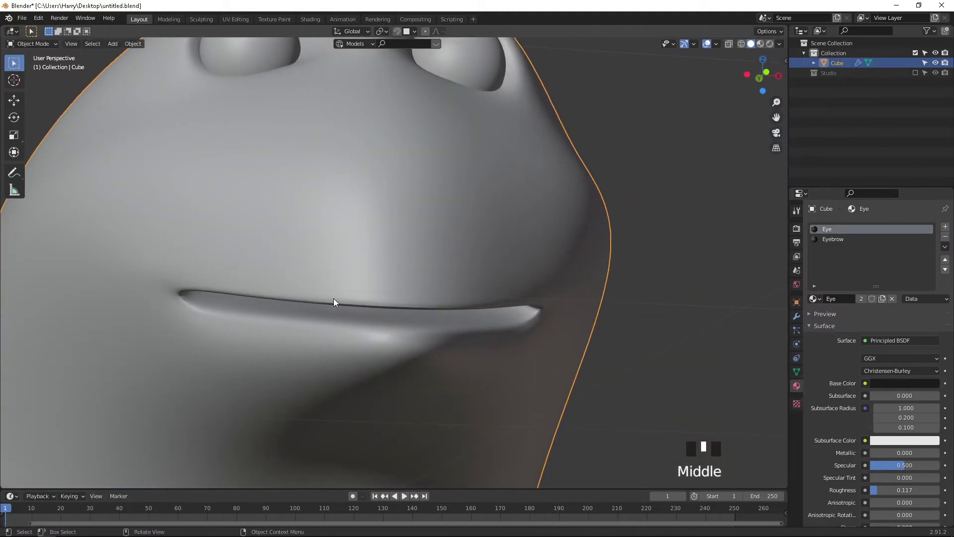
scroll(401, 313, up, 3)
mouse_move(400, 313)
middle_down()
mouse_move(303, 327)
mouse_move(471, 303)
mouse_move(388, 322)
middle_up()
Step: Try a loop cut through the lip strip around the mouth, check the smoothed result, and undo the cut
key(Tab)
key(ctrl+r)
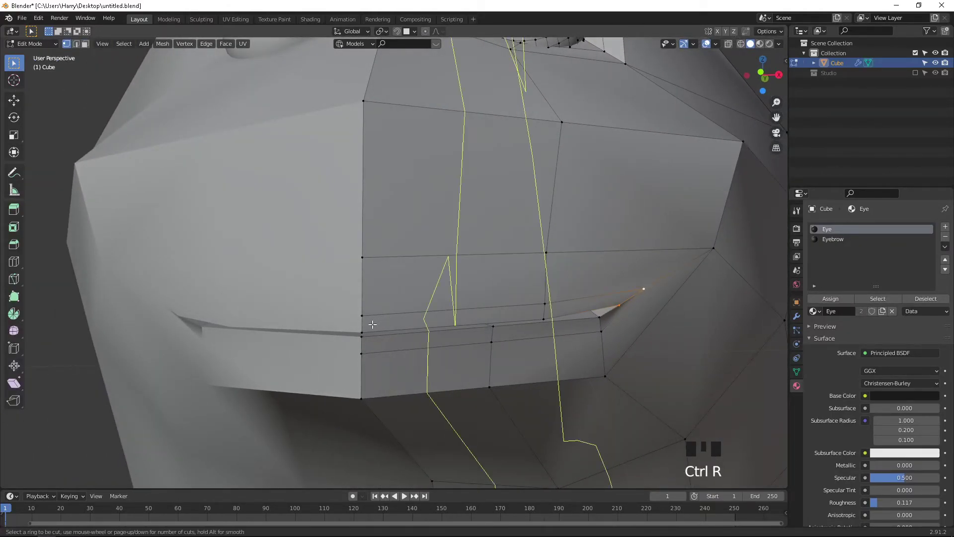
click(362, 326)
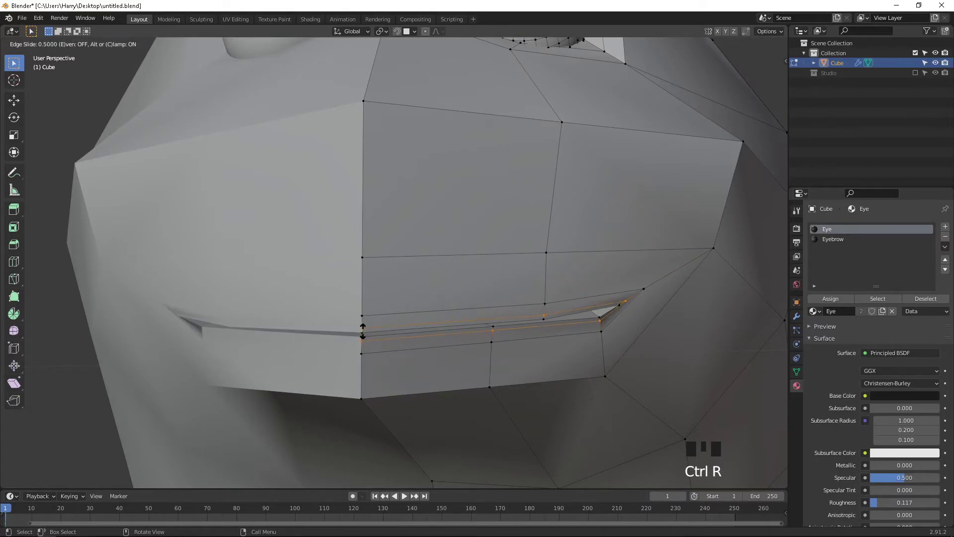
click(363, 332)
key(Tab)
middle_drag(556, 341, 315, 329)
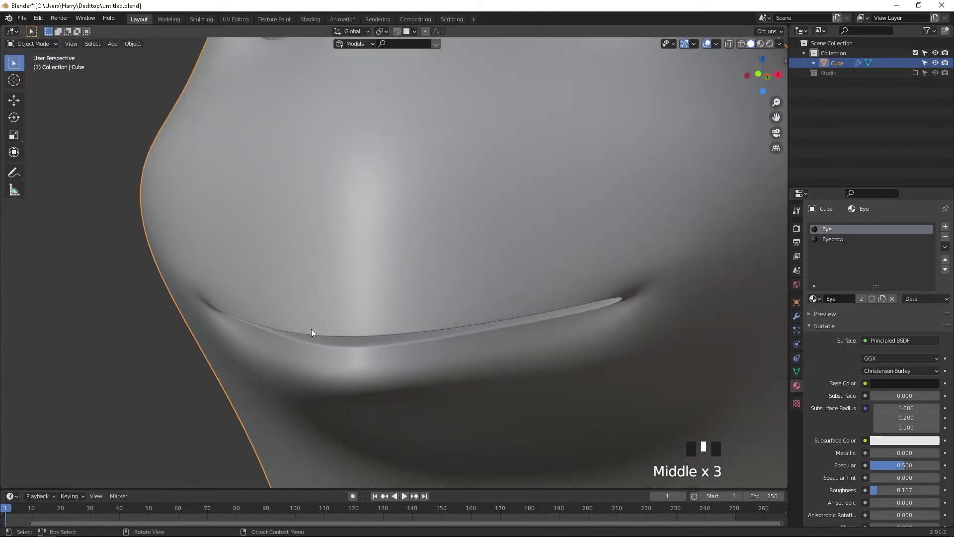
key(ctrl+z)
key(ctrl+z)
Step: Add a centred loop cut through the lip strip around the mouth opening and check the smoothed mouth corner
middle_drag(365, 342, 287, 350)
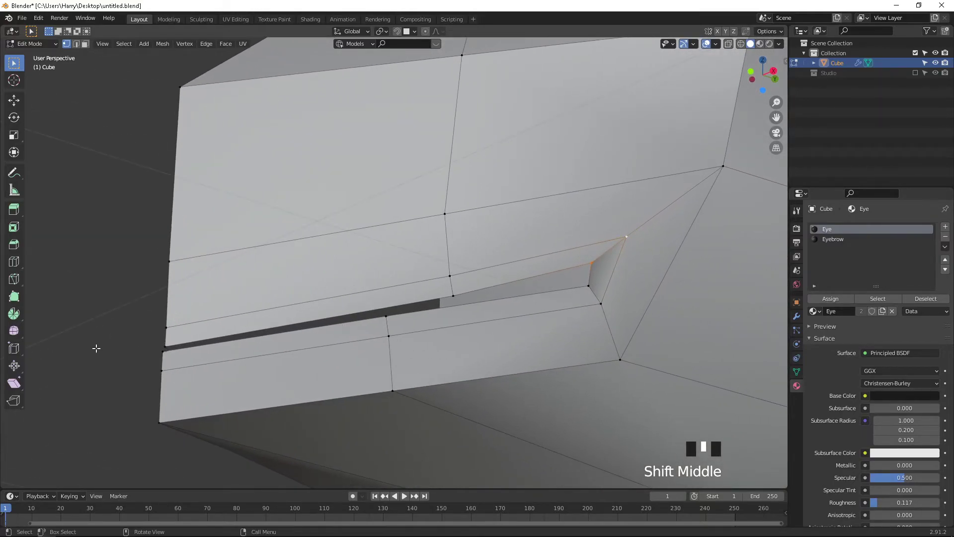
key(ctrl+r)
click(166, 337)
right_click(167, 337)
key(Tab)
mouse_move(167, 335)
middle_down()
mouse_move(260, 347)
mouse_move(293, 372)
mouse_move(185, 352)
middle_up()
mouse_move(306, 338)
middle_down()
mouse_move(375, 345)
mouse_move(309, 345)
middle_up()
scroll(554, 326, up, 2)
shift+middle_drag(562, 341, 425, 298)
Step: Select the vertices at the mouth corner and scale them down uniformly to tighten it, checking the smoothed result
key(Tab)
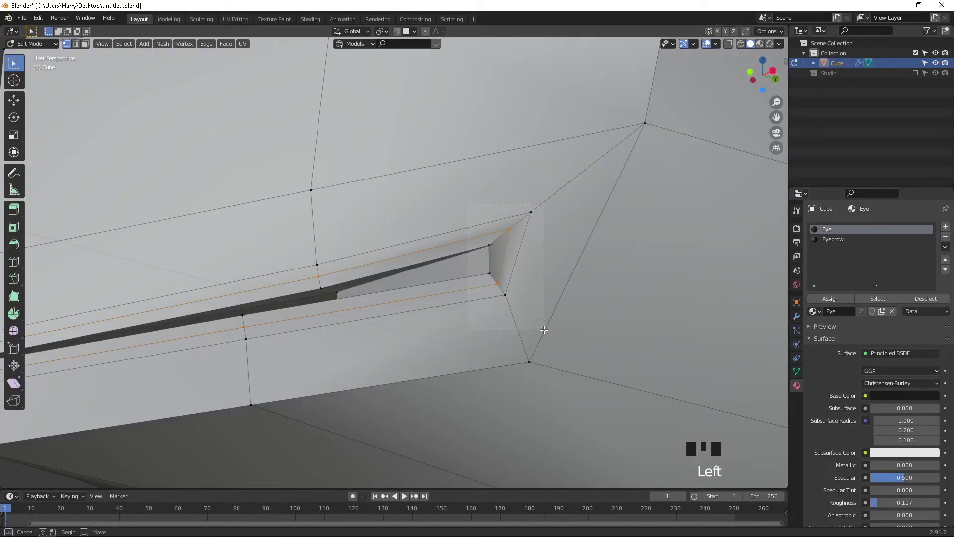
key(s)
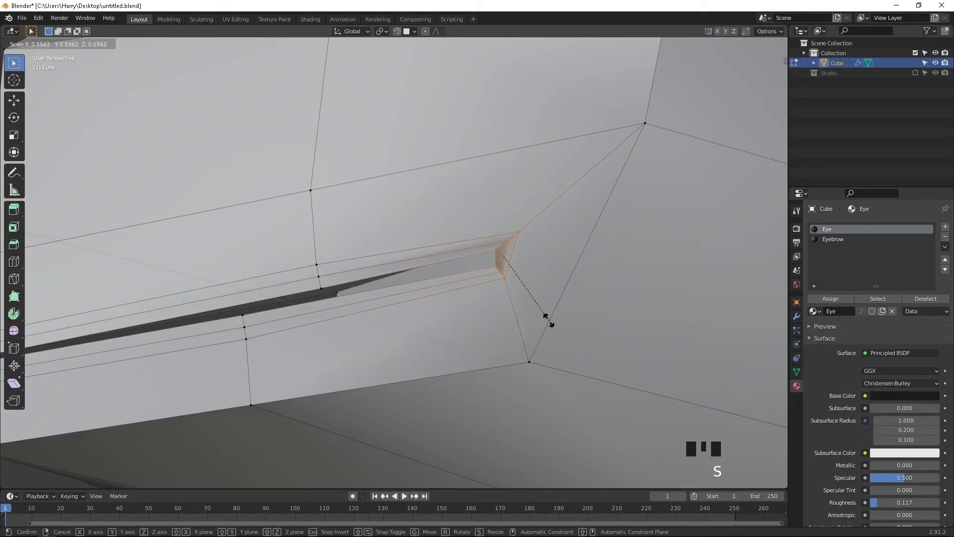
click(542, 311)
key(Tab)
key(Tab)
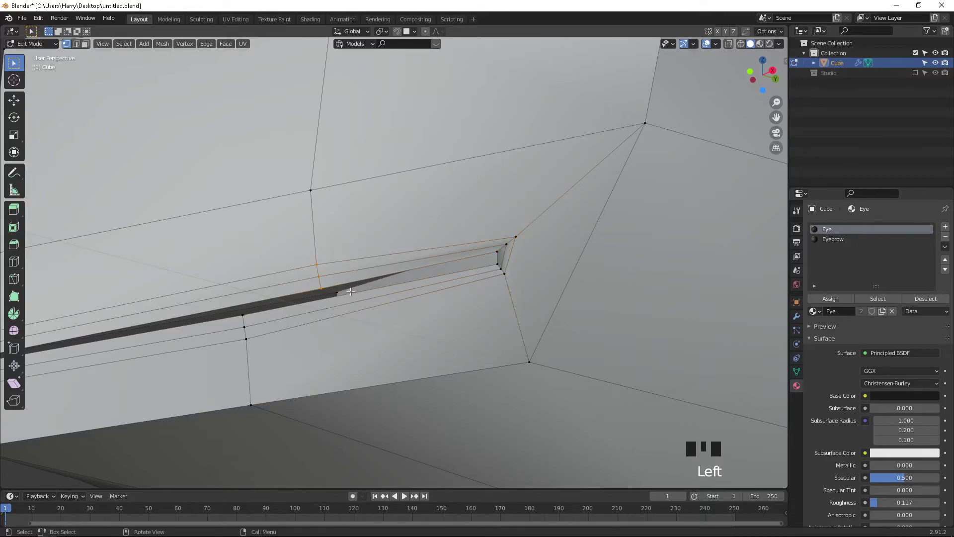
Step: Lower the upper lip's side vertices and shift the lower lip's side vertices along Z to close the gap, checking the smoothed mouth
key(g)
click(234, 305)
drag(234, 305, 290, 364)
key(g)
key(z)
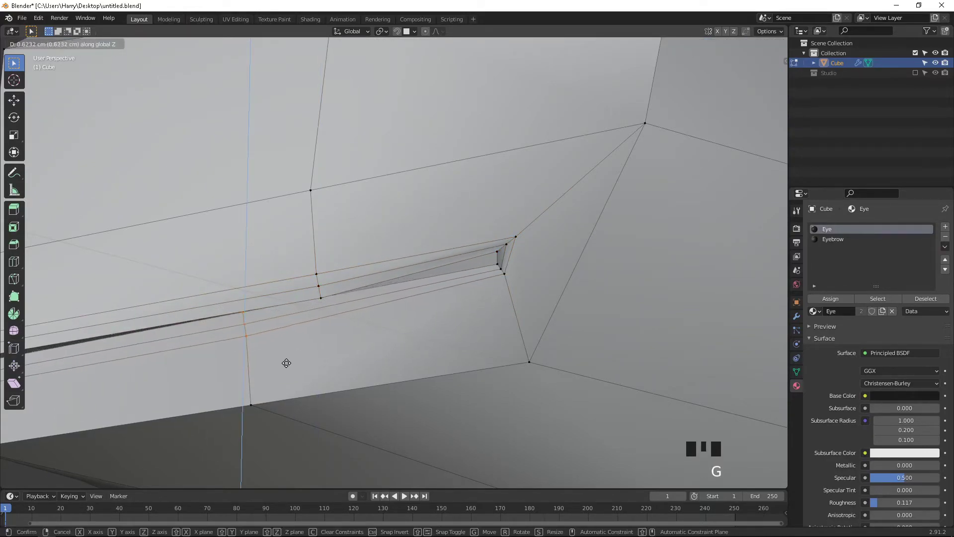
click(288, 353)
key(Tab)
middle_drag(288, 354, 326, 330)
key(Tab)
scroll(517, 291, down, 2)
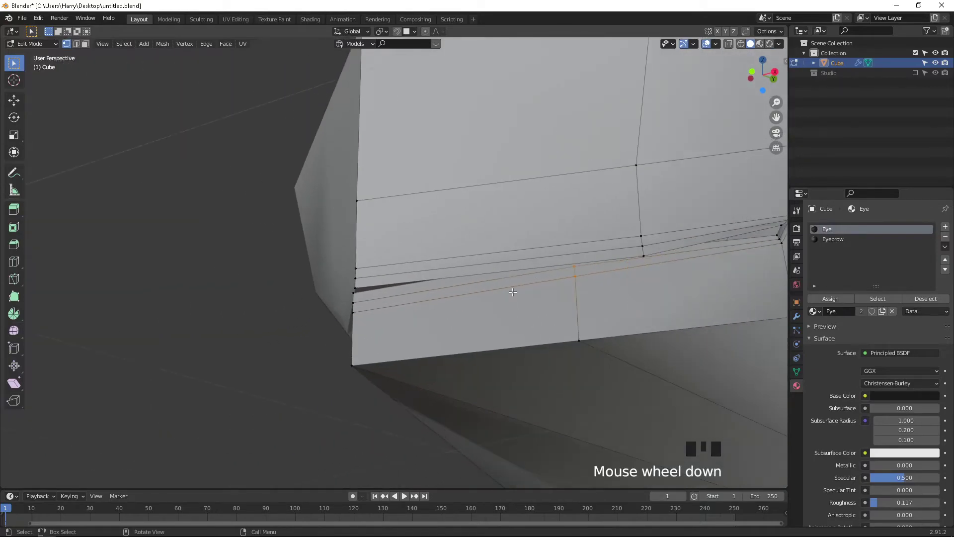
Step: Move the upper lip's front centre vertices down to overlap the lower lip, and check the smoothed result
middle_drag(517, 292, 452, 297)
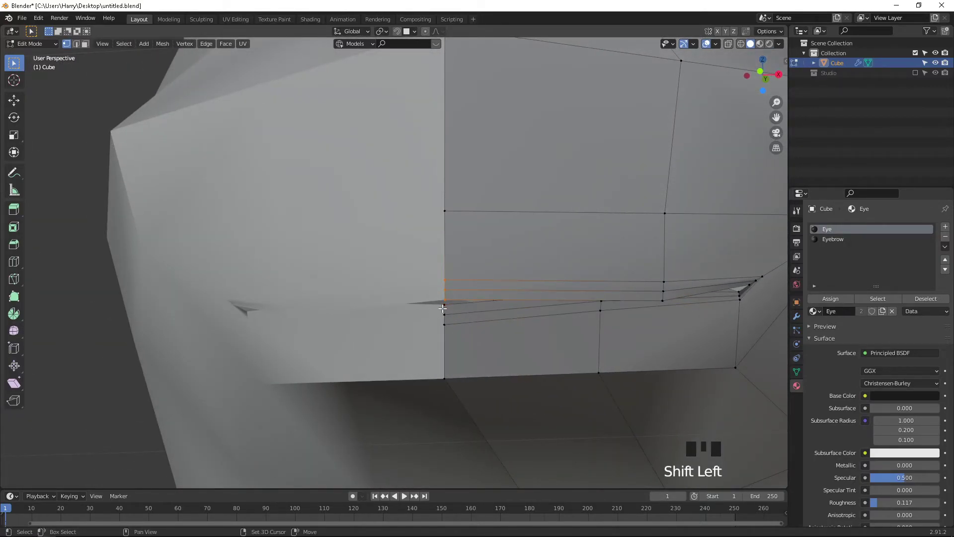
key(g)
click(481, 287)
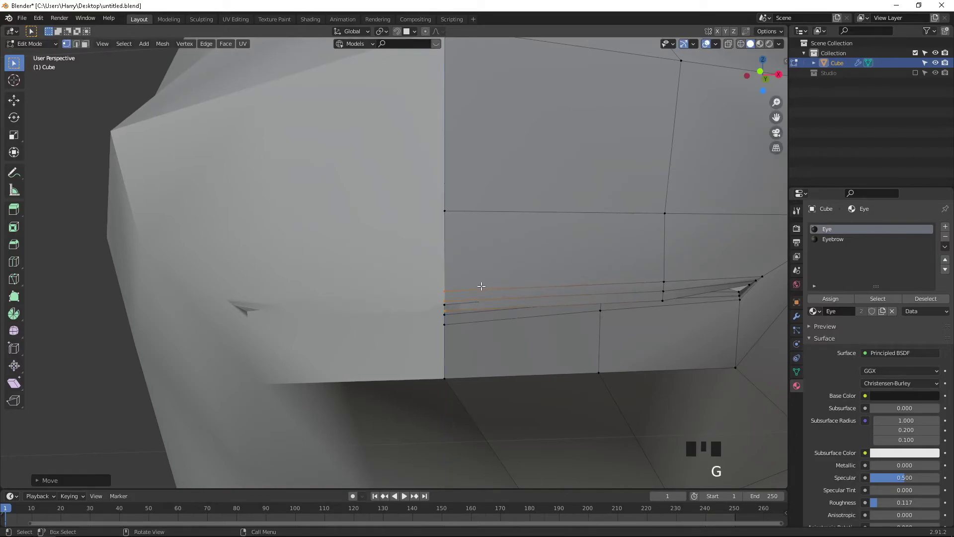
key(Tab)
mouse_move(457, 317)
middle_down()
mouse_move(513, 324)
mouse_move(413, 338)
middle_up()
key(Tab)
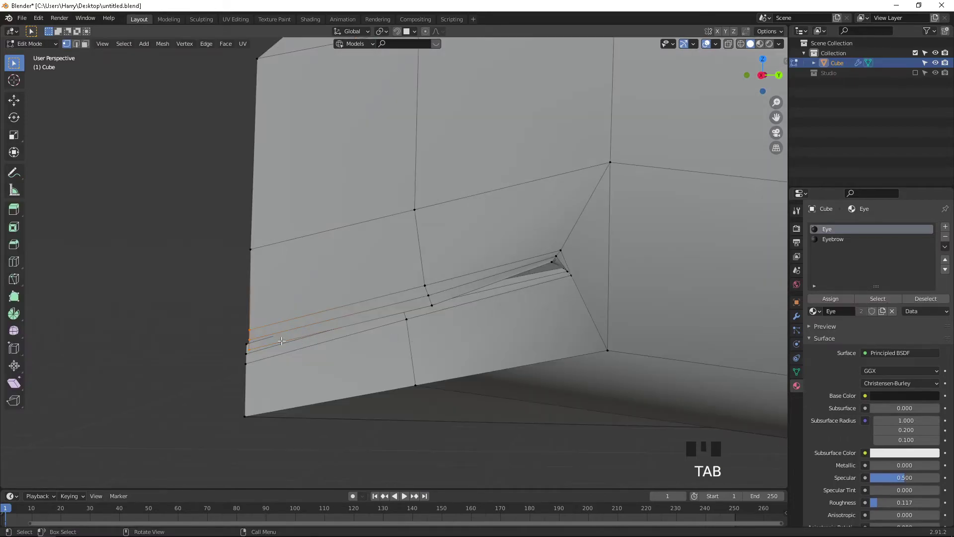
Step: Select only the lower jaw's front centre vertices in wireframe shading, move them back behind the upper lip, and check the smoothed mouth
drag(225, 344, 251, 364)
drag(288, 414, 283, 420)
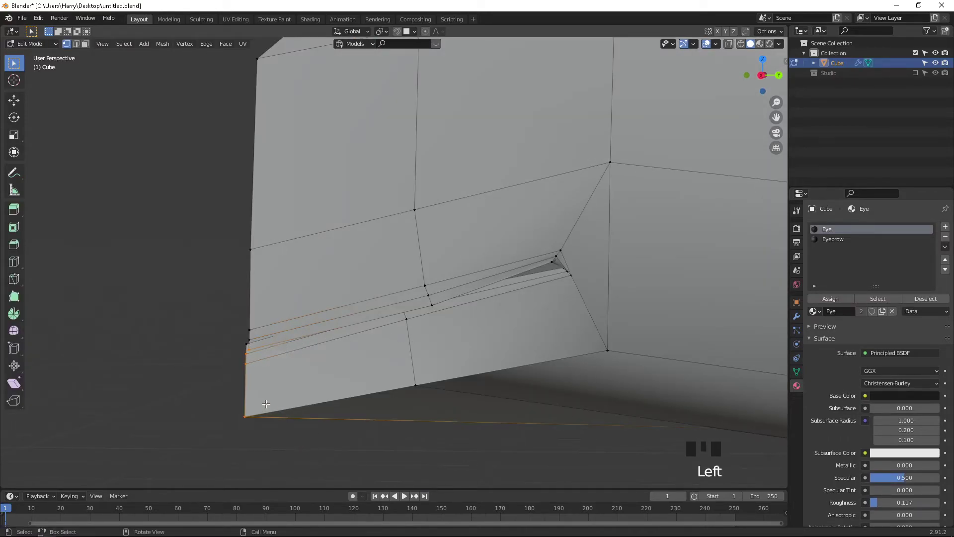
key(shift+z)
click(228, 338)
drag(227, 337, 304, 453)
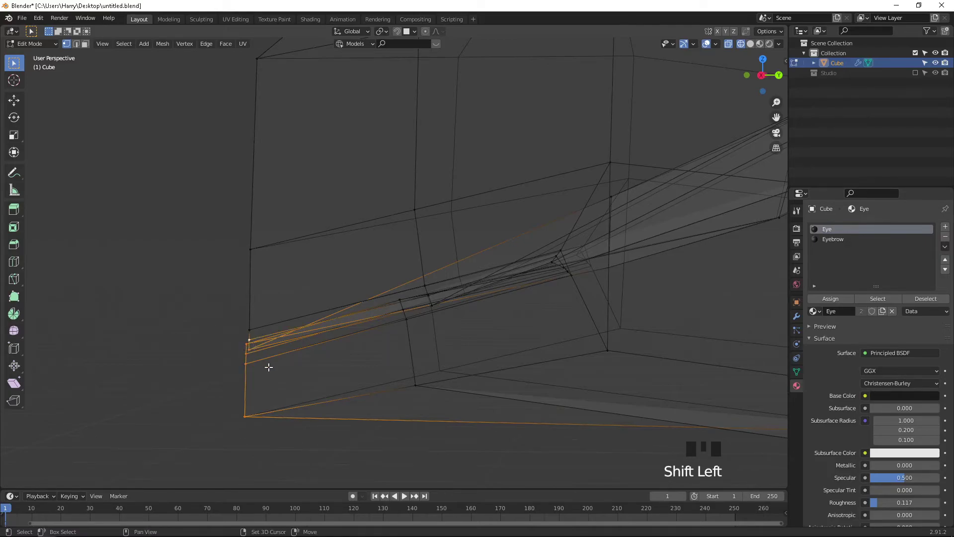
shift+click(257, 338)
key(c)
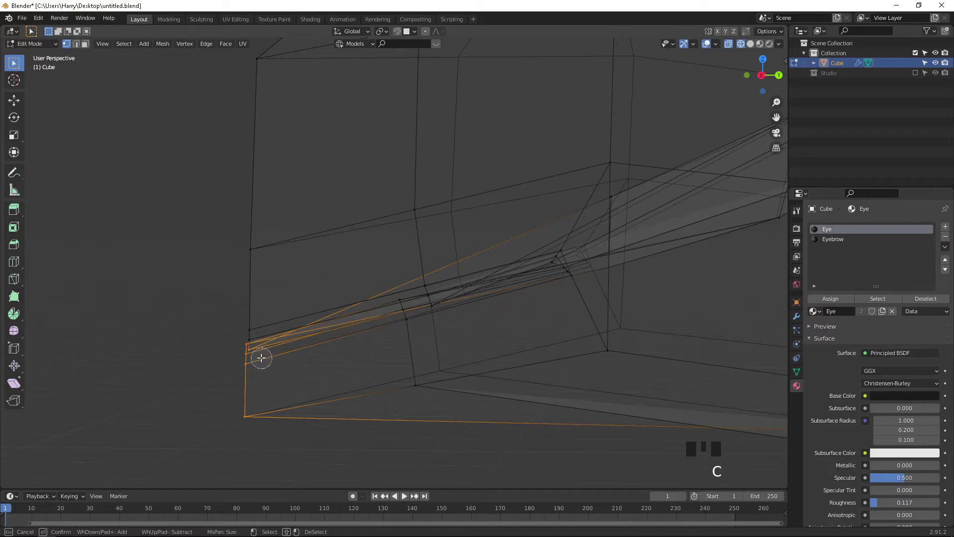
middle_click(258, 352)
right_click(258, 352)
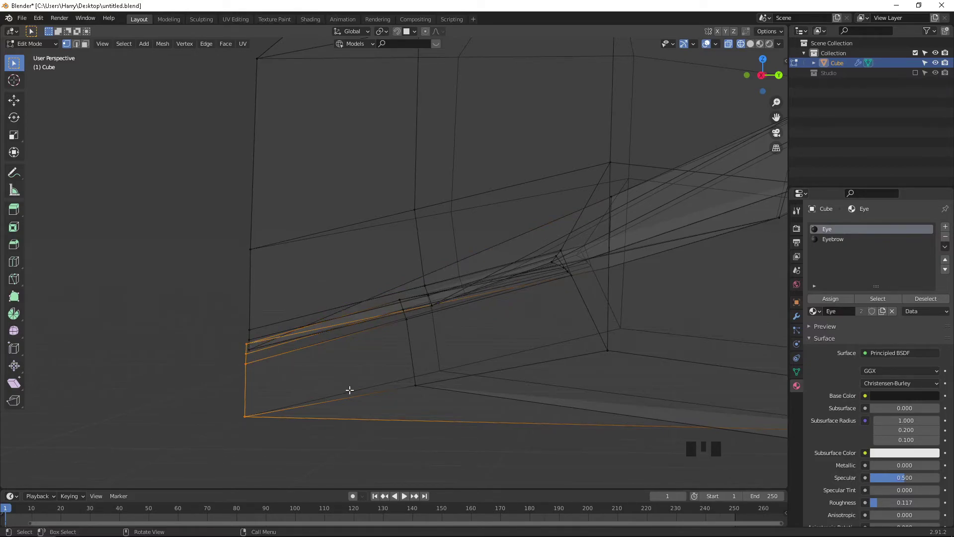
key(g)
click(366, 389)
key(Tab)
key(shift+z)
mouse_move(420, 344)
middle_down()
mouse_move(511, 379)
mouse_move(377, 330)
mouse_move(408, 336)
middle_up()
key(Tab)
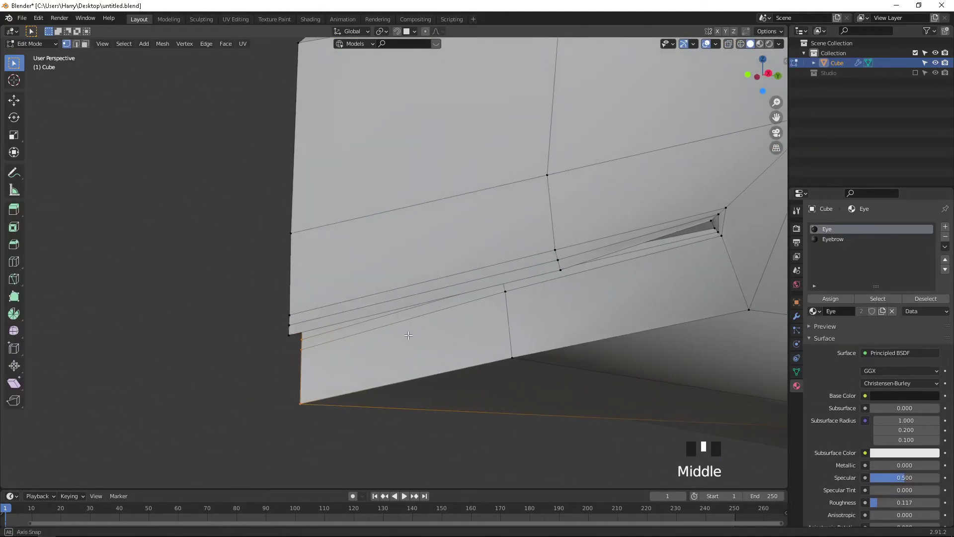
Step: Try moving the lower jaw's front vertices further back, check the smoothed profile, and undo the move
key(g)
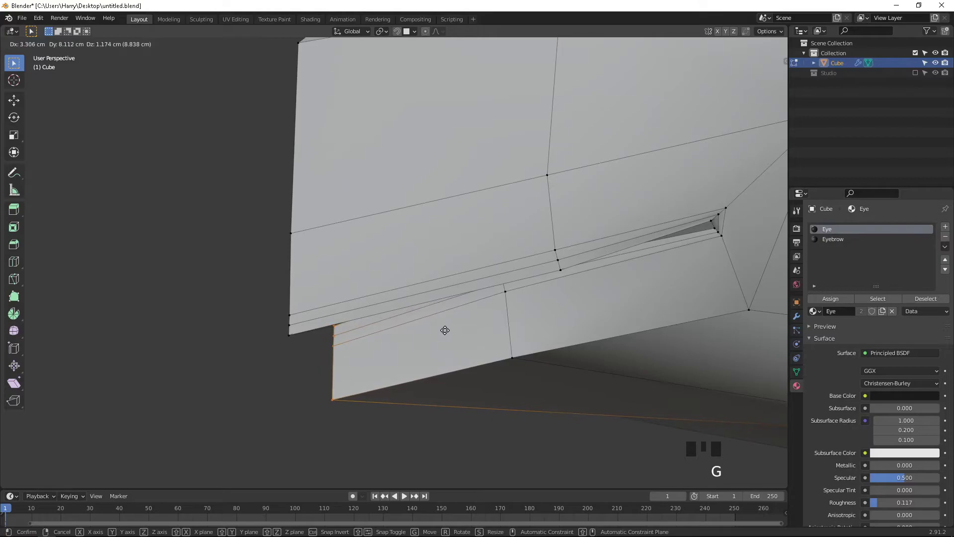
click(446, 330)
key(Tab)
middle_drag(446, 330, 368, 335)
key(Tab)
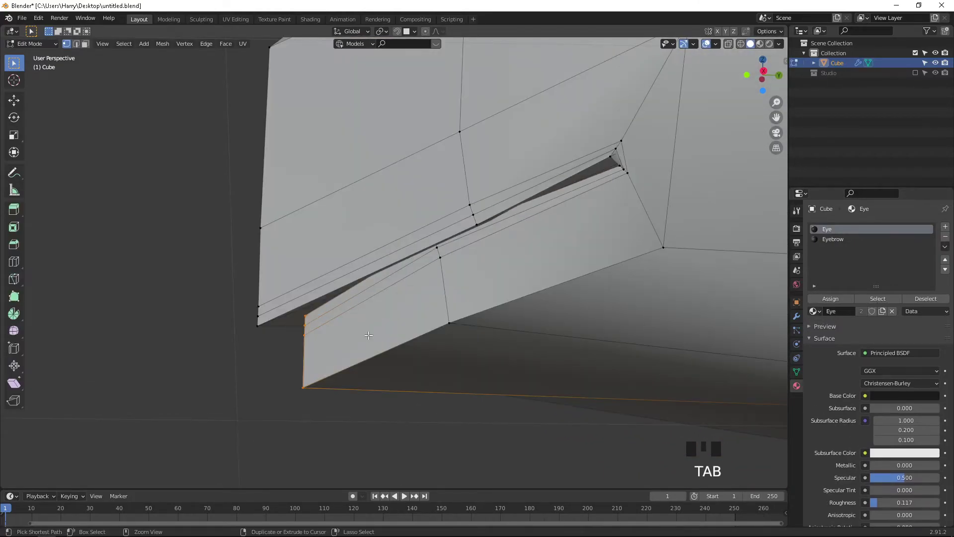
key(ctrl+z)
key(ctrl+z)
key(ctrl+z)
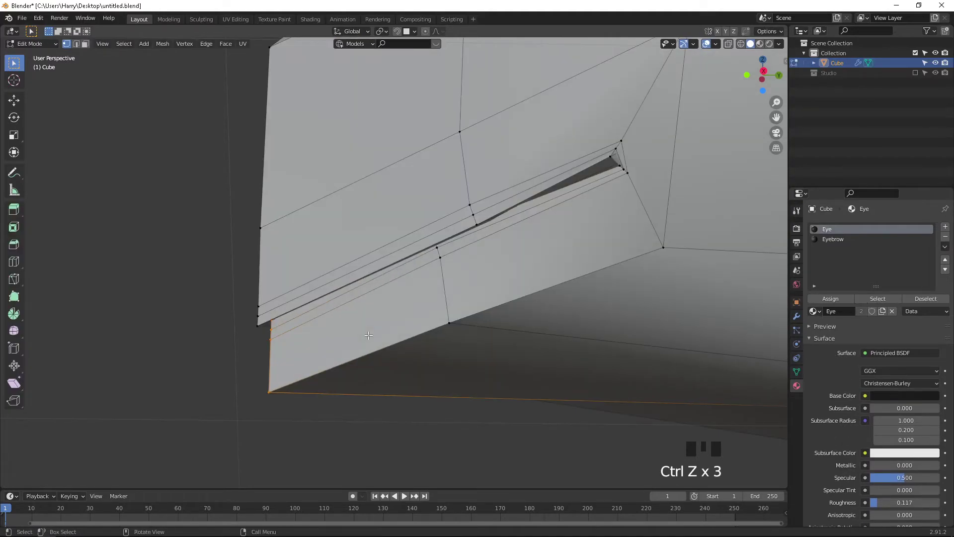
Step: Move the lower jaw's front centre vertices slightly further back and show the smoothed result
key(g)
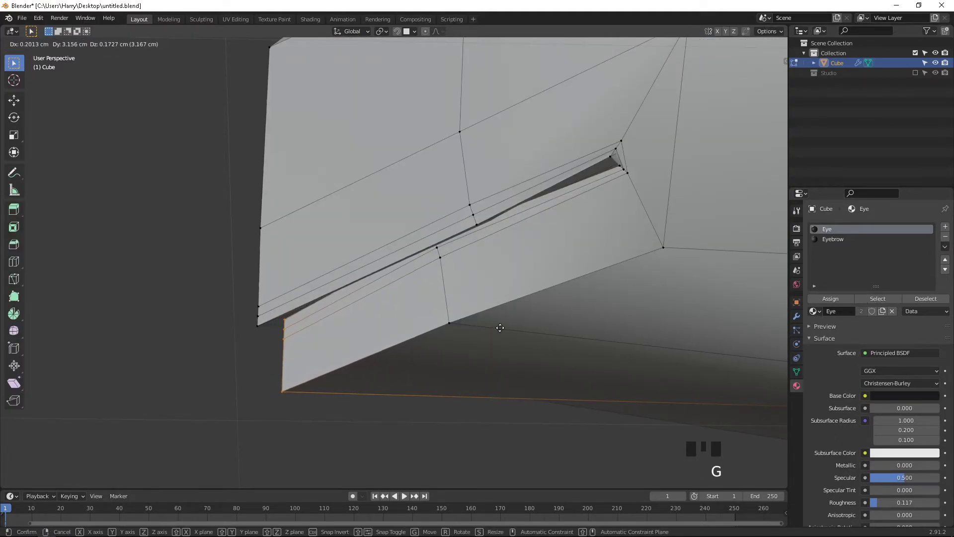
click(504, 321)
key(Tab)
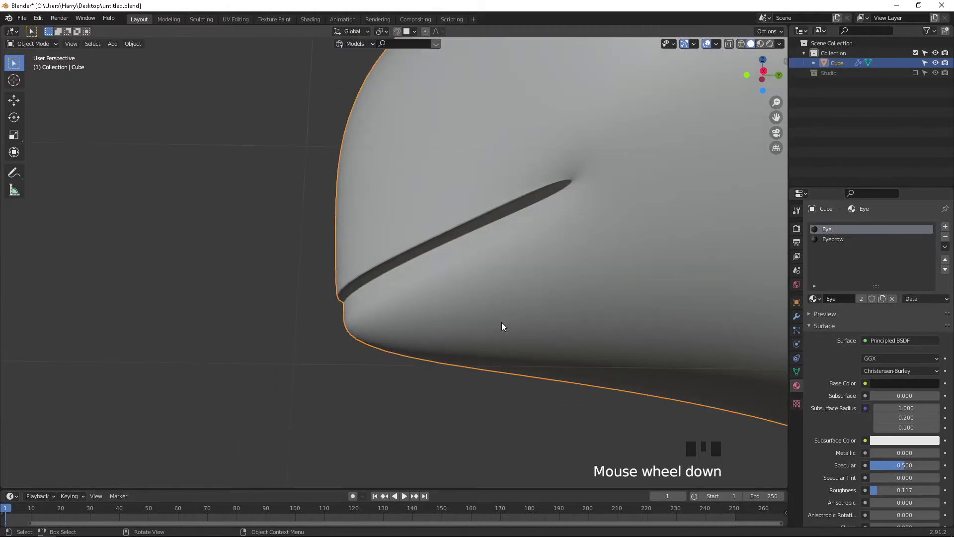
Step: Examine the smoothed head and mouth line from several angles and distances
scroll(502, 322, down, 4)
middle_drag(455, 318, 428, 328)
scroll(494, 341, down, 2)
scroll(477, 330, up, 2)
scroll(458, 298, up, 3)
scroll(541, 356, down, 7)
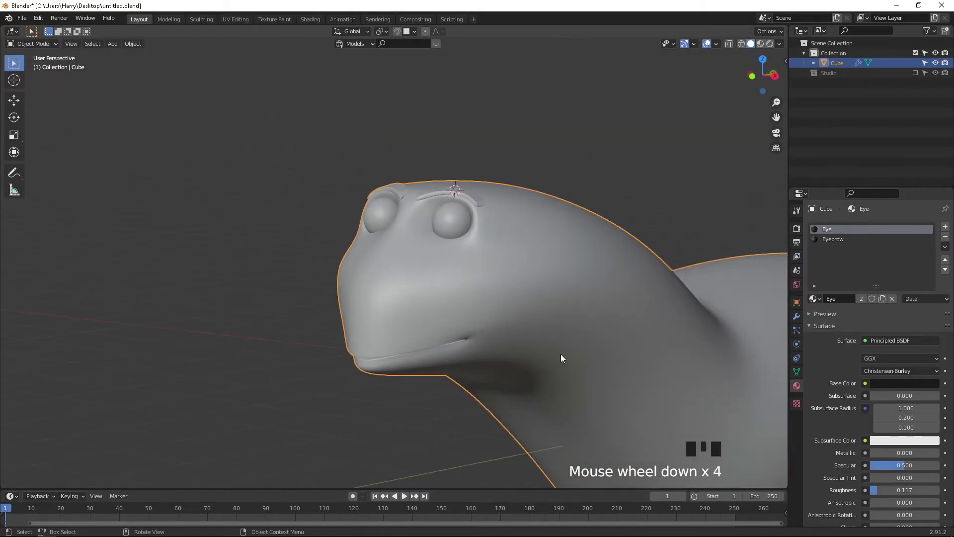
scroll(614, 357, down, 2)
scroll(426, 277, up, 5)
middle_drag(425, 278, 363, 306)
scroll(424, 279, up, 4)
Step: Select the large face beside the centre line on the snout's front, above the upper lip
key(Tab)
scroll(396, 279, up, 4)
scroll(367, 382, down, 2)
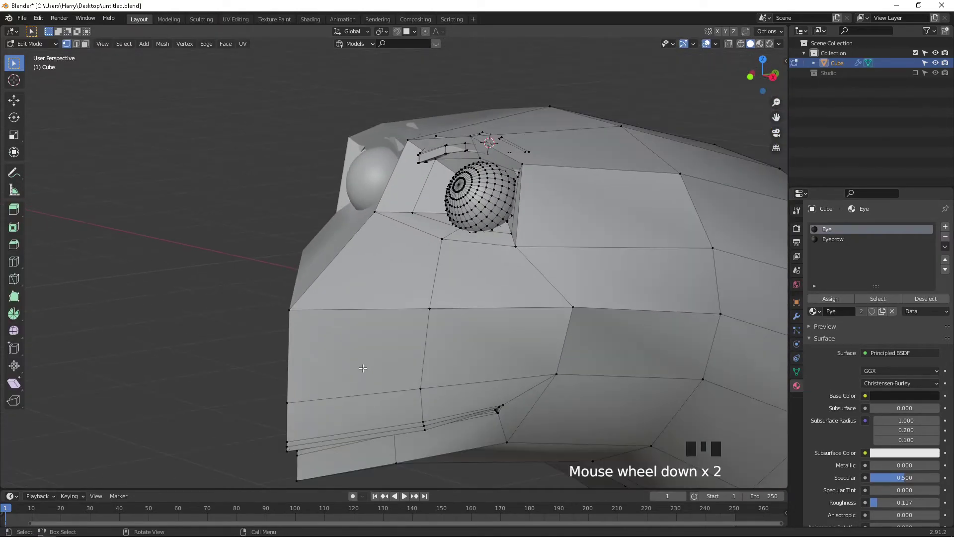
middle_drag(367, 382, 369, 347)
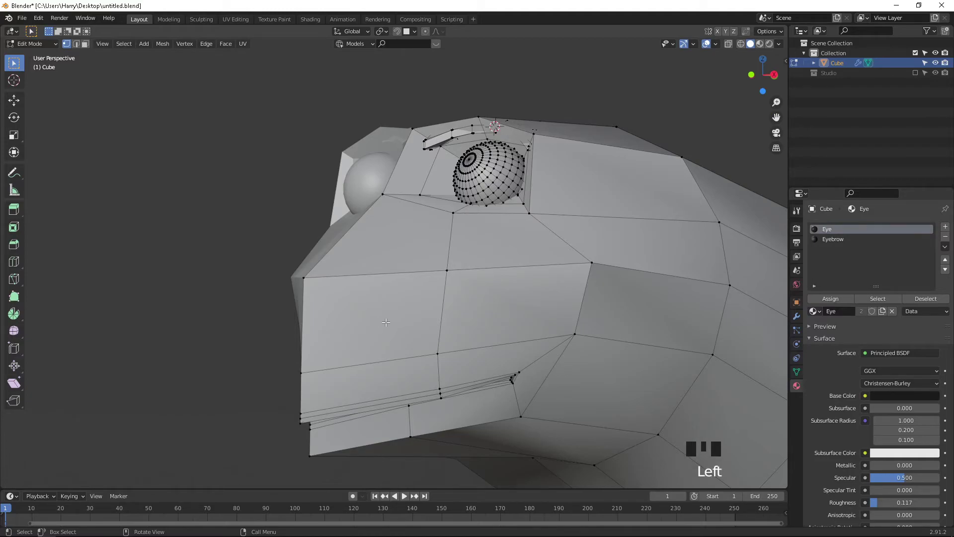
key(3)
click(386, 322)
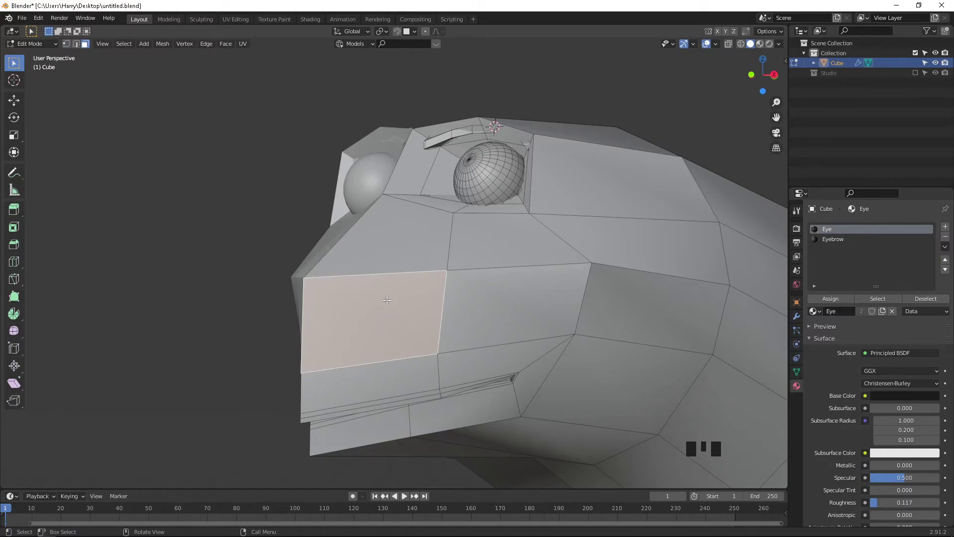
Step: Try insetting the snout face with boundary off, cancel the second inset, and undo the first
key(i)
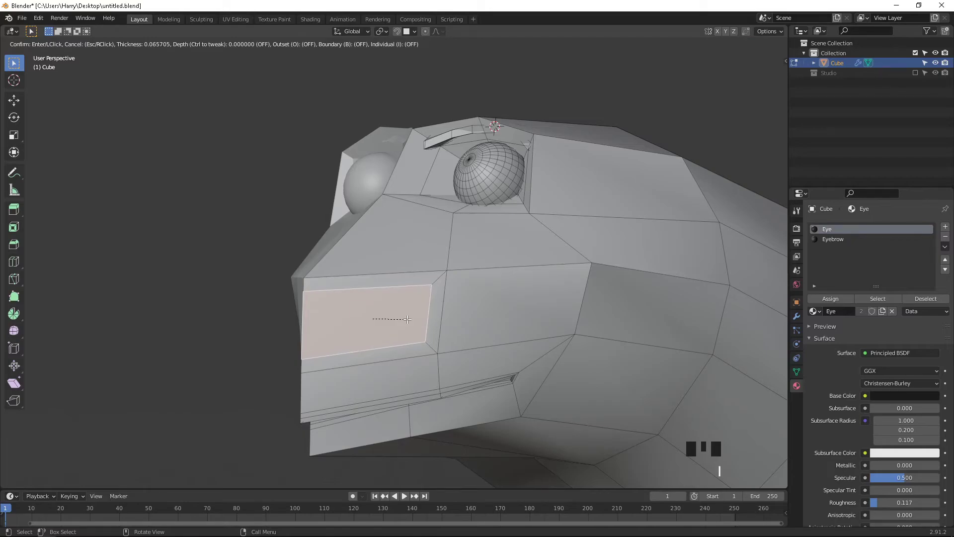
click(407, 319)
key(i)
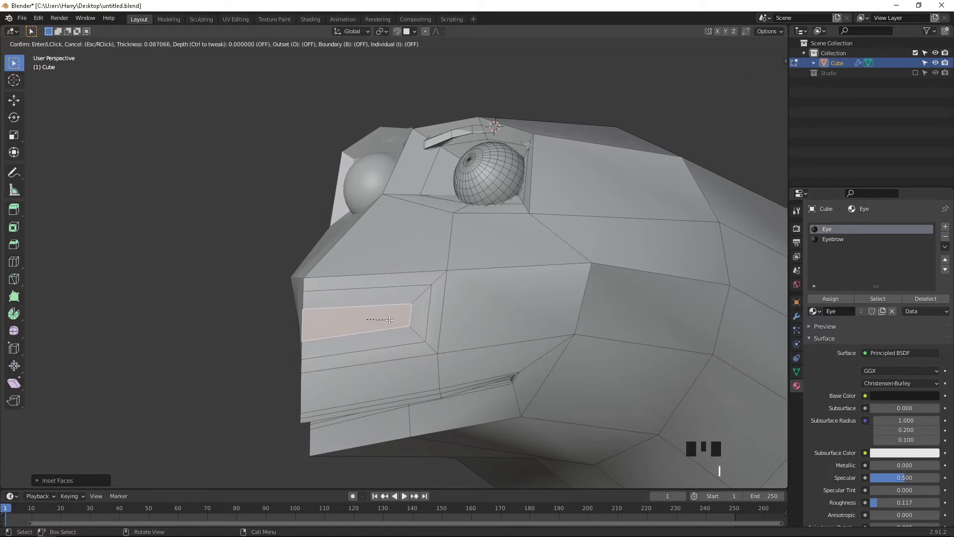
key(Escape)
key(ctrl+z)
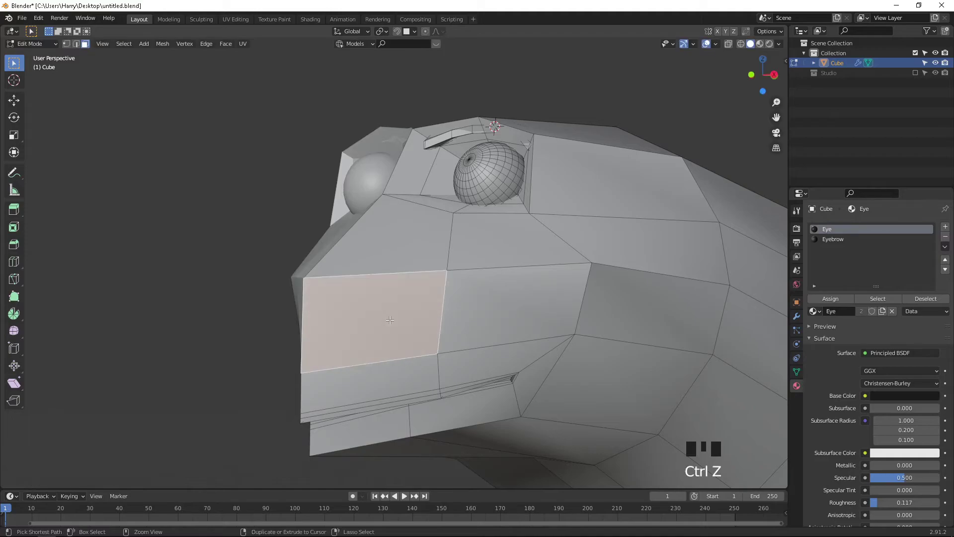
Step: Inset the snout face twice with the boundary option on, leaving a smaller face for the nostril
key(i)
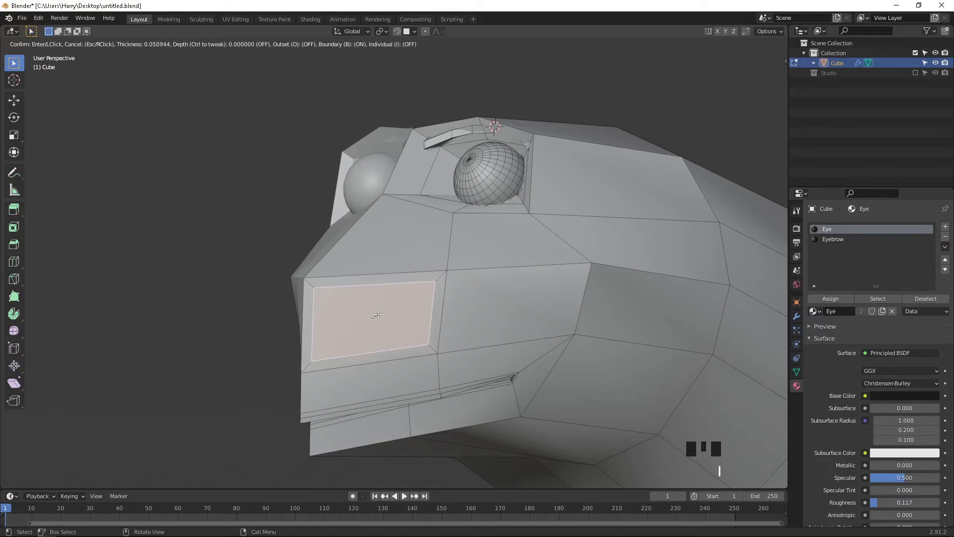
click(380, 317)
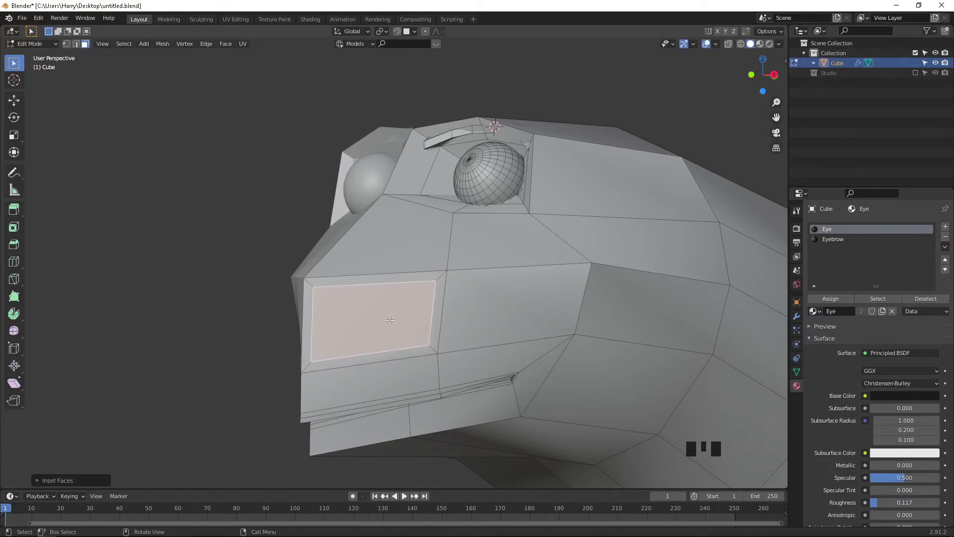
key(i)
key(i)
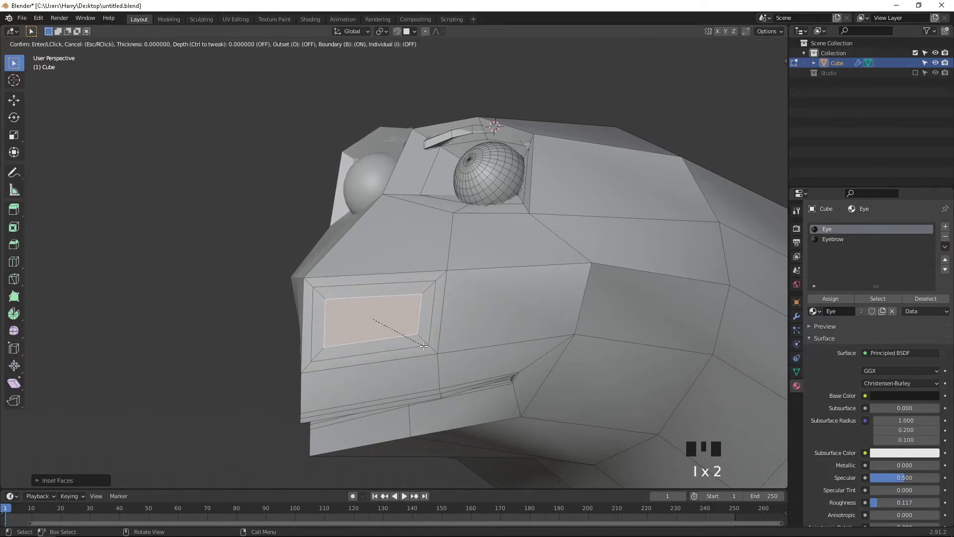
click(420, 346)
Step: Sink the nostril face inward with Shrink/Fatten, inset it slightly, and sink it deeper
scroll(420, 346, up, 2)
middle_drag(421, 347, 416, 317)
key(alt+s)
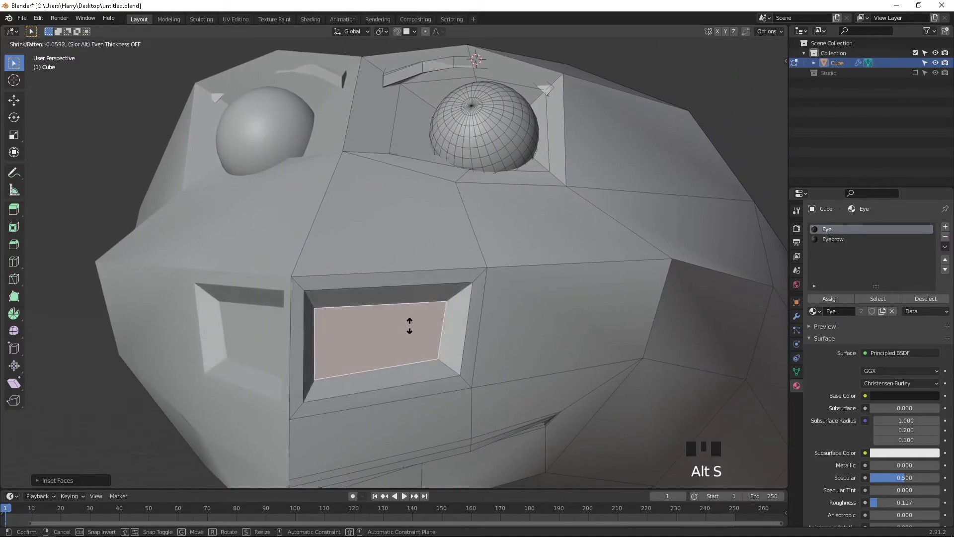
click(410, 321)
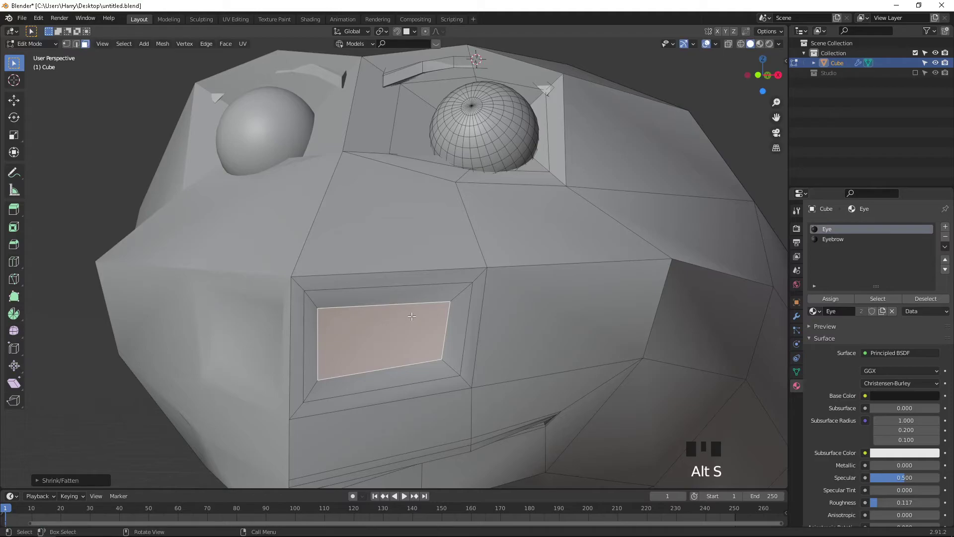
middle_drag(411, 318, 422, 311)
key(i)
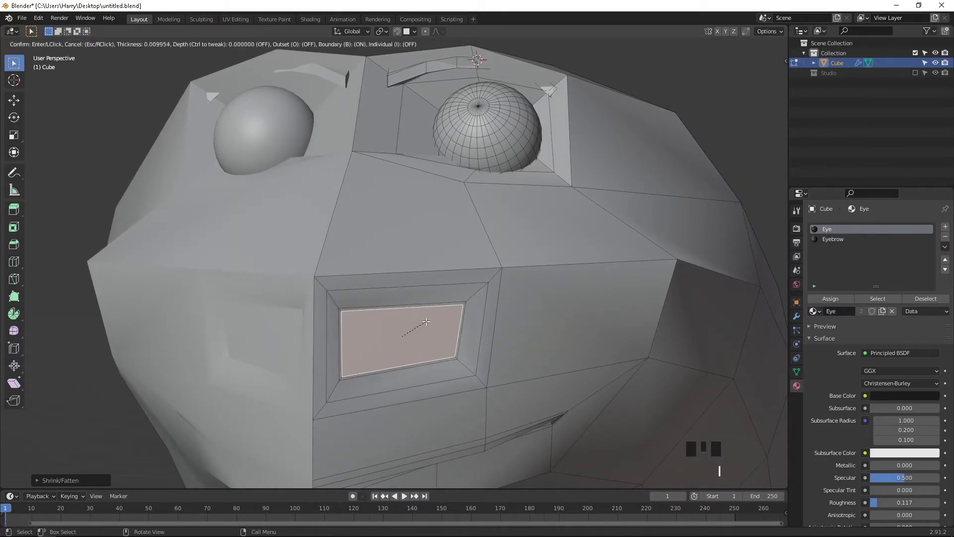
click(418, 323)
key(alt+s)
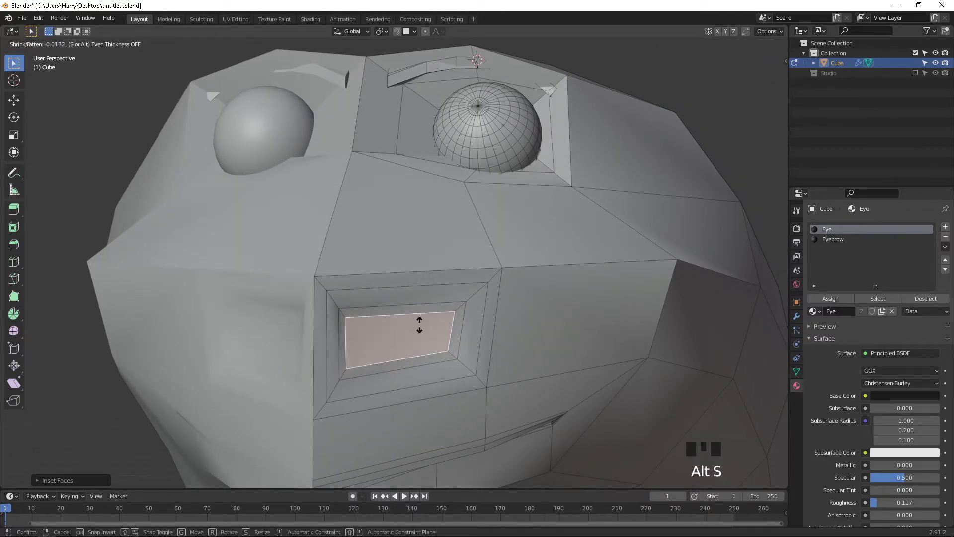
click(418, 328)
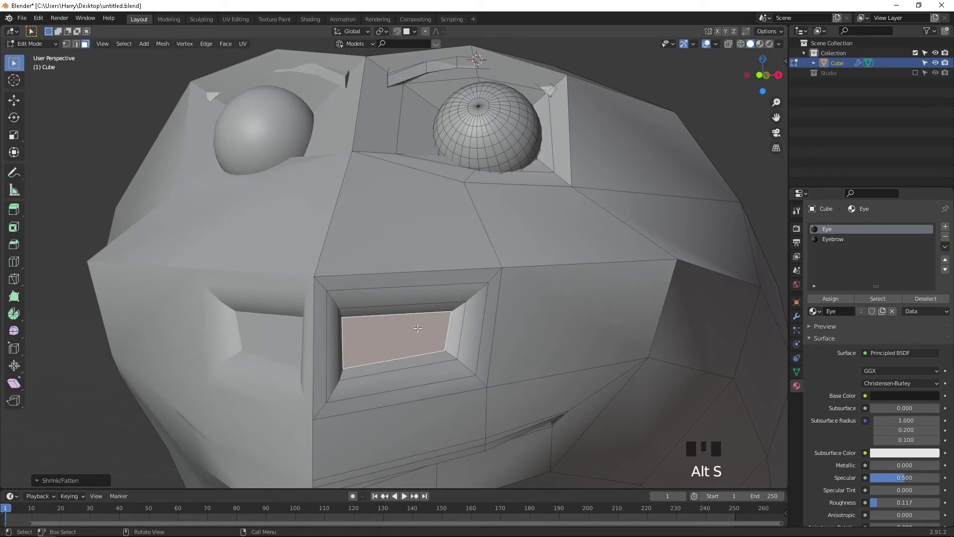
Step: Inset the nostril's floor face once more, sink it further with Shrink/Fatten, and check the smoothed nostrils
key(i)
click(411, 334)
key(alt+s)
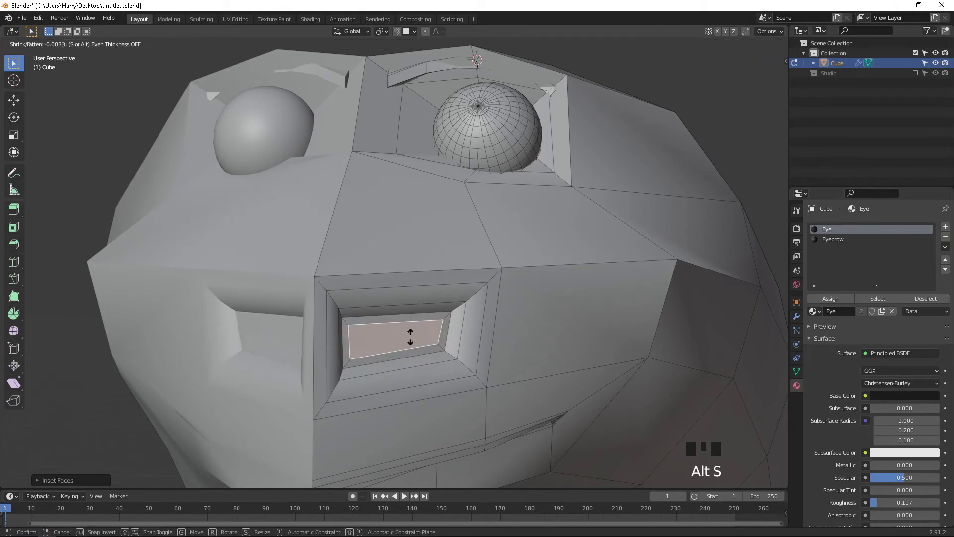
click(406, 350)
key(Tab)
middle_drag(386, 315, 405, 330)
scroll(350, 332, down, 5)
middle_drag(461, 283, 380, 282)
scroll(379, 310, down, 1)
scroll(383, 319, down, 6)
scroll(376, 256, up, 6)
scroll(378, 284, up, 3)
Step: Scale down the nostril's innermost face uniformly
key(Tab)
scroll(460, 314, up, 2)
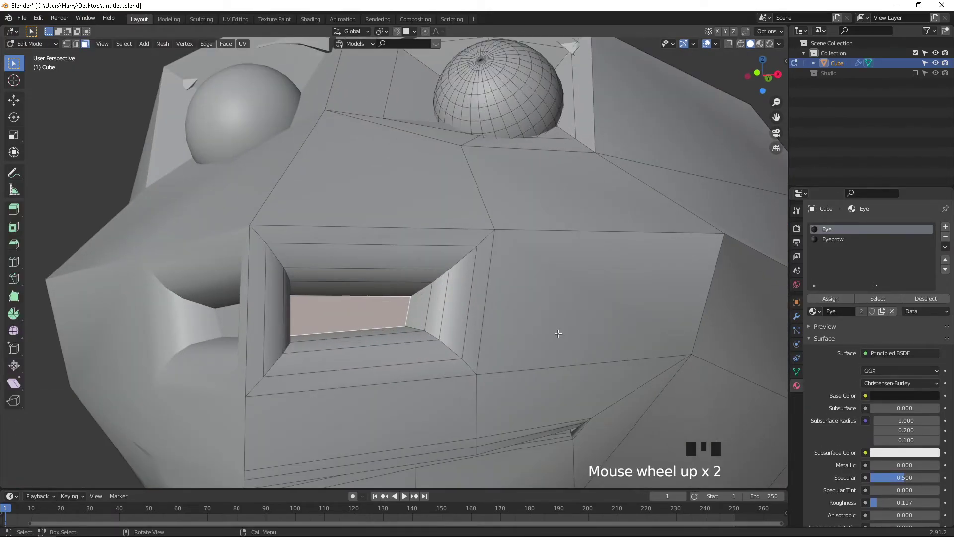
key(s)
click(499, 334)
Step: Scale down two edge loops inside the nostril, the inner one to about 0.89, to narrow the cavity towards its floor
alt+click(421, 335)
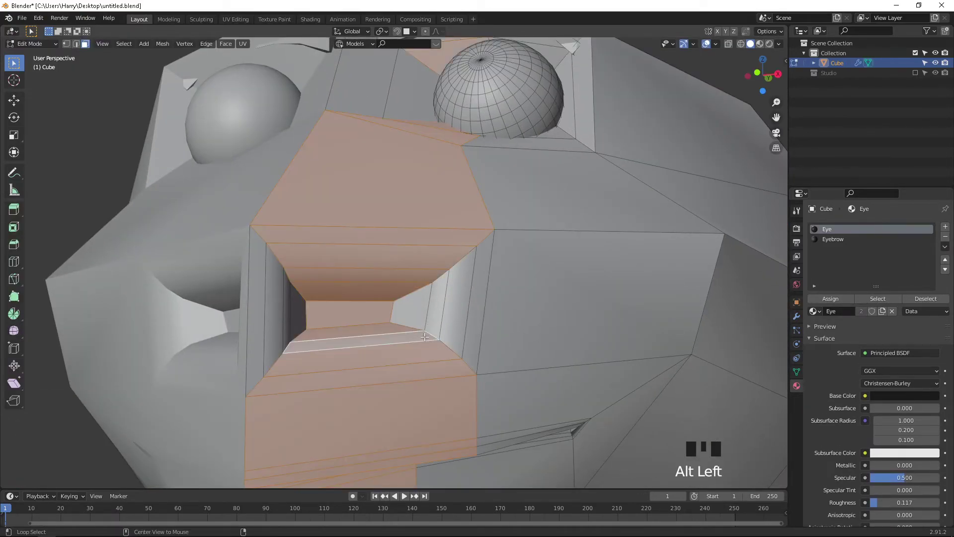
key(2)
click(418, 329)
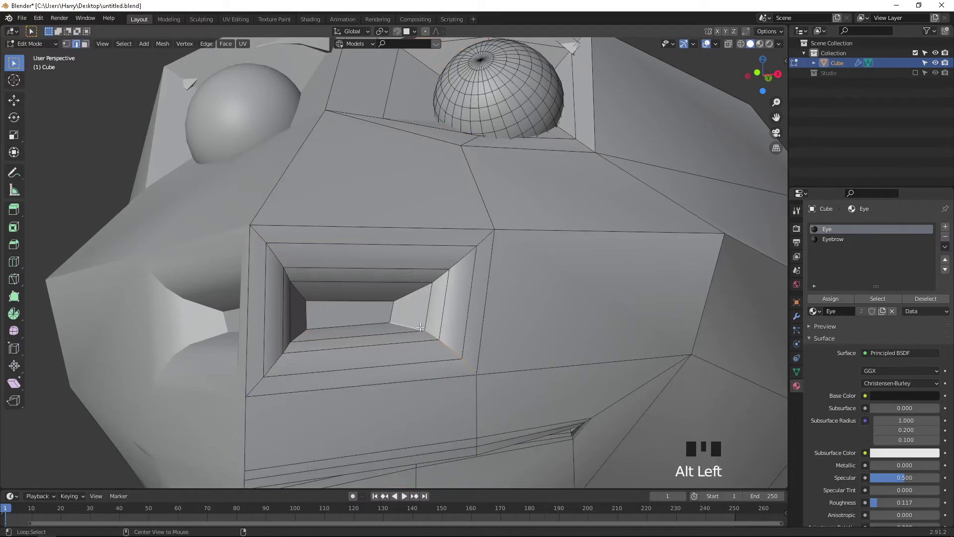
alt+click(409, 332)
key(s)
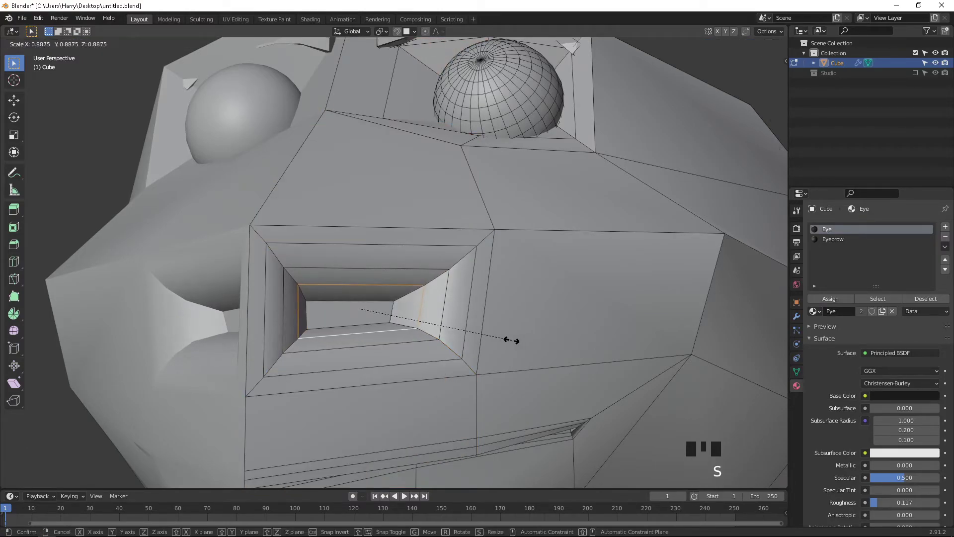
click(512, 339)
alt+click(406, 337)
key(s)
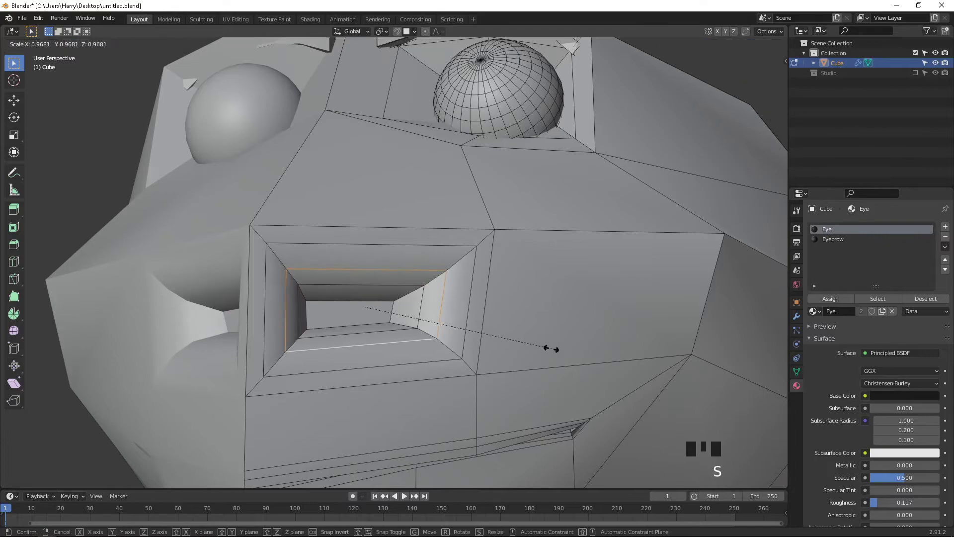
click(541, 347)
Step: Scale the edge loop at the nostril's rim down slightly and adjust its depth with Shrink/Fatten
alt+click(413, 354)
key(s)
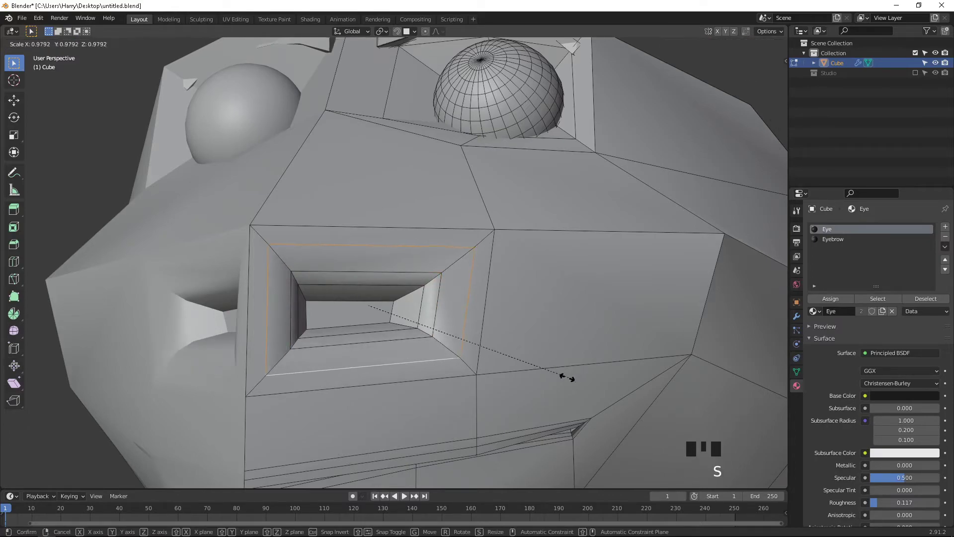
click(558, 379)
middle_drag(558, 379, 589, 342)
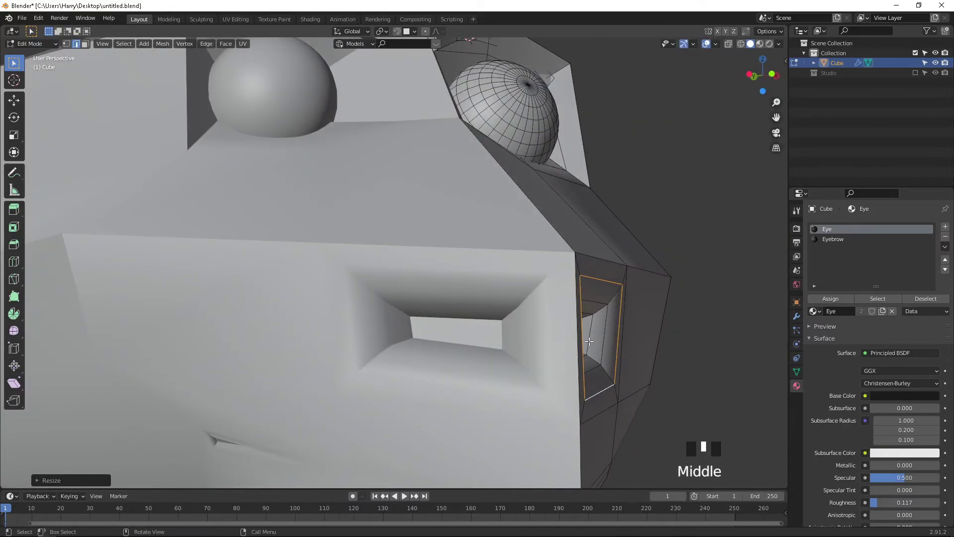
key(alt+s)
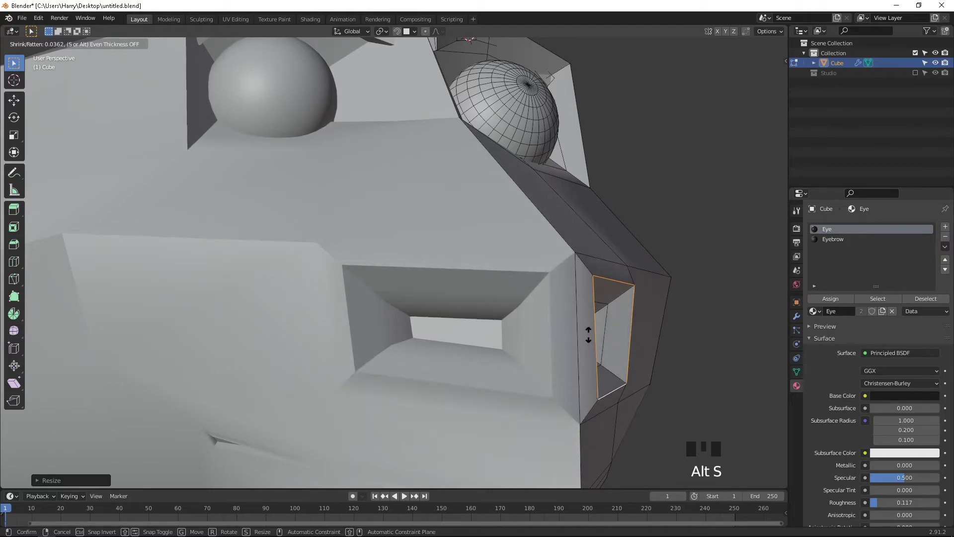
click(589, 332)
Step: Examine the smoothed nostrils, head and whole body from several angles
key(Tab)
middle_drag(592, 329, 456, 345)
scroll(277, 367, down, 3)
middle_drag(277, 366, 217, 344)
scroll(463, 338, up, 2)
shift+middle_drag(276, 348, 489, 328)
scroll(440, 355, down, 8)
click(407, 353)
middle_drag(430, 310, 362, 228)
scroll(421, 267, up, 5)
Step: Raise the vertex atop the middle of the back by about 97 cm, using Smooth proportional editing at size 4.18
key(Tab)
scroll(362, 229, down, 7)
shift+middle_drag(580, 298, 417, 392)
key(1)
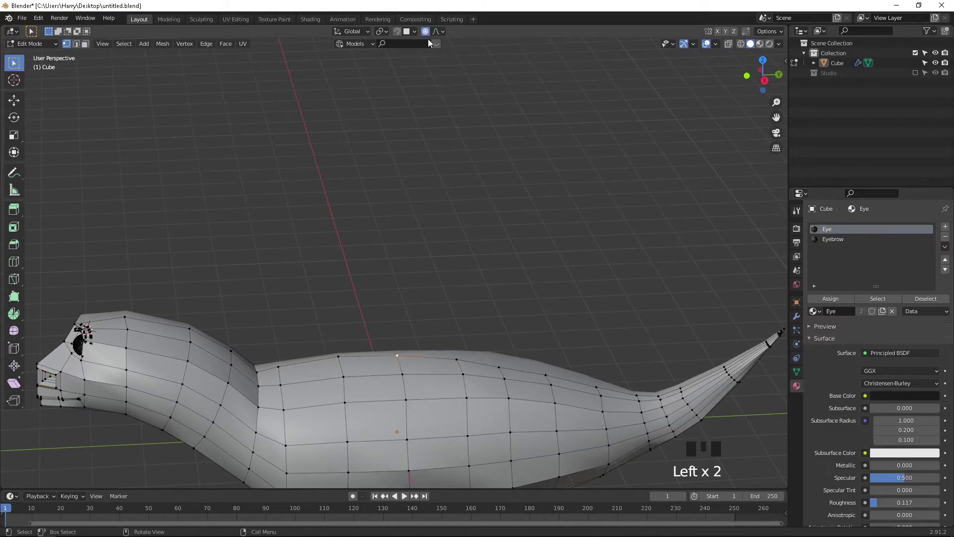
click(438, 32)
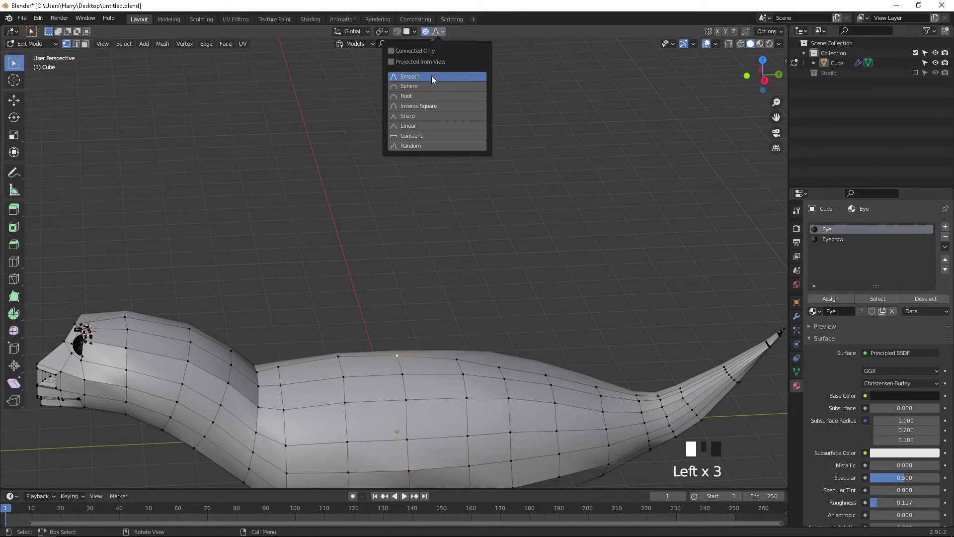
scroll(392, 351, down, 1)
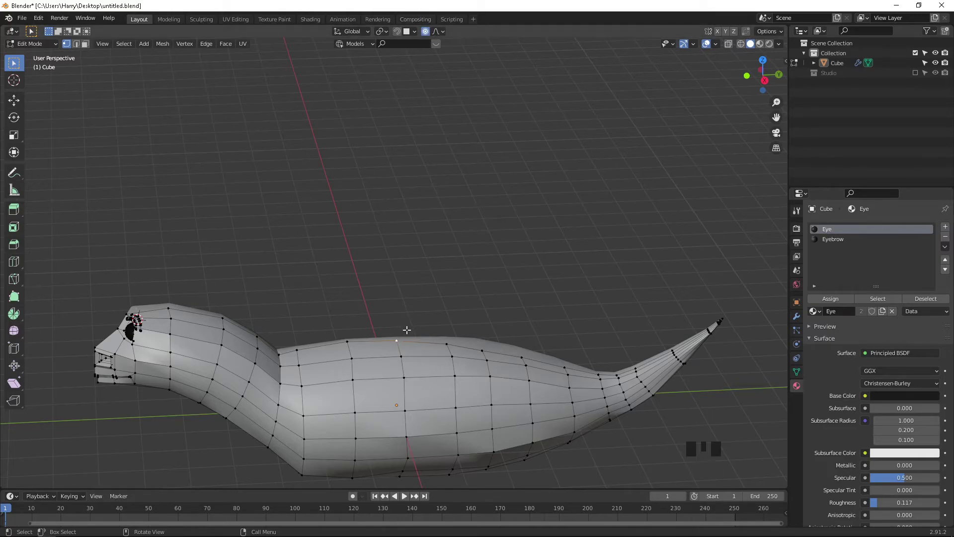
key(g)
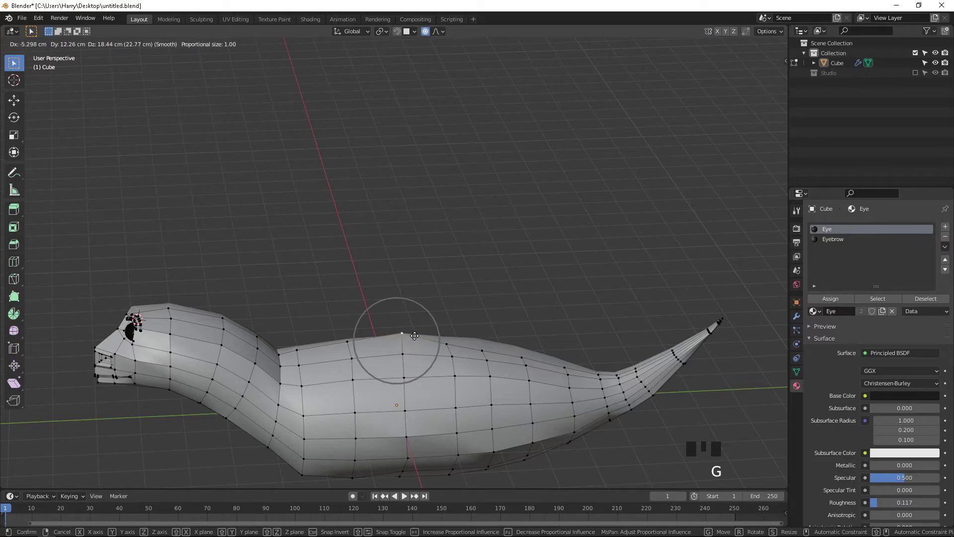
scroll(412, 332, down, 8)
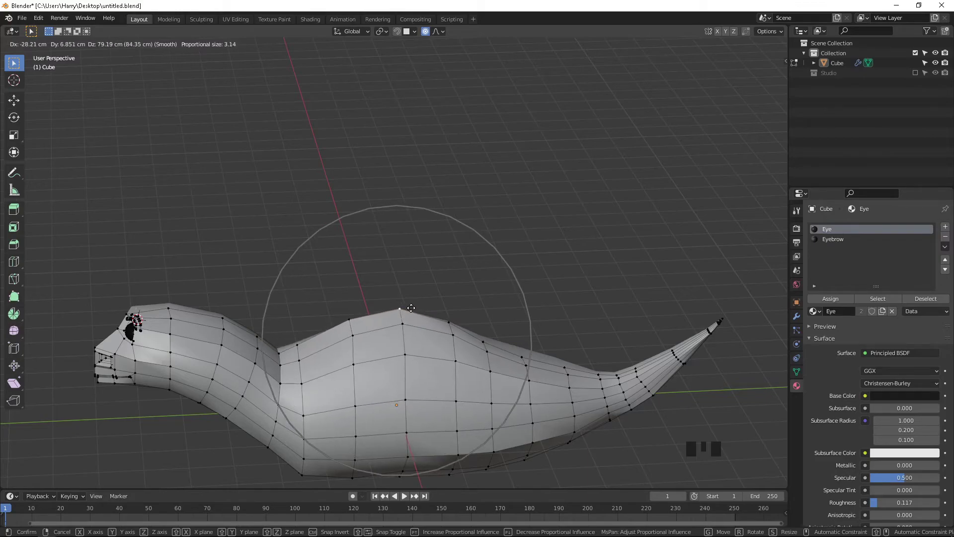
scroll(410, 304, down, 3)
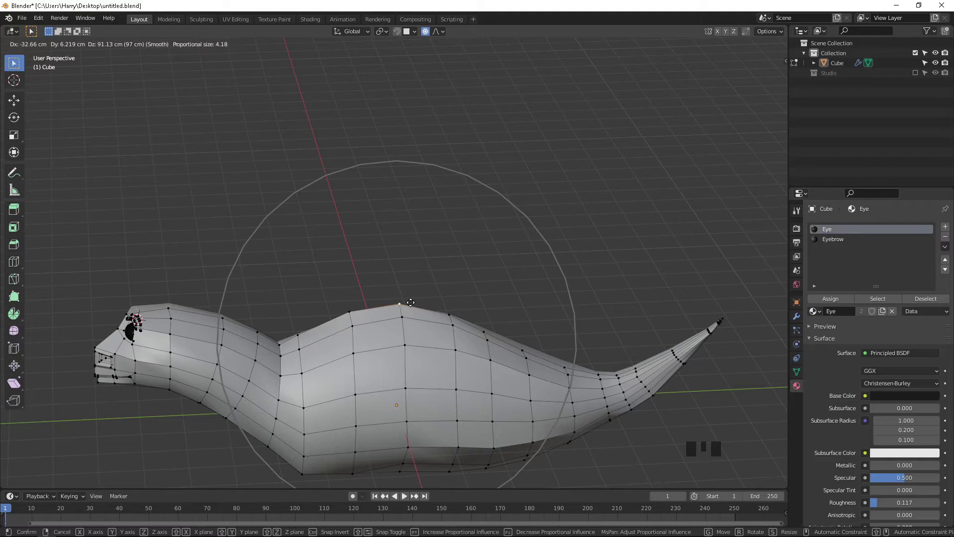
click(410, 300)
scroll(412, 300, down, 2)
Step: Check the arched back in Object Mode and save the file
middle_drag(431, 312, 451, 261)
key(Tab)
middle_drag(431, 321, 382, 342)
key(ctrl+s)
shift+middle_drag(393, 392, 377, 240)
scroll(372, 270, up, 1)
scroll(376, 233, up, 2)
shift+middle_drag(333, 191, 353, 283)
Step: Turn off proportional editing and move a vertex on the belly's underside slightly downward
key(Tab)
middle_drag(417, 340, 470, 318)
click(466, 368)
click(467, 350)
scroll(464, 325, up, 2)
key(g)
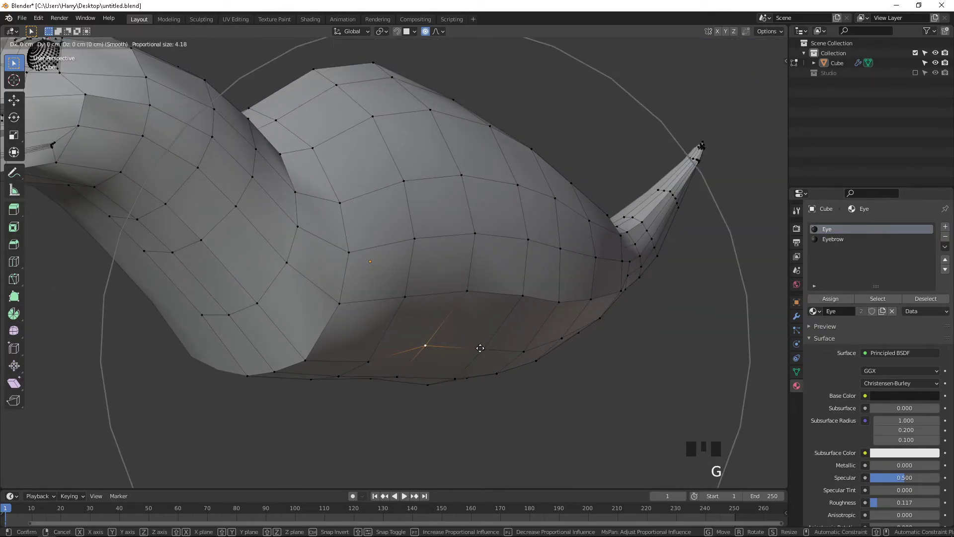
right_click(484, 356)
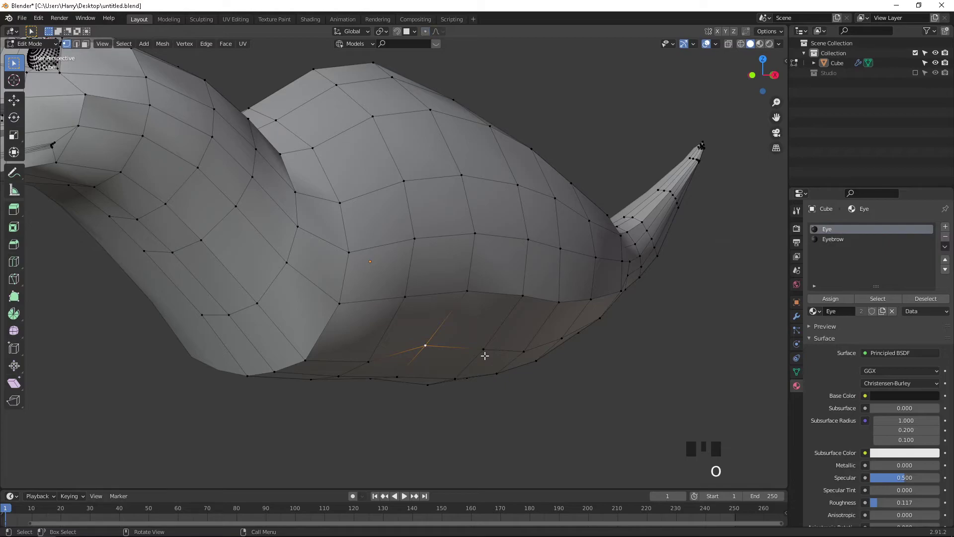
key(g)
click(490, 366)
key(Tab)
middle_drag(513, 348, 443, 294)
Step: Select one front and one rear face on the body's underside and inset both by about 0.096
key(Tab)
shift+middle_drag(451, 356, 447, 205)
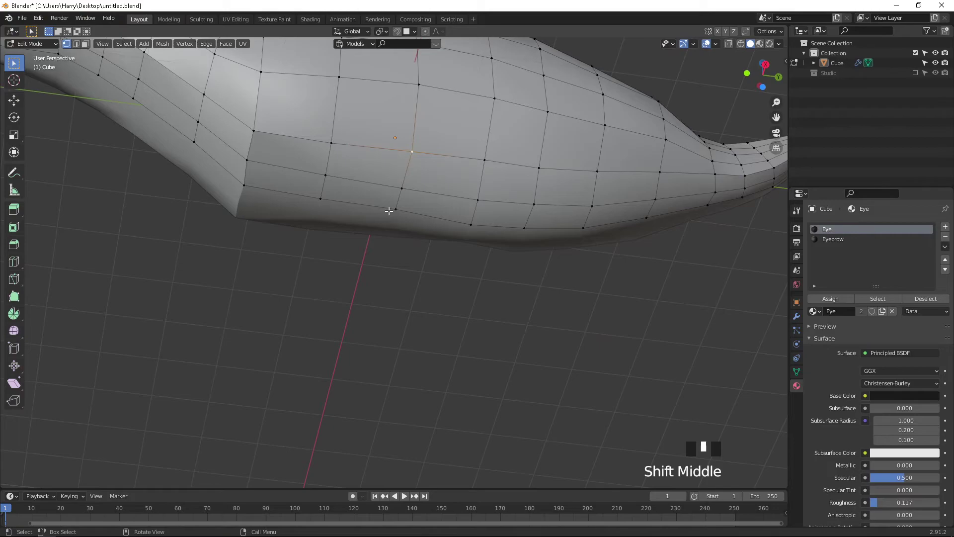
key(3)
click(358, 172)
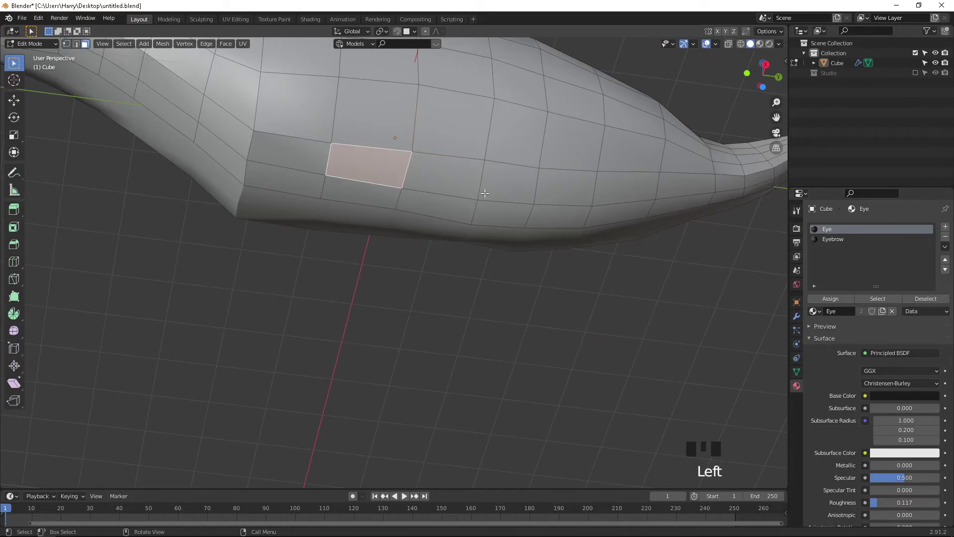
middle_drag(540, 199, 356, 235)
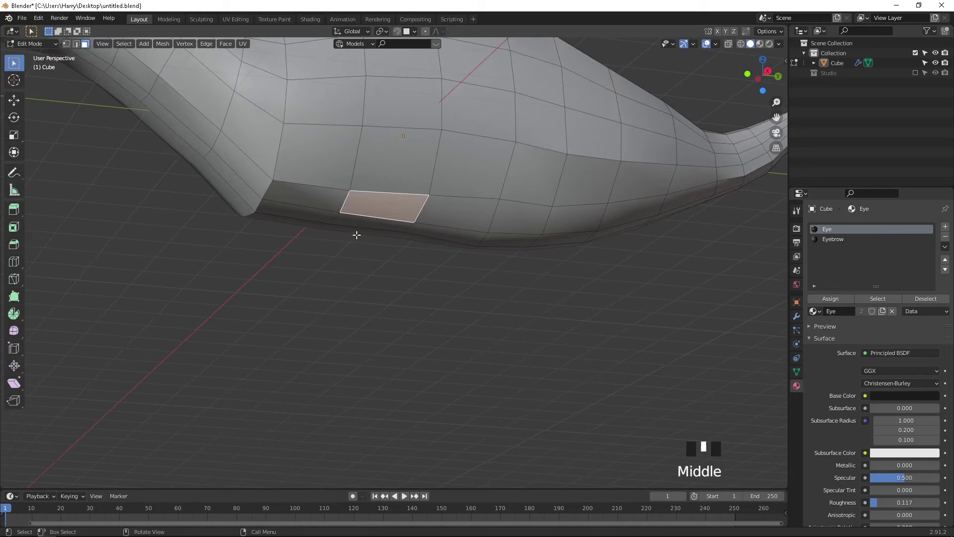
click(321, 206)
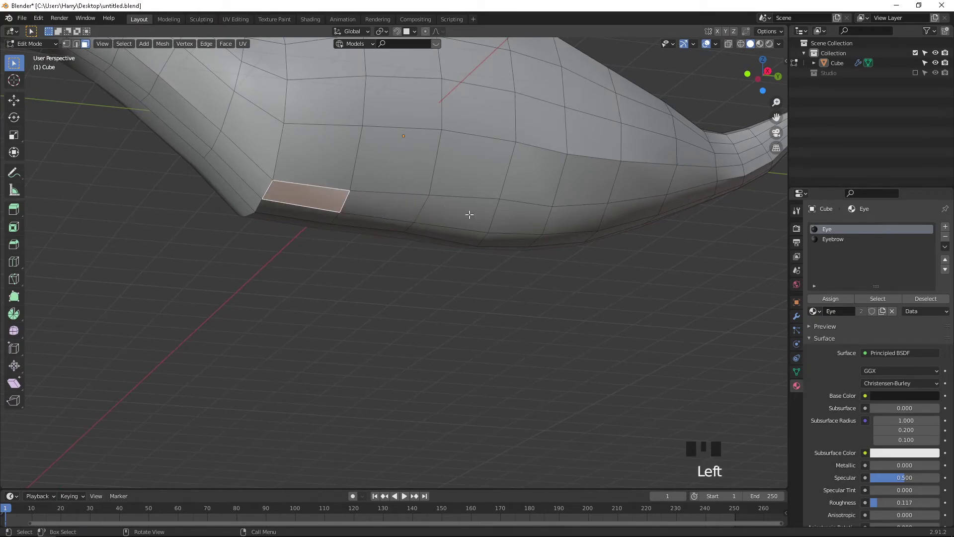
mouse_move(528, 219)
middle_down()
mouse_move(515, 216)
mouse_move(533, 207)
middle_up()
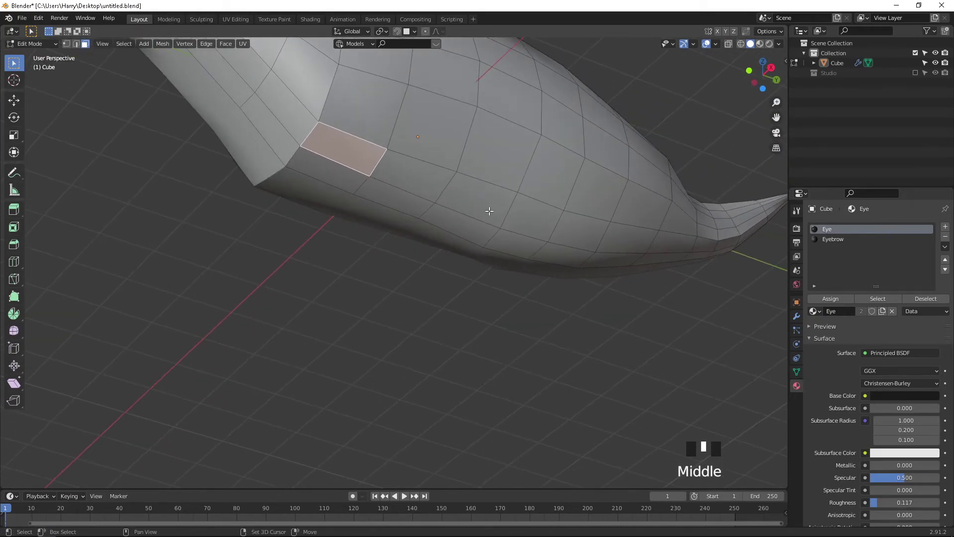
shift+click(539, 223)
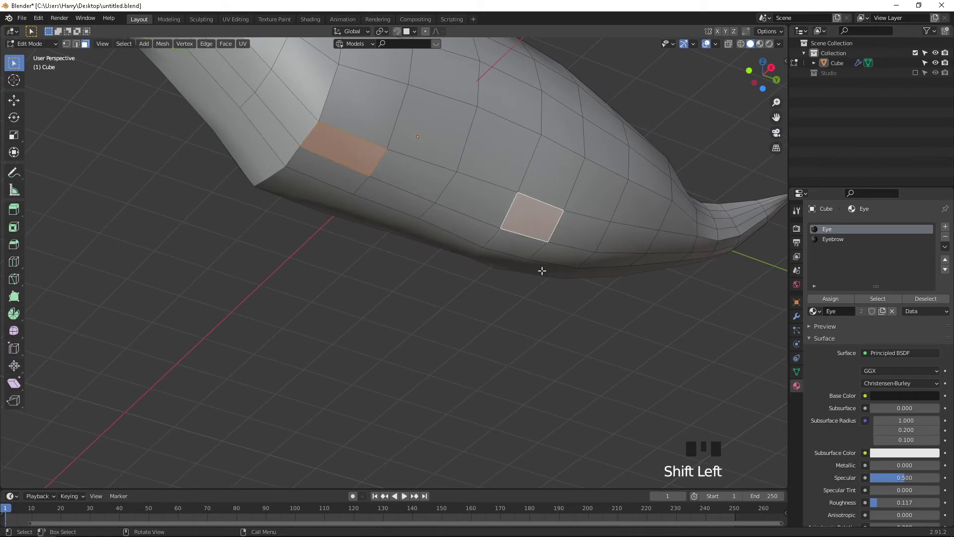
key(i)
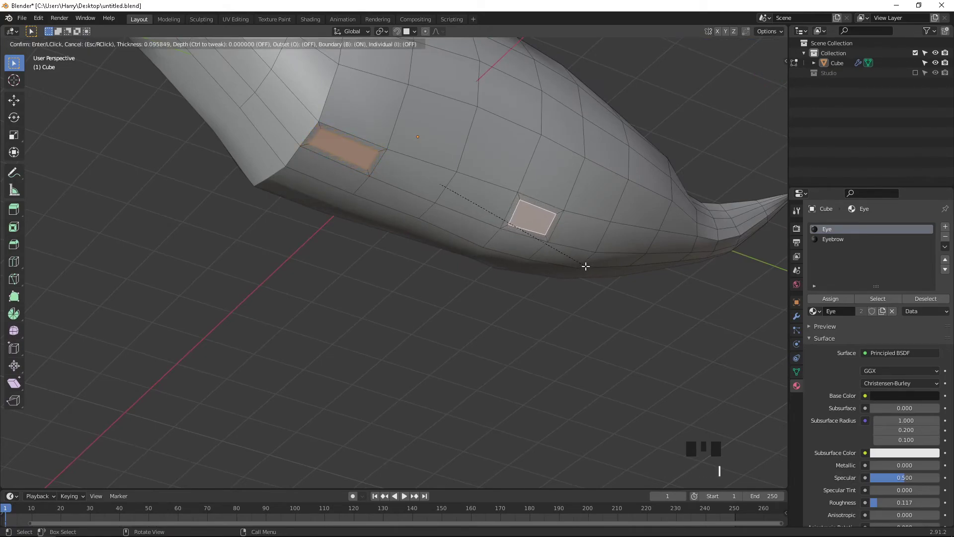
click(586, 266)
Step: Move the two inset faces down along Z to form short leg stubs, and view the model from the front
middle_drag(544, 259, 422, 285)
scroll(522, 287, up, 2)
key(g)
key(z)
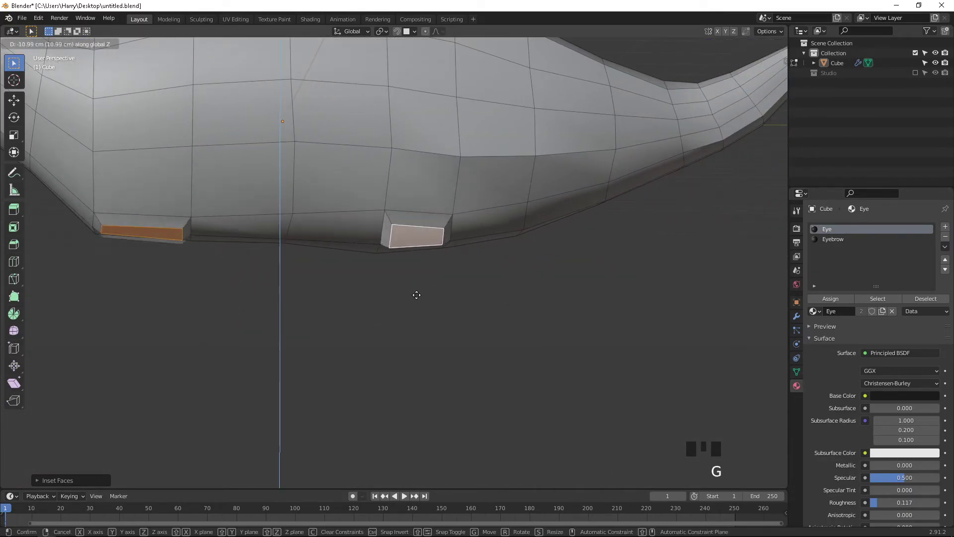
click(412, 310)
middle_drag(304, 269, 332, 268)
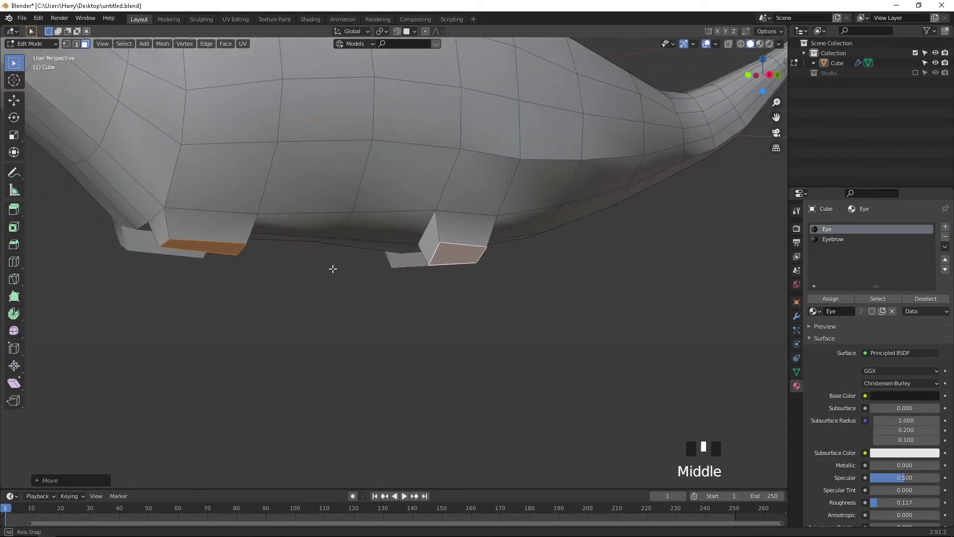
key(KP_3)
key(KP_1)
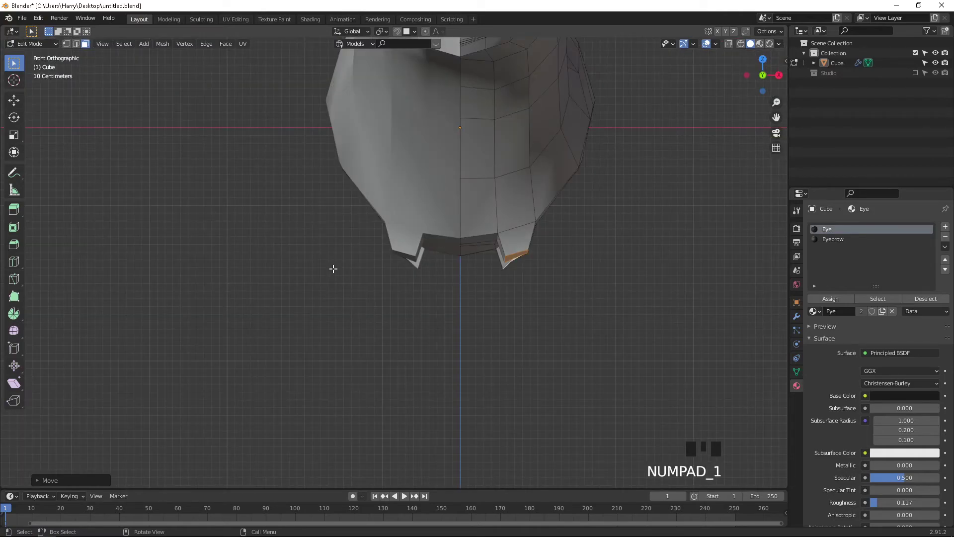
key(s)
key(z)
key(2)
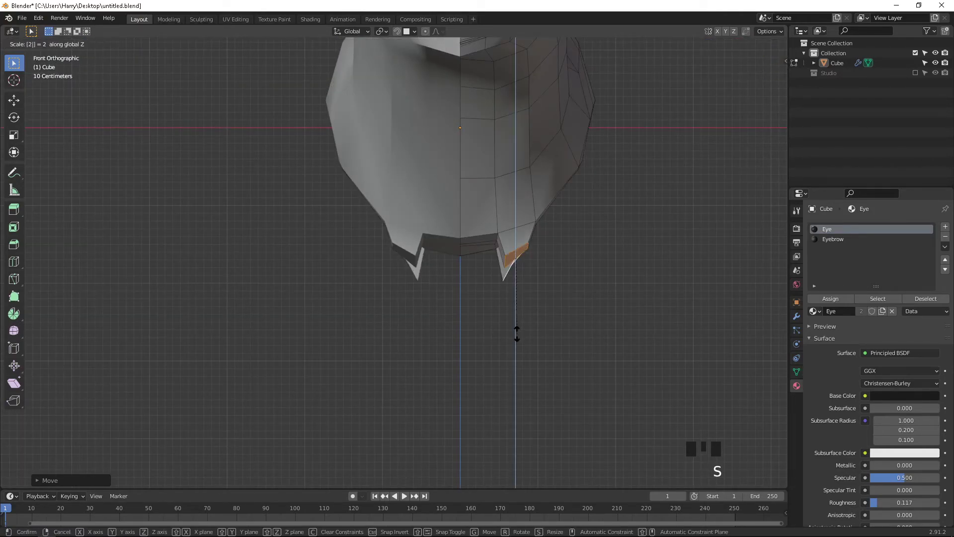
right_click(516, 334)
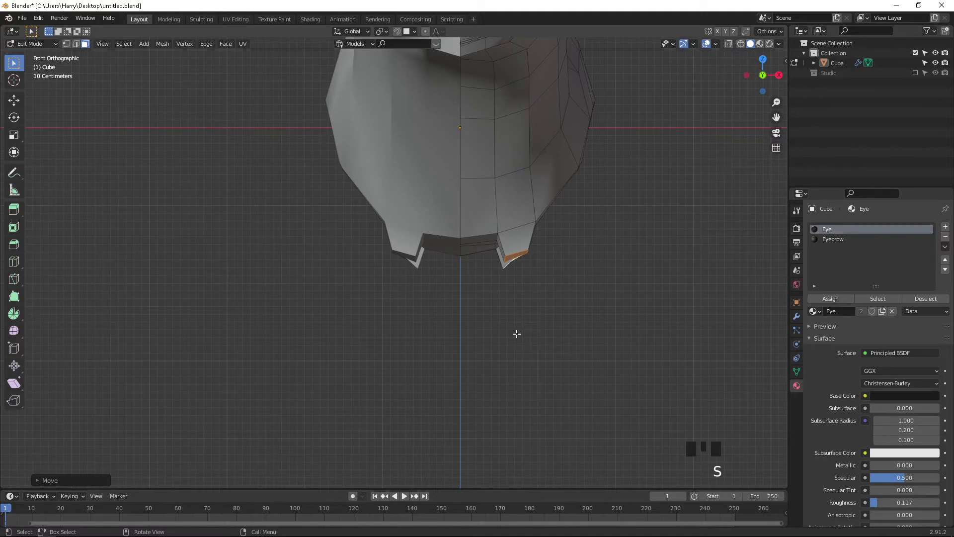
Step: Flatten the bottom faces of the leg stubs by scaling them to 0 along Z
key(s)
key(z)
key(0)
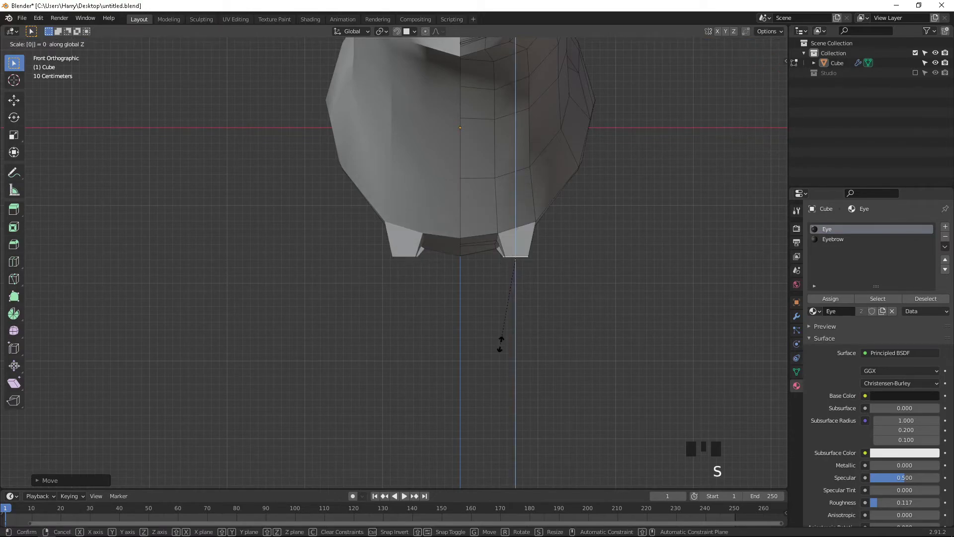
click(499, 345)
Step: Round the bottom faces of the leg stubs with LoopTools Circle and check the smoothed shape
scroll(499, 345, up, 2)
shift+middle_drag(514, 323, 512, 305)
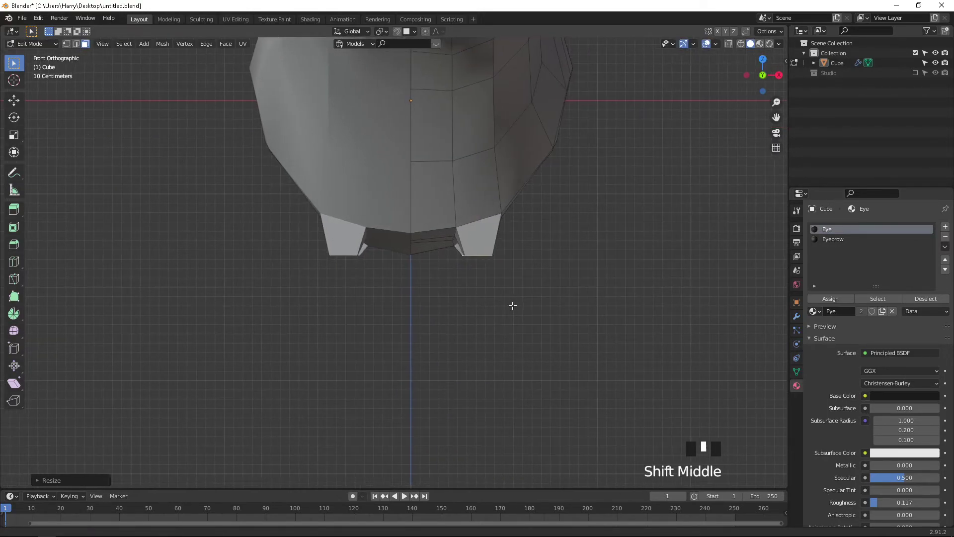
right_click(486, 249)
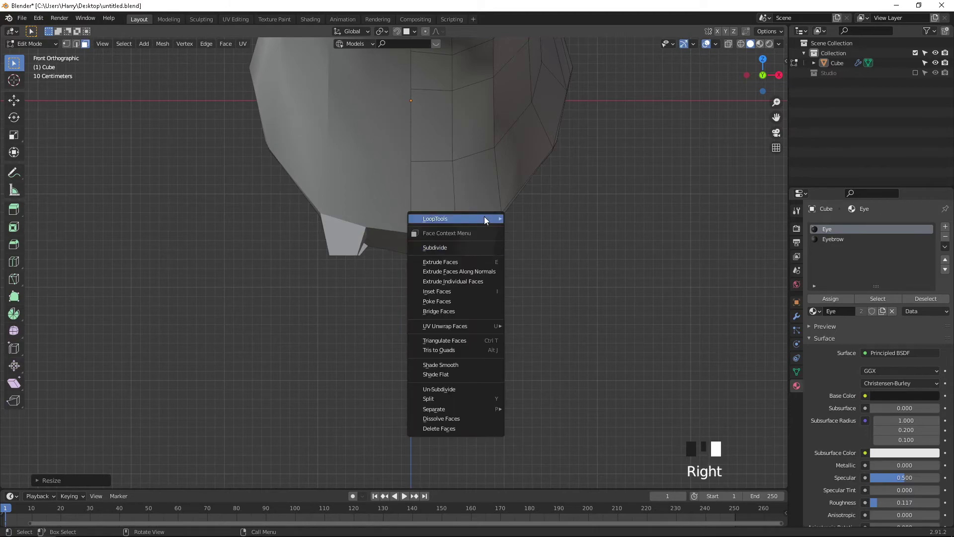
mouse_move(484, 217)
click(527, 227)
middle_drag(524, 228, 452, 249)
key(Tab)
key(Tab)
Step: Try scaling the rounded leg bottoms down uniformly to about 0.68 in front view, and undo the change
key(KP_1)
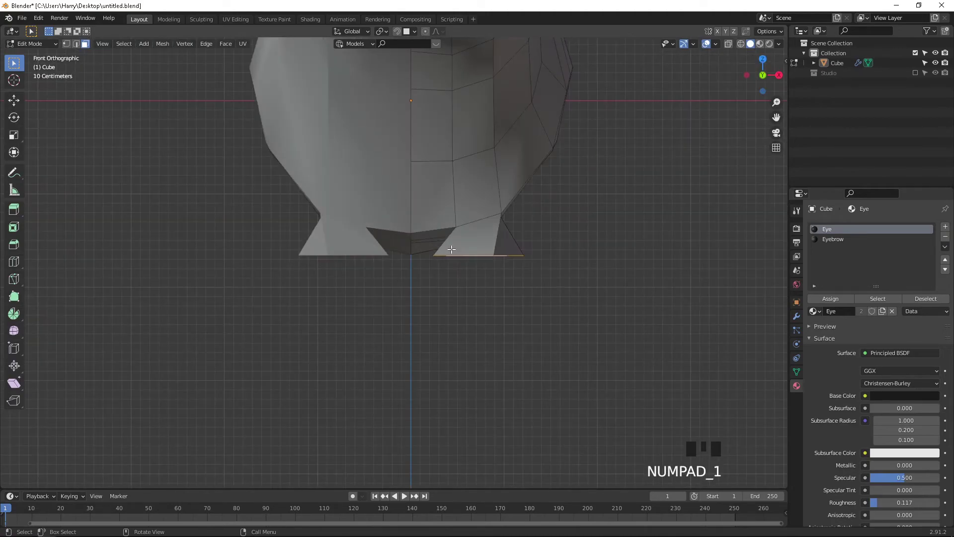
key(s)
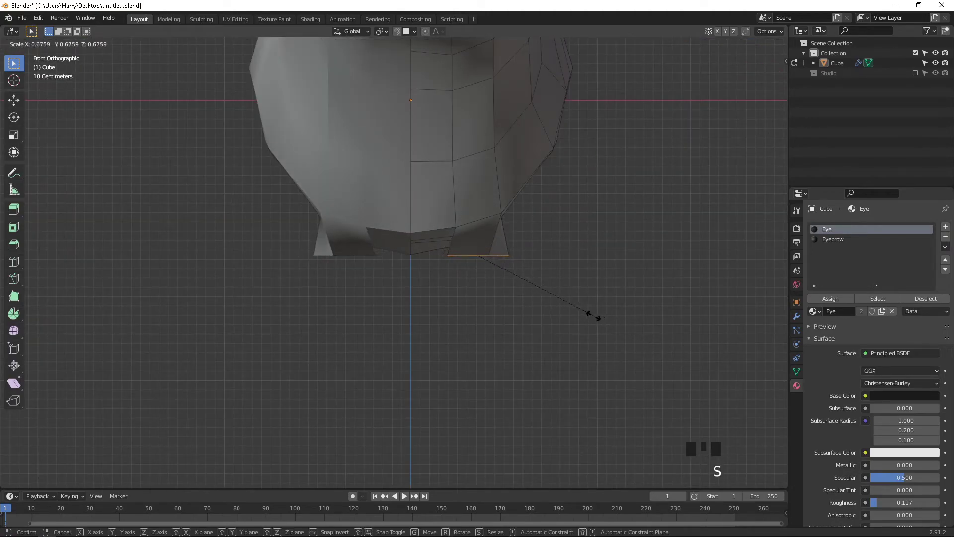
click(595, 317)
key(Tab)
mouse_move(595, 318)
middle_down()
mouse_move(562, 296)
mouse_move(426, 266)
mouse_move(432, 290)
mouse_move(485, 286)
mouse_move(518, 296)
mouse_move(353, 262)
mouse_move(383, 249)
middle_up()
key(ctrl+z)
key(ctrl+z)
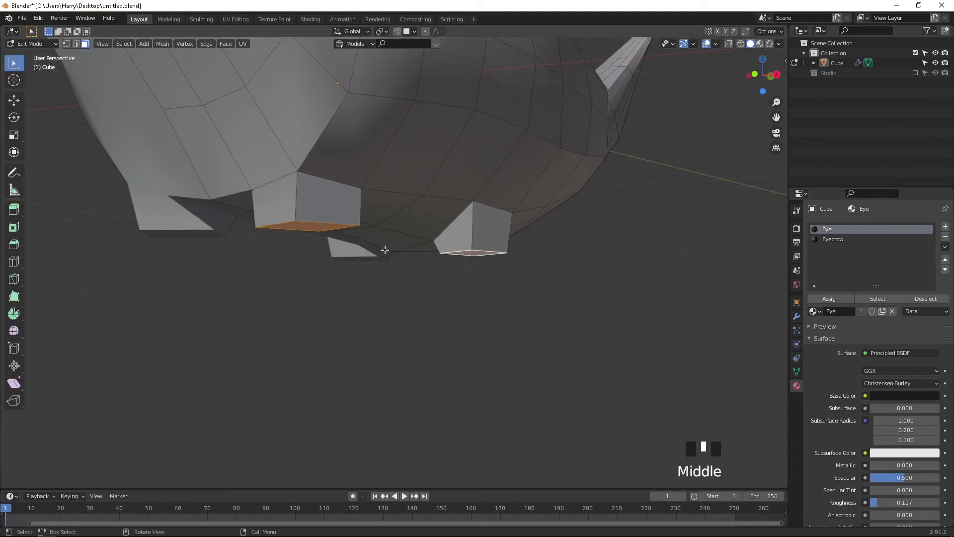
Step: Extrude the bottom faces of both leg stubs downward twice in front view to lengthen the legs
key(KP_3)
key(KP_1)
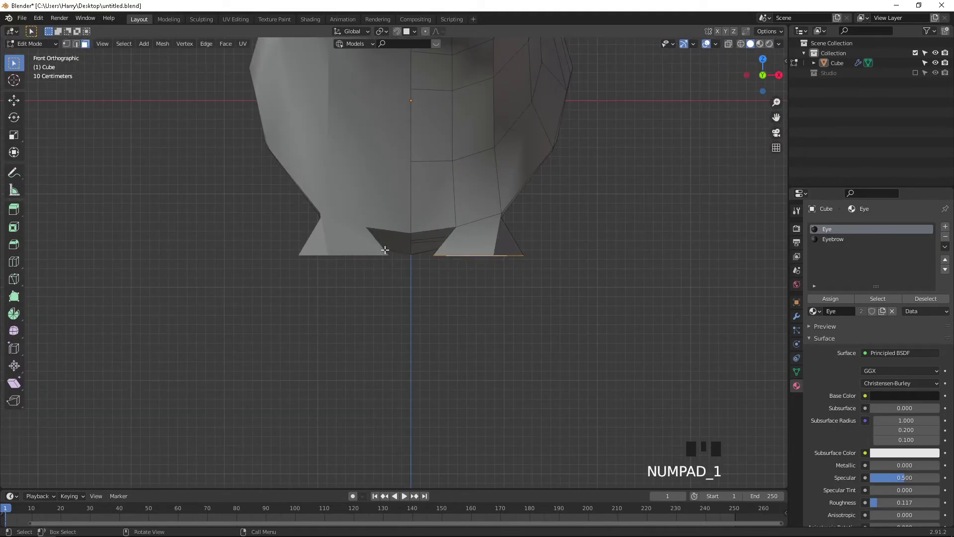
key(e)
click(391, 286)
key(e)
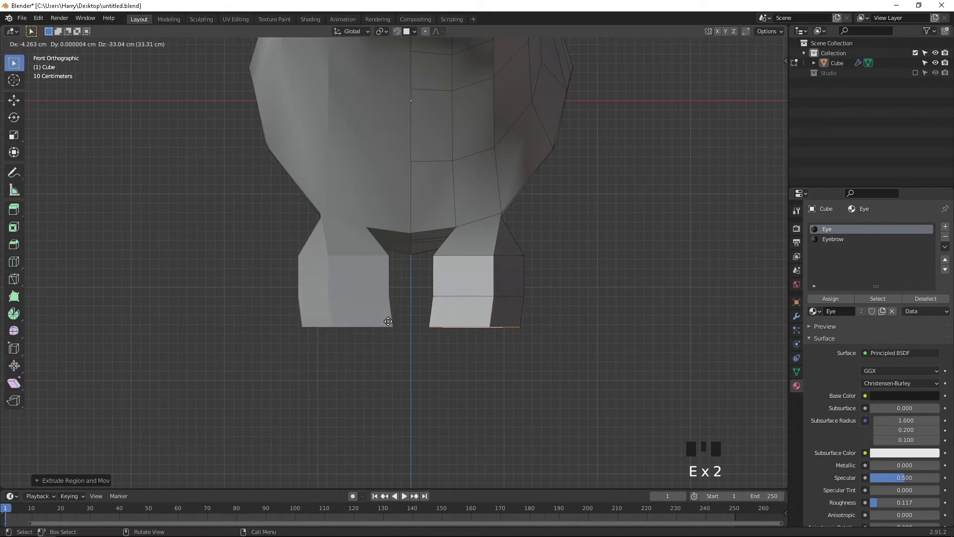
click(390, 337)
Step: Examine the smoothed legs and body in Object Mode from several angles
middle_drag(389, 337, 385, 249)
key(Tab)
scroll(367, 279, down, 4)
scroll(363, 275, up, 2)
middle_drag(365, 219, 330, 296)
key(ctrl+z)
key(Tab)
scroll(238, 251, down, 3)
middle_drag(238, 252, 324, 260)
scroll(313, 267, up, 3)
scroll(397, 350, up, 2)
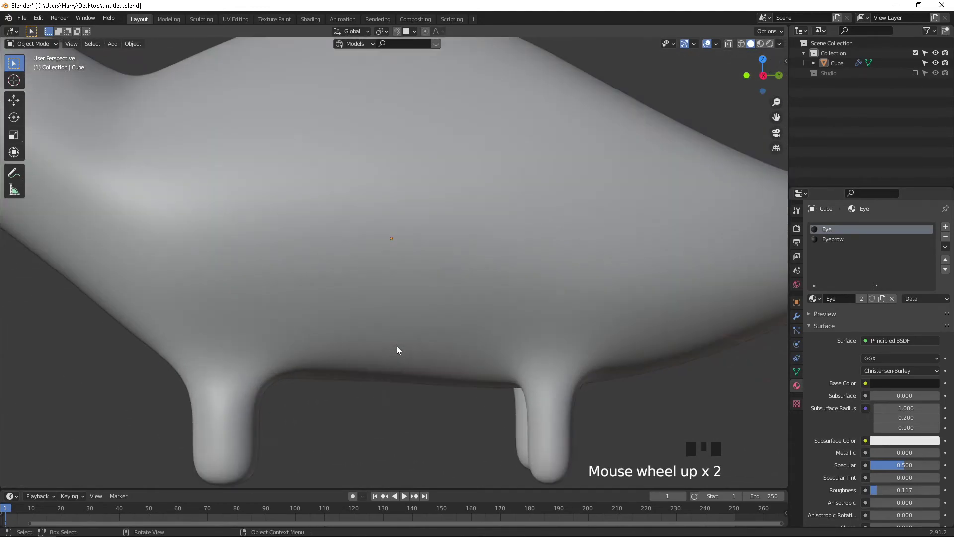
Step: Delete all vertices of the extruded rear leg below the body, leaving an open hole in the underside
key(Tab)
shift+middle_drag(434, 365, 447, 294)
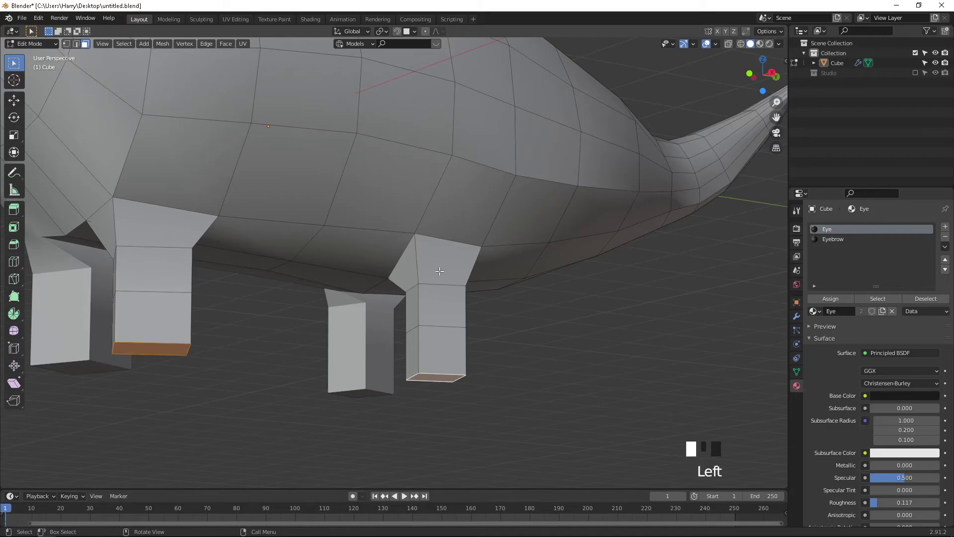
click(439, 271)
middle_drag(428, 268, 425, 266)
key(1)
click(423, 277)
key(shift+z)
shift+click(462, 286)
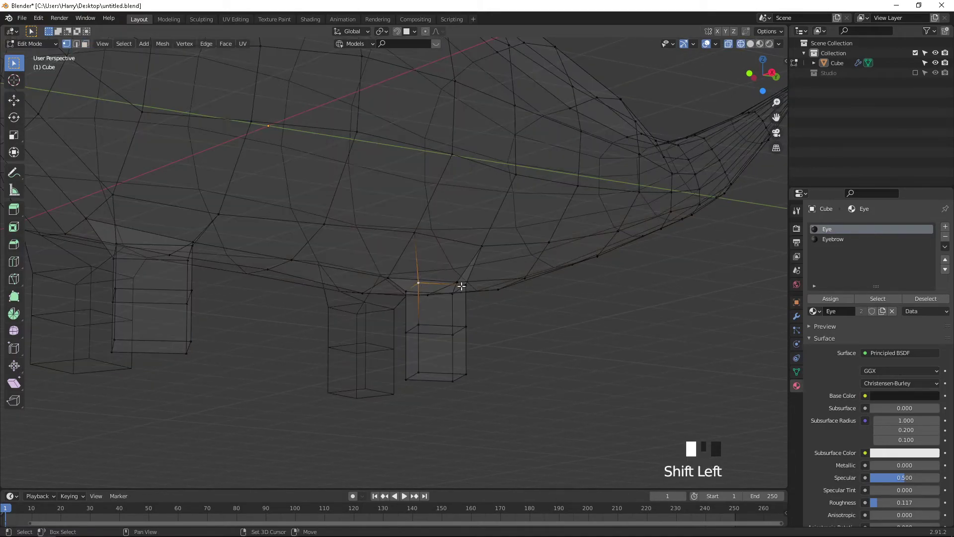
shift+click(446, 299)
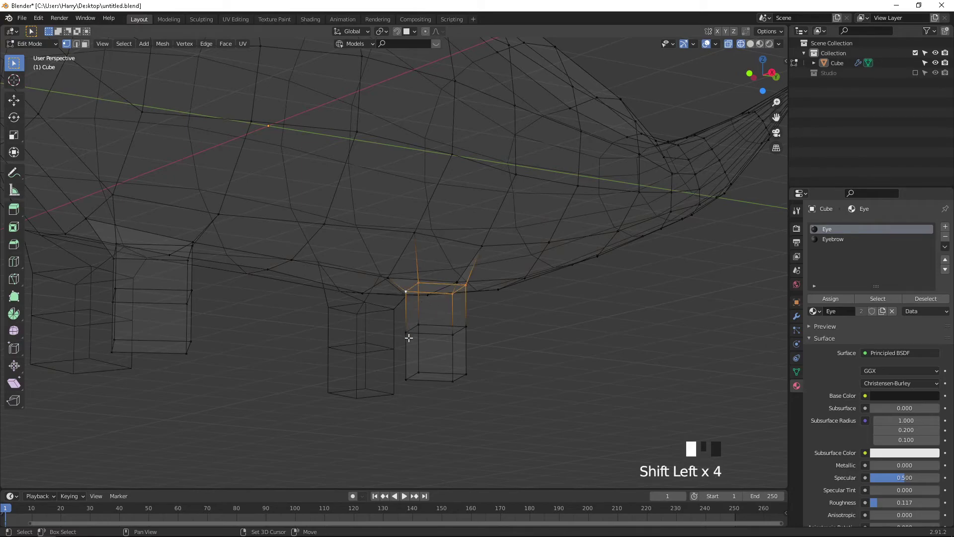
shift+click(470, 328)
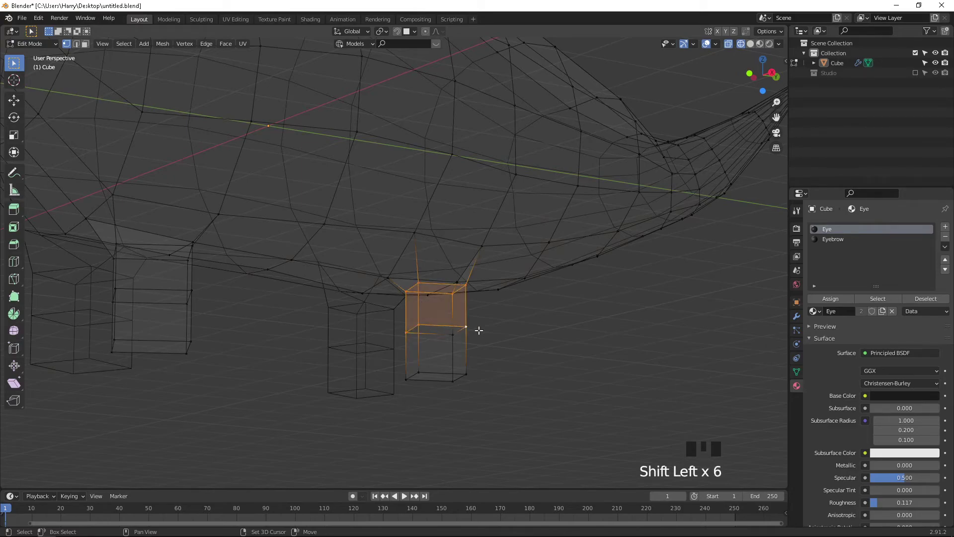
shift+click(422, 373)
shift+click(407, 378)
shift+click(458, 384)
shift+click(455, 331)
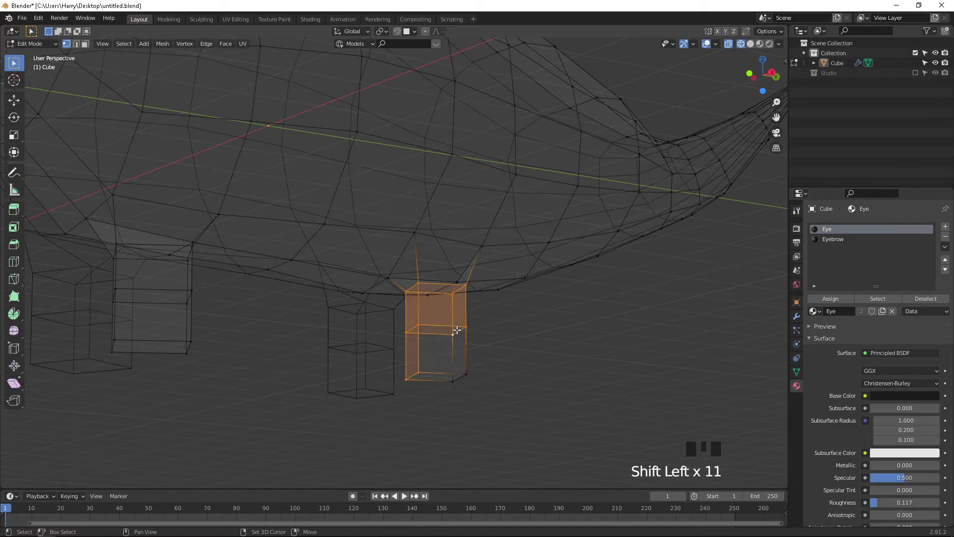
shift+click(463, 334)
shift+click(450, 386)
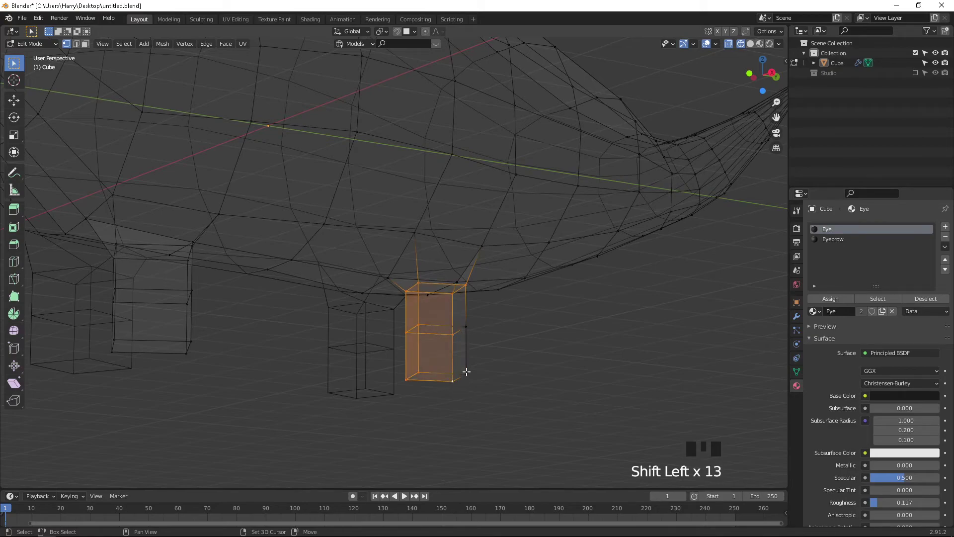
shift+click(470, 326)
key(x)
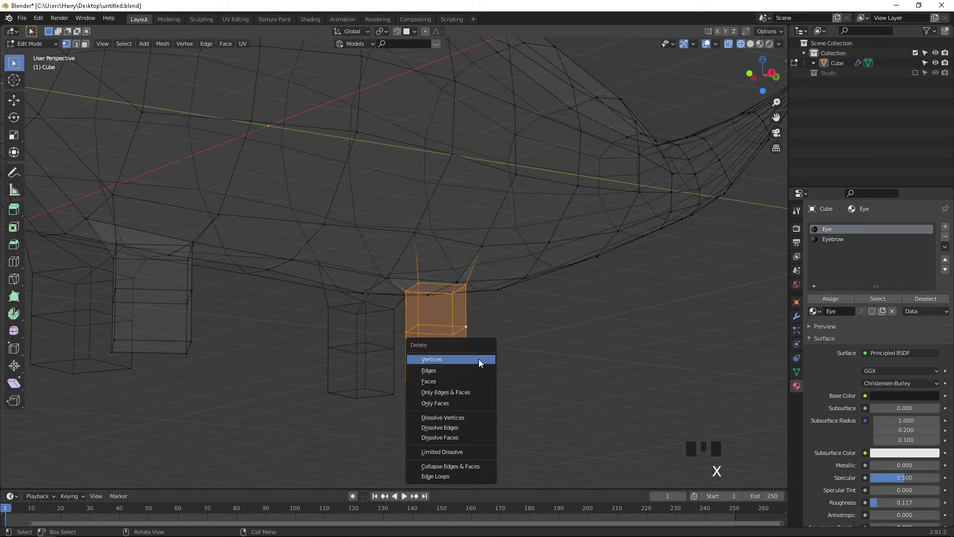
click(479, 361)
Step: Duplicate the front leg together with its flared top ring and move the copy along Y to the rear hole
shift+middle_drag(457, 264, 437, 320)
key(shift+z)
shift+middle_drag(336, 333, 271, 313)
click(305, 319)
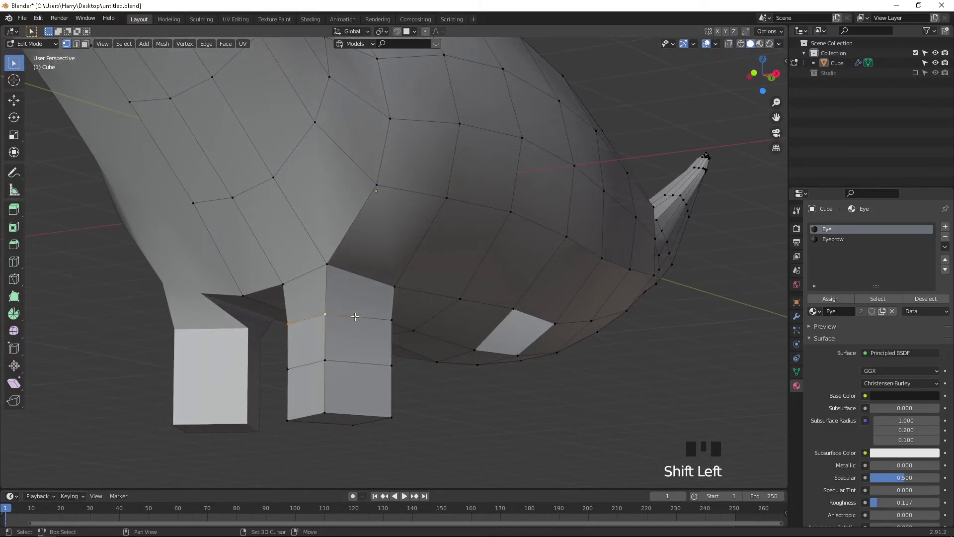
shift+click(383, 316)
shift+middle_drag(322, 331, 391, 321)
shift+click(355, 363)
shift+click(404, 355)
middle_drag(441, 357, 301, 375)
shift+click(182, 392)
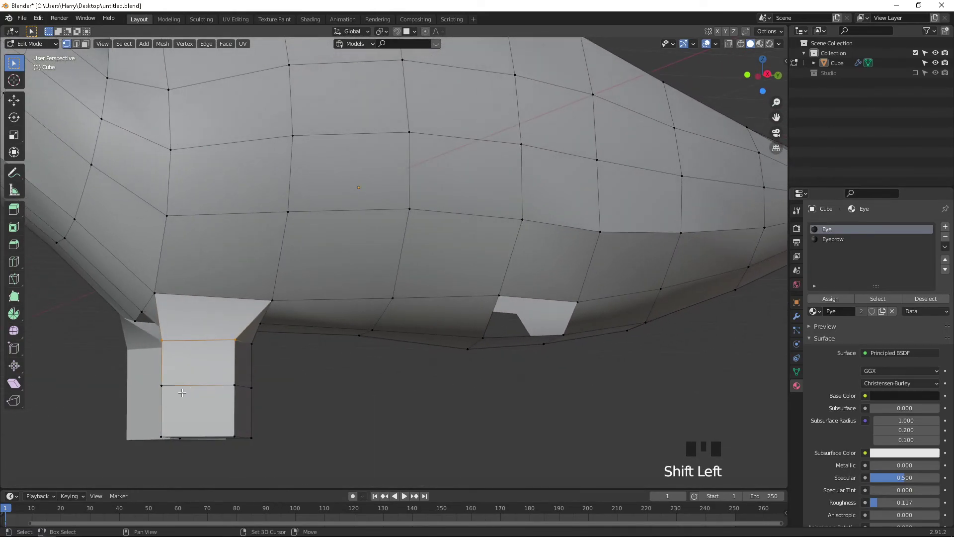
shift+click(231, 384)
middle_drag(231, 384, 393, 364)
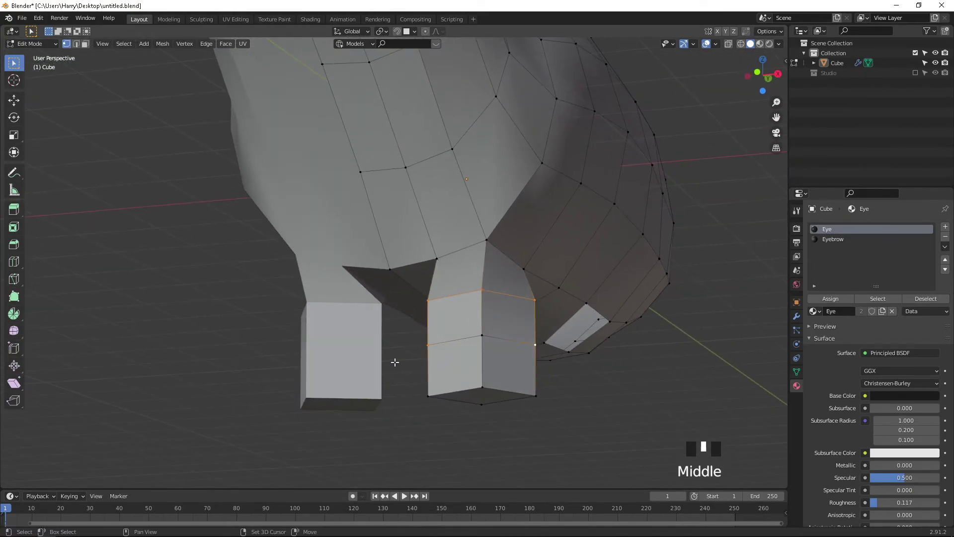
shift+click(483, 346)
shift+click(440, 392)
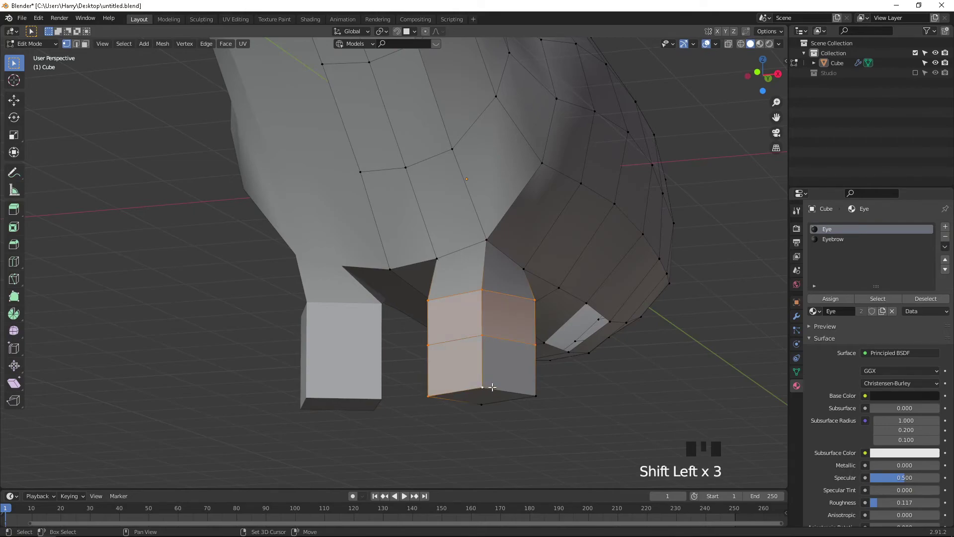
shift+click(484, 408)
middle_drag(544, 395, 190, 383)
shift+click(164, 360)
shift+click(162, 398)
middle_drag(240, 401, 241, 381)
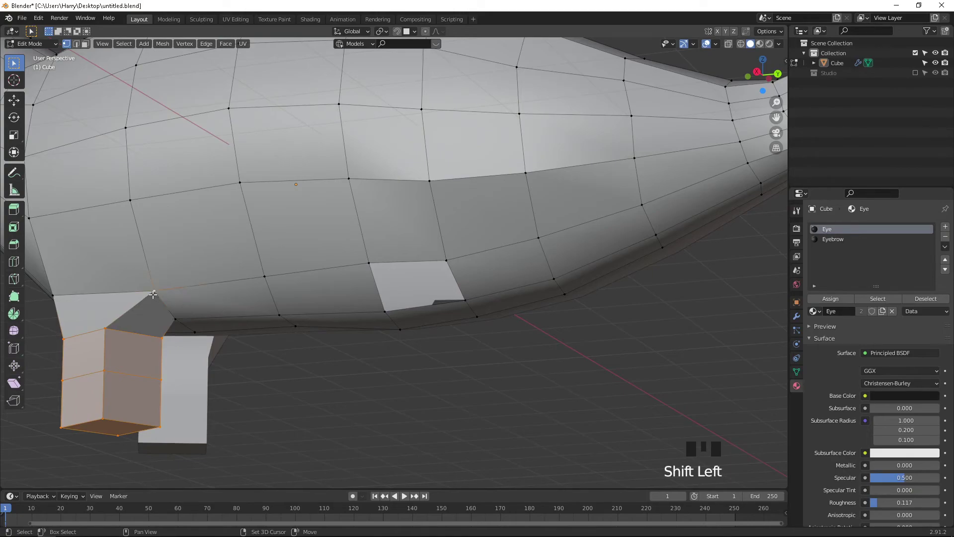
middle_drag(128, 307, 230, 319)
shift+click(354, 295)
shift+click(324, 307)
scroll(450, 354, down, 2)
middle_drag(449, 353, 465, 397)
shift+click(368, 369)
key(KP_3)
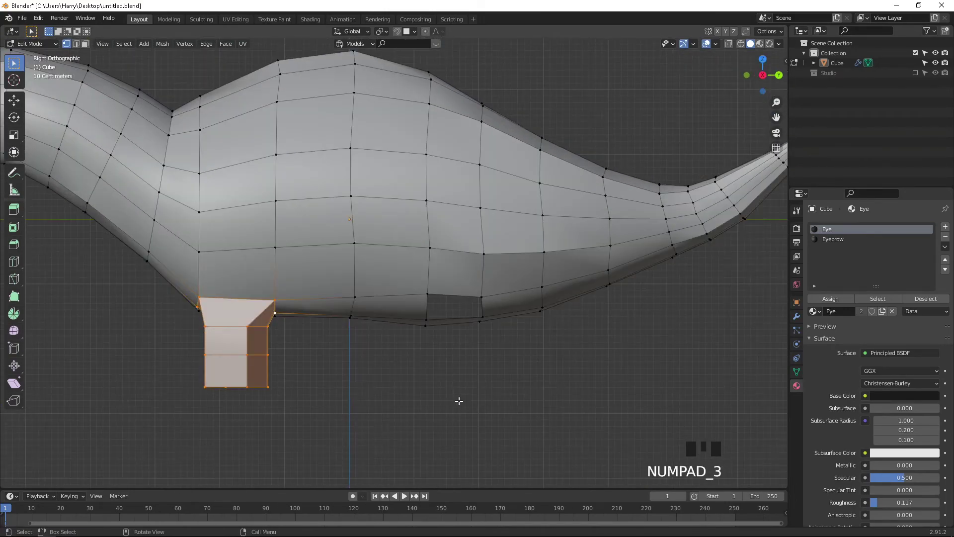
key(shift+d)
key(y)
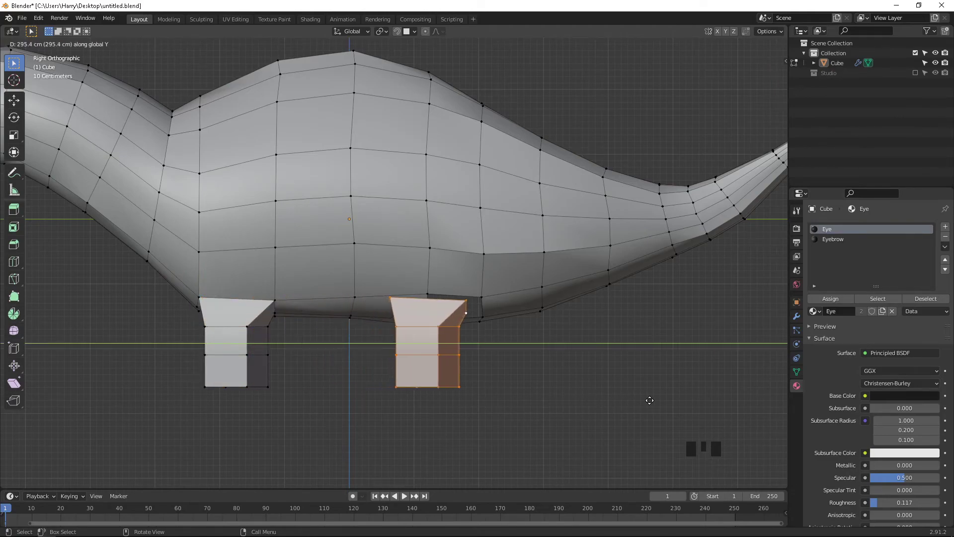
click(678, 390)
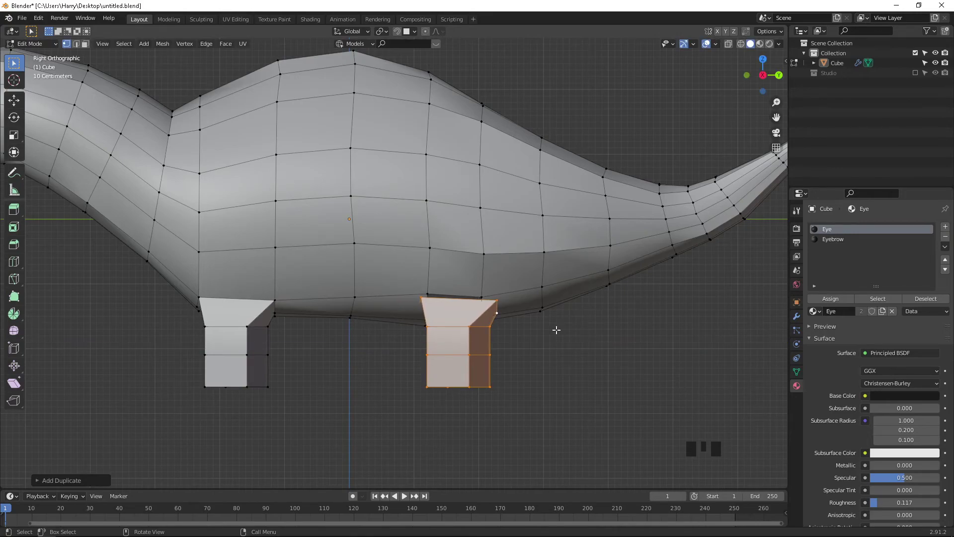
Step: Select the outer front vertex of the rear hole and set the snap target to Vertex
scroll(556, 330, up, 1)
scroll(551, 332, up, 2)
middle_drag(540, 321, 564, 325)
scroll(565, 326, up, 2)
shift+middle_drag(639, 373, 496, 286)
click(473, 290)
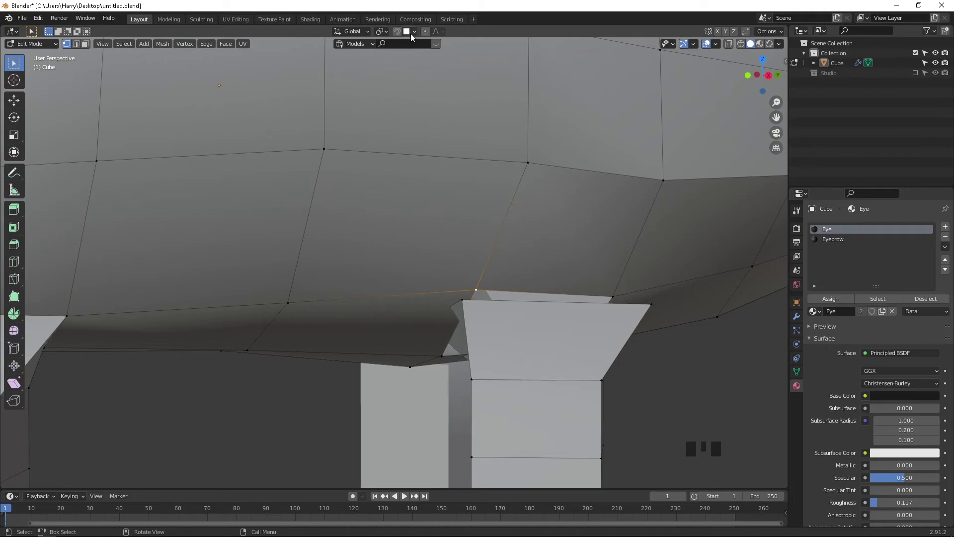
double_click(398, 31)
click(415, 31)
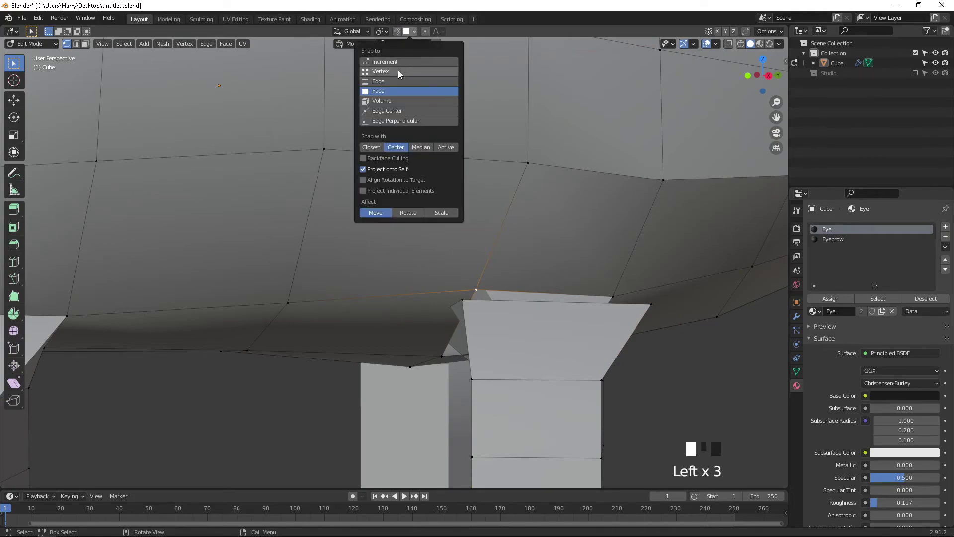
click(398, 71)
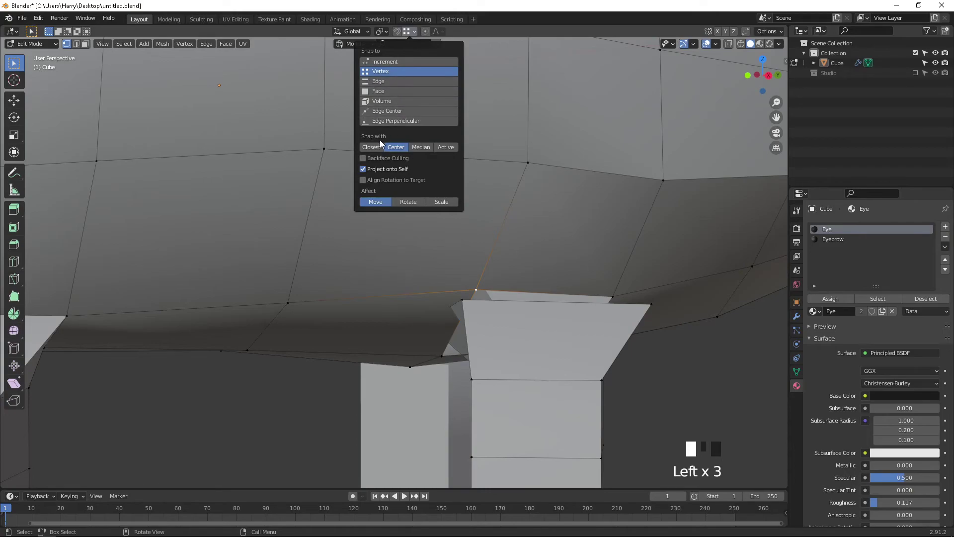
click(386, 30)
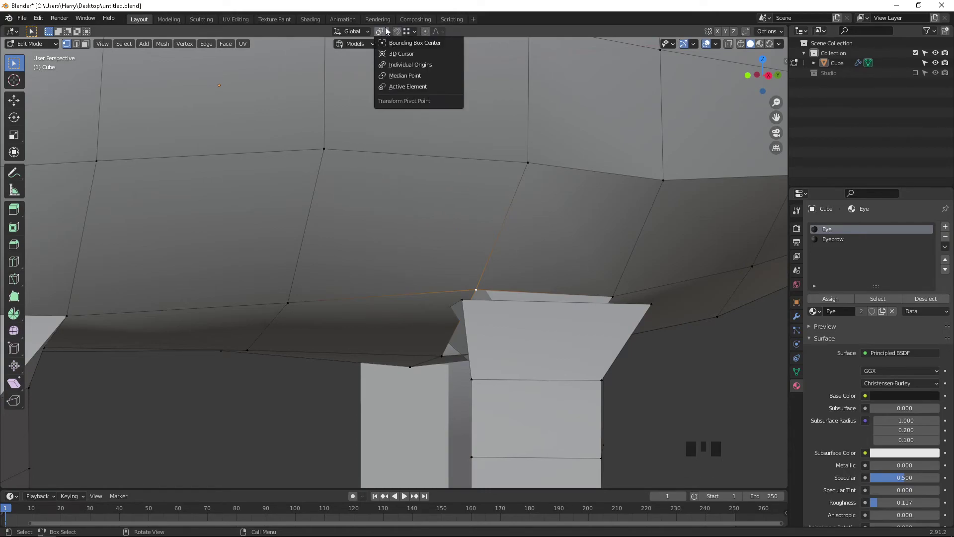
click(397, 31)
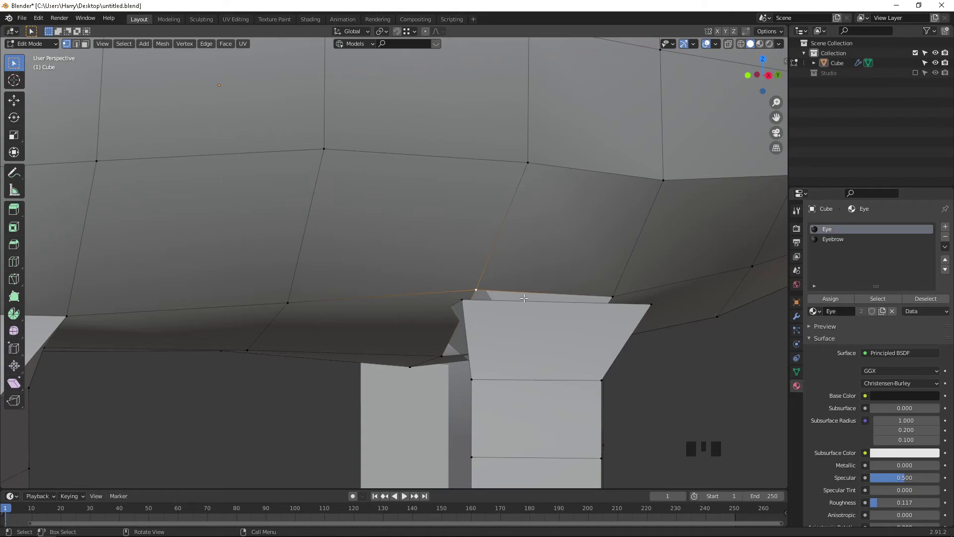
Step: Snap the two outer vertices of the rear hole onto the matching top corners of the duplicated leg
key(g)
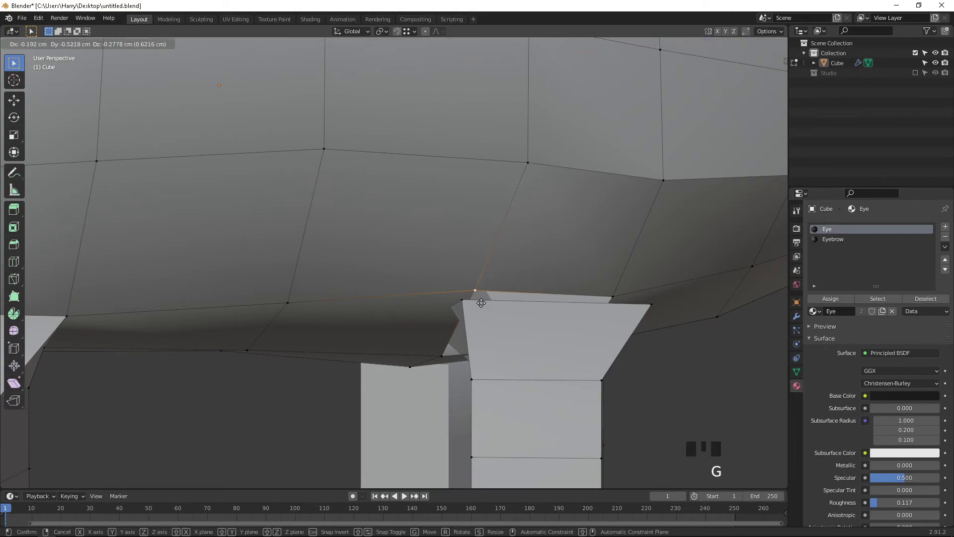
click(470, 302)
middle_drag(600, 334, 562, 332)
click(504, 309)
key(g)
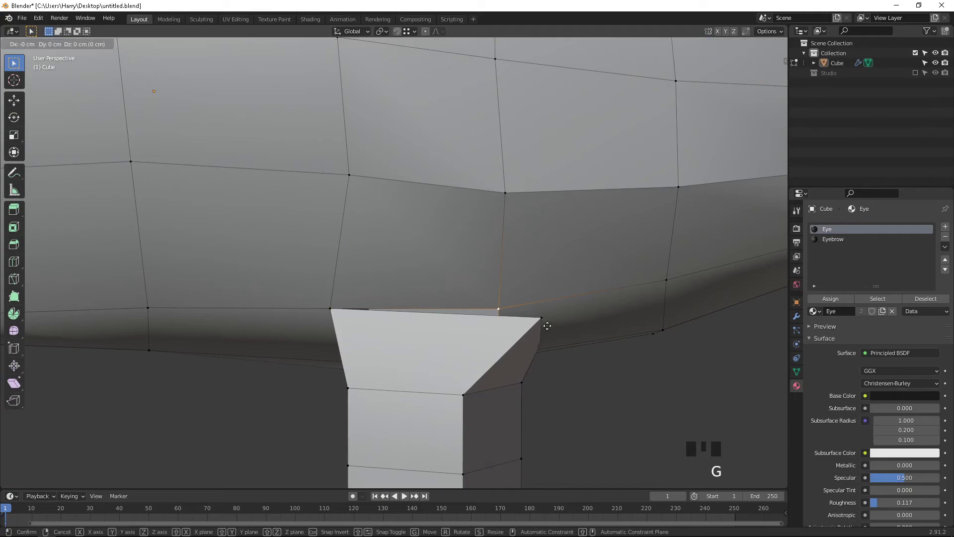
click(545, 324)
Step: Snap the two inner vertices of the rear hole onto the duplicated leg's inner top corners and check the smoothed shape
middle_drag(549, 326, 463, 328)
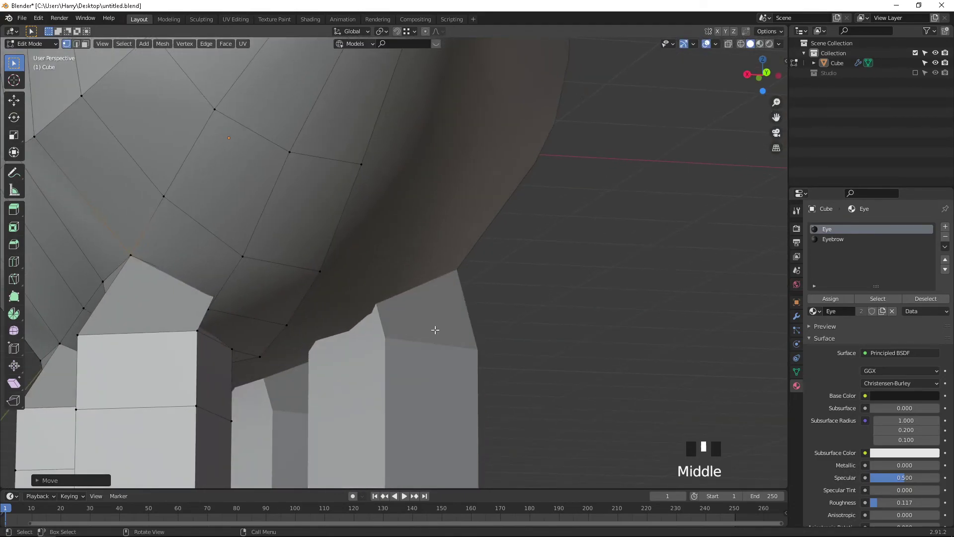
middle_drag(202, 300, 301, 323)
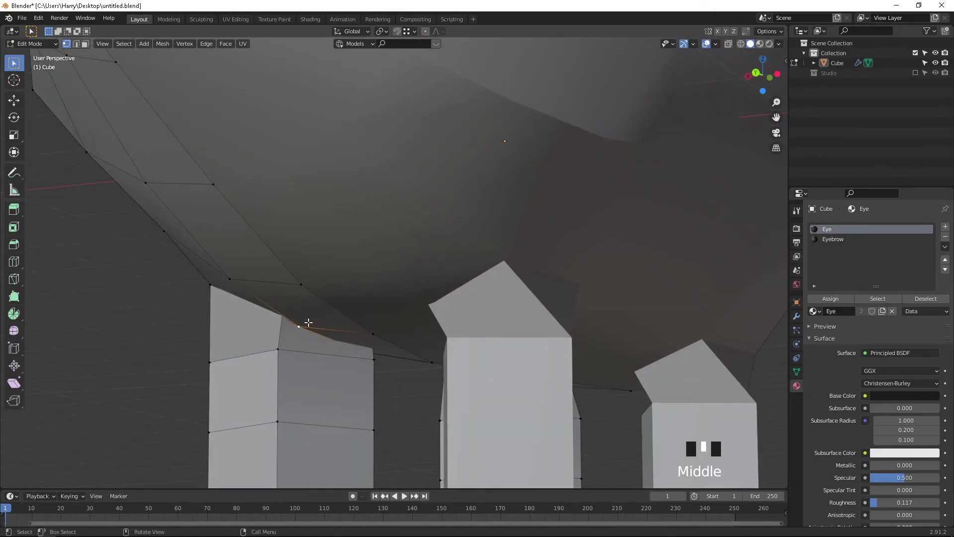
key(g)
middle_drag(318, 318, 367, 331)
scroll(376, 343, up, 3)
click(368, 397)
key(shift+z)
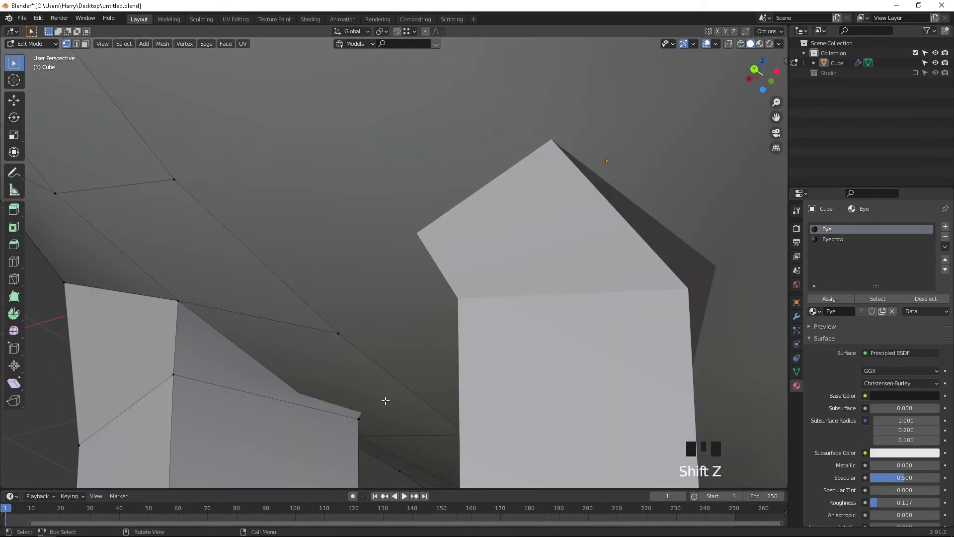
middle_drag(402, 411, 619, 426)
middle_drag(453, 377, 407, 372)
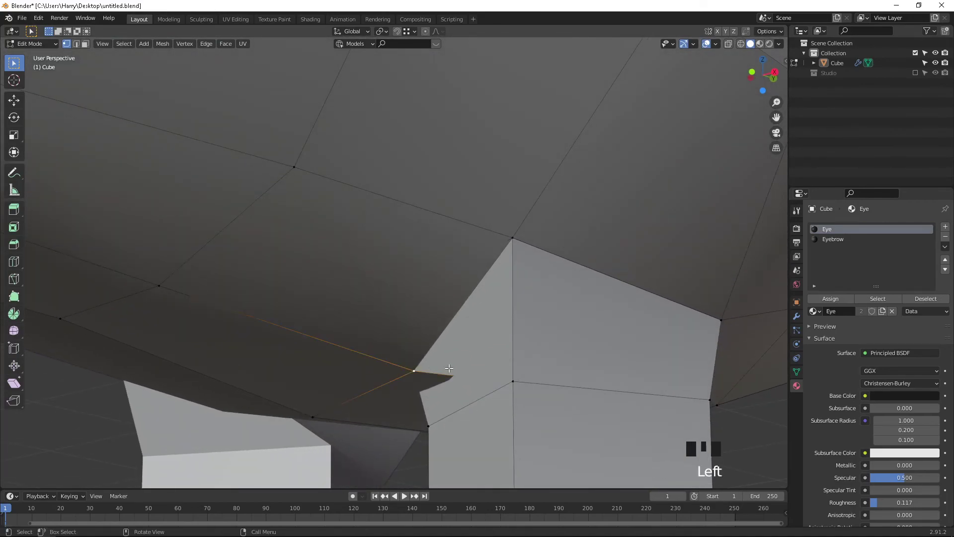
key(g)
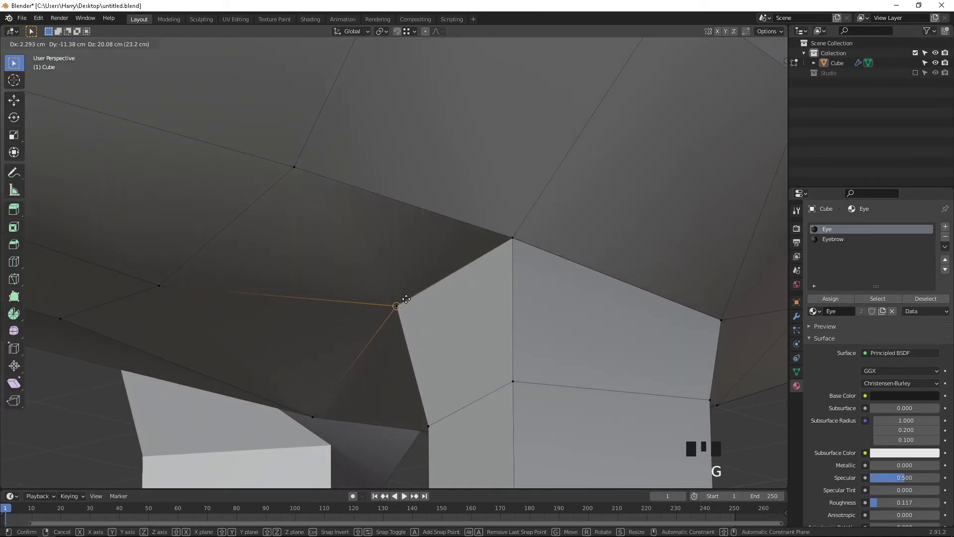
click(427, 309)
scroll(428, 309, down, 2)
middle_drag(468, 319, 396, 370)
scroll(479, 338, down, 2)
key(Tab)
scroll(529, 283, down, 4)
key(Tab)
Step: Merge the overlapping body and leg vertices at the rear leg's inner front corner using At Center
scroll(442, 319, up, 4)
middle_drag(441, 320, 472, 300)
scroll(471, 301, up, 1)
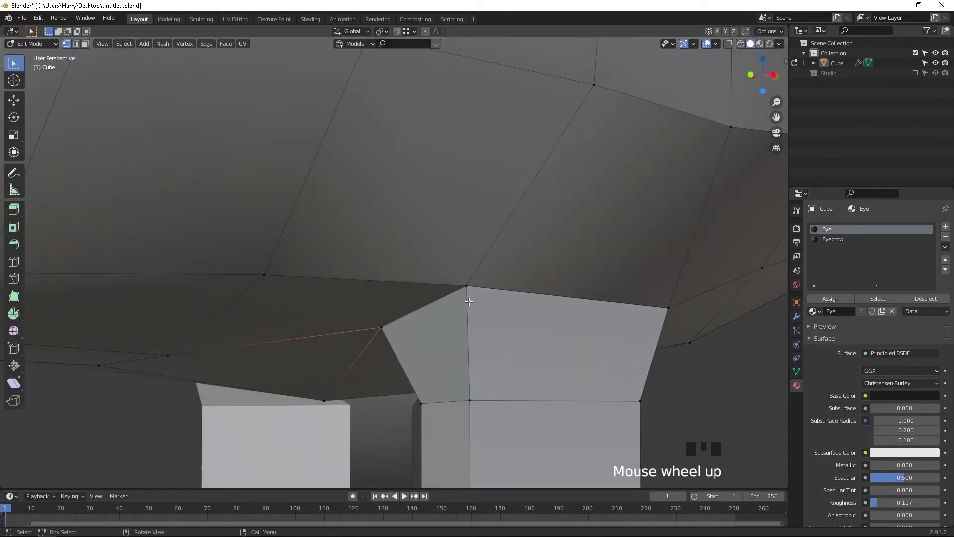
key(shift+z)
click(384, 329)
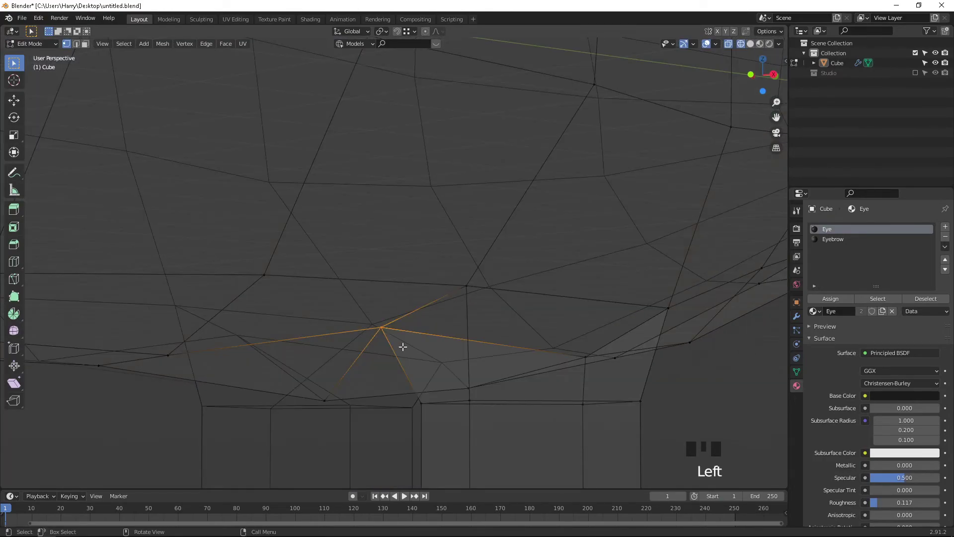
mouse_move(400, 346)
middle_down()
mouse_move(358, 345)
mouse_move(408, 334)
middle_up()
key(m)
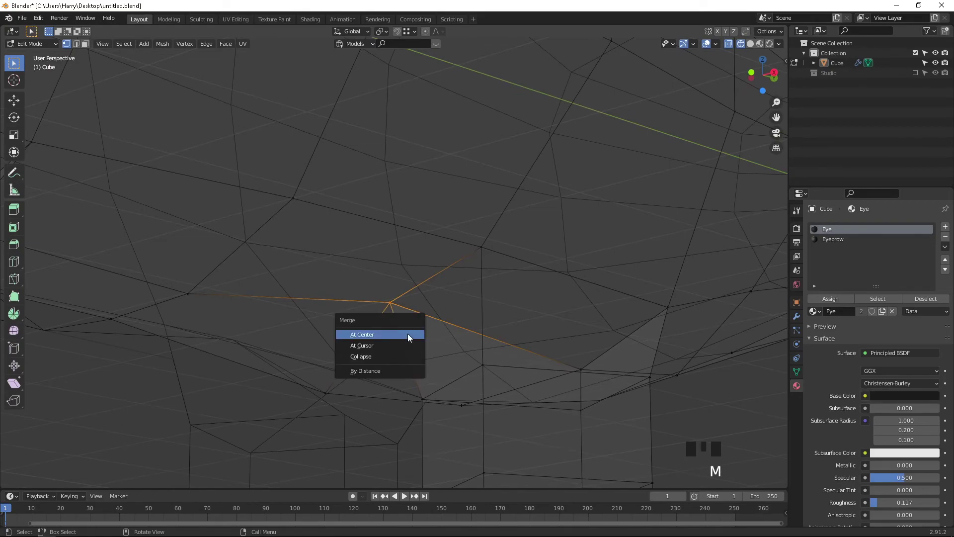
click(407, 333)
Step: Merge the overlapping body and leg vertices at the rear leg's remaining top corners using At Center
click(480, 244)
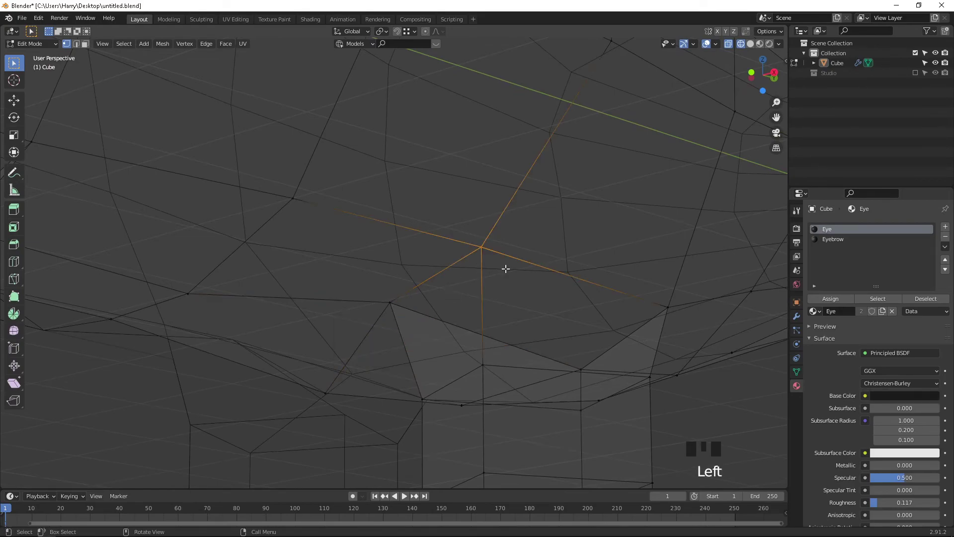
key(m)
click(506, 269)
shift+middle_drag(505, 266, 494, 294)
drag(510, 291, 548, 307)
key(m)
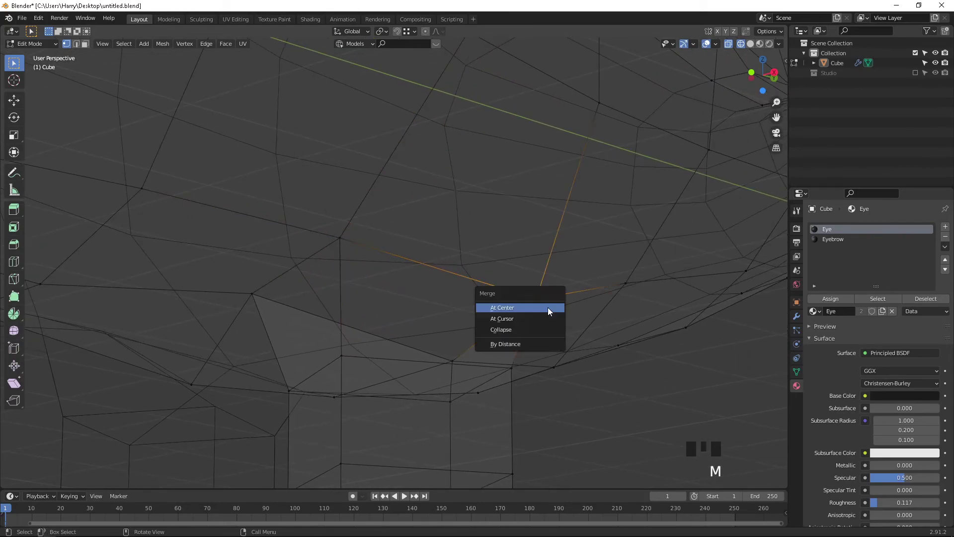
middle_click(542, 345)
middle_drag(543, 345, 469, 341)
drag(468, 325, 515, 351)
key(m)
click(513, 348)
Step: Inspect the merged rear leg joint in wireframe, solid and smoothed views, and return to Edit Mode
middle_drag(491, 380, 432, 380)
key(shift+z)
mouse_move(517, 392)
middle_down()
mouse_move(509, 385)
mouse_move(538, 400)
middle_up()
key(shift+z)
click(509, 391)
key(Tab)
key(shift+z)
mouse_move(425, 362)
middle_down()
mouse_move(528, 369)
mouse_move(628, 348)
mouse_move(707, 318)
mouse_move(735, 253)
mouse_move(457, 382)
mouse_move(479, 416)
middle_up()
scroll(371, 366, down, 7)
middle_drag(370, 366, 423, 306)
scroll(368, 312, up, 4)
scroll(492, 293, up, 2)
scroll(533, 310, down, 1)
key(Tab)
scroll(538, 310, up, 1)
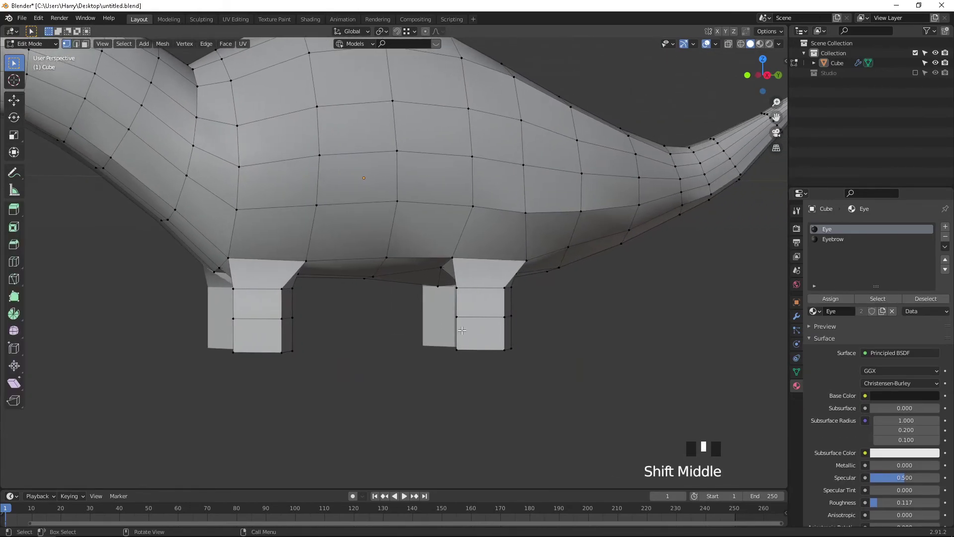
scroll(499, 351, up, 2)
key(ctrl+r)
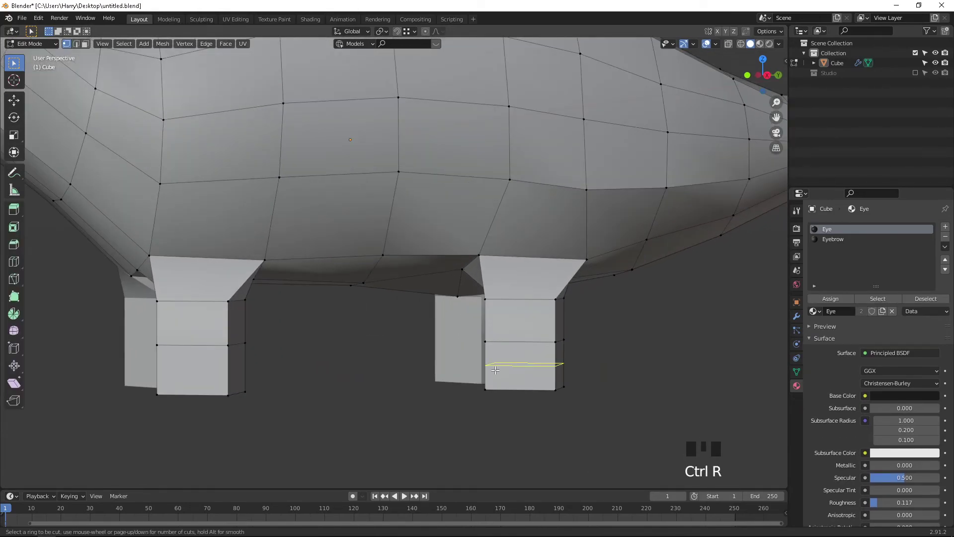
click(495, 371)
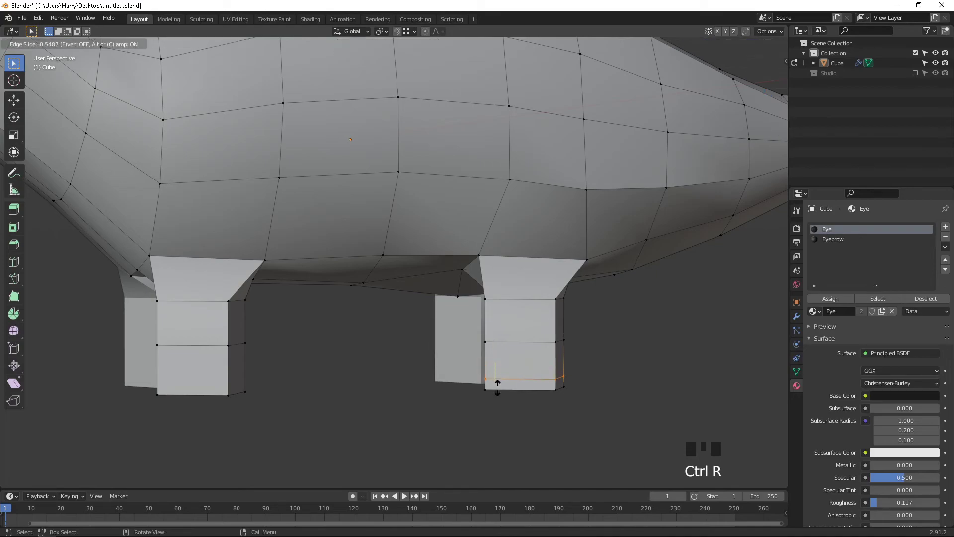
click(498, 382)
scroll(498, 383, up, 2)
middle_drag(497, 383, 425, 395)
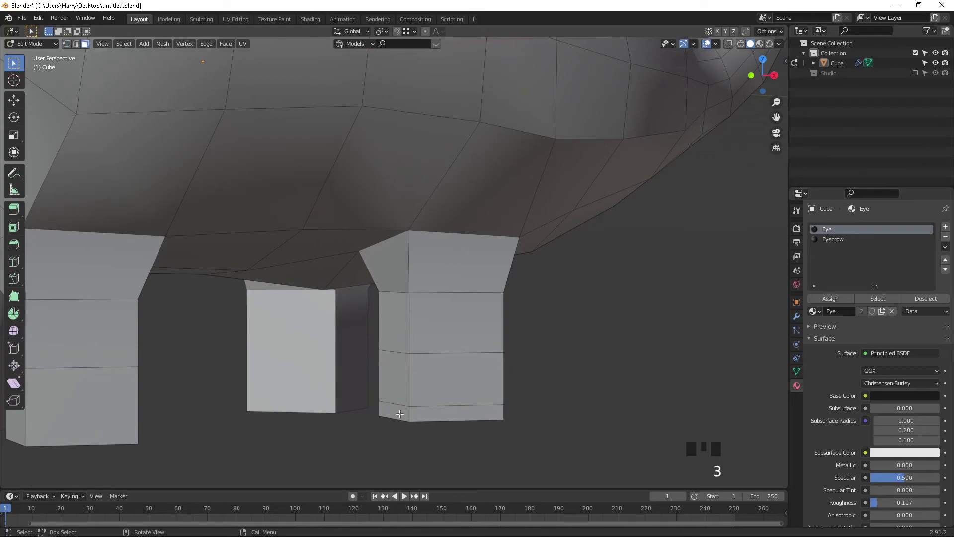
shift+click(450, 415)
middle_drag(450, 415, 359, 386)
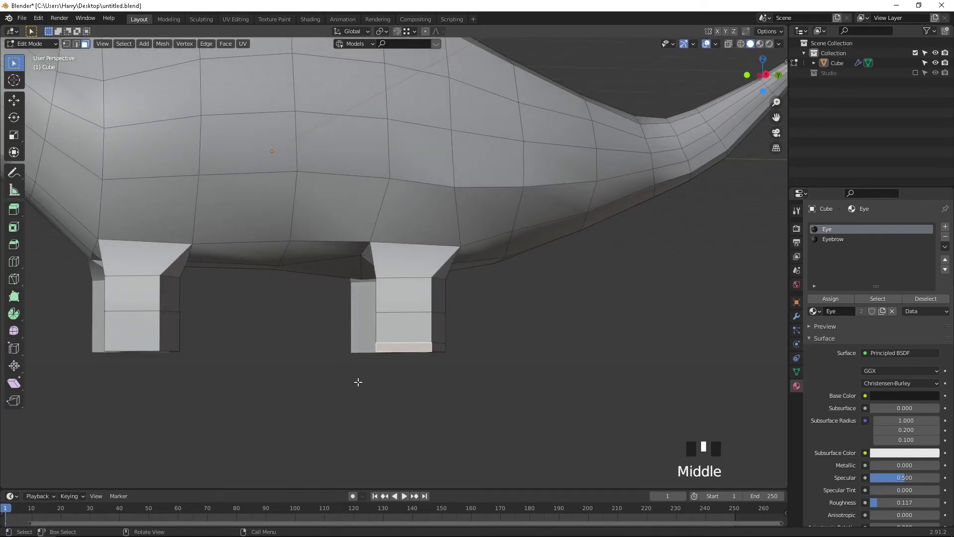
middle_drag(144, 345, 380, 377)
key(ctrl+z)
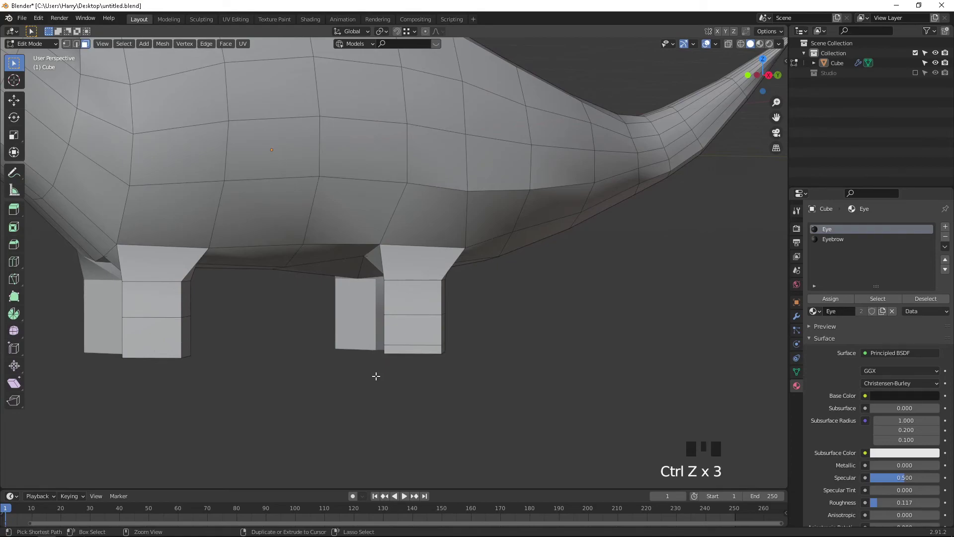
Step: Add a centred loop cut around the lowest segment of the front leg and of the rear leg
key(ctrl+r)
click(173, 343)
click(174, 343)
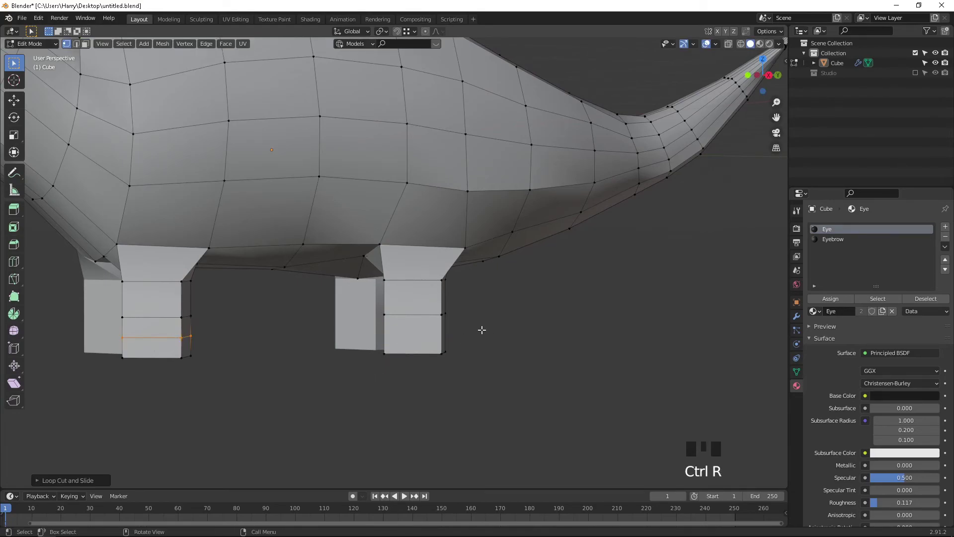
key(ctrl+r)
click(402, 333)
click(402, 333)
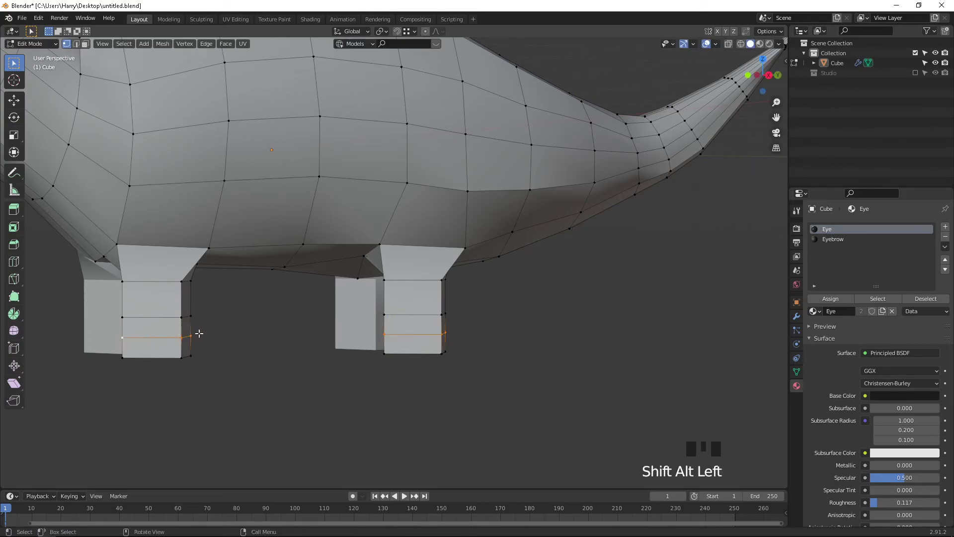
Step: Lower the new edge loops of both legs together along Z, close to the bottom of the legs
shift+middle_drag(190, 340, 308, 374)
shift+middle_drag(641, 398, 466, 324)
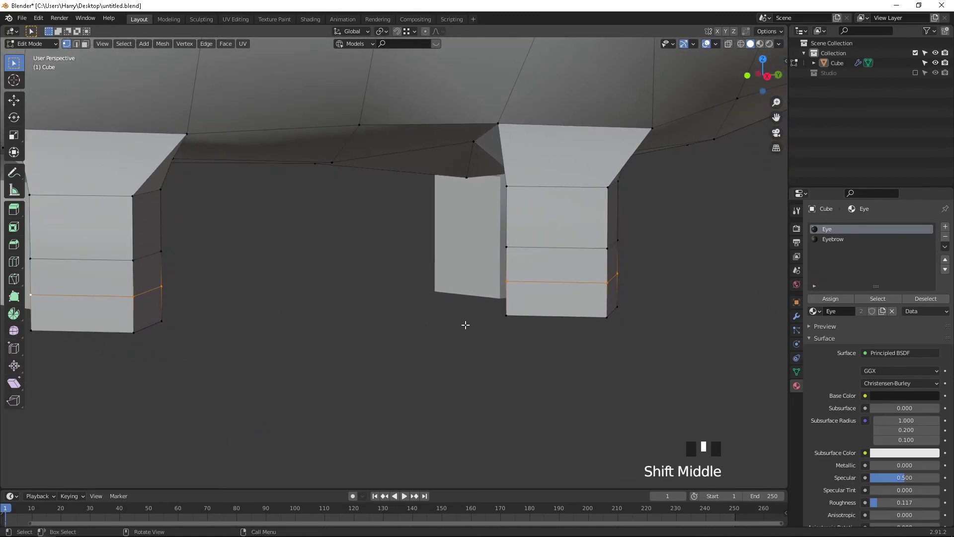
key(g)
key(z)
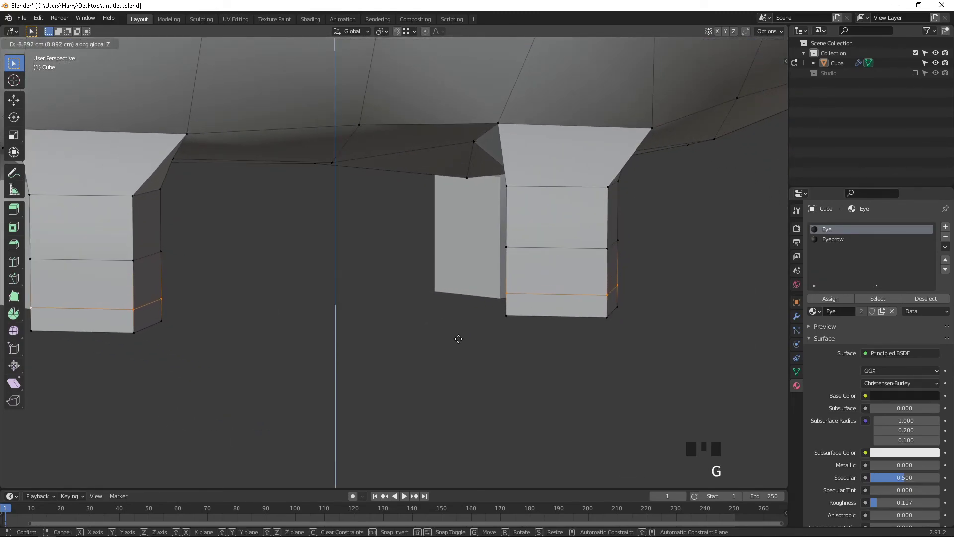
click(459, 342)
Step: Extrude the narrow outer and front faces at the bottom of both legs forward and outward to form feet
key(3)
click(524, 318)
middle_drag(525, 319, 546, 296)
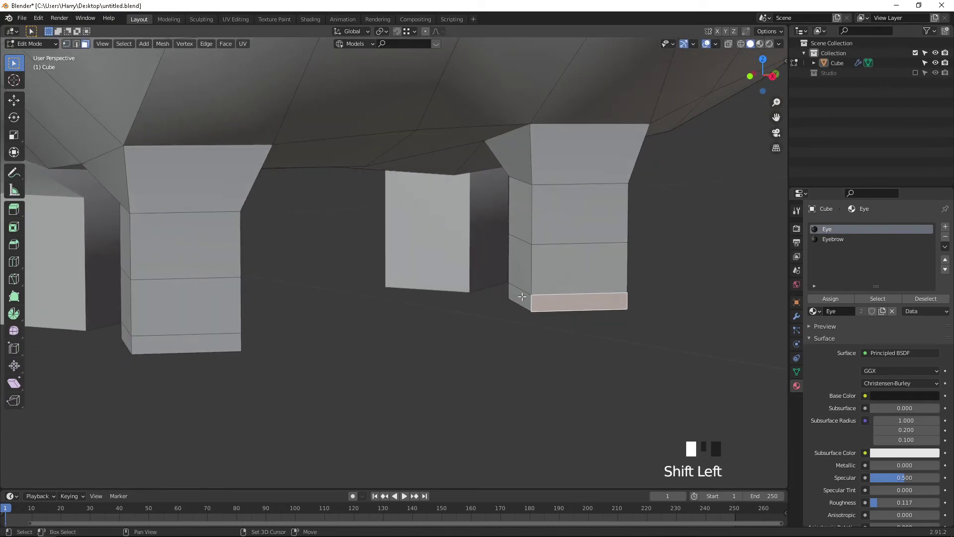
shift+click(522, 297)
shift+click(155, 345)
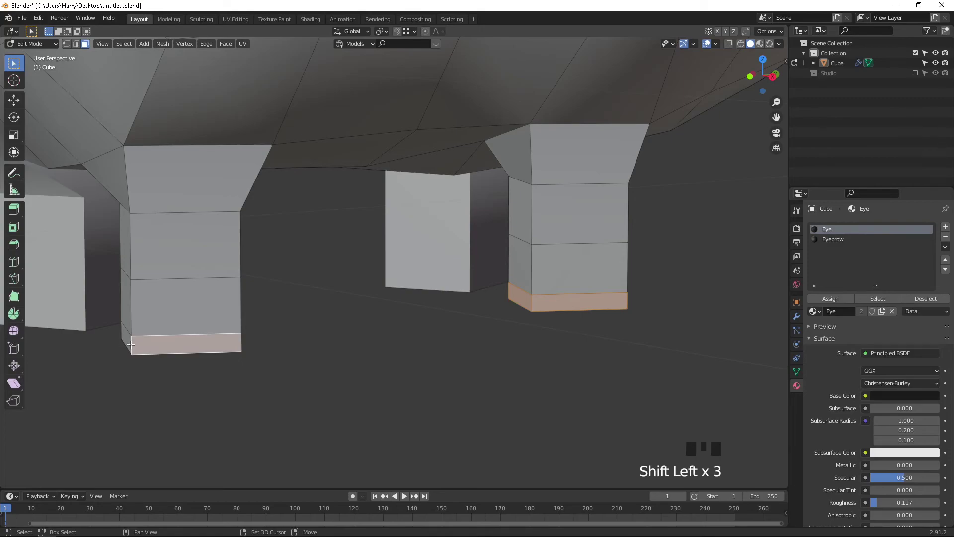
scroll(562, 339, down, 2)
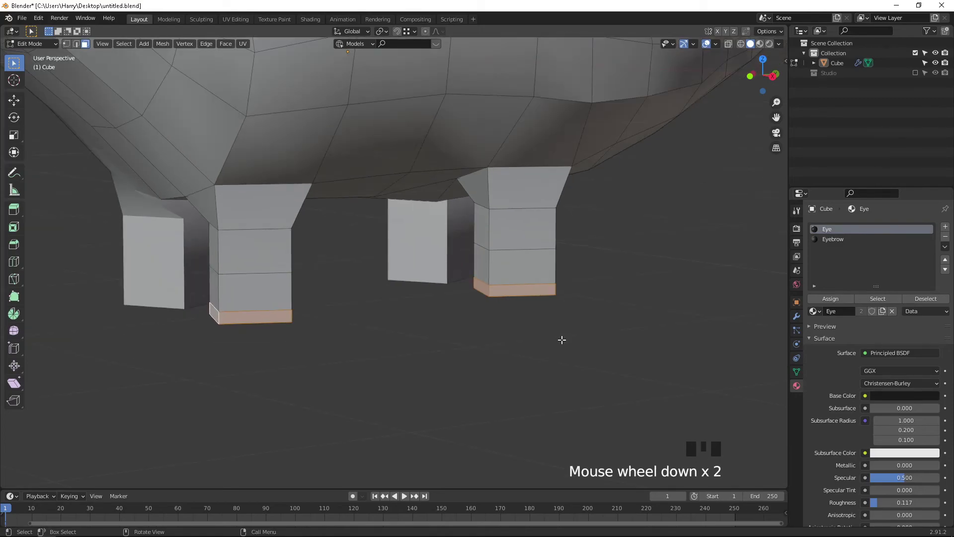
middle_drag(563, 339, 532, 345)
key(KP_3)
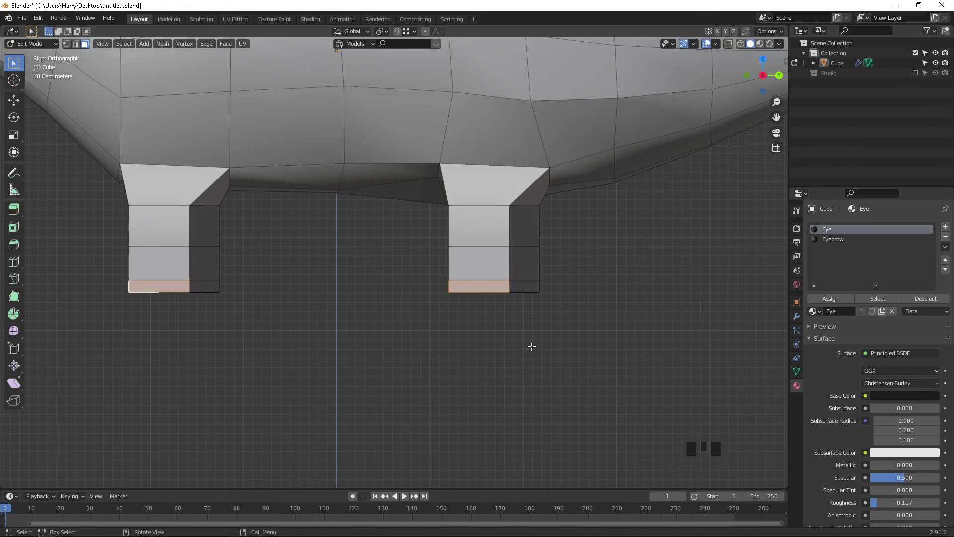
key(e)
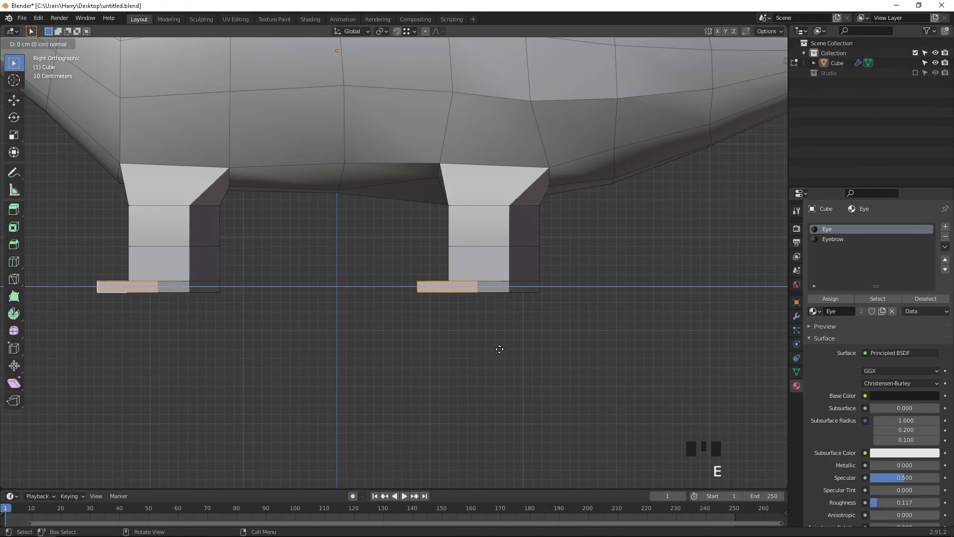
right_click(500, 349)
scroll(498, 343, down, 3)
middle_drag(498, 341, 560, 320)
key(Tab)
scroll(455, 294, up, 2)
scroll(466, 275, up, 2)
Step: Raise the outer front ankle vertex of both legs along Z to slope the tops of the feet
key(Tab)
scroll(480, 277, up, 2)
key(1)
click(573, 296)
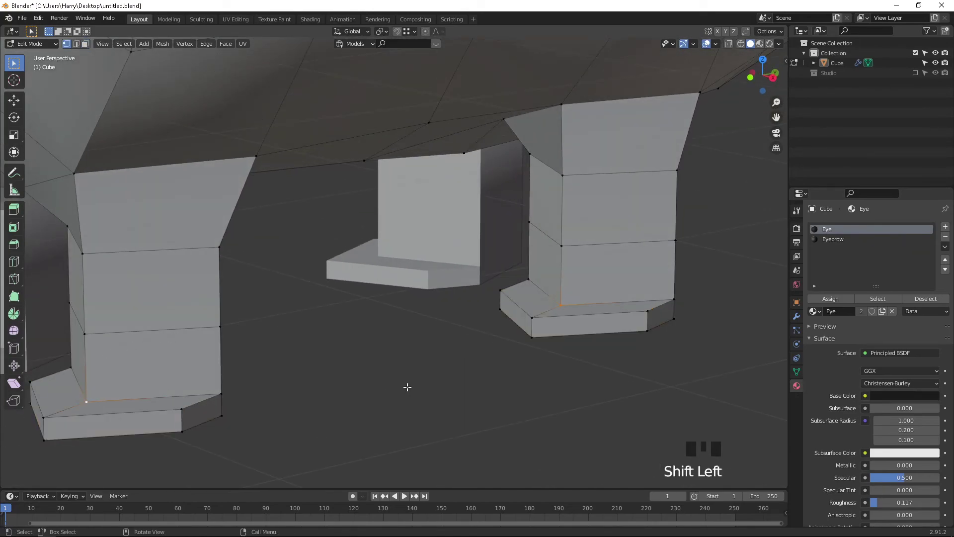
key(g)
key(z)
click(413, 359)
Step: Raise the same ankle vertices about 2.6 cm further along Z and check the smoothed feet
middle_drag(547, 318, 500, 306)
key(Tab)
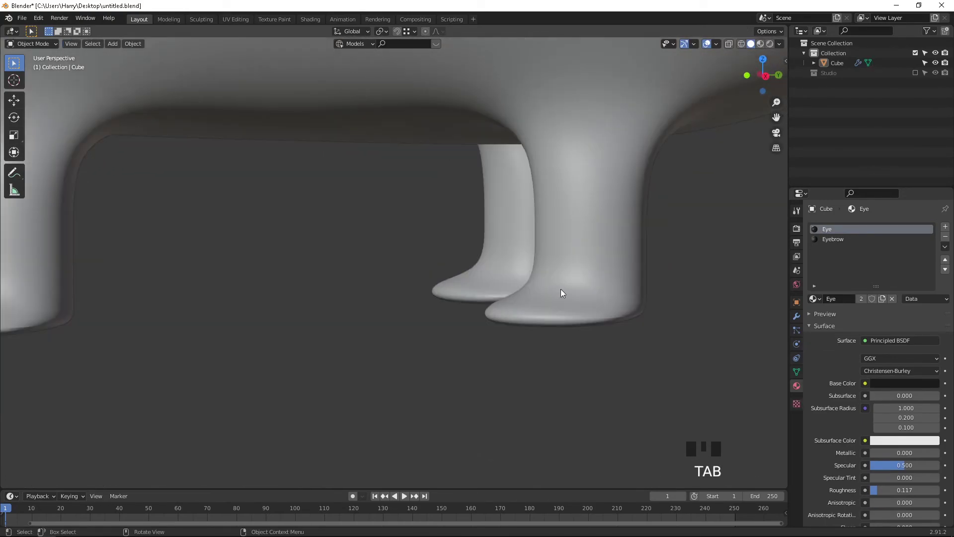
key(Tab)
key(g)
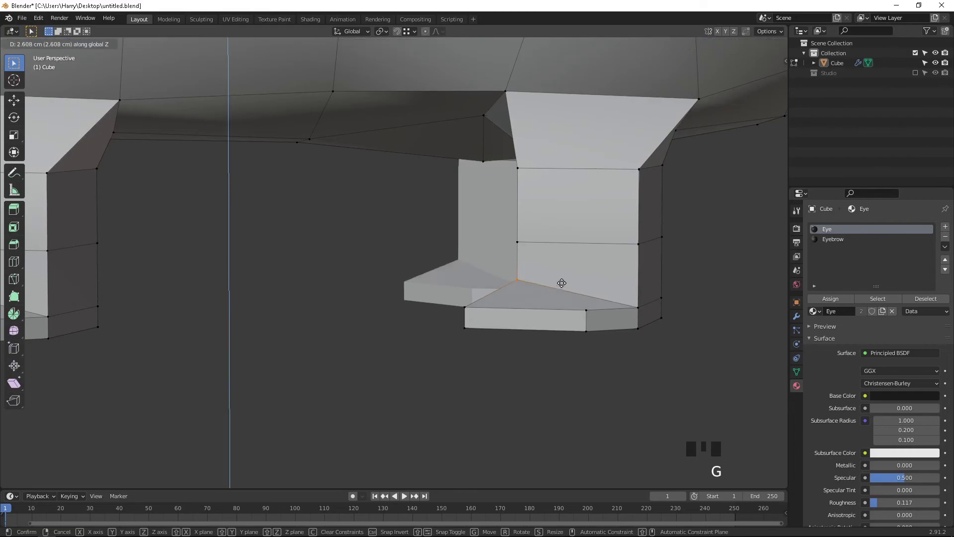
click(561, 282)
key(Tab)
middle_drag(571, 267, 548, 291)
Step: Add a loop cut around the rear foot's rim, slid toward its upper edge, and check the smoothed foot
key(Tab)
key(ctrl+t)
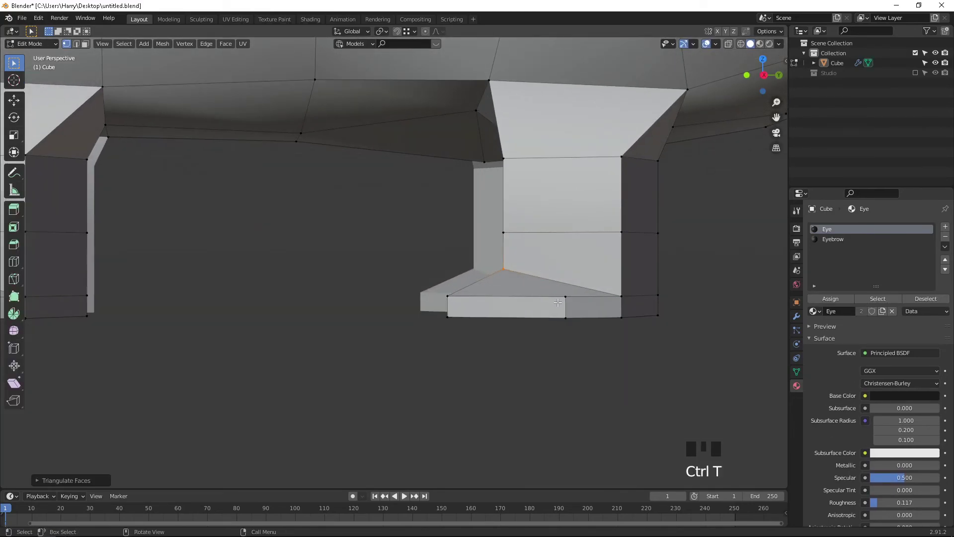
key(ctrl+r)
click(565, 305)
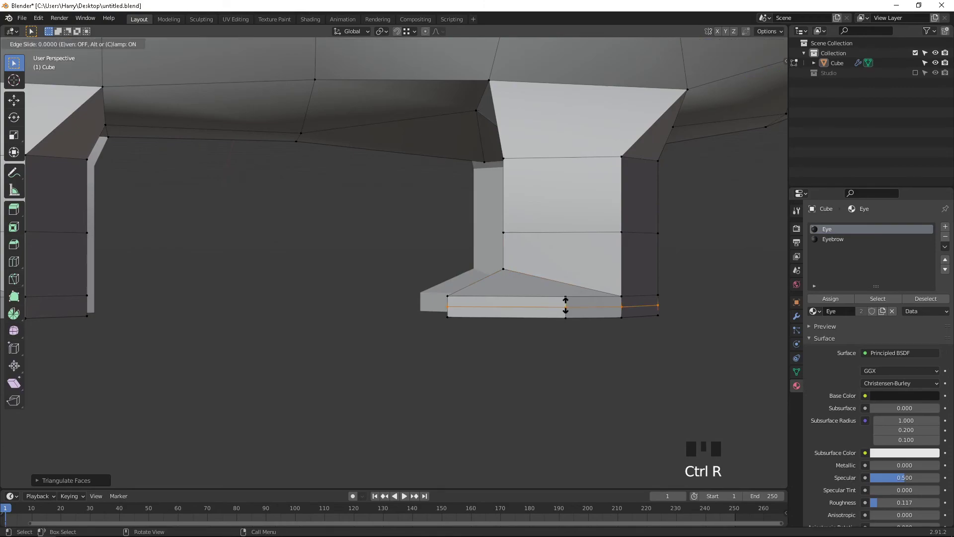
click(566, 300)
key(Tab)
middle_drag(571, 296, 567, 319)
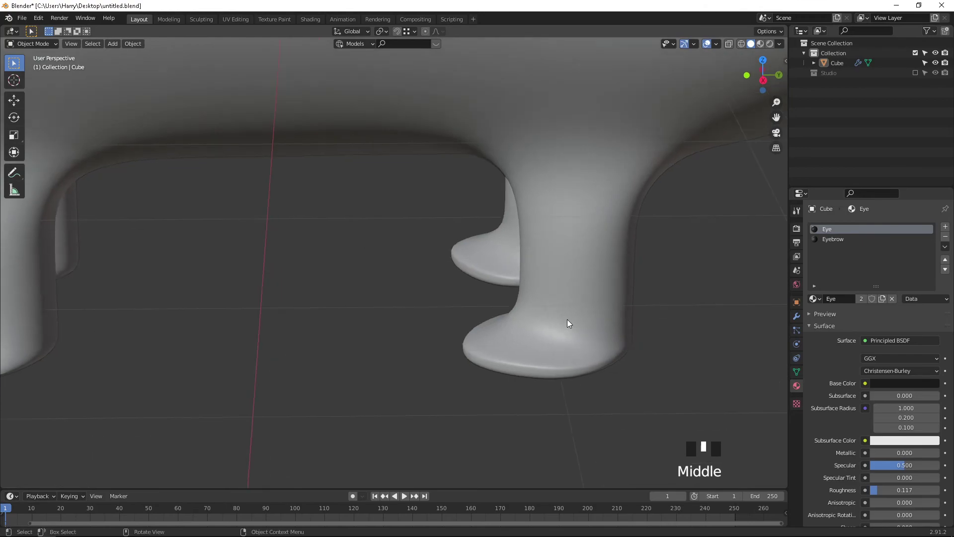
Step: Add a matching loop cut around the front foot's rim, slid toward its upper edge
scroll(556, 318, down, 4)
scroll(484, 297, down, 1)
scroll(427, 286, up, 3)
middle_drag(468, 279, 26, 287)
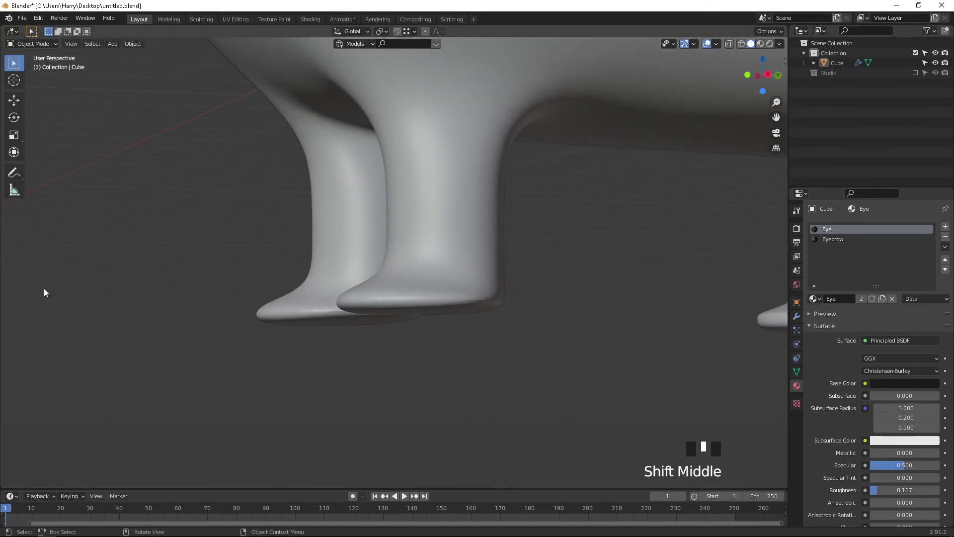
key(Tab)
scroll(372, 296, up, 1)
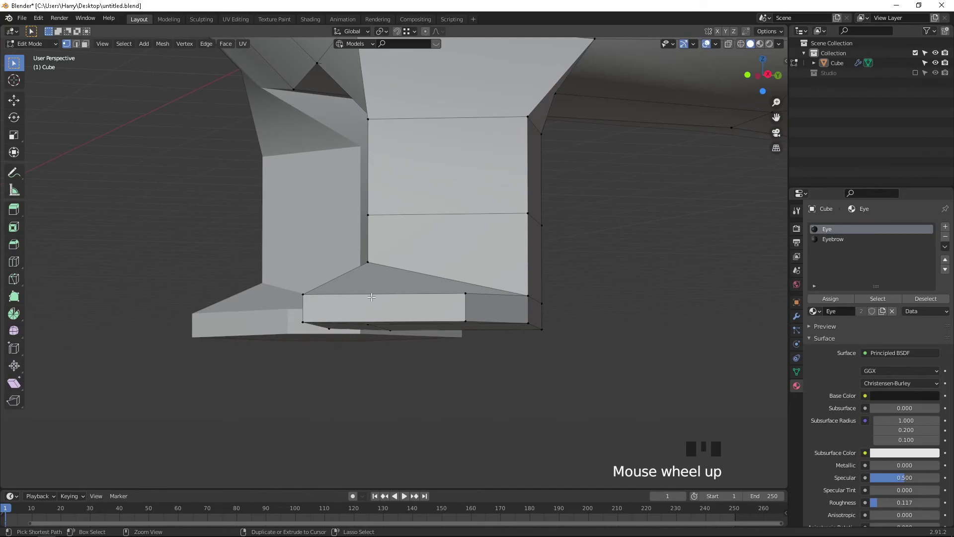
key(ctrl+r)
click(463, 309)
click(467, 299)
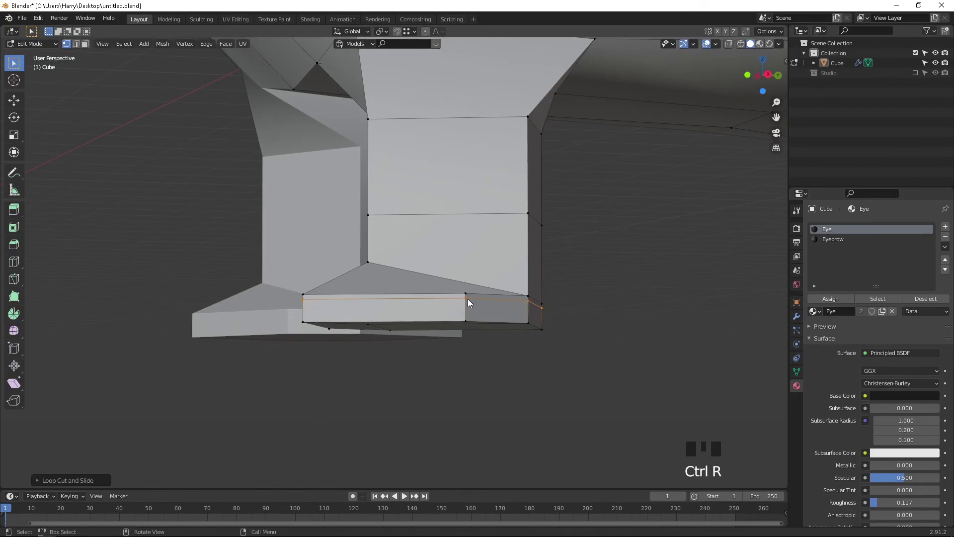
Step: Examine the smoothed creature's legs, feet and overall proportions from several angles
key(Tab)
scroll(419, 305, down, 5)
scroll(344, 277, down, 3)
middle_drag(345, 276, 389, 336)
middle_drag(452, 273, 398, 226)
middle_drag(300, 265, 248, 200)
scroll(405, 358, up, 2)
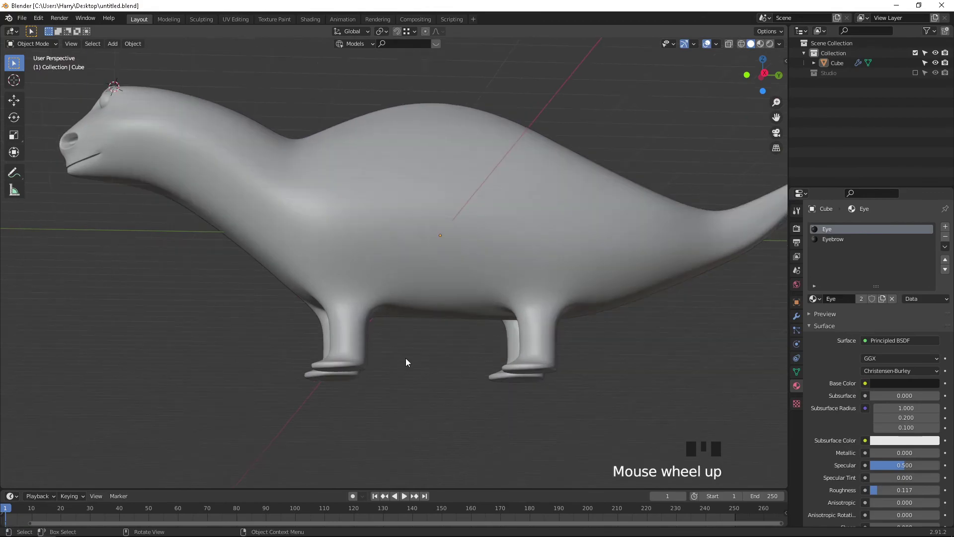
middle_drag(404, 386, 422, 195)
Step: Lower the first two pairs of underside vertices behind the jaw along Z to fill out the throat
key(Tab)
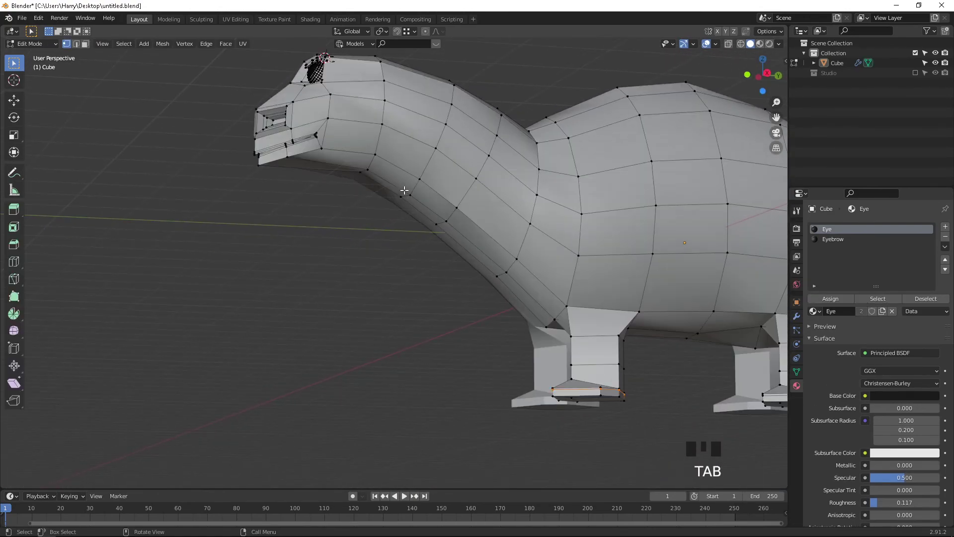
middle_drag(338, 170, 355, 173)
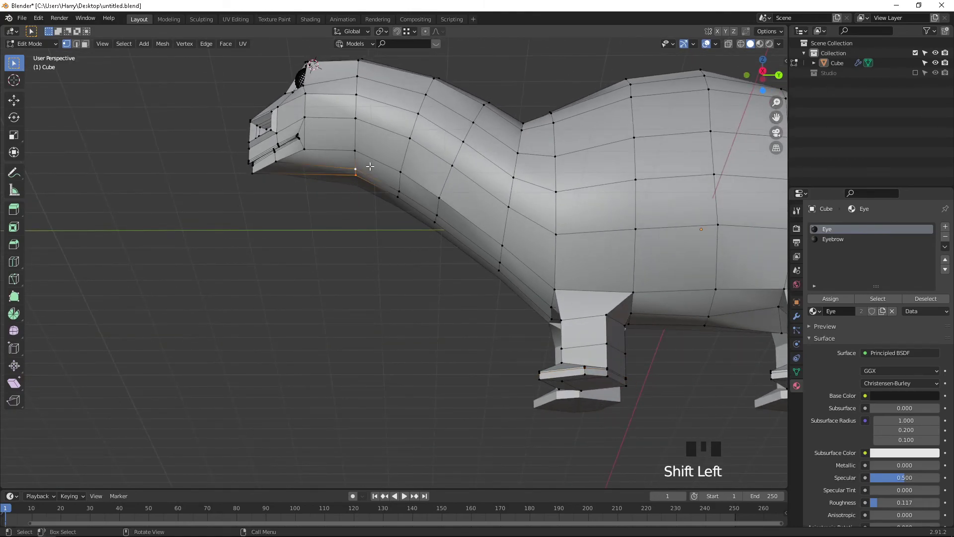
key(g)
key(z)
click(362, 200)
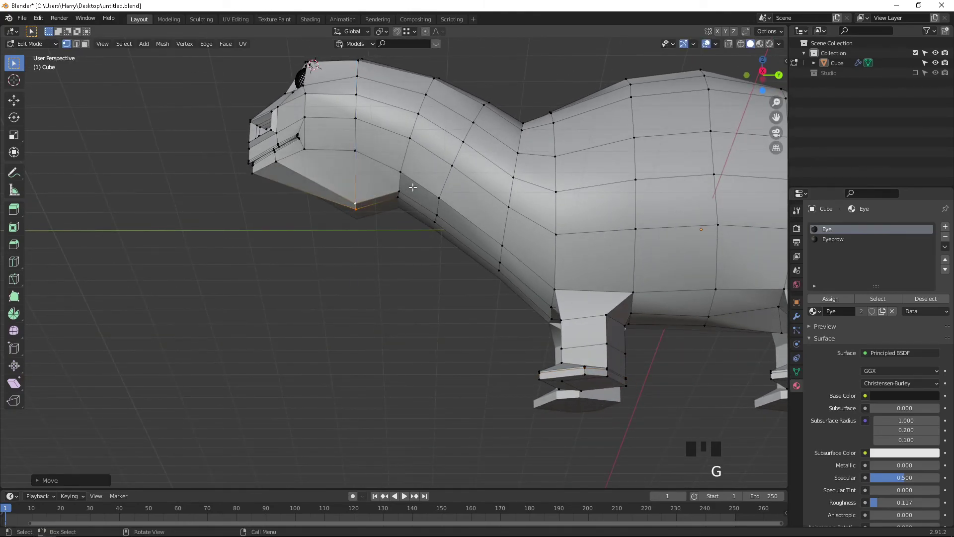
key(g)
key(z)
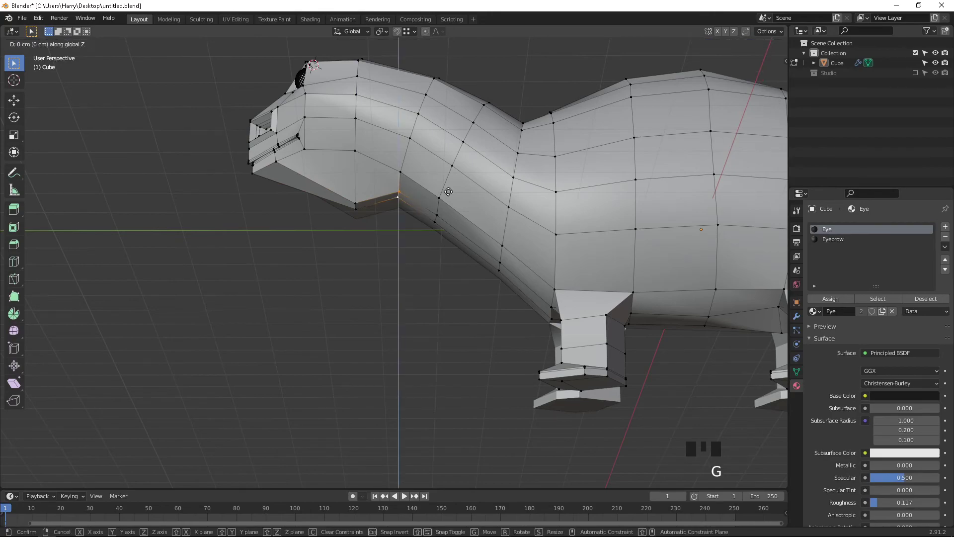
click(445, 214)
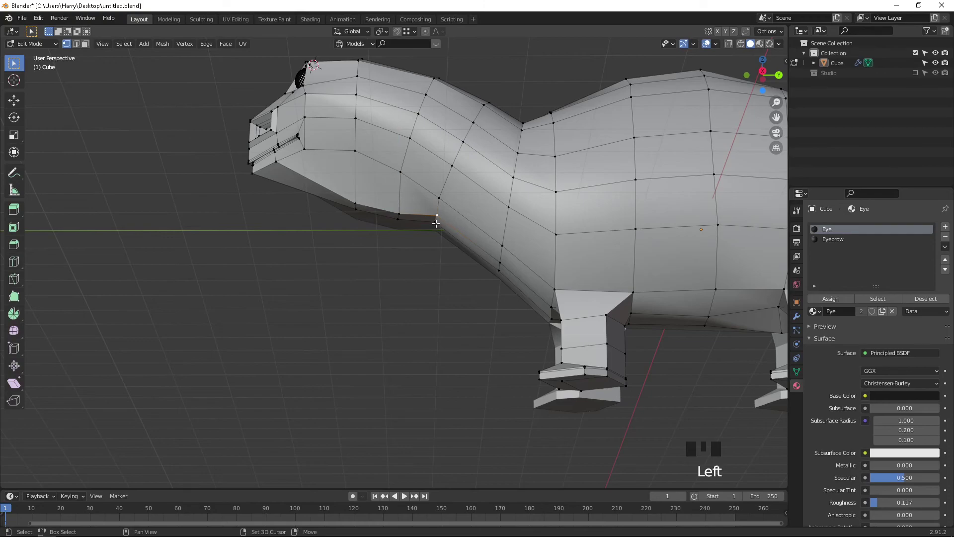
Step: Lower the third pair of neck underside vertices along Z, and select the outer vertex of the second pair
key(g)
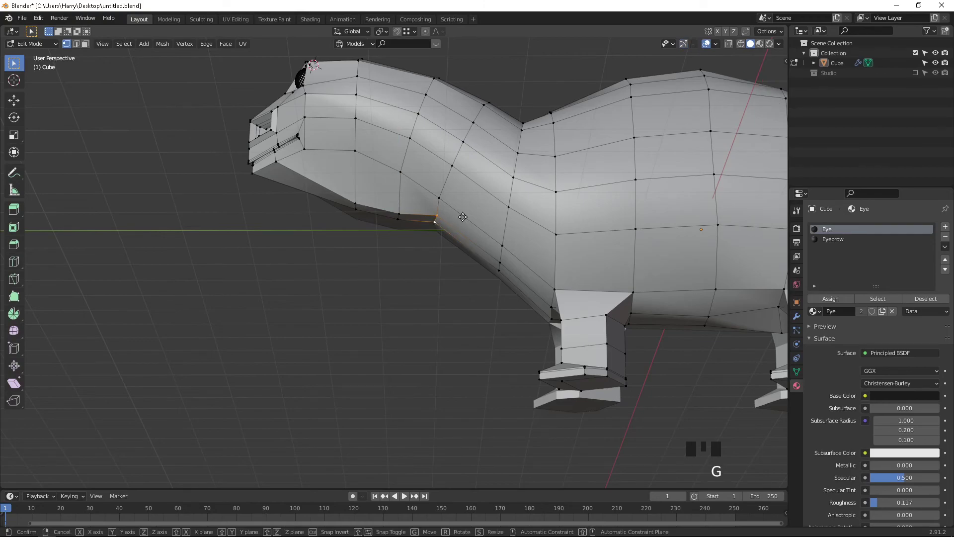
key(z)
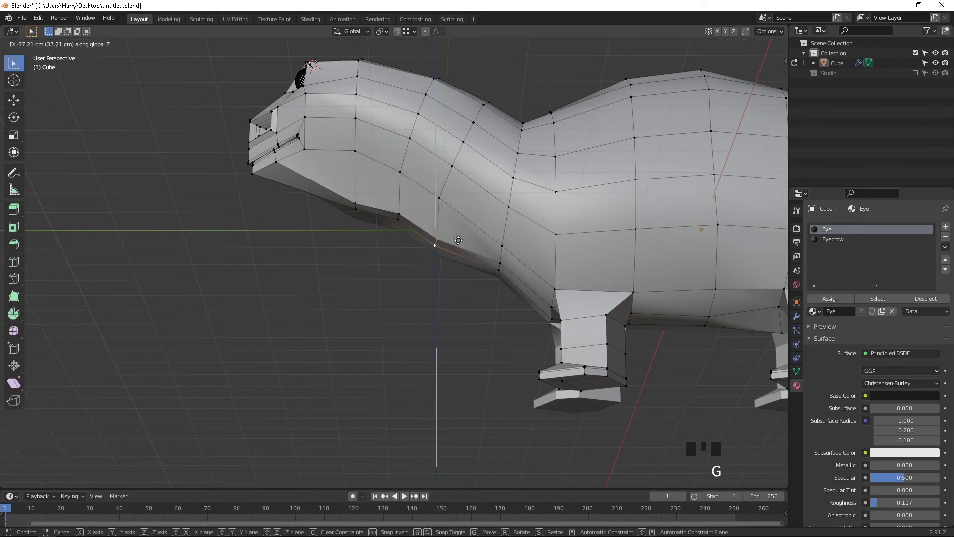
click(458, 237)
middle_drag(448, 217, 448, 195)
click(403, 222)
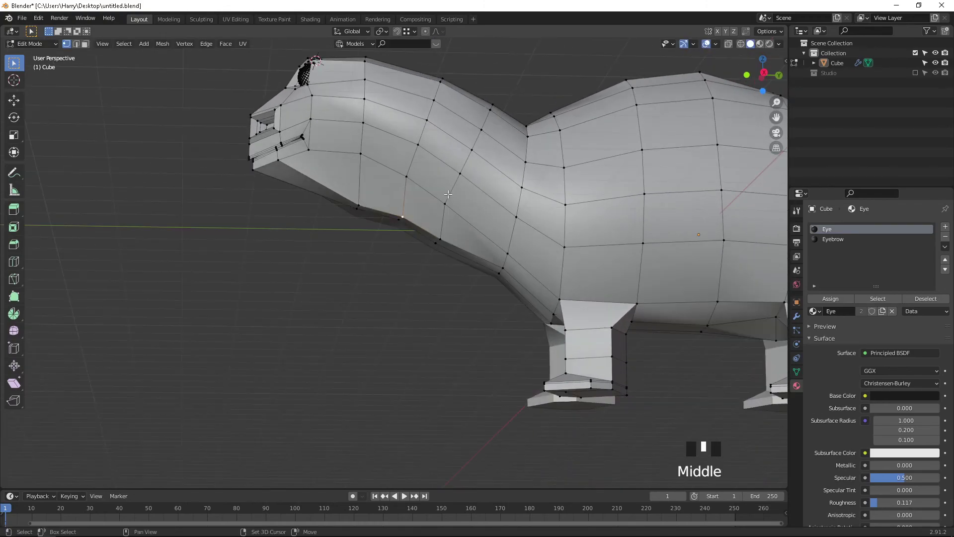
Step: Try to reshape the throat by moving the selected neck underside vertex along Z, checking the smoothed result
key(g)
key(z)
click(433, 223)
key(Tab)
middle_drag(432, 223, 473, 219)
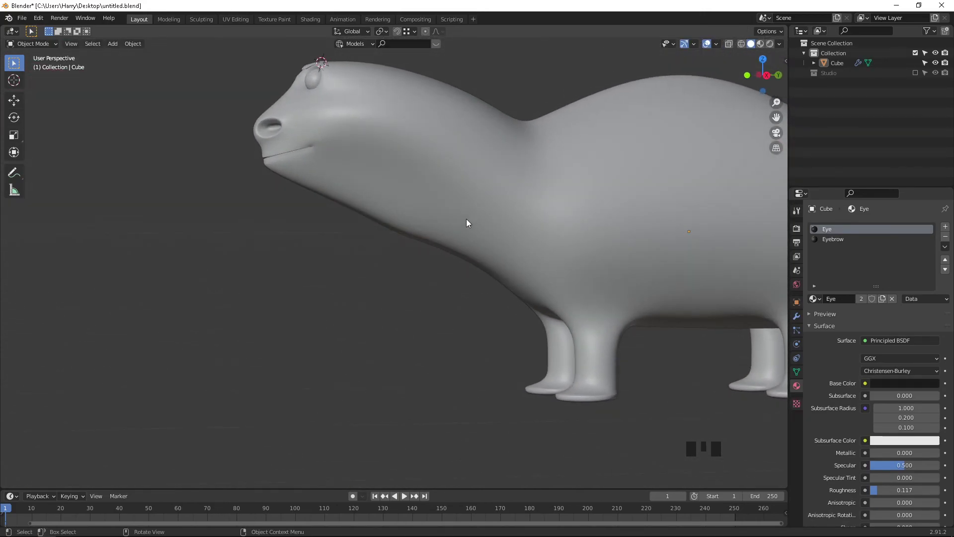
scroll(466, 218, down, 5)
middle_drag(529, 268, 557, 279)
Step: Undo the recent vertex adjustments along the neck's underside and save the file
key(ctrl+z)
key(ctrl+z)
key(ctrl+z)
key(ctrl+z)
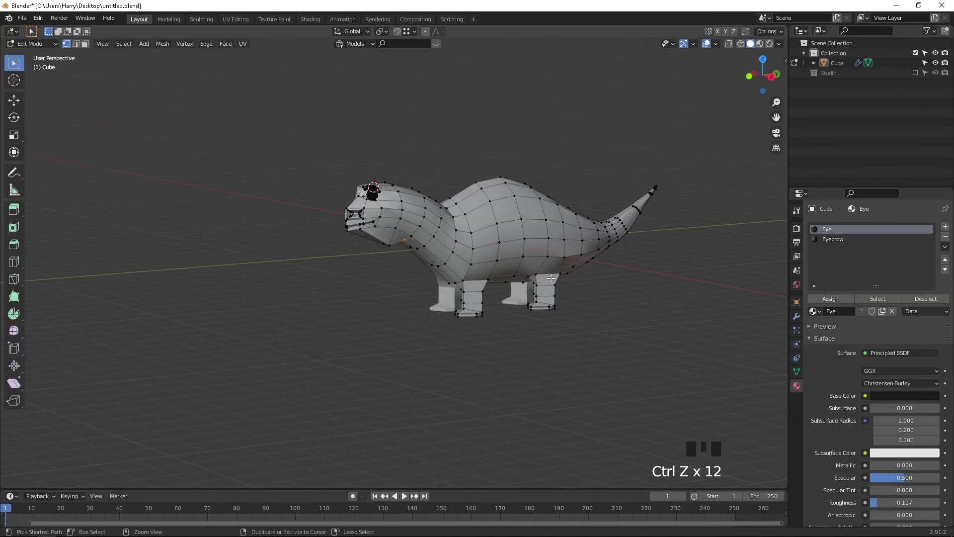
key(ctrl+s)
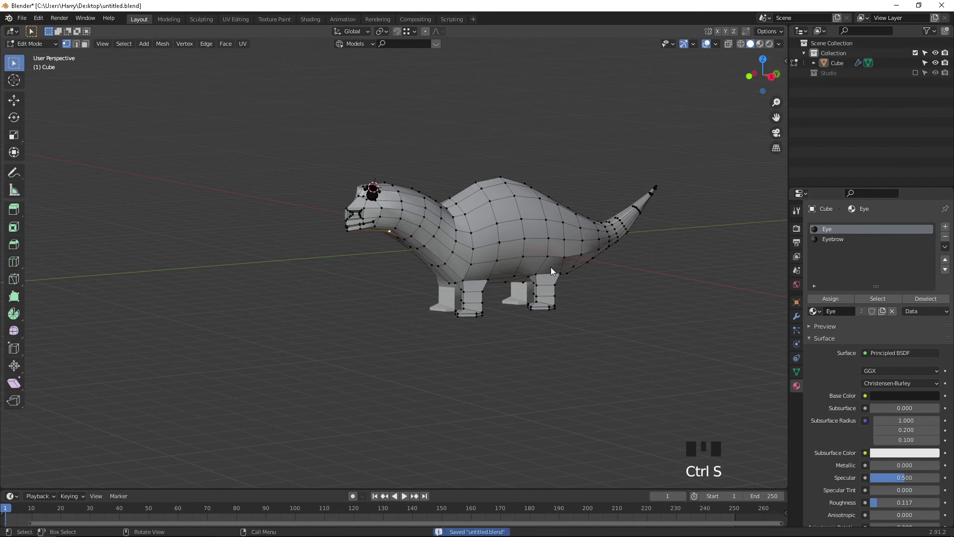
Step: Inset the face on top of the head, a little behind the eye, to form the base of an ear
key(Tab)
shift+middle_drag(421, 229, 417, 313)
scroll(493, 337, up, 2)
scroll(536, 332, up, 2)
middle_drag(549, 288, 396, 271)
scroll(502, 286, up, 2)
key(Tab)
scroll(461, 307, up, 2)
middle_drag(418, 335, 428, 332)
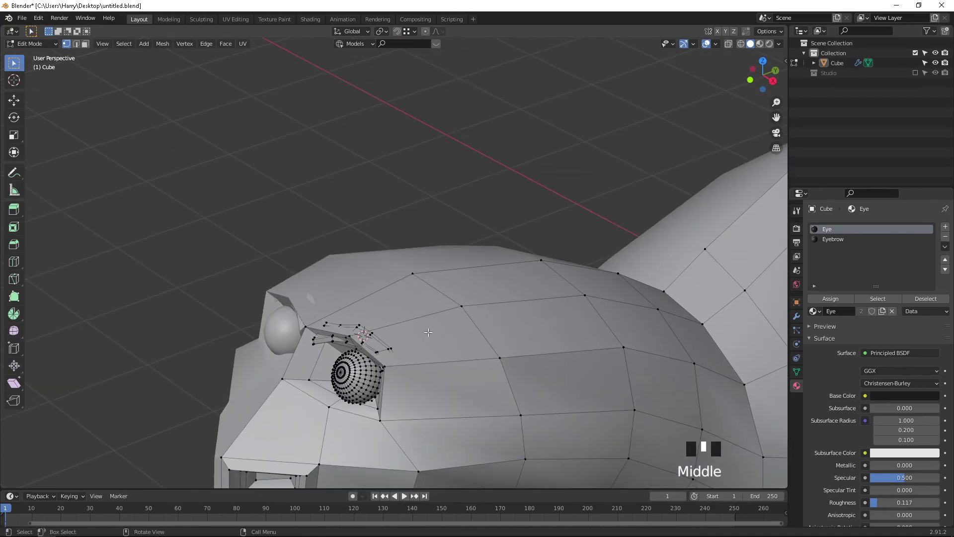
key(3)
click(516, 326)
middle_drag(515, 326, 399, 316)
key(i)
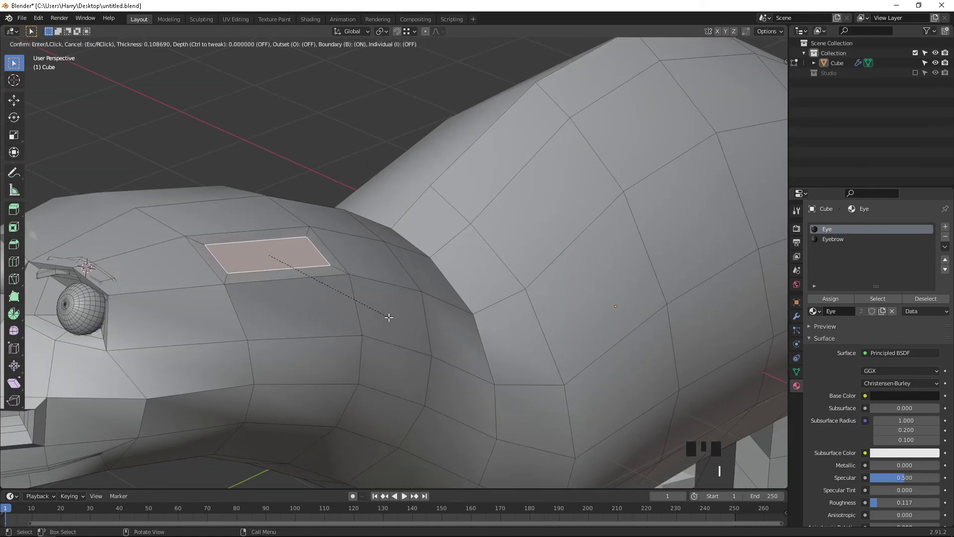
click(389, 317)
Step: Raise the inset face outward with Shrink/Fatten and scale it down slightly
key(alt+s)
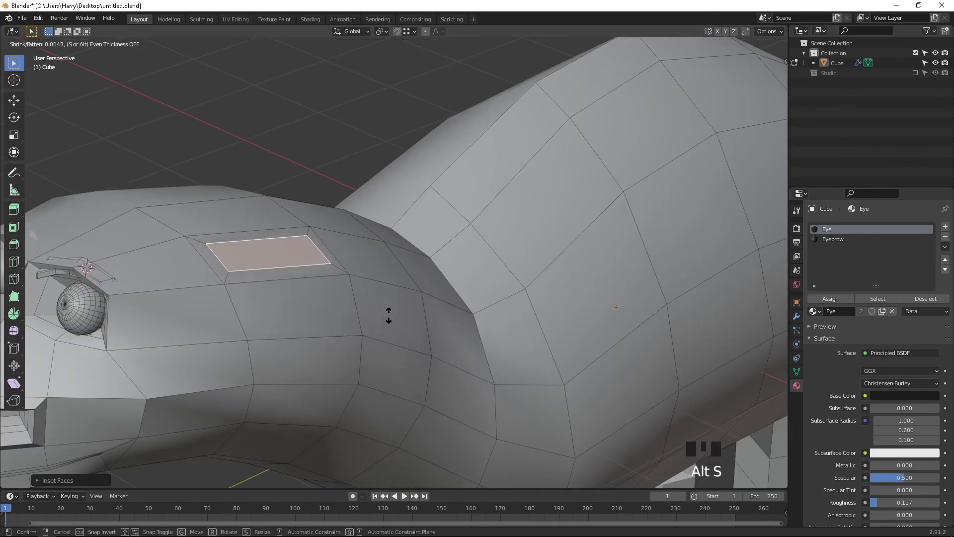
click(392, 306)
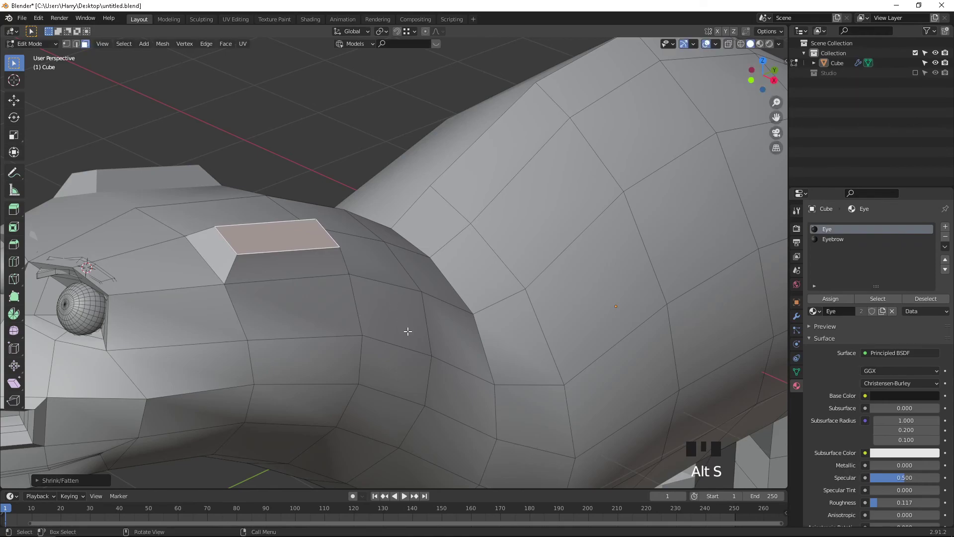
key(s)
click(398, 329)
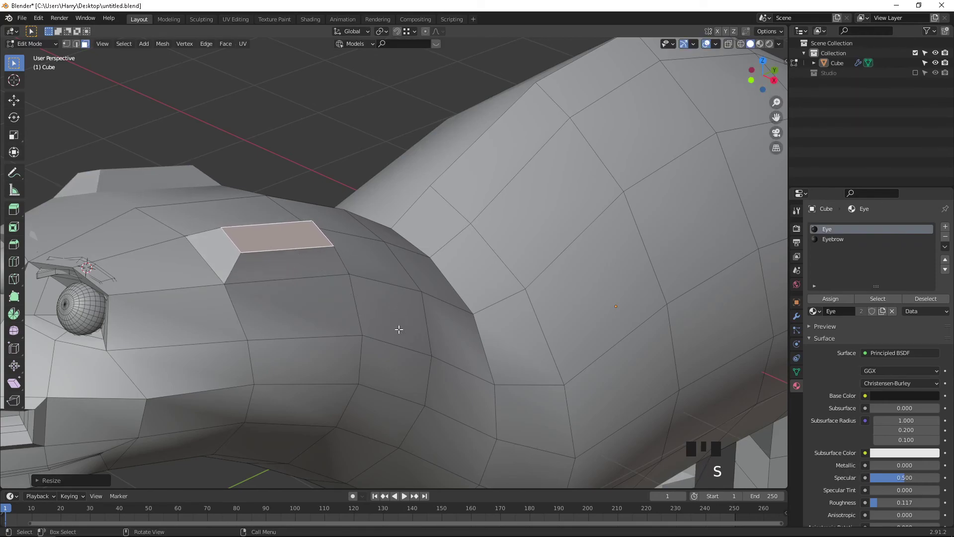
scroll(399, 329, down, 2)
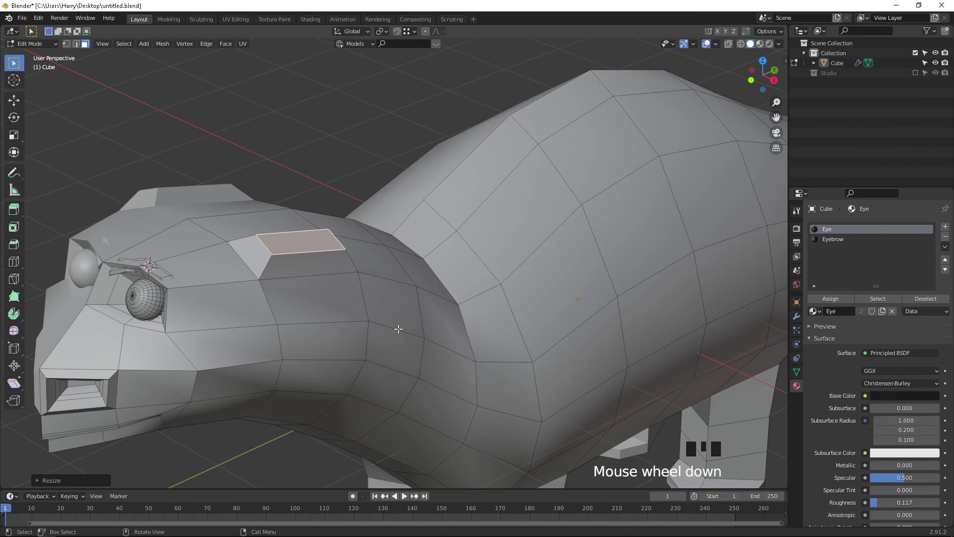
Step: In front view, extrude the raised face about 28 cm along its normal, then scale down and rotate the new end
key(KP_3)
key(KP_1)
shift+middle_drag(685, 135, 532, 356)
key(e)
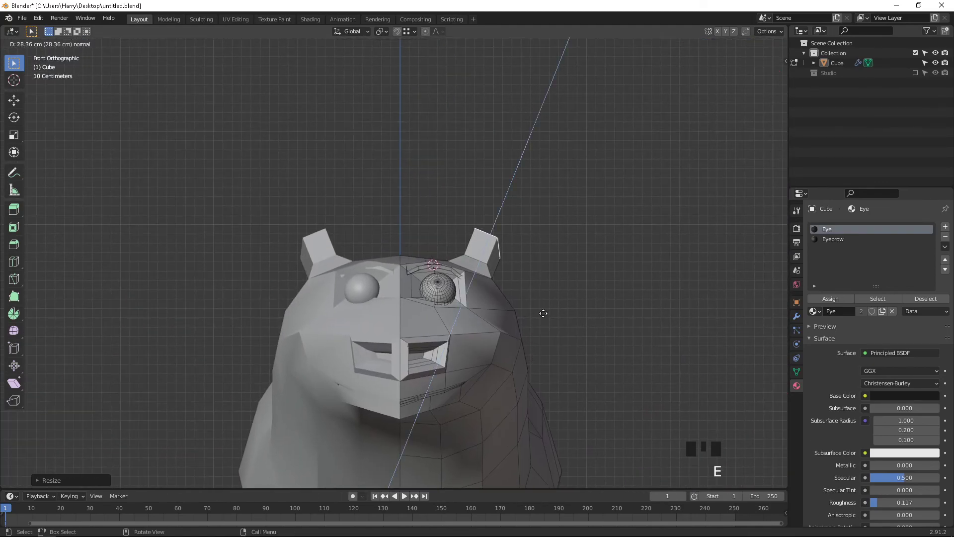
click(545, 312)
key(s)
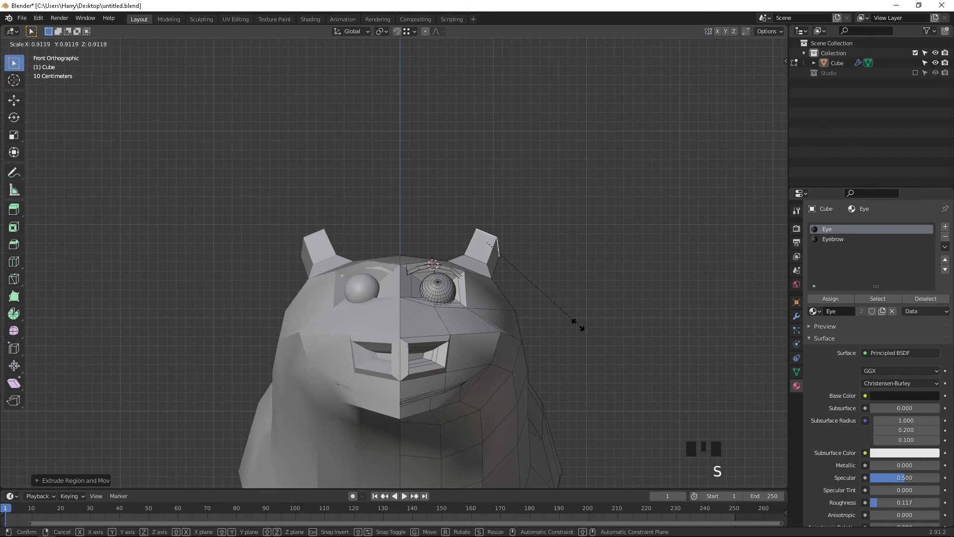
click(570, 309)
key(r)
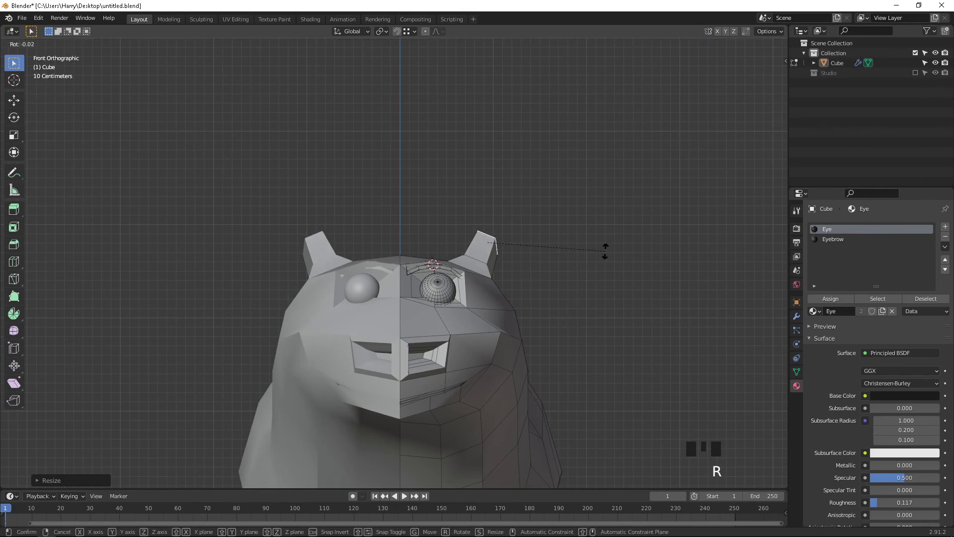
click(610, 263)
Step: Extrude the ear's end face further outward, scale it down to taper the ear, and check the smoothed shape
key(e)
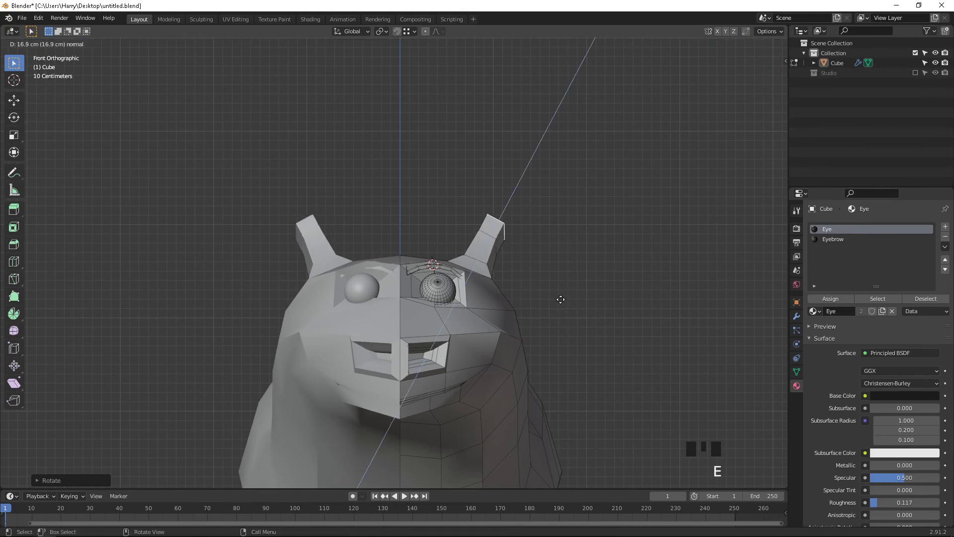
click(581, 280)
key(s)
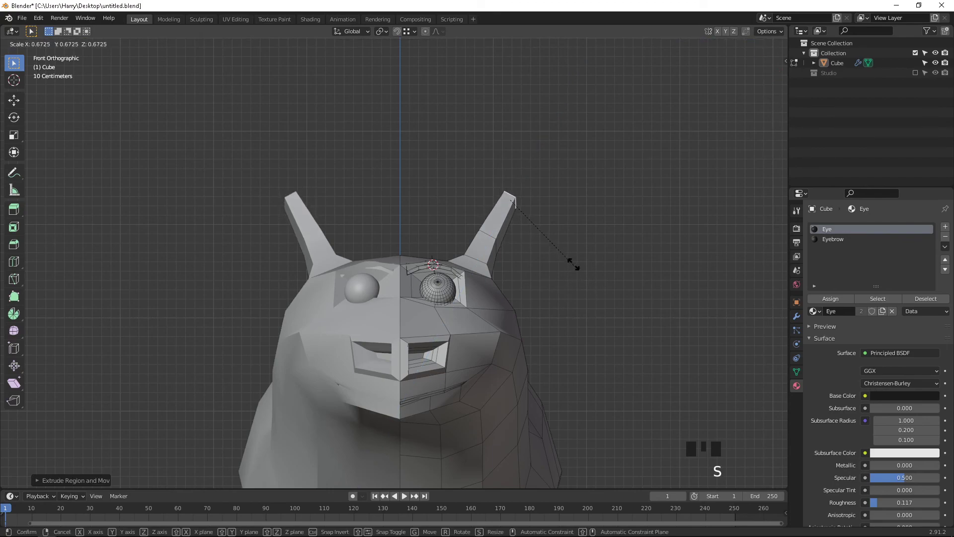
click(561, 245)
middle_drag(558, 241, 547, 258)
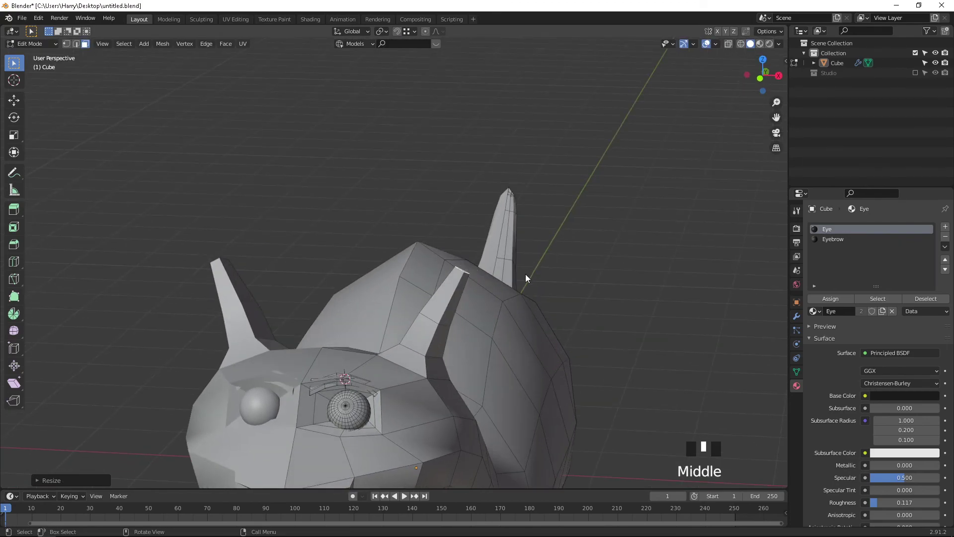
key(Tab)
mouse_move(516, 300)
middle_down()
mouse_move(455, 313)
mouse_move(471, 296)
mouse_move(517, 288)
mouse_move(590, 291)
mouse_move(452, 297)
middle_up()
key(Tab)
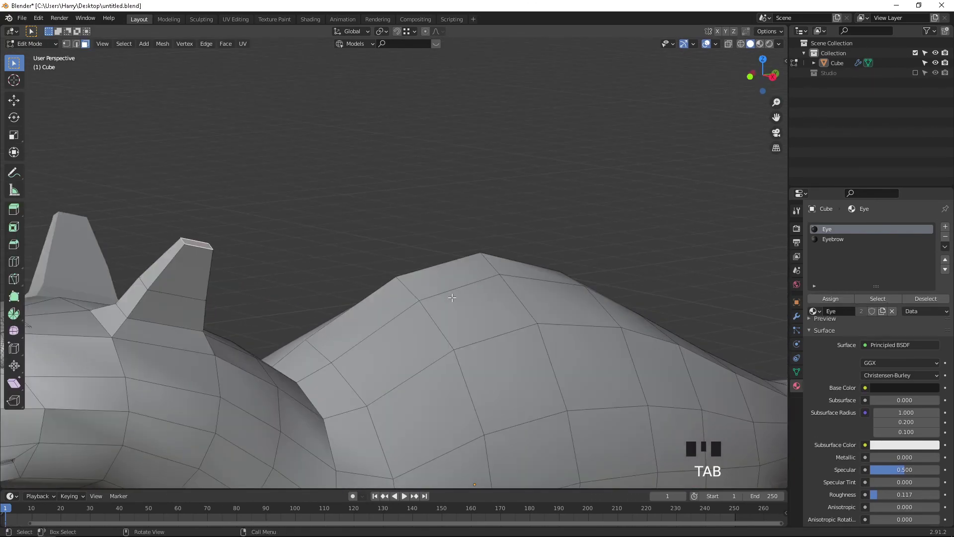
Step: Extrude the ear's tip once more and scale the new end down to a sharp point
shift+middle_drag(263, 330, 444, 299)
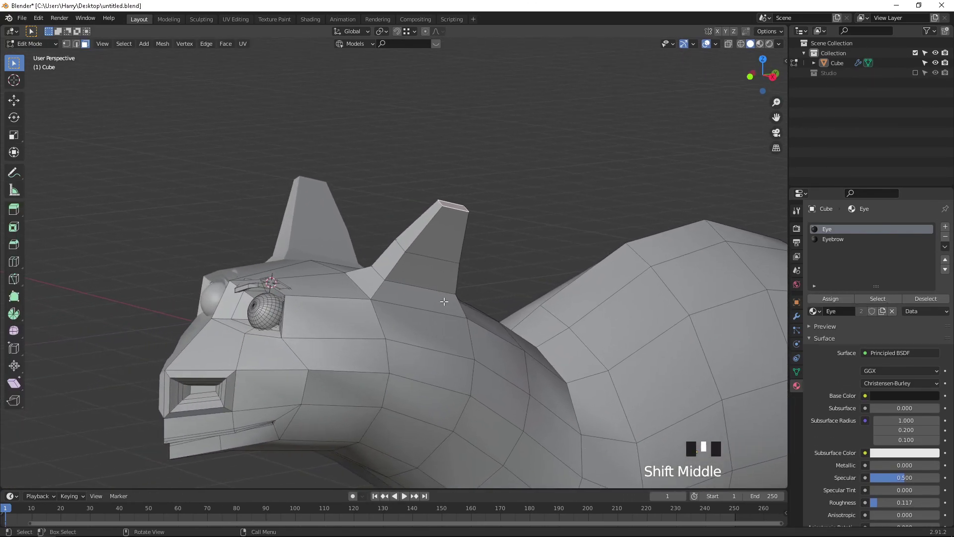
middle_drag(547, 281, 512, 275)
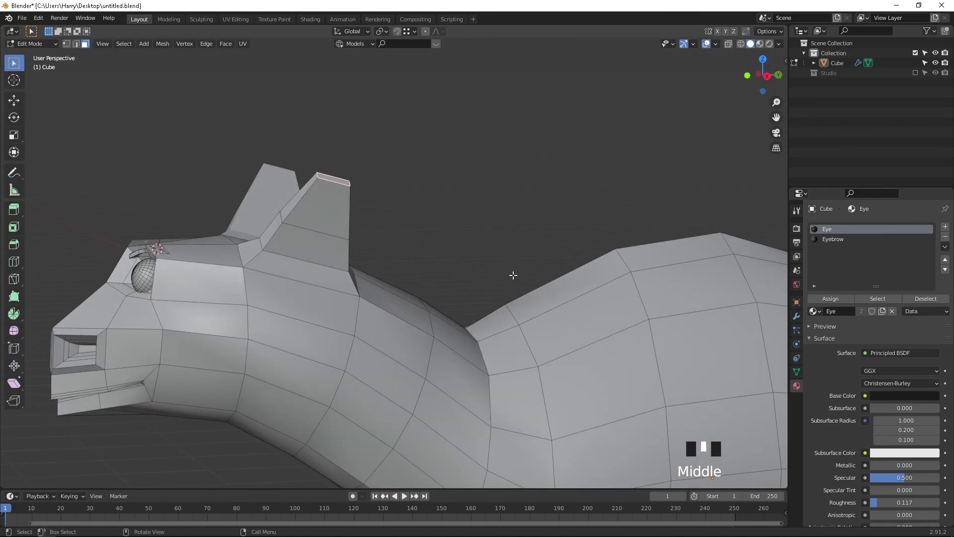
key(e)
click(521, 239)
key(s)
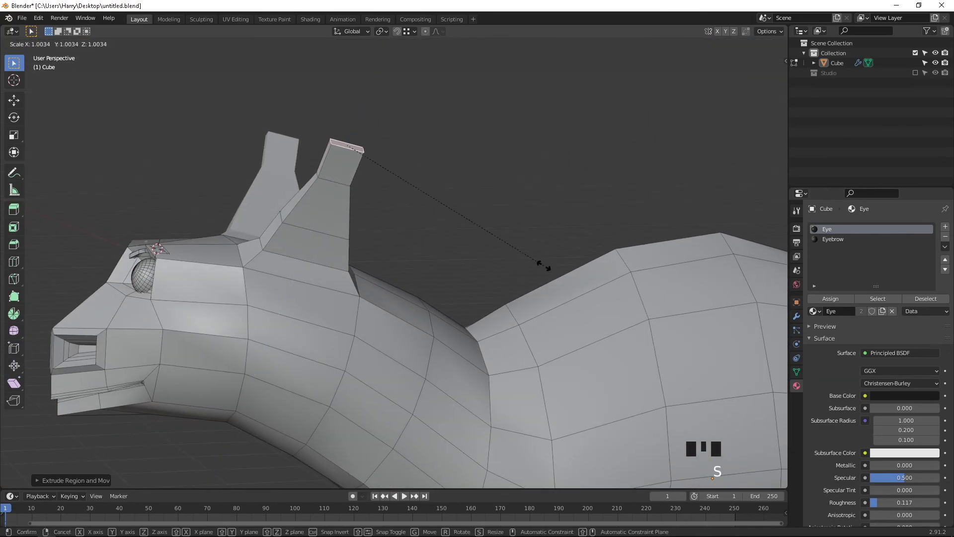
click(421, 189)
key(Tab)
middle_drag(415, 202, 511, 214)
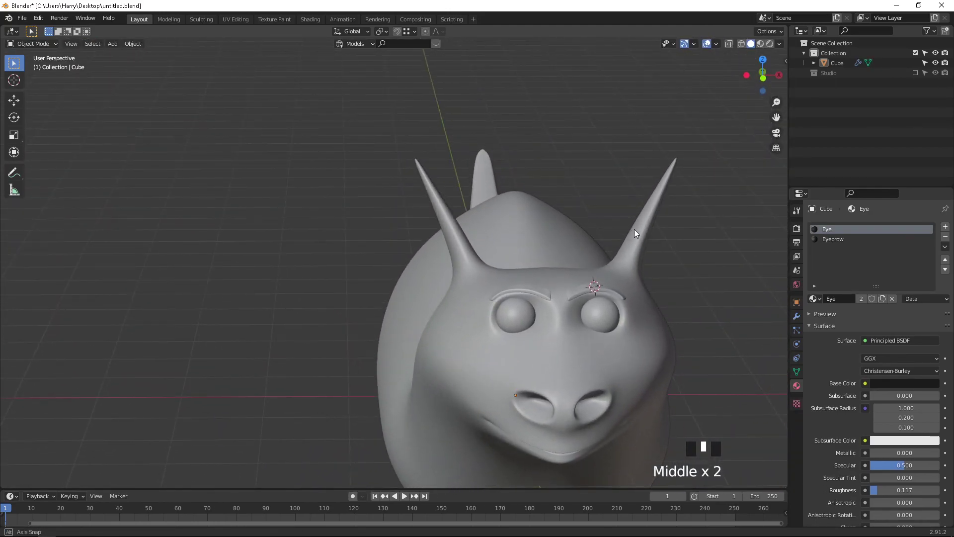
middle_drag(634, 229, 568, 234)
Step: Move the two middle vertices on the ear's outer rear edge outward along X to widen it
key(Tab)
scroll(512, 276, up, 2)
middle_drag(512, 277, 456, 256)
shift+middle_drag(340, 211, 469, 364)
key(Tab)
key(Tab)
scroll(471, 344, up, 2)
key(1)
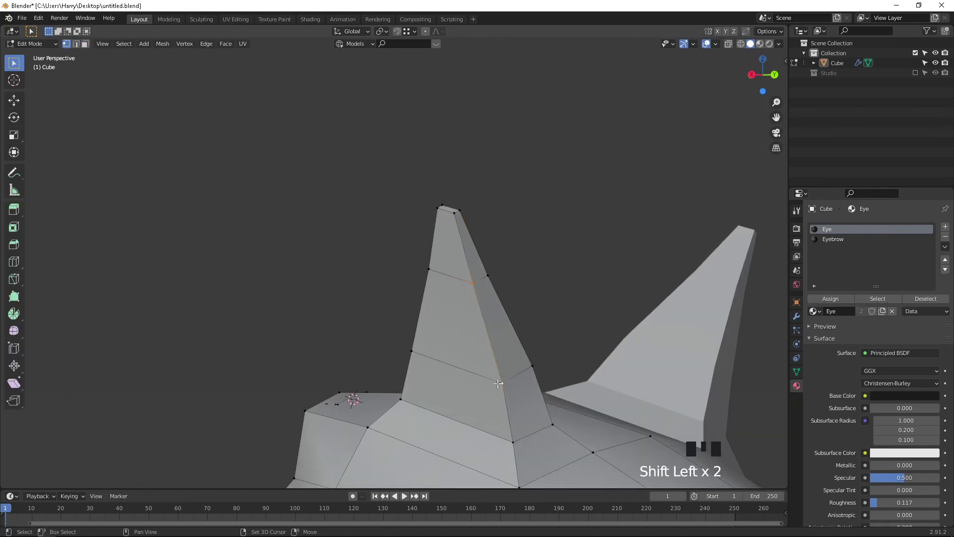
key(g)
key(x)
click(522, 382)
Step: Examine the widened ears in both edit and smoothed views from several angles
middle_drag(509, 360, 302, 299)
key(Tab)
key(Tab)
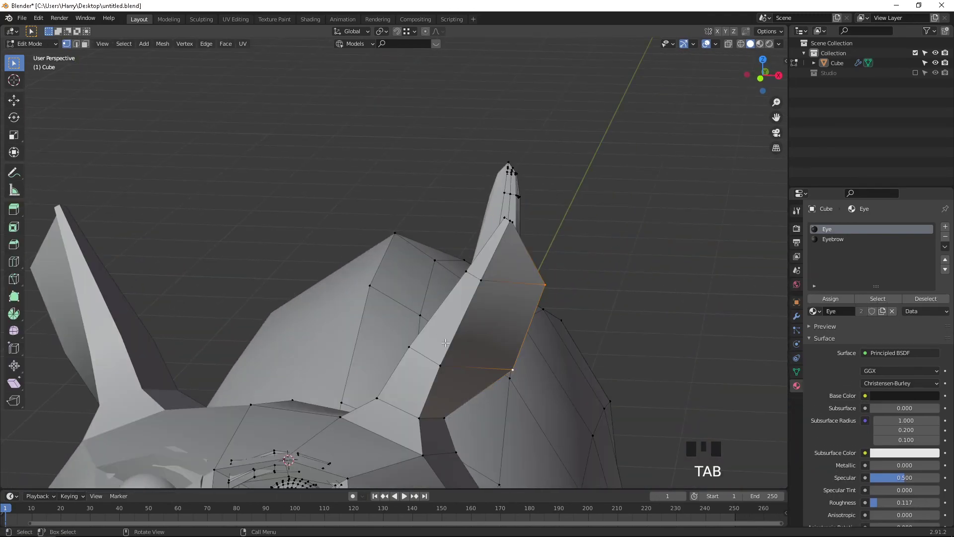
scroll(498, 356, down, 3)
mouse_move(421, 365)
middle_down()
mouse_move(273, 358)
mouse_move(215, 373)
mouse_move(341, 388)
mouse_move(431, 356)
mouse_move(377, 357)
mouse_move(358, 344)
mouse_move(349, 356)
mouse_move(353, 391)
mouse_move(412, 377)
mouse_move(421, 360)
middle_up()
key(Tab)
scroll(429, 355, down, 4)
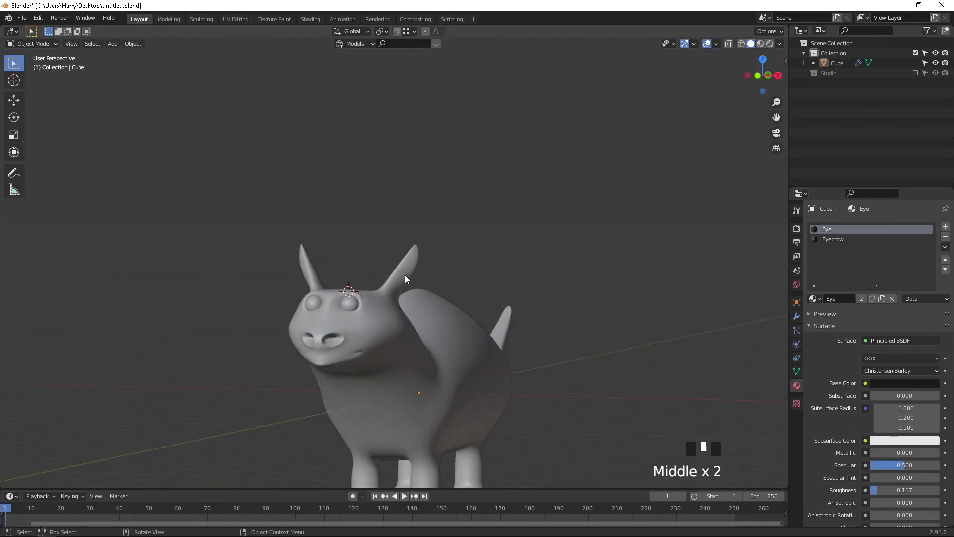
Step: Extrude the uppermost front face of the ear forward into a long projection
key(Tab)
scroll(378, 273, up, 3)
shift+middle_drag(357, 269, 305, 332)
scroll(290, 336, up, 1)
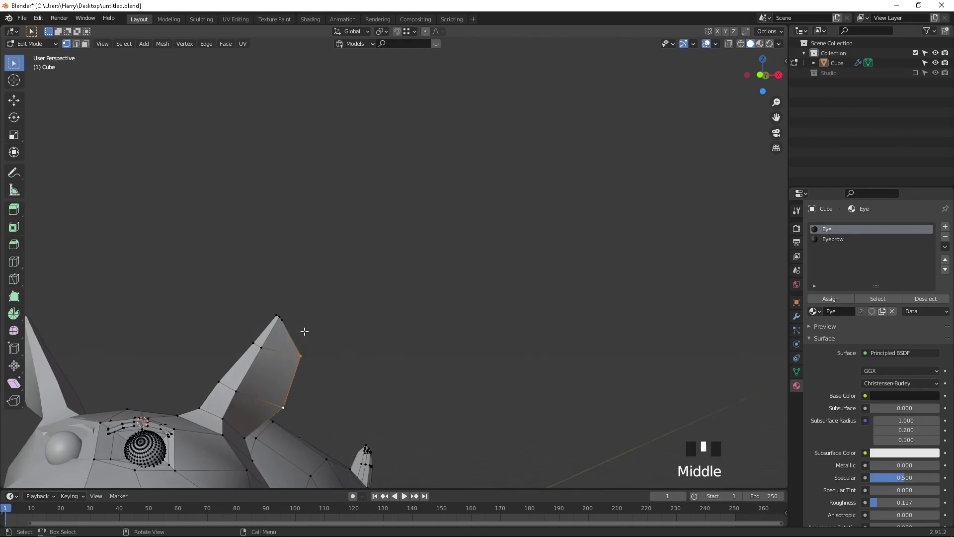
key(3)
click(277, 337)
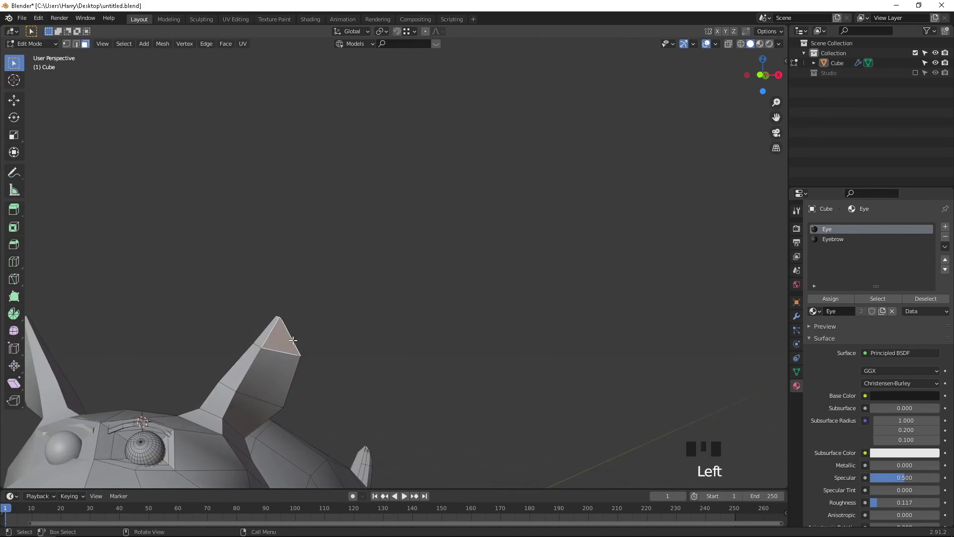
key(e)
click(363, 322)
key(Tab)
Step: Scale down the end face of the ear's forward projection so that it tapers to a point
middle_drag(363, 334, 219, 348)
scroll(337, 344, up, 2)
middle_drag(337, 345, 334, 373)
key(Tab)
key(s)
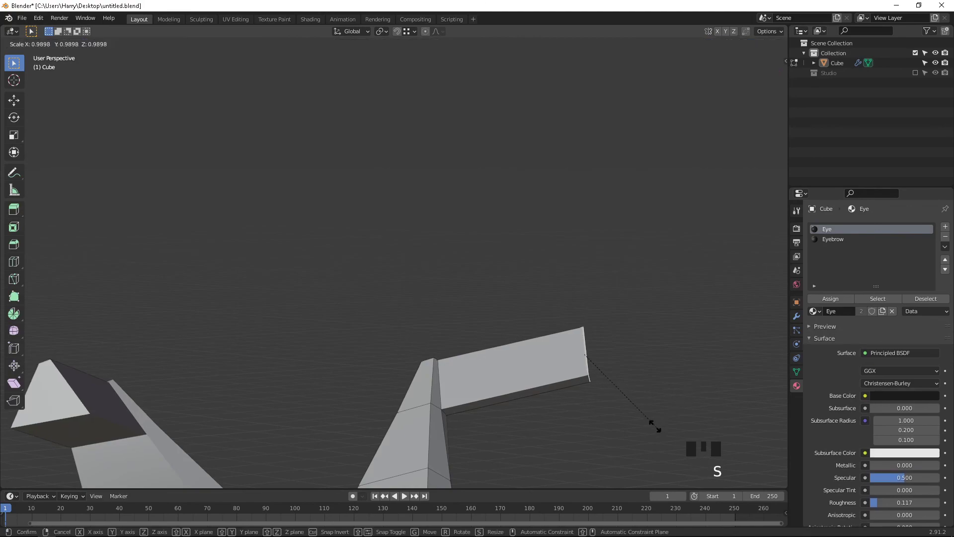
click(605, 370)
key(Tab)
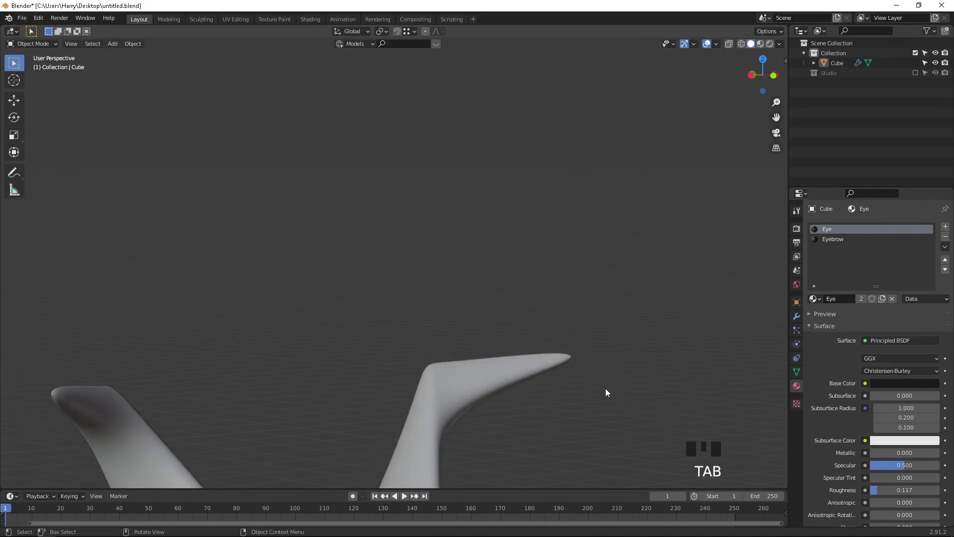
Step: Check the creature's overall shape with the pointed ears and save the file
scroll(571, 398, down, 3)
middle_drag(538, 413, 490, 326)
scroll(403, 431, down, 1)
scroll(378, 341, up, 2)
middle_drag(377, 342, 317, 318)
scroll(383, 341, up, 2)
scroll(384, 397, down, 3)
key(ctrl+s)
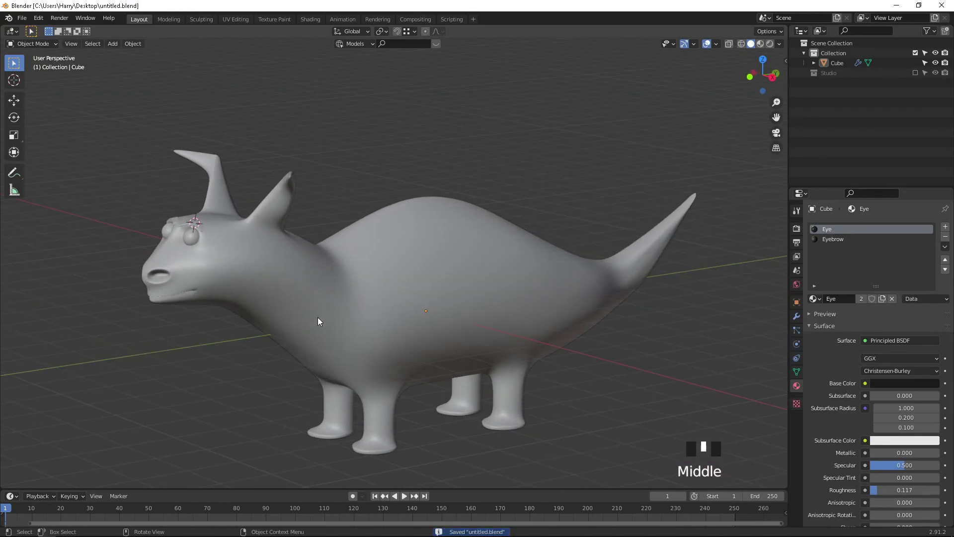
Step: Examine the smoothed creature's head, ears, body and tail from several angles and distances
scroll(209, 323, up, 1)
shift+middle_drag(209, 319, 400, 304)
click(435, 275)
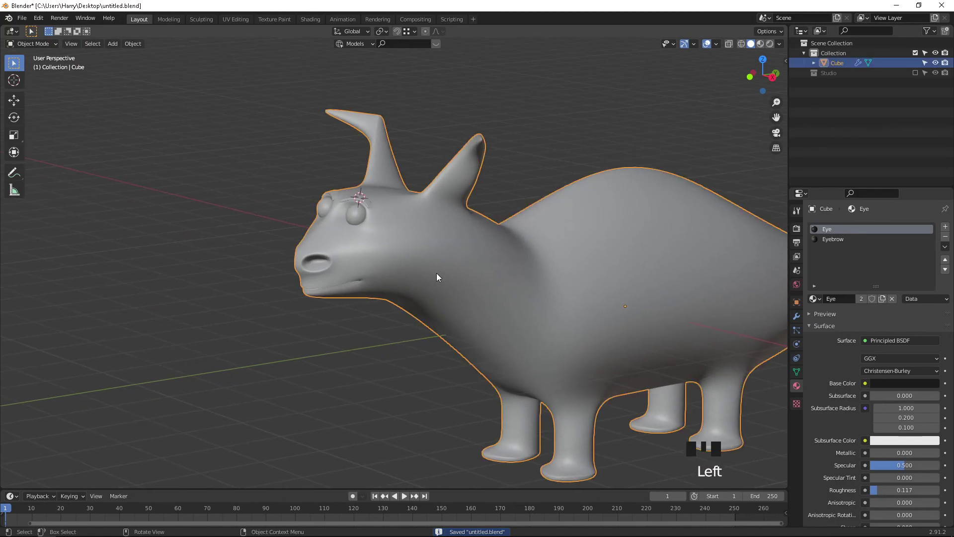
scroll(499, 323, down, 2)
shift+middle_drag(492, 312, 290, 396)
scroll(405, 364, up, 1)
click(320, 423)
scroll(525, 373, up, 1)
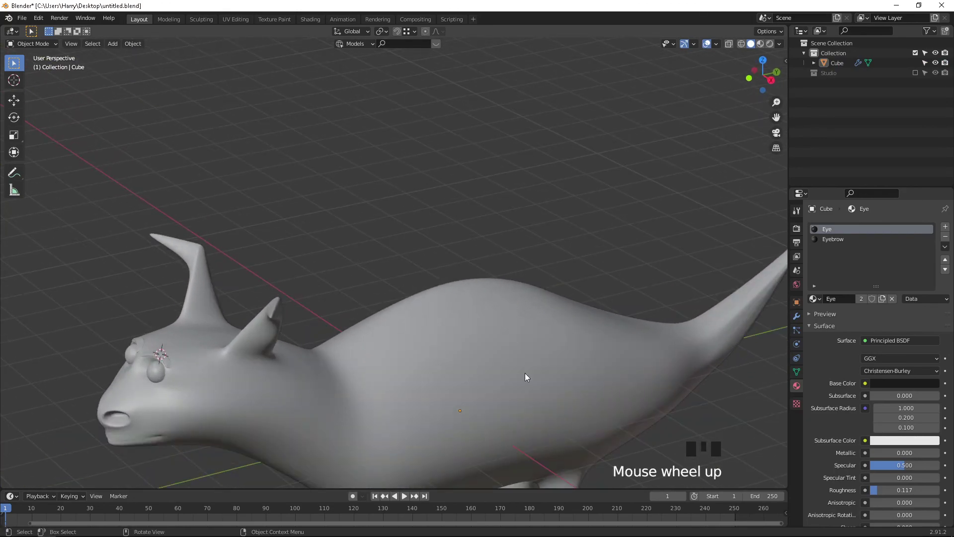
scroll(525, 373, down, 3)
middle_drag(473, 389, 452, 384)
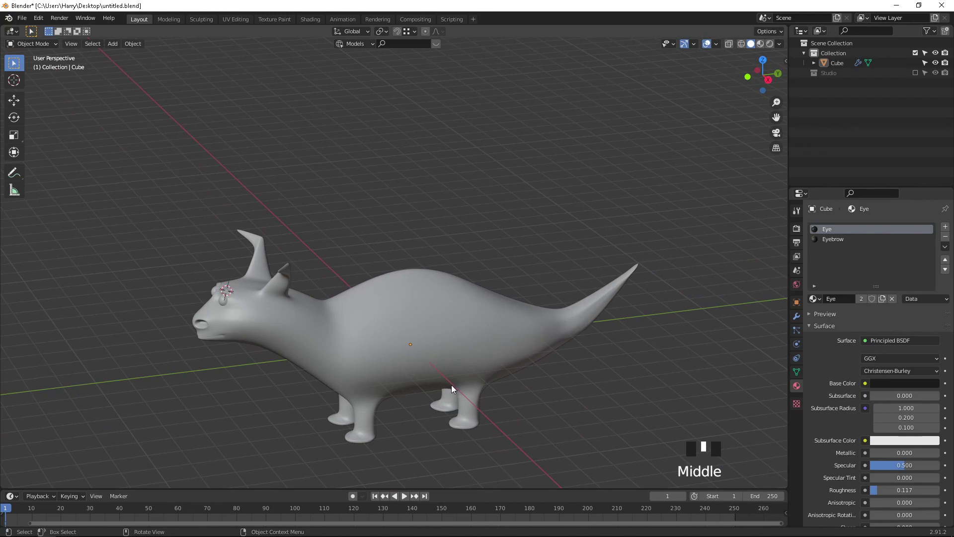
middle_drag(431, 388, 424, 356)
middle_drag(402, 286, 393, 284)
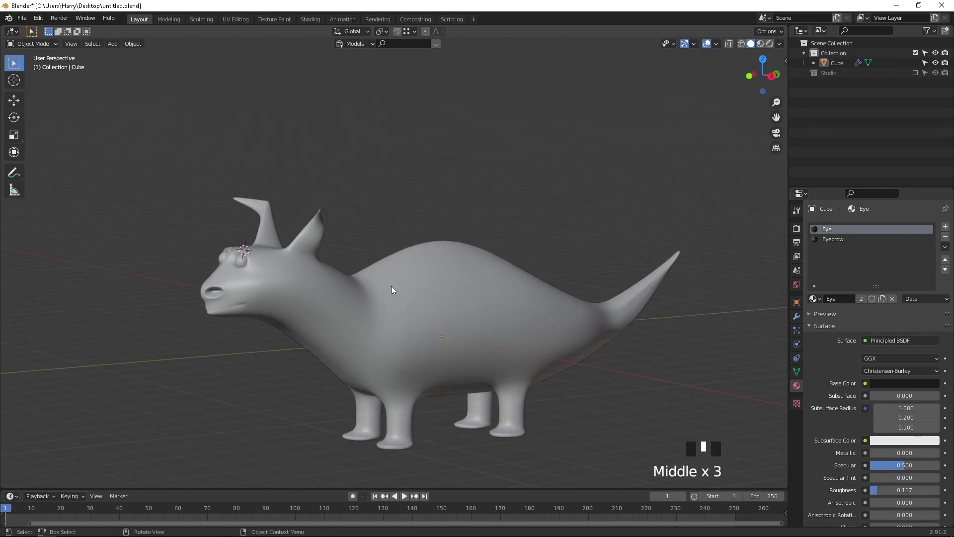